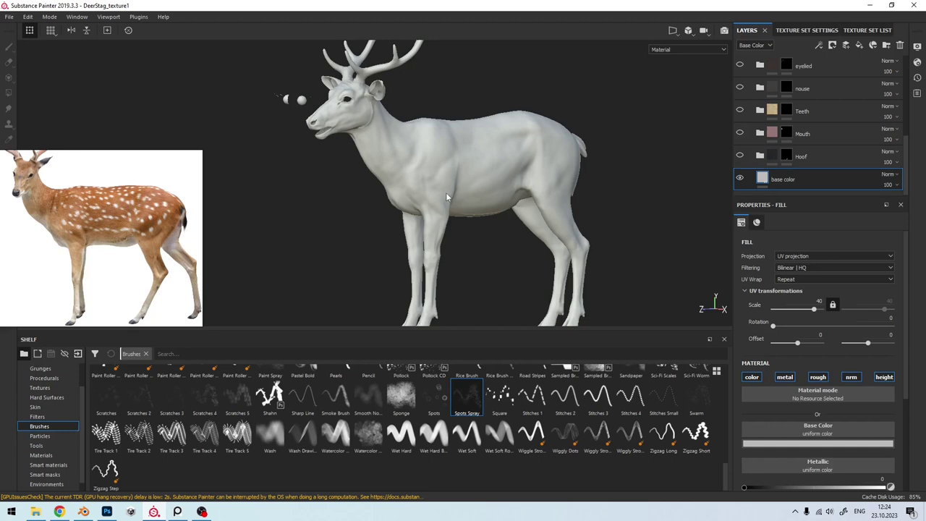
Step: Add a paint layer named BaseColor and show the Materials shelf
{"action": "left_click", "coordinate": [846, 45]}
{"action": "type", "text": "BaseColor"}
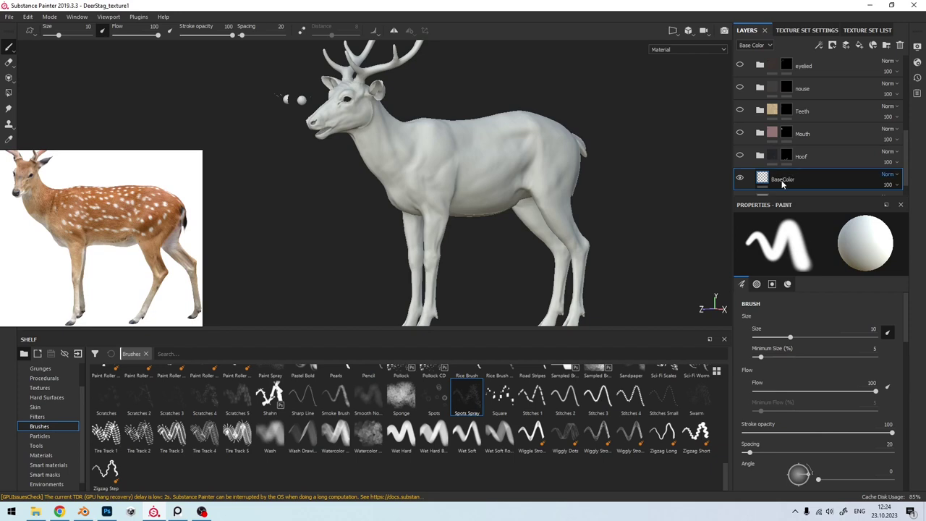
{"action": "key", "text": "Return"}
{"action": "left_click", "coordinate": [50, 455]}
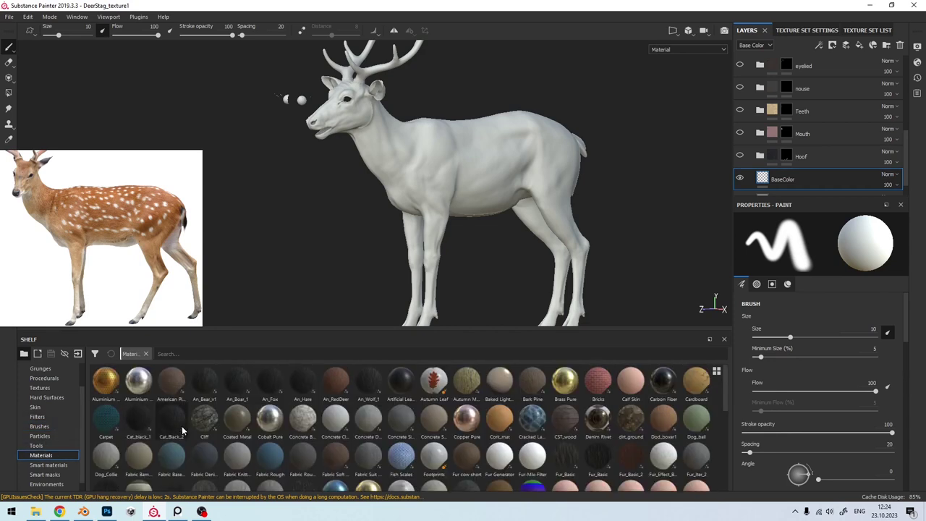
{"action": "mouse_move", "coordinate": [270, 383]}
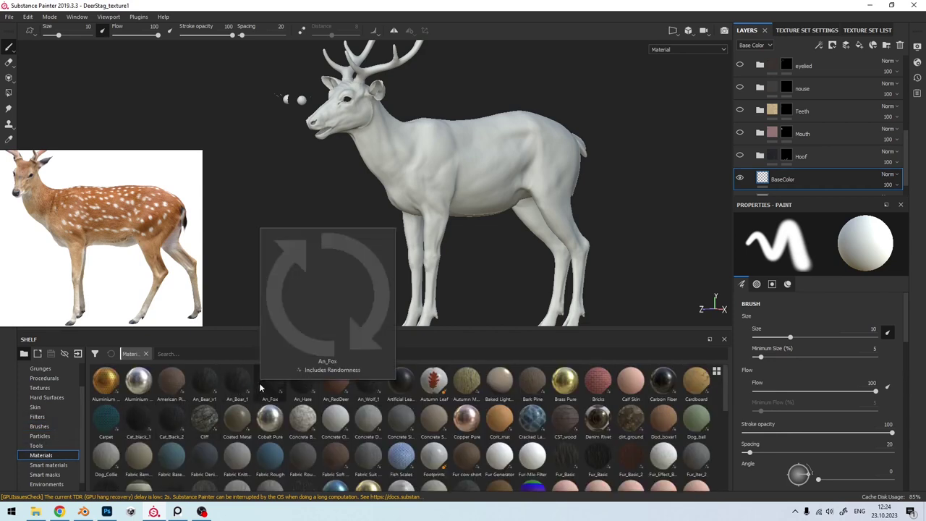
Step: Pan and zoom the reference photo to study the deer's shoulder and neck
{"action": "scroll", "coordinate": [114, 219], "scroll_direction": "up", "scroll_amount": 5}
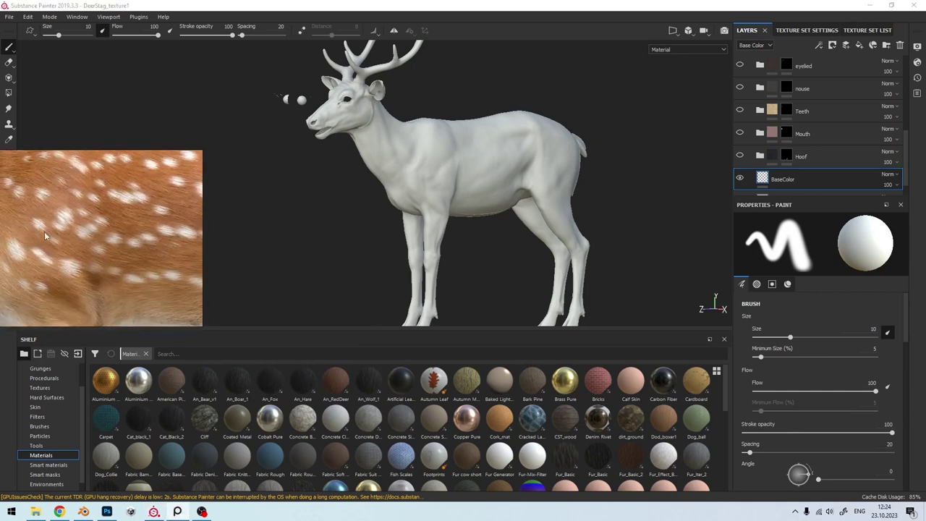
{"action": "scroll", "coordinate": [44, 232], "scroll_direction": "down", "scroll_amount": 3}
{"action": "middle_click_drag", "start_coordinate": [149, 228], "coordinate": [158, 277]}
{"action": "scroll", "coordinate": [158, 277], "scroll_direction": "down", "scroll_amount": 2}
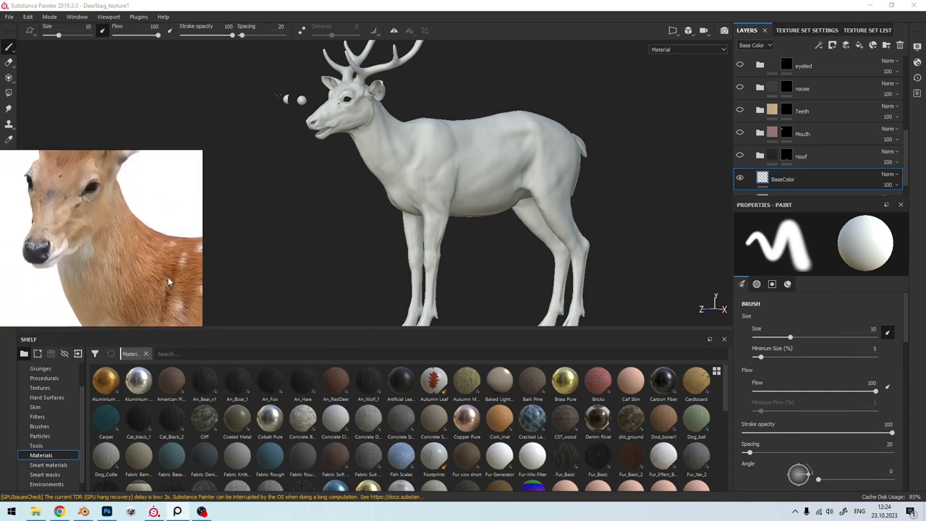
{"action": "scroll", "coordinate": [64, 233], "scroll_direction": "up", "scroll_amount": 3}
{"action": "scroll", "coordinate": [54, 237], "scroll_direction": "up", "scroll_amount": 2}
{"action": "scroll", "coordinate": [71, 239], "scroll_direction": "down", "scroll_amount": 1}
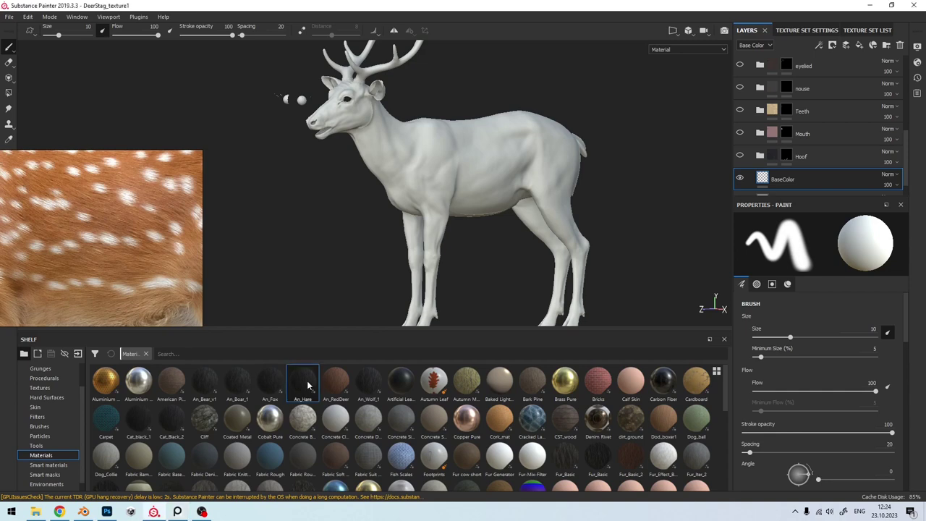
Step: Choose the An_Fur_2 fur brush from the Brushes shelf
{"action": "scroll", "coordinate": [402, 194], "scroll_direction": "up", "scroll_amount": 3}
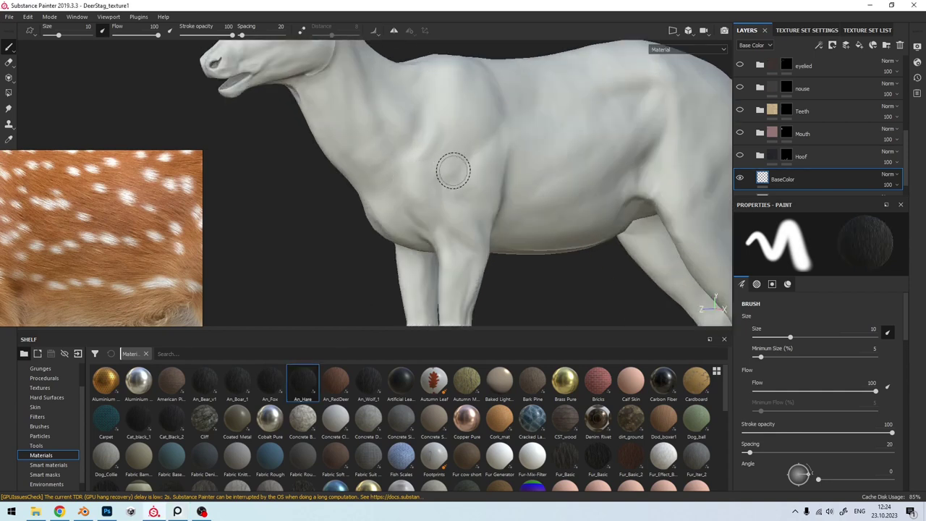
{"action": "scroll", "coordinate": [444, 166], "scroll_direction": "down", "scroll_amount": 1}
{"action": "scroll", "coordinate": [868, 341], "scroll_direction": "down", "scroll_amount": 2}
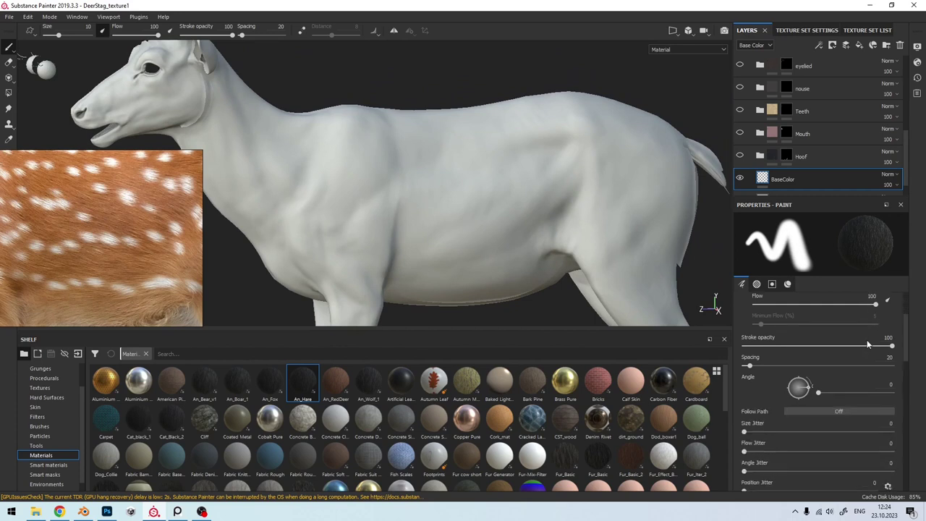
{"action": "scroll", "coordinate": [868, 341], "scroll_direction": "down", "scroll_amount": 3}
{"action": "left_click", "coordinate": [44, 427]}
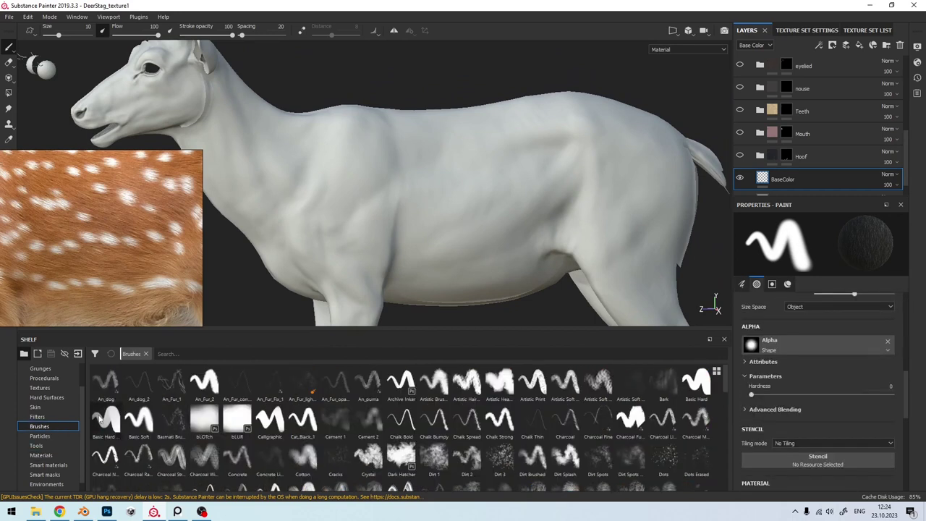
{"action": "left_click", "coordinate": [208, 384]}
{"action": "scroll", "coordinate": [785, 431], "scroll_direction": "down", "scroll_amount": 2}
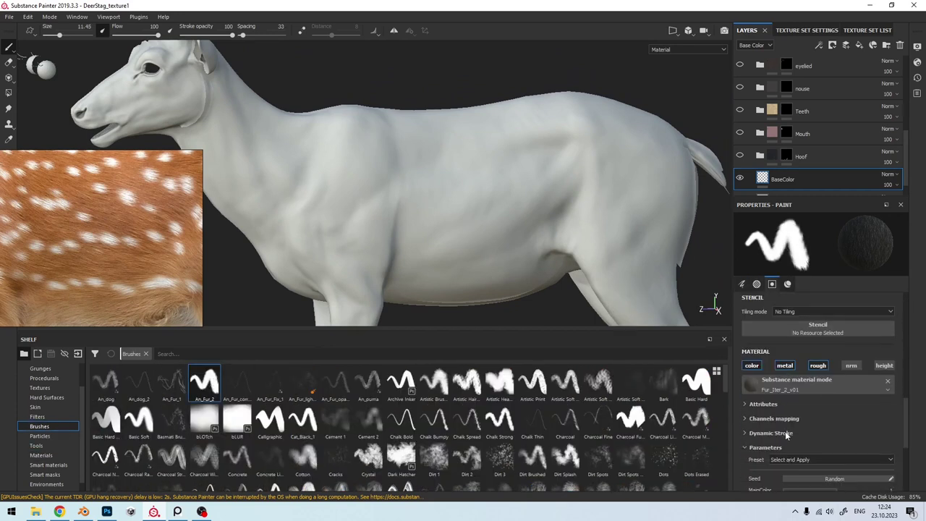
{"action": "scroll", "coordinate": [785, 432], "scroll_direction": "down", "scroll_amount": 2}
{"action": "scroll", "coordinate": [785, 431], "scroll_direction": "down", "scroll_amount": 2}
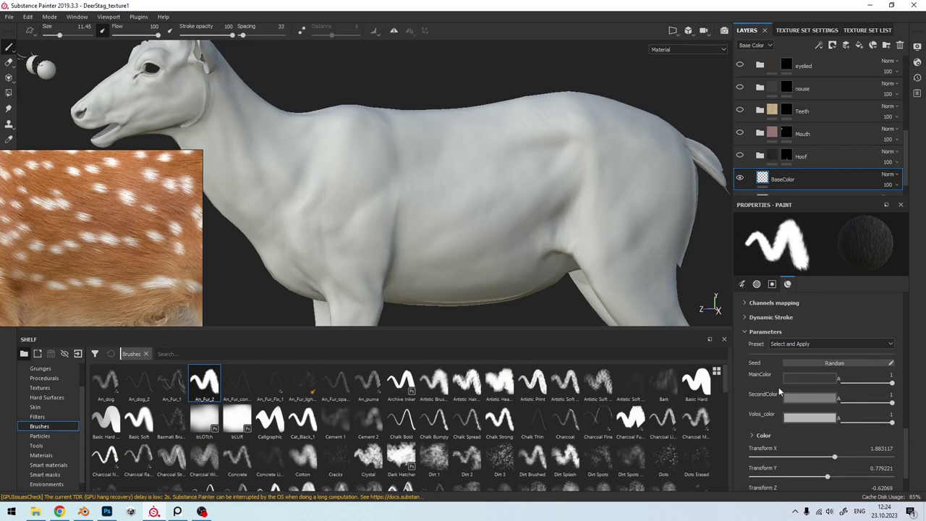
{"action": "scroll", "coordinate": [785, 432], "scroll_direction": "down", "scroll_amount": 2}
{"action": "scroll", "coordinate": [471, 223], "scroll_direction": "up", "scroll_amount": 2}
{"action": "scroll", "coordinate": [448, 226], "scroll_direction": "up", "scroll_amount": 2}
Step: Enlarge the brush to about 19.6, testing and undoing two fur strokes
{"action": "key", "text": "bracketright"}
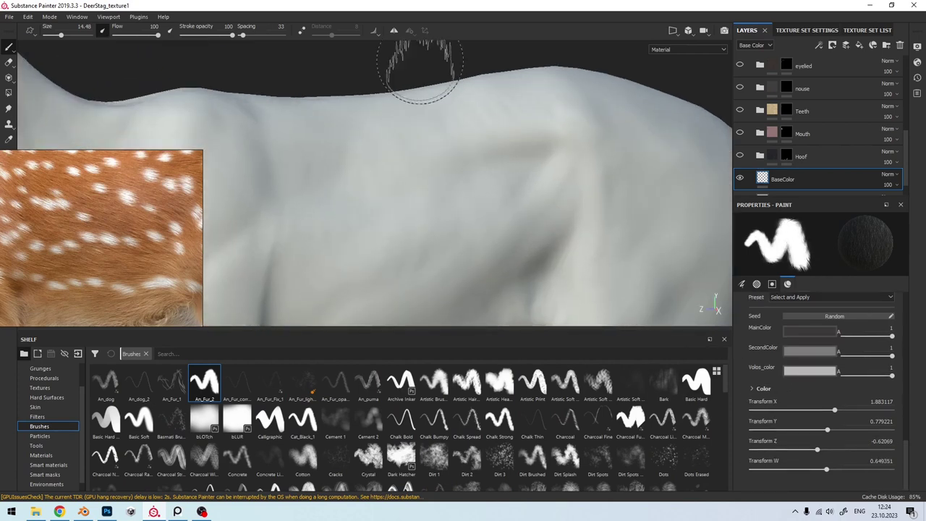
{"action": "left_click", "coordinate": [392, 32]}
{"action": "scroll", "coordinate": [372, 182], "scroll_direction": "up", "scroll_amount": 2}
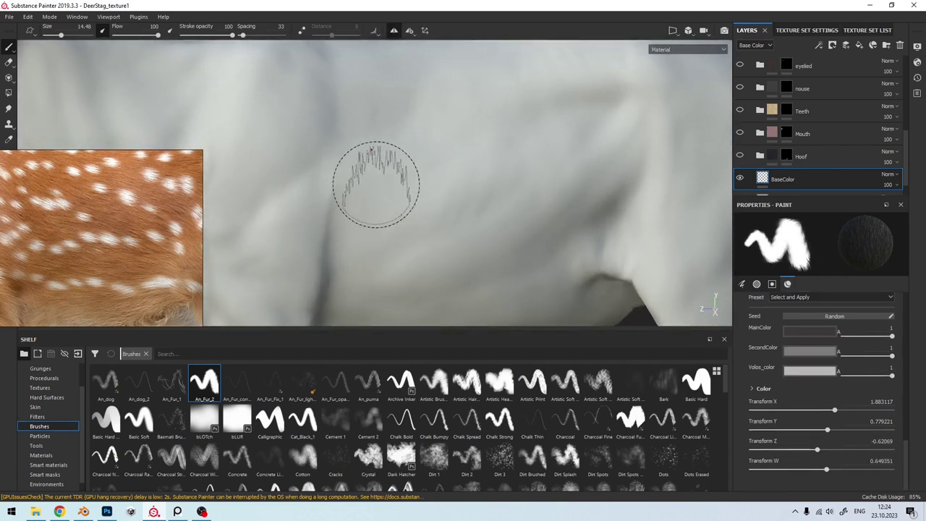
{"action": "left_click_drag", "start_coordinate": [354, 166], "coordinate": [479, 244]}
{"action": "key", "text": "ctrl+z"}
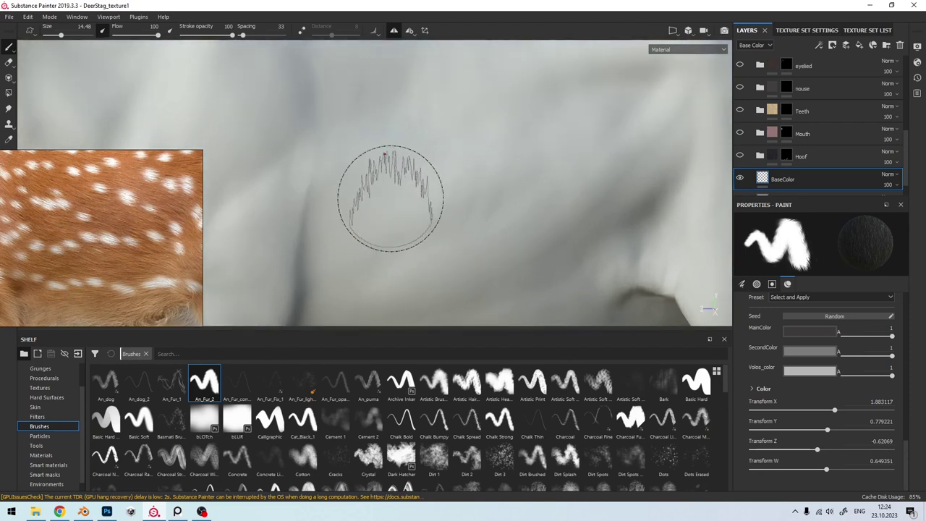
{"action": "key", "text": "bracketright"}
{"action": "key", "text": "bracketright"}
{"action": "left_click_drag", "start_coordinate": [352, 155], "coordinate": [548, 265]}
{"action": "key", "text": "ctrl+z"}
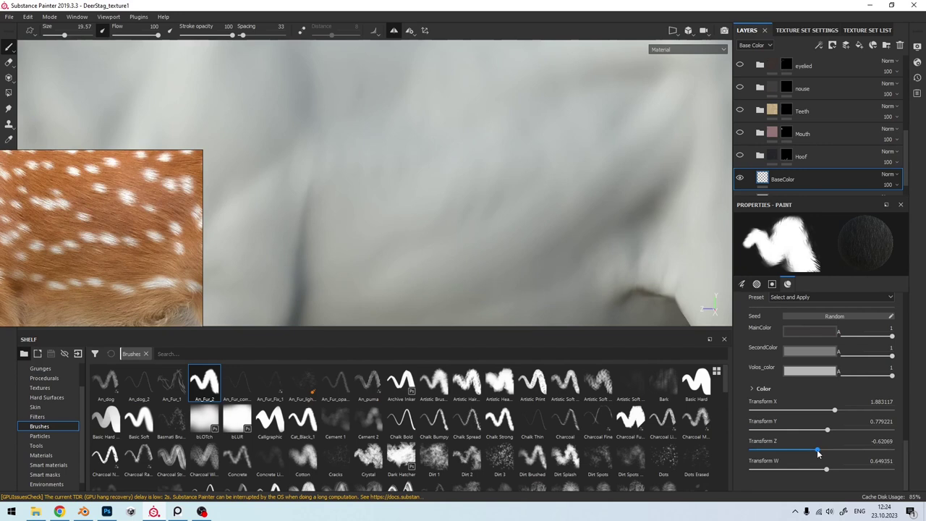
{"action": "left_click", "coordinate": [54, 456]}
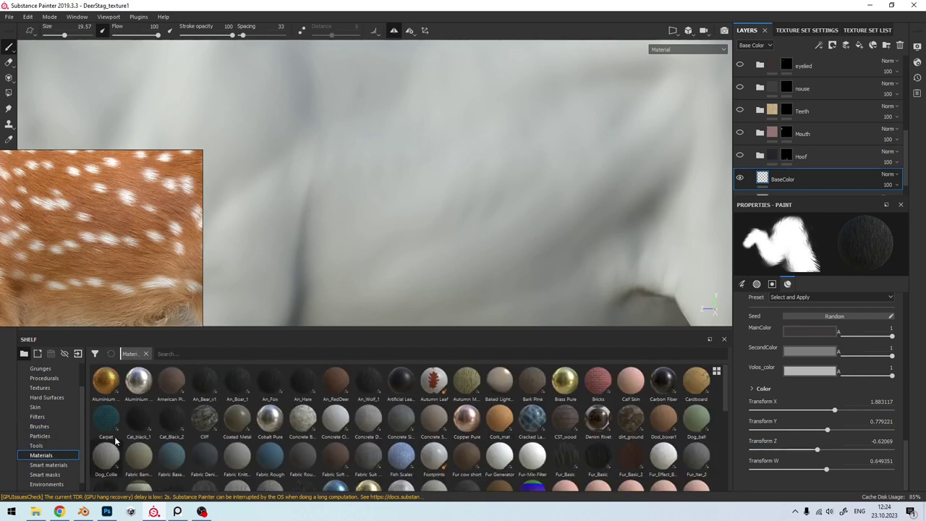
Step: Try the An_Bear_v1 and Cat_Black_2 materials, undoing two dark fur test strokes
{"action": "left_click", "coordinate": [207, 392]}
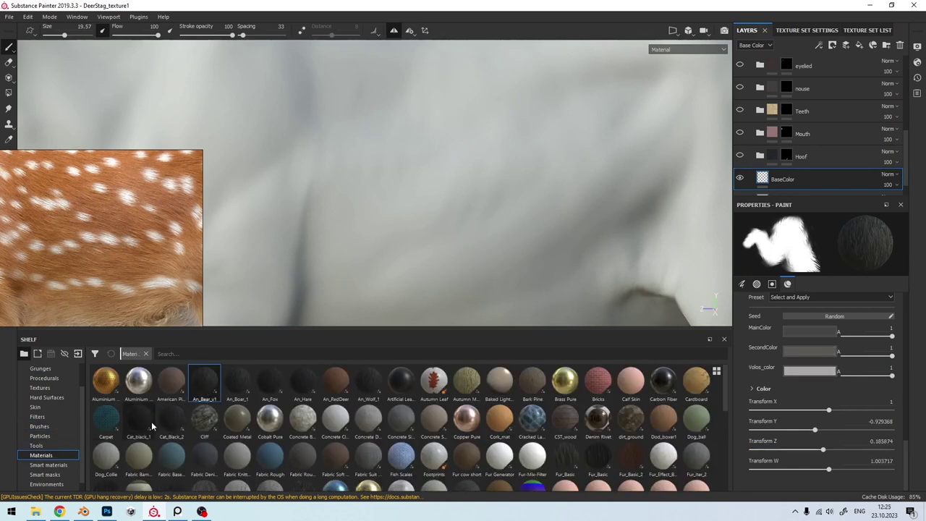
{"action": "left_click", "coordinate": [172, 422]}
{"action": "left_click_drag", "start_coordinate": [383, 182], "coordinate": [492, 239]}
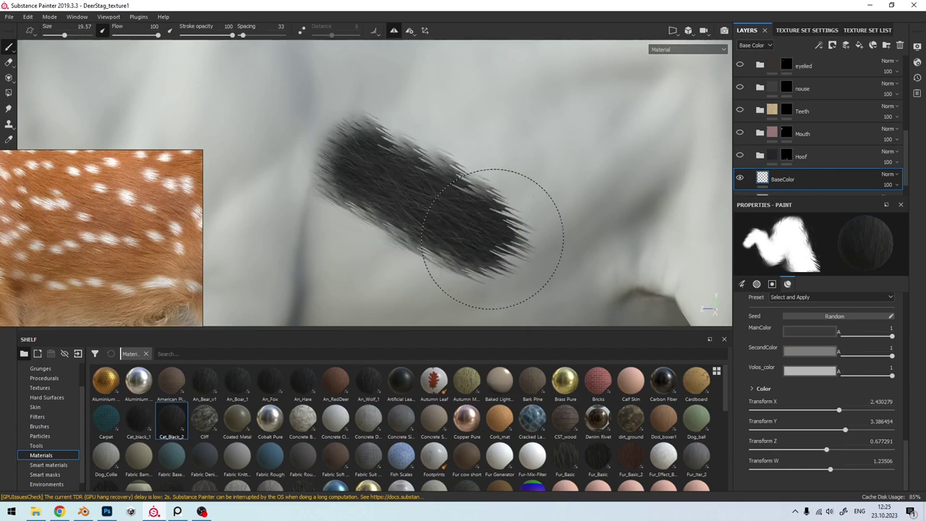
{"action": "key", "text": "ctrl+z"}
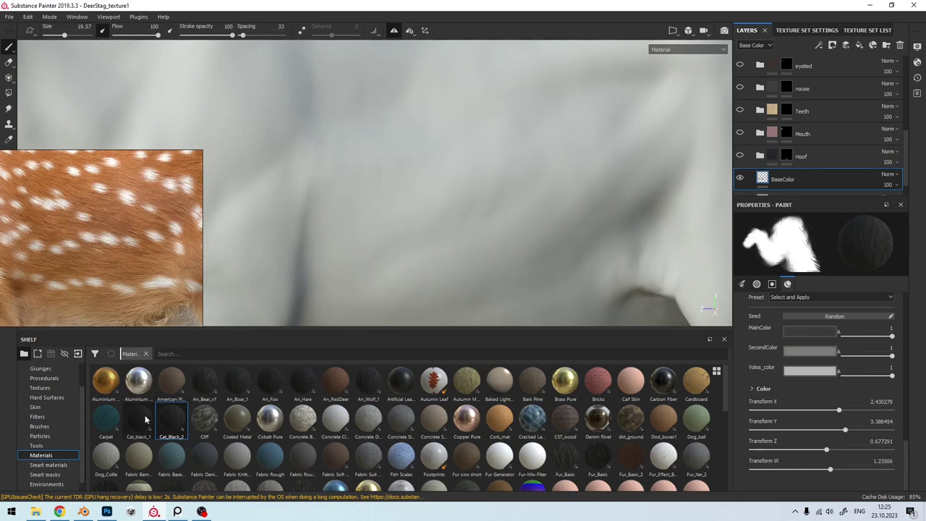
{"action": "left_click_drag", "start_coordinate": [331, 135], "coordinate": [546, 239]}
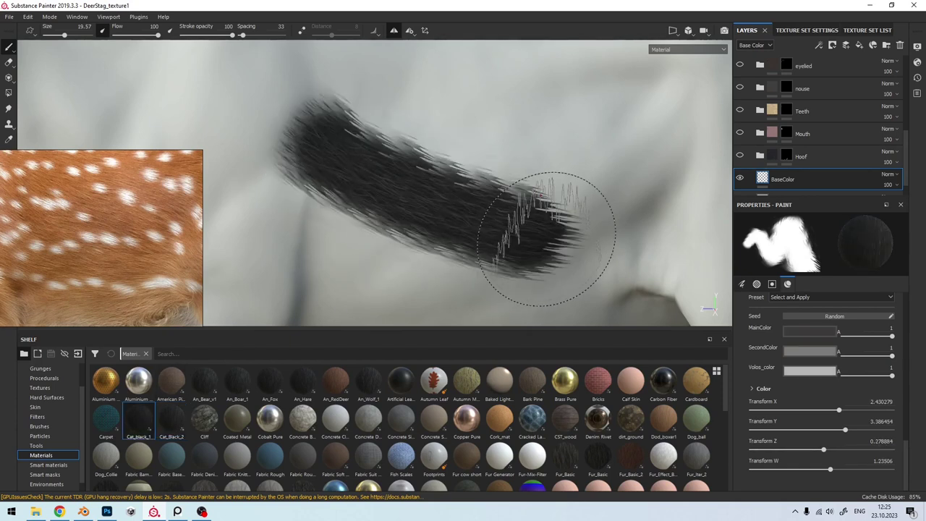
{"action": "key", "text": "ctrl+z"}
Step: Test brush sizes 26.7 and 15.4 with dark fur strokes, undoing every one
{"action": "right_click_drag", "start_coordinate": [368, 186], "coordinate": [390, 186], "text": "ctrl"}
{"action": "left_click_drag", "start_coordinate": [304, 115], "coordinate": [573, 237]}
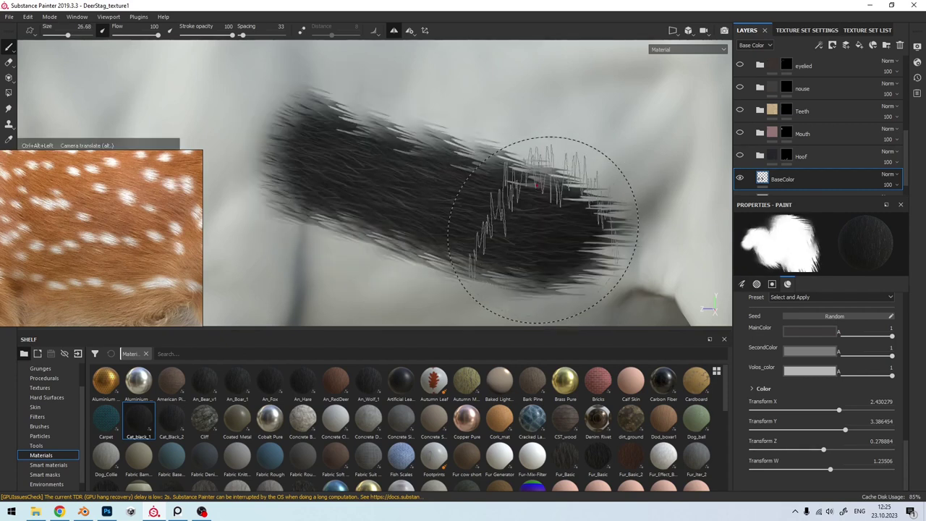
{"action": "key", "text": "ctrl+z"}
{"action": "right_click_drag", "start_coordinate": [492, 158], "coordinate": [456, 158], "text": "ctrl"}
{"action": "left_click_drag", "start_coordinate": [331, 135], "coordinate": [516, 217]}
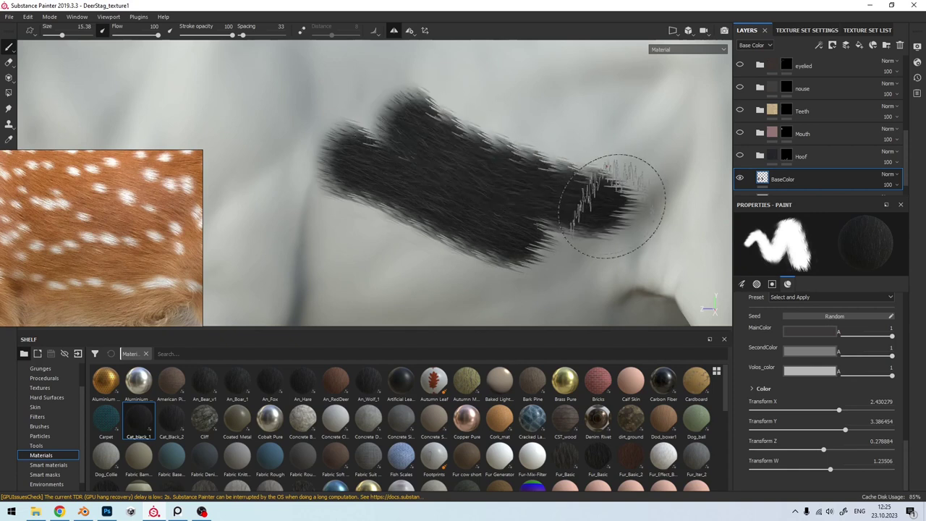
{"action": "left_click_drag", "start_coordinate": [304, 178], "coordinate": [548, 207]}
{"action": "key", "text": "ctrl+z"}
{"action": "key", "text": "ctrl+z"}
{"action": "mouse_move", "coordinate": [304, 243]}
{"action": "left_mouse_down"}
{"action": "mouse_move", "coordinate": [444, 239]}
{"action": "mouse_move", "coordinate": [550, 221]}
{"action": "left_mouse_up"}
{"action": "left_click_drag", "start_coordinate": [352, 123], "coordinate": [430, 125]}
{"action": "key", "text": "ctrl+z"}
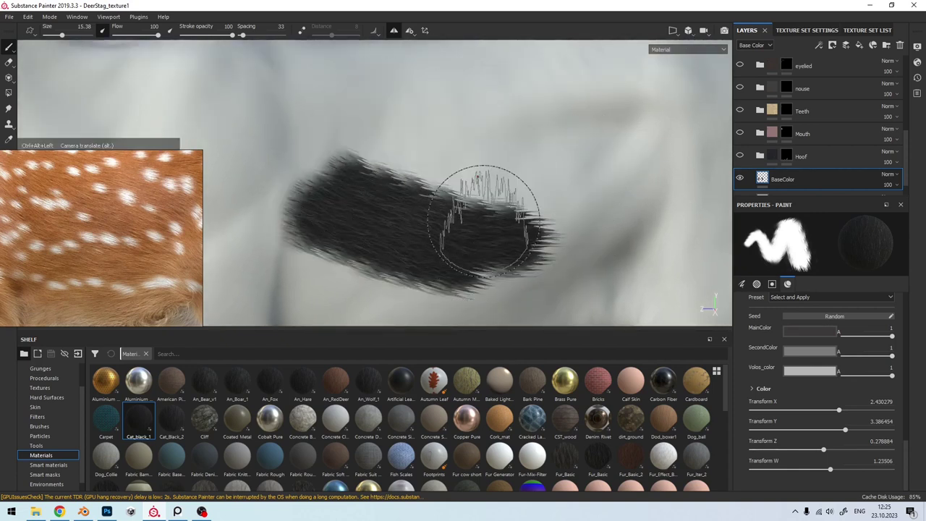
{"action": "key", "text": "ctrl+z"}
{"action": "key", "text": "ctrl+z"}
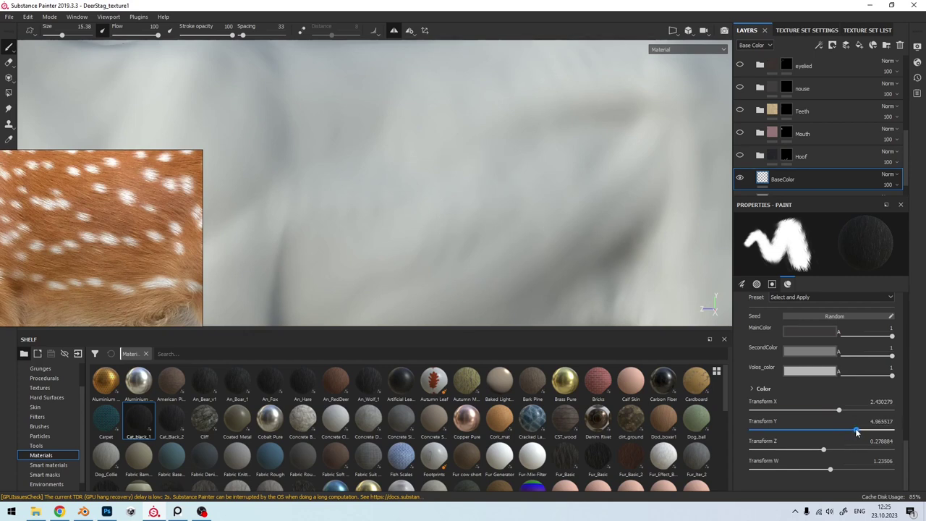
Step: Raise Transform Y to about 4.97 and test a 26.65 brush, undoing the strokes
{"action": "left_click_drag", "start_coordinate": [855, 432], "coordinate": [856, 432]}
{"action": "left_click_drag", "start_coordinate": [285, 82], "coordinate": [469, 214]}
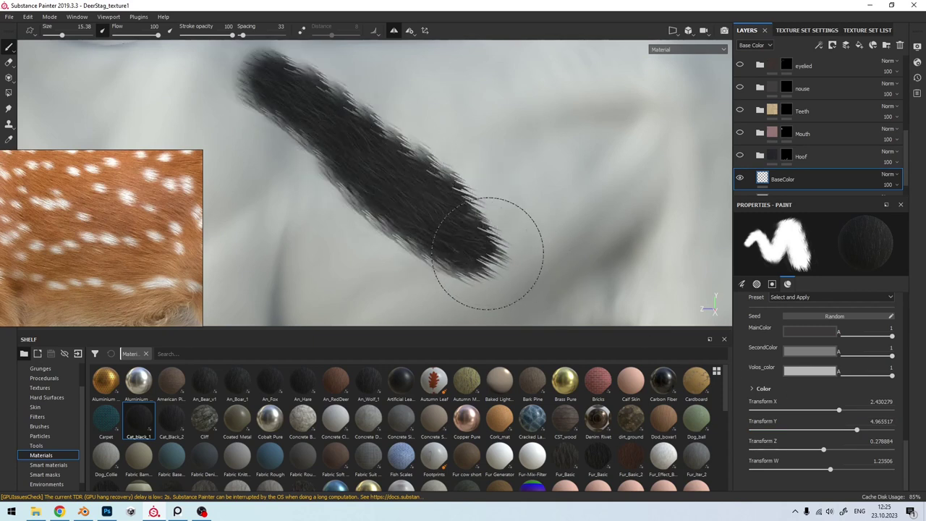
{"action": "key", "text": "ctrl+z"}
{"action": "right_click_drag", "start_coordinate": [362, 176], "coordinate": [398, 176], "text": "ctrl"}
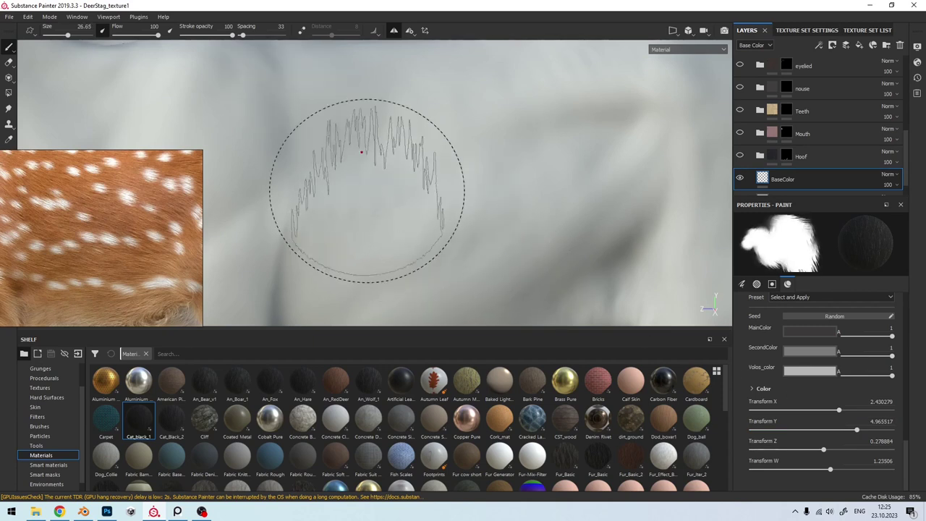
{"action": "left_click_drag", "start_coordinate": [297, 127], "coordinate": [571, 213]}
{"action": "key", "text": "ctrl+z"}
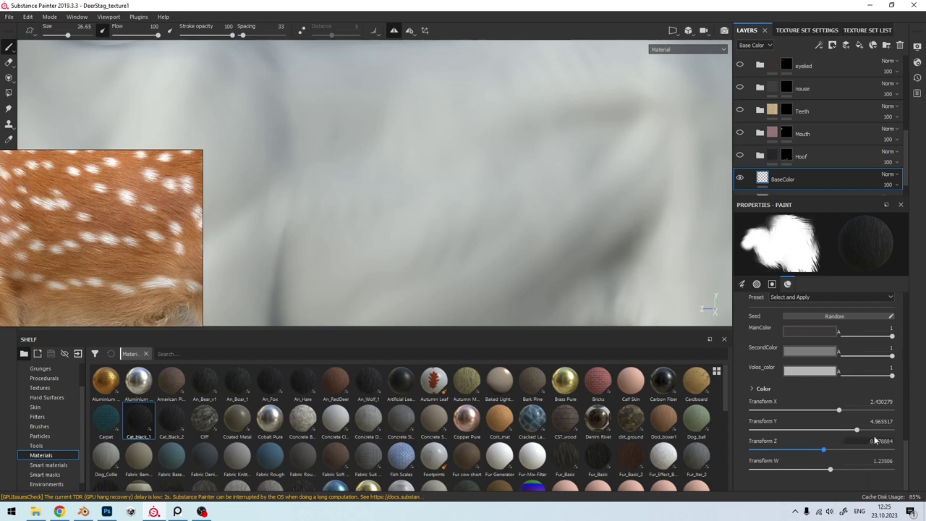
Step: Reveal the fur material's Color parameters and test a 22.3 brush, undoing the strokes
{"action": "left_click", "coordinate": [752, 388]}
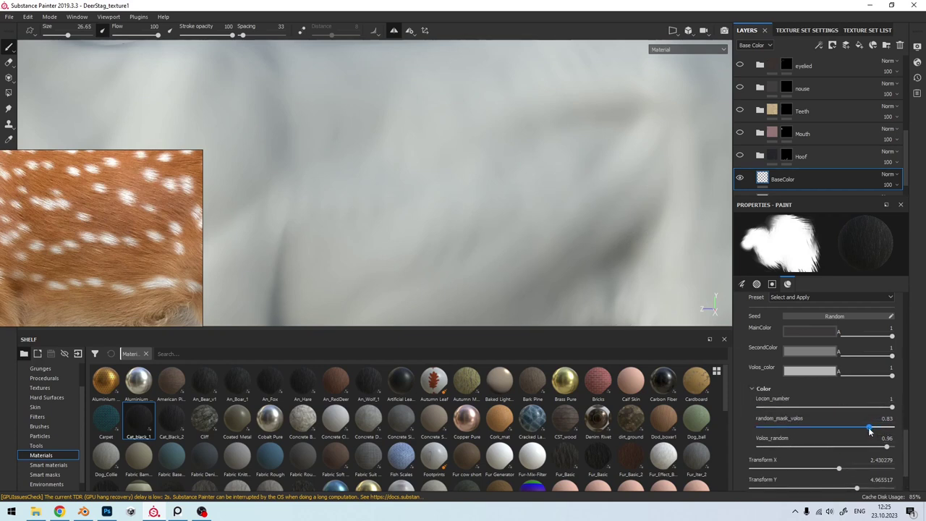
{"action": "left_click_drag", "start_coordinate": [351, 141], "coordinate": [550, 232]}
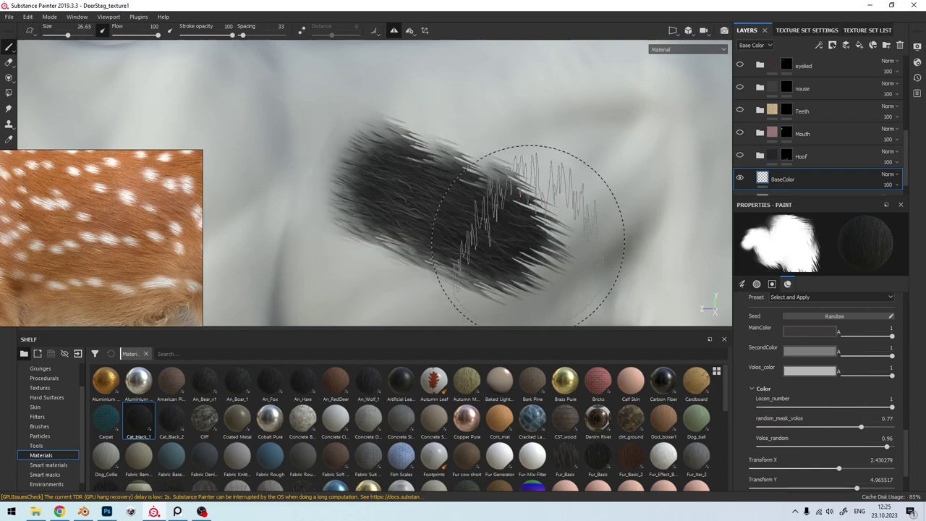
{"action": "key", "text": "ctrl+z"}
{"action": "key", "text": "bracketleft"}
{"action": "left_click_drag", "start_coordinate": [290, 130], "coordinate": [609, 165]}
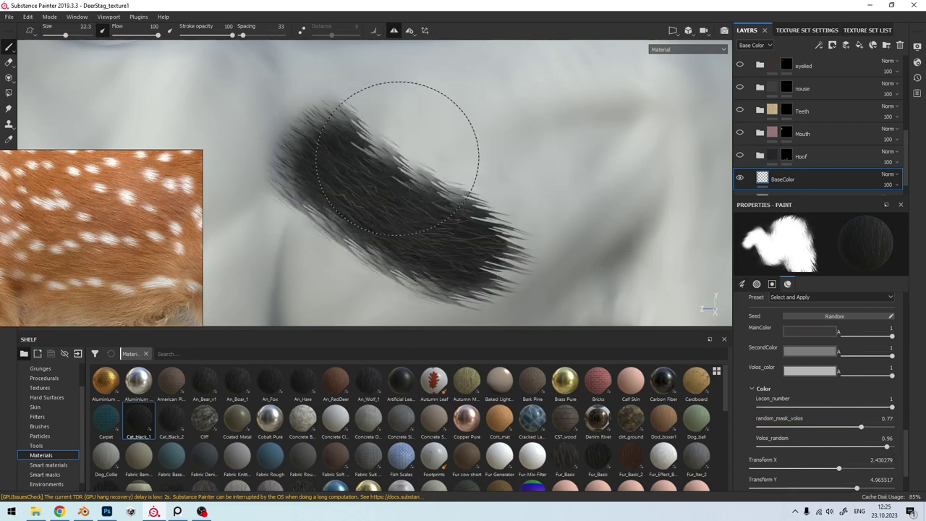
{"action": "key", "text": "ctrl+z"}
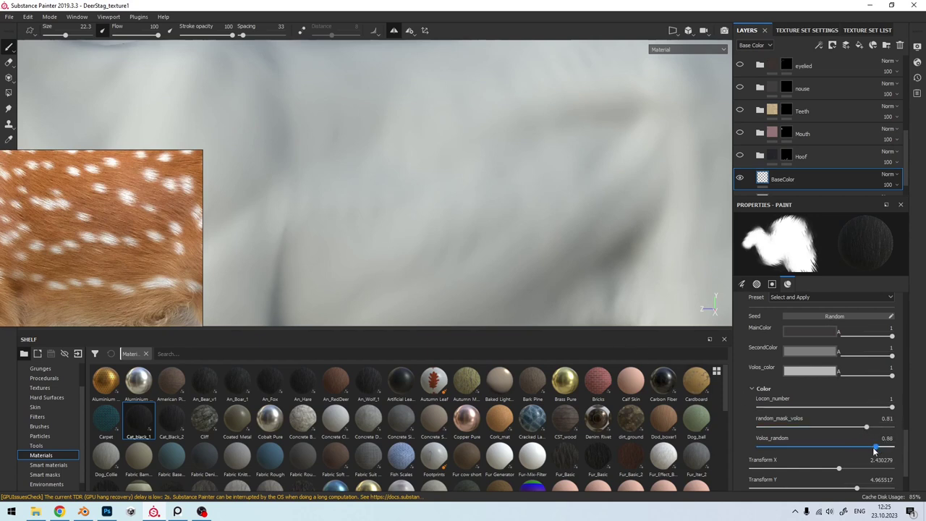
Step: Paint a dark fur stroke across the flank, inspect it closely, then undo it
{"action": "left_click_drag", "start_coordinate": [311, 145], "coordinate": [535, 249]}
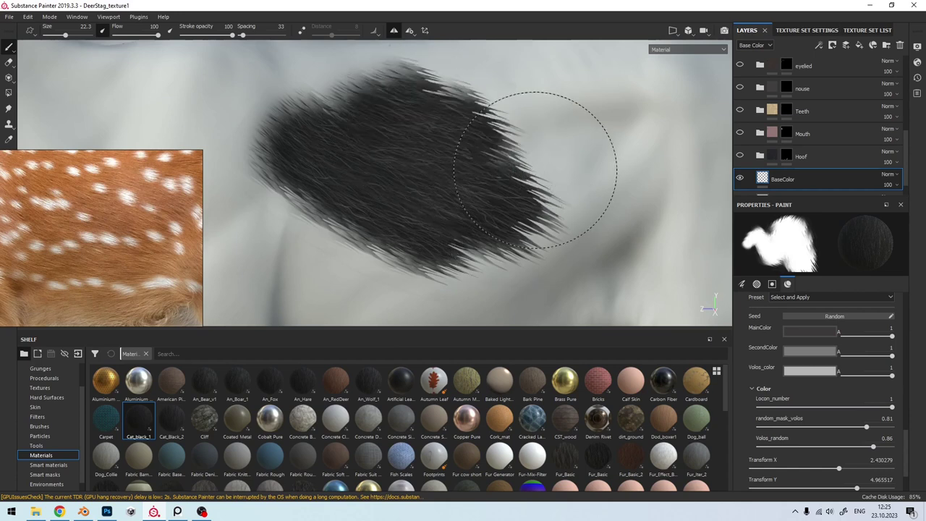
{"action": "scroll", "coordinate": [531, 257], "scroll_direction": "down", "scroll_amount": 3}
{"action": "scroll", "coordinate": [500, 297], "scroll_direction": "up", "scroll_amount": 3}
{"action": "scroll", "coordinate": [434, 275], "scroll_direction": "up", "scroll_amount": 2}
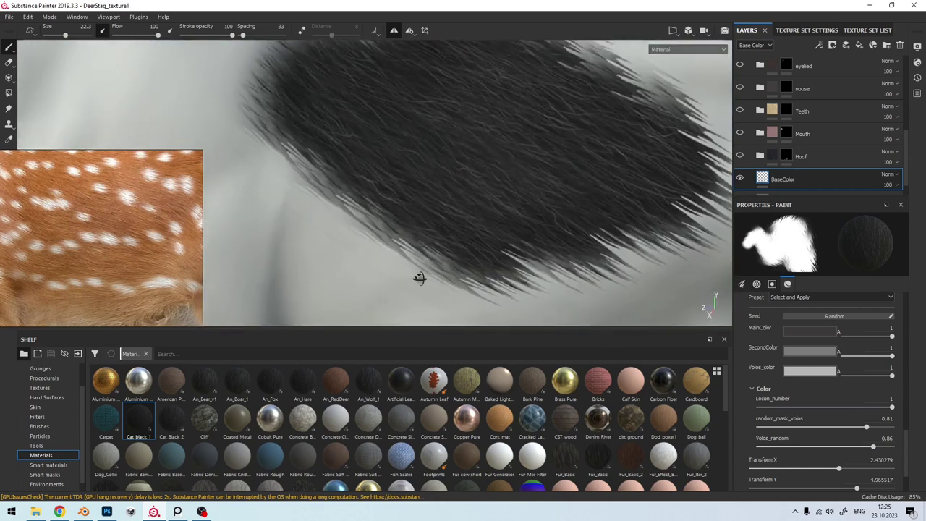
{"action": "left_click_drag", "start_coordinate": [478, 270], "coordinate": [478, 264], "text": "alt"}
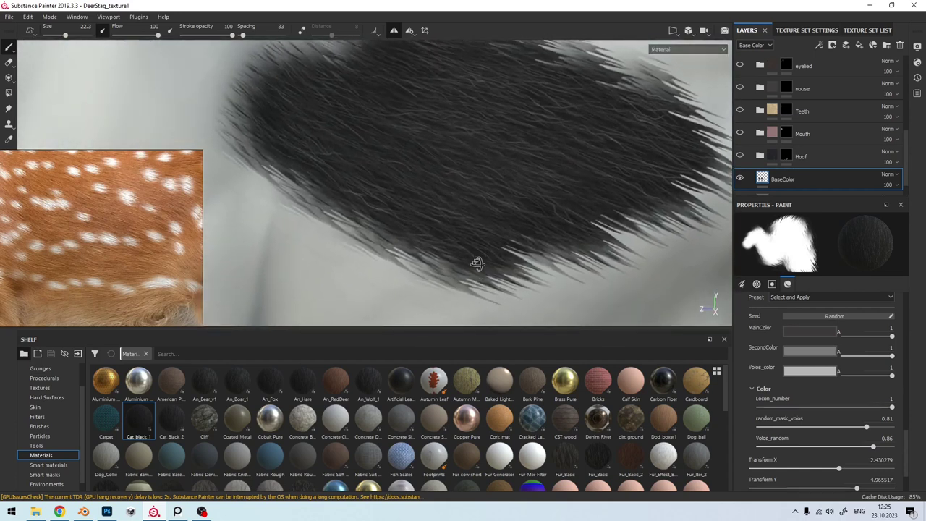
{"action": "scroll", "coordinate": [460, 201], "scroll_direction": "down", "scroll_amount": 3}
{"action": "key", "text": "ctrl+z"}
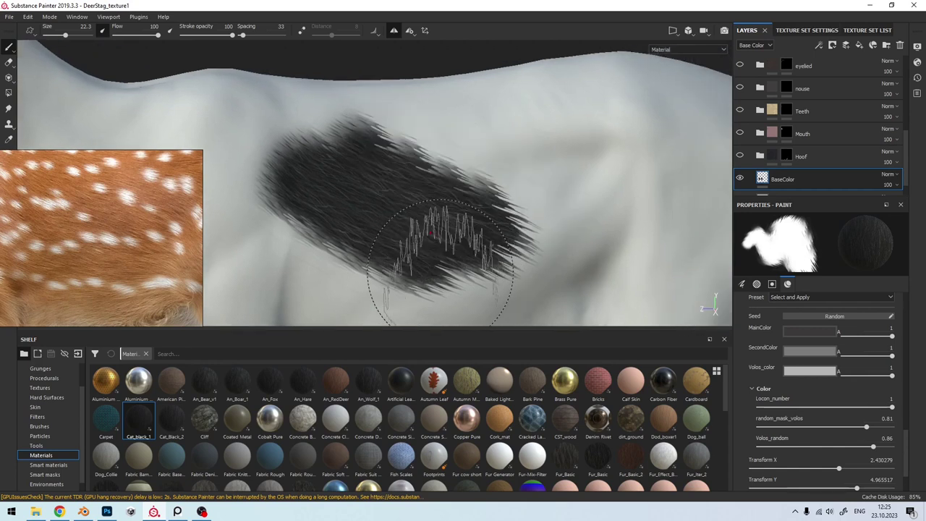
{"action": "key", "text": "ctrl+z"}
{"action": "key", "text": "ctrl+z"}
Step: Paint dark fur along the stag's neck and down the mane
{"action": "scroll", "coordinate": [440, 261], "scroll_direction": "down", "scroll_amount": 4}
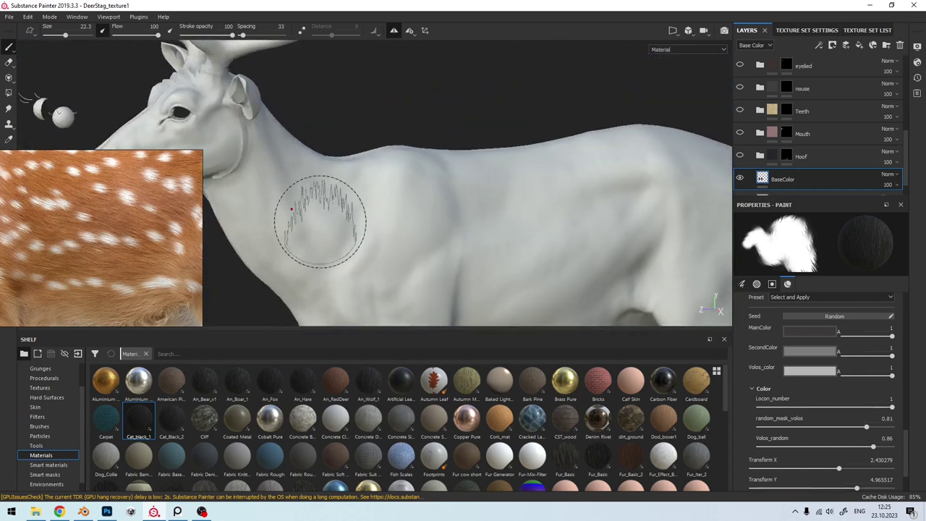
{"action": "mouse_move", "coordinate": [320, 217]}
{"action": "left_mouse_down", "text": "ctrl+alt"}
{"action": "mouse_move", "coordinate": [438, 218]}
{"action": "mouse_move", "coordinate": [413, 217]}
{"action": "left_mouse_up", "text": "ctrl+alt"}
{"action": "scroll", "coordinate": [100, 221], "scroll_direction": "down", "scroll_amount": 2}
{"action": "scroll", "coordinate": [99, 220], "scroll_direction": "down", "scroll_amount": 2}
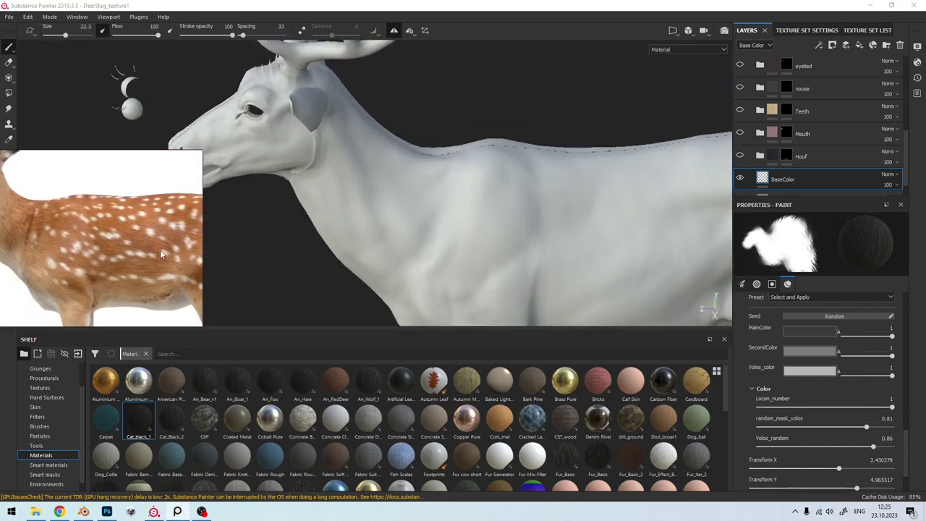
{"action": "scroll", "coordinate": [88, 239], "scroll_direction": "up", "scroll_amount": 3}
{"action": "scroll", "coordinate": [107, 225], "scroll_direction": "down", "scroll_amount": 2}
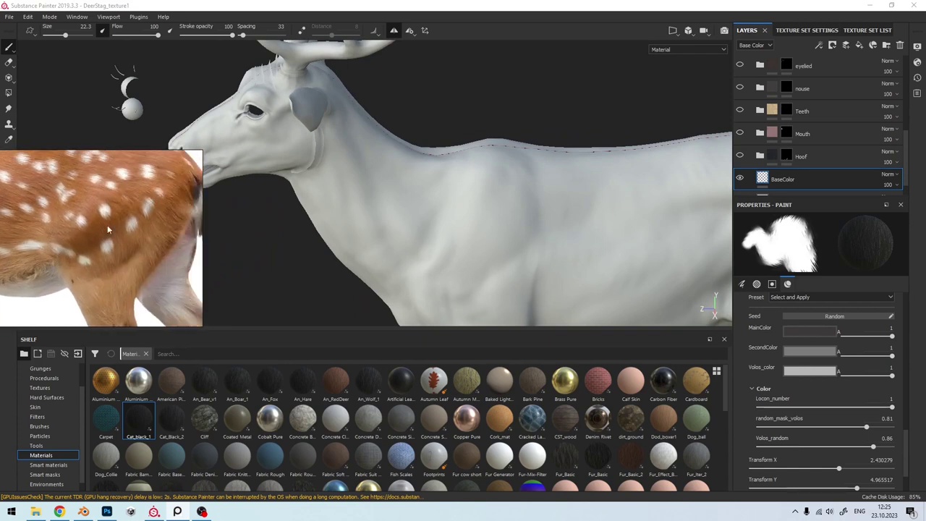
{"action": "scroll", "coordinate": [124, 264], "scroll_direction": "up", "scroll_amount": 3}
{"action": "scroll", "coordinate": [125, 264], "scroll_direction": "down", "scroll_amount": 2}
{"action": "scroll", "coordinate": [116, 268], "scroll_direction": "up", "scroll_amount": 2}
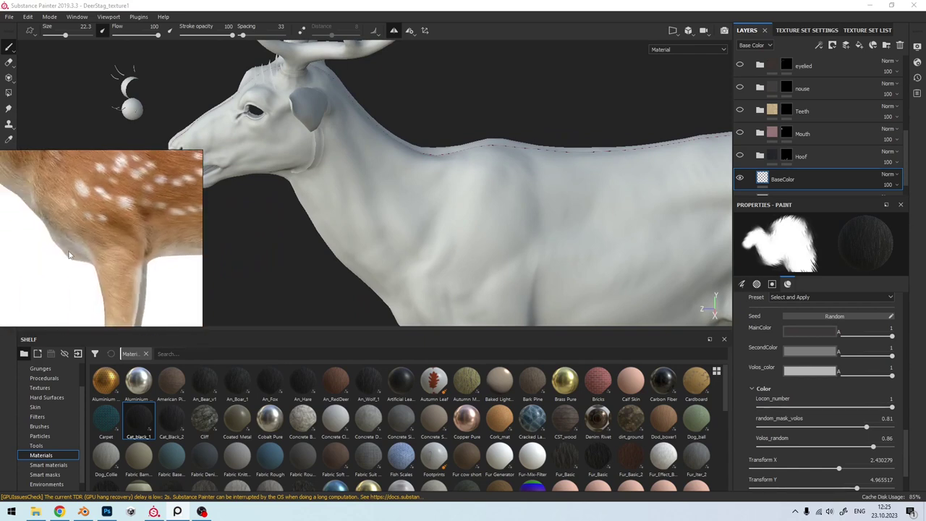
{"action": "scroll", "coordinate": [104, 271], "scroll_direction": "down", "scroll_amount": 2}
{"action": "scroll", "coordinate": [94, 256], "scroll_direction": "down", "scroll_amount": 2}
{"action": "scroll", "coordinate": [87, 246], "scroll_direction": "down", "scroll_amount": 1}
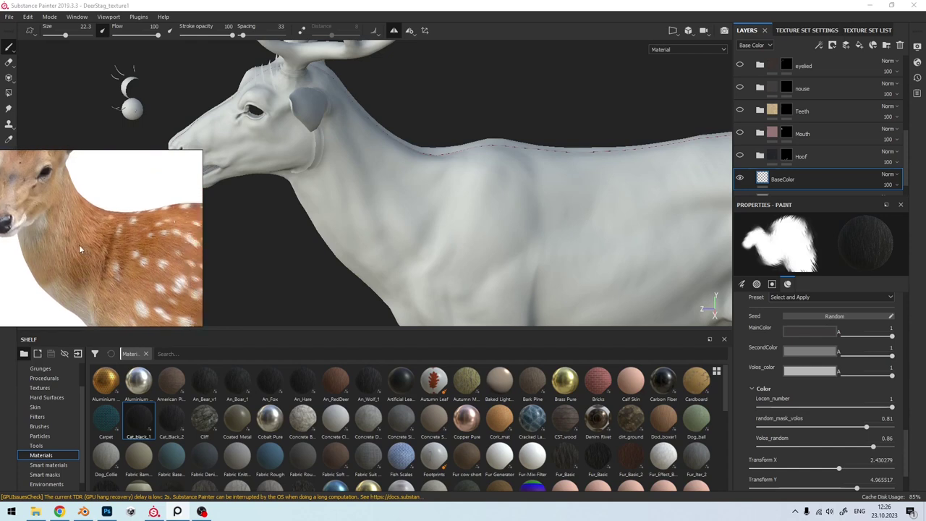
{"action": "scroll", "coordinate": [81, 241], "scroll_direction": "up", "scroll_amount": 3}
{"action": "mouse_move", "coordinate": [289, 188]}
{"action": "left_mouse_down", "text": "alt"}
{"action": "mouse_move", "coordinate": [356, 186]}
{"action": "mouse_move", "coordinate": [413, 213]}
{"action": "mouse_move", "coordinate": [413, 244]}
{"action": "left_mouse_up", "text": "alt"}
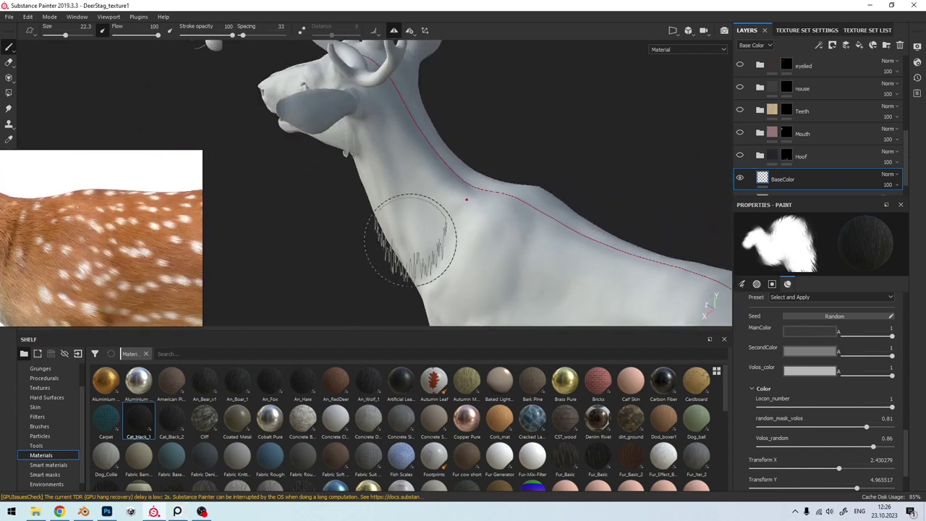
{"action": "mouse_move", "coordinate": [471, 220]}
{"action": "left_mouse_down", "text": "alt"}
{"action": "mouse_move", "coordinate": [368, 217]}
{"action": "mouse_move", "coordinate": [378, 207]}
{"action": "mouse_move", "coordinate": [375, 162]}
{"action": "mouse_move", "coordinate": [471, 221]}
{"action": "mouse_move", "coordinate": [496, 270]}
{"action": "left_mouse_up", "text": "alt"}
{"action": "scroll", "coordinate": [379, 207], "scroll_direction": "up", "scroll_amount": 2}
{"action": "left_click_drag", "start_coordinate": [391, 202], "coordinate": [367, 176]}
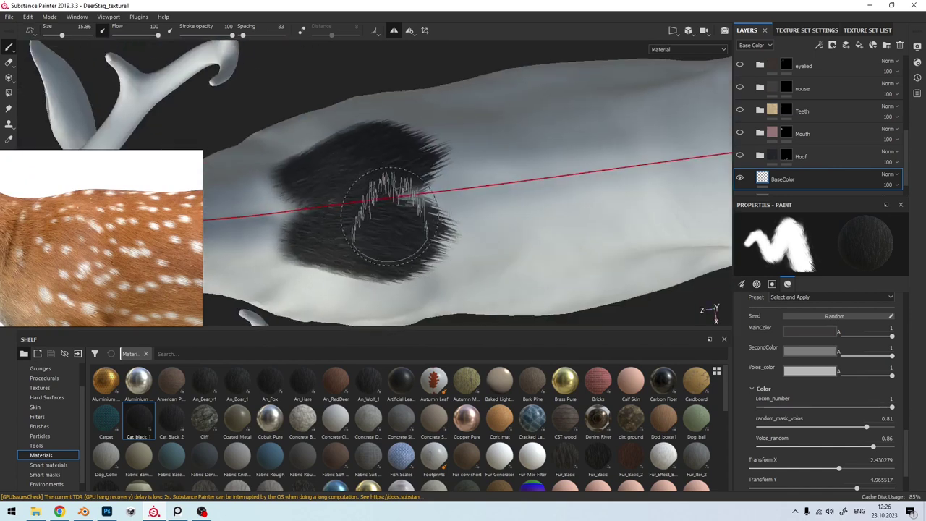
{"action": "mouse_move", "coordinate": [337, 217]}
{"action": "left_mouse_down"}
{"action": "mouse_move", "coordinate": [541, 207]}
{"action": "mouse_move", "coordinate": [370, 242]}
{"action": "mouse_move", "coordinate": [600, 207]}
{"action": "mouse_move", "coordinate": [459, 202]}
{"action": "mouse_move", "coordinate": [434, 166]}
{"action": "left_mouse_up"}
{"action": "left_click_drag", "start_coordinate": [486, 207], "coordinate": [535, 282]}
Step: Orbit around the neck fur to check where it meets the bare body
{"action": "mouse_move", "coordinate": [354, 206]}
{"action": "left_mouse_down", "text": "alt"}
{"action": "mouse_move", "coordinate": [485, 201]}
{"action": "mouse_move", "coordinate": [384, 180]}
{"action": "mouse_move", "coordinate": [355, 159]}
{"action": "mouse_move", "coordinate": [366, 208]}
{"action": "left_mouse_up", "text": "alt"}
{"action": "mouse_move", "coordinate": [427, 186]}
{"action": "left_mouse_down", "text": "alt"}
{"action": "mouse_move", "coordinate": [347, 134]}
{"action": "mouse_move", "coordinate": [403, 155]}
{"action": "left_mouse_up", "text": "alt"}
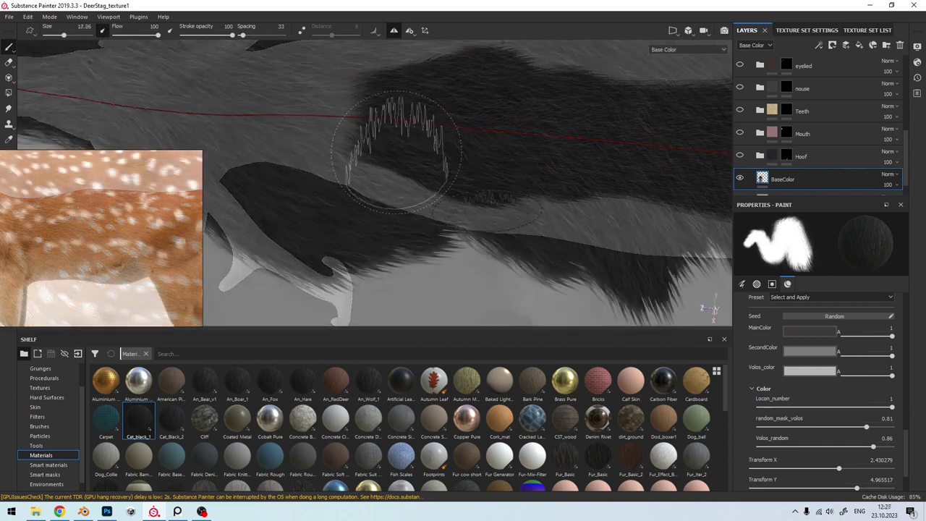
{"action": "scroll", "coordinate": [506, 246], "scroll_direction": "up", "scroll_amount": 3}
{"action": "mouse_move", "coordinate": [435, 226]}
{"action": "left_mouse_down", "text": "alt"}
{"action": "mouse_move", "coordinate": [600, 267]}
{"action": "mouse_move", "coordinate": [545, 250]}
{"action": "left_mouse_up", "text": "alt"}
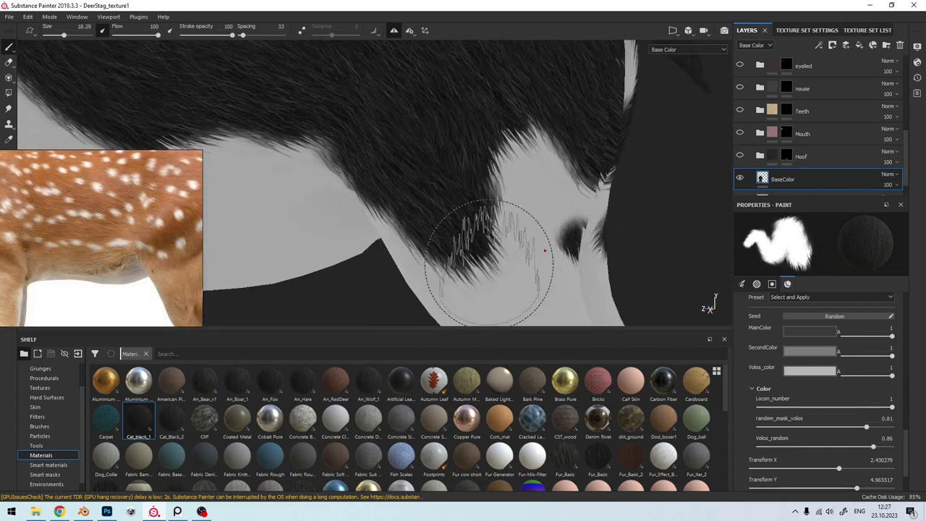
{"action": "mouse_move", "coordinate": [478, 148]}
{"action": "left_mouse_down", "text": "alt"}
{"action": "mouse_move", "coordinate": [547, 196]}
{"action": "mouse_move", "coordinate": [558, 217]}
{"action": "mouse_move", "coordinate": [465, 135]}
{"action": "mouse_move", "coordinate": [486, 262]}
{"action": "mouse_move", "coordinate": [497, 238]}
{"action": "left_mouse_up", "text": "alt"}
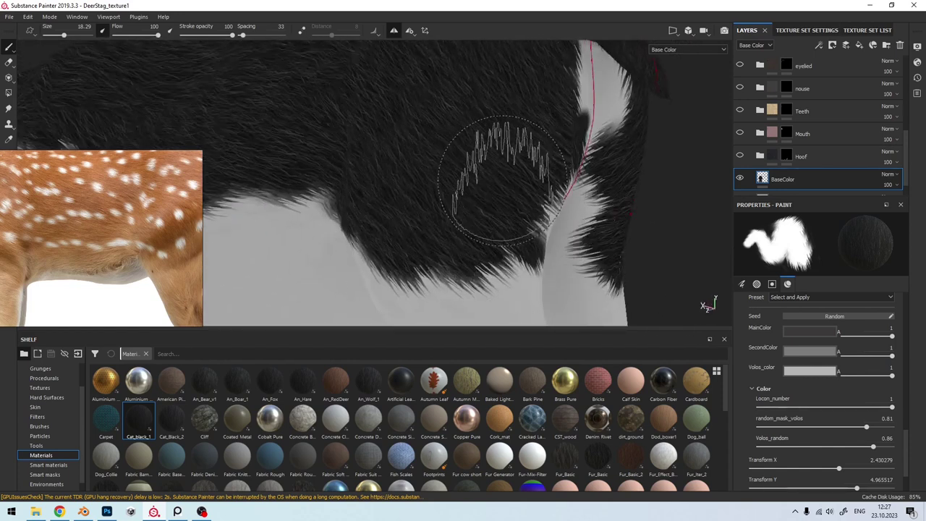
{"action": "mouse_move", "coordinate": [502, 181]}
{"action": "left_mouse_down", "text": "alt"}
{"action": "mouse_move", "coordinate": [340, 196]}
{"action": "mouse_move", "coordinate": [376, 189]}
{"action": "mouse_move", "coordinate": [409, 199]}
{"action": "left_mouse_up", "text": "alt"}
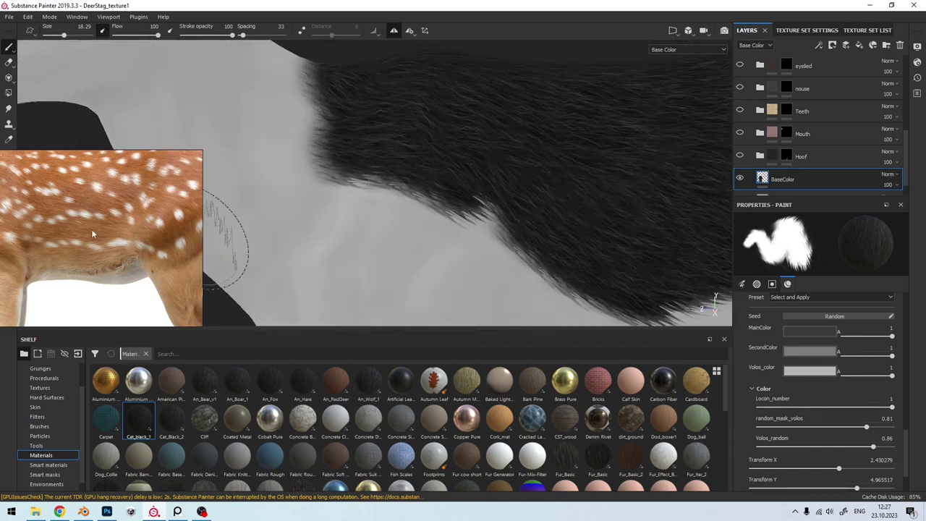
{"action": "left_click_drag", "start_coordinate": [91, 234], "coordinate": [188, 239]}
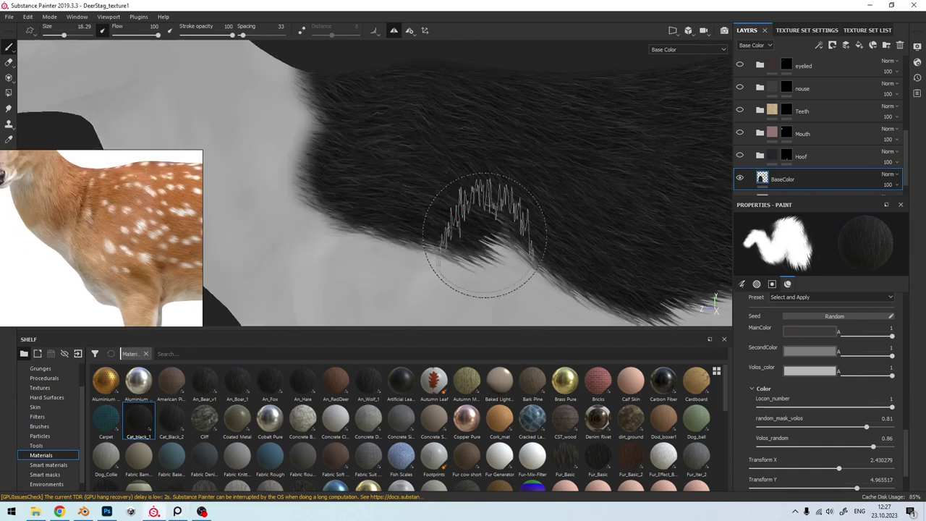
{"action": "mouse_move", "coordinate": [471, 244]}
{"action": "left_mouse_down", "text": "alt"}
{"action": "mouse_move", "coordinate": [450, 182]}
{"action": "mouse_move", "coordinate": [418, 141]}
{"action": "left_mouse_up", "text": "alt"}
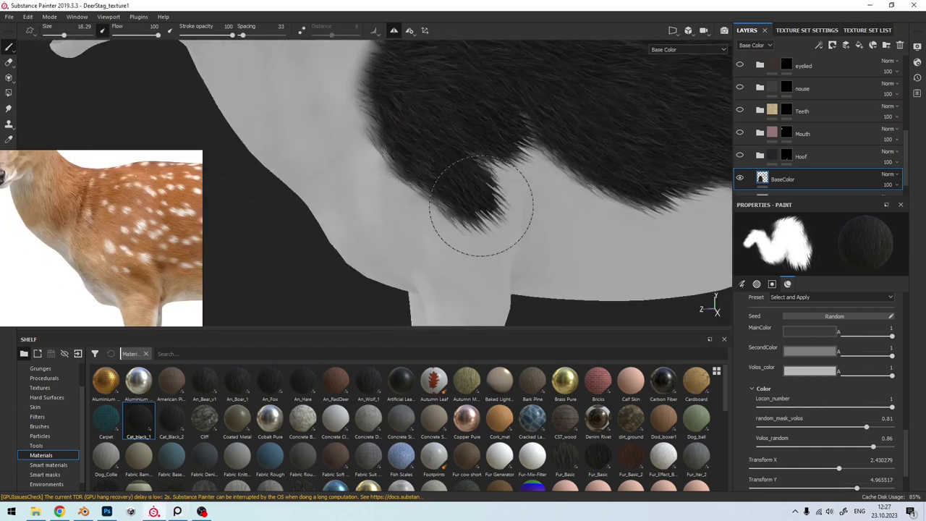
{"action": "mouse_move", "coordinate": [481, 205]}
{"action": "left_mouse_down", "text": "alt"}
{"action": "mouse_move", "coordinate": [444, 186]}
{"action": "mouse_move", "coordinate": [481, 151]}
{"action": "left_mouse_up", "text": "alt"}
Step: Inspect the head, jaw and neck fur against the reference deer's lower body
{"action": "mouse_move", "coordinate": [447, 218]}
{"action": "left_mouse_down", "text": "alt"}
{"action": "mouse_move", "coordinate": [485, 221]}
{"action": "mouse_move", "coordinate": [485, 238]}
{"action": "mouse_move", "coordinate": [378, 104]}
{"action": "left_mouse_up", "text": "alt"}
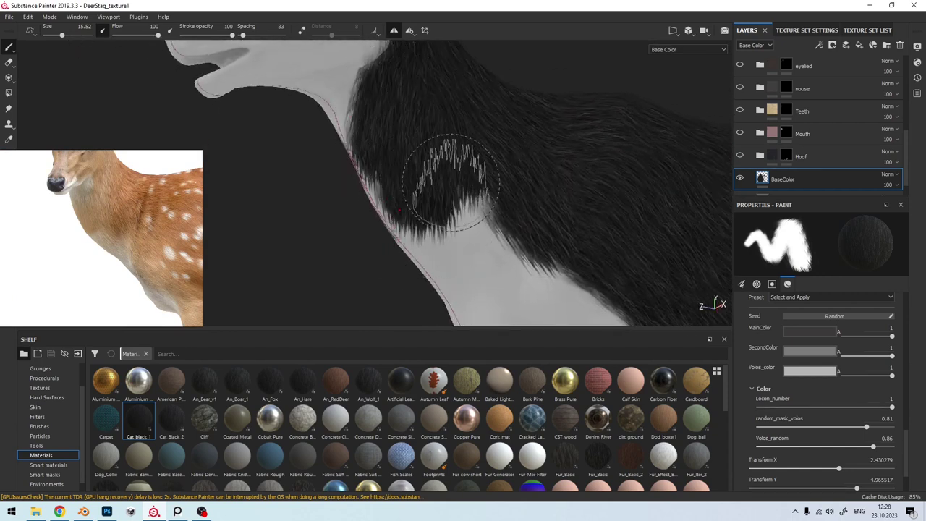
{"action": "mouse_move", "coordinate": [485, 253]}
{"action": "left_mouse_down", "text": "alt"}
{"action": "mouse_move", "coordinate": [450, 265]}
{"action": "mouse_move", "coordinate": [406, 161]}
{"action": "left_mouse_up", "text": "alt"}
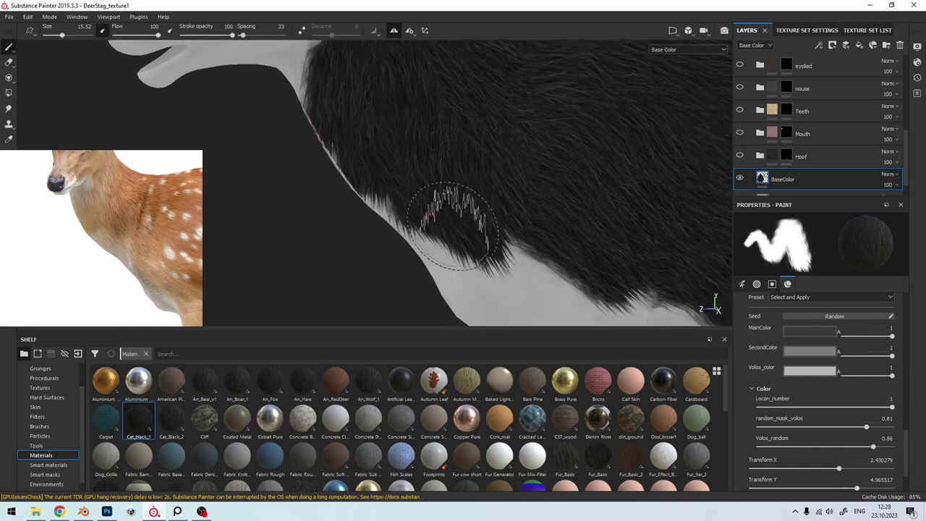
{"action": "mouse_move", "coordinate": [452, 224]}
{"action": "left_mouse_down", "text": "alt"}
{"action": "mouse_move", "coordinate": [399, 180]}
{"action": "mouse_move", "coordinate": [355, 239]}
{"action": "left_mouse_up", "text": "alt"}
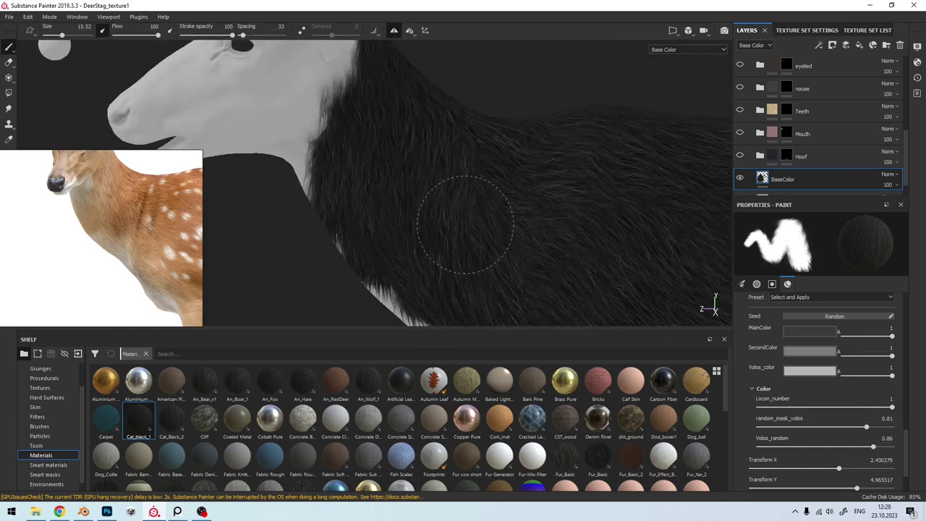
{"action": "left_click_drag", "start_coordinate": [466, 225], "coordinate": [464, 147], "text": "alt"}
{"action": "mouse_move", "coordinate": [427, 203]}
{"action": "left_mouse_down", "text": "alt"}
{"action": "mouse_move", "coordinate": [465, 207]}
{"action": "mouse_move", "coordinate": [451, 154]}
{"action": "mouse_move", "coordinate": [451, 232]}
{"action": "mouse_move", "coordinate": [407, 178]}
{"action": "left_mouse_up", "text": "alt"}
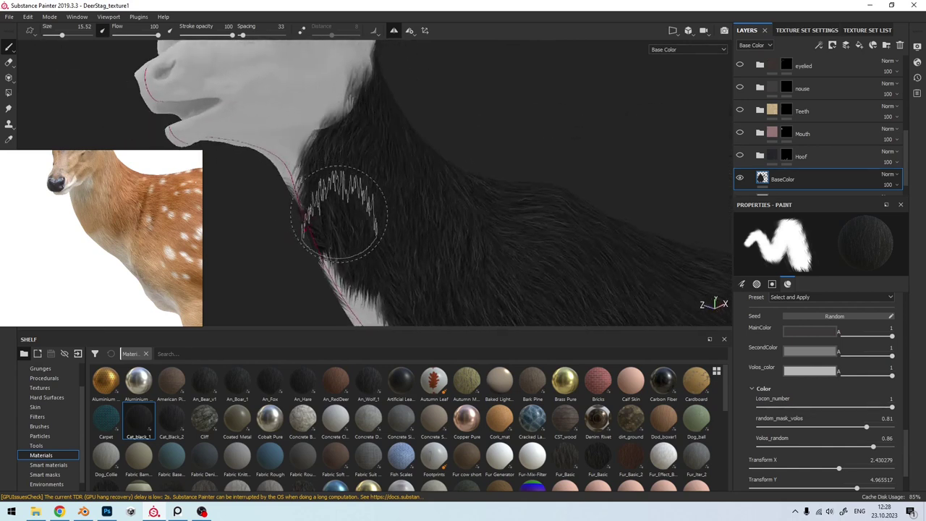
{"action": "left_click_drag", "start_coordinate": [340, 213], "coordinate": [320, 190], "text": "alt"}
{"action": "left_click_drag", "start_coordinate": [330, 258], "coordinate": [359, 203], "text": "alt"}
{"action": "left_click_drag", "start_coordinate": [388, 237], "coordinate": [395, 206], "text": "alt"}
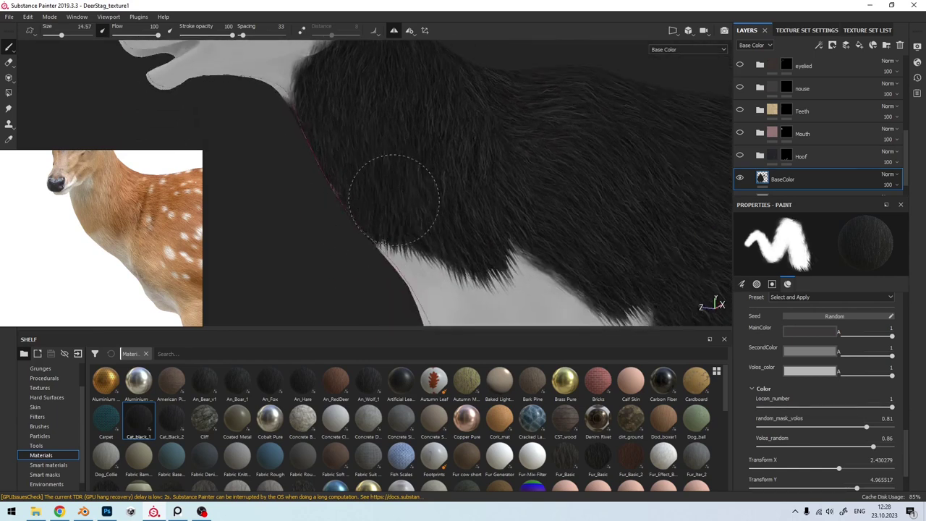
{"action": "left_click_drag", "start_coordinate": [452, 280], "coordinate": [402, 194], "text": "alt"}
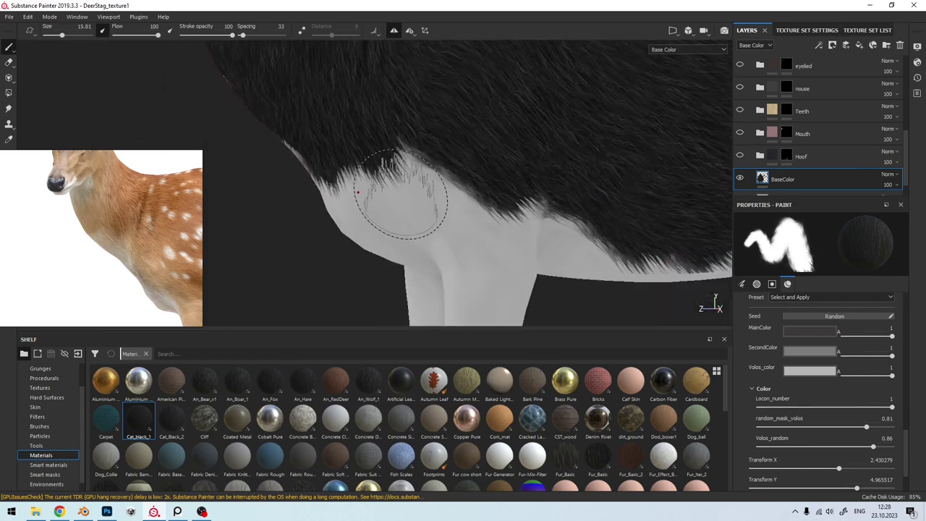
{"action": "mouse_move", "coordinate": [489, 226]}
{"action": "left_mouse_down", "text": "alt"}
{"action": "mouse_move", "coordinate": [450, 243]}
{"action": "mouse_move", "coordinate": [558, 217]}
{"action": "mouse_move", "coordinate": [393, 268]}
{"action": "mouse_move", "coordinate": [331, 207]}
{"action": "mouse_move", "coordinate": [103, 244]}
{"action": "left_mouse_up", "text": "alt"}
{"action": "mouse_move", "coordinate": [311, 239]}
{"action": "left_mouse_down", "text": "alt"}
{"action": "mouse_move", "coordinate": [351, 223]}
{"action": "mouse_move", "coordinate": [374, 196]}
{"action": "mouse_move", "coordinate": [324, 241]}
{"action": "left_mouse_up", "text": "alt"}
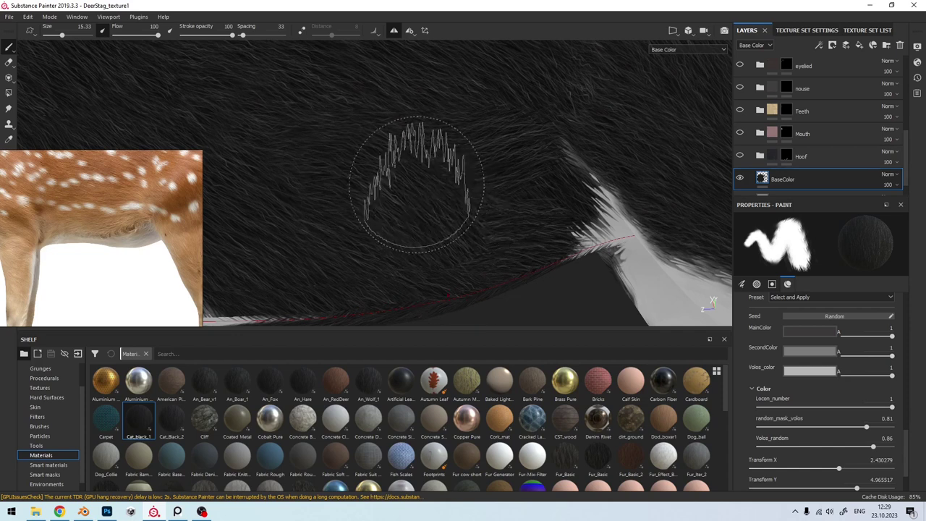
Step: Fill bare patches on the underside and upper legs with dark fur, brush at 12.21
{"action": "mouse_move", "coordinate": [514, 168]}
{"action": "left_mouse_down", "text": "alt"}
{"action": "mouse_move", "coordinate": [457, 257]}
{"action": "mouse_move", "coordinate": [320, 104]}
{"action": "left_mouse_up", "text": "alt"}
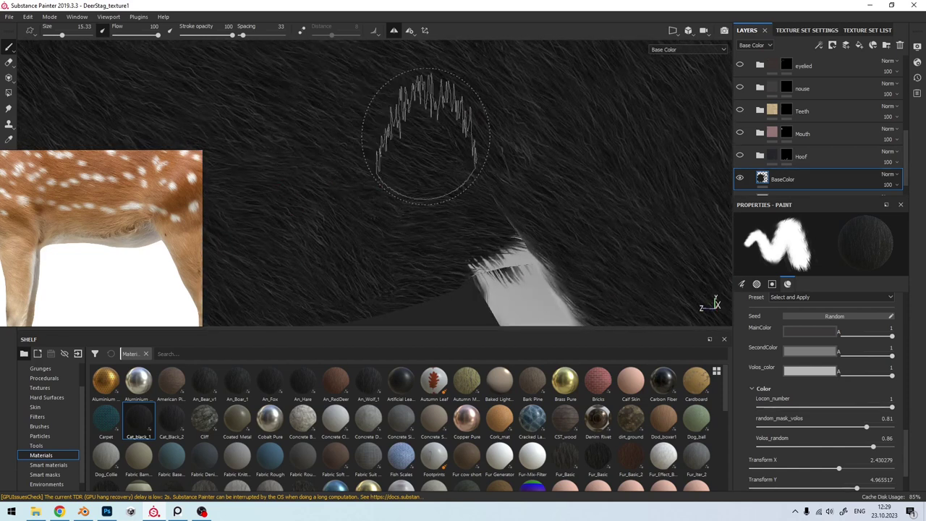
{"action": "left_click_drag", "start_coordinate": [427, 137], "coordinate": [488, 217], "text": "alt"}
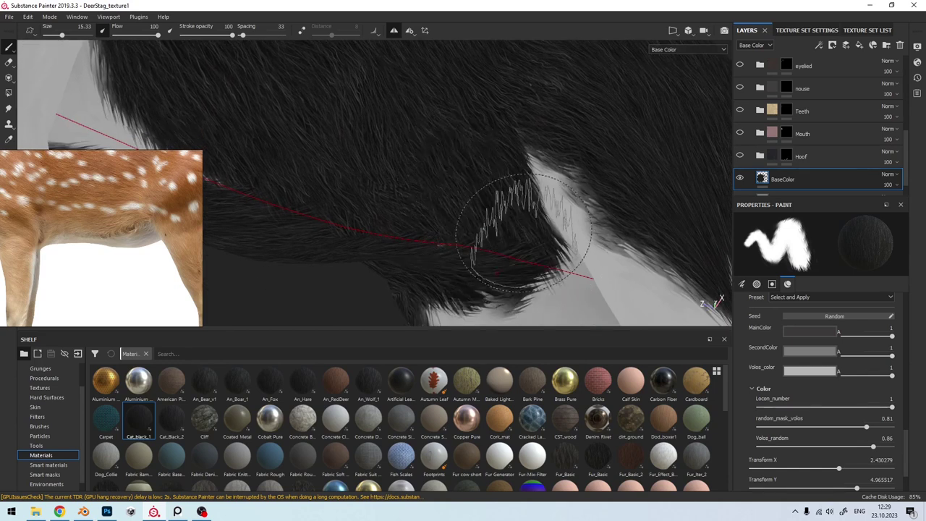
{"action": "mouse_move", "coordinate": [507, 269]}
{"action": "left_mouse_down", "text": "alt"}
{"action": "mouse_move", "coordinate": [616, 282]}
{"action": "mouse_move", "coordinate": [479, 309]}
{"action": "mouse_move", "coordinate": [324, 216]}
{"action": "mouse_move", "coordinate": [496, 207]}
{"action": "mouse_move", "coordinate": [424, 191]}
{"action": "mouse_move", "coordinate": [510, 226]}
{"action": "mouse_move", "coordinate": [509, 217]}
{"action": "mouse_move", "coordinate": [516, 244]}
{"action": "mouse_move", "coordinate": [541, 257]}
{"action": "mouse_move", "coordinate": [463, 226]}
{"action": "left_mouse_up", "text": "alt"}
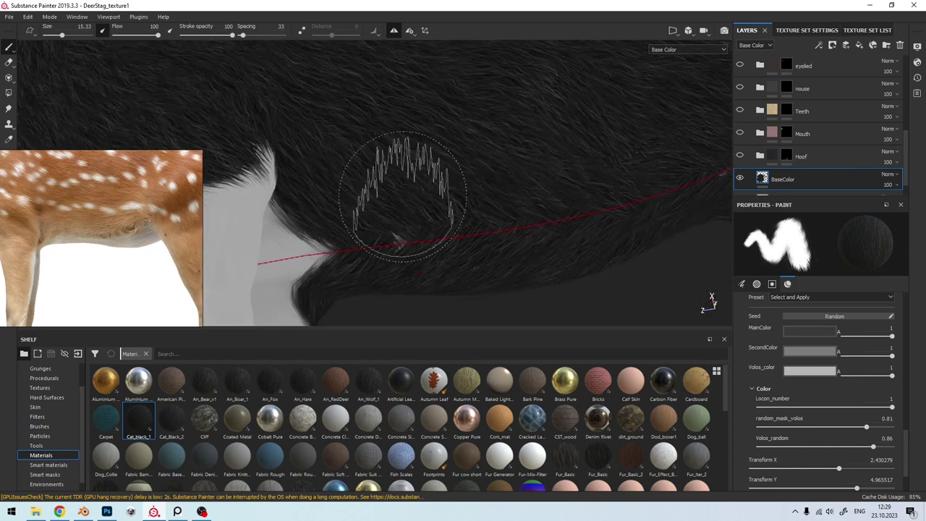
{"action": "left_click_drag", "start_coordinate": [359, 194], "coordinate": [405, 209], "text": "alt"}
{"action": "mouse_move", "coordinate": [369, 162]}
{"action": "left_mouse_down", "text": "alt"}
{"action": "mouse_move", "coordinate": [444, 176]}
{"action": "mouse_move", "coordinate": [438, 248]}
{"action": "mouse_move", "coordinate": [463, 240]}
{"action": "mouse_move", "coordinate": [396, 141]}
{"action": "mouse_move", "coordinate": [403, 232]}
{"action": "mouse_move", "coordinate": [418, 183]}
{"action": "mouse_move", "coordinate": [513, 253]}
{"action": "mouse_move", "coordinate": [369, 158]}
{"action": "left_mouse_up", "text": "alt"}
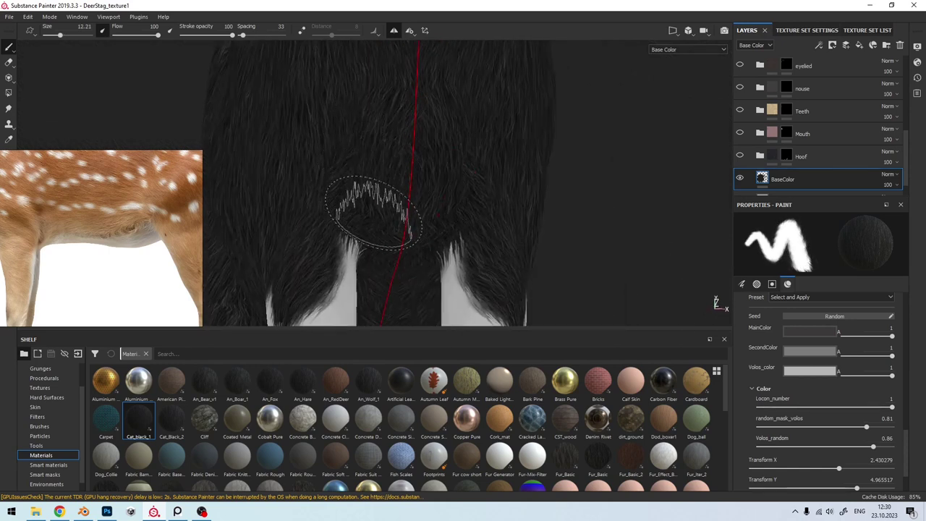
Step: Paint dark fur over the white lower-leg patches and between the front legs, brush 13.47
{"action": "mouse_move", "coordinate": [372, 213]}
{"action": "left_mouse_down", "text": "alt"}
{"action": "mouse_move", "coordinate": [400, 203]}
{"action": "mouse_move", "coordinate": [376, 175]}
{"action": "mouse_move", "coordinate": [419, 167]}
{"action": "mouse_move", "coordinate": [413, 148]}
{"action": "left_mouse_up", "text": "alt"}
{"action": "left_click_drag", "start_coordinate": [409, 177], "coordinate": [555, 233], "text": "alt"}
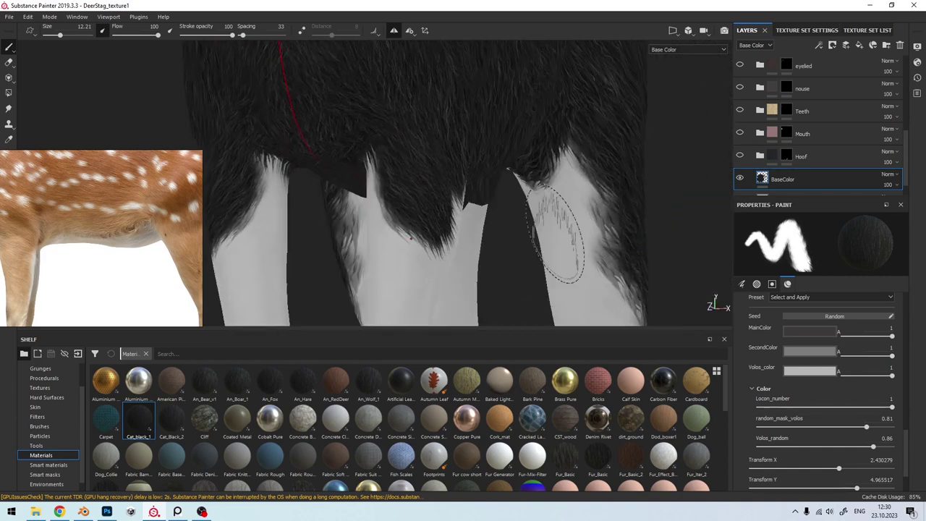
{"action": "mouse_move", "coordinate": [406, 215]}
{"action": "left_mouse_down", "text": "alt"}
{"action": "mouse_move", "coordinate": [434, 238]}
{"action": "mouse_move", "coordinate": [444, 207]}
{"action": "mouse_move", "coordinate": [458, 238]}
{"action": "mouse_move", "coordinate": [445, 186]}
{"action": "left_mouse_up", "text": "alt"}
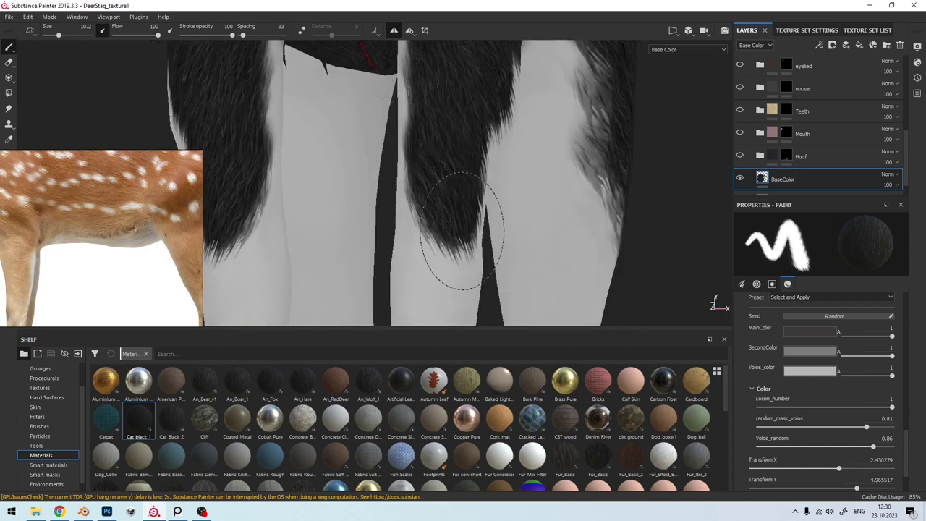
{"action": "mouse_move", "coordinate": [448, 254]}
{"action": "left_mouse_down", "text": "alt"}
{"action": "mouse_move", "coordinate": [424, 197]}
{"action": "mouse_move", "coordinate": [448, 231]}
{"action": "mouse_move", "coordinate": [445, 196]}
{"action": "mouse_move", "coordinate": [484, 224]}
{"action": "mouse_move", "coordinate": [490, 207]}
{"action": "mouse_move", "coordinate": [500, 209]}
{"action": "left_mouse_up", "text": "alt"}
{"action": "left_click_drag", "start_coordinate": [501, 254], "coordinate": [512, 205], "text": "alt"}
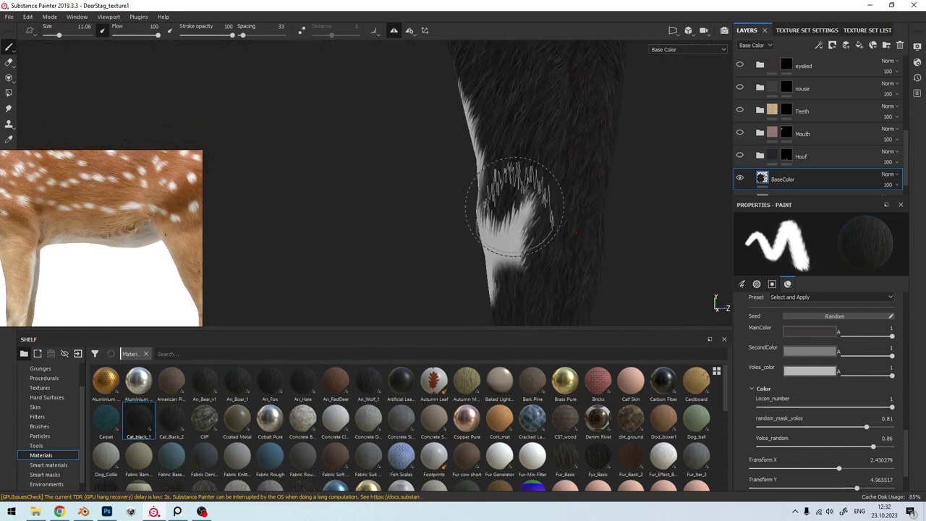
{"action": "mouse_move", "coordinate": [519, 282]}
{"action": "left_mouse_down", "text": "alt"}
{"action": "mouse_move", "coordinate": [578, 273]}
{"action": "mouse_move", "coordinate": [502, 227]}
{"action": "mouse_move", "coordinate": [494, 248]}
{"action": "left_mouse_up", "text": "alt"}
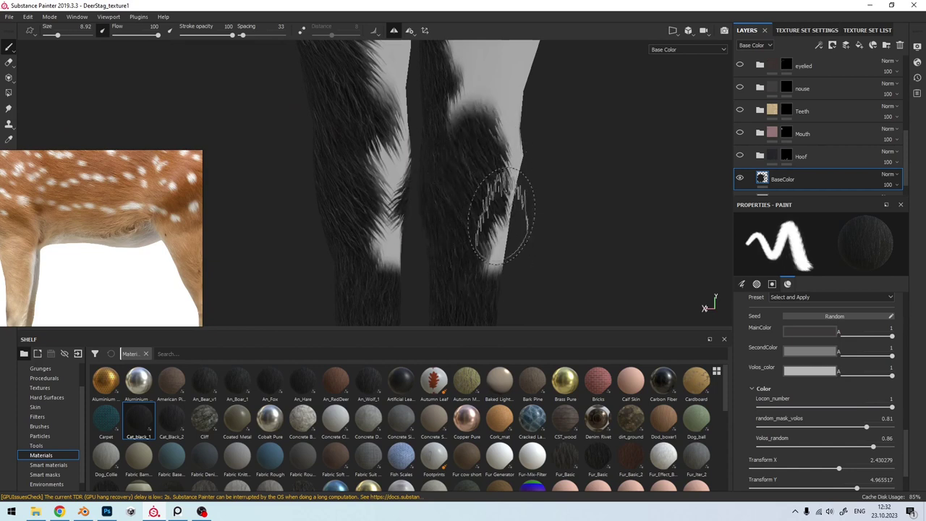
{"action": "mouse_move", "coordinate": [501, 216]}
{"action": "left_mouse_down", "text": "alt"}
{"action": "mouse_move", "coordinate": [489, 254]}
{"action": "mouse_move", "coordinate": [341, 268]}
{"action": "mouse_move", "coordinate": [517, 228]}
{"action": "left_mouse_up", "text": "alt"}
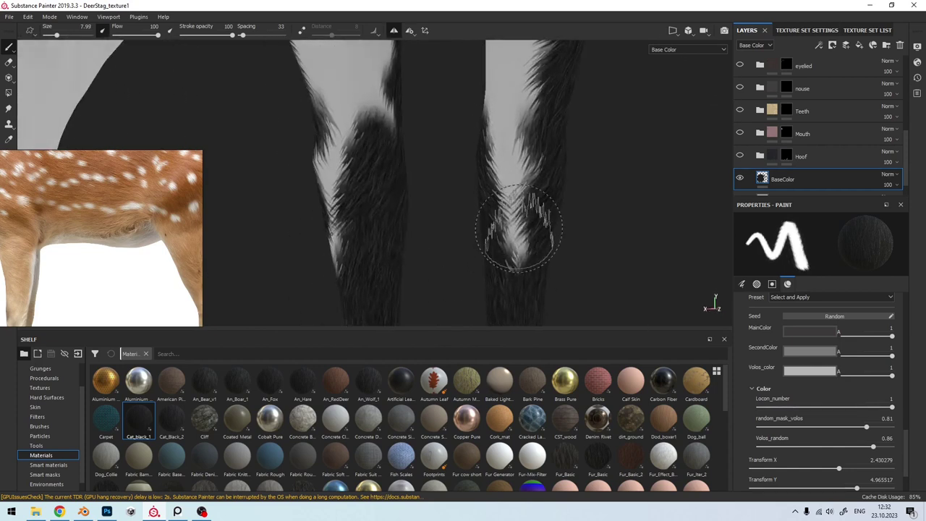
{"action": "mouse_move", "coordinate": [530, 163]}
{"action": "left_mouse_down", "text": "alt"}
{"action": "mouse_move", "coordinate": [487, 248]}
{"action": "mouse_move", "coordinate": [476, 217]}
{"action": "left_mouse_up", "text": "alt"}
Step: Paint over the white strip along the chest seam with dark fur at brush size 5.69
{"action": "scroll", "coordinate": [490, 174], "scroll_direction": "up", "scroll_amount": 3}
{"action": "scroll", "coordinate": [495, 237], "scroll_direction": "up", "scroll_amount": 2}
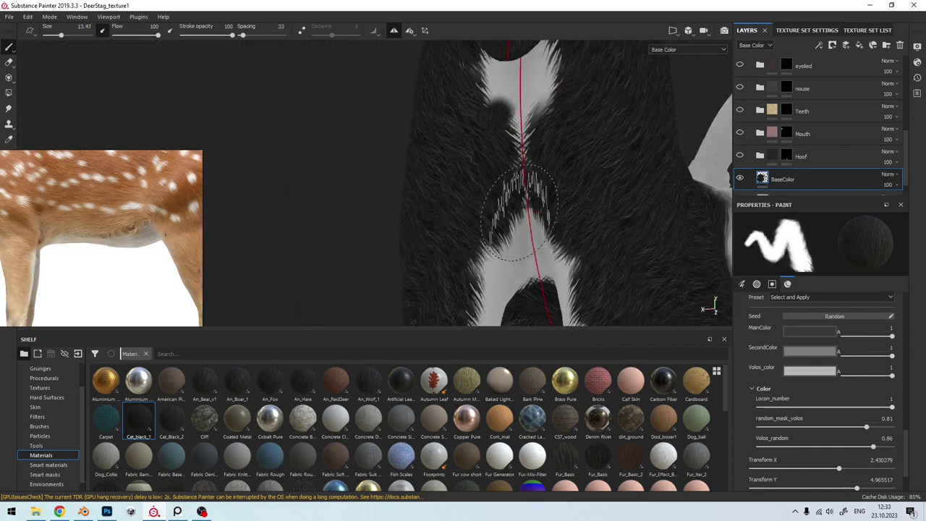
{"action": "scroll", "coordinate": [499, 168], "scroll_direction": "down", "scroll_amount": 3}
{"action": "scroll", "coordinate": [492, 189], "scroll_direction": "up", "scroll_amount": 3}
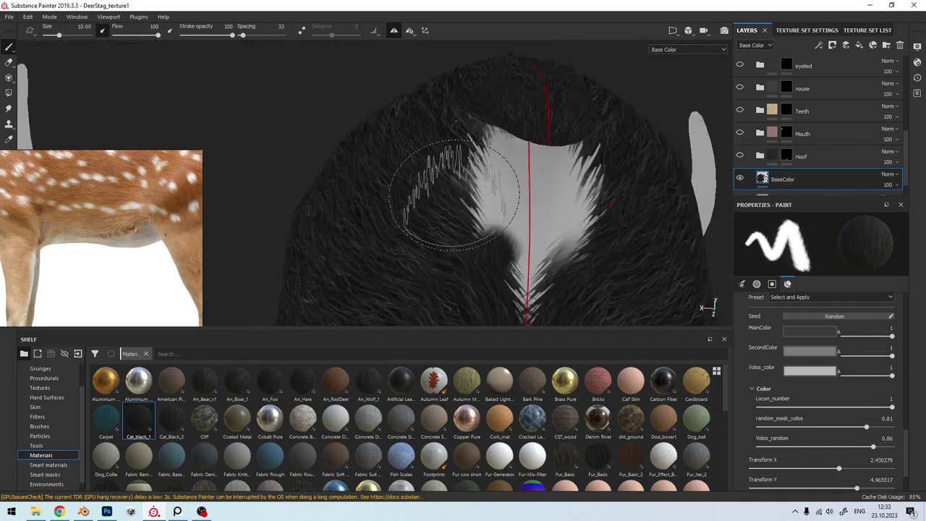
{"action": "mouse_move", "coordinate": [454, 194]}
{"action": "left_mouse_down", "text": "alt"}
{"action": "mouse_move", "coordinate": [492, 181]}
{"action": "mouse_move", "coordinate": [532, 187]}
{"action": "left_mouse_up", "text": "alt"}
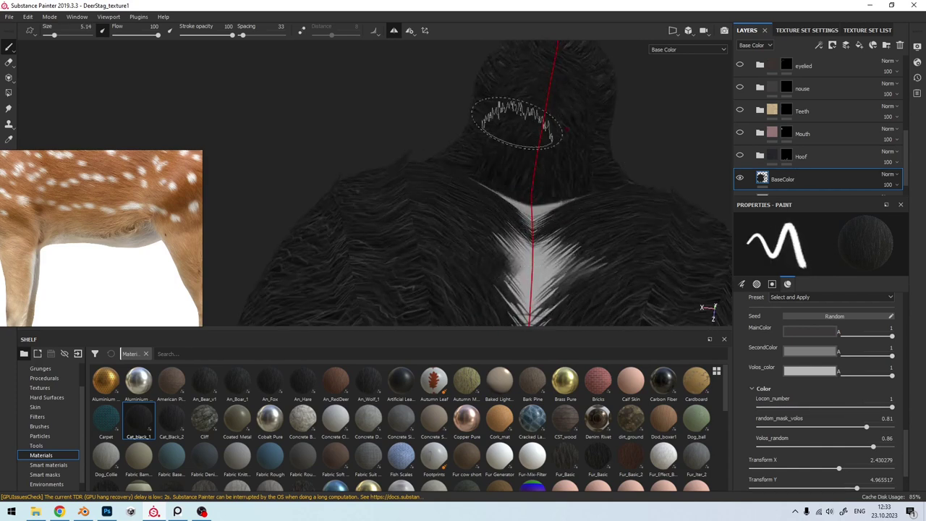
{"action": "mouse_move", "coordinate": [492, 153]}
{"action": "left_mouse_down", "text": "alt"}
{"action": "mouse_move", "coordinate": [512, 154]}
{"action": "mouse_move", "coordinate": [572, 111]}
{"action": "mouse_move", "coordinate": [602, 149]}
{"action": "left_mouse_up", "text": "alt"}
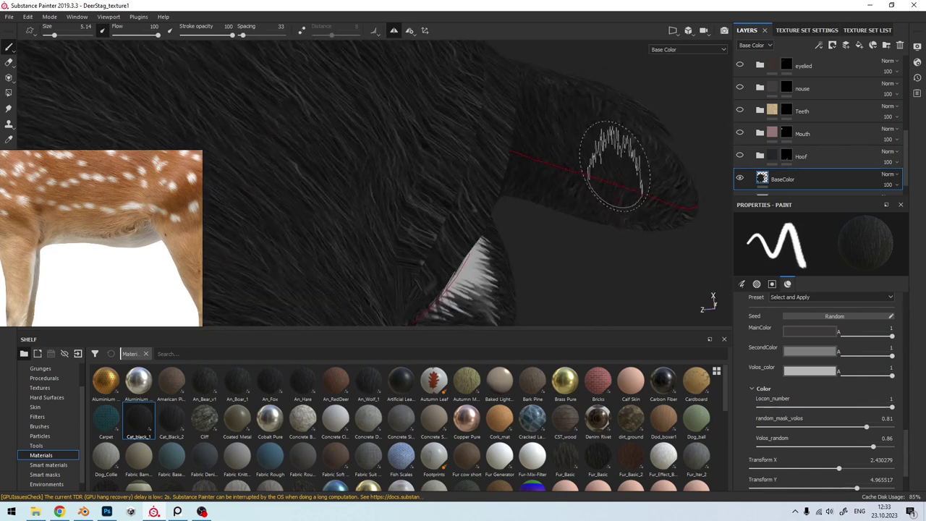
{"action": "left_click_drag", "start_coordinate": [648, 175], "coordinate": [571, 212], "text": "alt"}
{"action": "left_click_drag", "start_coordinate": [517, 144], "coordinate": [475, 200], "text": "alt"}
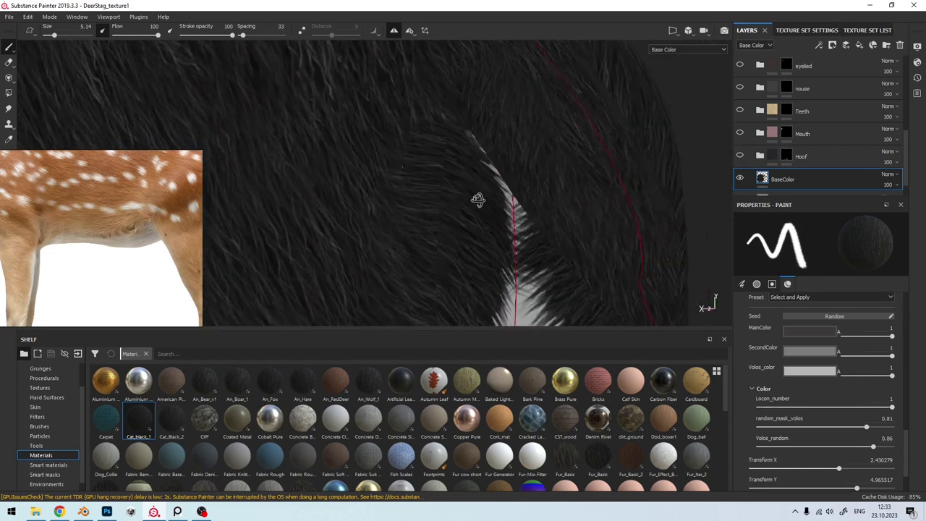
{"action": "mouse_move", "coordinate": [475, 201]}
{"action": "right_mouse_down", "text": "alt"}
{"action": "mouse_move", "coordinate": [382, 196]}
{"action": "mouse_move", "coordinate": [370, 174]}
{"action": "mouse_move", "coordinate": [486, 217]}
{"action": "right_mouse_up", "text": "alt"}
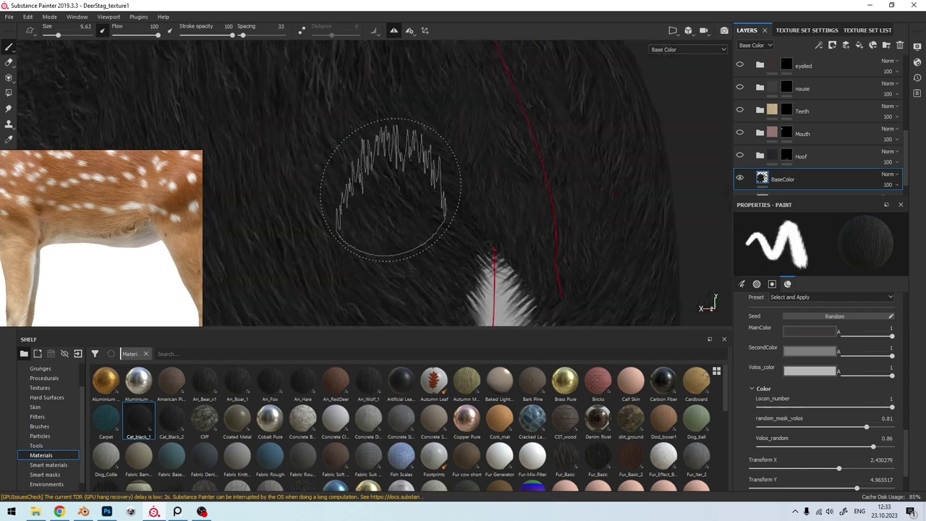
{"action": "mouse_move", "coordinate": [486, 217]}
{"action": "left_mouse_down", "text": "alt"}
{"action": "mouse_move", "coordinate": [459, 223]}
{"action": "mouse_move", "coordinate": [523, 211]}
{"action": "mouse_move", "coordinate": [419, 188]}
{"action": "mouse_move", "coordinate": [448, 258]}
{"action": "mouse_move", "coordinate": [438, 199]}
{"action": "mouse_move", "coordinate": [457, 256]}
{"action": "mouse_move", "coordinate": [439, 233]}
{"action": "left_mouse_up", "text": "alt"}
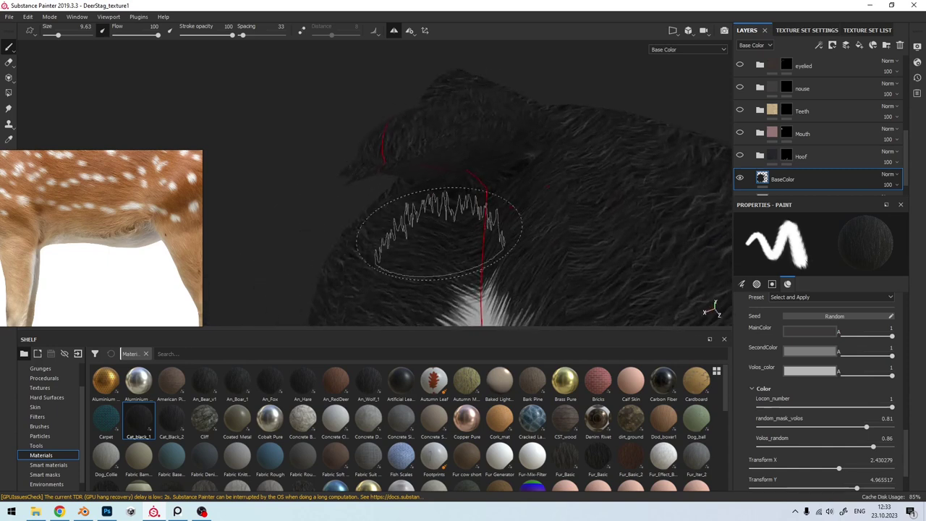
{"action": "mouse_move", "coordinate": [497, 187]}
{"action": "left_mouse_down", "text": "alt"}
{"action": "mouse_move", "coordinate": [506, 192]}
{"action": "mouse_move", "coordinate": [465, 191]}
{"action": "mouse_move", "coordinate": [441, 224]}
{"action": "mouse_move", "coordinate": [546, 163]}
{"action": "mouse_move", "coordinate": [366, 193]}
{"action": "mouse_move", "coordinate": [465, 180]}
{"action": "mouse_move", "coordinate": [428, 202]}
{"action": "left_mouse_up", "text": "alt"}
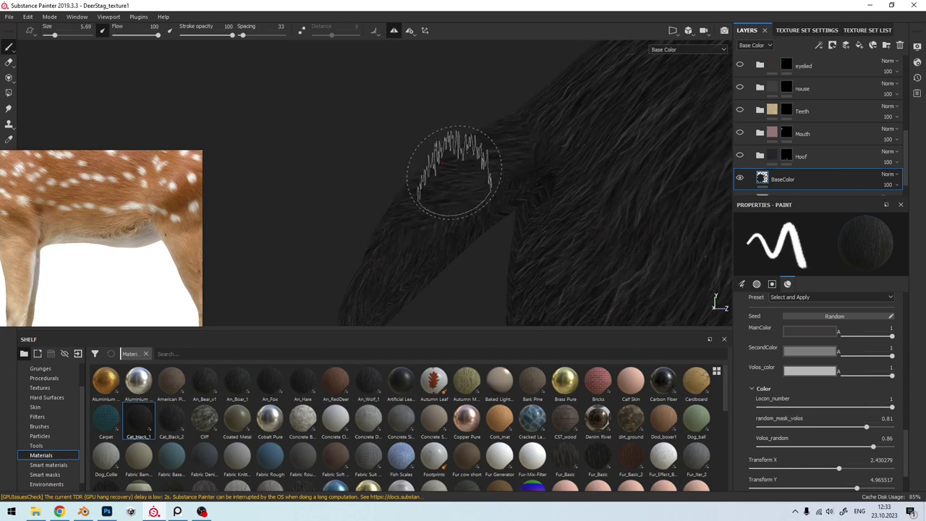
Step: Orbit around the stag's leg to find the remaining white areas down to the hooves
{"action": "mouse_move", "coordinate": [403, 224]}
{"action": "left_mouse_down", "text": "alt"}
{"action": "mouse_move", "coordinate": [409, 233]}
{"action": "mouse_move", "coordinate": [577, 215]}
{"action": "mouse_move", "coordinate": [374, 211]}
{"action": "mouse_move", "coordinate": [458, 227]}
{"action": "mouse_move", "coordinate": [432, 223]}
{"action": "left_mouse_up", "text": "alt"}
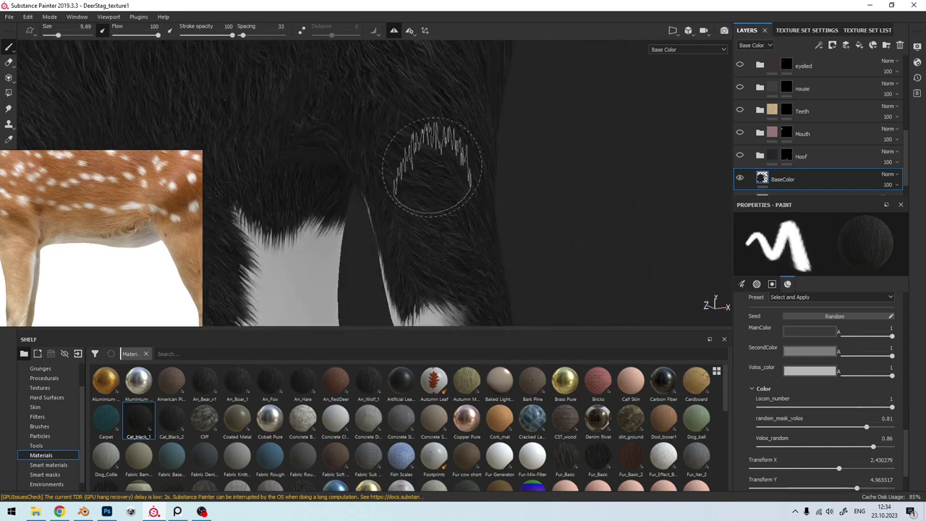
{"action": "mouse_move", "coordinate": [444, 174]}
{"action": "left_mouse_down", "text": "alt"}
{"action": "mouse_move", "coordinate": [475, 217]}
{"action": "mouse_move", "coordinate": [455, 196]}
{"action": "mouse_move", "coordinate": [410, 208]}
{"action": "left_mouse_up", "text": "alt"}
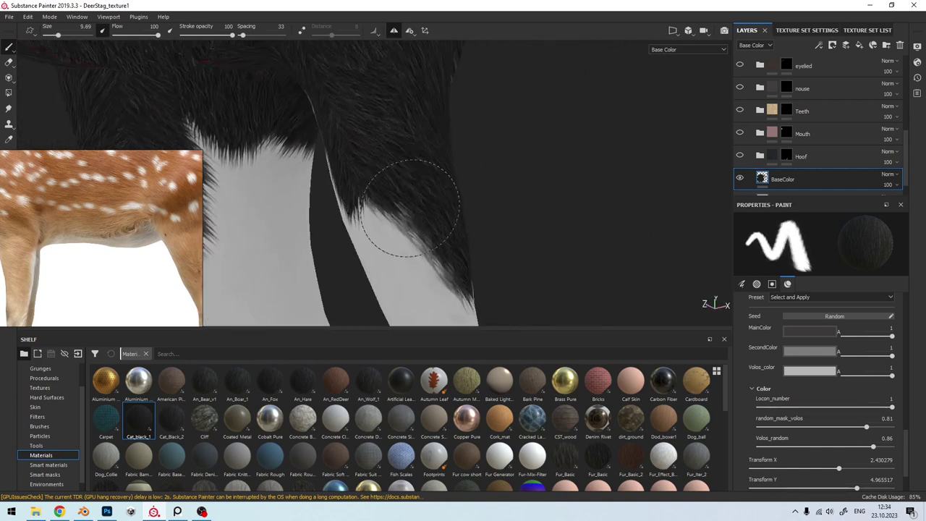
{"action": "left_click_drag", "start_coordinate": [432, 243], "coordinate": [378, 158], "text": "alt"}
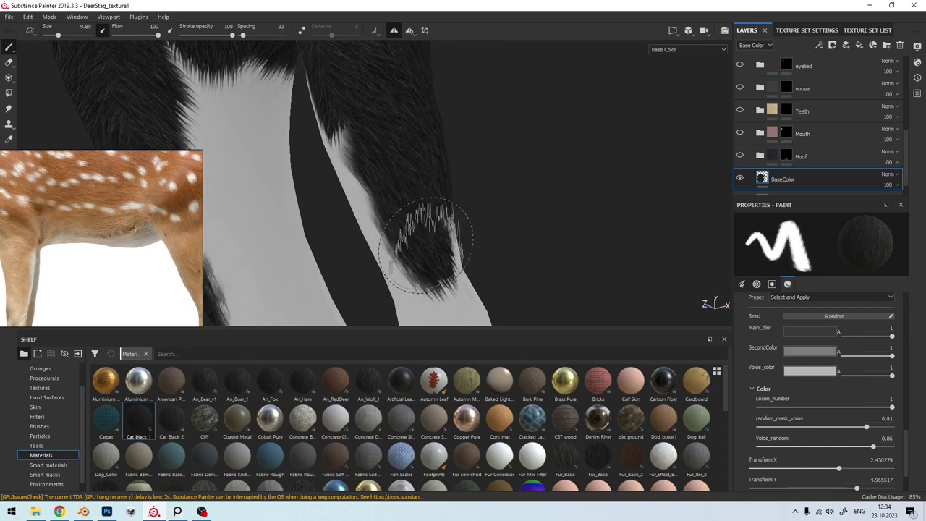
{"action": "mouse_move", "coordinate": [426, 244]}
{"action": "left_mouse_down", "text": "alt"}
{"action": "mouse_move", "coordinate": [492, 170]}
{"action": "mouse_move", "coordinate": [388, 120]}
{"action": "left_mouse_up", "text": "alt"}
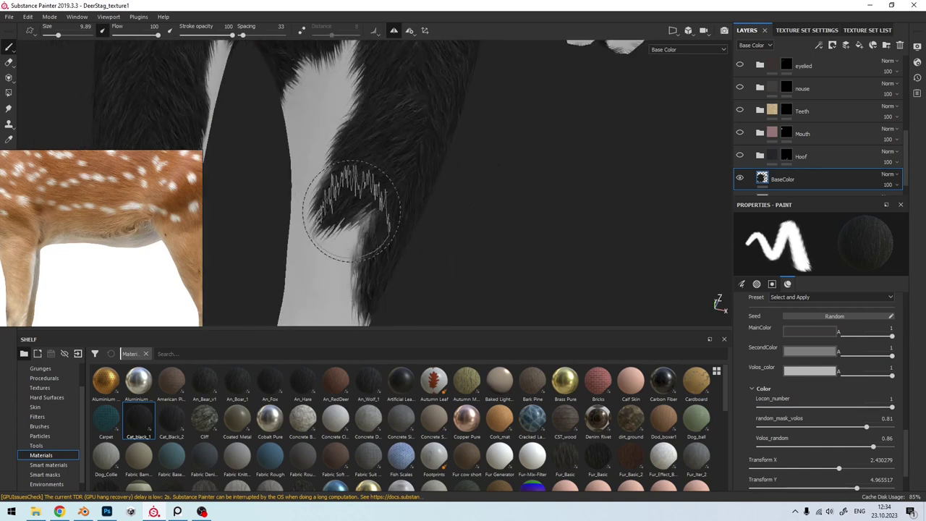
{"action": "mouse_move", "coordinate": [330, 244]}
{"action": "left_mouse_down", "text": "alt"}
{"action": "mouse_move", "coordinate": [340, 238]}
{"action": "mouse_move", "coordinate": [401, 269]}
{"action": "mouse_move", "coordinate": [347, 221]}
{"action": "left_mouse_up", "text": "alt"}
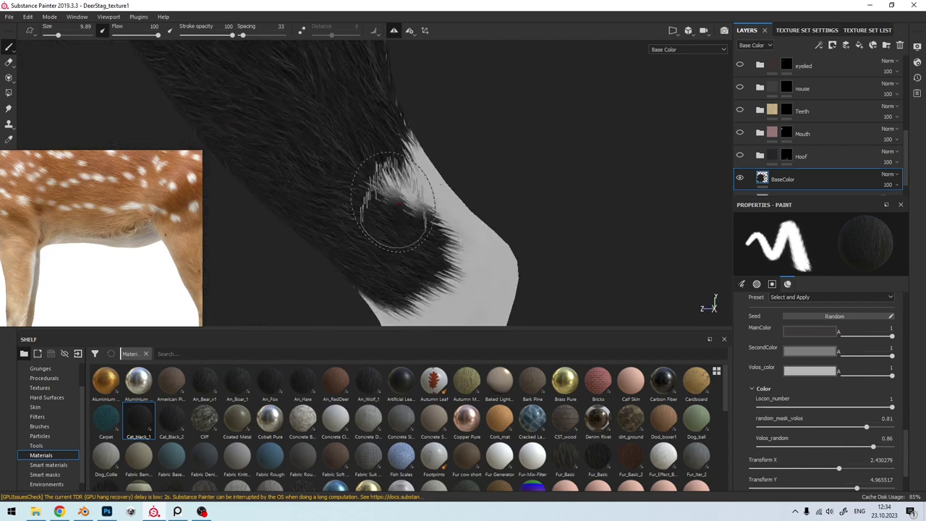
{"action": "left_click_drag", "start_coordinate": [398, 205], "coordinate": [523, 173], "text": "alt"}
{"action": "left_click_drag", "start_coordinate": [447, 225], "coordinate": [567, 207], "text": "alt"}
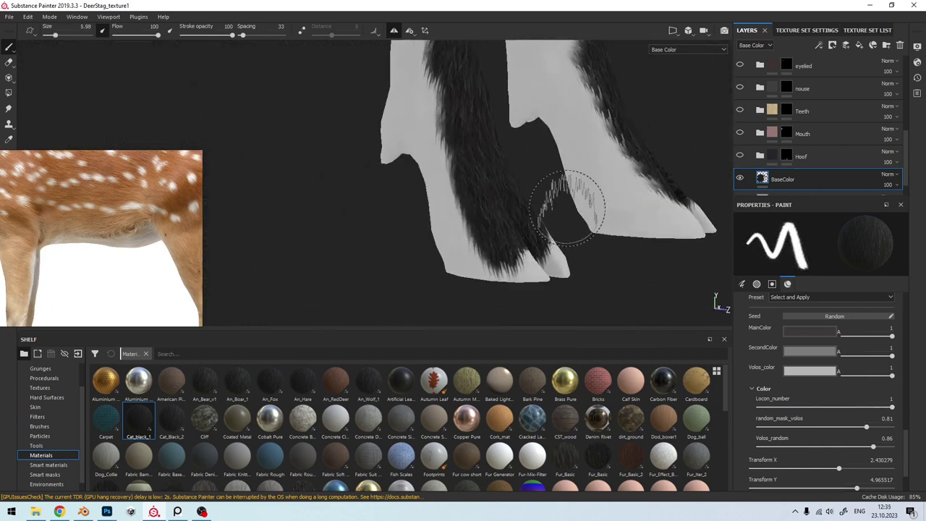
{"action": "scroll", "coordinate": [438, 184], "scroll_direction": "up", "scroll_amount": 3}
Step: Paint dark fur down the leg's left side and edge to the hoof
{"action": "left_click_drag", "start_coordinate": [448, 217], "coordinate": [487, 252], "text": "alt"}
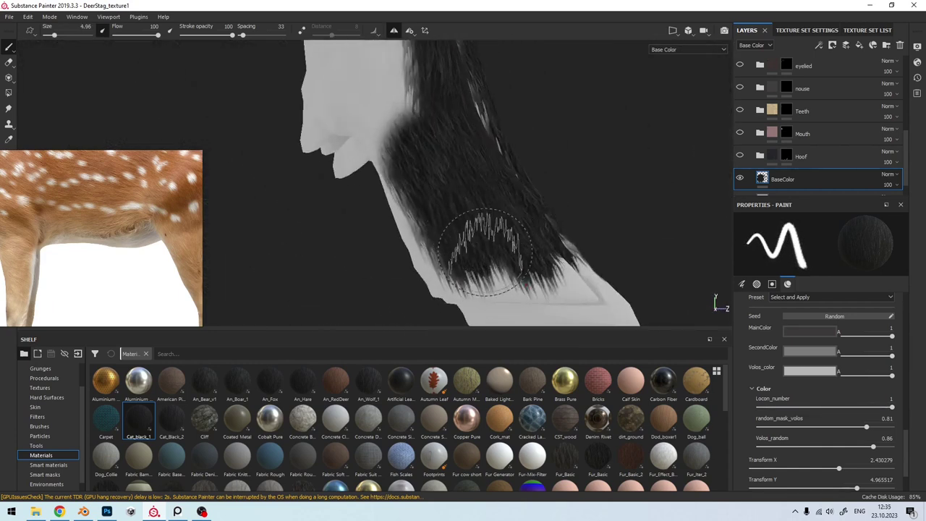
{"action": "left_click_drag", "start_coordinate": [419, 208], "coordinate": [546, 228], "text": "alt"}
{"action": "left_click_drag", "start_coordinate": [391, 163], "coordinate": [448, 167], "text": "alt"}
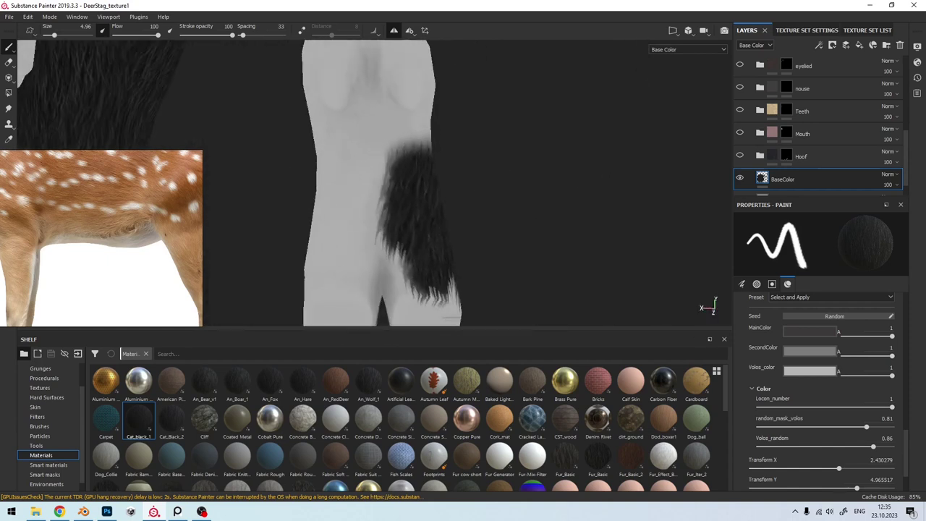
{"action": "left_click_drag", "start_coordinate": [391, 217], "coordinate": [357, 234]}
{"action": "middle_click_drag", "start_coordinate": [357, 234], "coordinate": [396, 268], "text": "alt"}
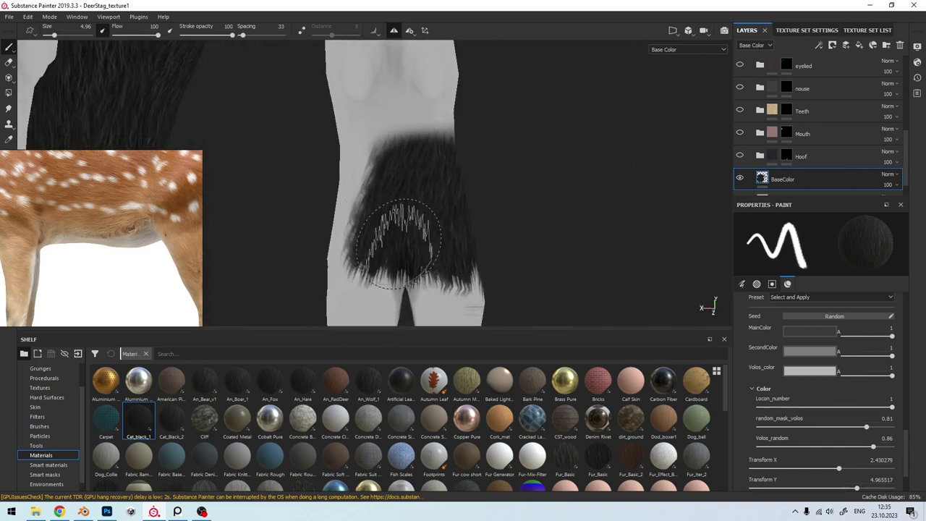
{"action": "left_click_drag", "start_coordinate": [436, 262], "coordinate": [422, 242], "text": "alt"}
{"action": "left_click_drag", "start_coordinate": [359, 241], "coordinate": [420, 243]}
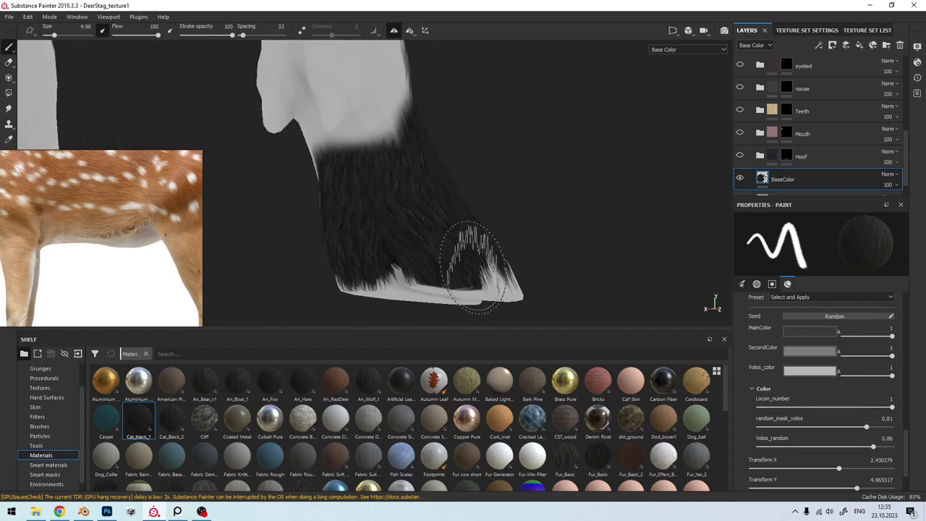
{"action": "mouse_move", "coordinate": [474, 268]}
{"action": "left_mouse_down", "text": "alt"}
{"action": "mouse_move", "coordinate": [248, 274]}
{"action": "mouse_move", "coordinate": [476, 268]}
{"action": "mouse_move", "coordinate": [507, 213]}
{"action": "mouse_move", "coordinate": [369, 279]}
{"action": "left_mouse_up", "text": "alt"}
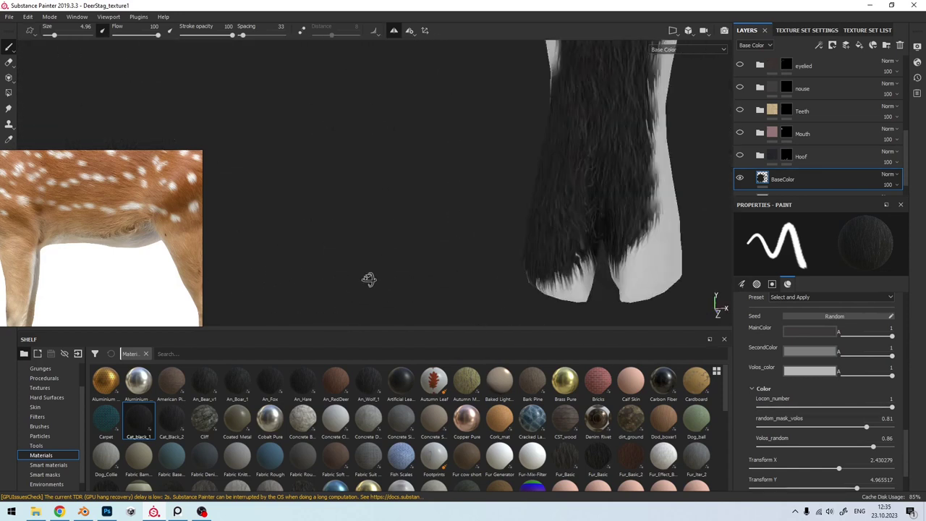
Step: Bring the upper legs and the body's underside into view
{"action": "scroll", "coordinate": [369, 279], "scroll_direction": "up", "scroll_amount": 3}
{"action": "scroll", "coordinate": [441, 135], "scroll_direction": "up", "scroll_amount": 3}
{"action": "scroll", "coordinate": [387, 238], "scroll_direction": "up", "scroll_amount": 3}
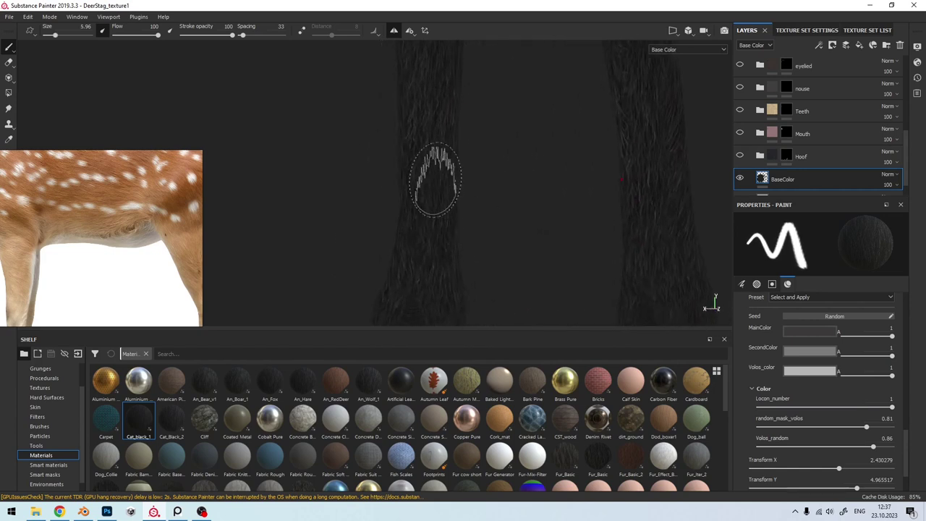
{"action": "middle_click_drag", "start_coordinate": [435, 180], "coordinate": [411, 215], "text": "alt"}
{"action": "middle_click_drag", "start_coordinate": [420, 172], "coordinate": [391, 272], "text": "alt"}
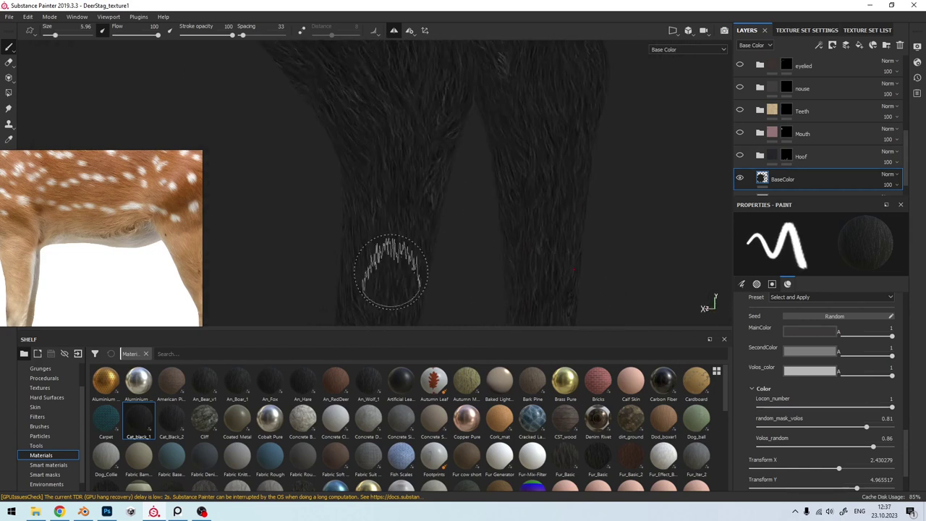
{"action": "left_click_drag", "start_coordinate": [424, 124], "coordinate": [442, 212], "text": "alt"}
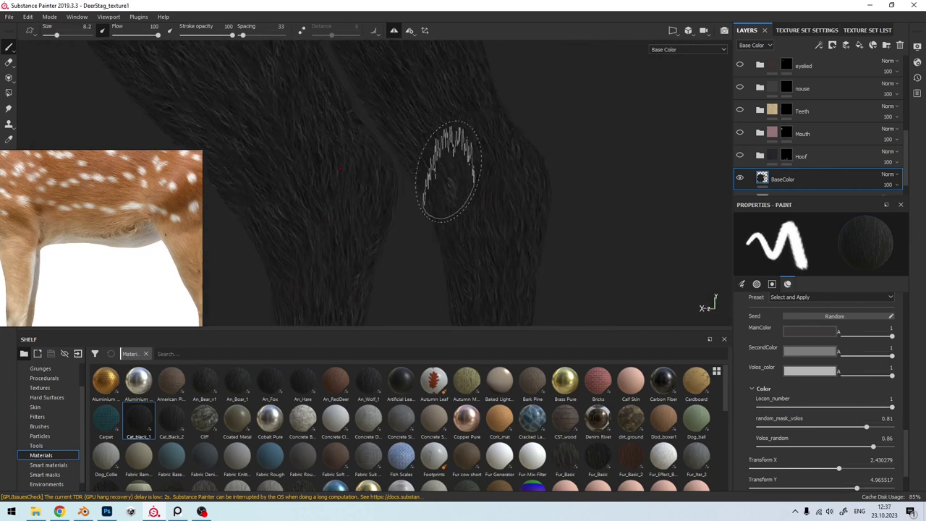
{"action": "mouse_move", "coordinate": [447, 172]}
{"action": "left_mouse_down", "text": "alt"}
{"action": "mouse_move", "coordinate": [502, 246]}
{"action": "mouse_move", "coordinate": [497, 196]}
{"action": "mouse_move", "coordinate": [494, 223]}
{"action": "mouse_move", "coordinate": [458, 191]}
{"action": "mouse_move", "coordinate": [471, 196]}
{"action": "mouse_move", "coordinate": [403, 197]}
{"action": "mouse_move", "coordinate": [382, 207]}
{"action": "mouse_move", "coordinate": [411, 184]}
{"action": "left_mouse_up", "text": "alt"}
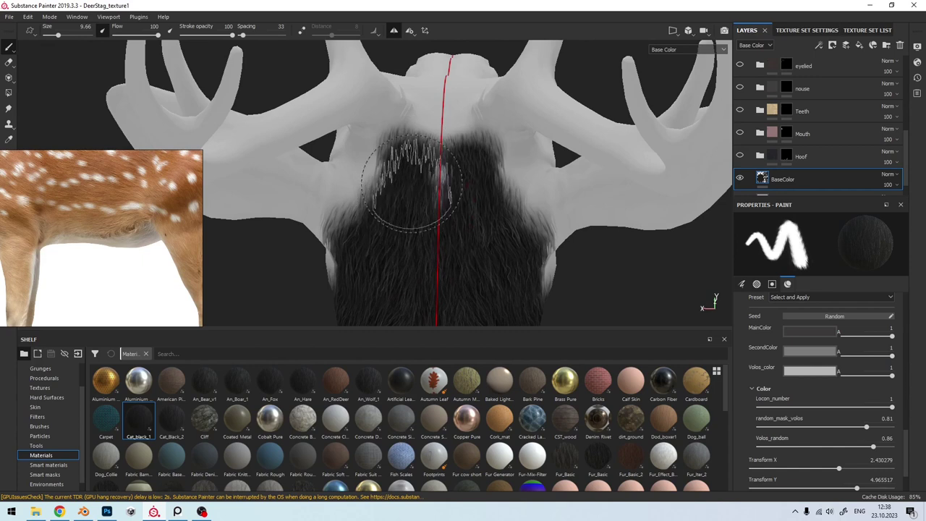
Step: Bring the stag's head and muzzle into close view with a smaller brush
{"action": "left_click_drag", "start_coordinate": [412, 244], "coordinate": [382, 190], "text": "alt"}
{"action": "mouse_move", "coordinate": [350, 264]}
{"action": "left_mouse_down", "text": "alt"}
{"action": "mouse_move", "coordinate": [393, 207]}
{"action": "mouse_move", "coordinate": [217, 257]}
{"action": "left_mouse_up", "text": "alt"}
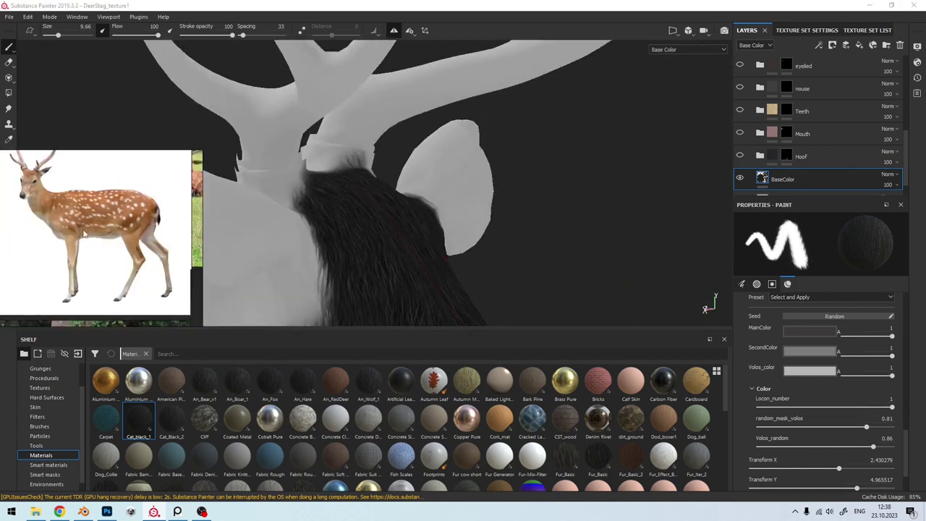
{"action": "mouse_move", "coordinate": [330, 233]}
{"action": "left_mouse_down", "text": "alt"}
{"action": "mouse_move", "coordinate": [476, 238]}
{"action": "mouse_move", "coordinate": [320, 269]}
{"action": "mouse_move", "coordinate": [369, 252]}
{"action": "mouse_move", "coordinate": [393, 259]}
{"action": "left_mouse_up", "text": "alt"}
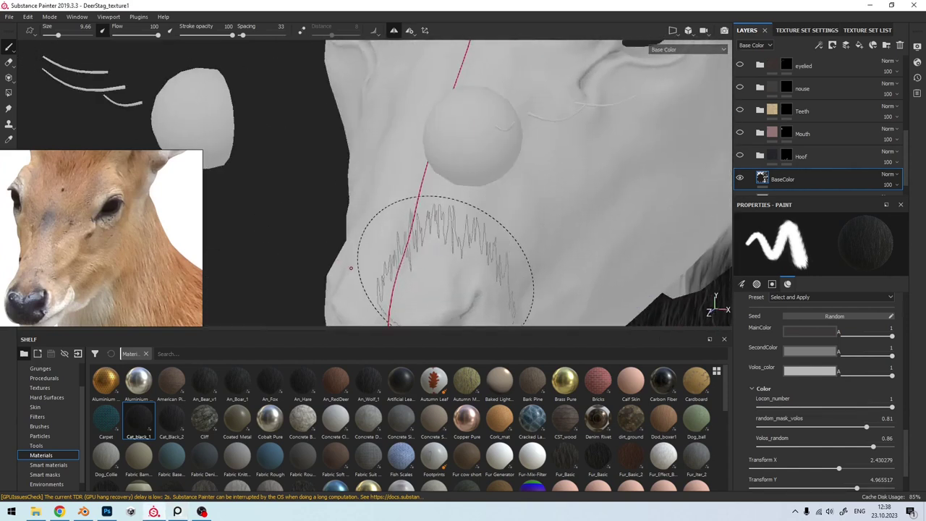
{"action": "right_click_drag", "start_coordinate": [393, 258], "coordinate": [430, 272], "text": "ctrl"}
{"action": "left_click_drag", "start_coordinate": [429, 273], "coordinate": [391, 208], "text": "alt"}
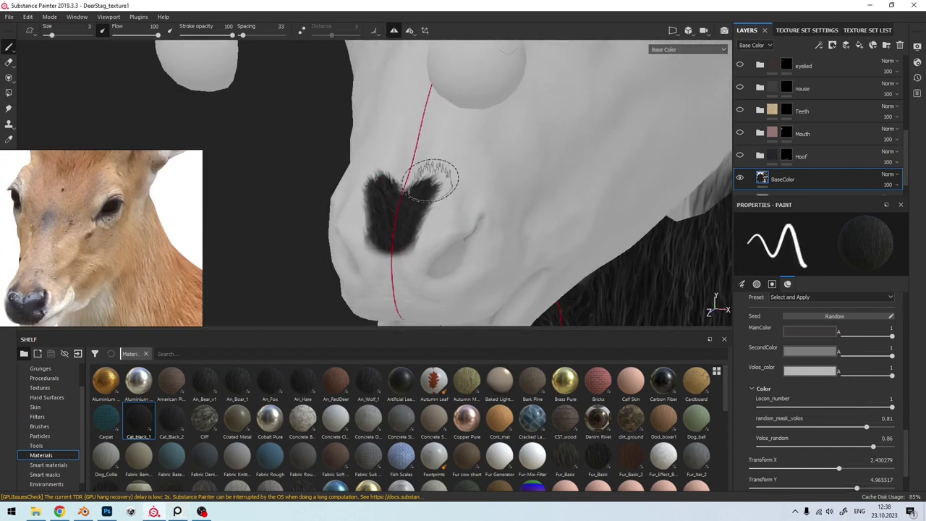
{"action": "mouse_move", "coordinate": [471, 205]}
{"action": "left_mouse_down", "text": "alt"}
{"action": "mouse_move", "coordinate": [467, 234]}
{"action": "mouse_move", "coordinate": [373, 209]}
{"action": "left_mouse_up", "text": "alt"}
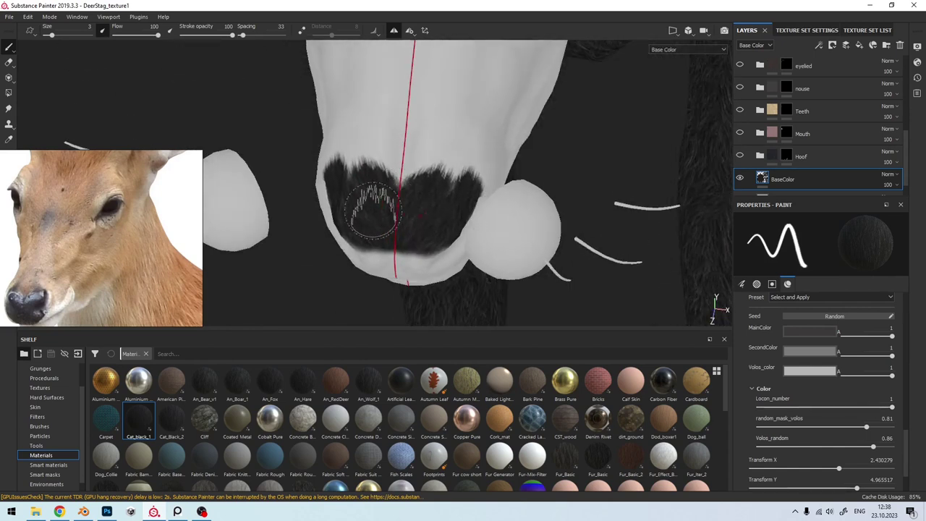
{"action": "mouse_move", "coordinate": [400, 179]}
{"action": "left_mouse_down", "text": "alt"}
{"action": "mouse_move", "coordinate": [338, 145]}
{"action": "mouse_move", "coordinate": [398, 196]}
{"action": "mouse_move", "coordinate": [413, 186]}
{"action": "left_mouse_up", "text": "alt"}
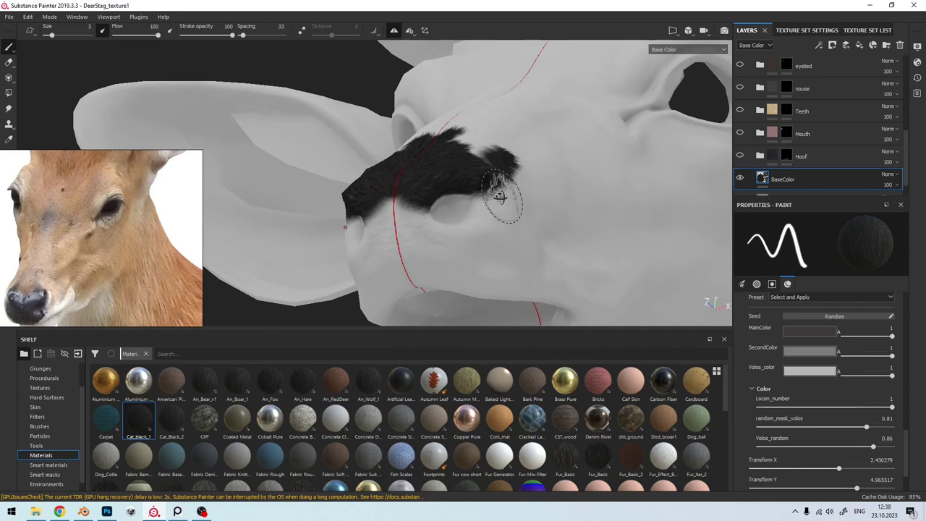
{"action": "left_click_drag", "start_coordinate": [499, 197], "coordinate": [430, 232], "text": "alt"}
Step: Paint dark fur near the eye and over the forehead, fine-tuning brush size
{"action": "mouse_move", "coordinate": [537, 184]}
{"action": "left_mouse_down", "text": "alt"}
{"action": "mouse_move", "coordinate": [413, 258]}
{"action": "mouse_move", "coordinate": [490, 280]}
{"action": "mouse_move", "coordinate": [542, 268]}
{"action": "mouse_move", "coordinate": [467, 239]}
{"action": "mouse_move", "coordinate": [427, 138]}
{"action": "left_mouse_up", "text": "alt"}
{"action": "left_click_drag", "start_coordinate": [427, 137], "coordinate": [444, 227]}
{"action": "mouse_move", "coordinate": [499, 174]}
{"action": "left_mouse_down"}
{"action": "mouse_move", "coordinate": [533, 149]}
{"action": "mouse_move", "coordinate": [481, 202]}
{"action": "mouse_move", "coordinate": [460, 206]}
{"action": "left_mouse_up"}
{"action": "right_click_drag", "start_coordinate": [460, 206], "coordinate": [463, 206], "text": "ctrl"}
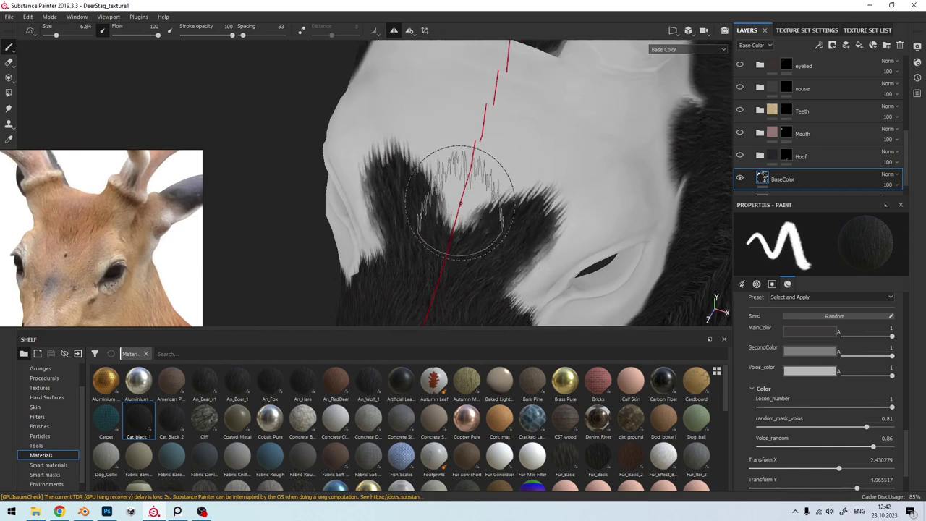
{"action": "mouse_move", "coordinate": [463, 246]}
{"action": "left_mouse_down", "text": "alt"}
{"action": "mouse_move", "coordinate": [434, 196]}
{"action": "mouse_move", "coordinate": [426, 224]}
{"action": "left_mouse_up", "text": "alt"}
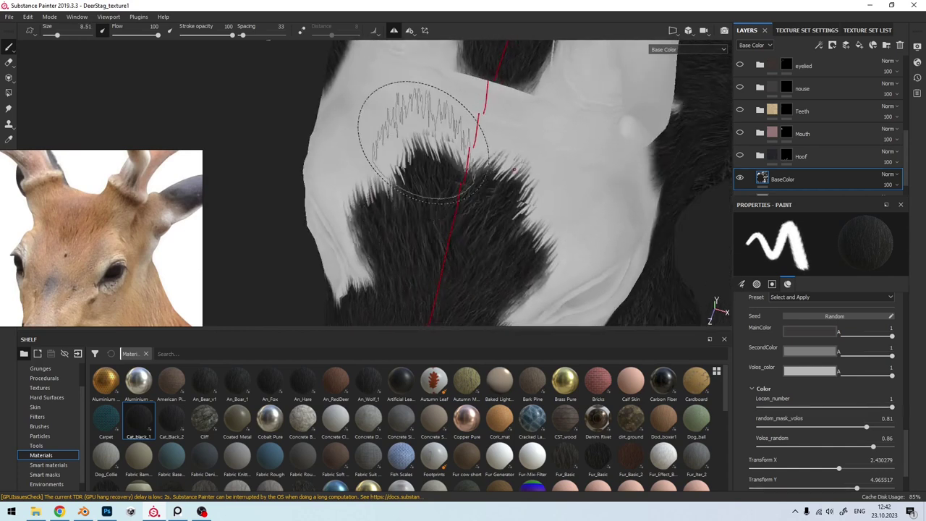
{"action": "mouse_move", "coordinate": [422, 141]}
{"action": "left_mouse_down", "text": "alt"}
{"action": "mouse_move", "coordinate": [496, 217]}
{"action": "mouse_move", "coordinate": [517, 217]}
{"action": "left_mouse_up", "text": "alt"}
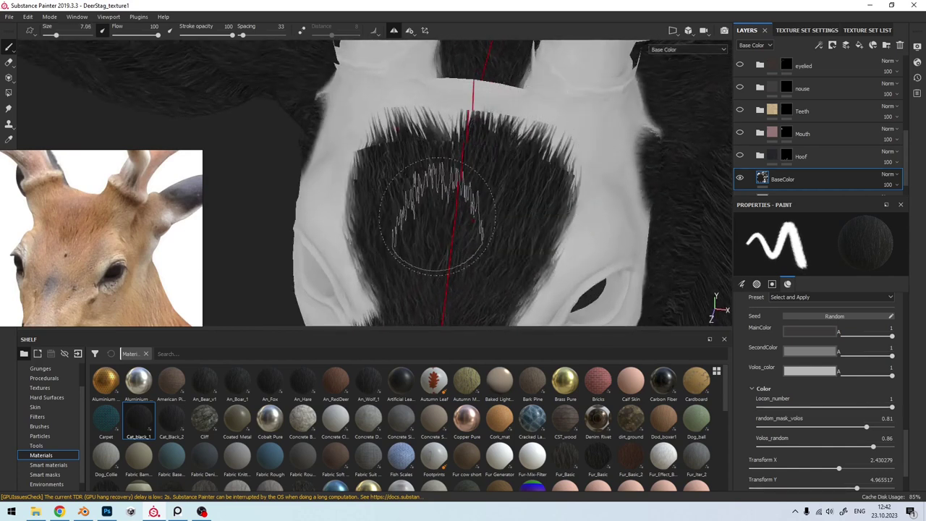
{"action": "right_click_drag", "start_coordinate": [437, 216], "coordinate": [382, 175], "text": "ctrl"}
{"action": "mouse_move", "coordinate": [382, 176]}
{"action": "left_mouse_down", "text": "alt"}
{"action": "mouse_move", "coordinate": [430, 205]}
{"action": "mouse_move", "coordinate": [469, 184]}
{"action": "left_mouse_up", "text": "alt"}
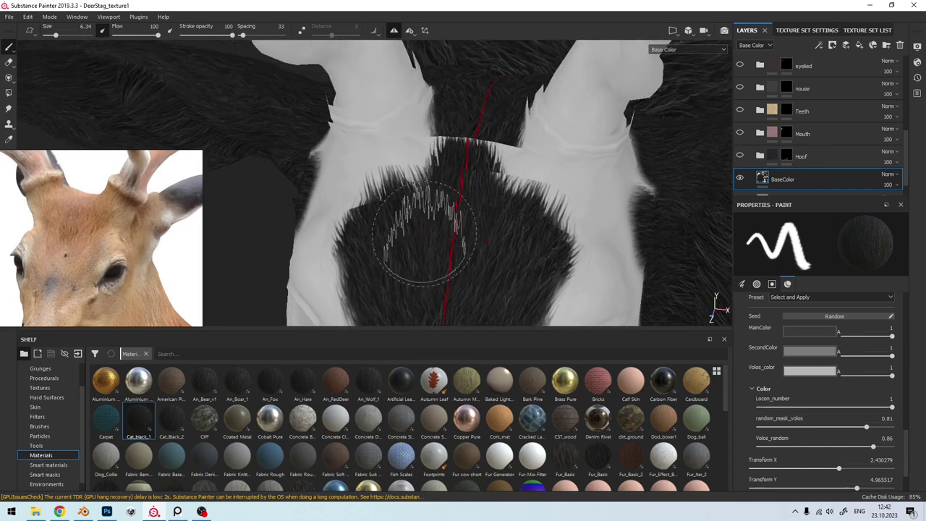
{"action": "mouse_move", "coordinate": [424, 233]}
{"action": "left_mouse_down", "text": "alt"}
{"action": "mouse_move", "coordinate": [362, 120]}
{"action": "mouse_move", "coordinate": [439, 265]}
{"action": "mouse_move", "coordinate": [452, 130]}
{"action": "left_mouse_up", "text": "alt"}
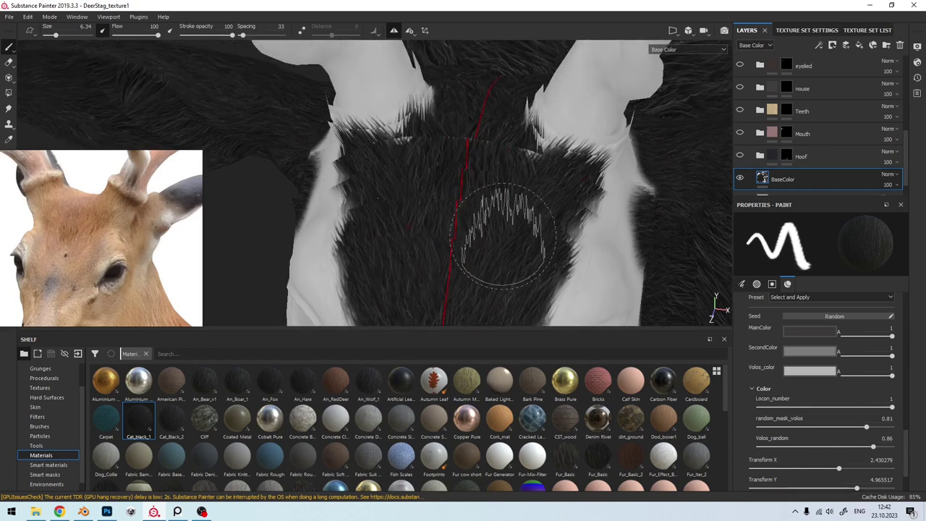
Step: Paint dark fur over the white patch beside the eye with a smaller brush
{"action": "left_click_drag", "start_coordinate": [503, 235], "coordinate": [501, 224], "text": "alt"}
{"action": "mouse_move", "coordinate": [517, 272]}
{"action": "left_mouse_down", "text": "alt"}
{"action": "mouse_move", "coordinate": [555, 161]}
{"action": "mouse_move", "coordinate": [482, 178]}
{"action": "mouse_move", "coordinate": [448, 217]}
{"action": "mouse_move", "coordinate": [467, 231]}
{"action": "mouse_move", "coordinate": [473, 166]}
{"action": "mouse_move", "coordinate": [527, 210]}
{"action": "mouse_move", "coordinate": [438, 196]}
{"action": "mouse_move", "coordinate": [480, 234]}
{"action": "left_mouse_up", "text": "alt"}
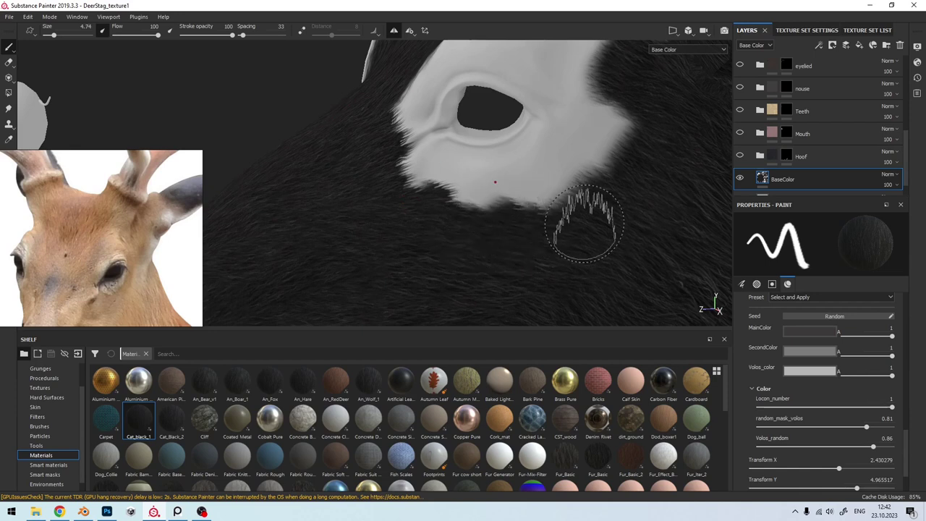
{"action": "left_click_drag", "start_coordinate": [583, 224], "coordinate": [422, 210], "text": "alt"}
{"action": "mouse_move", "coordinate": [474, 171]}
{"action": "left_mouse_down", "text": "alt"}
{"action": "mouse_move", "coordinate": [467, 196]}
{"action": "mouse_move", "coordinate": [413, 253]}
{"action": "mouse_move", "coordinate": [364, 238]}
{"action": "left_mouse_up", "text": "alt"}
{"action": "right_click_drag", "start_coordinate": [364, 238], "coordinate": [343, 224], "text": "ctrl"}
{"action": "left_click_drag", "start_coordinate": [343, 224], "coordinate": [440, 237]}
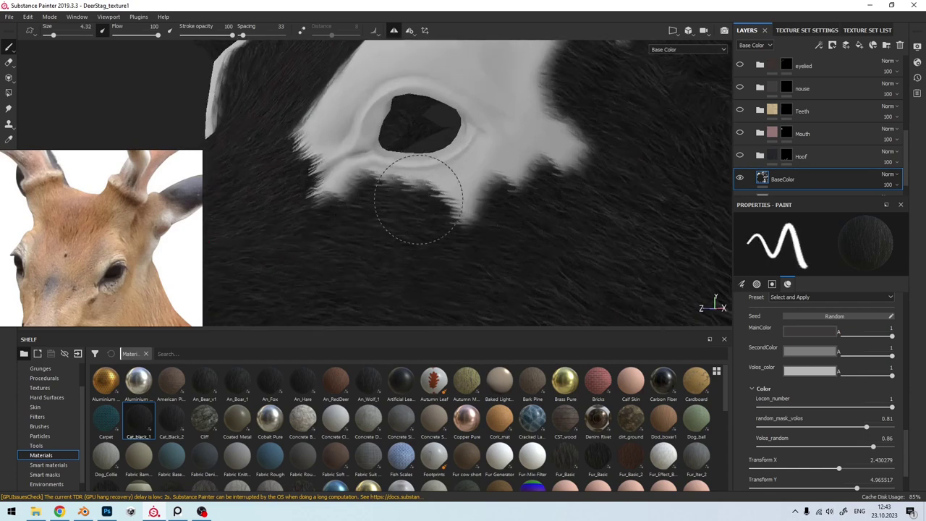
{"action": "mouse_move", "coordinate": [473, 183]}
{"action": "left_mouse_down"}
{"action": "mouse_move", "coordinate": [523, 166]}
{"action": "mouse_move", "coordinate": [497, 196]}
{"action": "mouse_move", "coordinate": [482, 153]}
{"action": "mouse_move", "coordinate": [338, 170]}
{"action": "left_mouse_up"}
{"action": "mouse_move", "coordinate": [205, 210]}
{"action": "left_mouse_down", "text": "alt"}
{"action": "mouse_move", "coordinate": [513, 196]}
{"action": "mouse_move", "coordinate": [458, 201]}
{"action": "mouse_move", "coordinate": [420, 238]}
{"action": "mouse_move", "coordinate": [464, 258]}
{"action": "mouse_move", "coordinate": [485, 201]}
{"action": "mouse_move", "coordinate": [506, 249]}
{"action": "mouse_move", "coordinate": [424, 197]}
{"action": "left_mouse_up", "text": "alt"}
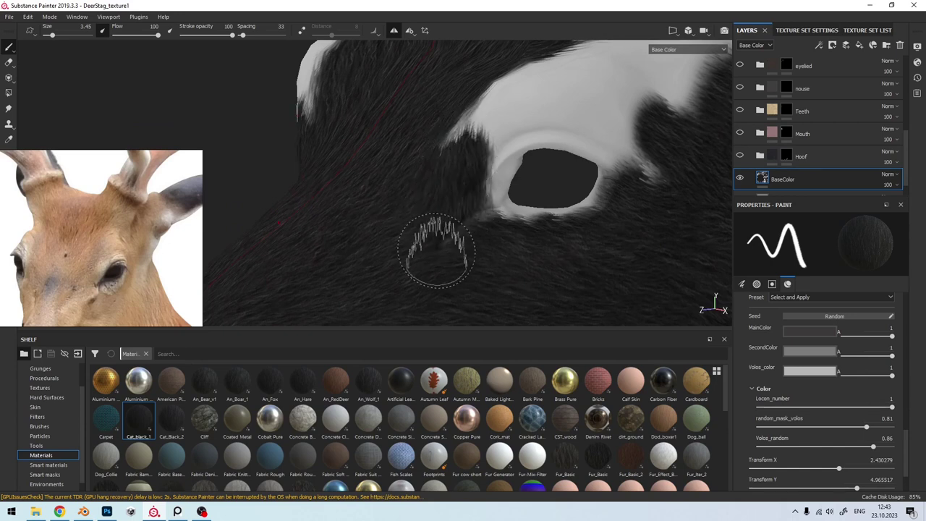
{"action": "left_click_drag", "start_coordinate": [575, 246], "coordinate": [416, 221], "text": "alt"}
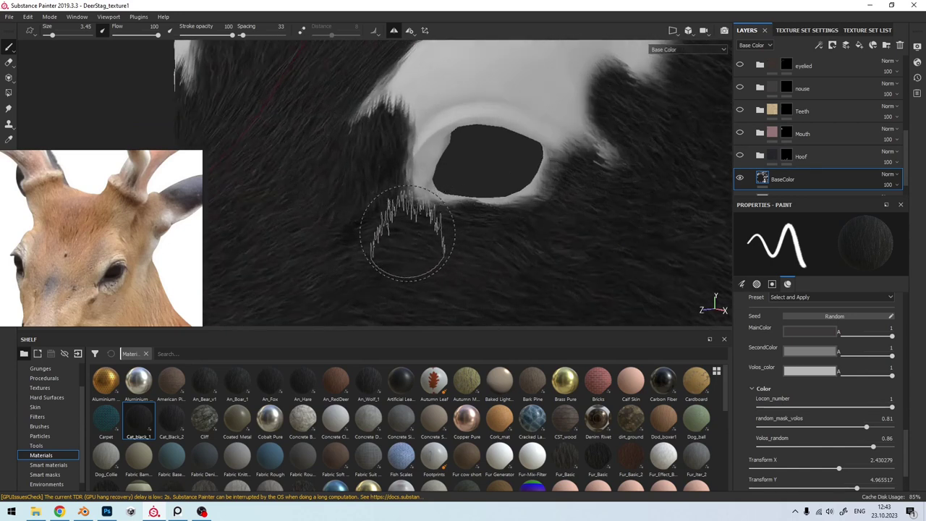
{"action": "right_click_drag", "start_coordinate": [407, 233], "coordinate": [395, 232], "text": "ctrl"}
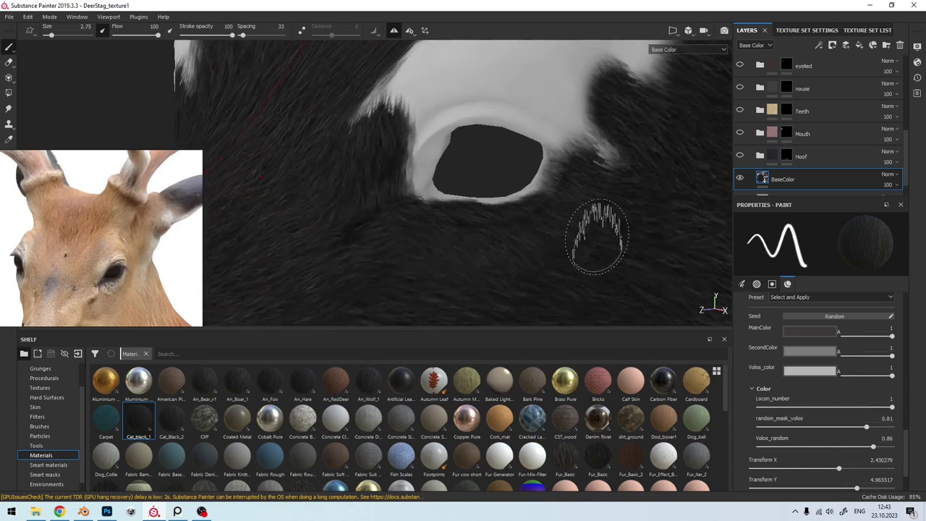
{"action": "mouse_move", "coordinate": [610, 186]}
{"action": "left_mouse_down", "text": "alt"}
{"action": "mouse_move", "coordinate": [528, 254]}
{"action": "mouse_move", "coordinate": [558, 224]}
{"action": "mouse_move", "coordinate": [555, 217]}
{"action": "mouse_move", "coordinate": [352, 223]}
{"action": "mouse_move", "coordinate": [382, 194]}
{"action": "mouse_move", "coordinate": [393, 216]}
{"action": "mouse_move", "coordinate": [416, 134]}
{"action": "mouse_move", "coordinate": [450, 128]}
{"action": "mouse_move", "coordinate": [471, 161]}
{"action": "mouse_move", "coordinate": [497, 134]}
{"action": "mouse_move", "coordinate": [536, 190]}
{"action": "left_mouse_up", "text": "alt"}
Step: Paint dark fur over the white patch above the eye and check the Base Color channel
{"action": "right_click_drag", "start_coordinate": [536, 190], "coordinate": [557, 190], "text": "ctrl"}
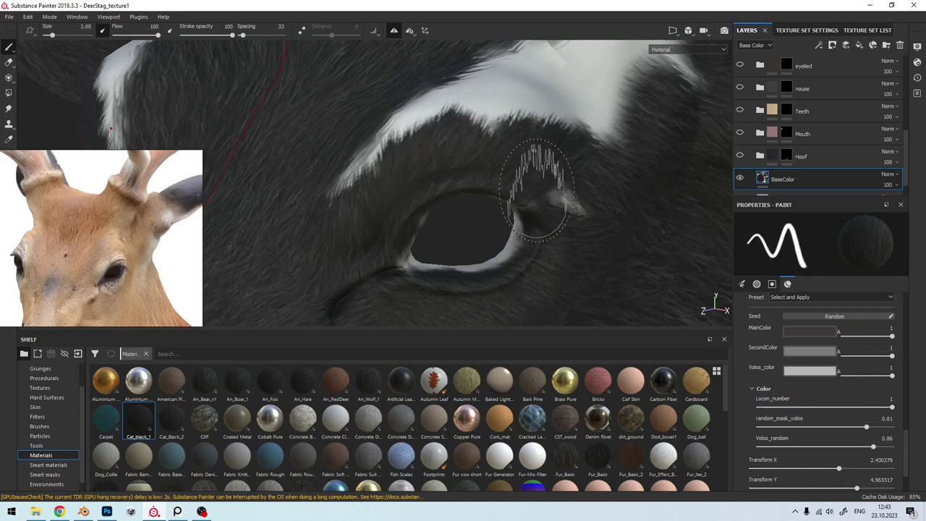
{"action": "mouse_move", "coordinate": [615, 212]}
{"action": "left_mouse_down", "text": "alt"}
{"action": "mouse_move", "coordinate": [537, 215]}
{"action": "mouse_move", "coordinate": [453, 158]}
{"action": "left_mouse_up", "text": "alt"}
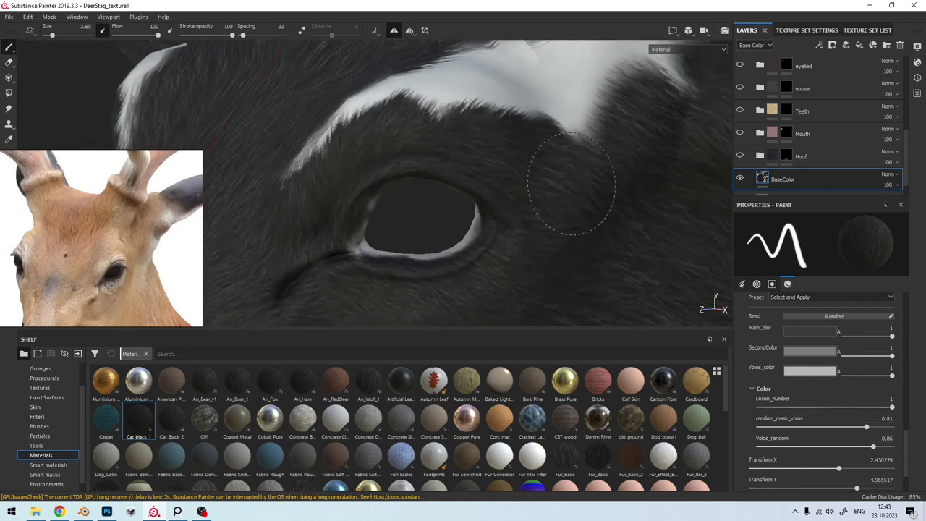
{"action": "left_click_drag", "start_coordinate": [527, 268], "coordinate": [475, 207], "text": "alt"}
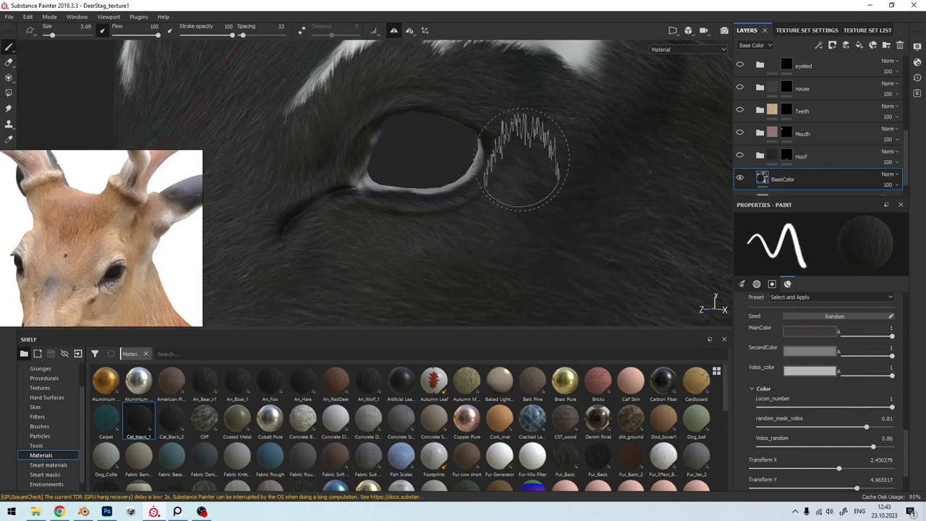
{"action": "key", "text": "c"}
{"action": "mouse_move", "coordinate": [424, 123]}
{"action": "left_mouse_down", "text": "alt"}
{"action": "mouse_move", "coordinate": [424, 213]}
{"action": "mouse_move", "coordinate": [434, 224]}
{"action": "left_mouse_up", "text": "alt"}
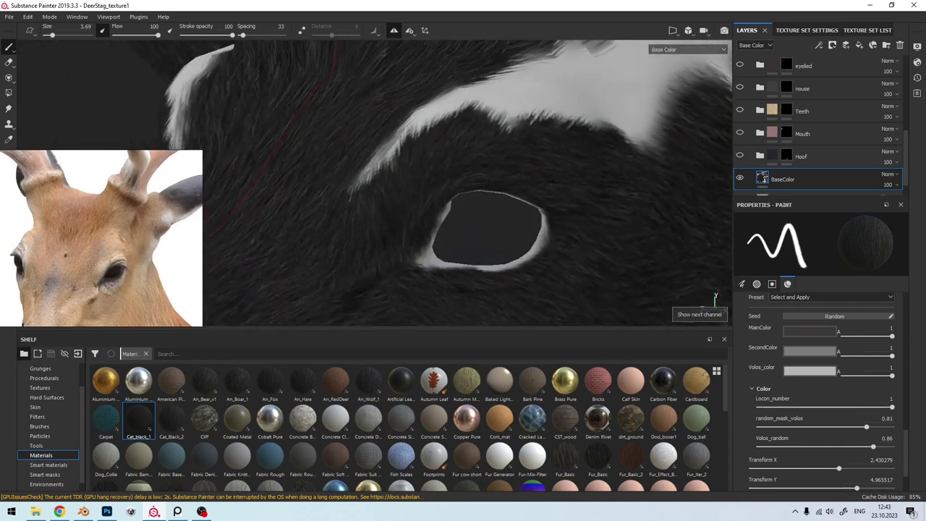
{"action": "key", "text": "bracketleft"}
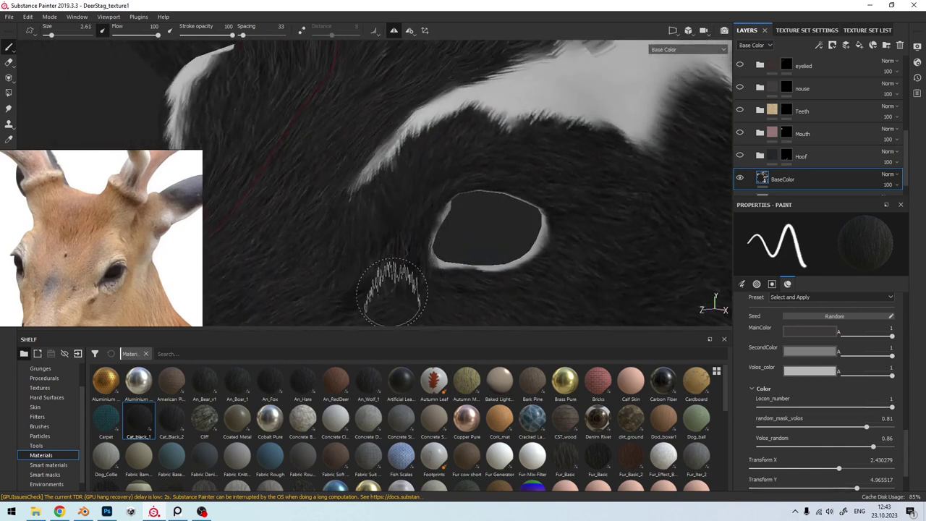
Step: Cover the remaining white patches on the head and neck, enlarging the brush to 10.86
{"action": "left_click_drag", "start_coordinate": [388, 194], "coordinate": [361, 186], "text": "alt"}
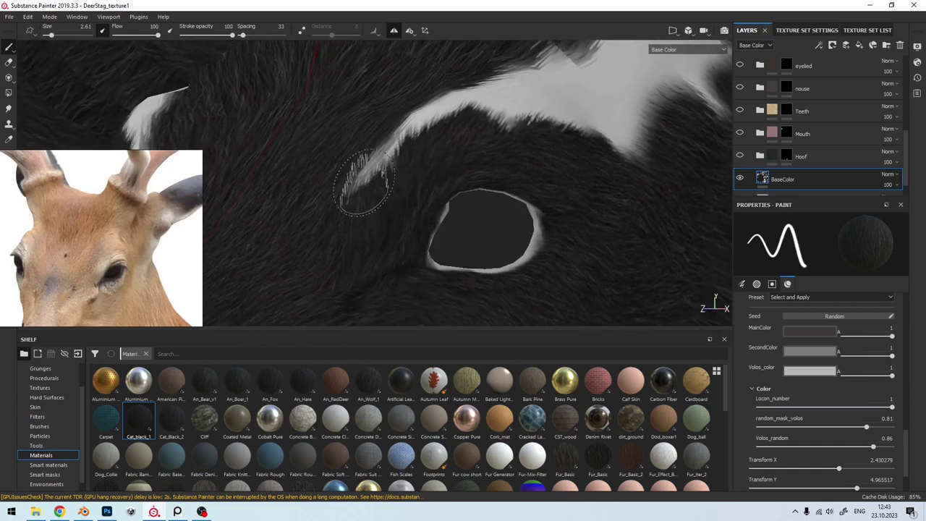
{"action": "key", "text": "bracketright"}
{"action": "key", "text": "bracketright"}
{"action": "mouse_move", "coordinate": [393, 135]}
{"action": "left_mouse_down", "text": "alt"}
{"action": "mouse_move", "coordinate": [401, 187]}
{"action": "mouse_move", "coordinate": [393, 185]}
{"action": "left_mouse_up", "text": "alt"}
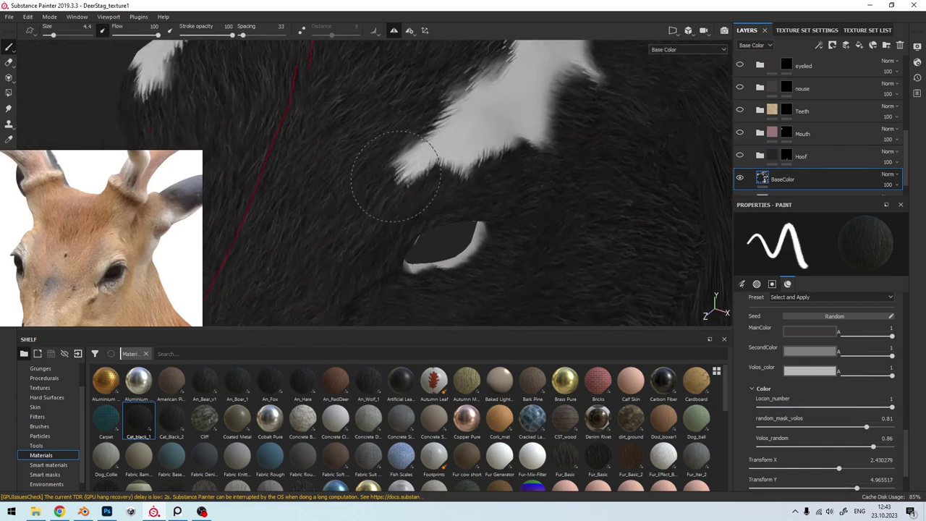
{"action": "mouse_move", "coordinate": [438, 166]}
{"action": "left_mouse_down", "text": "alt"}
{"action": "mouse_move", "coordinate": [424, 130]}
{"action": "mouse_move", "coordinate": [374, 192]}
{"action": "left_mouse_up", "text": "alt"}
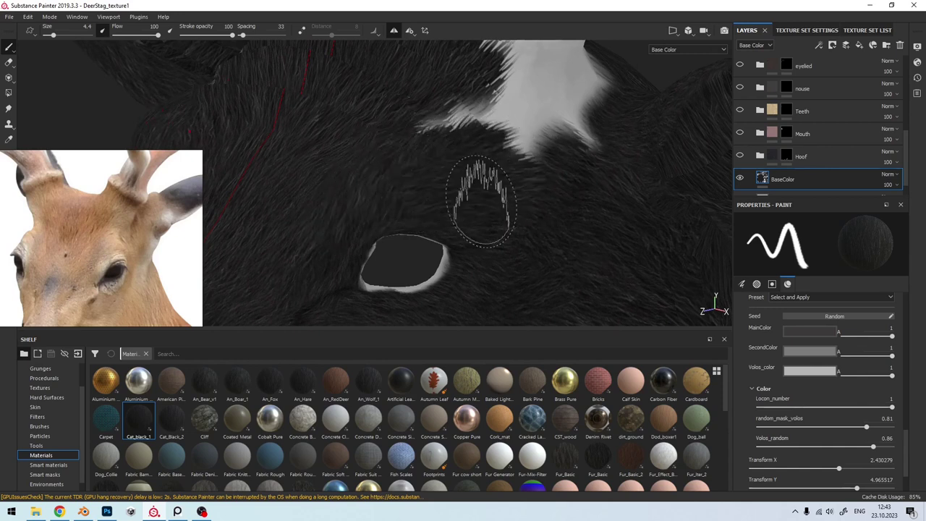
{"action": "mouse_move", "coordinate": [481, 201]}
{"action": "left_mouse_down", "text": "alt"}
{"action": "mouse_move", "coordinate": [480, 234]}
{"action": "mouse_move", "coordinate": [407, 198]}
{"action": "left_mouse_up", "text": "alt"}
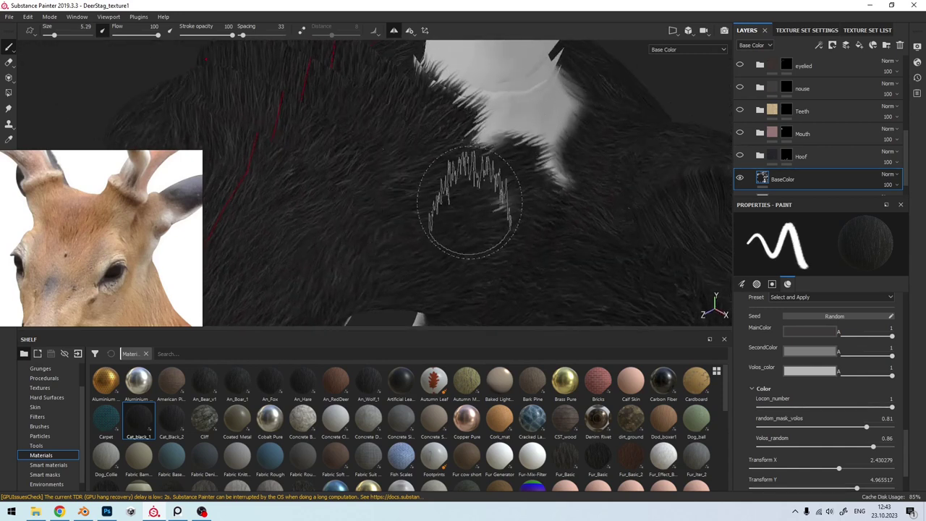
{"action": "mouse_move", "coordinate": [568, 196]}
{"action": "left_mouse_down", "text": "alt"}
{"action": "mouse_move", "coordinate": [496, 198]}
{"action": "mouse_move", "coordinate": [443, 230]}
{"action": "mouse_move", "coordinate": [384, 236]}
{"action": "mouse_move", "coordinate": [473, 248]}
{"action": "mouse_move", "coordinate": [494, 262]}
{"action": "left_mouse_up", "text": "alt"}
{"action": "mouse_move", "coordinate": [542, 244]}
{"action": "left_mouse_down", "text": "alt"}
{"action": "mouse_move", "coordinate": [401, 234]}
{"action": "mouse_move", "coordinate": [536, 180]}
{"action": "mouse_move", "coordinate": [434, 182]}
{"action": "mouse_move", "coordinate": [372, 234]}
{"action": "mouse_move", "coordinate": [497, 209]}
{"action": "mouse_move", "coordinate": [441, 211]}
{"action": "mouse_move", "coordinate": [422, 217]}
{"action": "mouse_move", "coordinate": [513, 204]}
{"action": "mouse_move", "coordinate": [481, 207]}
{"action": "mouse_move", "coordinate": [458, 243]}
{"action": "mouse_move", "coordinate": [393, 212]}
{"action": "left_mouse_up", "text": "alt"}
{"action": "scroll", "coordinate": [471, 213], "scroll_direction": "up", "scroll_amount": 3}
{"action": "scroll", "coordinate": [471, 215], "scroll_direction": "up", "scroll_amount": 3}
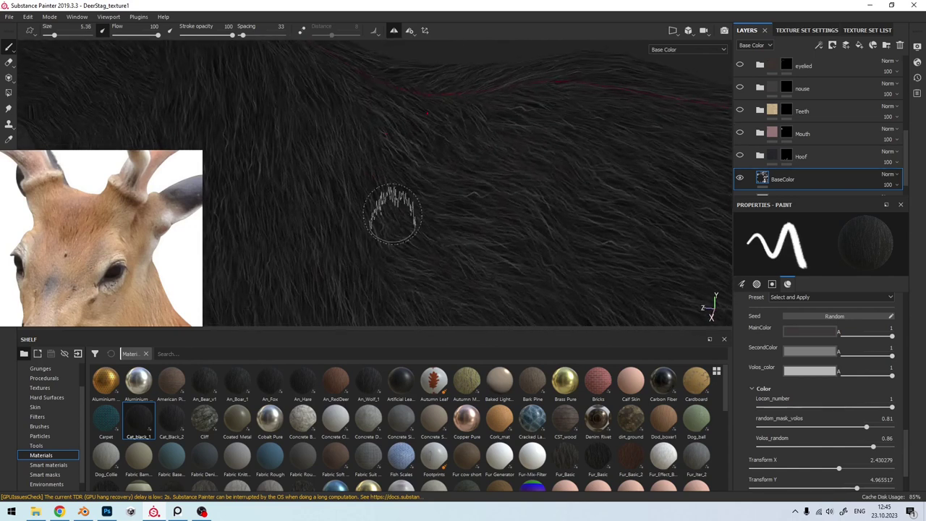
{"action": "right_click_drag", "start_coordinate": [392, 213], "coordinate": [442, 213], "text": "ctrl"}
{"action": "scroll", "coordinate": [389, 176], "scroll_direction": "down", "scroll_amount": 3}
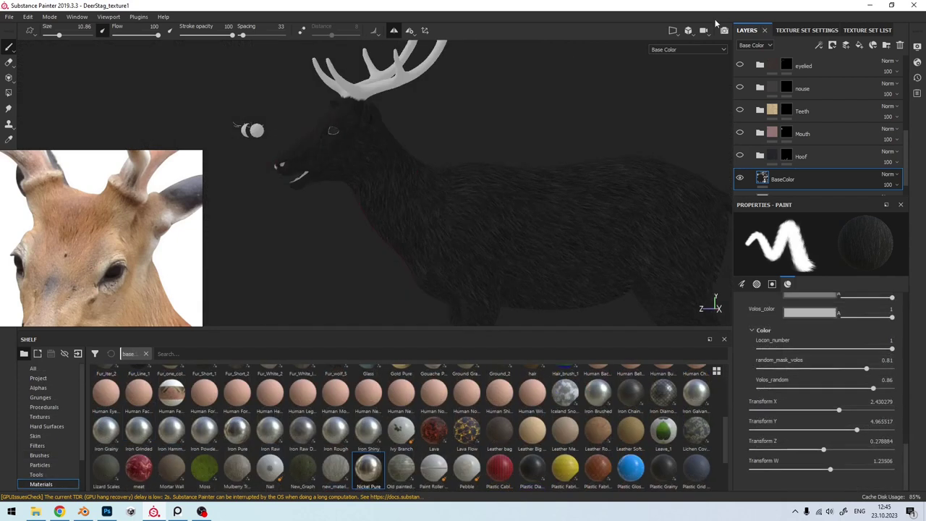
Step: View the Roughness channel and add a Levels adjustment on Roughness with raised midtones
{"action": "left_click", "coordinate": [678, 49]}
{"action": "left_click", "coordinate": [680, 88]}
{"action": "scroll", "coordinate": [536, 173], "scroll_direction": "up", "scroll_amount": 3}
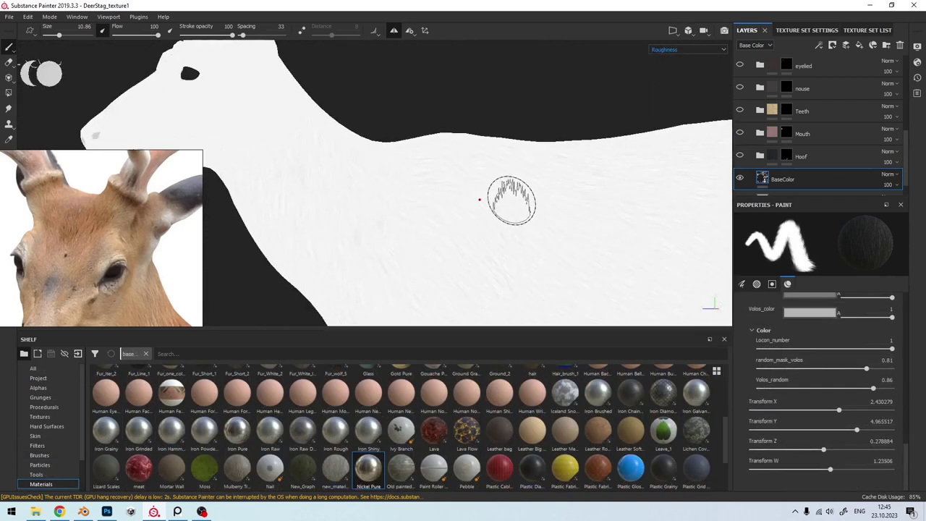
{"action": "right_click", "coordinate": [762, 178]}
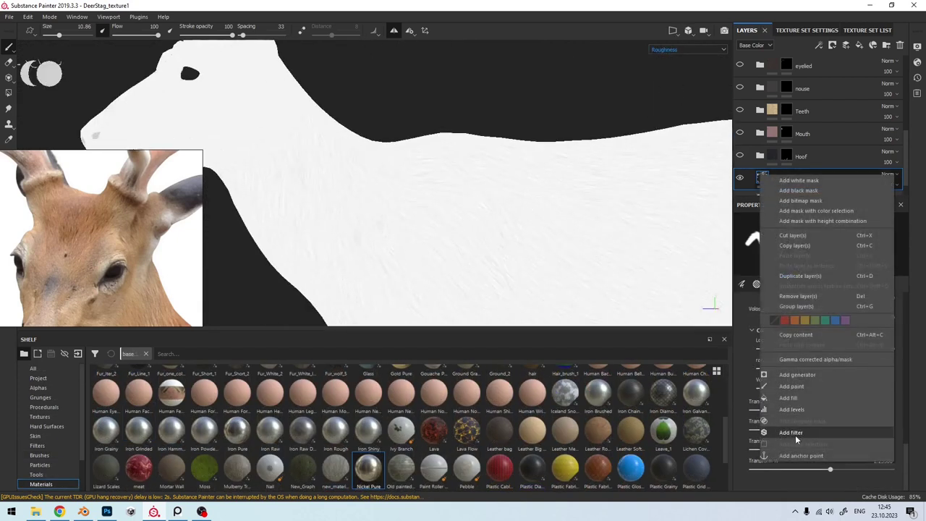
{"action": "left_click", "coordinate": [795, 410]}
{"action": "left_click", "coordinate": [844, 237]}
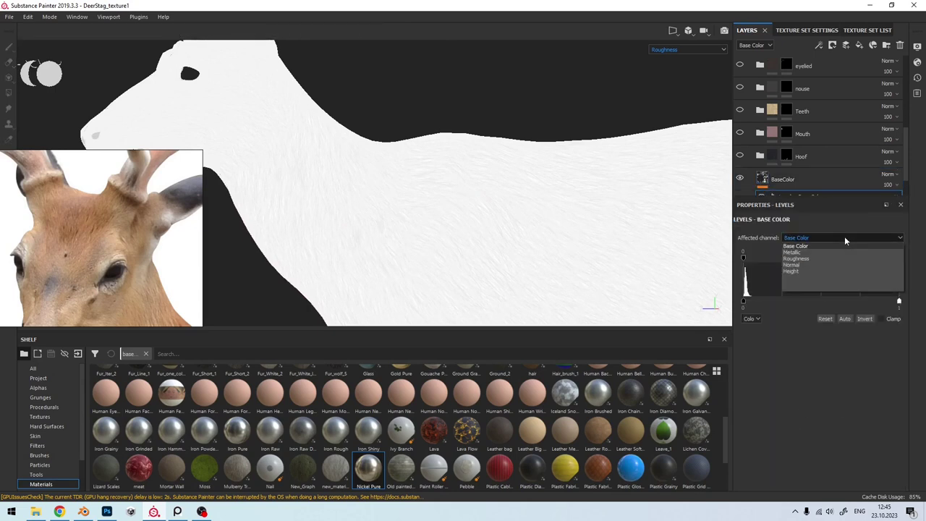
{"action": "left_click", "coordinate": [816, 259]}
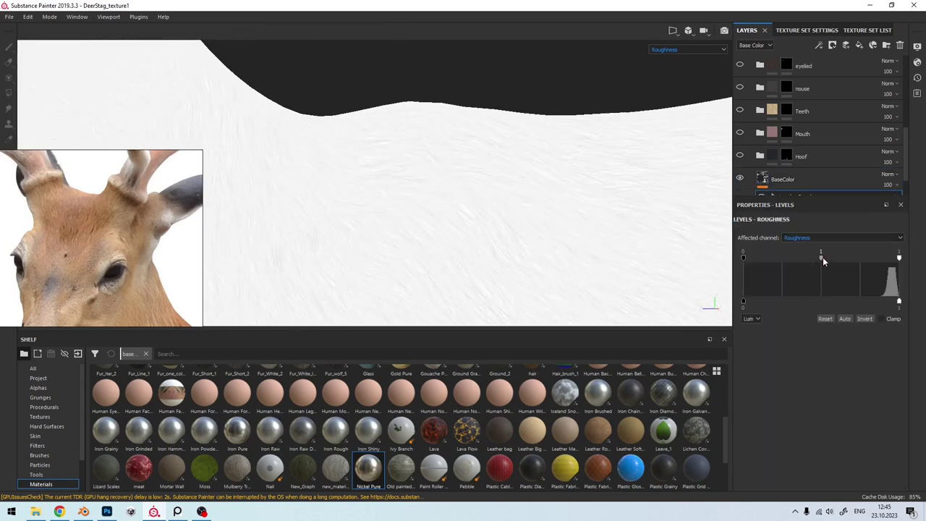
{"action": "left_click_drag", "start_coordinate": [822, 257], "coordinate": [828, 261]}
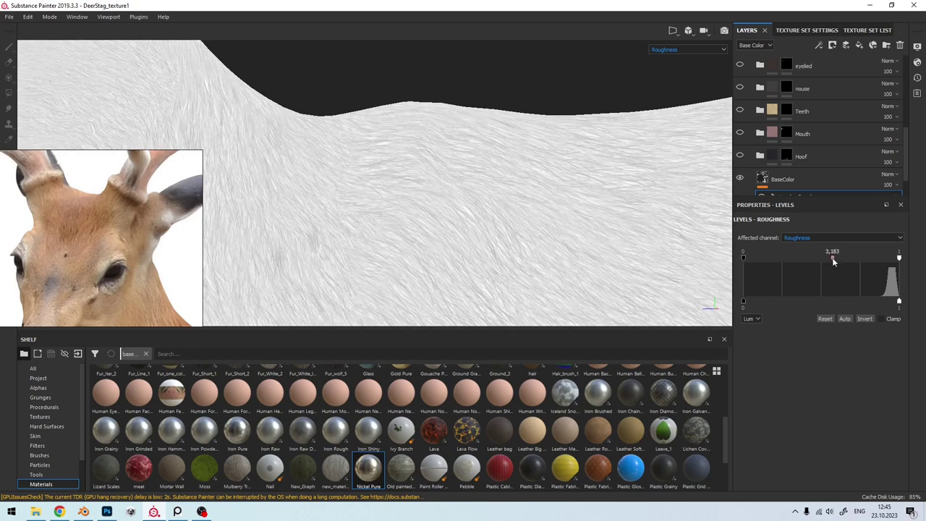
Step: Inspect the stag's roughness and settle the Levels midtone at 2.44
{"action": "mouse_move", "coordinate": [376, 185]}
{"action": "left_mouse_down", "text": "alt"}
{"action": "mouse_move", "coordinate": [496, 209]}
{"action": "mouse_move", "coordinate": [635, 213]}
{"action": "mouse_move", "coordinate": [643, 252]}
{"action": "mouse_move", "coordinate": [430, 217]}
{"action": "left_mouse_up", "text": "alt"}
{"action": "scroll", "coordinate": [430, 217], "scroll_direction": "up", "scroll_amount": 3}
{"action": "scroll", "coordinate": [515, 183], "scroll_direction": "up", "scroll_amount": 4}
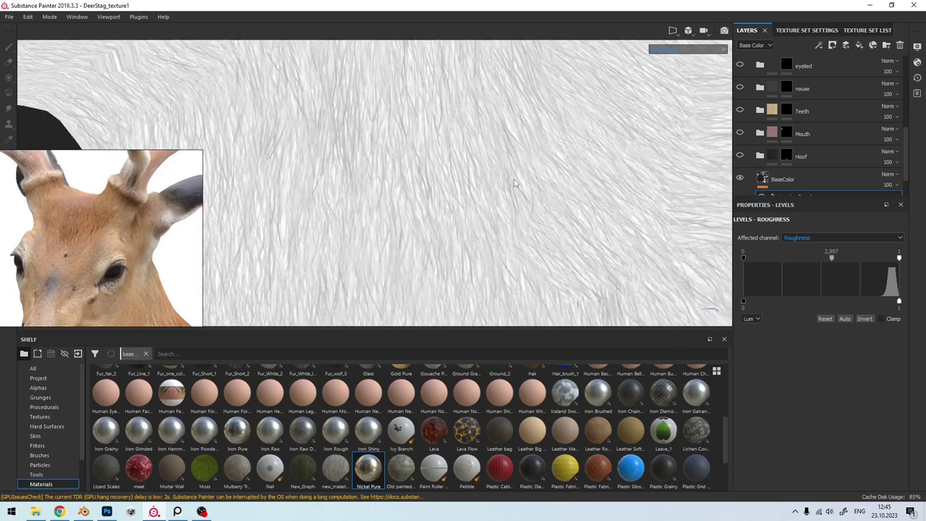
{"action": "left_click_drag", "start_coordinate": [831, 259], "coordinate": [829, 261]}
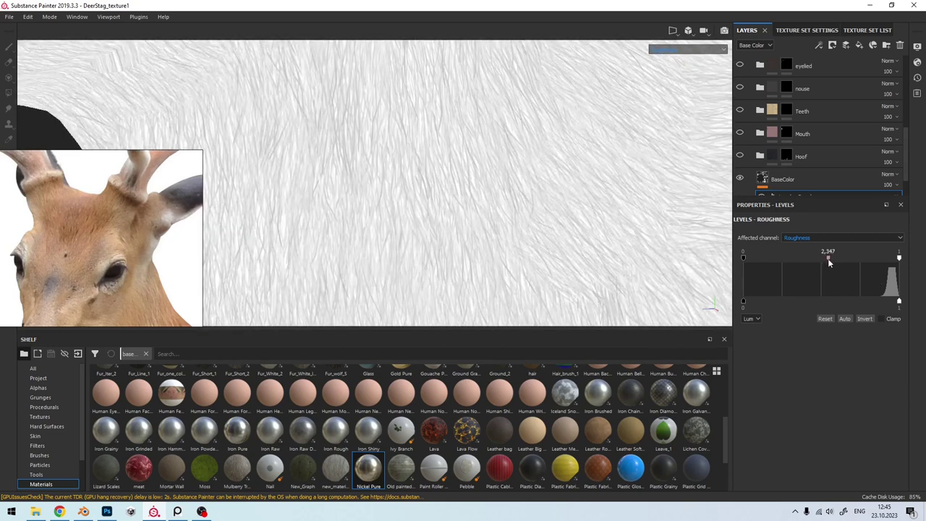
{"action": "scroll", "coordinate": [491, 221], "scroll_direction": "down", "scroll_amount": 5}
{"action": "scroll", "coordinate": [491, 220], "scroll_direction": "up", "scroll_amount": 3}
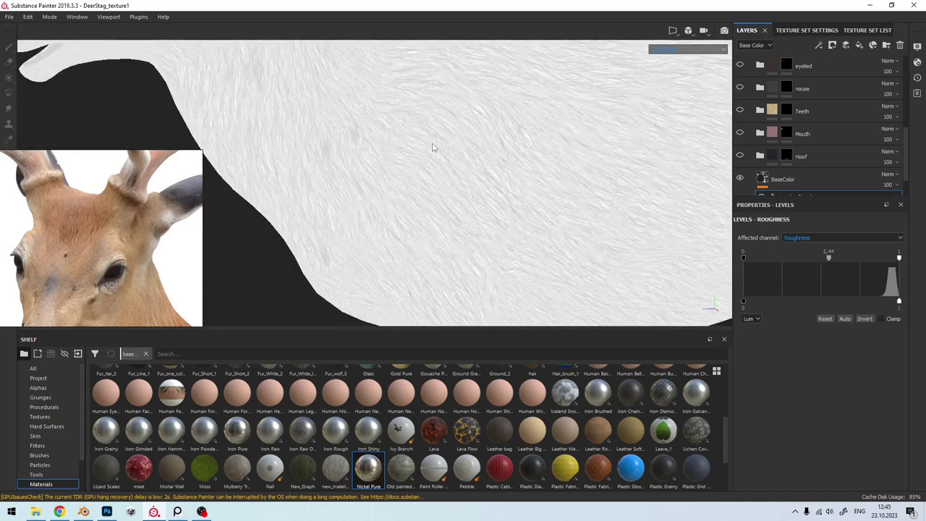
{"action": "scroll", "coordinate": [490, 221], "scroll_direction": "up", "scroll_amount": 2}
{"action": "scroll", "coordinate": [491, 221], "scroll_direction": "down", "scroll_amount": 3}
{"action": "scroll", "coordinate": [451, 207], "scroll_direction": "up", "scroll_amount": 2}
Step: Switch the viewport back to Base Color and frame the head and antlers
{"action": "scroll", "coordinate": [492, 238], "scroll_direction": "down", "scroll_amount": 2}
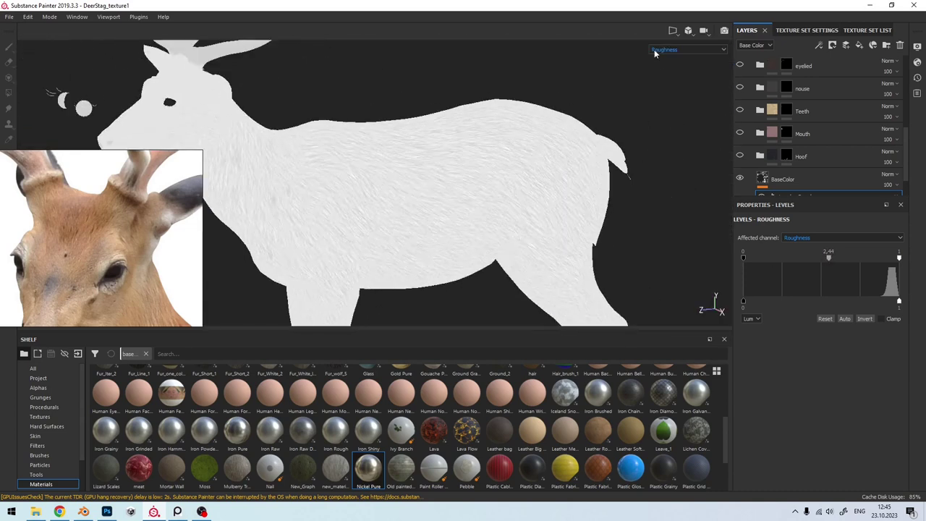
{"action": "left_click", "coordinate": [676, 49]}
{"action": "left_click", "coordinate": [669, 77]}
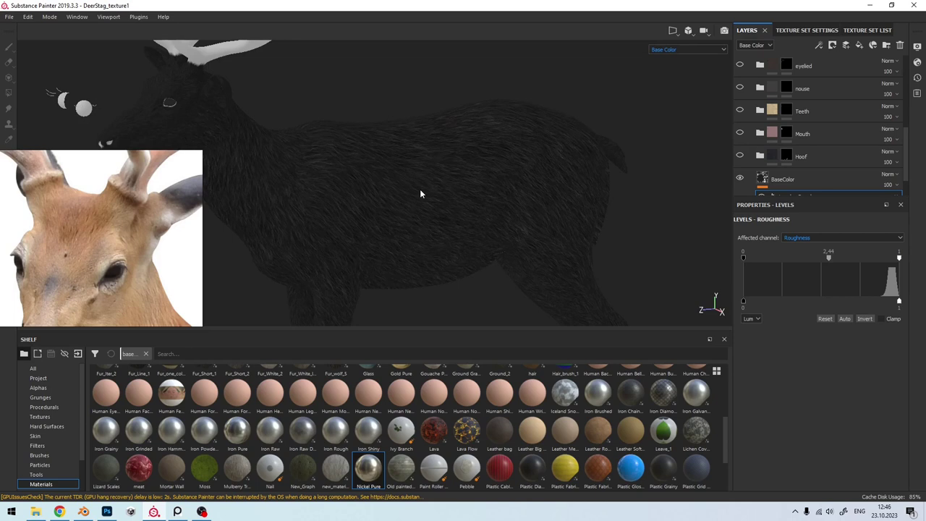
{"action": "middle_click_drag", "start_coordinate": [419, 189], "coordinate": [469, 193]}
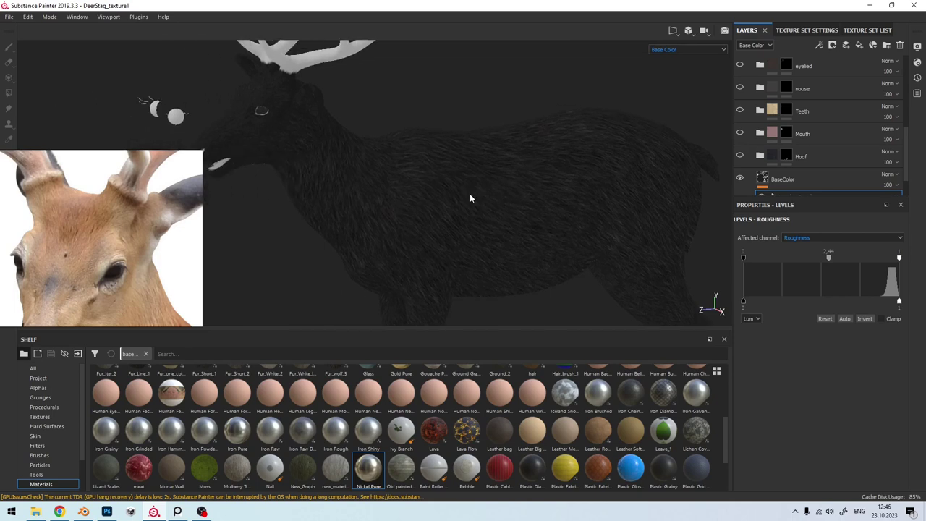
{"action": "scroll", "coordinate": [121, 225], "scroll_direction": "down", "scroll_amount": 3}
{"action": "scroll", "coordinate": [159, 259], "scroll_direction": "down", "scroll_amount": 2}
{"action": "scroll", "coordinate": [104, 236], "scroll_direction": "up", "scroll_amount": 3}
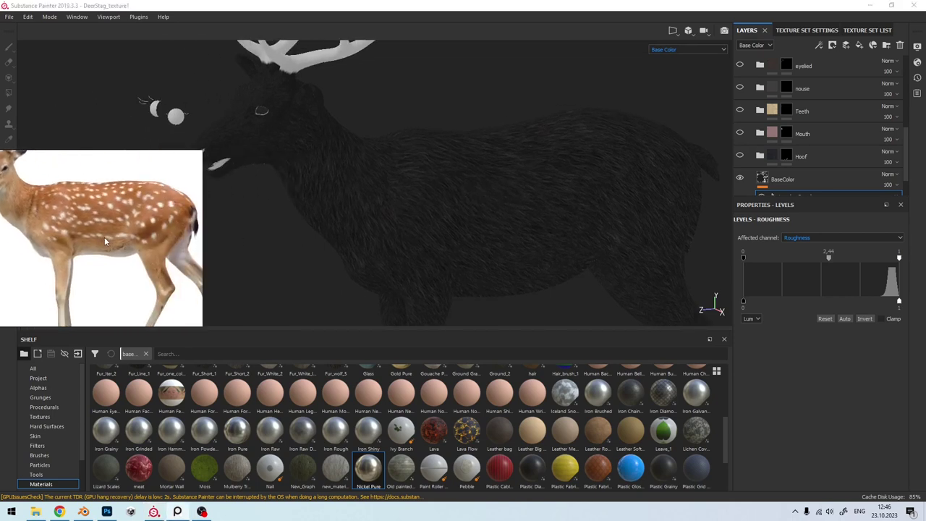
{"action": "scroll", "coordinate": [104, 237], "scroll_direction": "down", "scroll_amount": 3}
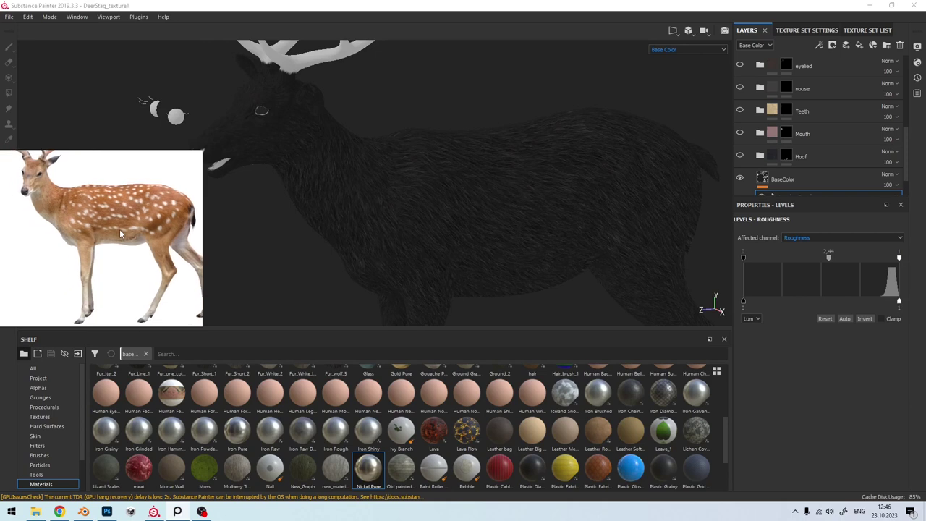
Step: Add a Color Match filter to BaseColor with Luma 1 and a pale grey target colour
{"action": "left_click", "coordinate": [761, 179]}
{"action": "right_click", "coordinate": [762, 179]}
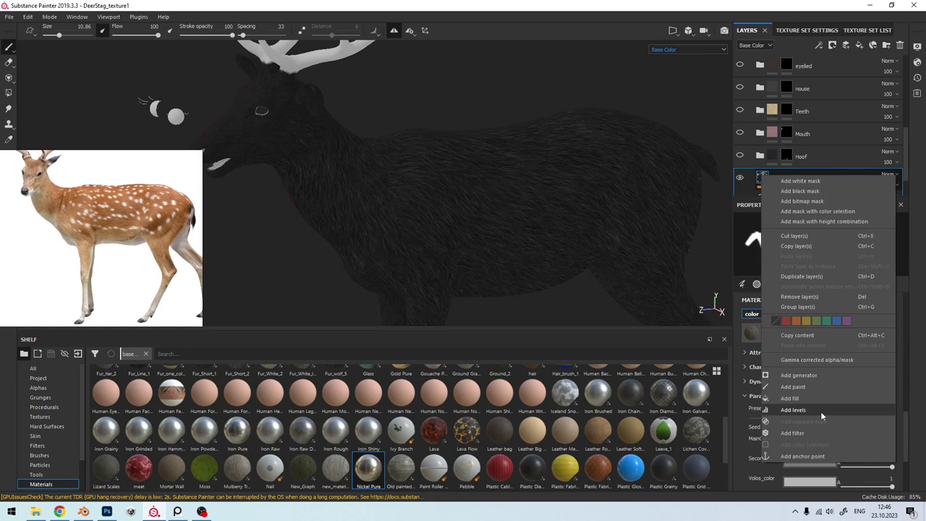
{"action": "left_click", "coordinate": [807, 432]}
{"action": "left_click", "coordinate": [834, 253]}
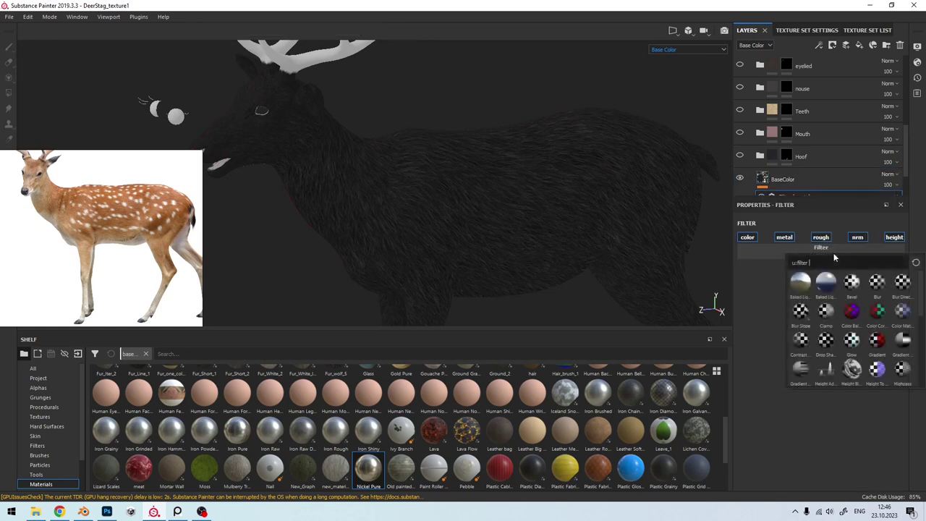
{"action": "left_click", "coordinate": [902, 313]}
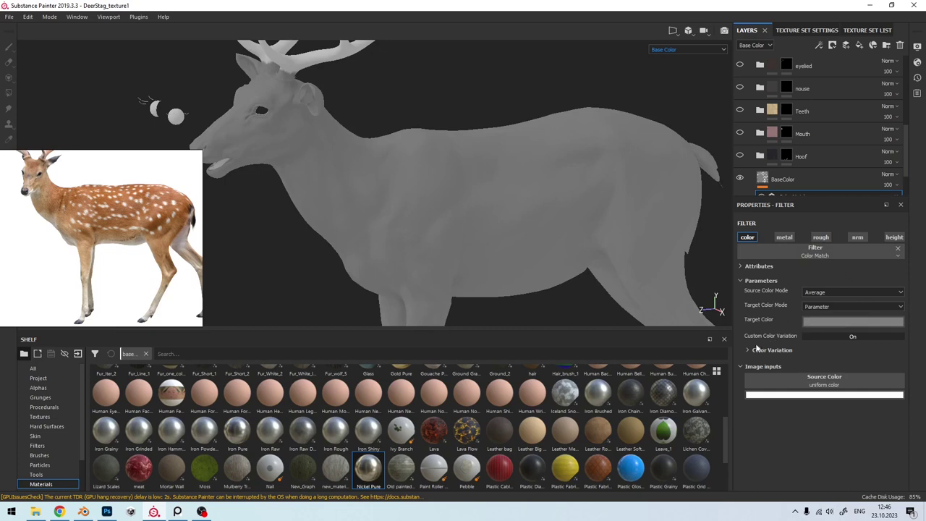
{"action": "left_click", "coordinate": [756, 349]}
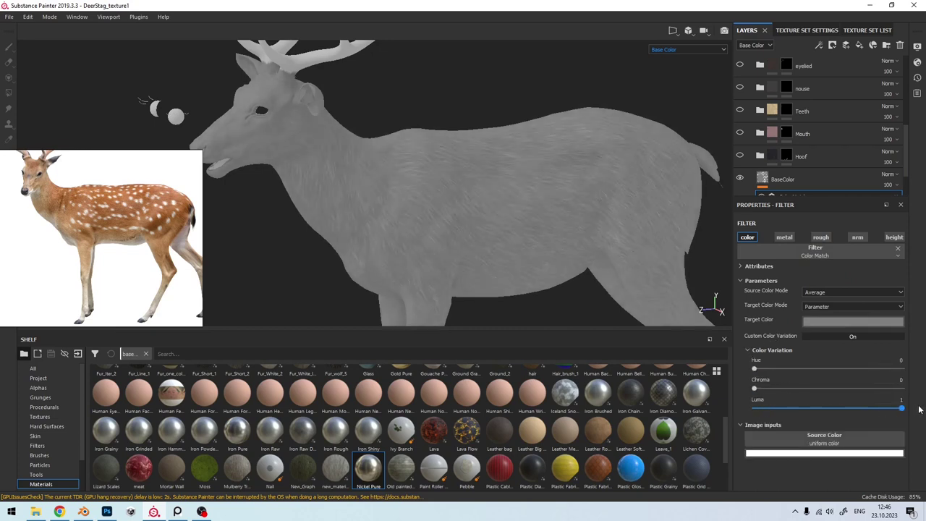
{"action": "left_click_drag", "start_coordinate": [865, 410], "coordinate": [918, 411]}
{"action": "scroll", "coordinate": [434, 185], "scroll_direction": "up", "scroll_amount": 3}
{"action": "scroll", "coordinate": [355, 200], "scroll_direction": "up", "scroll_amount": 2}
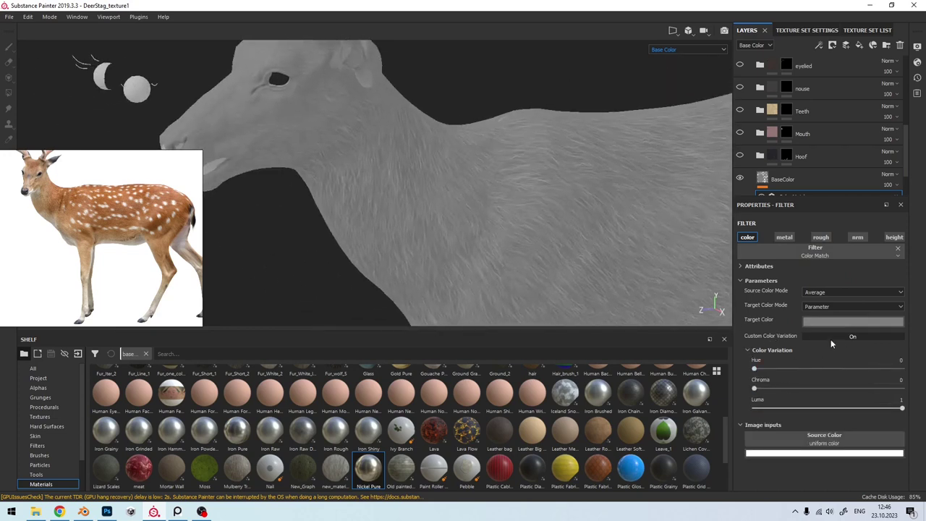
{"action": "left_click", "coordinate": [829, 320]}
{"action": "left_click_drag", "start_coordinate": [796, 373], "coordinate": [794, 350]}
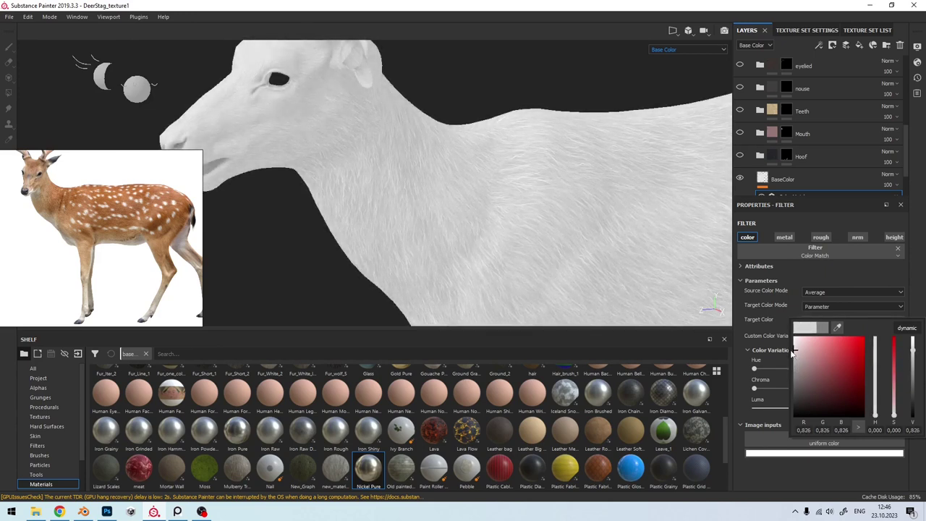
Step: Orbit and zoom around the stag's body to inspect the pale grey-white fur
{"action": "mouse_move", "coordinate": [463, 188]}
{"action": "left_mouse_down", "text": "alt"}
{"action": "mouse_move", "coordinate": [368, 170]}
{"action": "mouse_move", "coordinate": [606, 217]}
{"action": "mouse_move", "coordinate": [543, 161]}
{"action": "left_mouse_up", "text": "alt"}
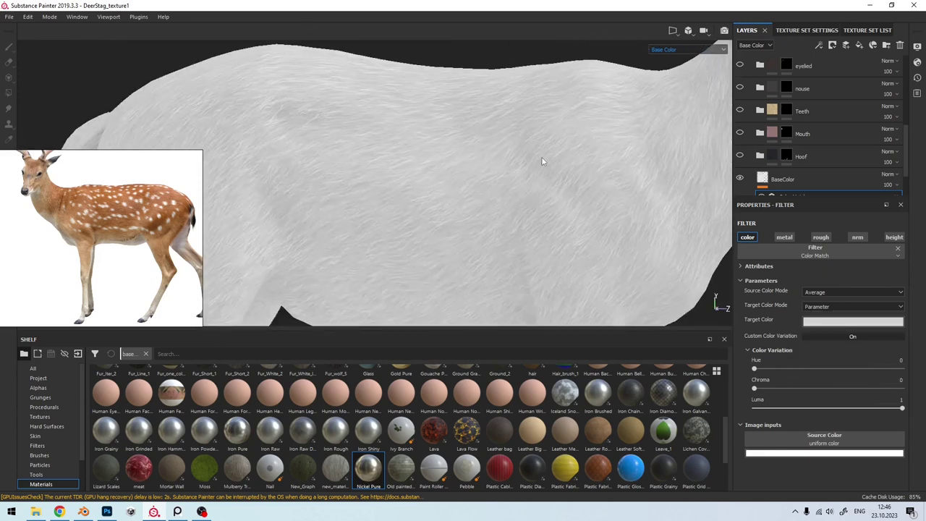
{"action": "scroll", "coordinate": [362, 186], "scroll_direction": "up", "scroll_amount": 2}
{"action": "scroll", "coordinate": [361, 186], "scroll_direction": "down", "scroll_amount": 2}
{"action": "scroll", "coordinate": [362, 188], "scroll_direction": "down", "scroll_amount": 3}
{"action": "scroll", "coordinate": [391, 206], "scroll_direction": "down", "scroll_amount": 2}
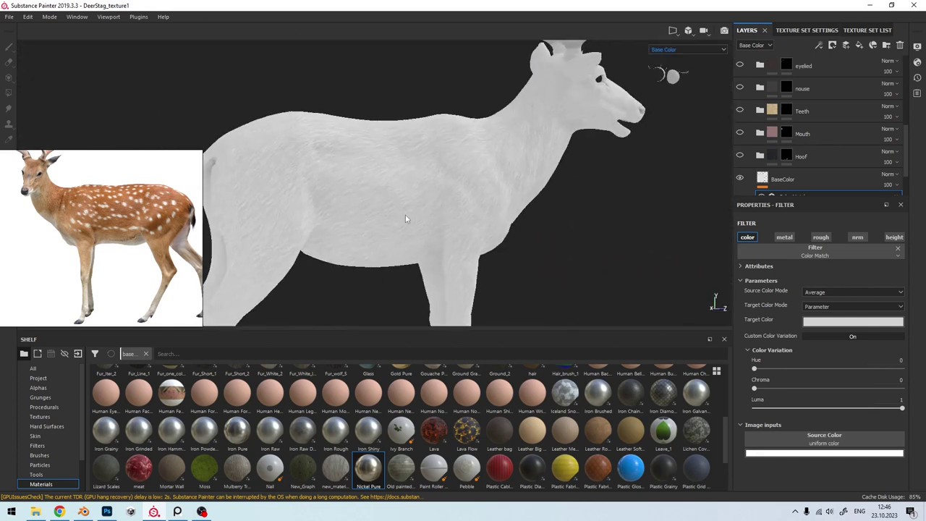
{"action": "scroll", "coordinate": [419, 210], "scroll_direction": "up", "scroll_amount": 2}
{"action": "scroll", "coordinate": [487, 193], "scroll_direction": "down", "scroll_amount": 2}
{"action": "left_click_drag", "start_coordinate": [495, 191], "coordinate": [411, 215], "text": "alt"}
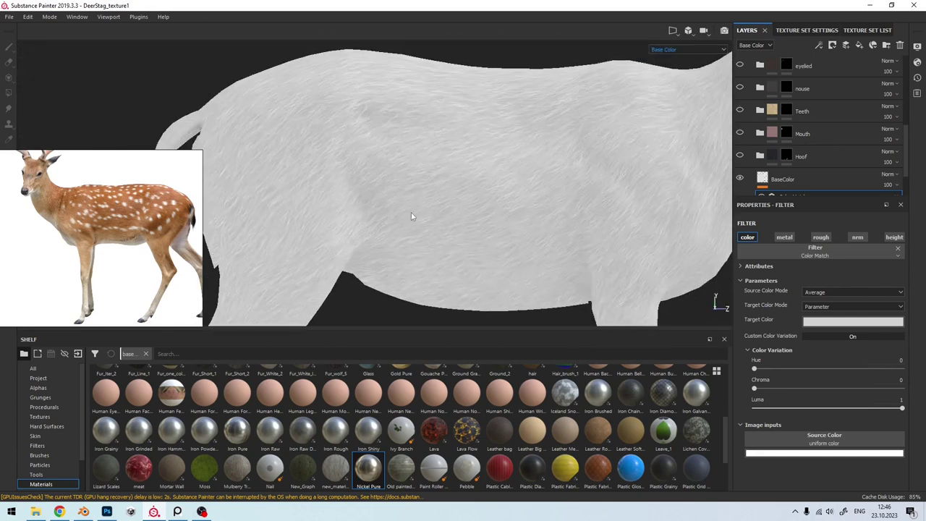
{"action": "scroll", "coordinate": [411, 216], "scroll_direction": "up", "scroll_amount": 2}
{"action": "scroll", "coordinate": [411, 212], "scroll_direction": "down", "scroll_amount": 2}
{"action": "scroll", "coordinate": [542, 199], "scroll_direction": "up", "scroll_amount": 1}
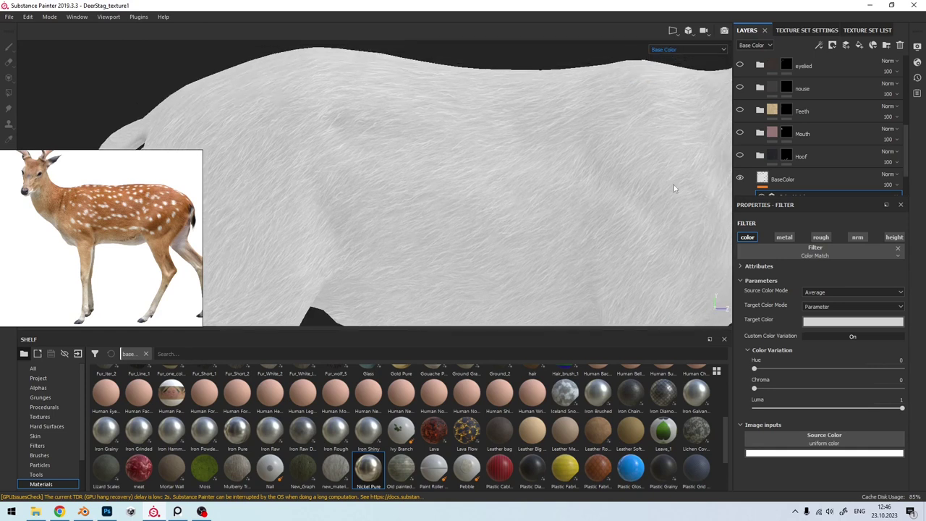
{"action": "scroll", "coordinate": [769, 184], "scroll_direction": "down", "scroll_amount": 1}
Step: Duplicate BaseColor as C1 and set its Color Match target to a warm brown from the reference photo
{"action": "left_click", "coordinate": [762, 156]}
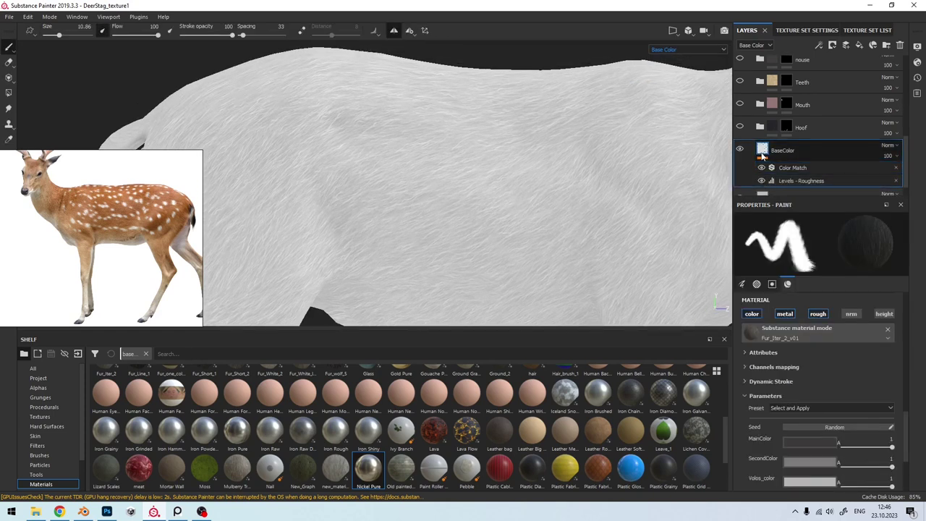
{"action": "key", "text": "ctrl+d"}
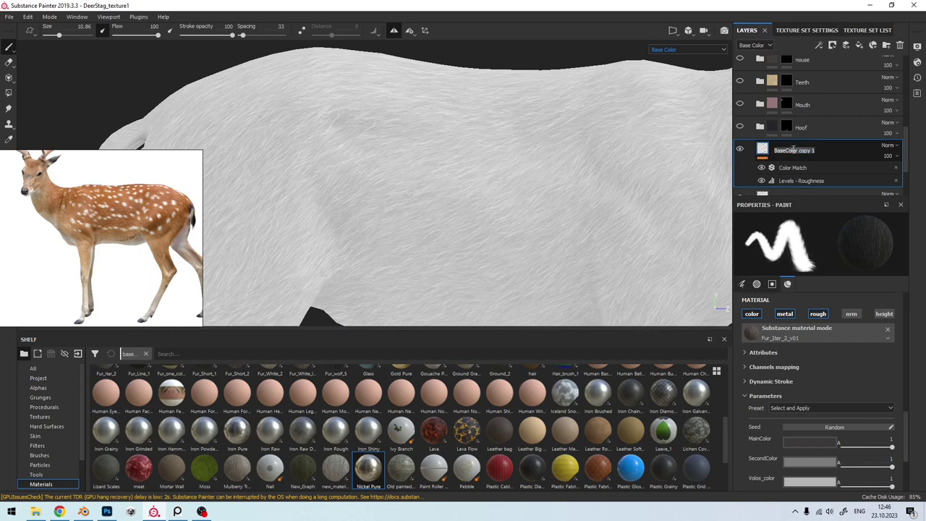
{"action": "type", "text": "C1"}
{"action": "left_click", "coordinate": [794, 167]}
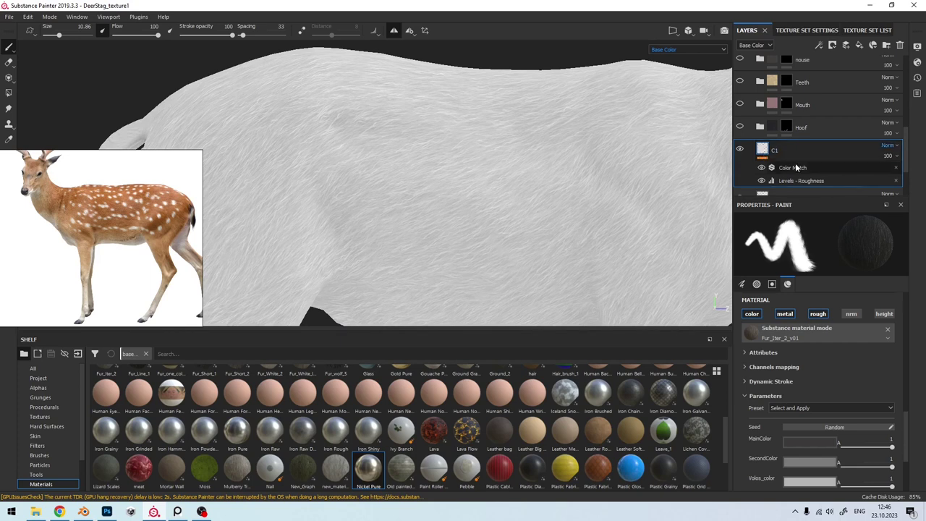
{"action": "left_click", "coordinate": [837, 322]}
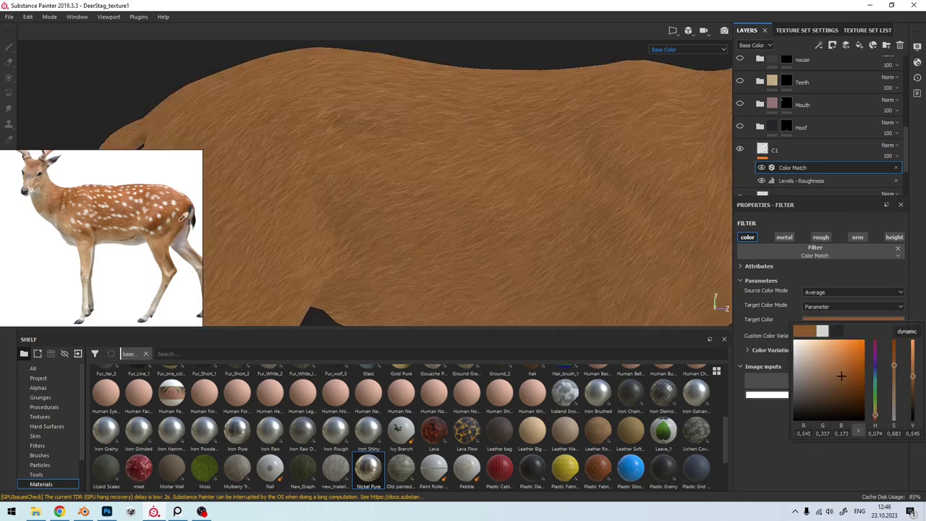
{"action": "left_click_drag", "start_coordinate": [840, 376], "coordinate": [839, 372]}
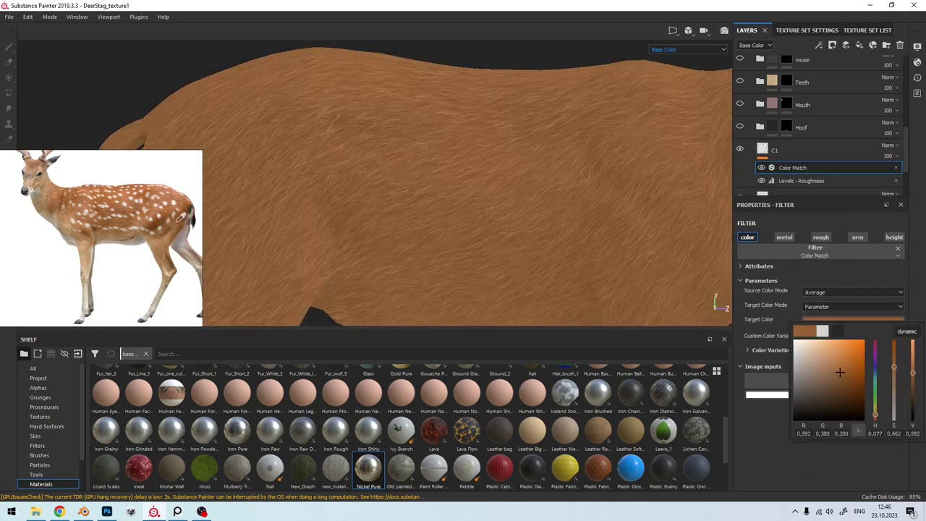
{"action": "left_click", "coordinate": [183, 217]}
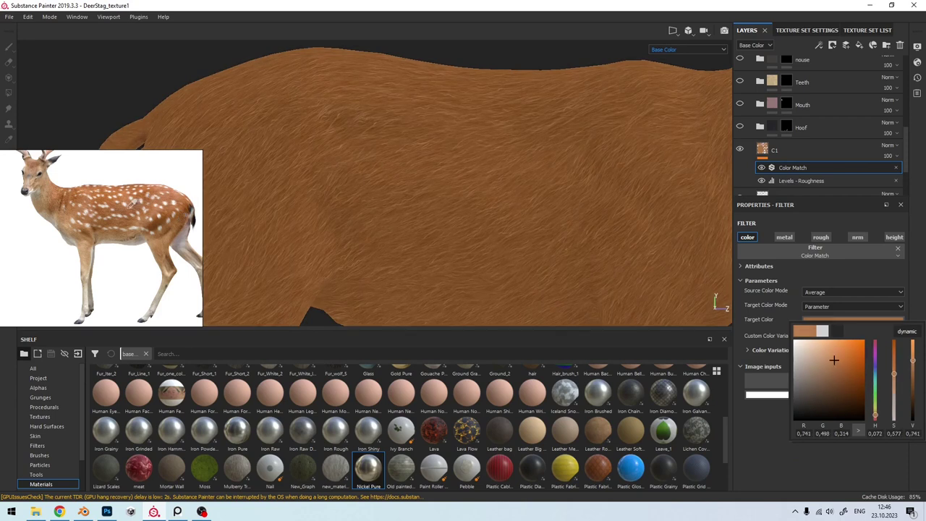
{"action": "left_click", "coordinate": [133, 205]}
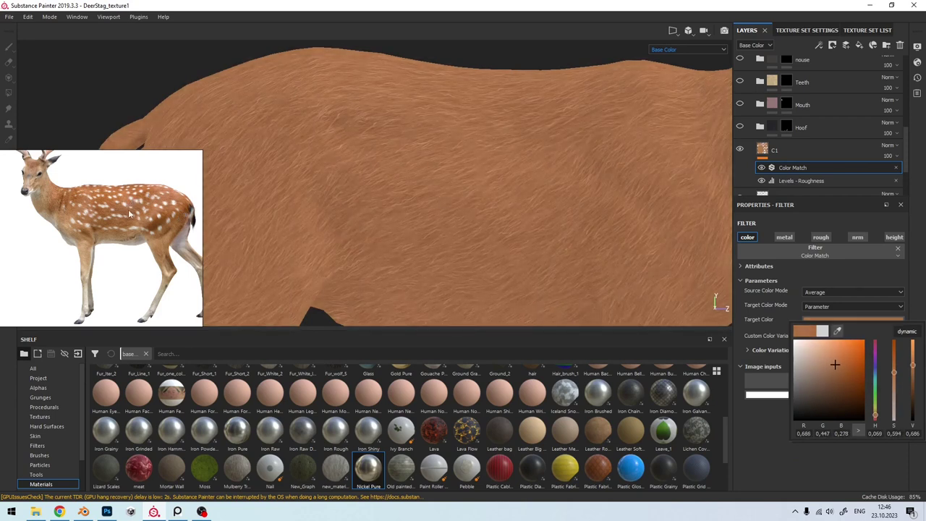
{"action": "scroll", "coordinate": [464, 214], "scroll_direction": "down", "scroll_amount": 5}
{"action": "mouse_move", "coordinate": [512, 224]}
{"action": "left_mouse_down", "text": "alt"}
{"action": "mouse_move", "coordinate": [549, 190]}
{"action": "mouse_move", "coordinate": [473, 215]}
{"action": "left_mouse_up", "text": "alt"}
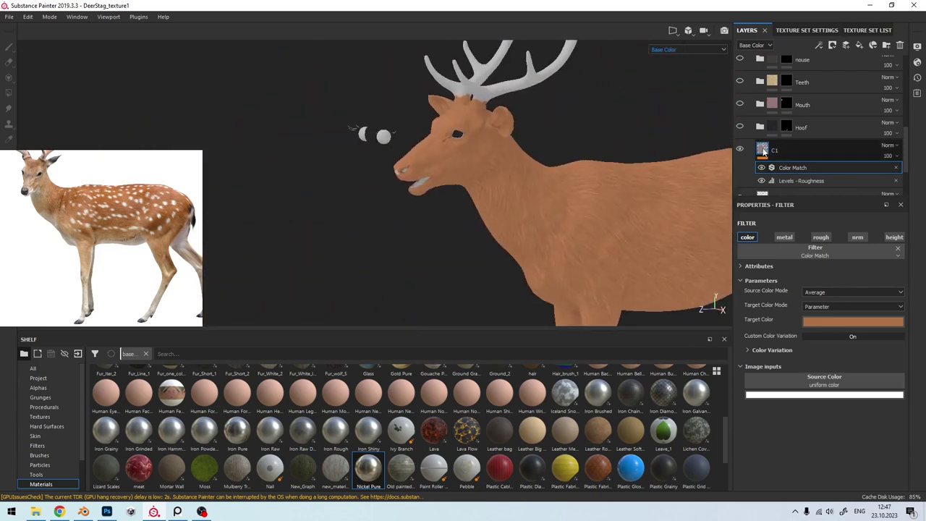
Step: Add a black mask to the C1 layer
{"action": "right_click", "coordinate": [764, 150]}
{"action": "left_click", "coordinate": [802, 164]}
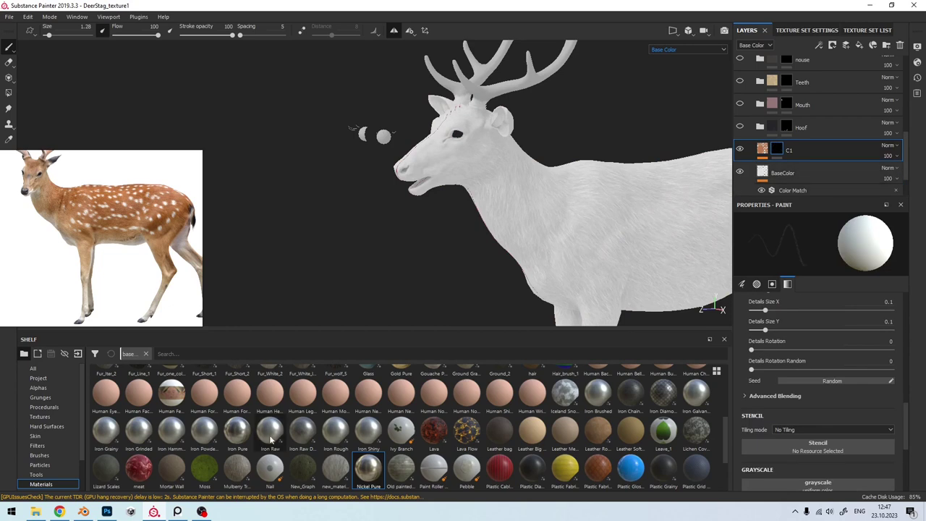
{"action": "scroll", "coordinate": [269, 438], "scroll_direction": "down", "scroll_amount": 2}
Step: Select the Smooth Noise brush and enlarge it to 26.2, then about 31.8
{"action": "left_click", "coordinate": [40, 455]}
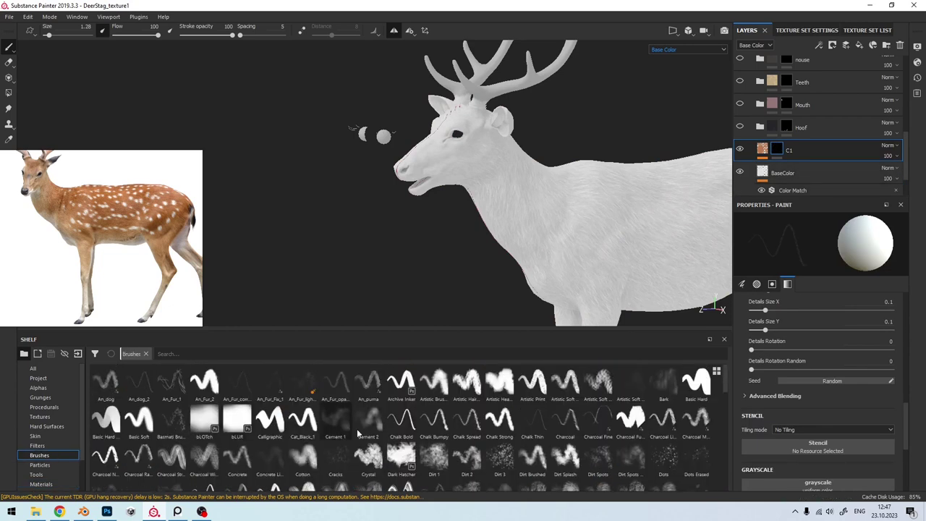
{"action": "scroll", "coordinate": [347, 427], "scroll_direction": "down", "scroll_amount": 3}
{"action": "left_click", "coordinate": [368, 392]}
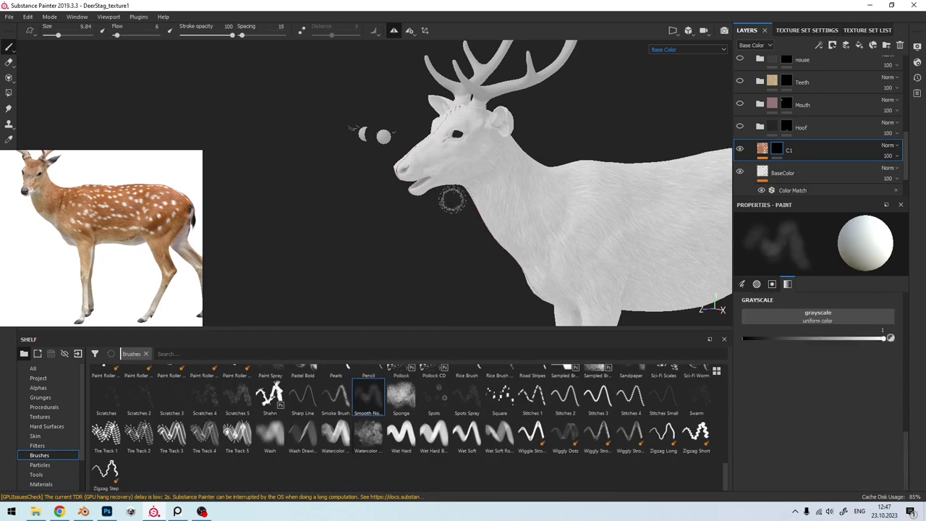
{"action": "right_click_drag", "start_coordinate": [491, 190], "coordinate": [499, 194], "text": "ctrl"}
{"action": "mouse_move", "coordinate": [497, 195]}
{"action": "left_mouse_down", "text": "alt"}
{"action": "mouse_move", "coordinate": [440, 289]}
{"action": "mouse_move", "coordinate": [511, 218]}
{"action": "left_mouse_up", "text": "alt"}
{"action": "right_click_drag", "start_coordinate": [511, 217], "coordinate": [521, 208], "text": "ctrl"}
Step: Paint brown fur along the deer's back from a side view on C1's mask
{"action": "left_click", "coordinate": [583, 190]}
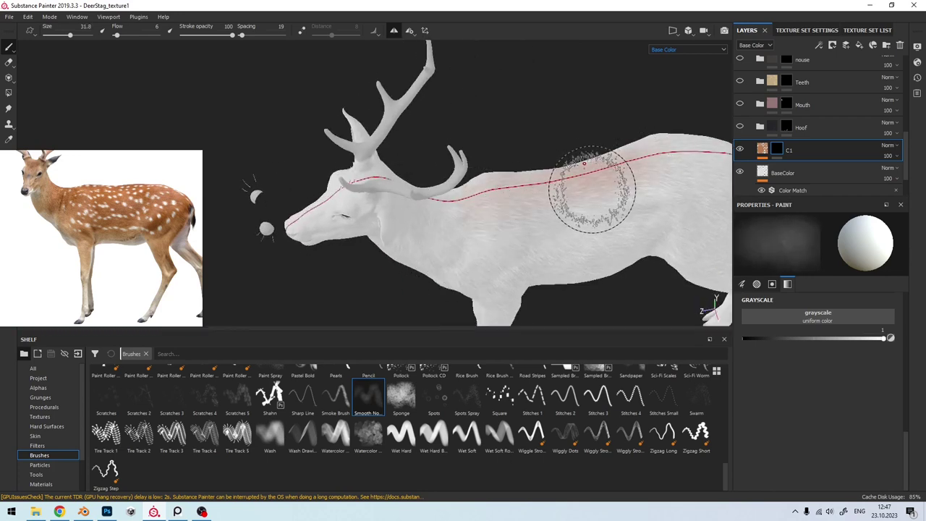
{"action": "left_click_drag", "start_coordinate": [584, 164], "coordinate": [506, 234], "text": "alt"}
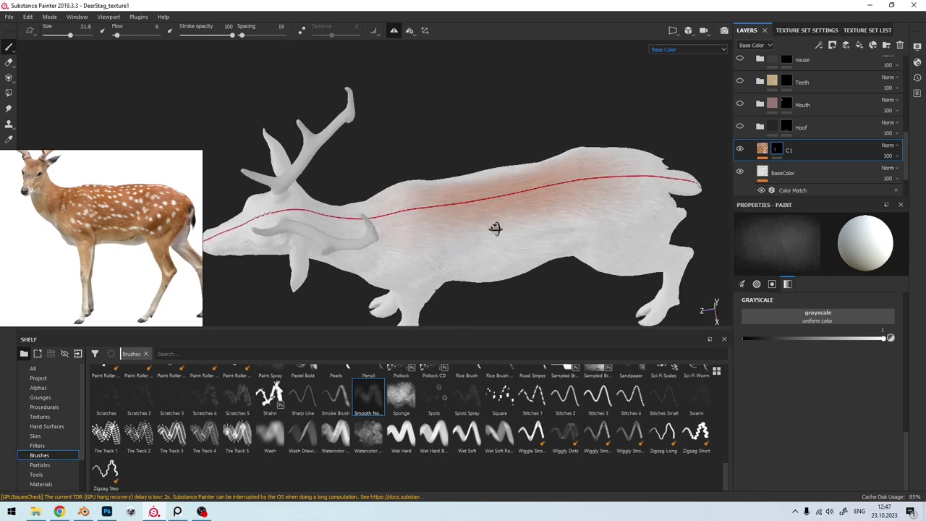
{"action": "scroll", "coordinate": [452, 237], "scroll_direction": "up", "scroll_amount": 2}
{"action": "left_click_drag", "start_coordinate": [393, 227], "coordinate": [444, 232]}
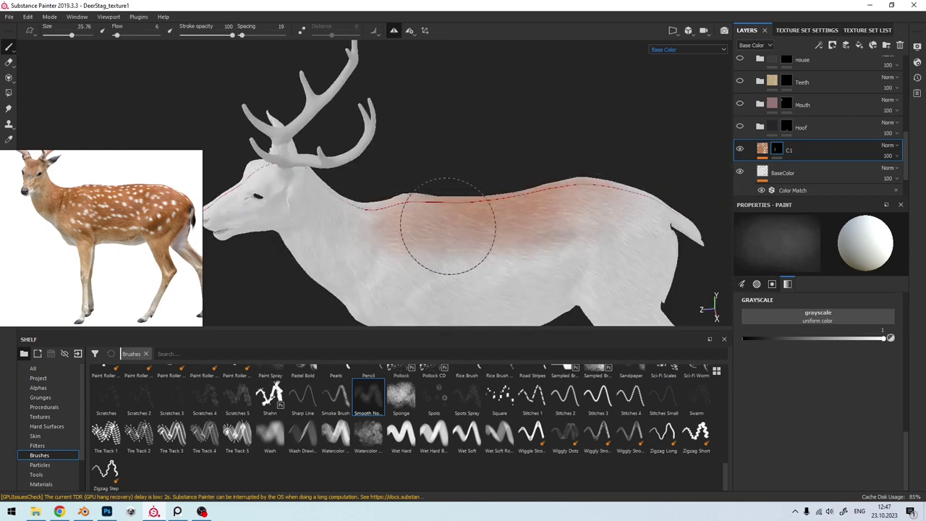
{"action": "mouse_move", "coordinate": [382, 285]}
{"action": "left_mouse_down", "text": "alt"}
{"action": "mouse_move", "coordinate": [434, 263]}
{"action": "mouse_move", "coordinate": [408, 259]}
{"action": "left_mouse_up", "text": "alt"}
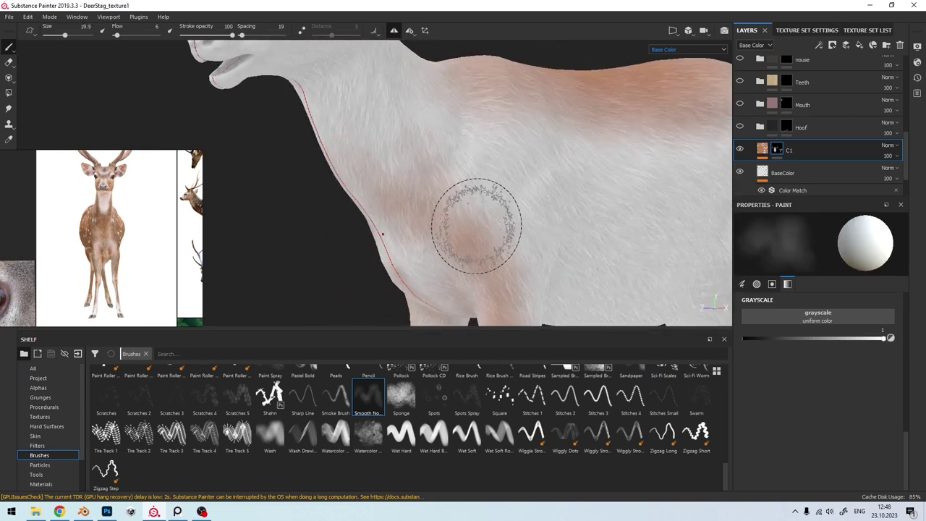
Step: Blend the brown across the chest, flank and belly, keeping the underside pale
{"action": "mouse_move", "coordinate": [475, 217]}
{"action": "middle_mouse_down", "text": "alt"}
{"action": "mouse_move", "coordinate": [481, 199]}
{"action": "mouse_move", "coordinate": [457, 171]}
{"action": "middle_mouse_up", "text": "alt"}
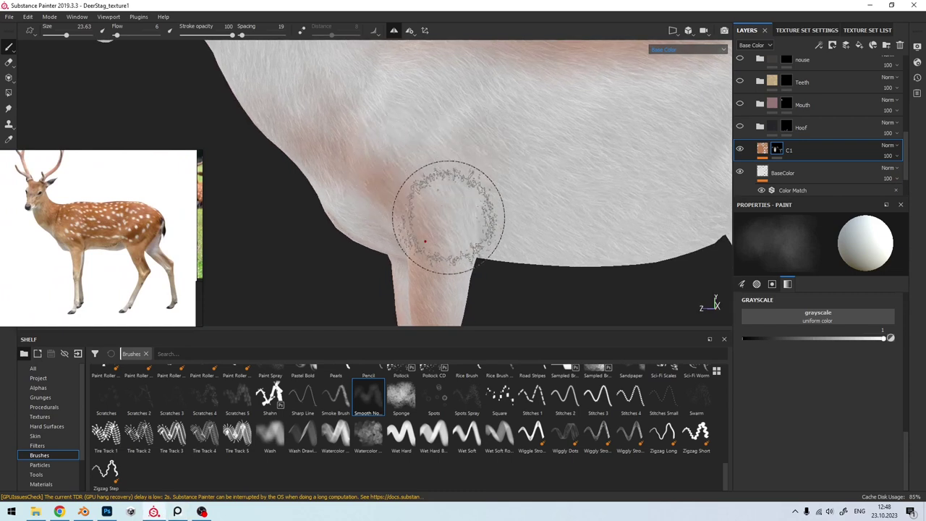
{"action": "left_click_drag", "start_coordinate": [444, 217], "coordinate": [388, 183], "text": "alt"}
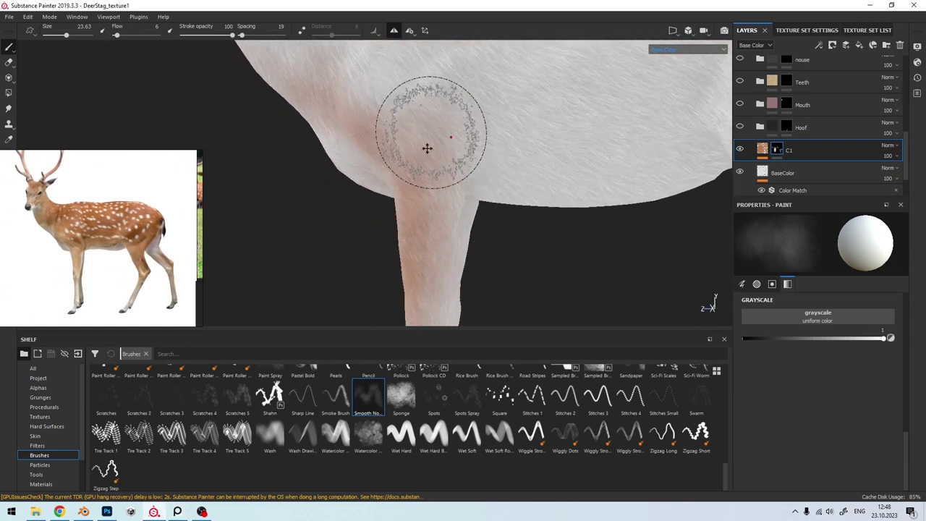
{"action": "left_click_drag", "start_coordinate": [426, 149], "coordinate": [497, 210], "text": "alt"}
{"action": "left_click_drag", "start_coordinate": [441, 185], "coordinate": [594, 201], "text": "alt"}
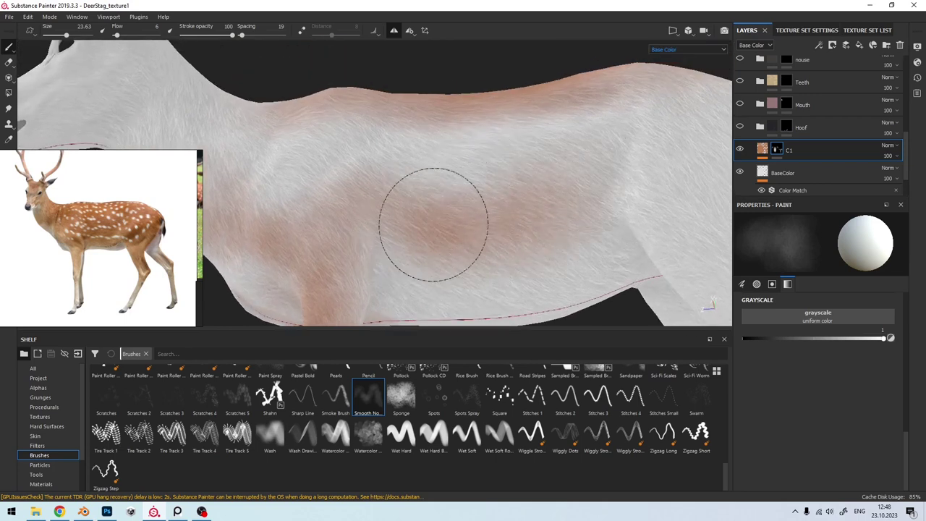
{"action": "left_click_drag", "start_coordinate": [341, 182], "coordinate": [429, 221], "text": "alt"}
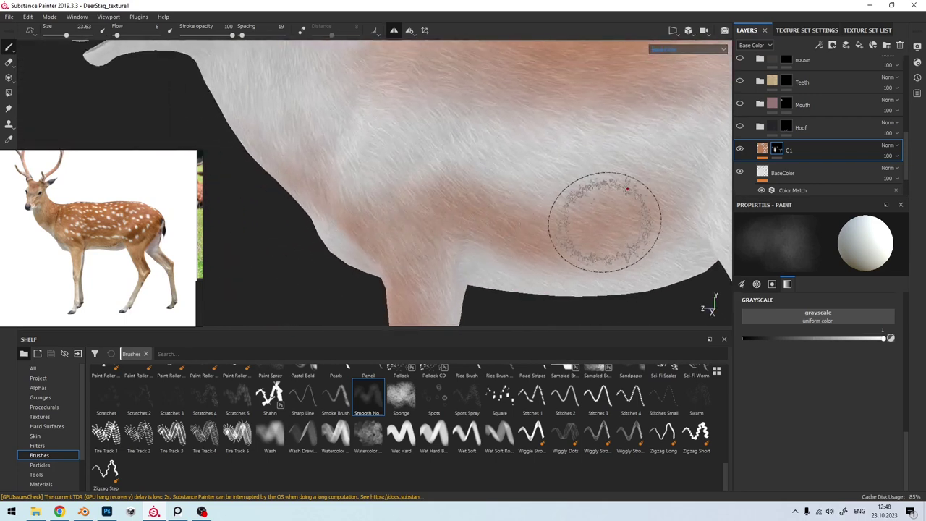
{"action": "mouse_move", "coordinate": [600, 217]}
{"action": "left_mouse_down", "text": "alt"}
{"action": "mouse_move", "coordinate": [438, 155]}
{"action": "mouse_move", "coordinate": [547, 186]}
{"action": "mouse_move", "coordinate": [557, 217]}
{"action": "left_mouse_up", "text": "alt"}
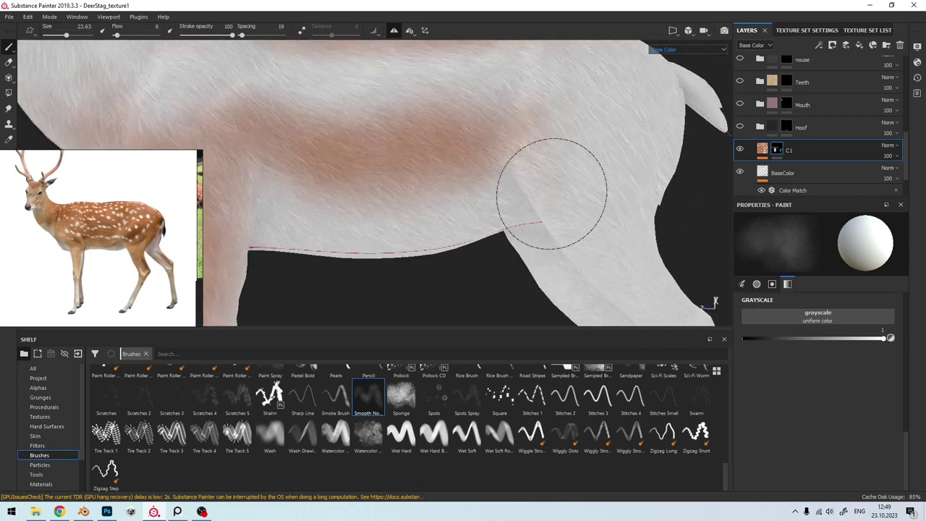
{"action": "mouse_move", "coordinate": [578, 207]}
{"action": "left_mouse_down", "text": "alt"}
{"action": "mouse_move", "coordinate": [604, 211]}
{"action": "mouse_move", "coordinate": [456, 209]}
{"action": "mouse_move", "coordinate": [451, 224]}
{"action": "mouse_move", "coordinate": [425, 192]}
{"action": "left_mouse_up", "text": "alt"}
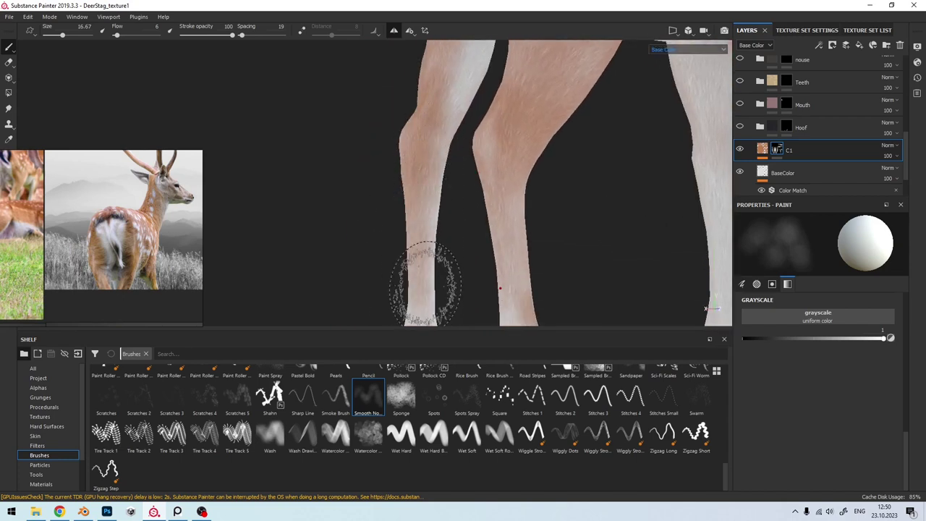
Step: Paint brown down the outer front and back legs, leaving inner sides pale
{"action": "left_click_drag", "start_coordinate": [425, 284], "coordinate": [544, 286], "text": "alt"}
{"action": "mouse_move", "coordinate": [529, 129]}
{"action": "left_mouse_down", "text": "alt"}
{"action": "mouse_move", "coordinate": [490, 244]}
{"action": "mouse_move", "coordinate": [660, 242]}
{"action": "mouse_move", "coordinate": [470, 213]}
{"action": "left_mouse_up", "text": "alt"}
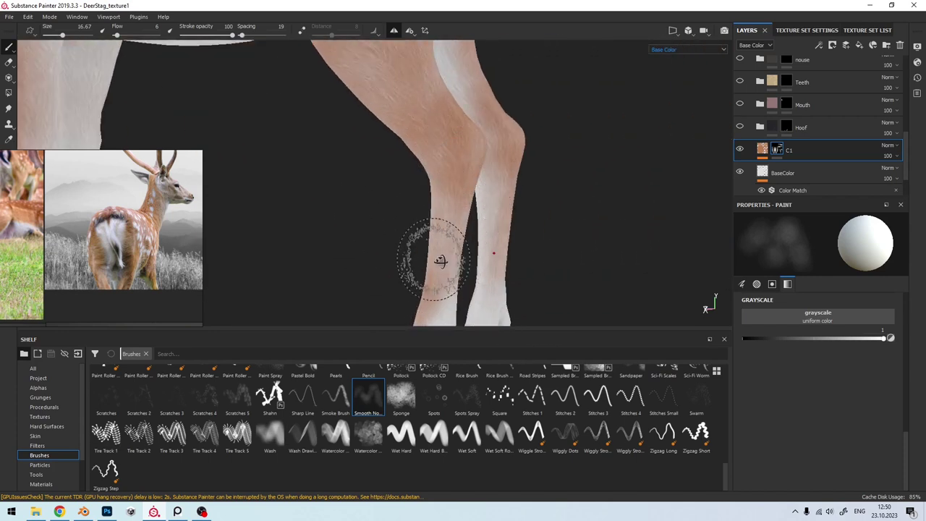
{"action": "mouse_move", "coordinate": [440, 261]}
{"action": "left_mouse_down", "text": "alt"}
{"action": "mouse_move", "coordinate": [682, 300]}
{"action": "mouse_move", "coordinate": [442, 251]}
{"action": "left_mouse_up", "text": "alt"}
{"action": "left_click_drag", "start_coordinate": [420, 284], "coordinate": [491, 253], "text": "alt"}
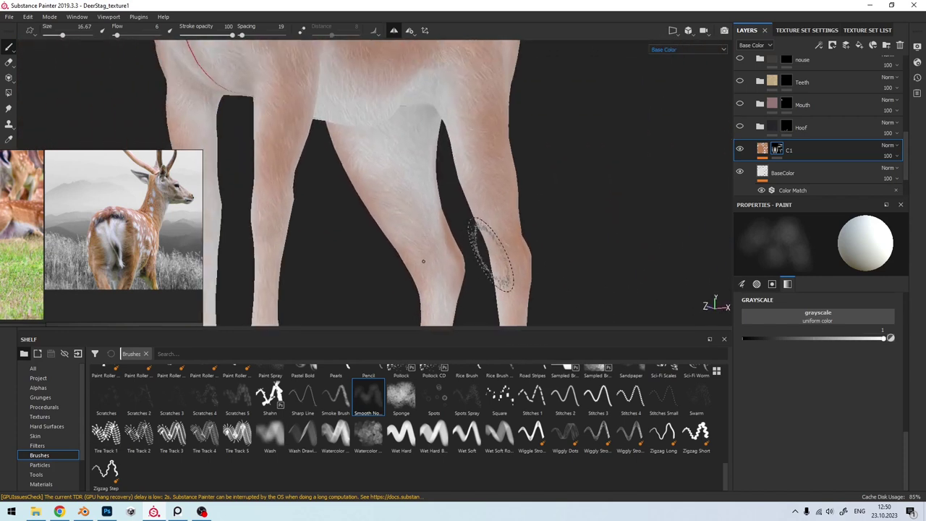
{"action": "left_click_drag", "start_coordinate": [439, 239], "coordinate": [224, 268], "text": "alt"}
{"action": "left_click_drag", "start_coordinate": [465, 228], "coordinate": [310, 207], "text": "alt"}
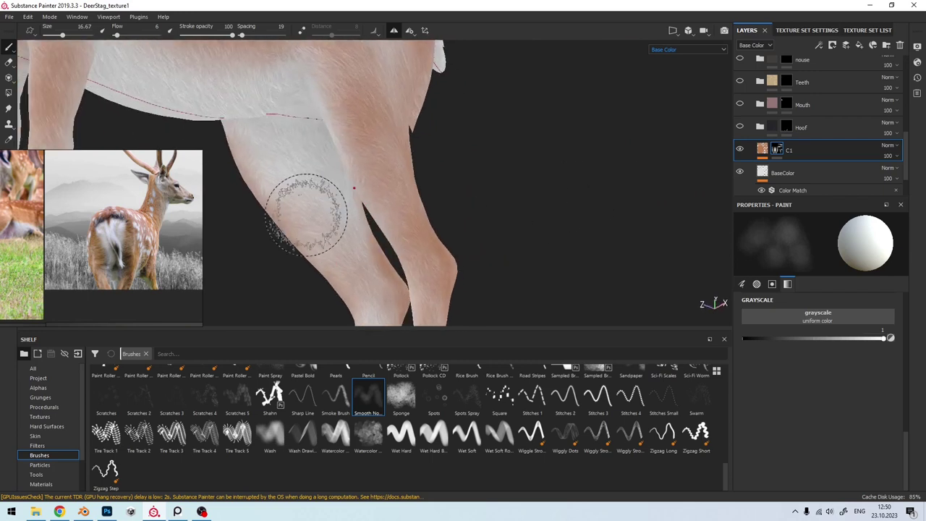
{"action": "left_click_drag", "start_coordinate": [387, 274], "coordinate": [445, 163], "text": "alt"}
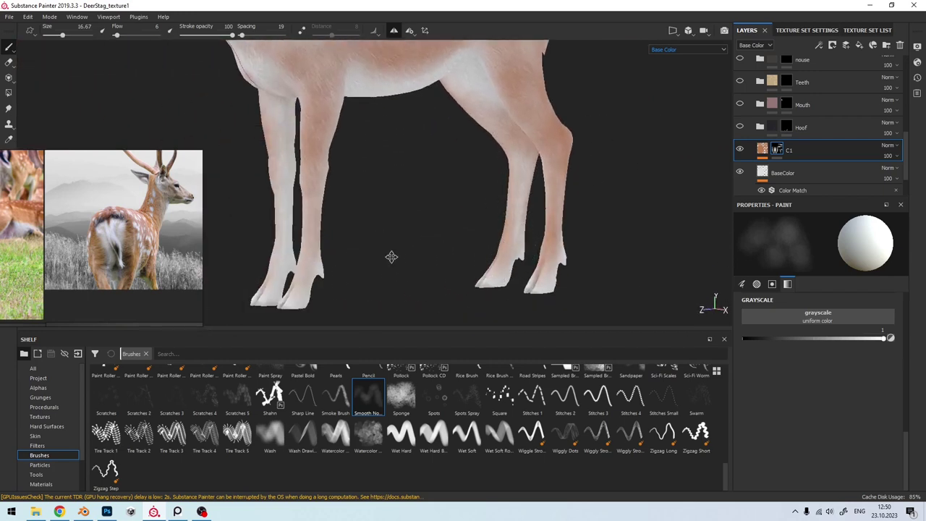
Step: Extend the brown toward the hooves on several legs, ending on the full side view
{"action": "scroll", "coordinate": [393, 258], "scroll_direction": "up", "scroll_amount": 5}
{"action": "left_click_drag", "start_coordinate": [368, 224], "coordinate": [496, 248], "text": "alt"}
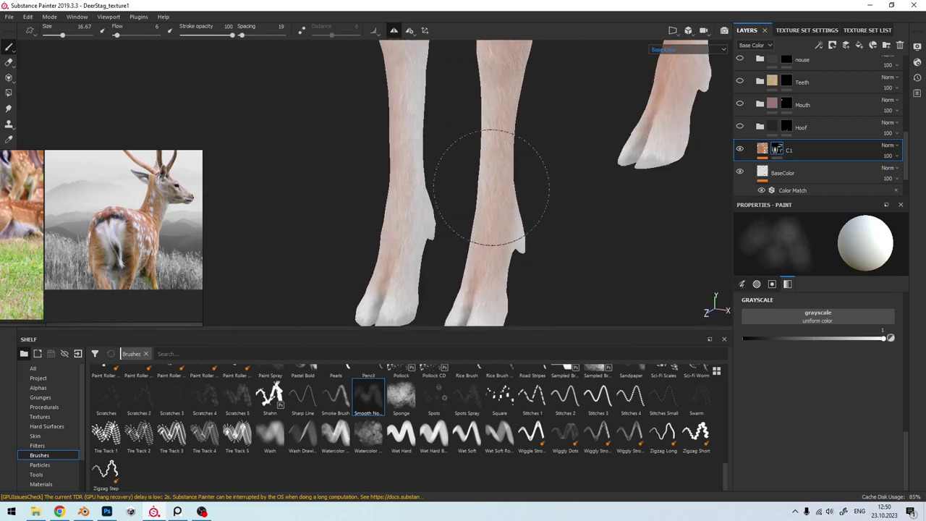
{"action": "left_click_drag", "start_coordinate": [486, 186], "coordinate": [554, 279], "text": "alt"}
{"action": "mouse_move", "coordinate": [466, 238]}
{"action": "left_mouse_down", "text": "alt"}
{"action": "mouse_move", "coordinate": [480, 265]}
{"action": "mouse_move", "coordinate": [465, 120]}
{"action": "left_mouse_up", "text": "alt"}
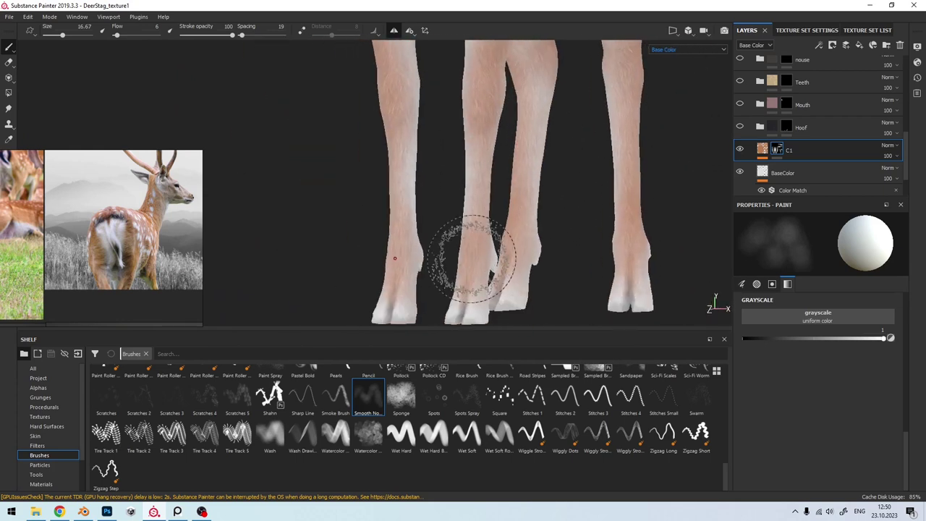
{"action": "scroll", "coordinate": [471, 271], "scroll_direction": "down", "scroll_amount": 2}
{"action": "scroll", "coordinate": [490, 271], "scroll_direction": "down", "scroll_amount": 3}
{"action": "scroll", "coordinate": [389, 217], "scroll_direction": "down", "scroll_amount": 2}
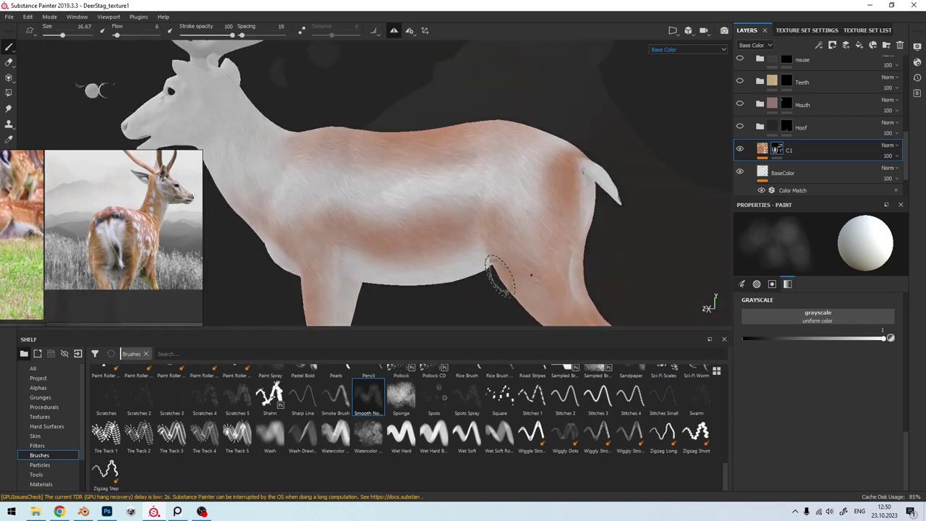
{"action": "scroll", "coordinate": [433, 257], "scroll_direction": "up", "scroll_amount": 3}
Step: Frame the head, neck and underside of the jaw, shrinking the brush for the throat
{"action": "left_click_drag", "start_coordinate": [434, 239], "coordinate": [423, 217], "text": "alt"}
{"action": "scroll", "coordinate": [116, 207], "scroll_direction": "down", "scroll_amount": 1}
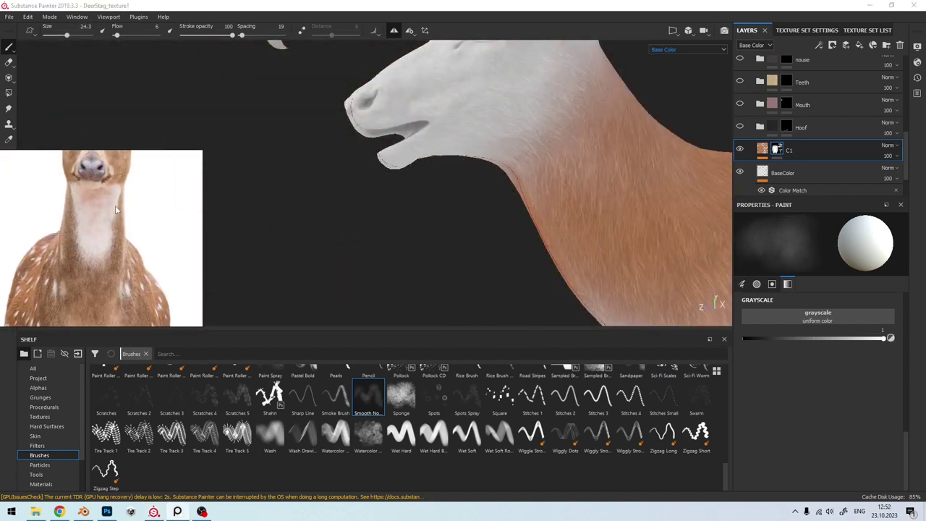
{"action": "scroll", "coordinate": [134, 217], "scroll_direction": "down", "scroll_amount": 2}
{"action": "scroll", "coordinate": [138, 221], "scroll_direction": "down", "scroll_amount": 2}
{"action": "scroll", "coordinate": [145, 225], "scroll_direction": "up", "scroll_amount": 1}
{"action": "scroll", "coordinate": [146, 225], "scroll_direction": "up", "scroll_amount": 2}
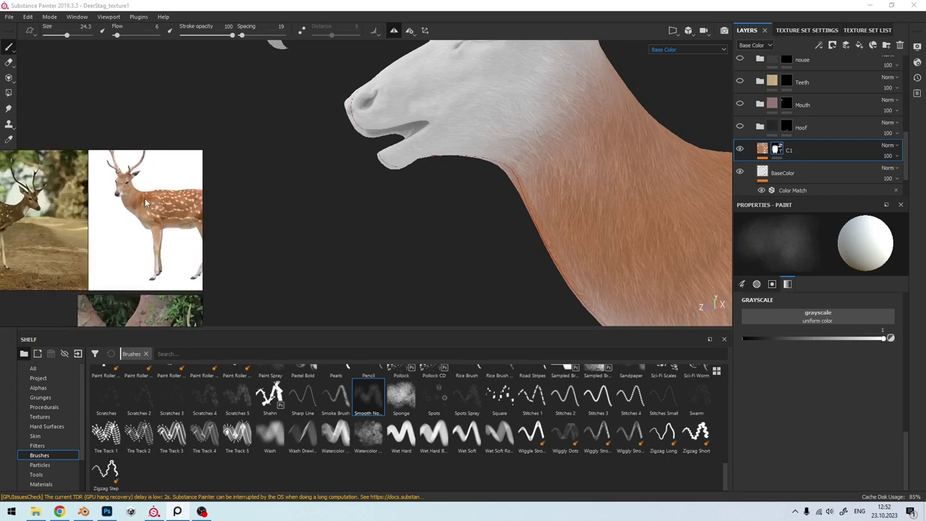
{"action": "scroll", "coordinate": [146, 225], "scroll_direction": "up", "scroll_amount": 2}
{"action": "left_click_drag", "start_coordinate": [428, 244], "coordinate": [673, 177], "text": "alt"}
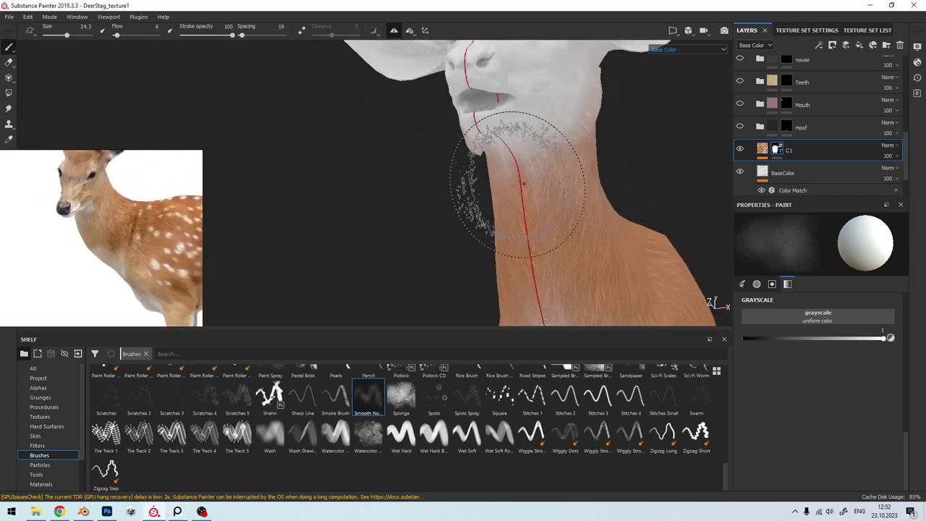
{"action": "left_click_drag", "start_coordinate": [517, 207], "coordinate": [476, 176], "text": "alt"}
{"action": "right_click_drag", "start_coordinate": [537, 155], "coordinate": [539, 171], "text": "ctrl"}
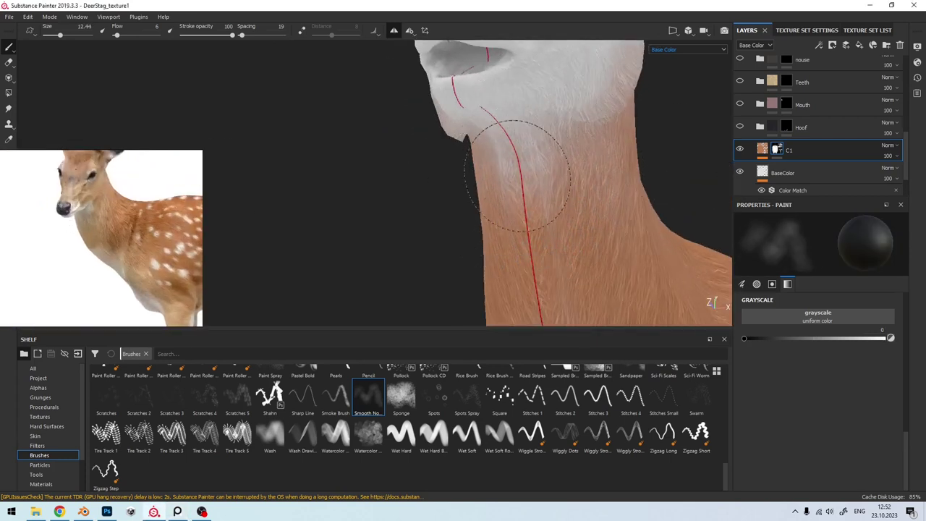
Step: Switch the mask to reveal and paint brown onto the jaw and cheek, brush down to 8.95
{"action": "left_click_drag", "start_coordinate": [547, 176], "coordinate": [517, 211], "text": "alt"}
{"action": "key", "text": "x"}
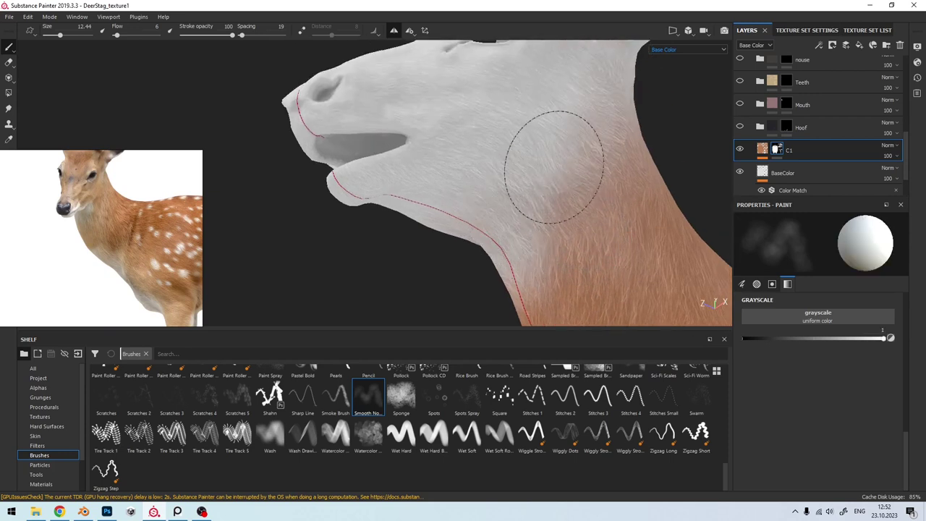
{"action": "mouse_move", "coordinate": [414, 118]}
{"action": "left_mouse_down"}
{"action": "mouse_move", "coordinate": [446, 155]}
{"action": "mouse_move", "coordinate": [483, 129]}
{"action": "left_mouse_up"}
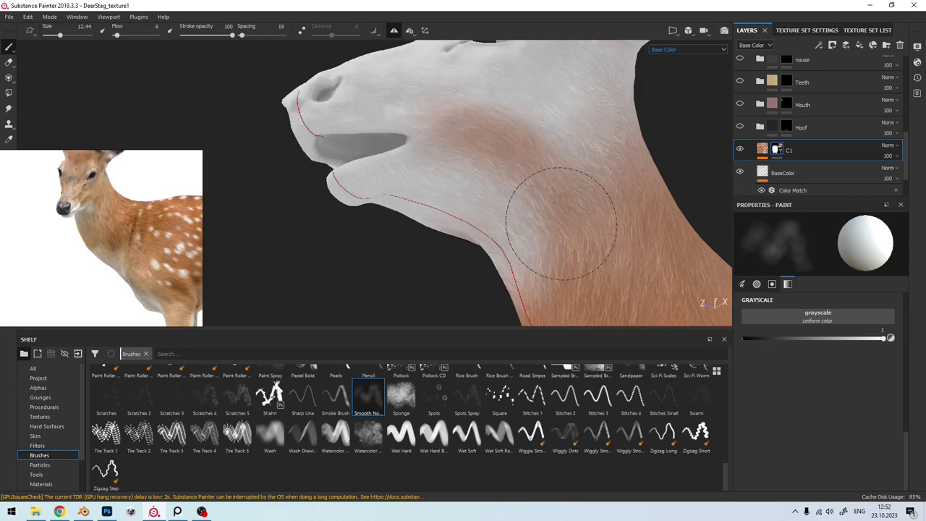
{"action": "left_click_drag", "start_coordinate": [561, 224], "coordinate": [533, 186], "text": "alt"}
{"action": "right_click_drag", "start_coordinate": [533, 186], "coordinate": [519, 201], "text": "ctrl"}
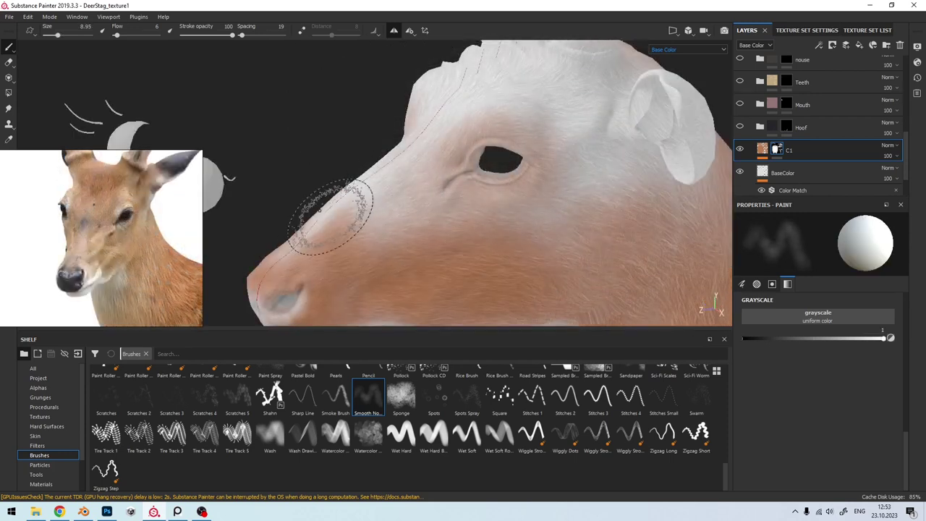
Step: Paint brown fur along the top of the muzzle on C1's mask
{"action": "left_click_drag", "start_coordinate": [326, 210], "coordinate": [325, 241], "text": "alt"}
{"action": "key", "text": "x"}
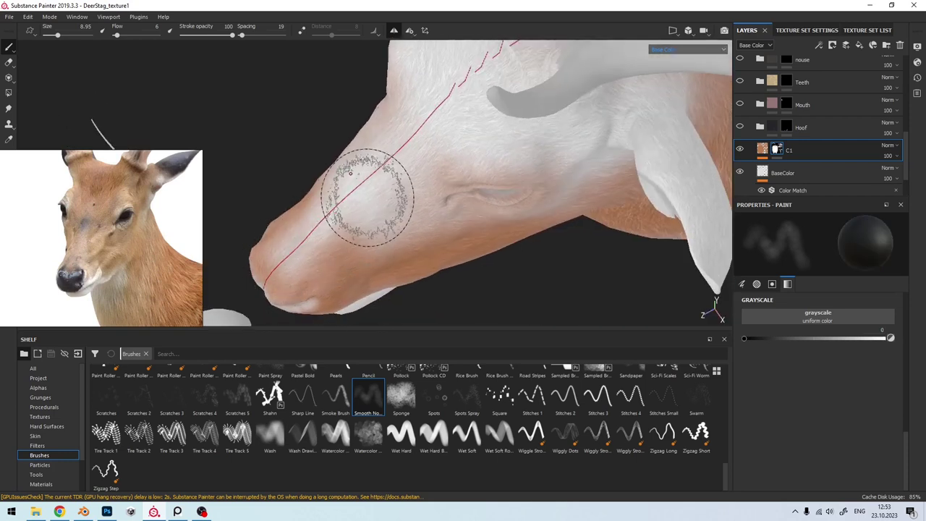
{"action": "key", "text": "x"}
{"action": "mouse_move", "coordinate": [382, 155]}
{"action": "left_mouse_down"}
{"action": "mouse_move", "coordinate": [409, 114]}
{"action": "mouse_move", "coordinate": [448, 127]}
{"action": "mouse_move", "coordinate": [436, 148]}
{"action": "mouse_move", "coordinate": [426, 134]}
{"action": "mouse_move", "coordinate": [356, 202]}
{"action": "mouse_move", "coordinate": [330, 299]}
{"action": "mouse_move", "coordinate": [471, 155]}
{"action": "left_mouse_up"}
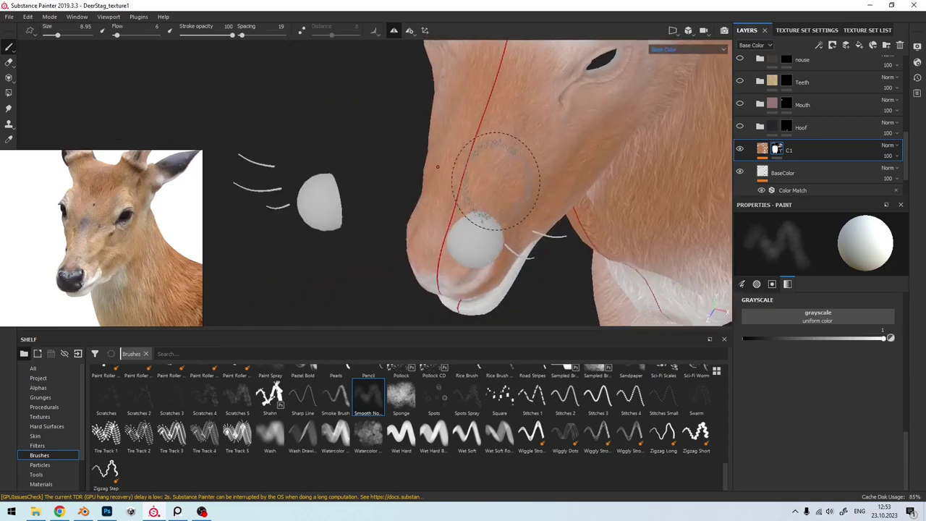
{"action": "key", "text": "x"}
{"action": "mouse_move", "coordinate": [455, 269]}
{"action": "left_mouse_down", "text": "alt"}
{"action": "mouse_move", "coordinate": [459, 227]}
{"action": "mouse_move", "coordinate": [547, 166]}
{"action": "left_mouse_up", "text": "alt"}
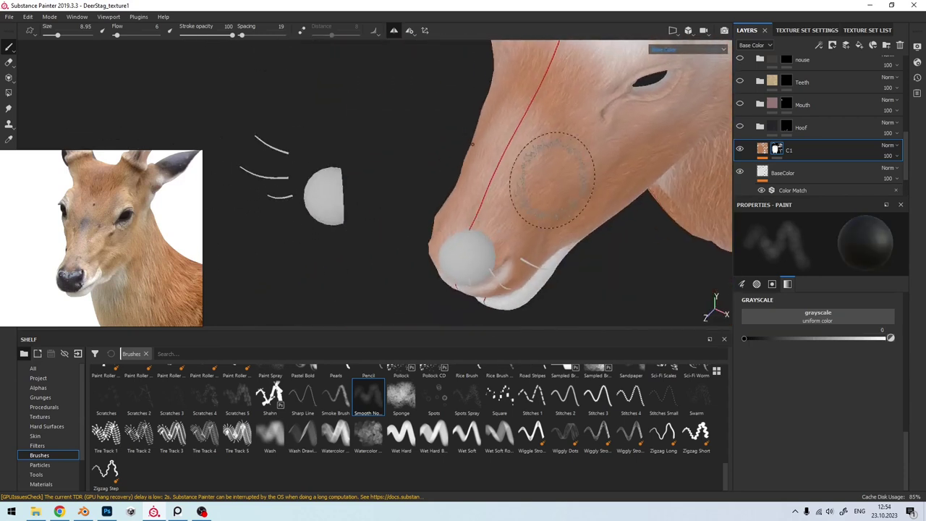
{"action": "key", "text": "x"}
Step: Shrink the brush and work the mask around the cheek and eye in side profile
{"action": "mouse_move", "coordinate": [540, 133]}
{"action": "left_mouse_down", "text": "alt"}
{"action": "mouse_move", "coordinate": [471, 201]}
{"action": "mouse_move", "coordinate": [523, 200]}
{"action": "mouse_move", "coordinate": [452, 239]}
{"action": "left_mouse_up", "text": "alt"}
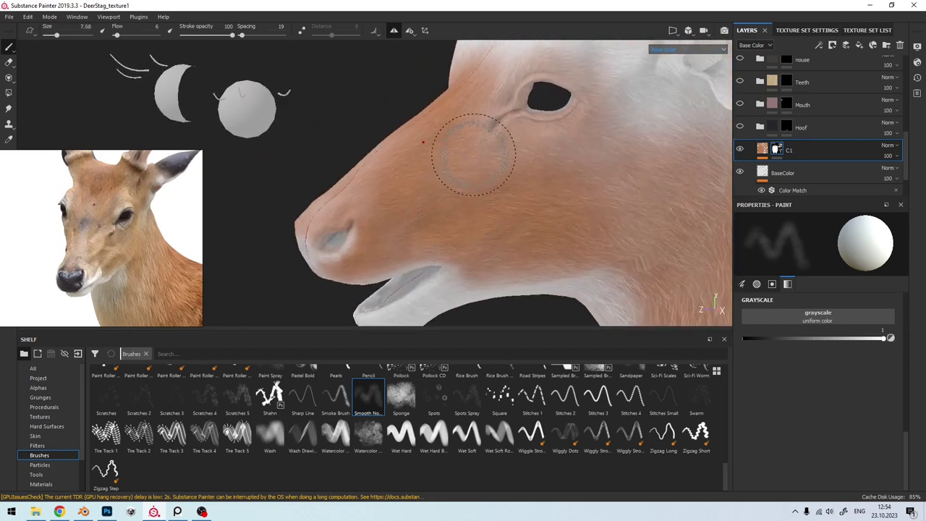
{"action": "key", "text": "bracketleft"}
{"action": "key", "text": "x"}
{"action": "scroll", "coordinate": [446, 152], "scroll_direction": "up", "scroll_amount": 3}
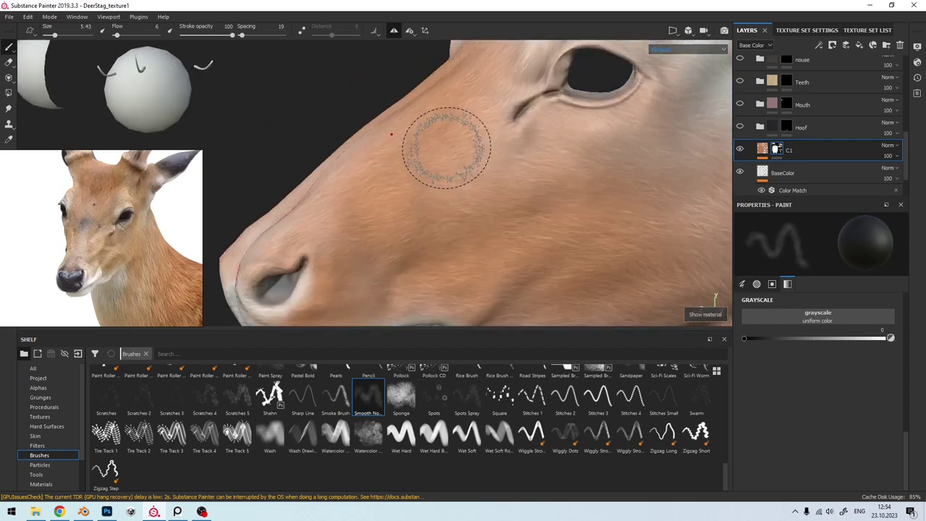
{"action": "left_click_drag", "start_coordinate": [446, 155], "coordinate": [492, 161], "text": "alt"}
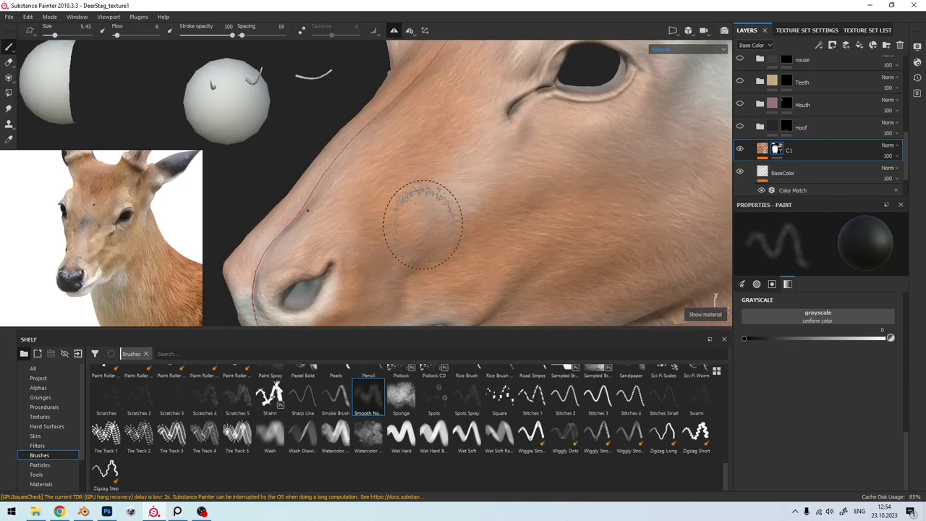
{"action": "key", "text": "x"}
{"action": "key", "text": "x"}
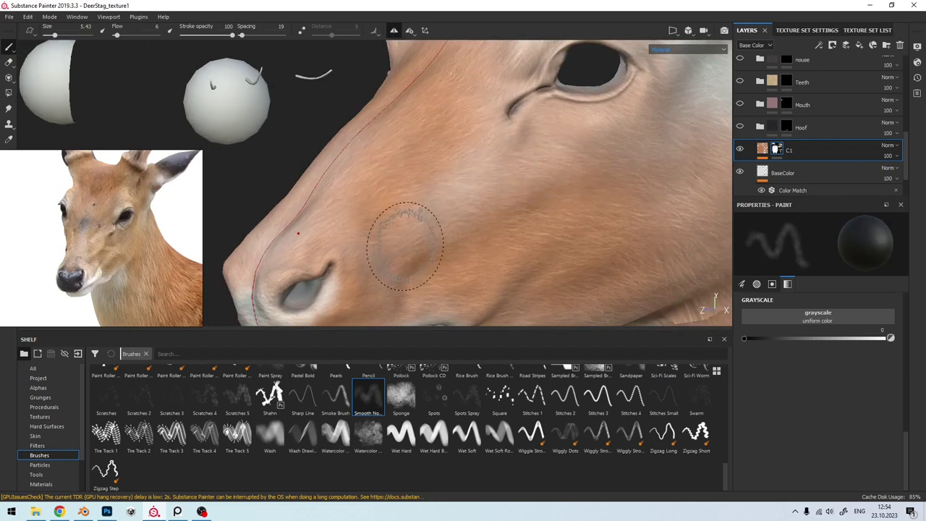
{"action": "key", "text": "x"}
Step: Mask out brown below the eye to leave a pale ring, brush down to 6.74
{"action": "scroll", "coordinate": [512, 124], "scroll_direction": "down", "scroll_amount": 3}
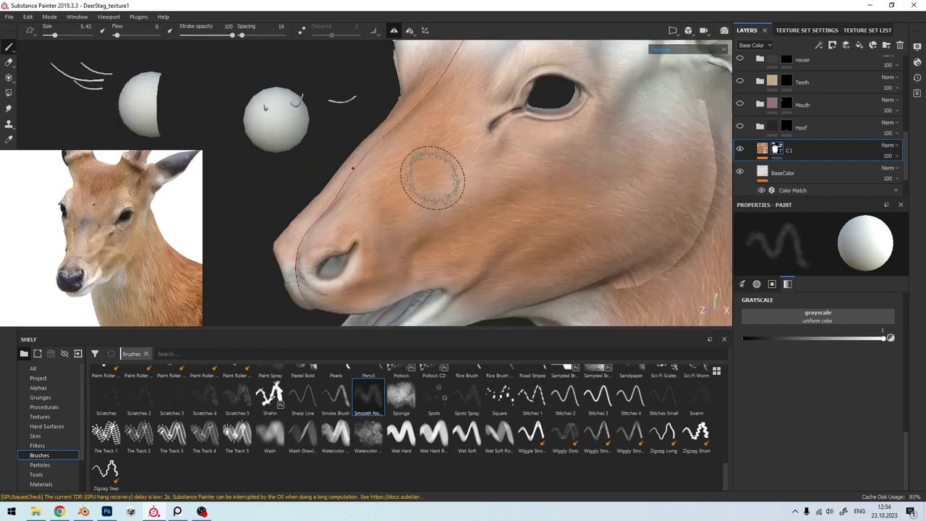
{"action": "mouse_move", "coordinate": [507, 130]}
{"action": "left_mouse_down", "text": "alt"}
{"action": "mouse_move", "coordinate": [431, 204]}
{"action": "mouse_move", "coordinate": [454, 231]}
{"action": "left_mouse_up", "text": "alt"}
{"action": "key", "text": "x"}
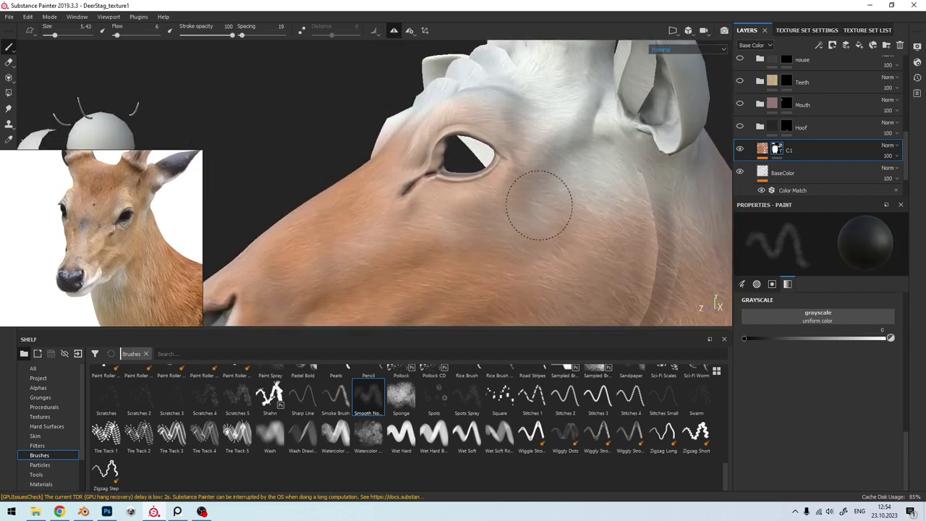
{"action": "mouse_move", "coordinate": [496, 211]}
{"action": "left_mouse_down"}
{"action": "mouse_move", "coordinate": [451, 207]}
{"action": "mouse_move", "coordinate": [434, 189]}
{"action": "left_mouse_up"}
{"action": "key", "text": "x"}
{"action": "key", "text": "x"}
{"action": "right_click_drag", "start_coordinate": [434, 190], "coordinate": [405, 178], "text": "alt"}
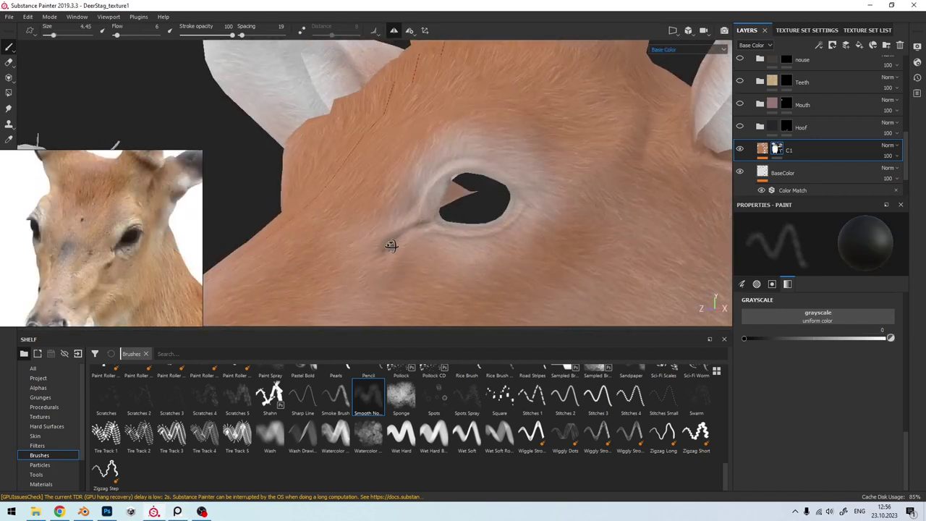
{"action": "left_click_drag", "start_coordinate": [393, 176], "coordinate": [409, 169], "text": "alt"}
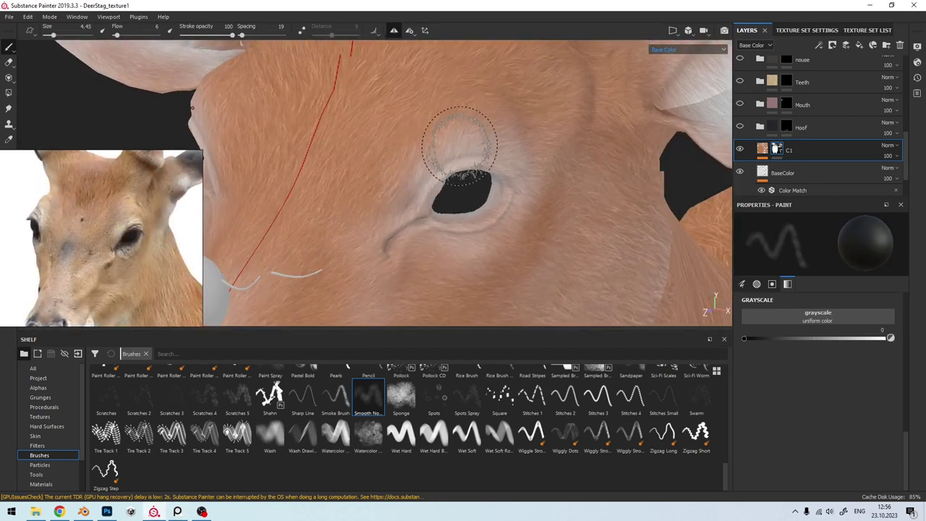
{"action": "key", "text": "x"}
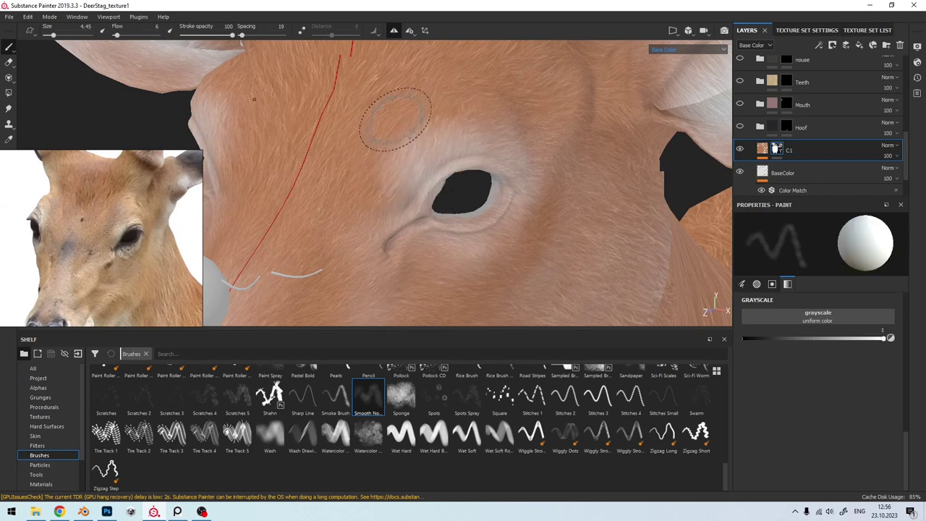
{"action": "left_click_drag", "start_coordinate": [383, 221], "coordinate": [463, 174], "text": "alt"}
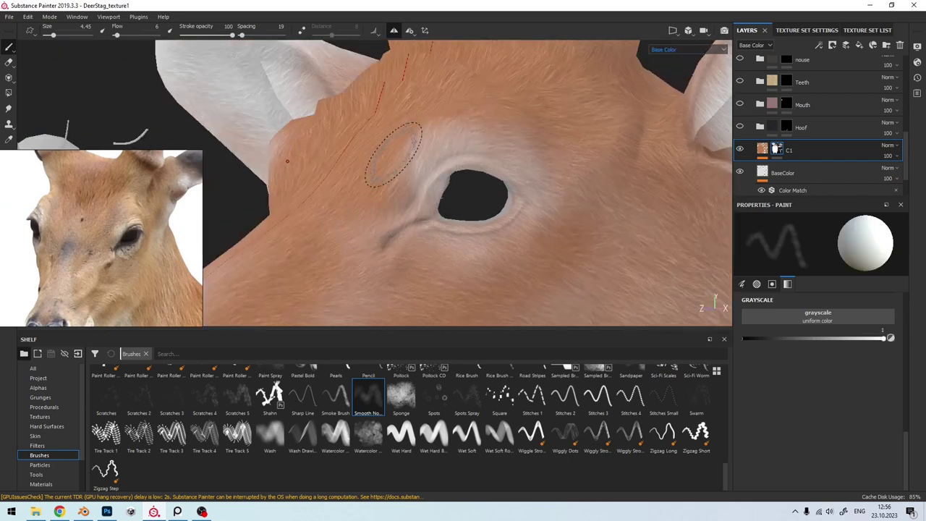
Step: Set the mask brush to hide brown and move from the face to the front legs
{"action": "key", "text": "x"}
{"action": "left_click_drag", "start_coordinate": [541, 166], "coordinate": [583, 204], "text": "alt"}
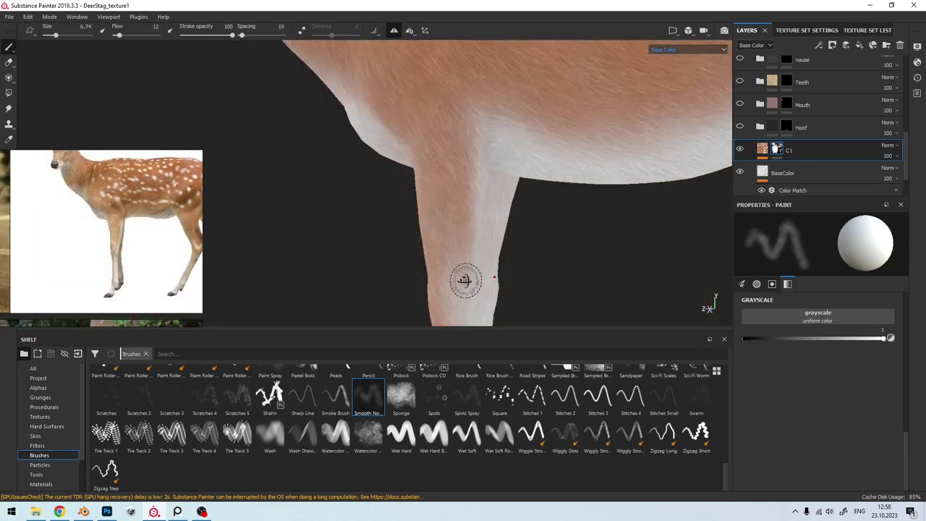
{"action": "mouse_move", "coordinate": [465, 280]}
{"action": "left_mouse_down", "text": "alt"}
{"action": "mouse_move", "coordinate": [443, 273]}
{"action": "mouse_move", "coordinate": [459, 250]}
{"action": "left_mouse_up", "text": "alt"}
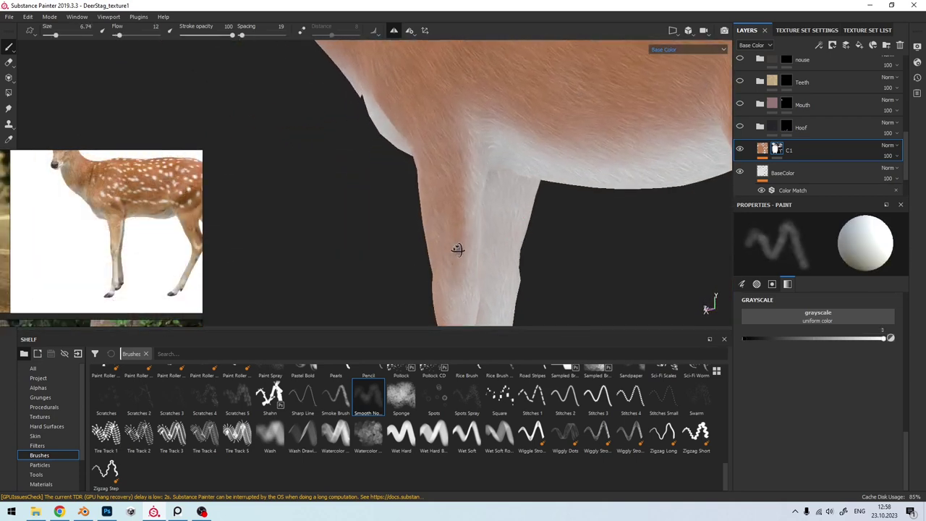
{"action": "right_click_drag", "start_coordinate": [436, 234], "coordinate": [451, 265], "text": "ctrl"}
{"action": "mouse_move", "coordinate": [451, 265]}
{"action": "left_mouse_down", "text": "alt"}
{"action": "mouse_move", "coordinate": [481, 282]}
{"action": "mouse_move", "coordinate": [436, 130]}
{"action": "left_mouse_up", "text": "alt"}
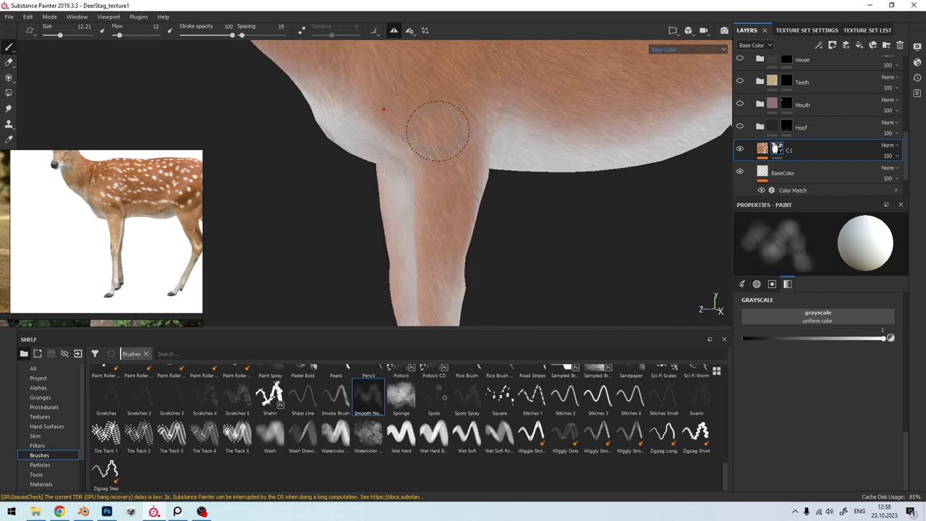
{"action": "left_click_drag", "start_coordinate": [443, 224], "coordinate": [526, 244], "text": "alt"}
{"action": "middle_click_drag", "start_coordinate": [492, 230], "coordinate": [471, 186]}
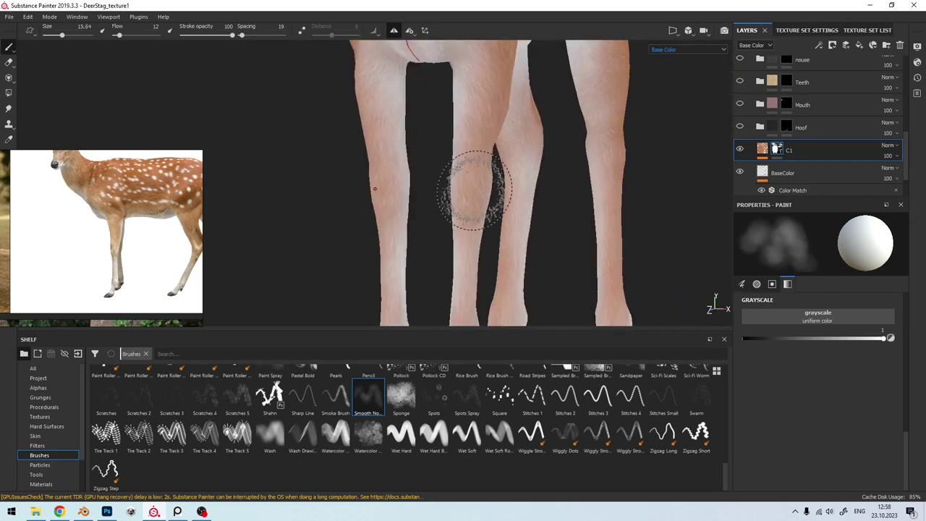
Step: Shrink the brush and blend the fur tones over the lower legs, knees and hooves
{"action": "key", "text": "bracketleft"}
{"action": "middle_click_drag", "start_coordinate": [466, 265], "coordinate": [458, 163]}
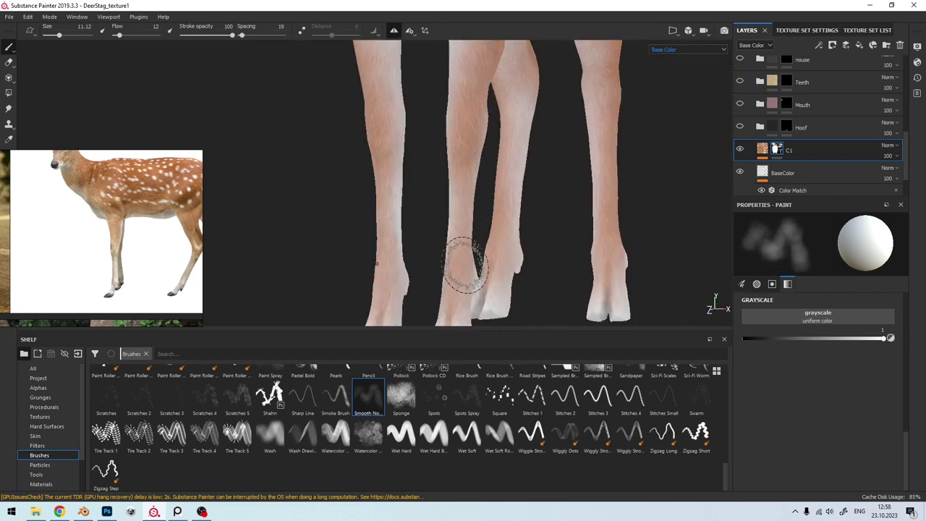
{"action": "middle_click_drag", "start_coordinate": [471, 265], "coordinate": [465, 252]}
{"action": "scroll", "coordinate": [466, 252], "scroll_direction": "up", "scroll_amount": 2}
{"action": "scroll", "coordinate": [450, 262], "scroll_direction": "up", "scroll_amount": 2}
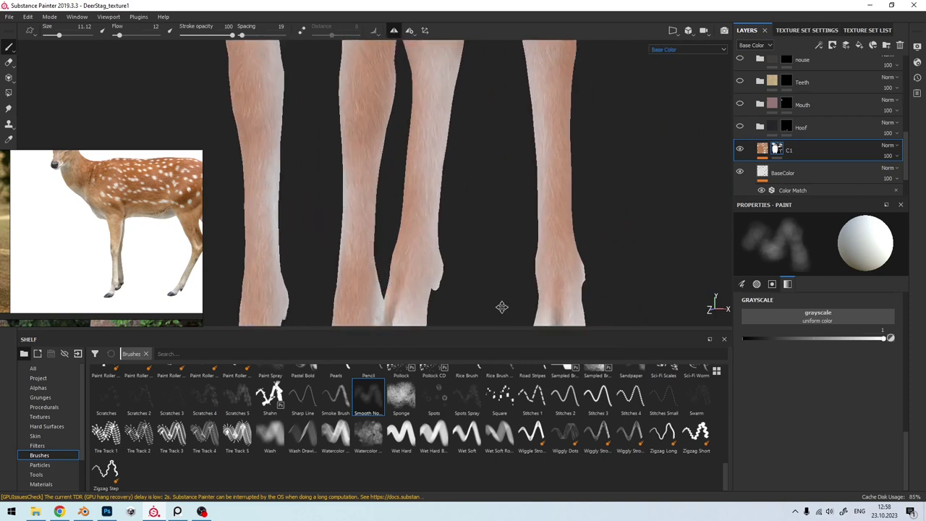
{"action": "left_click_drag", "start_coordinate": [548, 207], "coordinate": [545, 179], "text": "alt"}
{"action": "middle_click_drag", "start_coordinate": [545, 180], "coordinate": [514, 261]}
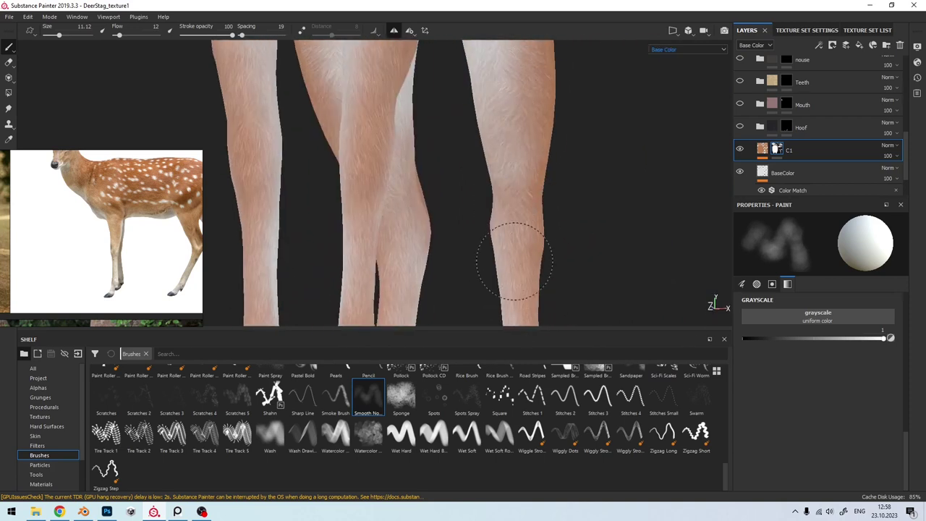
{"action": "scroll", "coordinate": [526, 288], "scroll_direction": "down", "scroll_amount": 3}
{"action": "scroll", "coordinate": [513, 193], "scroll_direction": "up", "scroll_amount": 3}
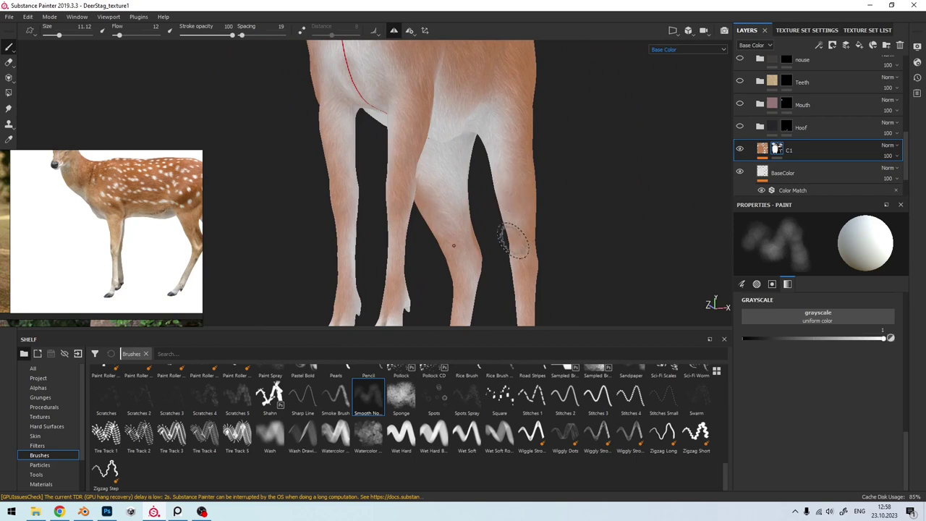
Step: Enlarge the brush to 26.57 and keep brown on the outer legs, inner legs and belly pale
{"action": "left_click_drag", "start_coordinate": [523, 271], "coordinate": [399, 269], "text": "alt"}
{"action": "scroll", "coordinate": [552, 263], "scroll_direction": "up", "scroll_amount": 1}
{"action": "scroll", "coordinate": [539, 212], "scroll_direction": "up", "scroll_amount": 2}
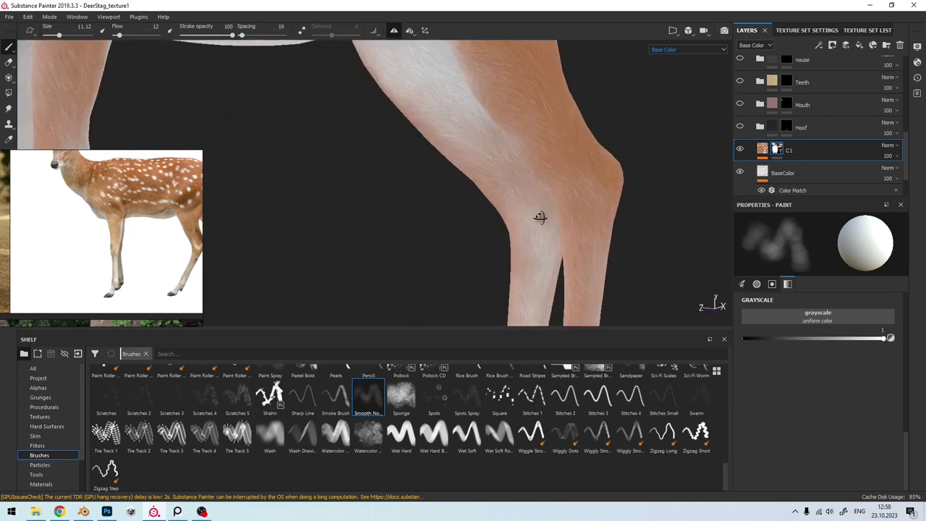
{"action": "scroll", "coordinate": [529, 166], "scroll_direction": "up", "scroll_amount": 1}
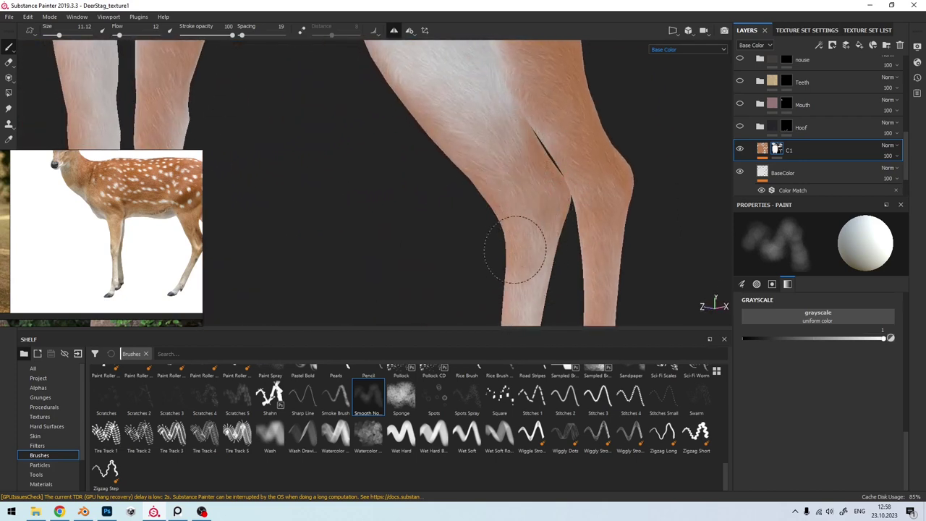
{"action": "scroll", "coordinate": [514, 249], "scroll_direction": "down", "scroll_amount": 3}
{"action": "mouse_move", "coordinate": [506, 269]}
{"action": "left_mouse_down", "text": "alt"}
{"action": "mouse_move", "coordinate": [496, 311]}
{"action": "mouse_move", "coordinate": [306, 238]}
{"action": "mouse_move", "coordinate": [415, 181]}
{"action": "left_mouse_up", "text": "alt"}
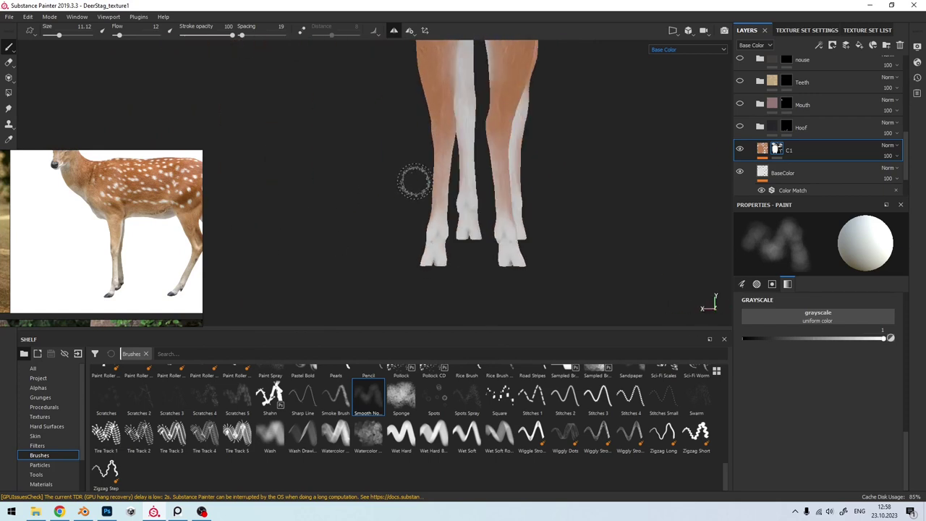
{"action": "scroll", "coordinate": [415, 181], "scroll_direction": "up", "scroll_amount": 2}
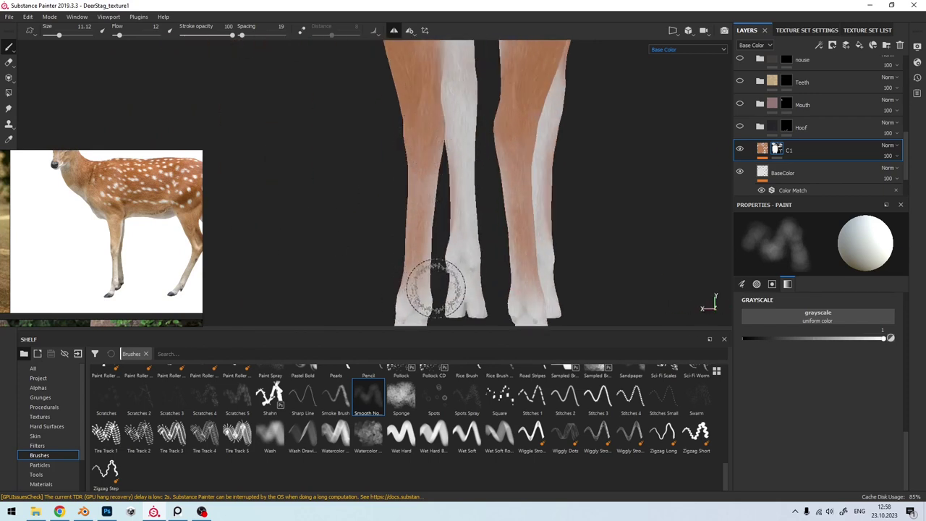
{"action": "left_click_drag", "start_coordinate": [434, 289], "coordinate": [579, 258], "text": "alt"}
{"action": "scroll", "coordinate": [427, 185], "scroll_direction": "down", "scroll_amount": 5}
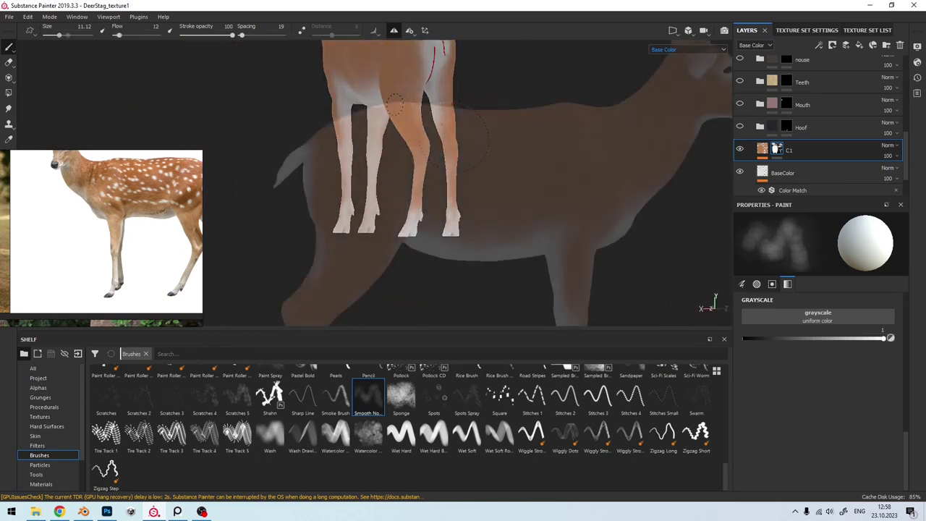
{"action": "left_click_drag", "start_coordinate": [427, 184], "coordinate": [476, 207], "text": "alt"}
{"action": "mouse_move", "coordinate": [276, 204]}
{"action": "left_mouse_down", "text": "alt"}
{"action": "mouse_move", "coordinate": [579, 209]}
{"action": "mouse_move", "coordinate": [352, 217]}
{"action": "mouse_move", "coordinate": [496, 214]}
{"action": "left_mouse_up", "text": "alt"}
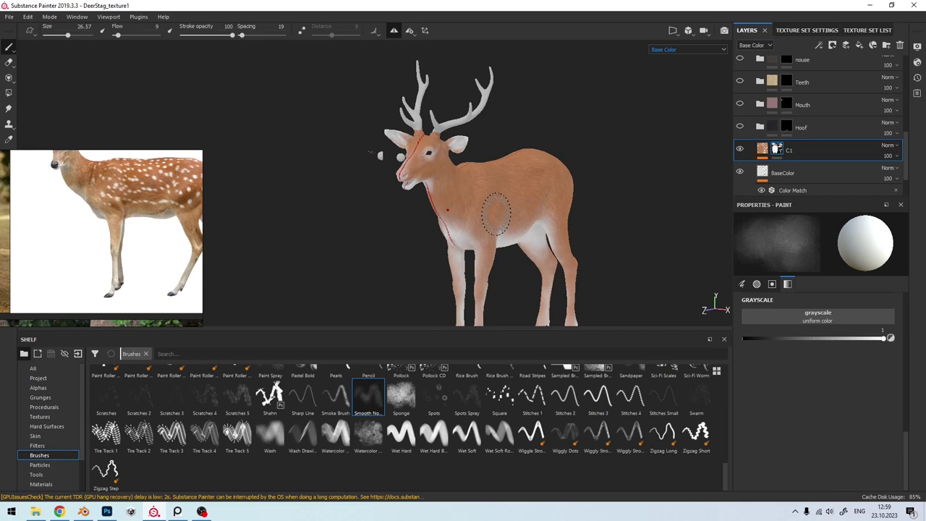
{"action": "mouse_move", "coordinate": [535, 257]}
{"action": "left_mouse_down", "text": "alt"}
{"action": "mouse_move", "coordinate": [383, 172]}
{"action": "mouse_move", "coordinate": [477, 200]}
{"action": "left_mouse_up", "text": "alt"}
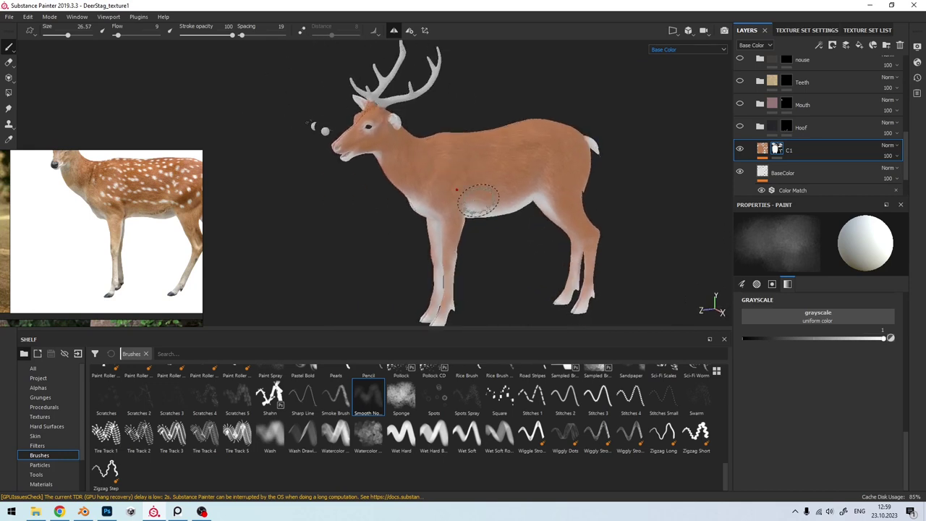
Step: Add a new fill layer named C2 with Multiply blending
{"action": "left_click", "coordinate": [859, 45]}
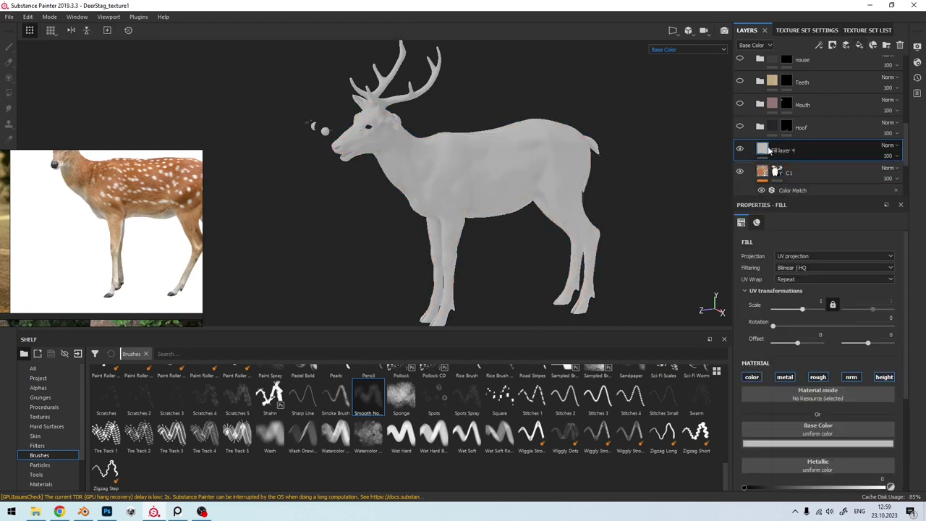
{"action": "mouse_move", "coordinate": [763, 149]}
{"action": "double_click", "coordinate": [781, 152]}
{"action": "type", "text": "C2"}
{"action": "left_click", "coordinate": [890, 146]}
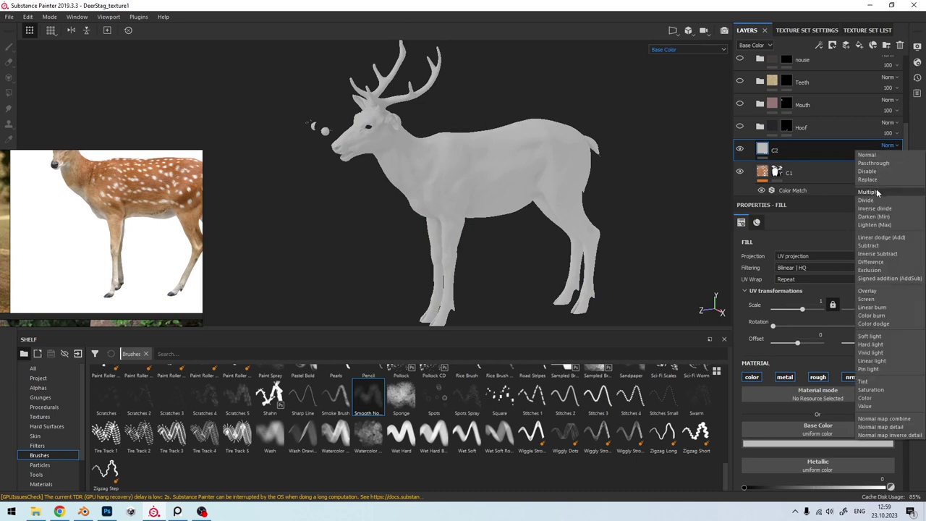
{"action": "left_click", "coordinate": [869, 192]}
{"action": "scroll", "coordinate": [572, 150], "scroll_direction": "up", "scroll_amount": 3}
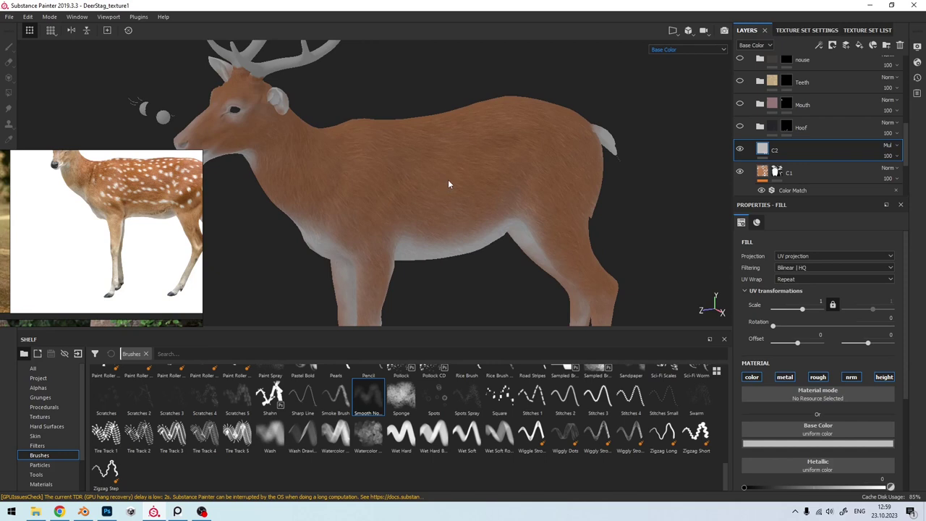
Step: Give C2 a warm beige-grey base colour and disable its metal channel
{"action": "left_click", "coordinate": [811, 443]}
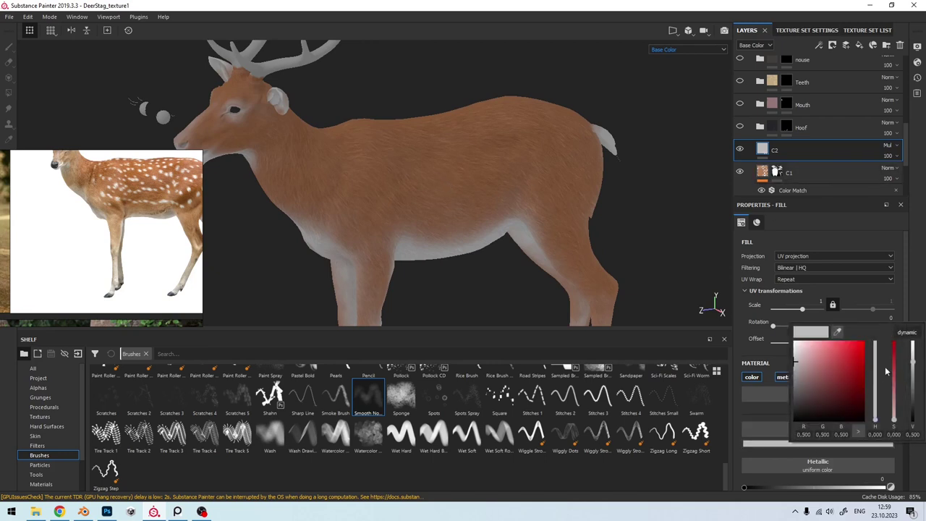
{"action": "left_click_drag", "start_coordinate": [876, 415], "coordinate": [875, 410]}
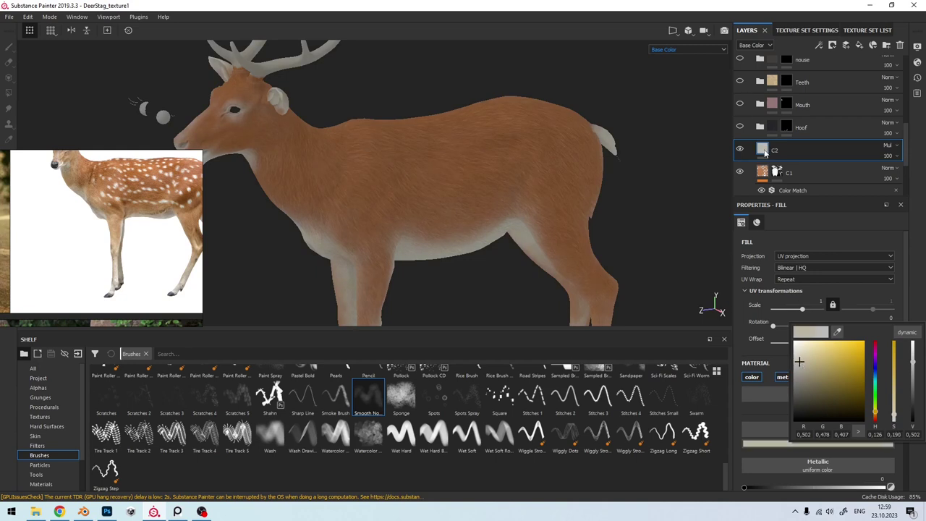
{"action": "left_click", "coordinate": [781, 382]}
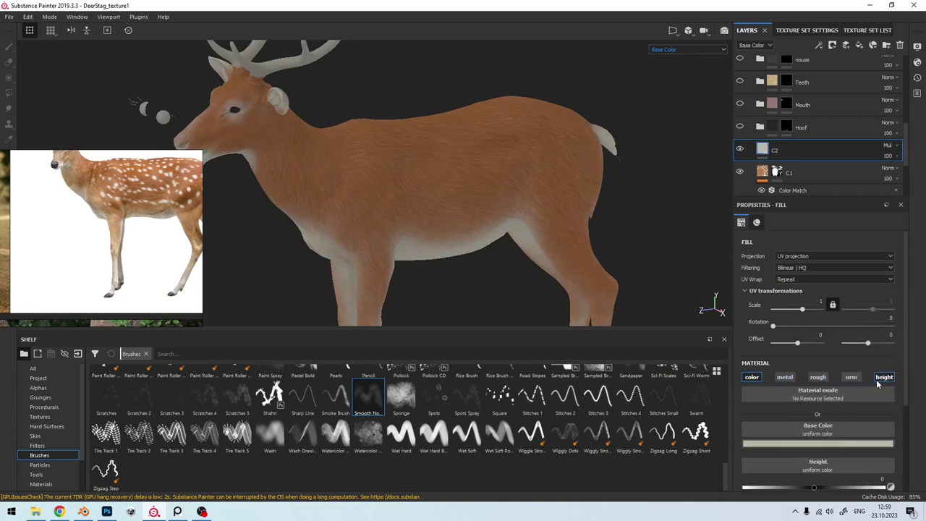
{"action": "right_click", "coordinate": [766, 148]}
Step: Give C2 a black mask and move it below C1 in the layer stack
{"action": "left_click", "coordinate": [789, 161]}
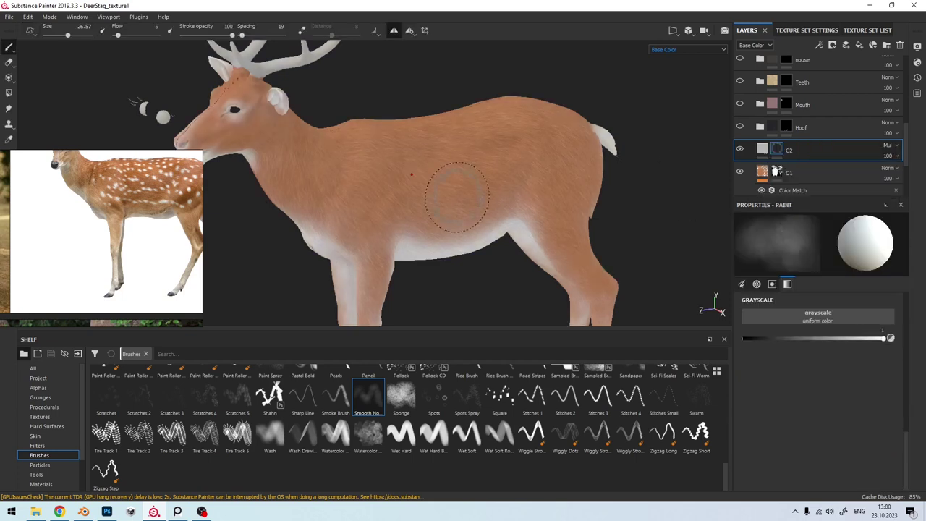
{"action": "scroll", "coordinate": [459, 196], "scroll_direction": "up", "scroll_amount": 5}
{"action": "scroll", "coordinate": [796, 161], "scroll_direction": "down", "scroll_amount": 1}
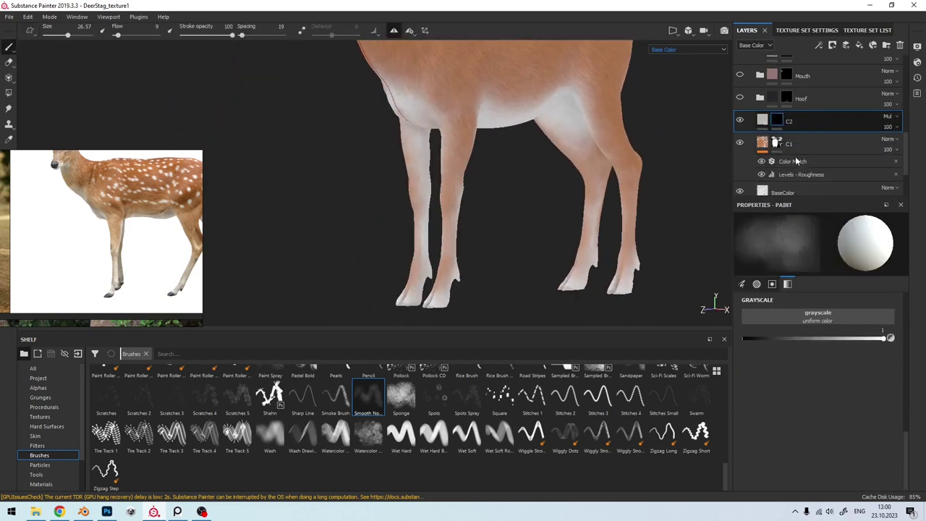
{"action": "left_click_drag", "start_coordinate": [792, 123], "coordinate": [792, 173]}
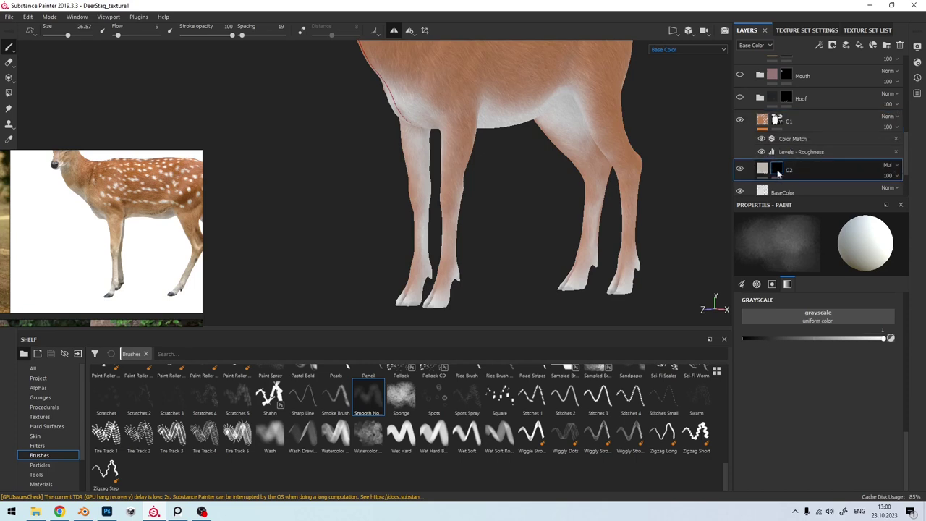
Step: Paint C2's mask with Smooth Noise across the body, belly and forelegs
{"action": "left_click_drag", "start_coordinate": [413, 123], "coordinate": [496, 176], "text": "alt"}
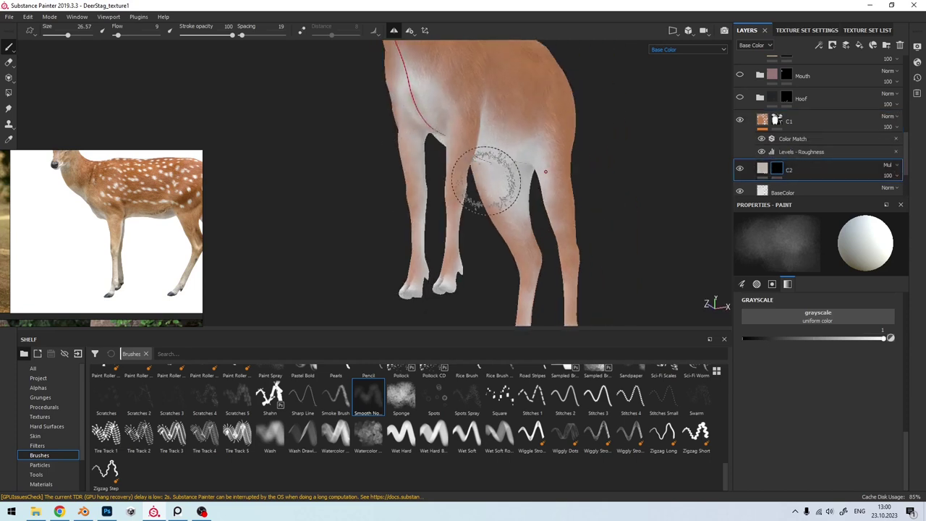
{"action": "mouse_move", "coordinate": [413, 92]}
{"action": "left_mouse_down", "text": "alt"}
{"action": "mouse_move", "coordinate": [345, 134]}
{"action": "mouse_move", "coordinate": [521, 181]}
{"action": "left_mouse_up", "text": "alt"}
{"action": "scroll", "coordinate": [410, 157], "scroll_direction": "up", "scroll_amount": 3}
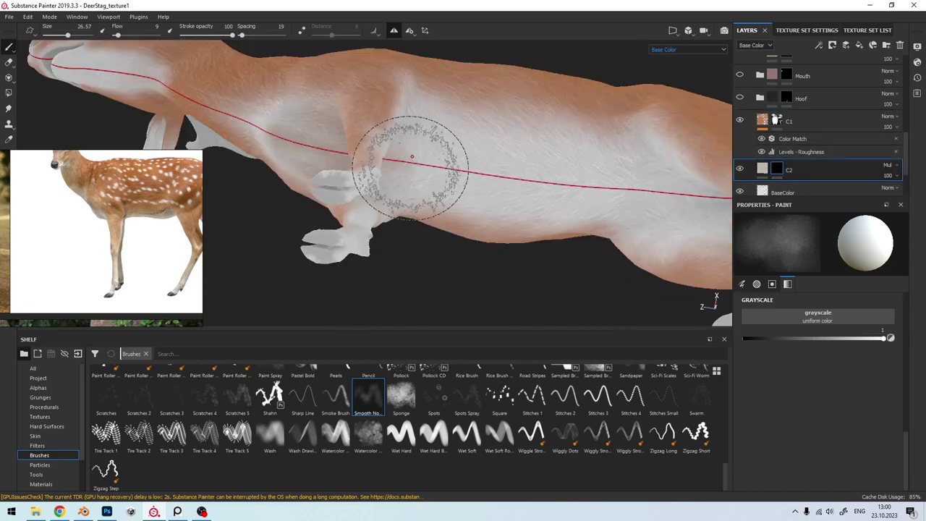
{"action": "mouse_move", "coordinate": [410, 157]}
{"action": "left_mouse_down", "text": "alt"}
{"action": "mouse_move", "coordinate": [521, 196]}
{"action": "mouse_move", "coordinate": [503, 209]}
{"action": "mouse_move", "coordinate": [600, 93]}
{"action": "mouse_move", "coordinate": [409, 107]}
{"action": "left_mouse_up", "text": "alt"}
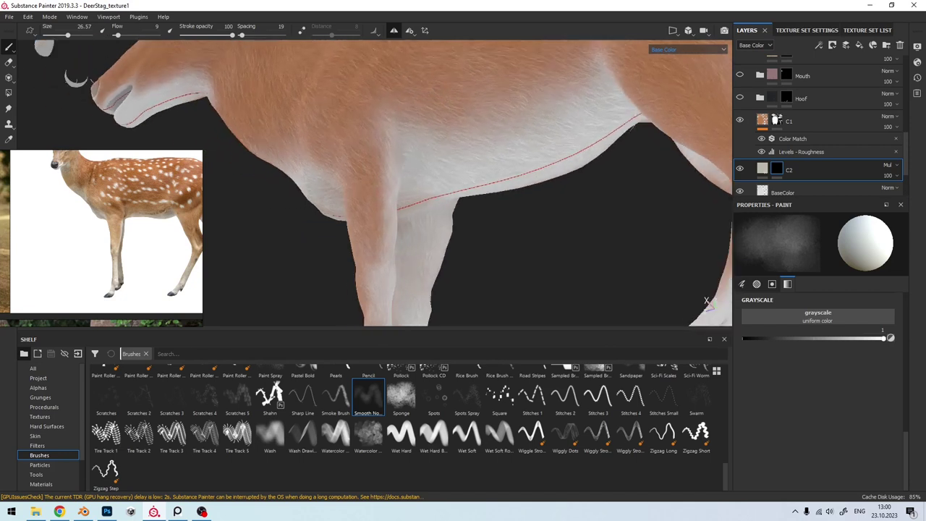
{"action": "left_click_drag", "start_coordinate": [407, 160], "coordinate": [569, 181], "text": "alt"}
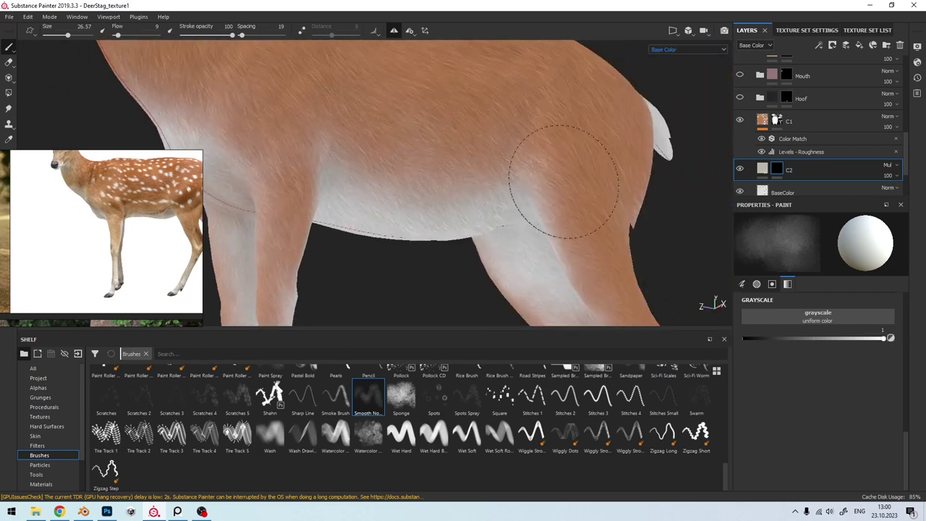
{"action": "scroll", "coordinate": [516, 196], "scroll_direction": "up", "scroll_amount": 2}
{"action": "left_click_drag", "start_coordinate": [453, 189], "coordinate": [422, 196], "text": "alt"}
{"action": "left_click_drag", "start_coordinate": [412, 123], "coordinate": [302, 194], "text": "alt"}
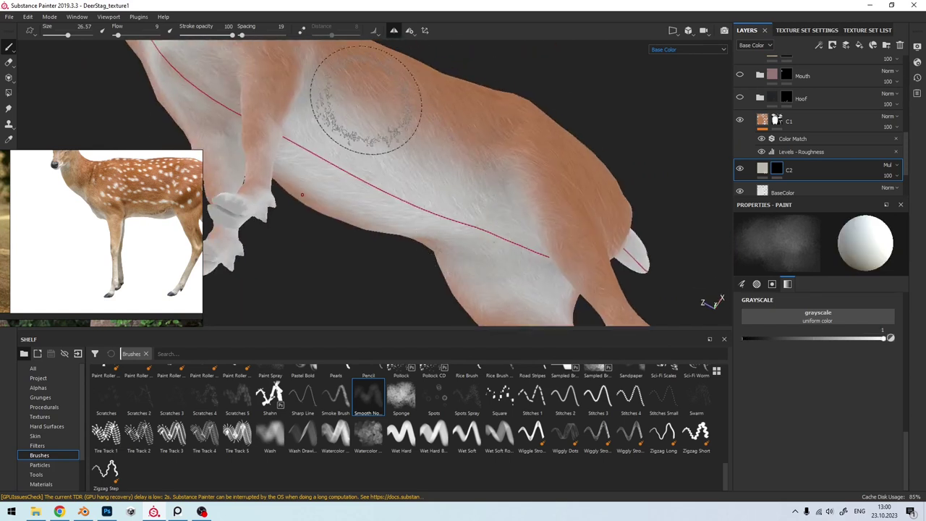
Step: Shrink the brush and paint C2's mask over the back, rump, legs and hooves
{"action": "mouse_move", "coordinate": [457, 188]}
{"action": "left_mouse_down", "text": "alt"}
{"action": "mouse_move", "coordinate": [413, 196]}
{"action": "mouse_move", "coordinate": [480, 186]}
{"action": "mouse_move", "coordinate": [419, 244]}
{"action": "mouse_move", "coordinate": [516, 193]}
{"action": "left_mouse_up", "text": "alt"}
{"action": "mouse_move", "coordinate": [510, 268]}
{"action": "left_mouse_down", "text": "alt"}
{"action": "mouse_move", "coordinate": [480, 196]}
{"action": "mouse_move", "coordinate": [585, 258]}
{"action": "left_mouse_up", "text": "alt"}
{"action": "right_click_drag", "start_coordinate": [615, 258], "coordinate": [584, 259], "text": "ctrl"}
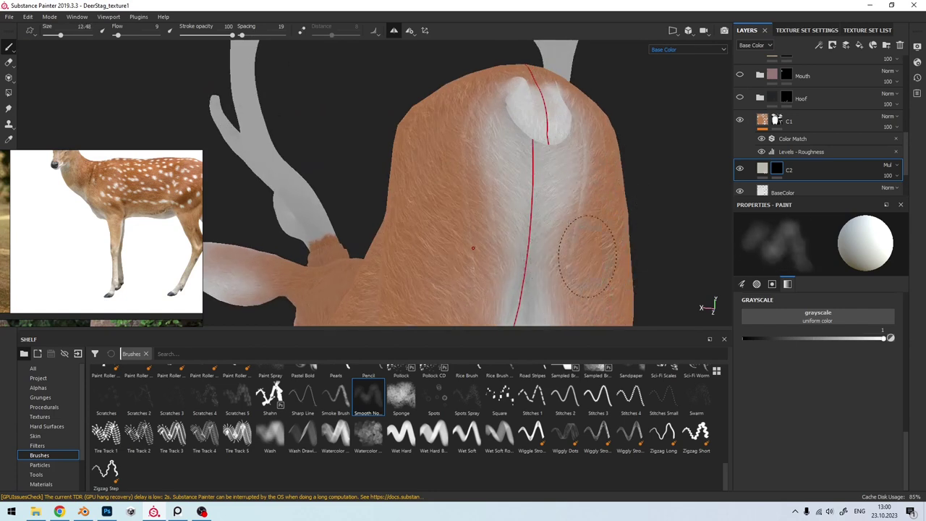
{"action": "mouse_move", "coordinate": [584, 258]}
{"action": "left_mouse_down", "text": "alt"}
{"action": "mouse_move", "coordinate": [440, 265]}
{"action": "mouse_move", "coordinate": [460, 278]}
{"action": "mouse_move", "coordinate": [440, 258]}
{"action": "mouse_move", "coordinate": [471, 193]}
{"action": "mouse_move", "coordinate": [428, 141]}
{"action": "mouse_move", "coordinate": [477, 200]}
{"action": "left_mouse_up", "text": "alt"}
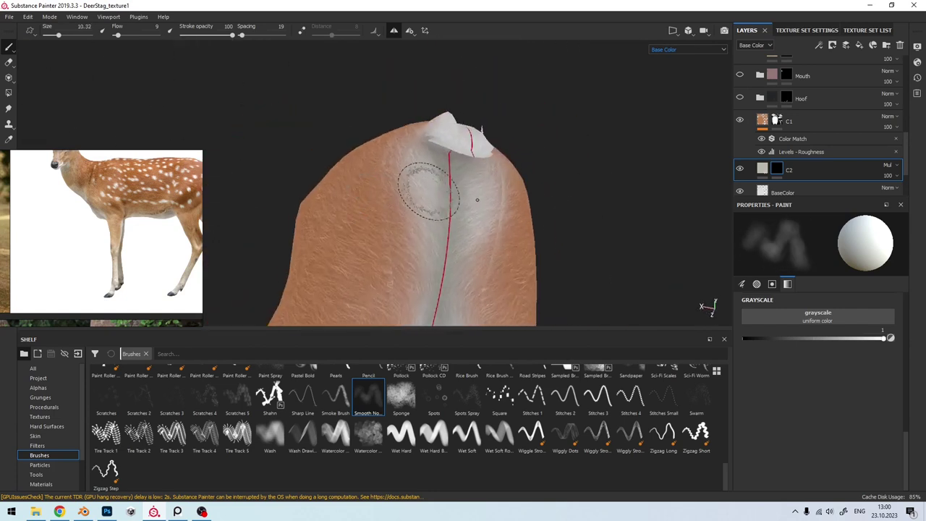
{"action": "mouse_move", "coordinate": [461, 277]}
{"action": "left_mouse_down", "text": "alt"}
{"action": "mouse_move", "coordinate": [430, 173]}
{"action": "mouse_move", "coordinate": [403, 259]}
{"action": "mouse_move", "coordinate": [451, 289]}
{"action": "mouse_move", "coordinate": [384, 187]}
{"action": "mouse_move", "coordinate": [473, 149]}
{"action": "mouse_move", "coordinate": [424, 182]}
{"action": "left_mouse_up", "text": "alt"}
{"action": "right_click_drag", "start_coordinate": [356, 204], "coordinate": [405, 204], "text": "ctrl"}
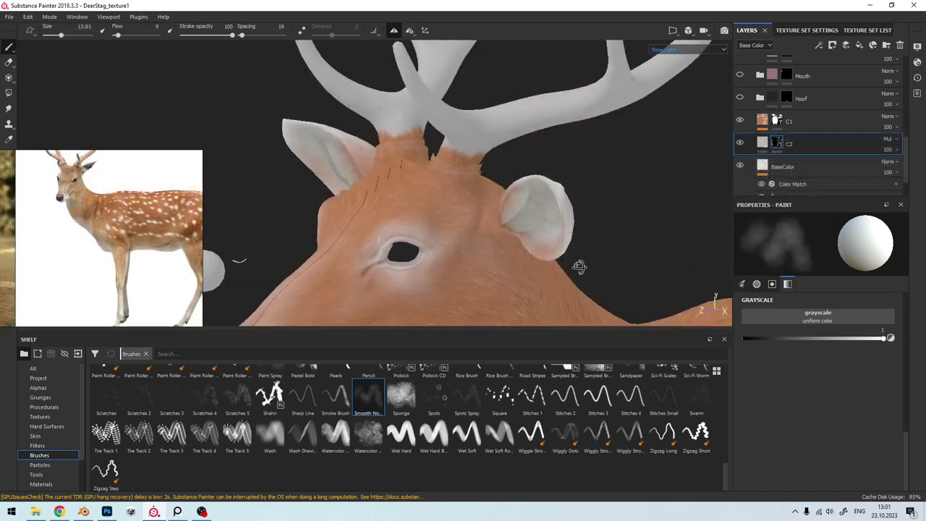
{"action": "mouse_move", "coordinate": [527, 207]}
{"action": "left_mouse_down", "text": "alt"}
{"action": "mouse_move", "coordinate": [542, 252]}
{"action": "mouse_move", "coordinate": [515, 221]}
{"action": "left_mouse_up", "text": "alt"}
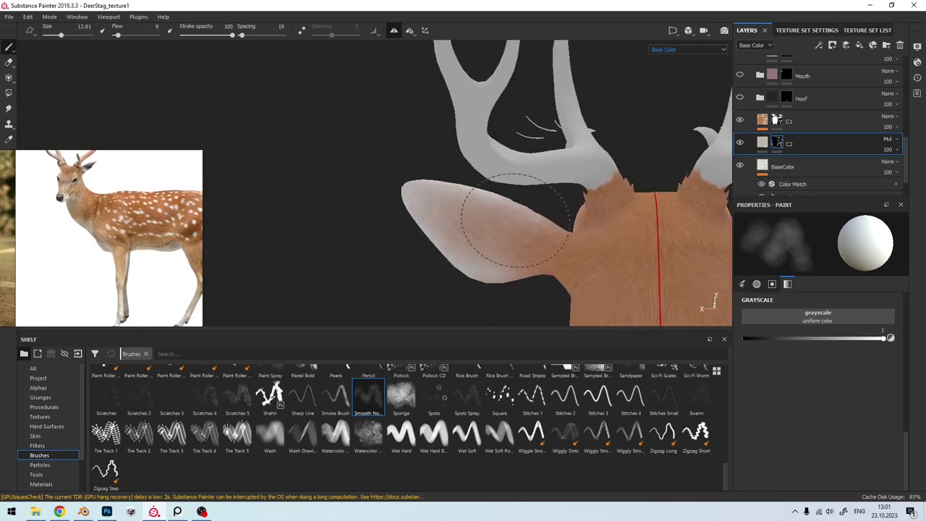
{"action": "mouse_move", "coordinate": [424, 259]}
{"action": "left_mouse_down", "text": "alt"}
{"action": "mouse_move", "coordinate": [554, 253]}
{"action": "mouse_move", "coordinate": [489, 243]}
{"action": "left_mouse_up", "text": "alt"}
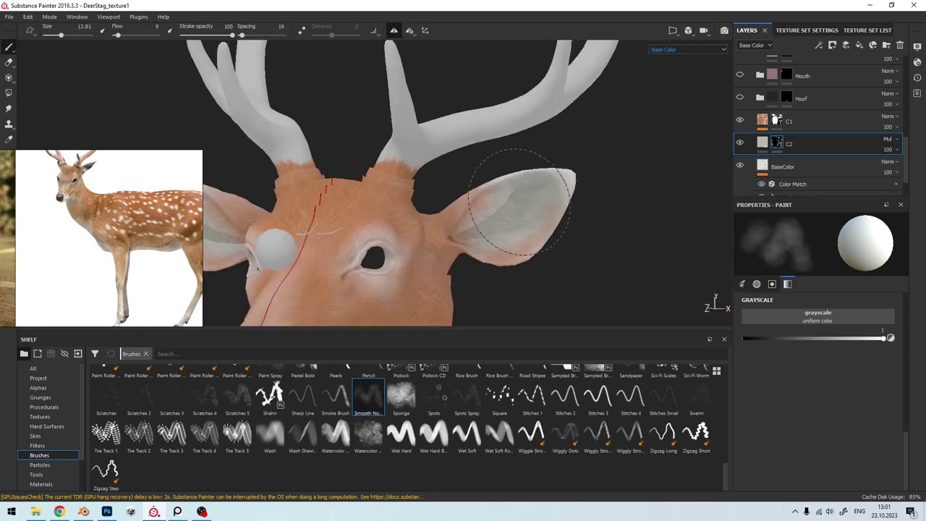
{"action": "left_click_drag", "start_coordinate": [521, 203], "coordinate": [475, 196], "text": "alt"}
{"action": "scroll", "coordinate": [475, 196], "scroll_direction": "down", "scroll_amount": 3}
{"action": "mouse_move", "coordinate": [496, 269]}
{"action": "left_mouse_down", "text": "alt"}
{"action": "mouse_move", "coordinate": [484, 198]}
{"action": "mouse_move", "coordinate": [564, 202]}
{"action": "left_mouse_up", "text": "alt"}
{"action": "scroll", "coordinate": [439, 221], "scroll_direction": "down", "scroll_amount": 2}
{"action": "left_click_drag", "start_coordinate": [438, 222], "coordinate": [328, 250], "text": "alt"}
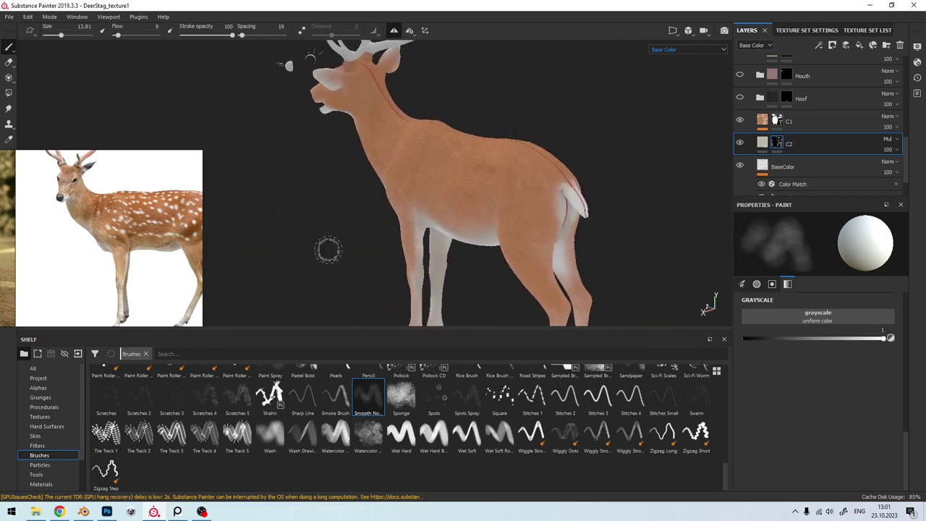
{"action": "scroll", "coordinate": [476, 217], "scroll_direction": "up", "scroll_amount": 4}
{"action": "scroll", "coordinate": [448, 207], "scroll_direction": "up", "scroll_amount": 2}
{"action": "mouse_move", "coordinate": [449, 206]}
{"action": "left_mouse_down", "text": "alt"}
{"action": "mouse_move", "coordinate": [451, 176]}
{"action": "mouse_move", "coordinate": [405, 290]}
{"action": "mouse_move", "coordinate": [450, 158]}
{"action": "left_mouse_up", "text": "alt"}
{"action": "left_click_drag", "start_coordinate": [471, 257], "coordinate": [465, 181], "text": "alt"}
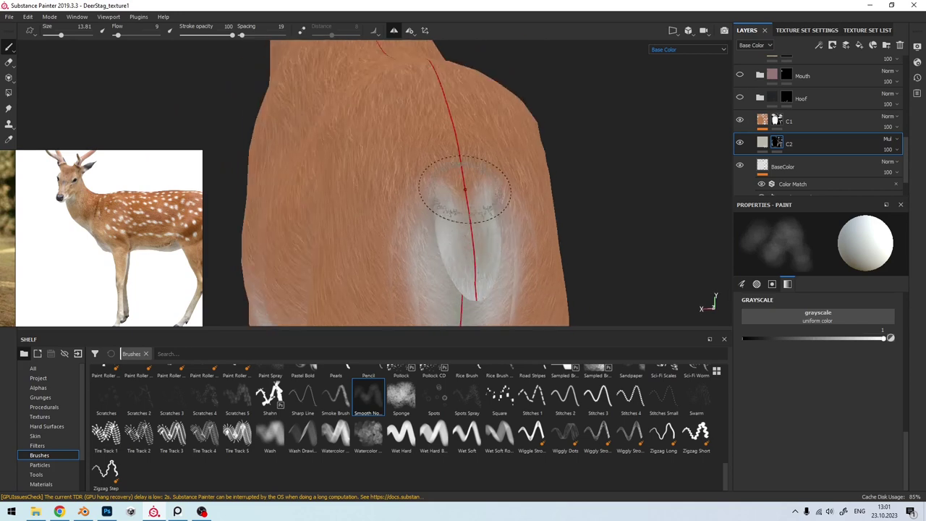
{"action": "mouse_move", "coordinate": [470, 316]}
{"action": "left_mouse_down", "text": "alt"}
{"action": "mouse_move", "coordinate": [471, 191]}
{"action": "mouse_move", "coordinate": [564, 285]}
{"action": "left_mouse_up", "text": "alt"}
{"action": "scroll", "coordinate": [564, 286], "scroll_direction": "down", "scroll_amount": 2}
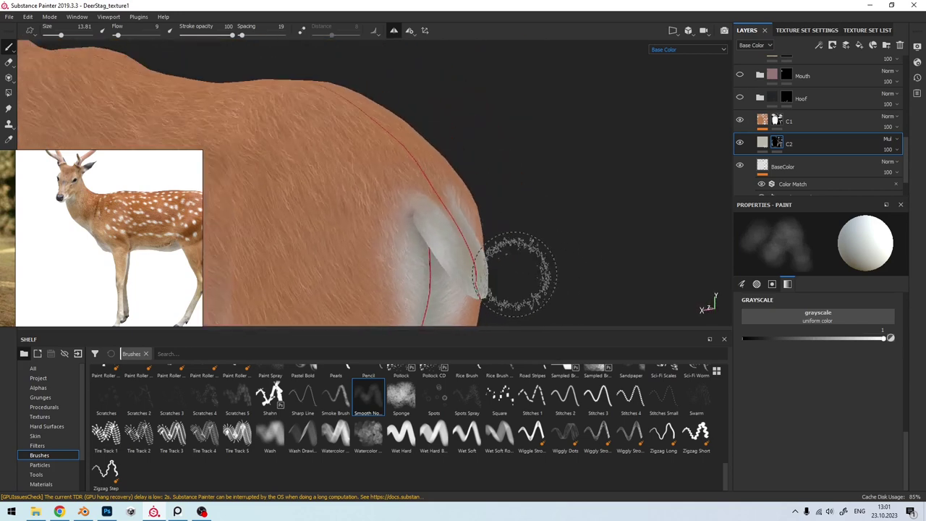
{"action": "scroll", "coordinate": [517, 269], "scroll_direction": "down", "scroll_amount": 2}
{"action": "scroll", "coordinate": [533, 190], "scroll_direction": "down", "scroll_amount": 2}
{"action": "mouse_move", "coordinate": [490, 233]}
{"action": "left_mouse_down", "text": "alt"}
{"action": "mouse_move", "coordinate": [191, 89]}
{"action": "mouse_move", "coordinate": [206, 87]}
{"action": "left_mouse_up", "text": "alt"}
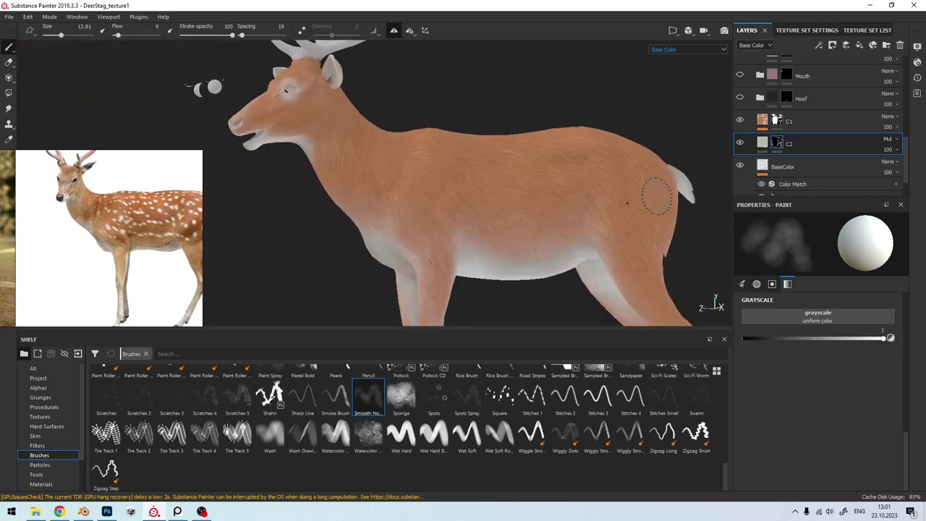
Step: Add a new fill layer above C1 with roughness off and Multiply blending
{"action": "left_click", "coordinate": [764, 121]}
{"action": "left_click", "coordinate": [859, 45]}
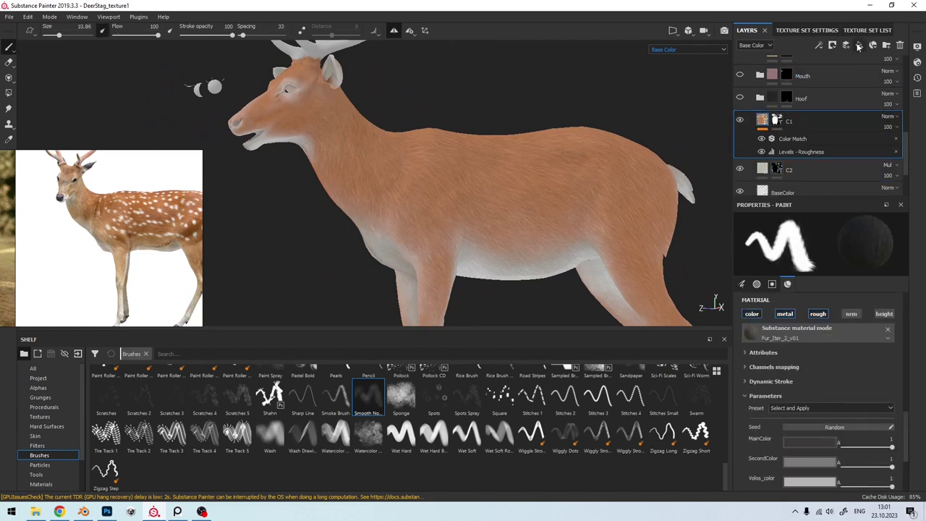
{"action": "left_click", "coordinate": [824, 378]}
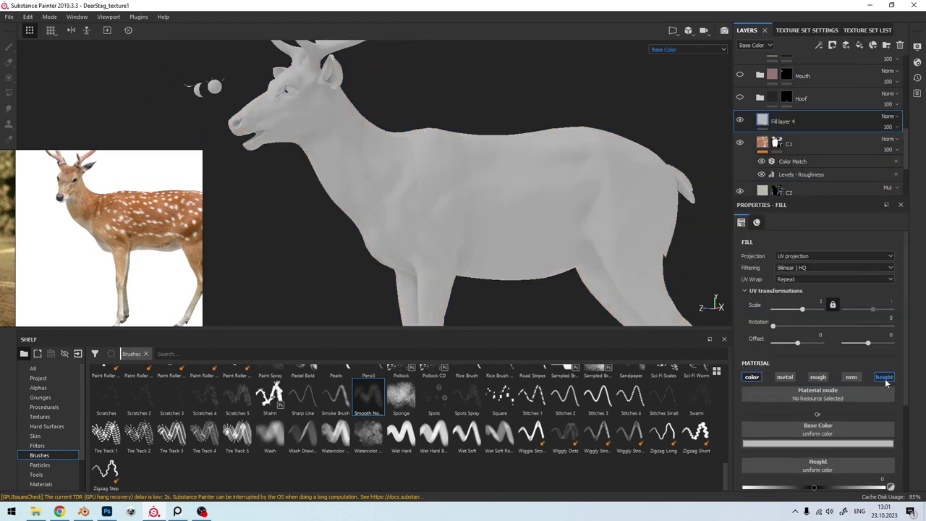
{"action": "left_click", "coordinate": [893, 119]}
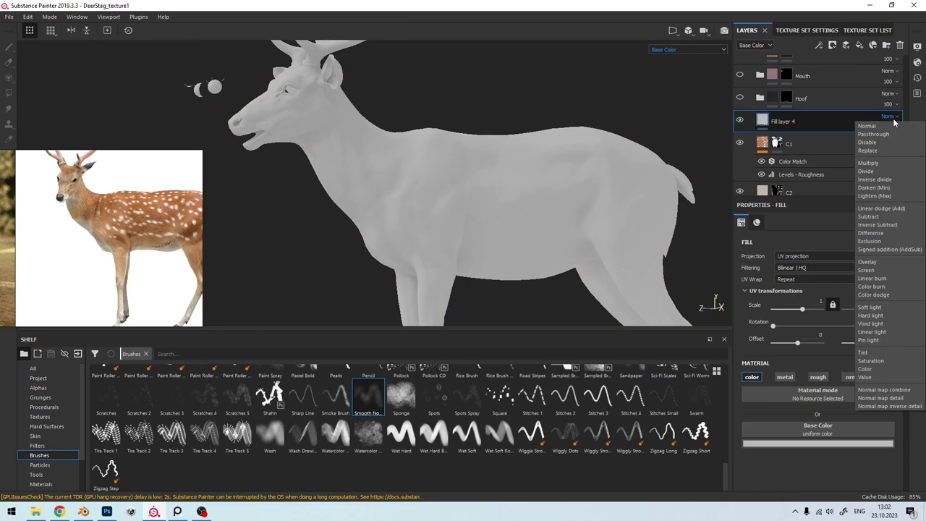
{"action": "left_click", "coordinate": [877, 163]}
Step: Tint the fill a pale warm orange, rename it C3, and give it a black mask
{"action": "left_click", "coordinate": [816, 444]}
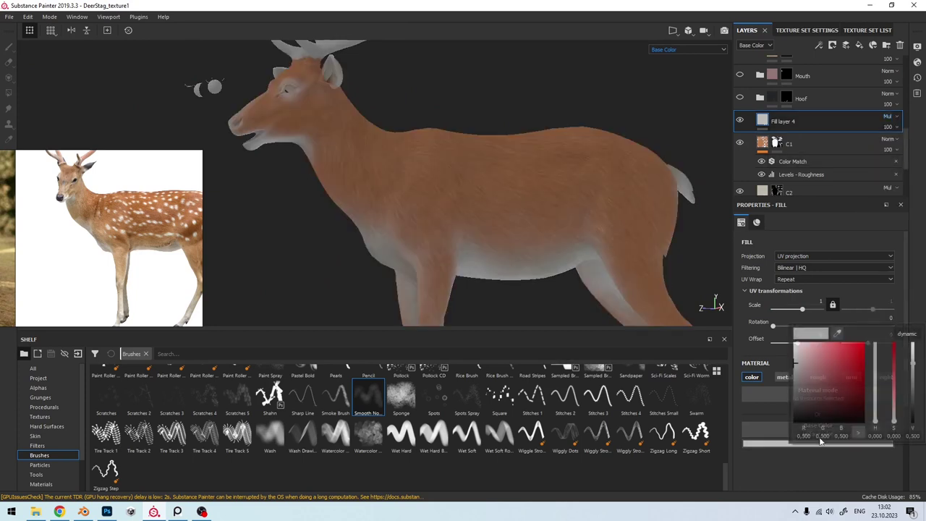
{"action": "left_click", "coordinate": [802, 363]}
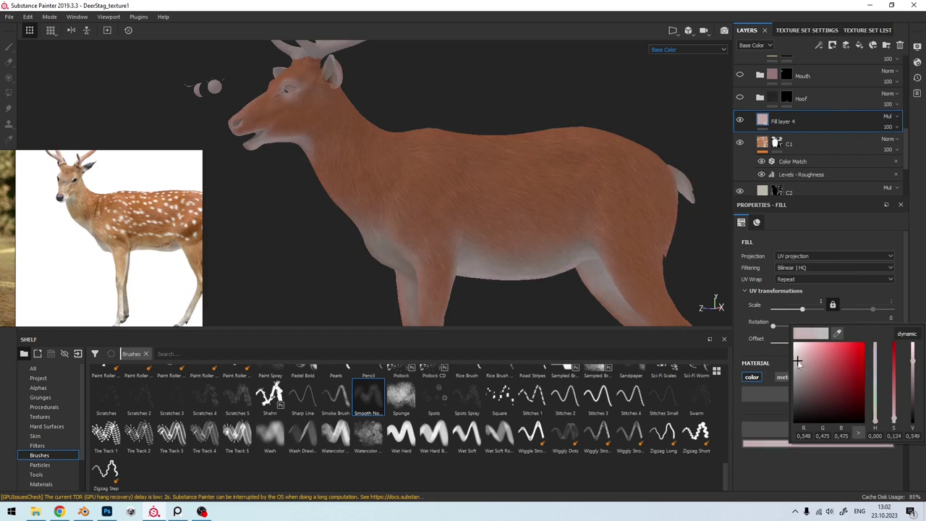
{"action": "left_click_drag", "start_coordinate": [875, 423], "coordinate": [876, 421]}
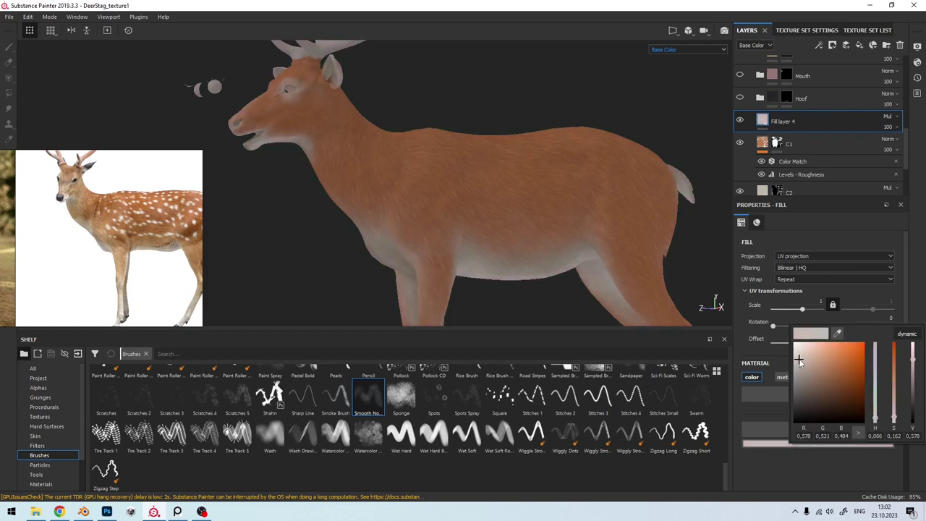
{"action": "double_click", "coordinate": [787, 123]}
{"action": "type", "text": "C3"}
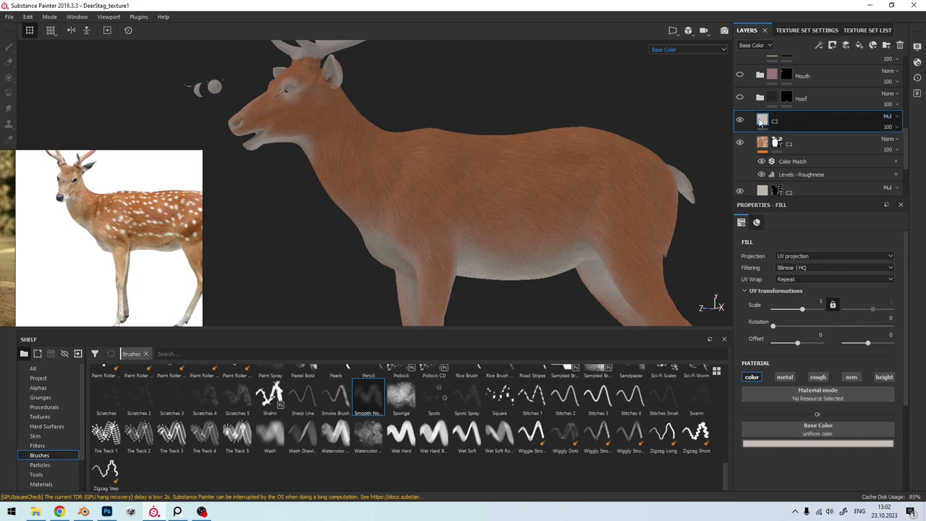
{"action": "right_click", "coordinate": [761, 122]}
{"action": "left_click", "coordinate": [788, 140]}
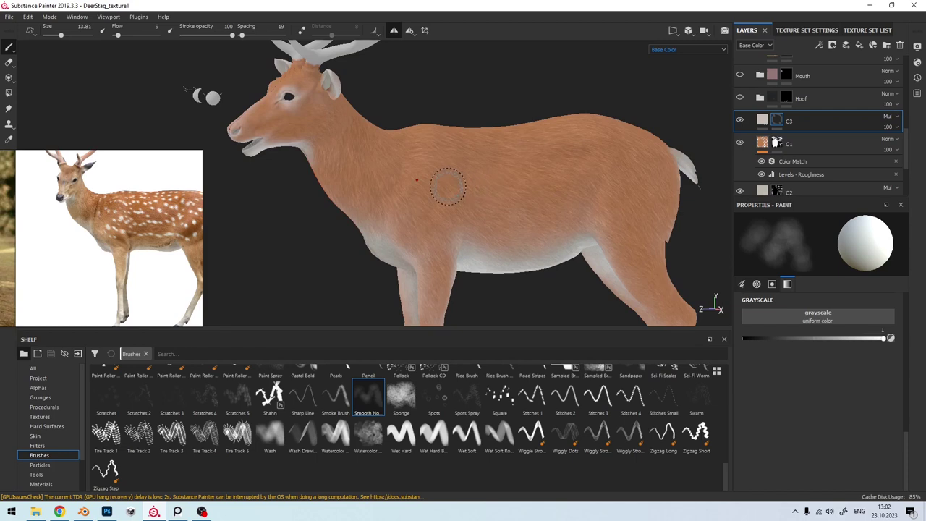
Step: Paint soft deeper-tone patches on the C3 mask across the flank, shoulder and back
{"action": "right_click_drag", "start_coordinate": [416, 180], "coordinate": [448, 184], "text": "ctrl"}
{"action": "scroll", "coordinate": [403, 186], "scroll_direction": "up", "scroll_amount": 1}
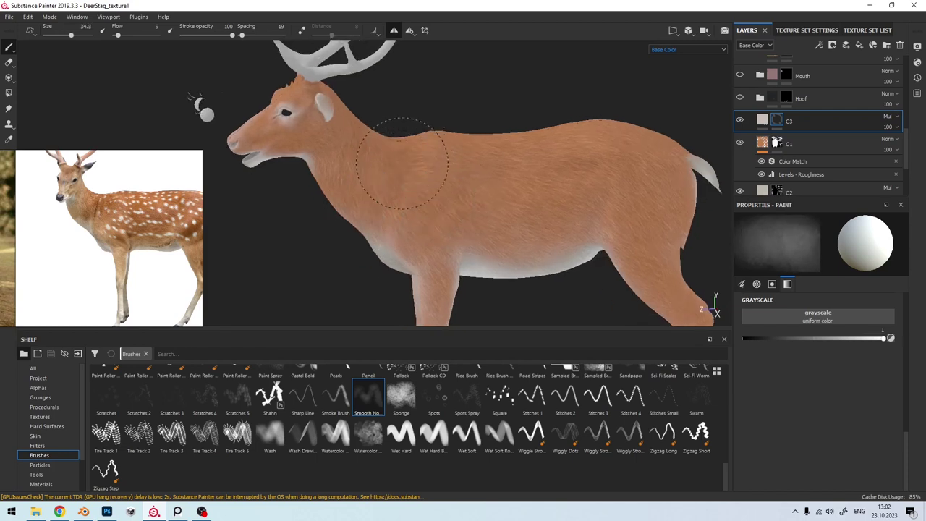
{"action": "left_click_drag", "start_coordinate": [402, 163], "coordinate": [409, 167], "text": "alt"}
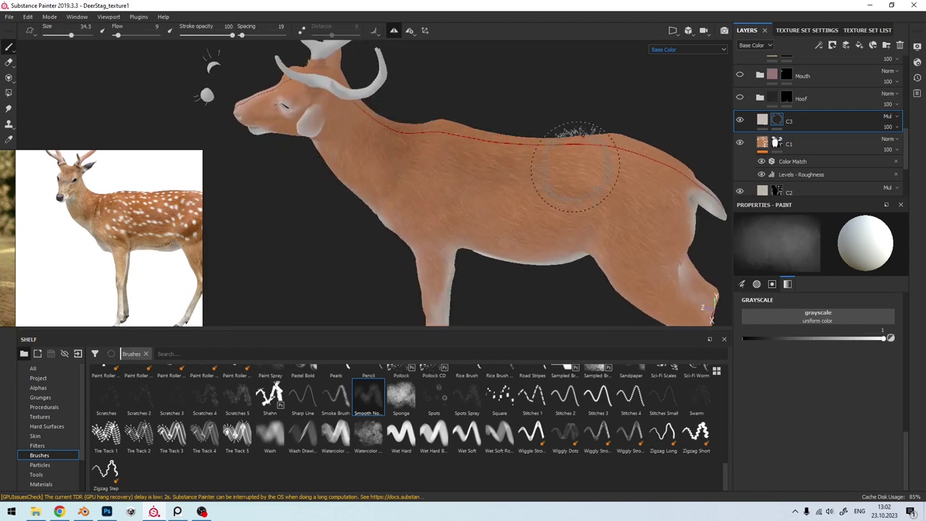
{"action": "left_click_drag", "start_coordinate": [560, 166], "coordinate": [422, 178], "text": "alt"}
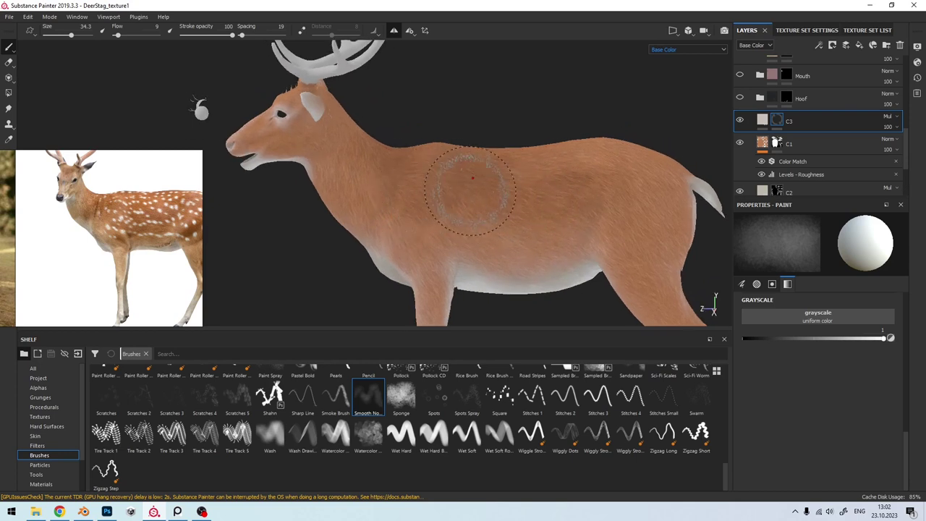
{"action": "mouse_move", "coordinate": [471, 186]}
{"action": "middle_mouse_down", "text": "alt"}
{"action": "mouse_move", "coordinate": [425, 208]}
{"action": "mouse_move", "coordinate": [451, 184]}
{"action": "middle_mouse_up", "text": "alt"}
{"action": "right_click_drag", "start_coordinate": [418, 180], "coordinate": [420, 165], "text": "ctrl"}
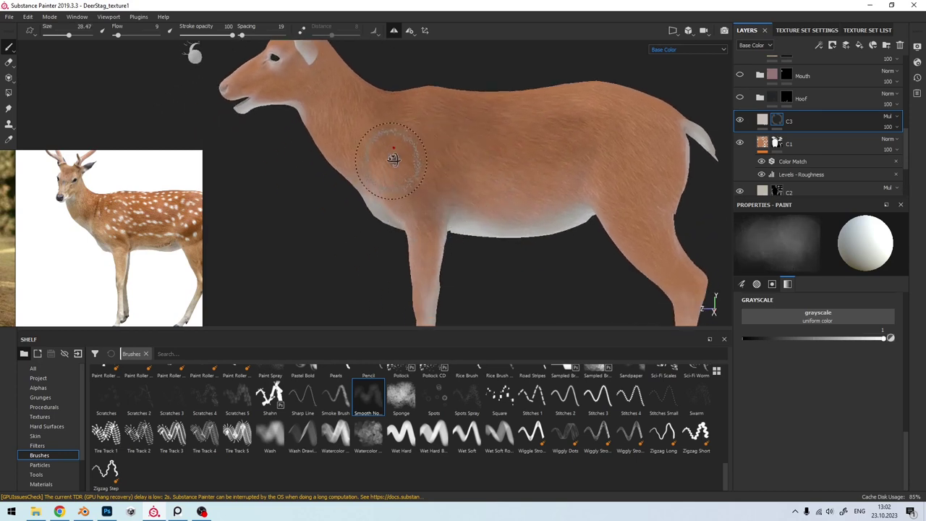
{"action": "middle_click_drag", "start_coordinate": [393, 159], "coordinate": [414, 213], "text": "alt"}
{"action": "left_click_drag", "start_coordinate": [383, 225], "coordinate": [427, 221], "text": "alt"}
{"action": "mouse_move", "coordinate": [418, 183]}
{"action": "left_mouse_down", "text": "alt"}
{"action": "mouse_move", "coordinate": [554, 234]}
{"action": "mouse_move", "coordinate": [420, 207]}
{"action": "left_mouse_up", "text": "alt"}
{"action": "right_click_drag", "start_coordinate": [412, 190], "coordinate": [425, 208], "text": "ctrl"}
{"action": "left_click_drag", "start_coordinate": [384, 151], "coordinate": [436, 157], "text": "alt"}
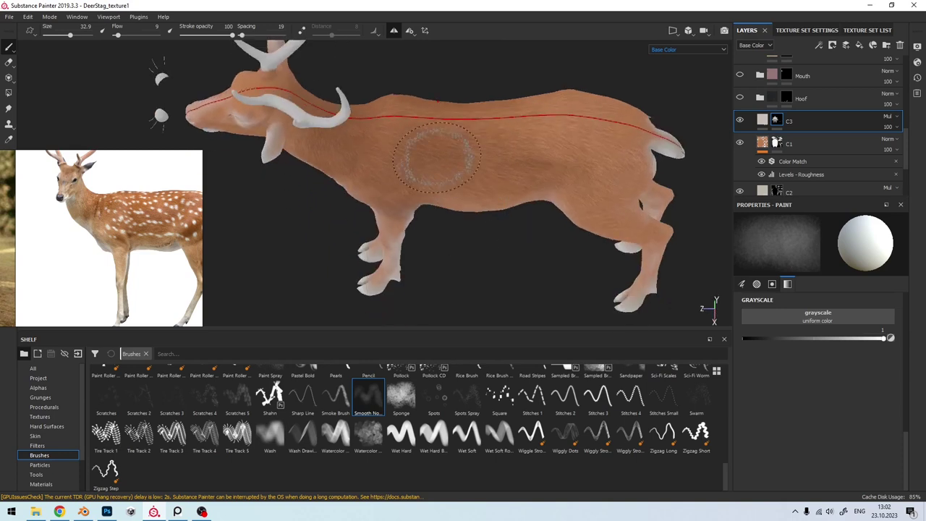
{"action": "mouse_move", "coordinate": [463, 125]}
{"action": "left_mouse_down", "text": "alt"}
{"action": "mouse_move", "coordinate": [475, 212]}
{"action": "mouse_move", "coordinate": [466, 212]}
{"action": "left_mouse_up", "text": "alt"}
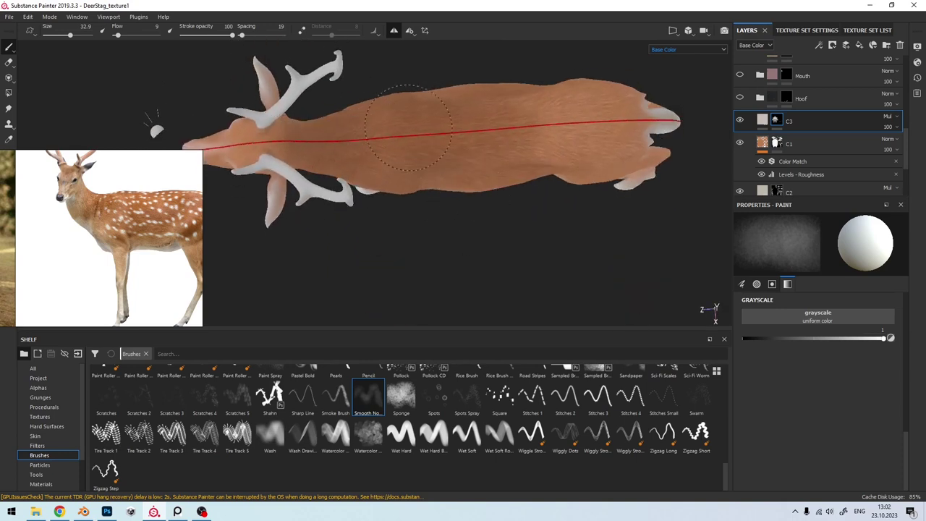
{"action": "mouse_move", "coordinate": [614, 125]}
{"action": "left_mouse_down", "text": "alt"}
{"action": "mouse_move", "coordinate": [527, 94]}
{"action": "mouse_move", "coordinate": [507, 159]}
{"action": "mouse_move", "coordinate": [439, 153]}
{"action": "left_mouse_up", "text": "alt"}
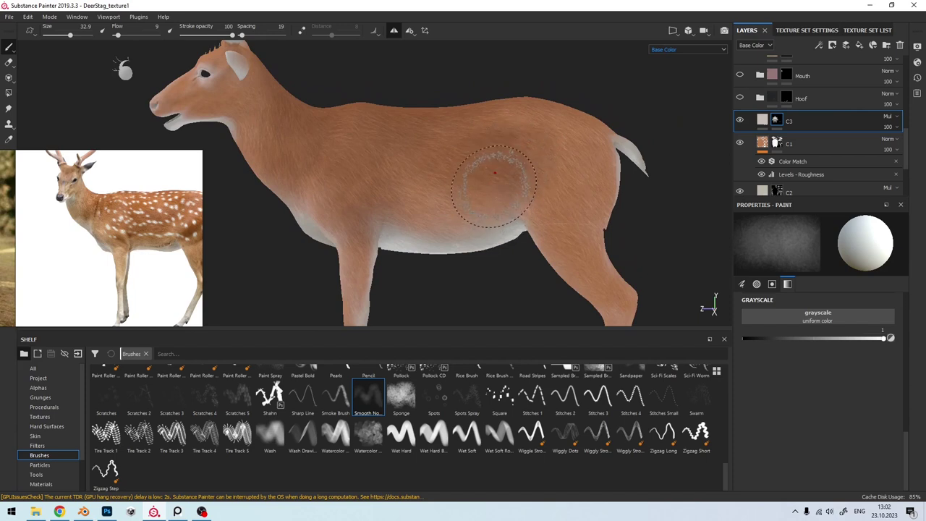
Step: Add soft patches on the C3 mask over the belly, flank and rump
{"action": "left_click_drag", "start_coordinate": [495, 172], "coordinate": [489, 206], "text": "alt"}
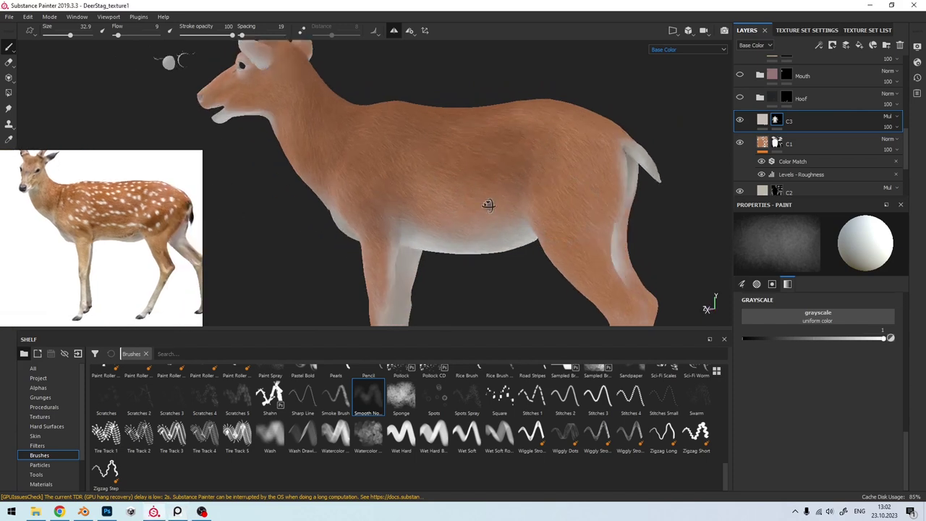
{"action": "scroll", "coordinate": [489, 205], "scroll_direction": "up", "scroll_amount": 3}
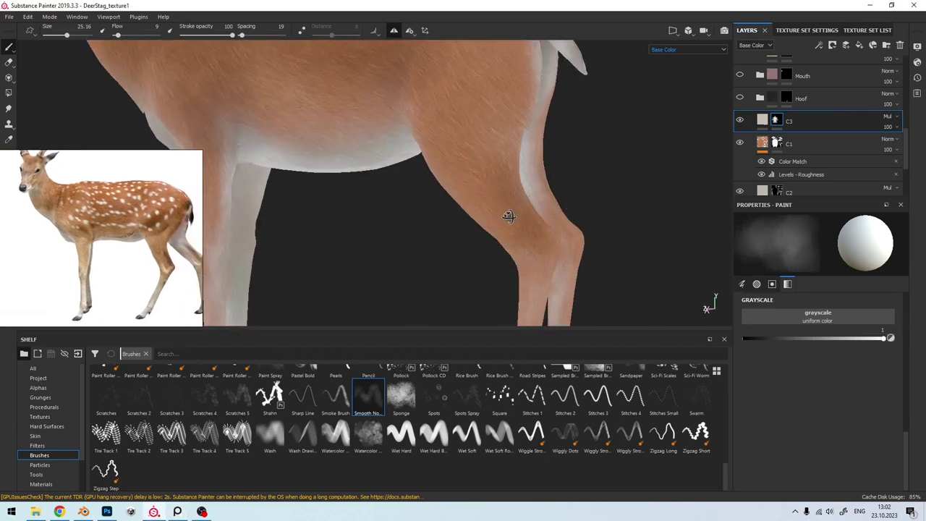
{"action": "middle_click_drag", "start_coordinate": [530, 219], "coordinate": [471, 216], "text": "alt"}
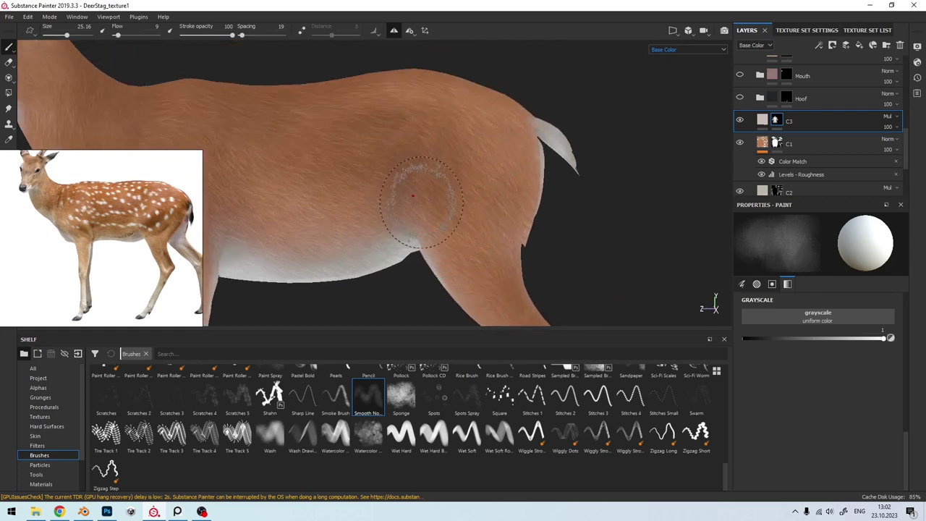
{"action": "middle_click_drag", "start_coordinate": [418, 124], "coordinate": [404, 158], "text": "alt"}
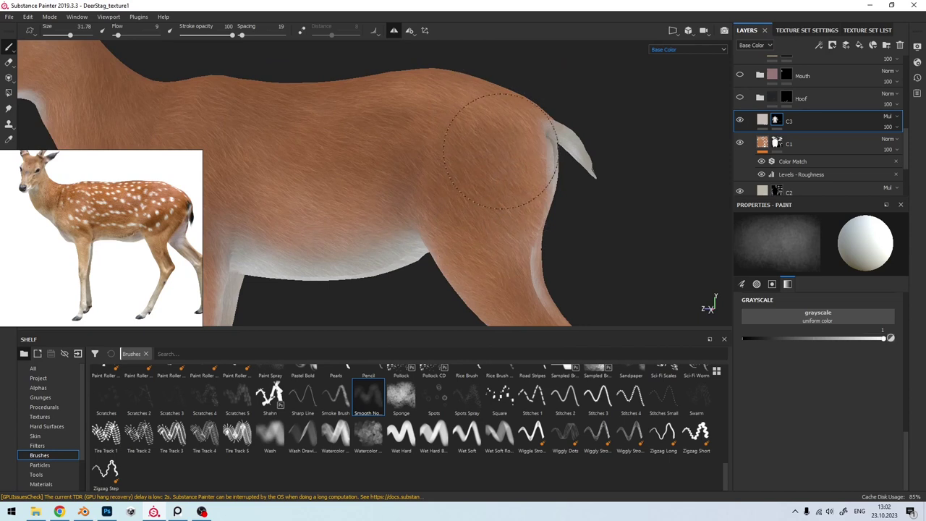
{"action": "mouse_move", "coordinate": [500, 150]}
{"action": "left_mouse_down", "text": "alt"}
{"action": "mouse_move", "coordinate": [465, 120]}
{"action": "mouse_move", "coordinate": [437, 144]}
{"action": "left_mouse_up", "text": "alt"}
{"action": "scroll", "coordinate": [454, 138], "scroll_direction": "down", "scroll_amount": 5}
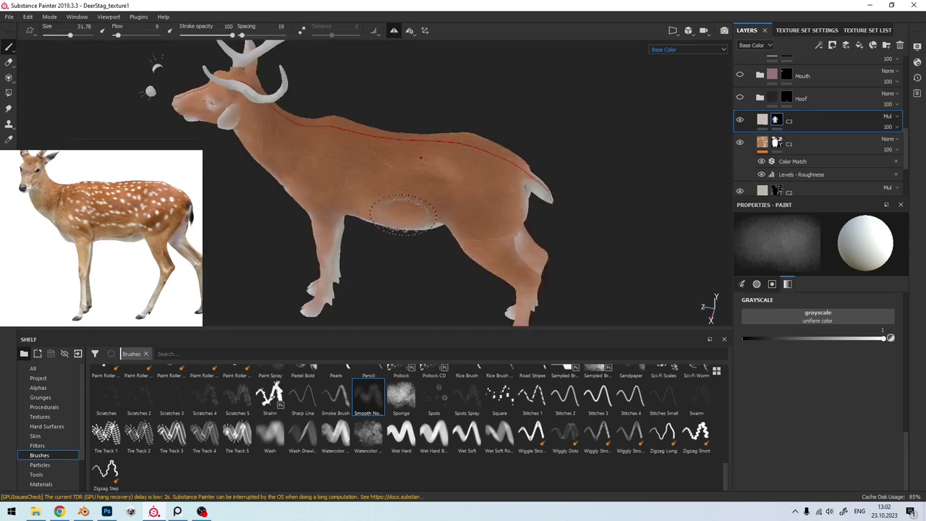
{"action": "mouse_move", "coordinate": [393, 258]}
{"action": "left_mouse_down", "text": "alt"}
{"action": "mouse_move", "coordinate": [407, 196]}
{"action": "mouse_move", "coordinate": [372, 166]}
{"action": "mouse_move", "coordinate": [423, 142]}
{"action": "mouse_move", "coordinate": [418, 117]}
{"action": "mouse_move", "coordinate": [427, 109]}
{"action": "mouse_move", "coordinate": [456, 119]}
{"action": "left_mouse_up", "text": "alt"}
{"action": "scroll", "coordinate": [418, 162], "scroll_direction": "up", "scroll_amount": 4}
{"action": "scroll", "coordinate": [392, 176], "scroll_direction": "up", "scroll_amount": 3}
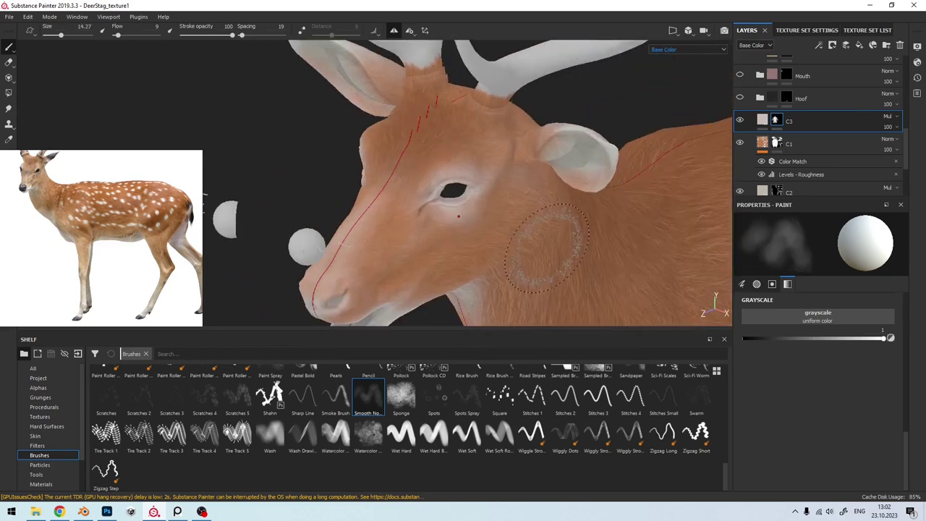
Step: With a larger brush, paint pale strokes over the throat, neck and around the eye
{"action": "mouse_move", "coordinate": [458, 215]}
{"action": "left_mouse_down", "text": "alt"}
{"action": "mouse_move", "coordinate": [463, 268]}
{"action": "mouse_move", "coordinate": [496, 166]}
{"action": "mouse_move", "coordinate": [527, 249]}
{"action": "mouse_move", "coordinate": [465, 228]}
{"action": "mouse_move", "coordinate": [535, 195]}
{"action": "mouse_move", "coordinate": [557, 196]}
{"action": "left_mouse_up", "text": "alt"}
{"action": "right_click_drag", "start_coordinate": [558, 196], "coordinate": [575, 179], "text": "ctrl"}
{"action": "mouse_move", "coordinate": [576, 243]}
{"action": "middle_mouse_down", "text": "alt"}
{"action": "mouse_move", "coordinate": [544, 207]}
{"action": "mouse_move", "coordinate": [600, 275]}
{"action": "middle_mouse_up", "text": "alt"}
{"action": "scroll", "coordinate": [614, 239], "scroll_direction": "down", "scroll_amount": 5}
{"action": "scroll", "coordinate": [600, 238], "scroll_direction": "up", "scroll_amount": 2}
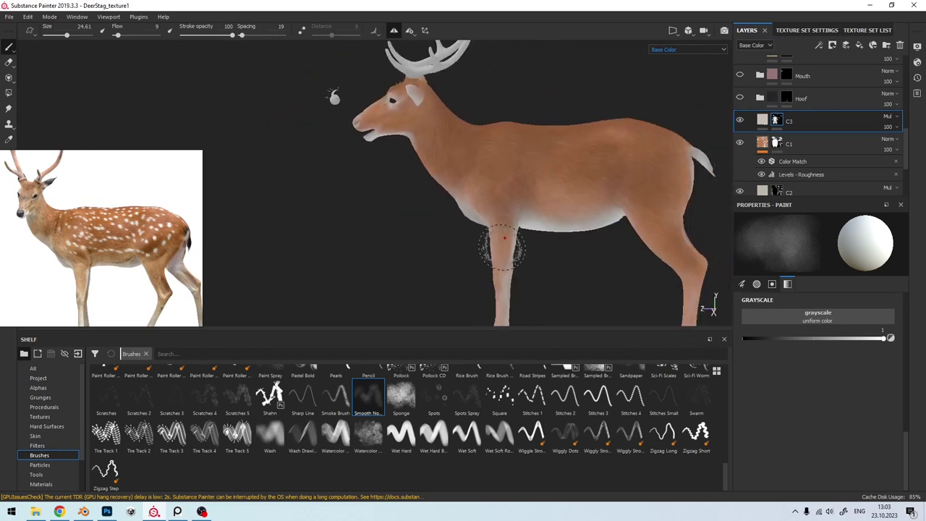
{"action": "scroll", "coordinate": [490, 244], "scroll_direction": "up", "scroll_amount": 2}
{"action": "scroll", "coordinate": [678, 206], "scroll_direction": "up", "scroll_amount": 3}
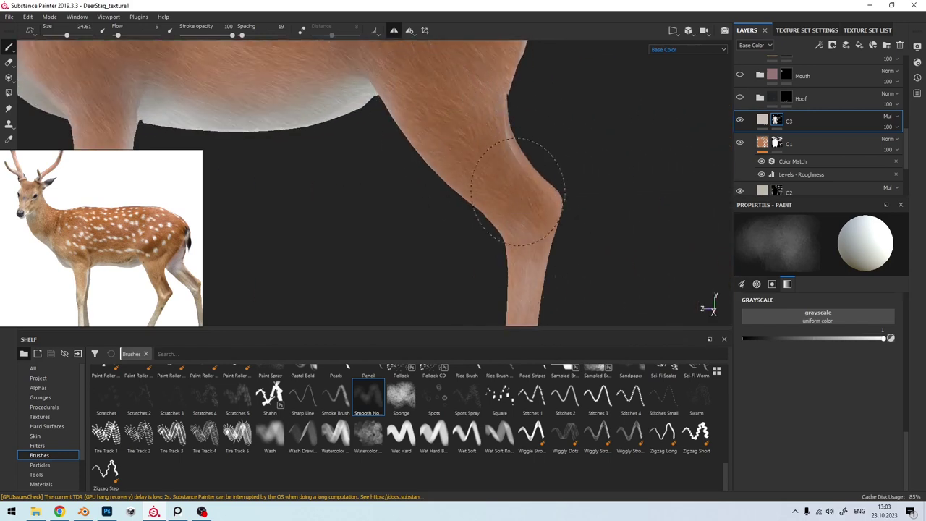
{"action": "scroll", "coordinate": [470, 210], "scroll_direction": "down", "scroll_amount": 3}
{"action": "scroll", "coordinate": [449, 210], "scroll_direction": "up", "scroll_amount": 3}
{"action": "scroll", "coordinate": [390, 181], "scroll_direction": "up", "scroll_amount": 1}
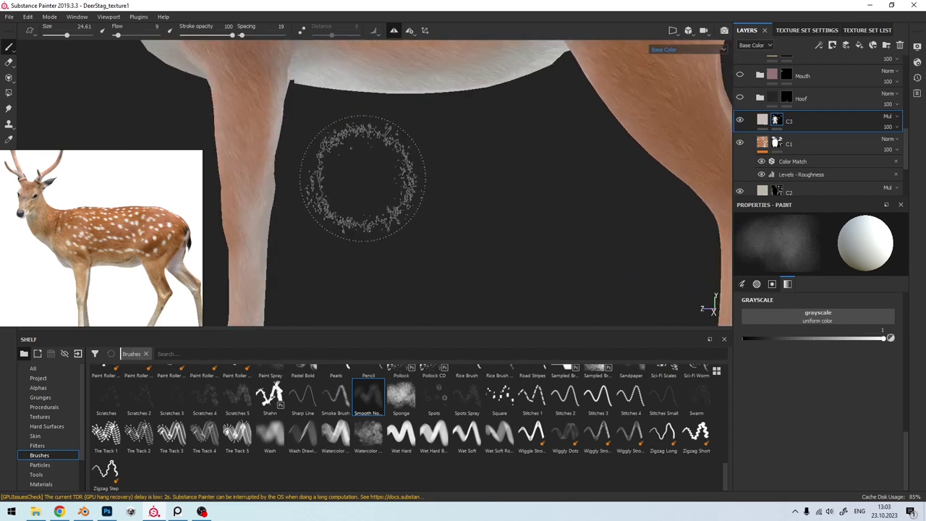
{"action": "scroll", "coordinate": [363, 177], "scroll_direction": "down", "scroll_amount": 2}
{"action": "scroll", "coordinate": [471, 202], "scroll_direction": "up", "scroll_amount": 1}
{"action": "key", "text": "bracketleft"}
{"action": "key", "text": "bracketleft"}
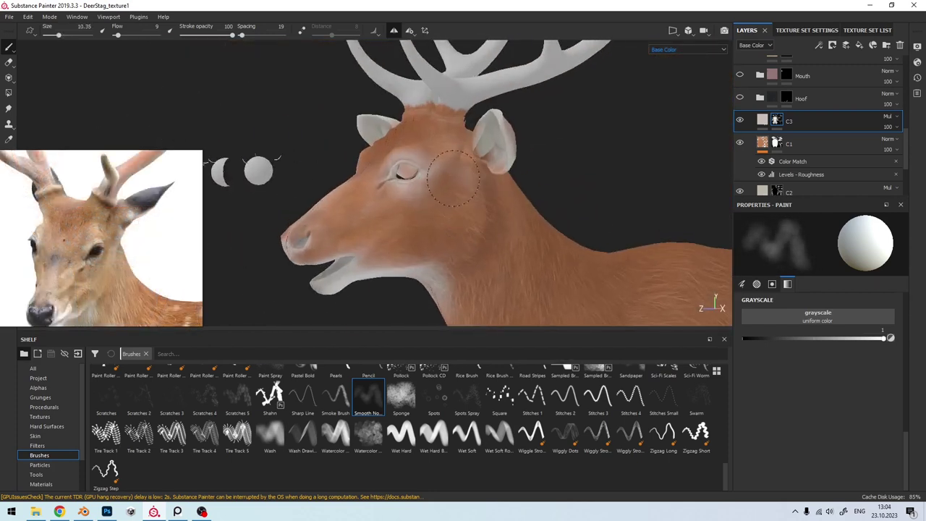
{"action": "key", "text": "x"}
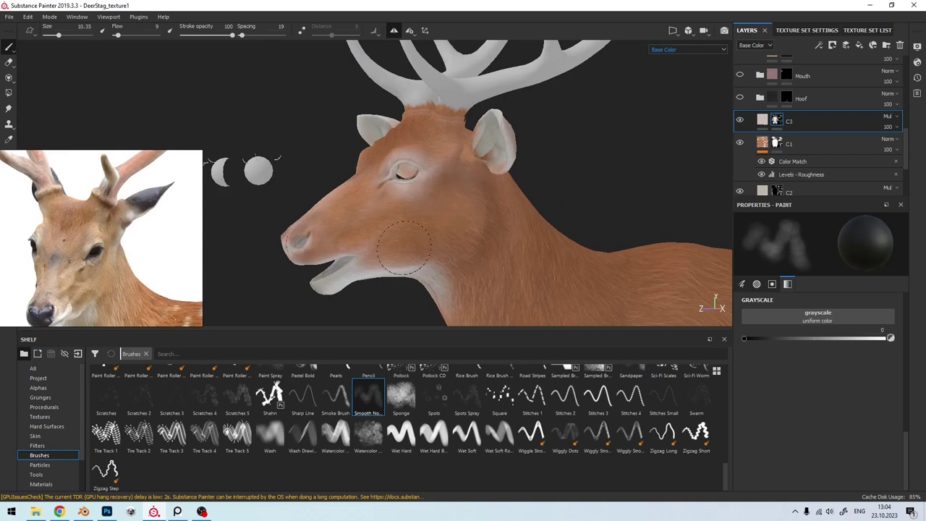
{"action": "mouse_move", "coordinate": [404, 248]}
{"action": "left_mouse_down", "text": "alt"}
{"action": "mouse_move", "coordinate": [453, 235]}
{"action": "mouse_move", "coordinate": [571, 263]}
{"action": "left_mouse_up", "text": "alt"}
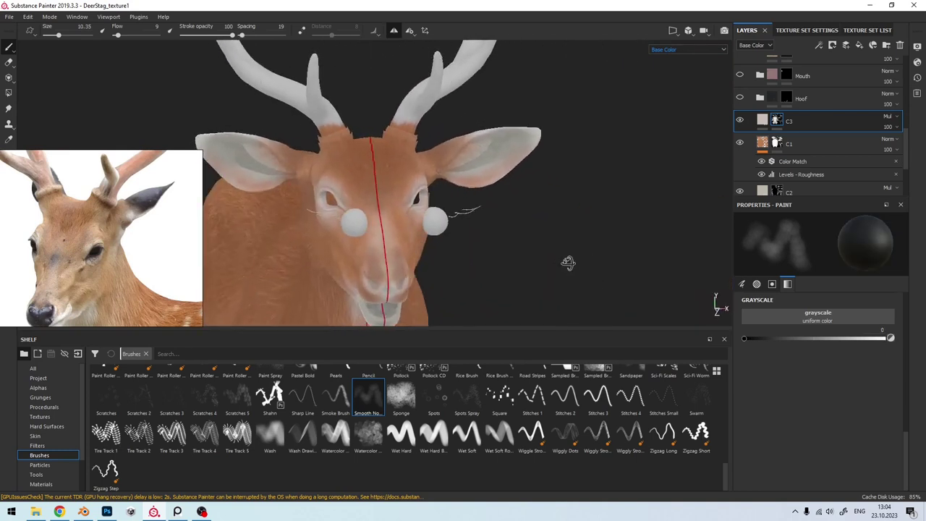
{"action": "right_click_drag", "start_coordinate": [571, 263], "coordinate": [502, 266], "text": "alt"}
{"action": "middle_click_drag", "start_coordinate": [502, 266], "coordinate": [400, 230], "text": "alt"}
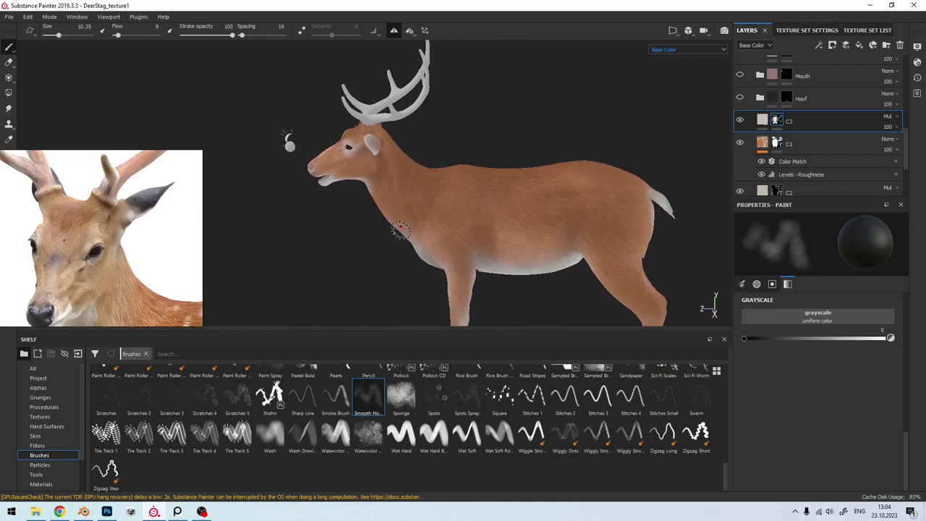
{"action": "middle_click_drag", "start_coordinate": [460, 220], "coordinate": [468, 217], "text": "alt"}
{"action": "scroll", "coordinate": [467, 217], "scroll_direction": "up", "scroll_amount": 3}
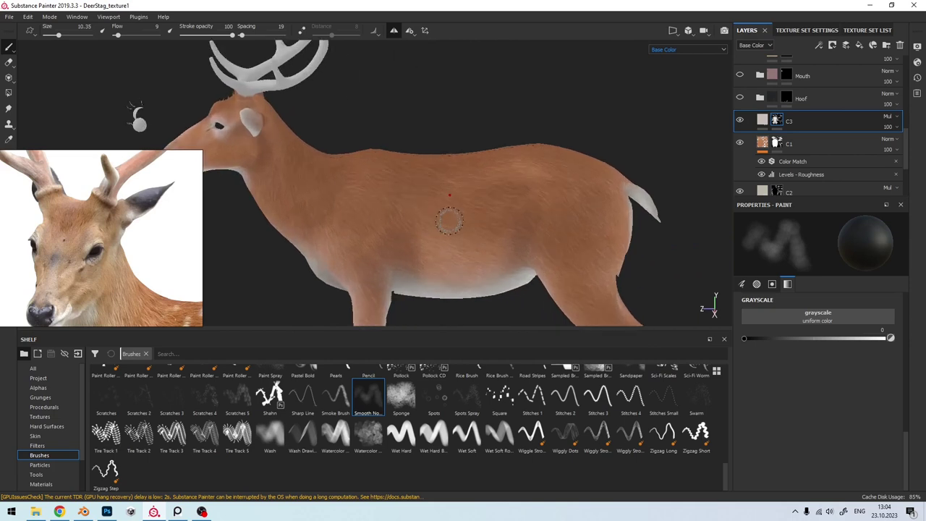
{"action": "scroll", "coordinate": [103, 266], "scroll_direction": "down", "scroll_amount": 2}
{"action": "scroll", "coordinate": [117, 271], "scroll_direction": "down", "scroll_amount": 1}
{"action": "scroll", "coordinate": [80, 216], "scroll_direction": "up", "scroll_amount": 3}
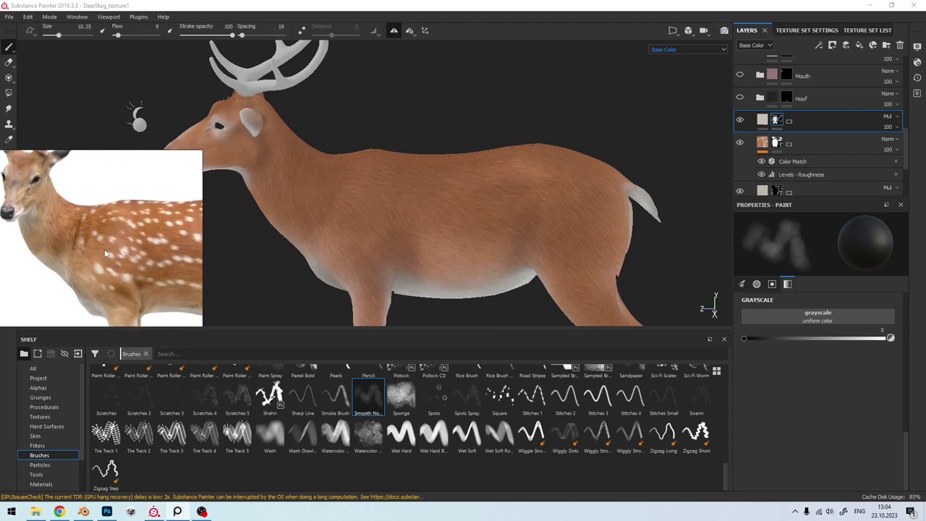
{"action": "scroll", "coordinate": [164, 246], "scroll_direction": "up", "scroll_amount": 1}
{"action": "middle_click_drag", "start_coordinate": [164, 246], "coordinate": [90, 220]}
{"action": "scroll", "coordinate": [463, 239], "scroll_direction": "up", "scroll_amount": 1}
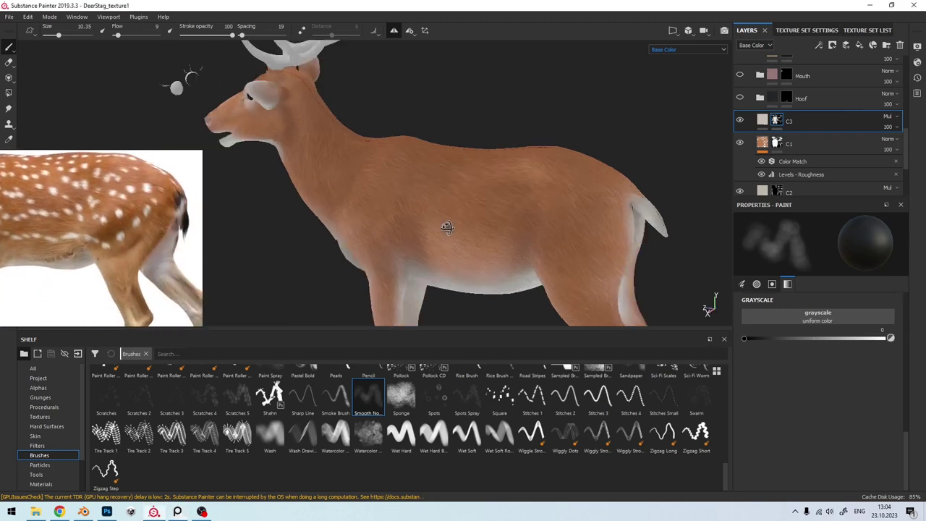
{"action": "scroll", "coordinate": [463, 239], "scroll_direction": "up", "scroll_amount": 1}
{"action": "scroll", "coordinate": [463, 239], "scroll_direction": "up", "scroll_amount": 1}
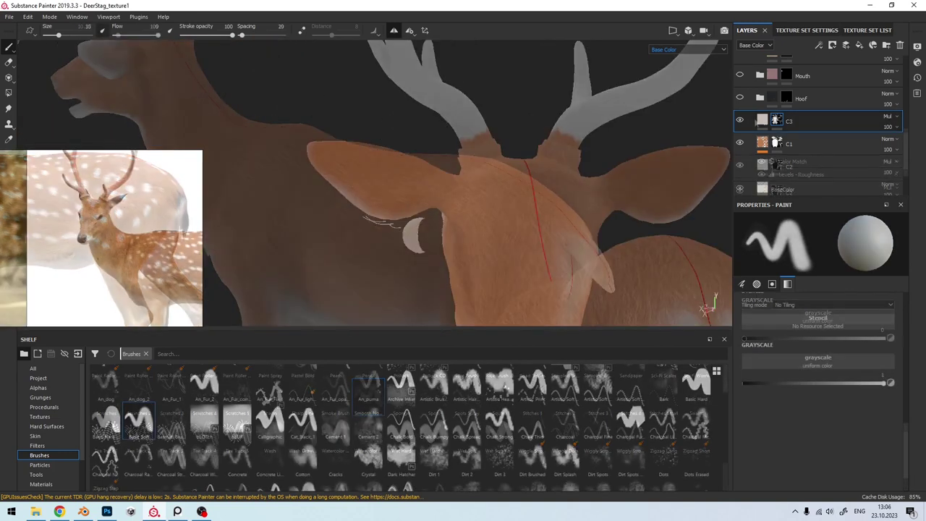
{"action": "scroll", "coordinate": [772, 162], "scroll_direction": "down", "scroll_amount": 1}
{"action": "scroll", "coordinate": [770, 154], "scroll_direction": "up", "scroll_amount": 1}
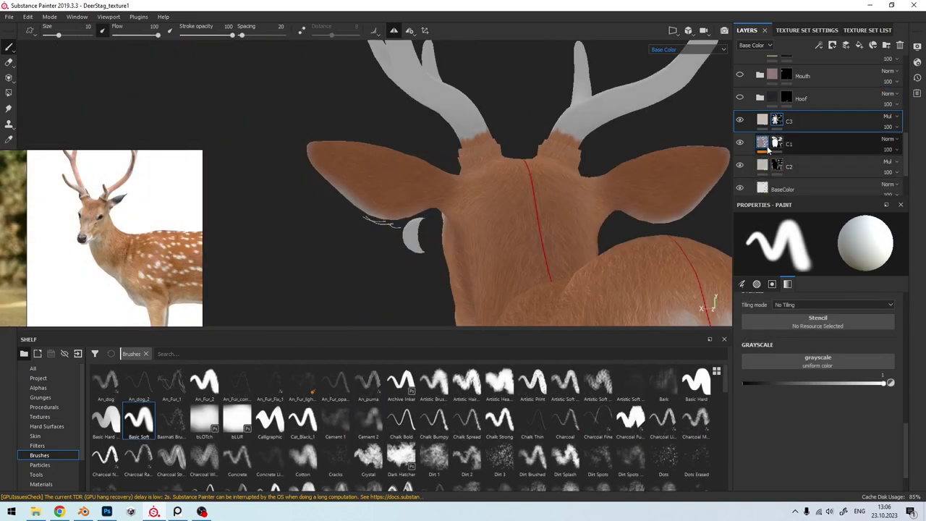
Step: Duplicate the C1 fur layer and rename the copy Black
{"action": "left_click", "coordinate": [761, 143]}
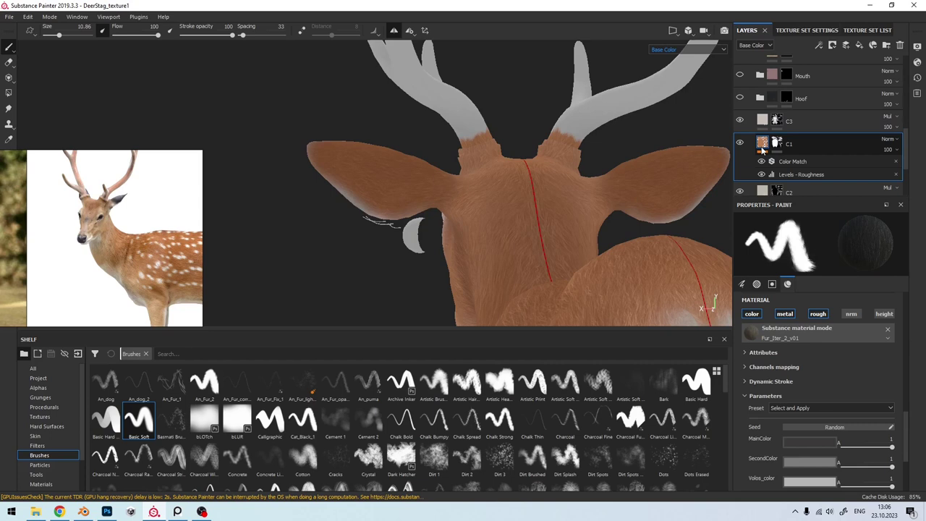
{"action": "key", "text": "ctrl+d"}
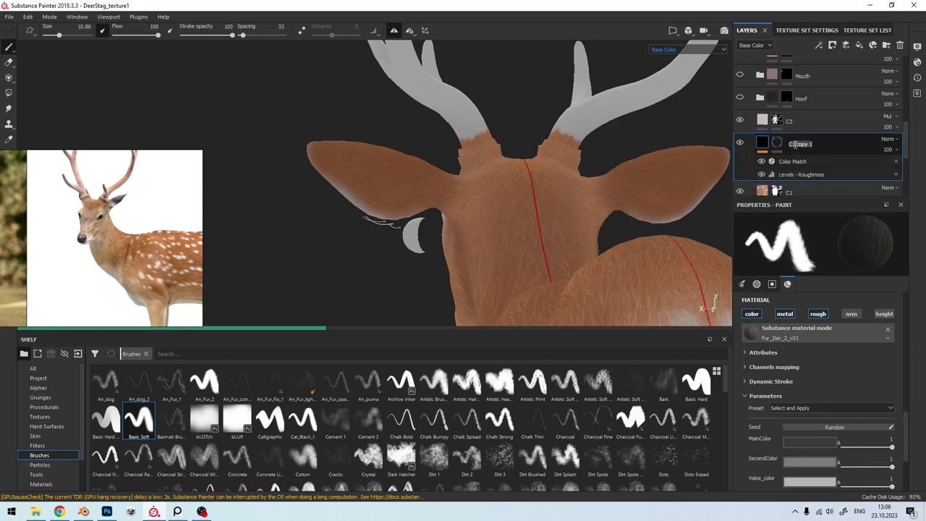
{"action": "type", "text": "Black"}
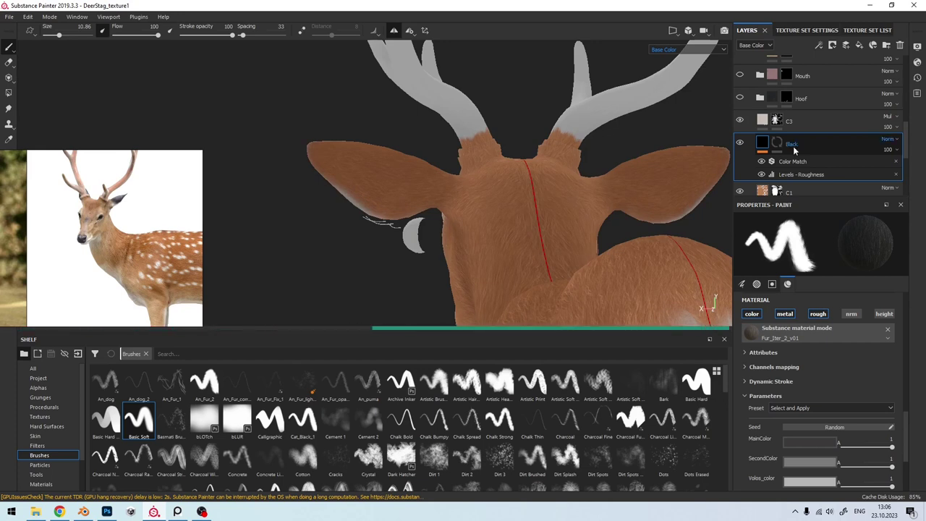
{"action": "key", "text": "Return"}
Step: Set the Black layer's Color Match target colour to near-black grey (0.18)
{"action": "left_click", "coordinate": [793, 160]}
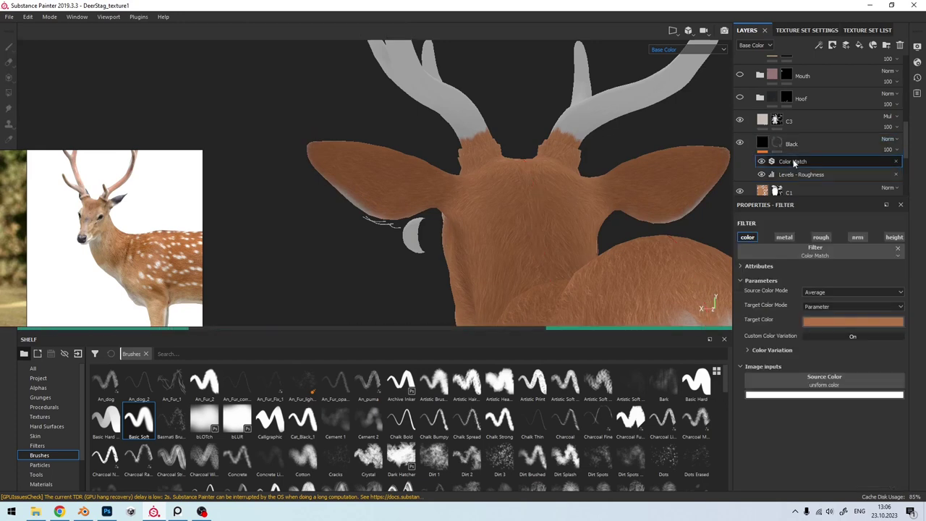
{"action": "left_click", "coordinate": [826, 320]}
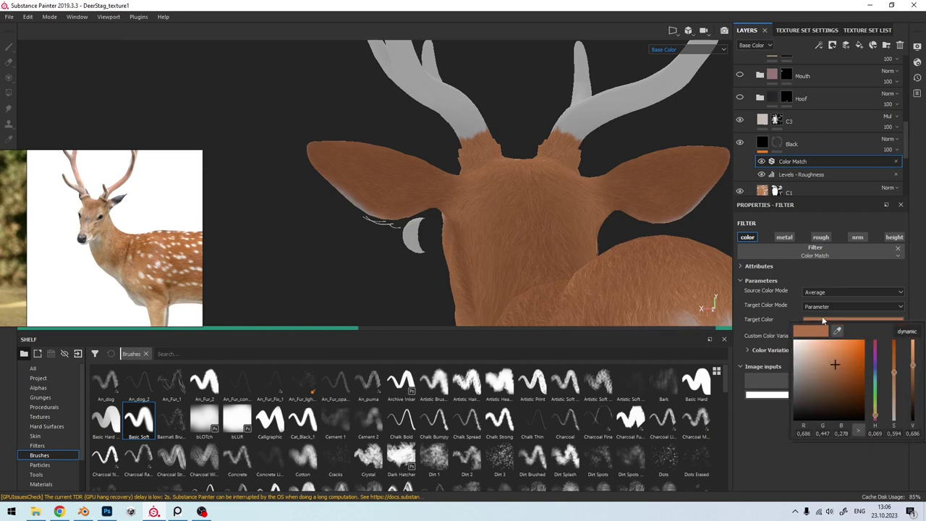
{"action": "left_click", "coordinate": [797, 410]}
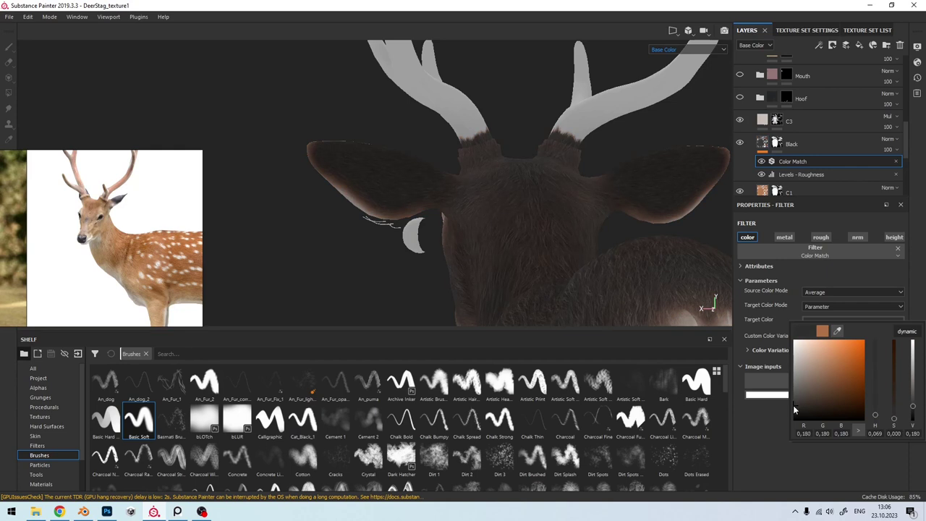
{"action": "left_click", "coordinate": [778, 145]}
Step: Add a black mask to the Black layer and paint dark fur onto the left ear tip
{"action": "right_click", "coordinate": [778, 145]}
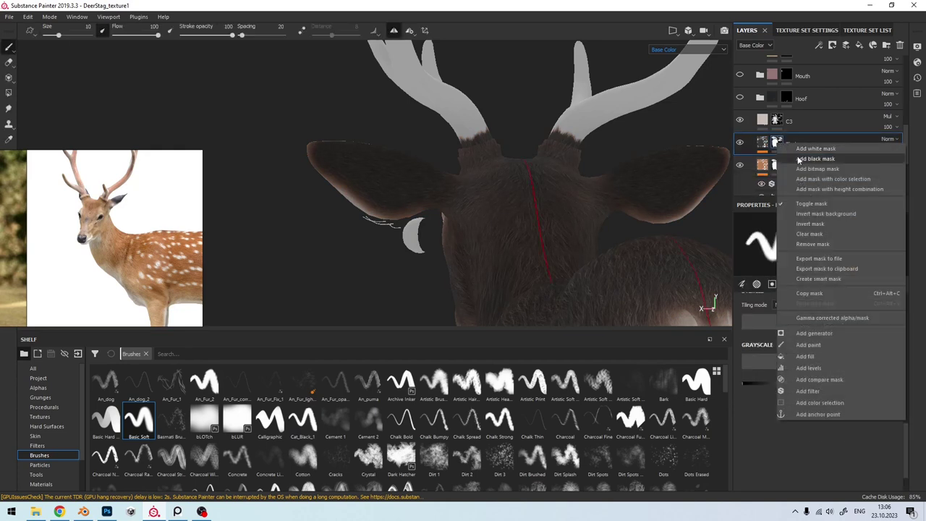
{"action": "left_click", "coordinate": [803, 173]}
{"action": "left_click_drag", "start_coordinate": [357, 155], "coordinate": [318, 177], "text": "alt"}
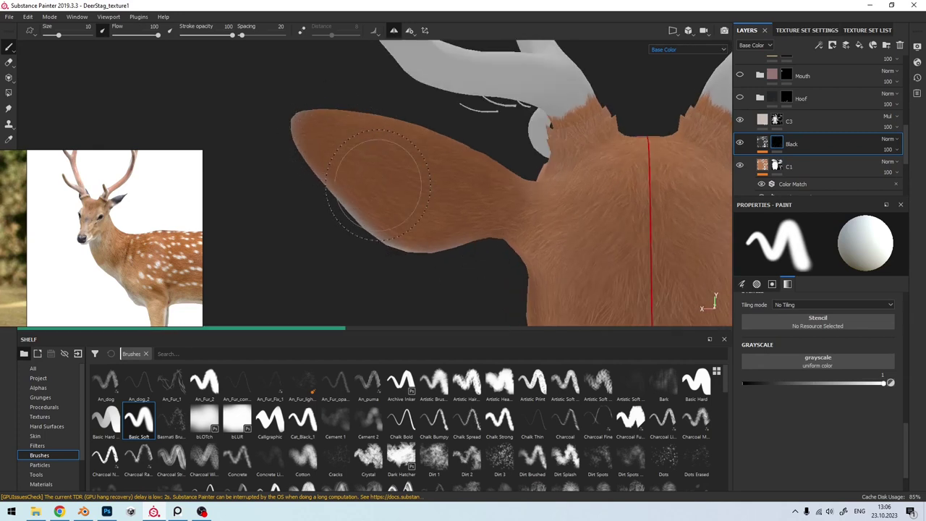
{"action": "mouse_move", "coordinate": [329, 141]}
{"action": "left_mouse_down"}
{"action": "mouse_move", "coordinate": [378, 184]}
{"action": "mouse_move", "coordinate": [285, 114]}
{"action": "mouse_move", "coordinate": [388, 205]}
{"action": "left_mouse_up"}
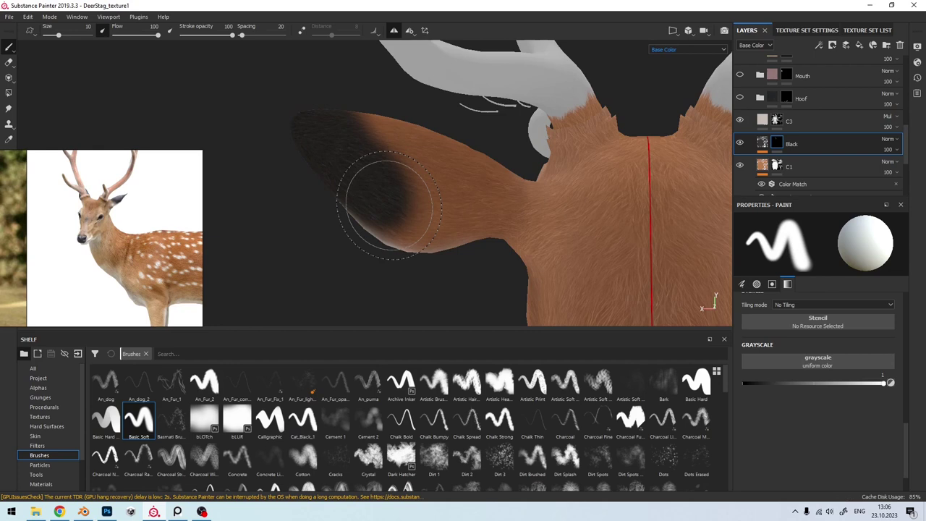
{"action": "mouse_move", "coordinate": [357, 139]}
{"action": "left_mouse_down"}
{"action": "mouse_move", "coordinate": [382, 207]}
{"action": "mouse_move", "coordinate": [346, 189]}
{"action": "left_mouse_up"}
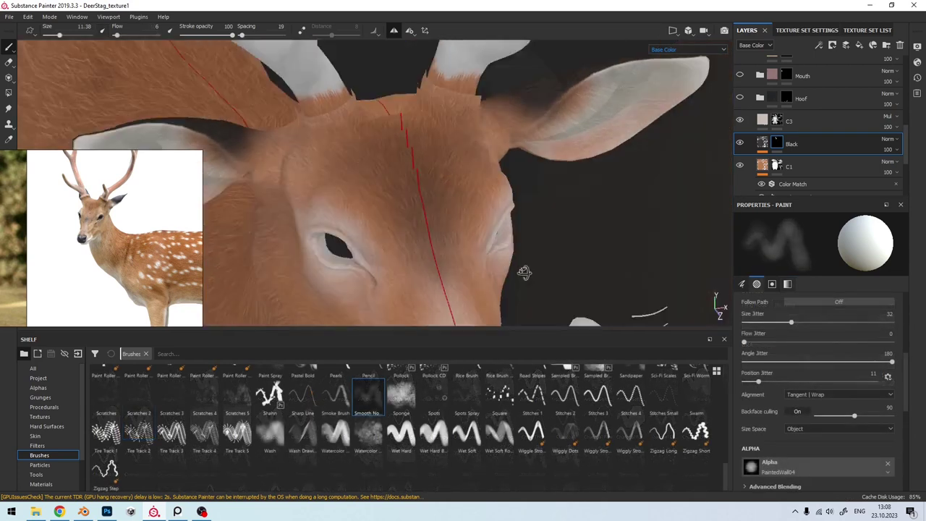
Step: Fix the ear-base paint, swapping mask colour, and darken the base of the left ear
{"action": "mouse_move", "coordinate": [418, 240]}
{"action": "left_mouse_down", "text": "alt"}
{"action": "mouse_move", "coordinate": [355, 181]}
{"action": "mouse_move", "coordinate": [441, 248]}
{"action": "left_mouse_up", "text": "alt"}
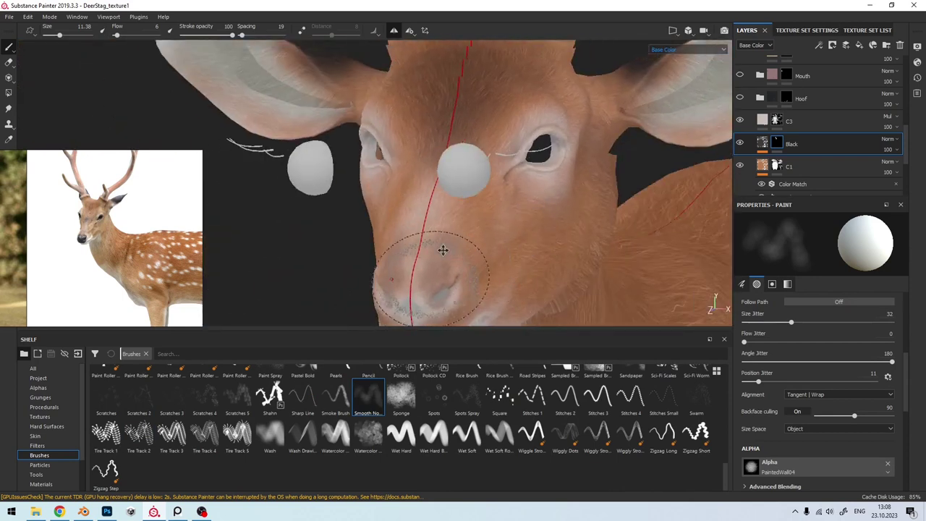
{"action": "scroll", "coordinate": [375, 230], "scroll_direction": "up", "scroll_amount": 3}
{"action": "right_click_drag", "start_coordinate": [375, 230], "coordinate": [365, 223], "text": "ctrl"}
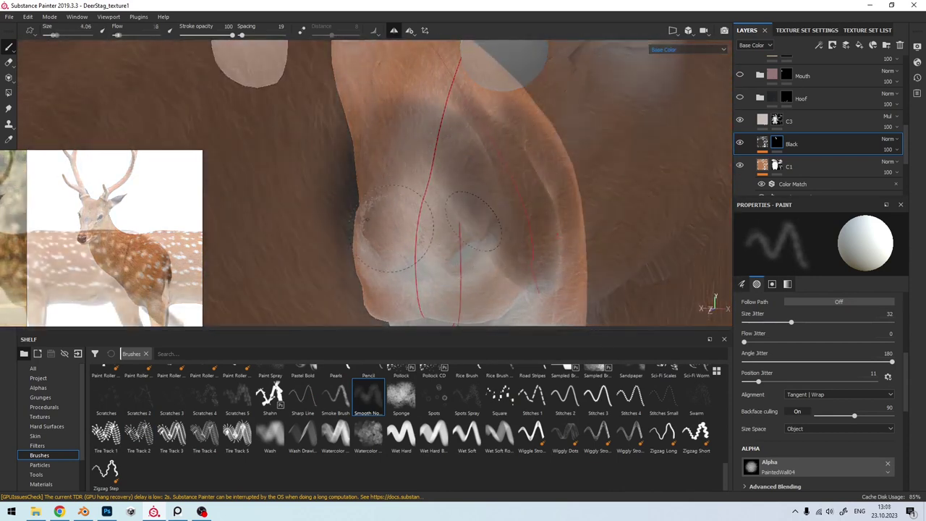
{"action": "mouse_move", "coordinate": [364, 218]}
{"action": "left_mouse_down", "text": "alt"}
{"action": "mouse_move", "coordinate": [437, 231]}
{"action": "mouse_move", "coordinate": [228, 139]}
{"action": "mouse_move", "coordinate": [627, 201]}
{"action": "mouse_move", "coordinate": [300, 207]}
{"action": "mouse_move", "coordinate": [237, 221]}
{"action": "mouse_move", "coordinate": [407, 203]}
{"action": "mouse_move", "coordinate": [337, 178]}
{"action": "left_mouse_up", "text": "alt"}
{"action": "scroll", "coordinate": [437, 231], "scroll_direction": "up", "scroll_amount": 3}
{"action": "scroll", "coordinate": [338, 178], "scroll_direction": "up", "scroll_amount": 3}
{"action": "mouse_move", "coordinate": [351, 213]}
{"action": "right_mouse_down", "text": "ctrl"}
{"action": "mouse_move", "coordinate": [376, 188]}
{"action": "mouse_move", "coordinate": [331, 166]}
{"action": "right_mouse_up", "text": "ctrl"}
{"action": "key", "text": "ctrl+z"}
{"action": "key", "text": "x"}
{"action": "mouse_move", "coordinate": [331, 165]}
{"action": "left_mouse_down"}
{"action": "mouse_move", "coordinate": [320, 196]}
{"action": "mouse_move", "coordinate": [313, 179]}
{"action": "left_mouse_up"}
Step: Paint dark fur on the Black mask over the forehead, face and ear rims
{"action": "mouse_move", "coordinate": [315, 213]}
{"action": "left_mouse_down", "text": "alt"}
{"action": "mouse_move", "coordinate": [316, 202]}
{"action": "mouse_move", "coordinate": [266, 263]}
{"action": "mouse_move", "coordinate": [548, 232]}
{"action": "left_mouse_up", "text": "alt"}
{"action": "scroll", "coordinate": [125, 250], "scroll_direction": "down", "scroll_amount": 3}
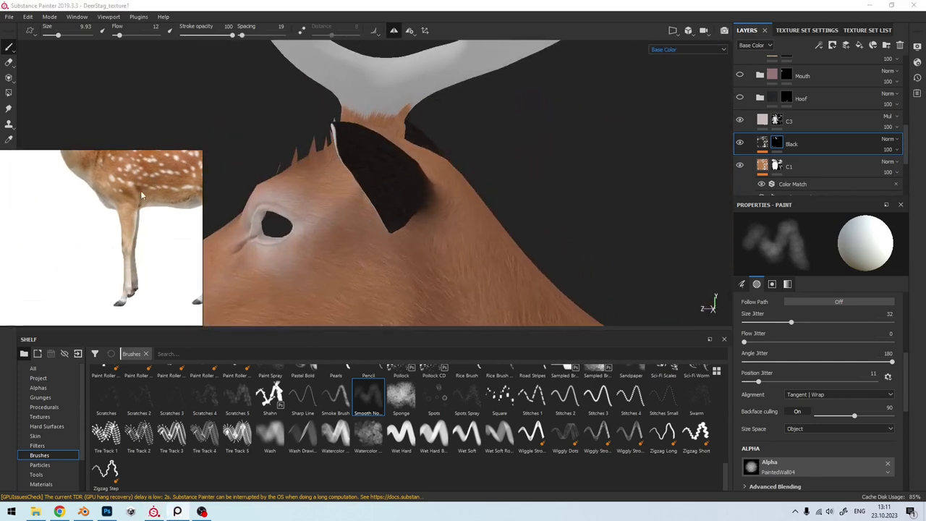
{"action": "scroll", "coordinate": [124, 249], "scroll_direction": "down", "scroll_amount": 2}
{"action": "scroll", "coordinate": [109, 217], "scroll_direction": "up", "scroll_amount": 2}
{"action": "scroll", "coordinate": [109, 217], "scroll_direction": "up", "scroll_amount": 1}
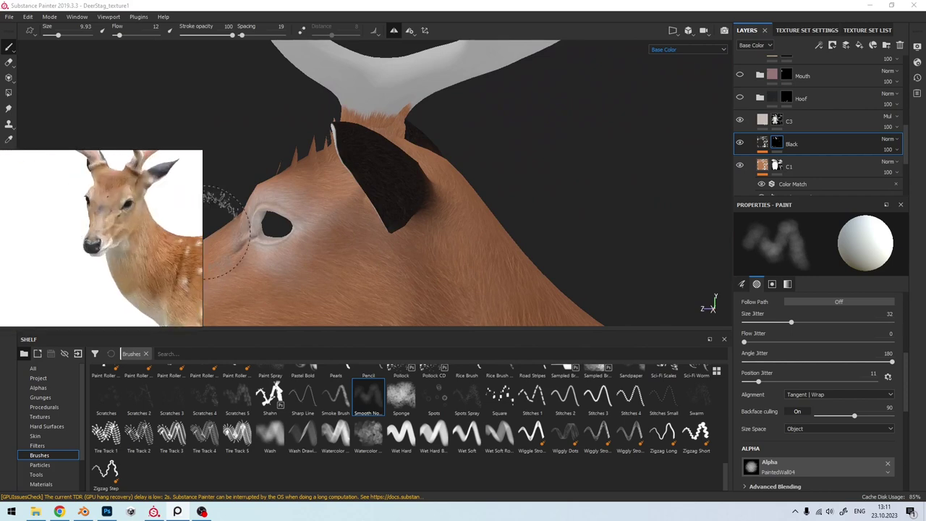
{"action": "scroll", "coordinate": [369, 216], "scroll_direction": "up", "scroll_amount": 3}
{"action": "scroll", "coordinate": [369, 216], "scroll_direction": "down", "scroll_amount": 3}
{"action": "left_click_drag", "start_coordinate": [369, 215], "coordinate": [427, 226], "text": "alt"}
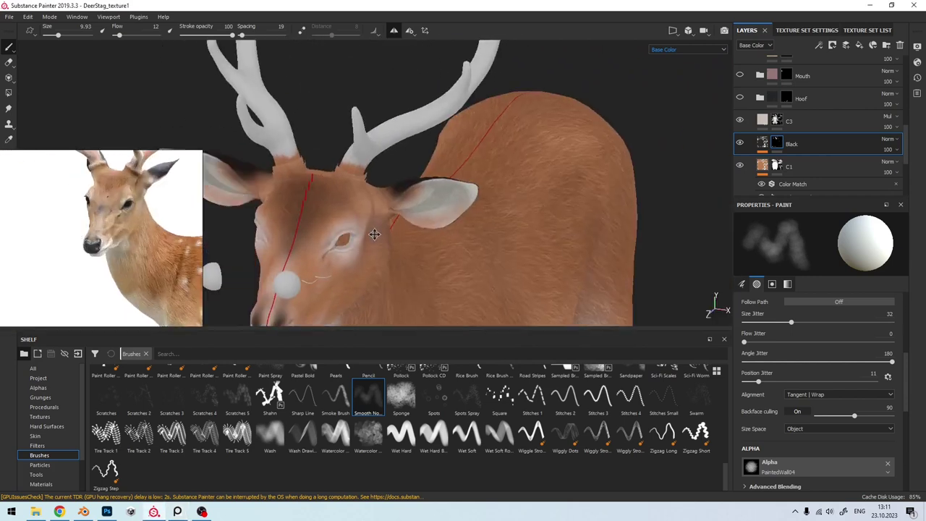
{"action": "scroll", "coordinate": [427, 226], "scroll_direction": "up", "scroll_amount": 2}
{"action": "left_click_drag", "start_coordinate": [407, 196], "coordinate": [393, 161], "text": "alt"}
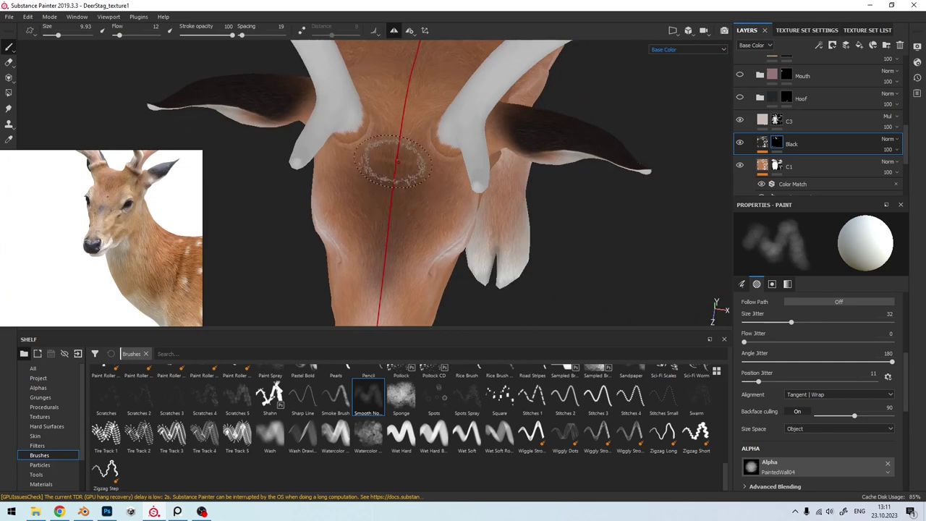
{"action": "left_click_drag", "start_coordinate": [383, 235], "coordinate": [369, 170], "text": "alt"}
{"action": "left_click_drag", "start_coordinate": [384, 250], "coordinate": [391, 208], "text": "alt"}
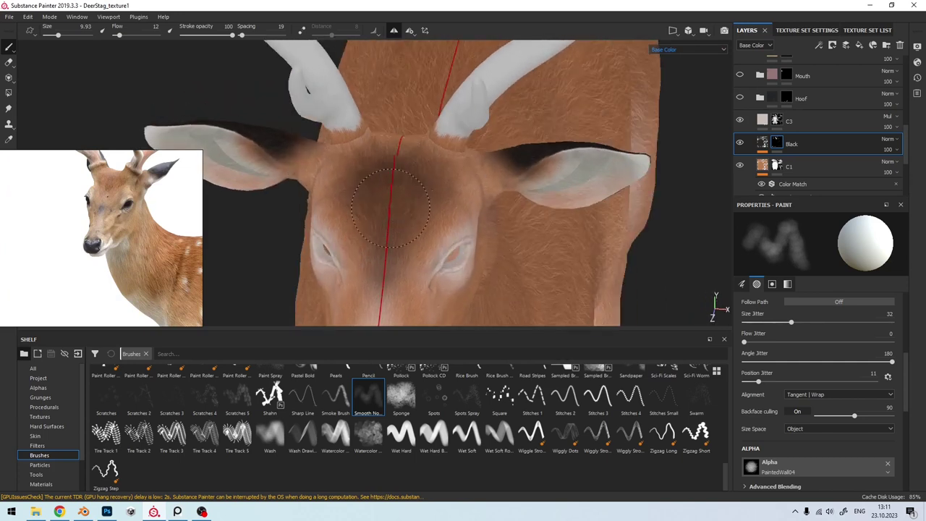
{"action": "scroll", "coordinate": [368, 237], "scroll_direction": "down", "scroll_amount": 2}
{"action": "scroll", "coordinate": [372, 268], "scroll_direction": "down", "scroll_amount": 3}
{"action": "mouse_move", "coordinate": [372, 268]}
{"action": "left_mouse_down", "text": "alt"}
{"action": "mouse_move", "coordinate": [279, 258]}
{"action": "mouse_move", "coordinate": [423, 207]}
{"action": "mouse_move", "coordinate": [435, 219]}
{"action": "mouse_move", "coordinate": [511, 238]}
{"action": "mouse_move", "coordinate": [429, 238]}
{"action": "left_mouse_up", "text": "alt"}
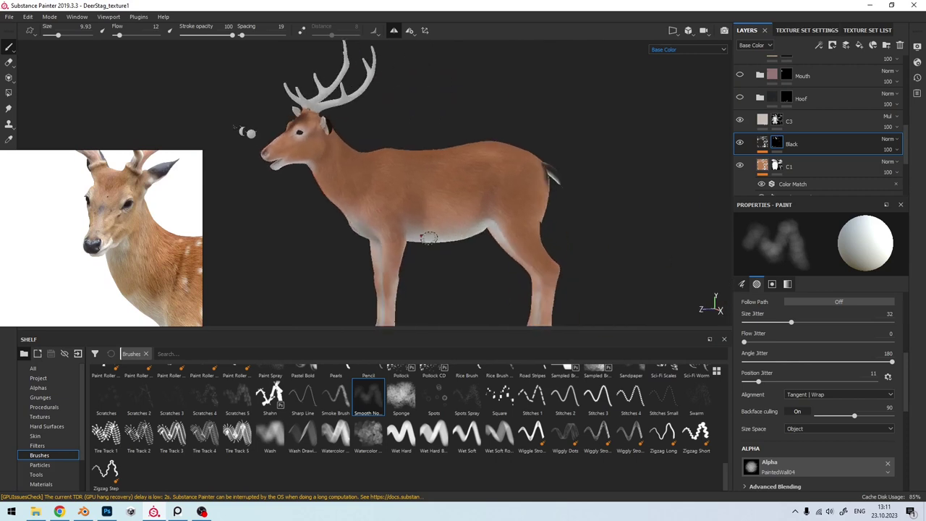
Step: Preview the full material, compare with the reference photo, then return to base colour view
{"action": "key", "text": "m"}
{"action": "mouse_move", "coordinate": [368, 201]}
{"action": "left_mouse_down", "text": "alt"}
{"action": "mouse_move", "coordinate": [413, 231]}
{"action": "mouse_move", "coordinate": [585, 229]}
{"action": "mouse_move", "coordinate": [382, 230]}
{"action": "mouse_move", "coordinate": [410, 235]}
{"action": "left_mouse_up", "text": "alt"}
{"action": "right_click_drag", "start_coordinate": [188, 246], "coordinate": [79, 248]}
{"action": "scroll", "coordinate": [104, 248], "scroll_direction": "up", "scroll_amount": 2}
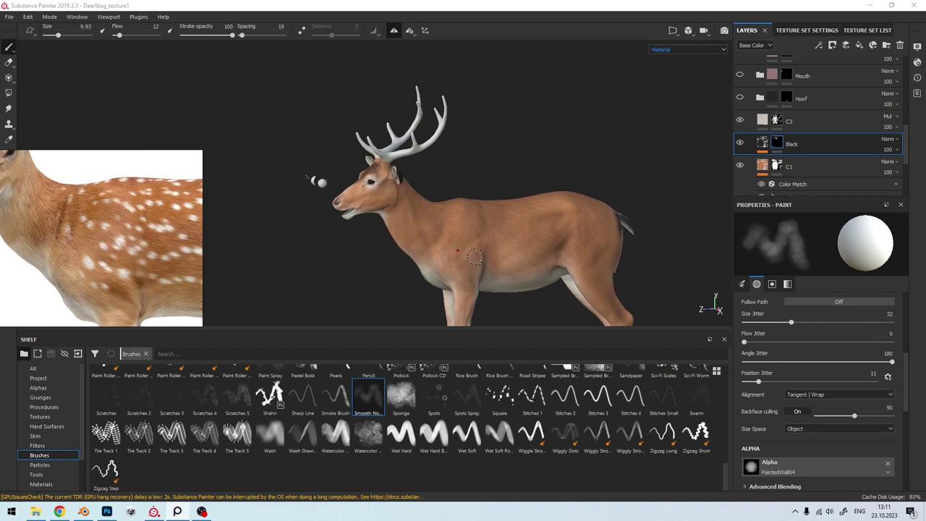
{"action": "mouse_move", "coordinate": [474, 257]}
{"action": "left_mouse_down", "text": "alt"}
{"action": "mouse_move", "coordinate": [463, 253]}
{"action": "mouse_move", "coordinate": [506, 239]}
{"action": "left_mouse_up", "text": "alt"}
{"action": "key", "text": "c"}
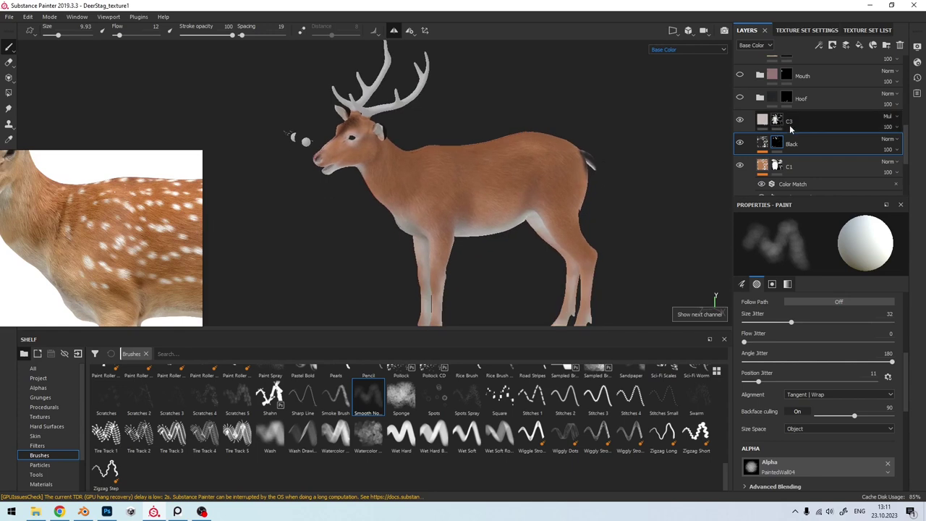
Step: Add Fill layer 4 above C3 in Multiply mode with roughness disabled
{"action": "left_click", "coordinate": [790, 124]}
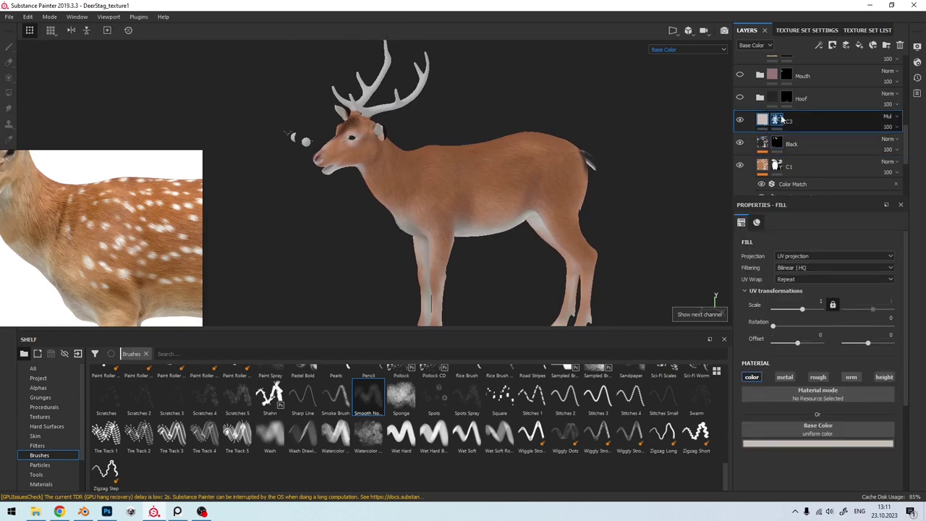
{"action": "left_click", "coordinate": [859, 46]}
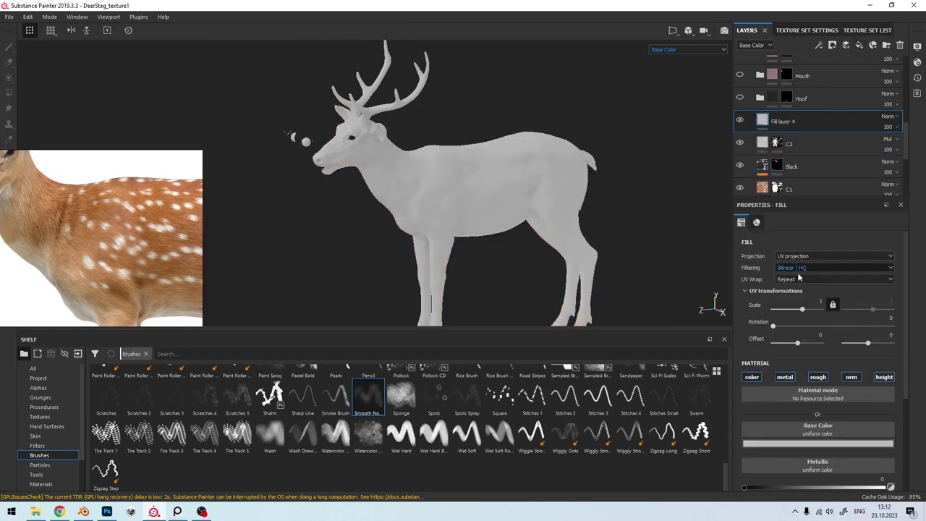
{"action": "left_click", "coordinate": [817, 377]}
{"action": "left_click", "coordinate": [889, 117]}
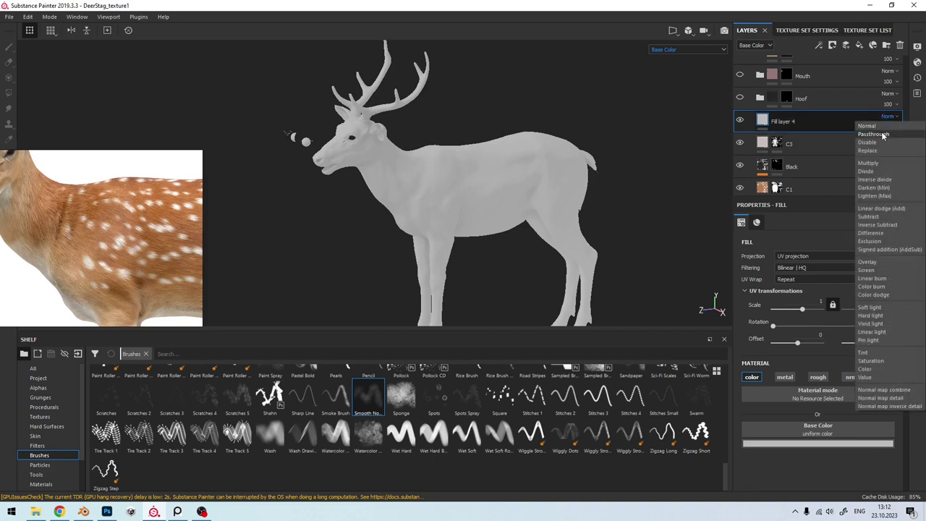
{"action": "left_click", "coordinate": [869, 163]}
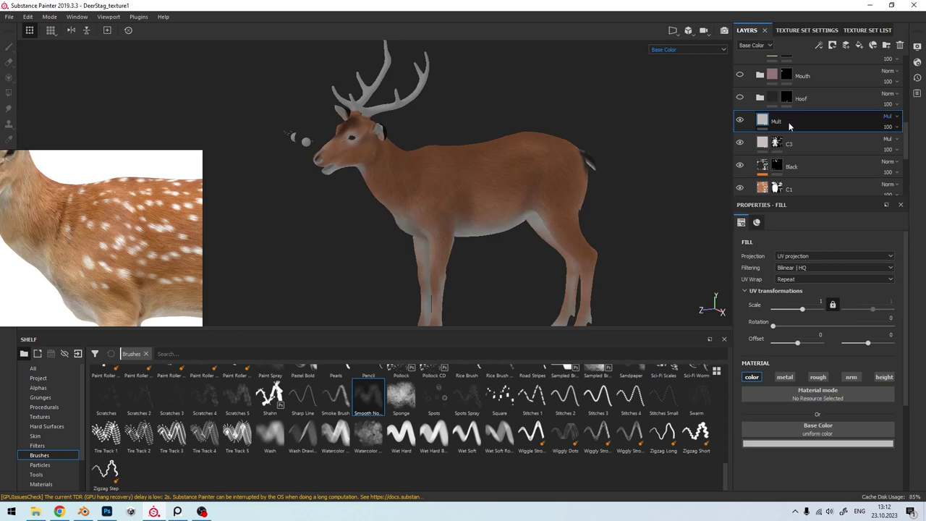
Step: Add a black mask to Mult and paint its darkening onto the deer's flank with a size-30 brush
{"action": "right_click", "coordinate": [789, 127]}
{"action": "left_click", "coordinate": [799, 132]}
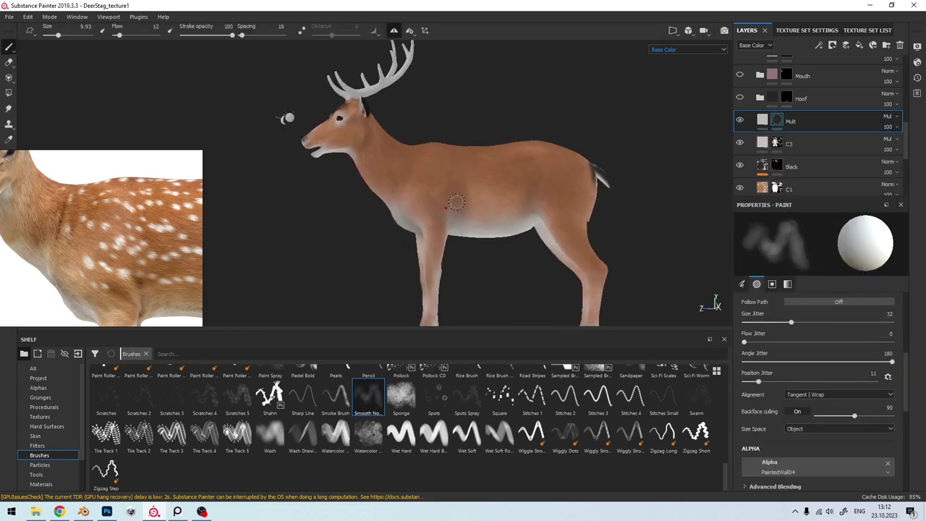
{"action": "right_click_drag", "start_coordinate": [456, 203], "coordinate": [510, 204], "text": "ctrl"}
{"action": "scroll", "coordinate": [512, 202], "scroll_direction": "up", "scroll_amount": 1}
{"action": "scroll", "coordinate": [517, 212], "scroll_direction": "up", "scroll_amount": 1}
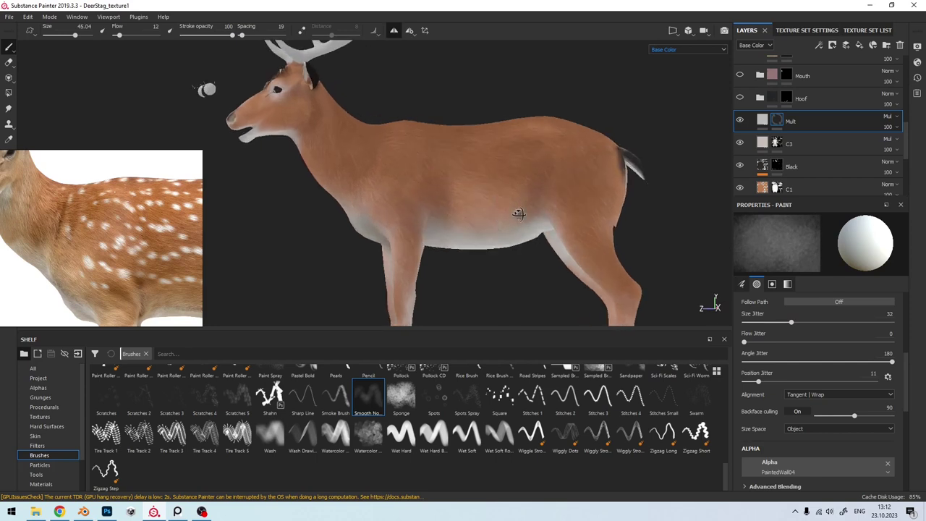
{"action": "left_click", "coordinate": [366, 395]}
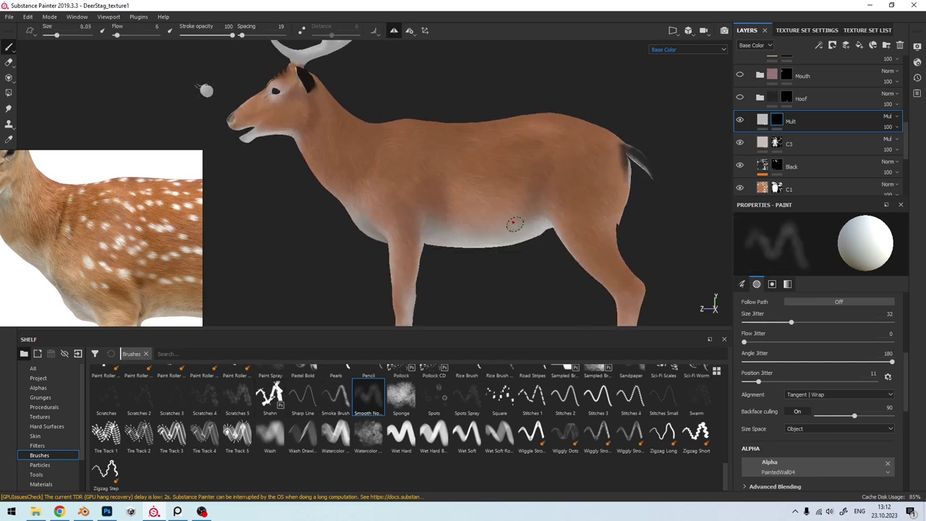
{"action": "right_click_drag", "start_coordinate": [514, 224], "coordinate": [542, 182], "text": "ctrl"}
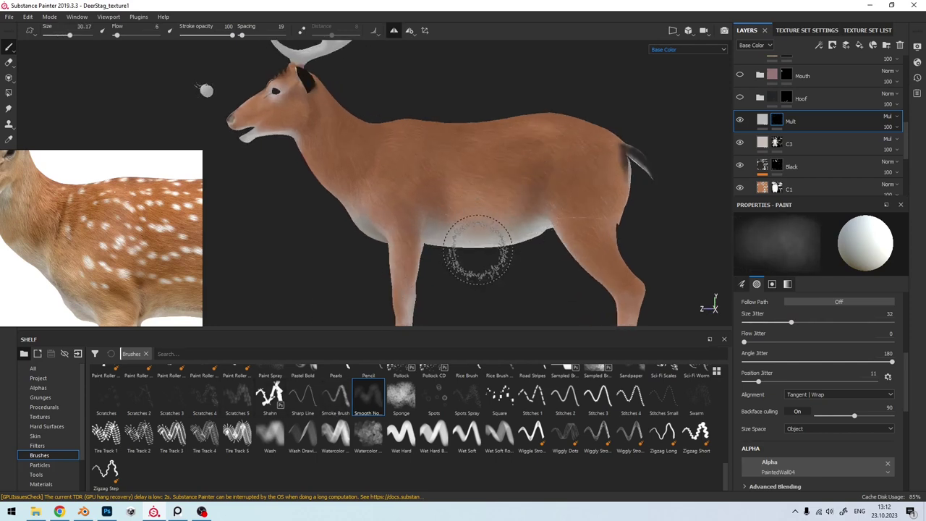
{"action": "mouse_move", "coordinate": [478, 250]}
{"action": "left_mouse_down", "text": "alt"}
{"action": "mouse_move", "coordinate": [537, 176]}
{"action": "mouse_move", "coordinate": [547, 128]}
{"action": "mouse_move", "coordinate": [433, 172]}
{"action": "left_mouse_up", "text": "alt"}
{"action": "left_click", "coordinate": [554, 130]}
Step: Paint the Mult mask over the shoulder, belly and legs while orbiting around the deer
{"action": "mouse_move", "coordinate": [436, 214]}
{"action": "left_mouse_down", "text": "alt"}
{"action": "mouse_move", "coordinate": [457, 194]}
{"action": "mouse_move", "coordinate": [359, 178]}
{"action": "mouse_move", "coordinate": [354, 234]}
{"action": "mouse_move", "coordinate": [424, 259]}
{"action": "left_mouse_up", "text": "alt"}
{"action": "middle_click_drag", "start_coordinate": [424, 258], "coordinate": [413, 166], "text": "alt"}
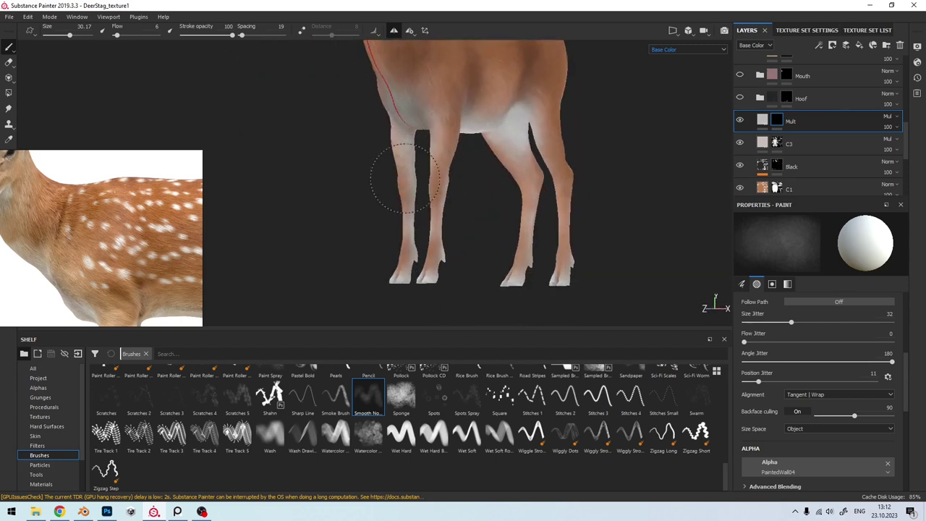
{"action": "mouse_move", "coordinate": [403, 168]}
{"action": "left_mouse_down", "text": "alt"}
{"action": "mouse_move", "coordinate": [221, 213]}
{"action": "mouse_move", "coordinate": [436, 221]}
{"action": "left_mouse_up", "text": "alt"}
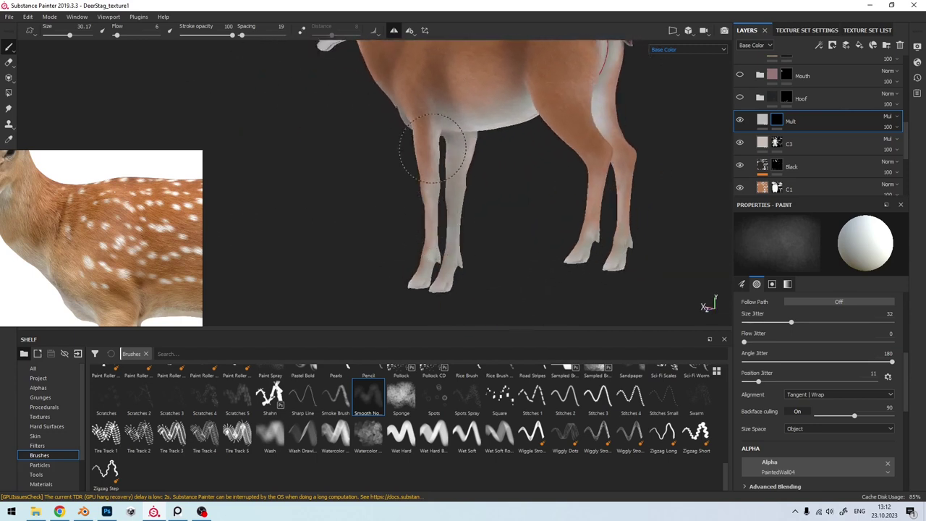
{"action": "left_click_drag", "start_coordinate": [432, 148], "coordinate": [516, 170], "text": "alt"}
{"action": "scroll", "coordinate": [455, 213], "scroll_direction": "down", "scroll_amount": 3}
{"action": "scroll", "coordinate": [426, 237], "scroll_direction": "up", "scroll_amount": 3}
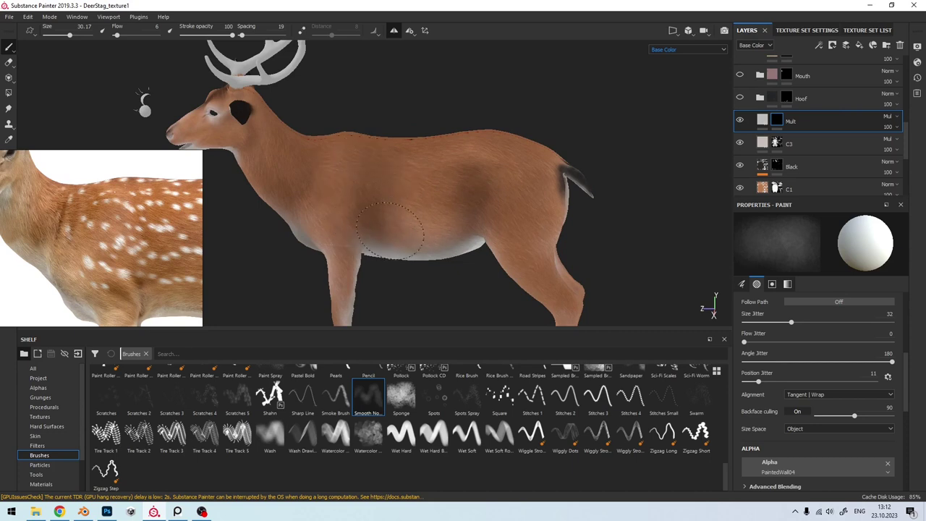
{"action": "right_click_drag", "start_coordinate": [389, 230], "coordinate": [441, 233], "text": "shift"}
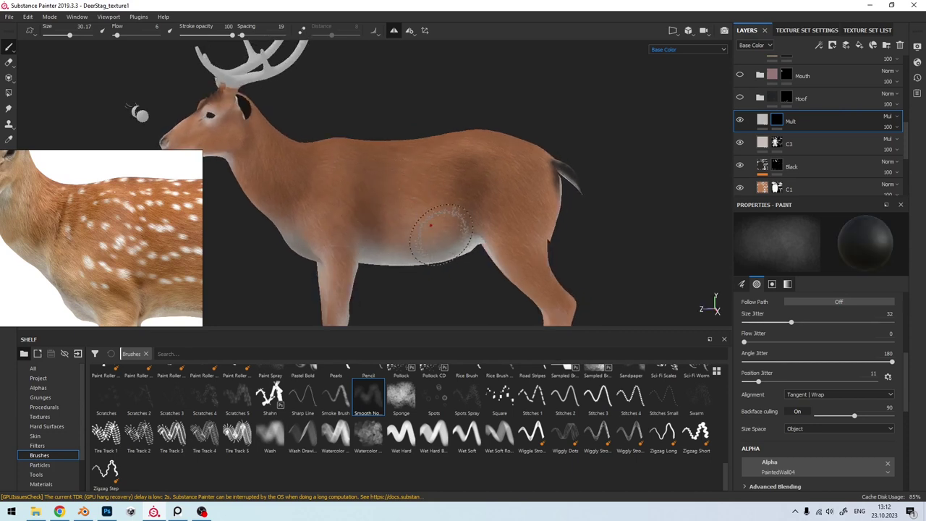
{"action": "mouse_move", "coordinate": [490, 240]}
{"action": "left_mouse_down", "text": "alt"}
{"action": "mouse_move", "coordinate": [409, 192]}
{"action": "mouse_move", "coordinate": [347, 215]}
{"action": "left_mouse_up", "text": "alt"}
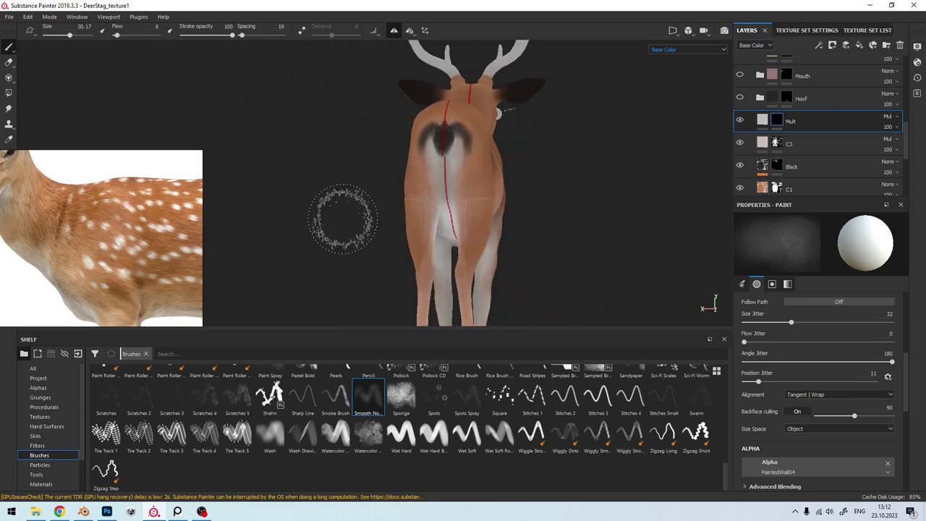
{"action": "left_click_drag", "start_coordinate": [452, 192], "coordinate": [434, 207], "text": "alt"}
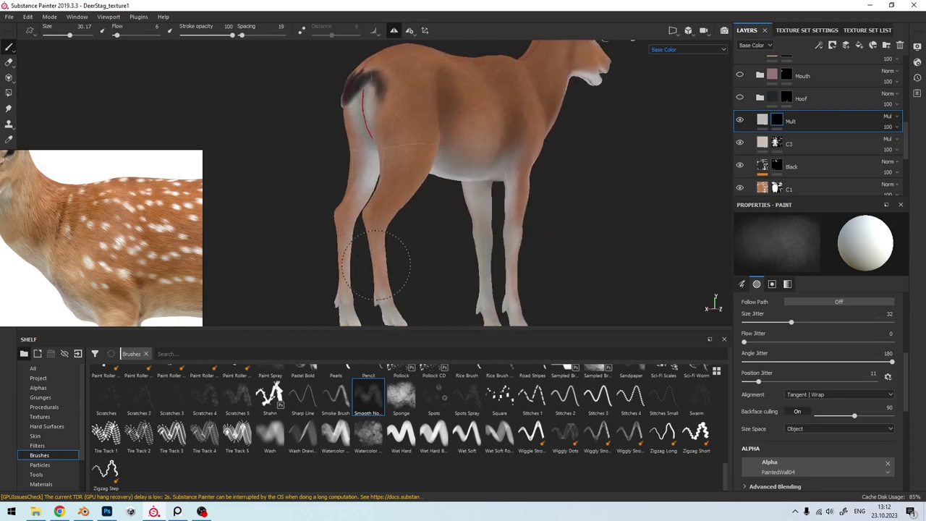
{"action": "middle_click_drag", "start_coordinate": [434, 206], "coordinate": [376, 190], "text": "alt"}
{"action": "left_click_drag", "start_coordinate": [373, 246], "coordinate": [444, 227], "text": "alt"}
Step: Shrink the brush to about 10 and paint the Mult mask onto the lower legs and hooves
{"action": "right_click_drag", "start_coordinate": [382, 258], "coordinate": [384, 286], "text": "ctrl"}
{"action": "scroll", "coordinate": [384, 286], "scroll_direction": "up", "scroll_amount": 2}
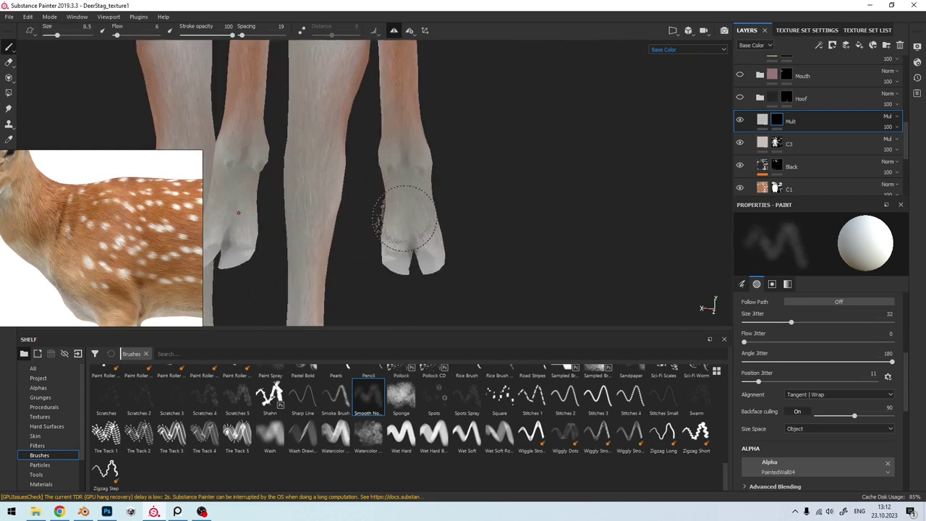
{"action": "right_click_drag", "start_coordinate": [427, 217], "coordinate": [412, 217], "text": "ctrl"}
{"action": "mouse_move", "coordinate": [409, 235]}
{"action": "left_mouse_down", "text": "alt"}
{"action": "mouse_move", "coordinate": [424, 248]}
{"action": "mouse_move", "coordinate": [366, 257]}
{"action": "mouse_move", "coordinate": [352, 157]}
{"action": "left_mouse_up", "text": "alt"}
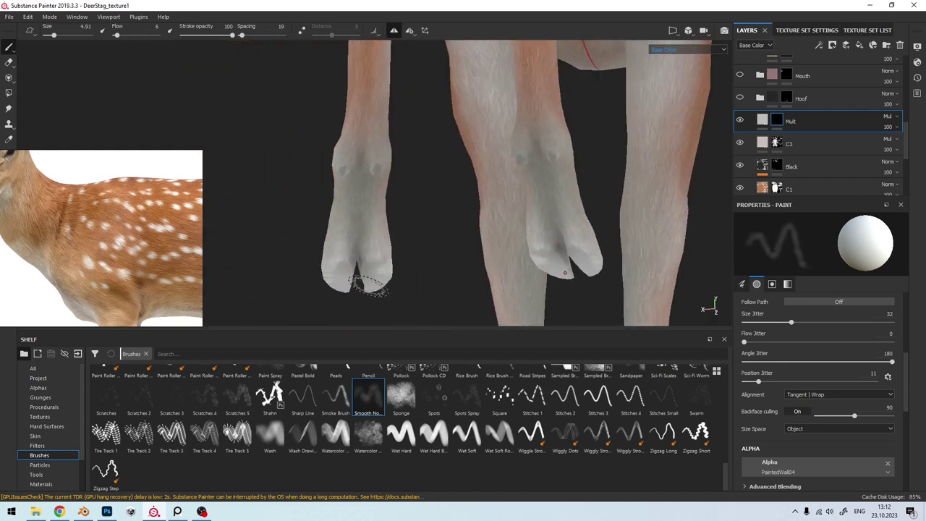
{"action": "mouse_move", "coordinate": [369, 285]}
{"action": "left_mouse_down", "text": "alt"}
{"action": "mouse_move", "coordinate": [352, 248]}
{"action": "mouse_move", "coordinate": [393, 259]}
{"action": "mouse_move", "coordinate": [382, 253]}
{"action": "mouse_move", "coordinate": [392, 93]}
{"action": "mouse_move", "coordinate": [424, 227]}
{"action": "mouse_move", "coordinate": [372, 227]}
{"action": "mouse_move", "coordinate": [434, 181]}
{"action": "left_mouse_up", "text": "alt"}
Step: Duplicate the Mult layer as Div and set its blend mode to Divide
{"action": "left_click", "coordinate": [762, 120]}
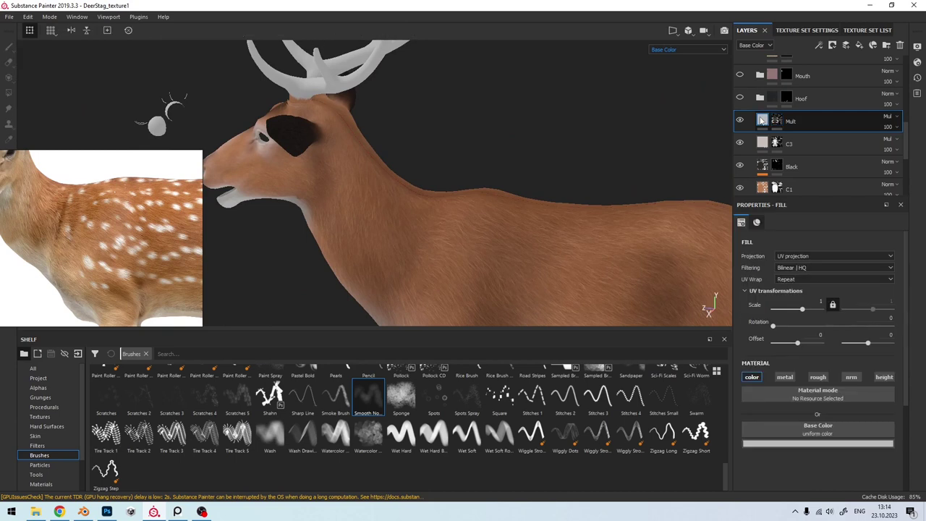
{"action": "key", "text": "ctrl+d"}
{"action": "type", "text": "Div"}
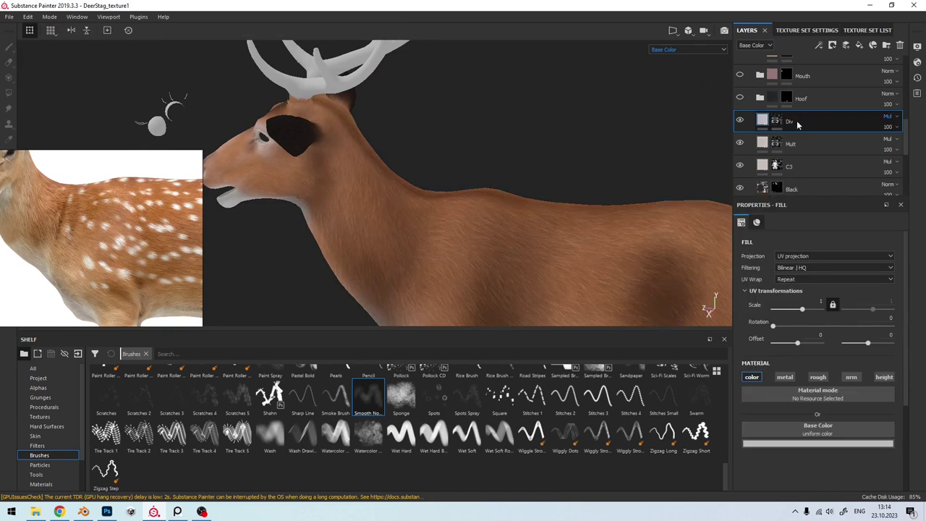
{"action": "left_click", "coordinate": [888, 116]}
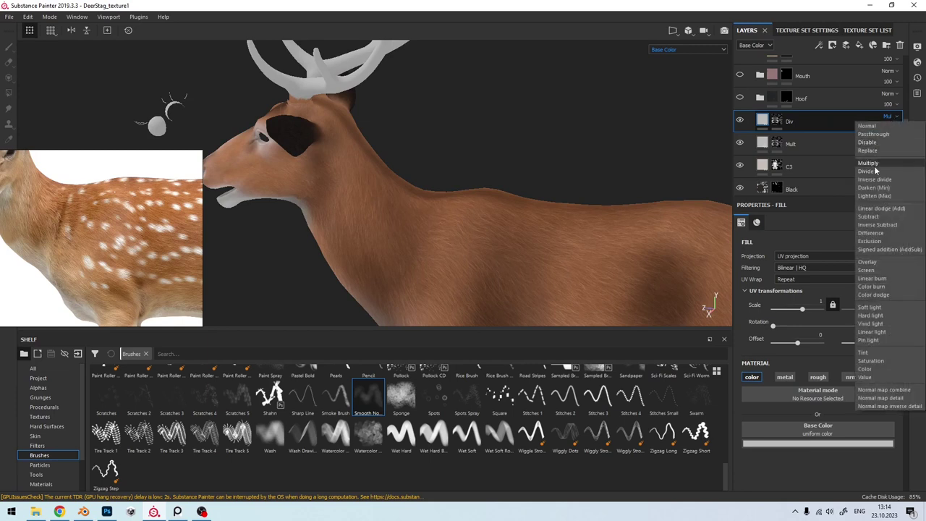
{"action": "left_click", "coordinate": [872, 170]}
Step: Add a black mask to Div and paint brightening over the shoulder and back with a size-28 brush
{"action": "right_click", "coordinate": [776, 121]}
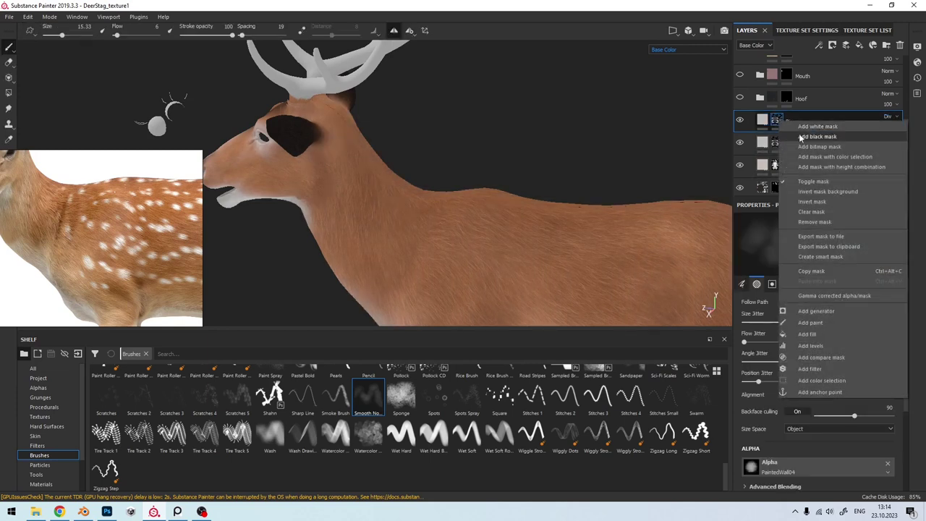
{"action": "left_click", "coordinate": [803, 129]}
{"action": "right_click_drag", "start_coordinate": [414, 230], "coordinate": [424, 227], "text": "ctrl"}
{"action": "mouse_move", "coordinate": [423, 228]}
{"action": "left_mouse_down", "text": "alt"}
{"action": "mouse_move", "coordinate": [476, 227]}
{"action": "mouse_move", "coordinate": [384, 135]}
{"action": "left_mouse_up", "text": "alt"}
{"action": "left_click_drag", "start_coordinate": [434, 166], "coordinate": [440, 220], "text": "alt"}
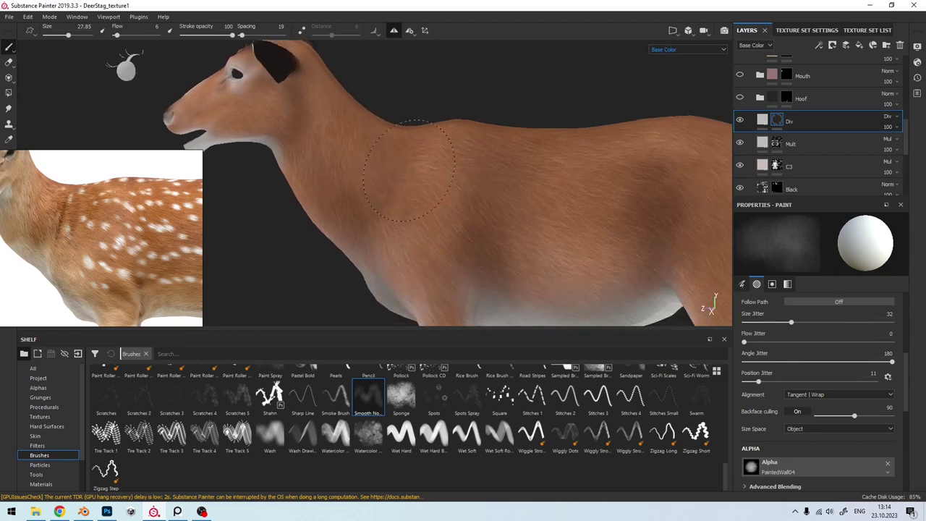
{"action": "middle_click_drag", "start_coordinate": [454, 161], "coordinate": [371, 155], "text": "alt"}
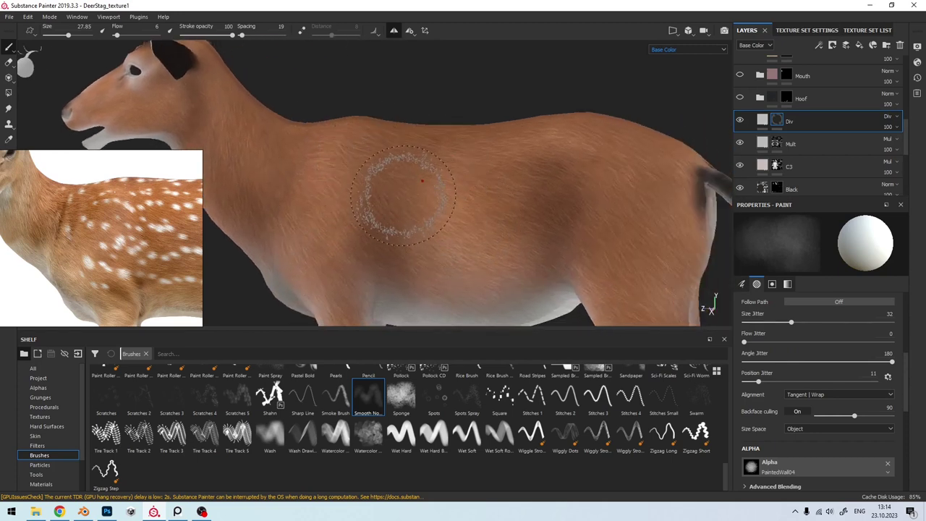
{"action": "mouse_move", "coordinate": [583, 182]}
{"action": "left_mouse_down", "text": "alt"}
{"action": "mouse_move", "coordinate": [480, 248]}
{"action": "mouse_move", "coordinate": [539, 202]}
{"action": "mouse_move", "coordinate": [506, 166]}
{"action": "left_mouse_up", "text": "alt"}
{"action": "scroll", "coordinate": [533, 253], "scroll_direction": "down", "scroll_amount": 3}
{"action": "scroll", "coordinate": [471, 203], "scroll_direction": "up", "scroll_amount": 4}
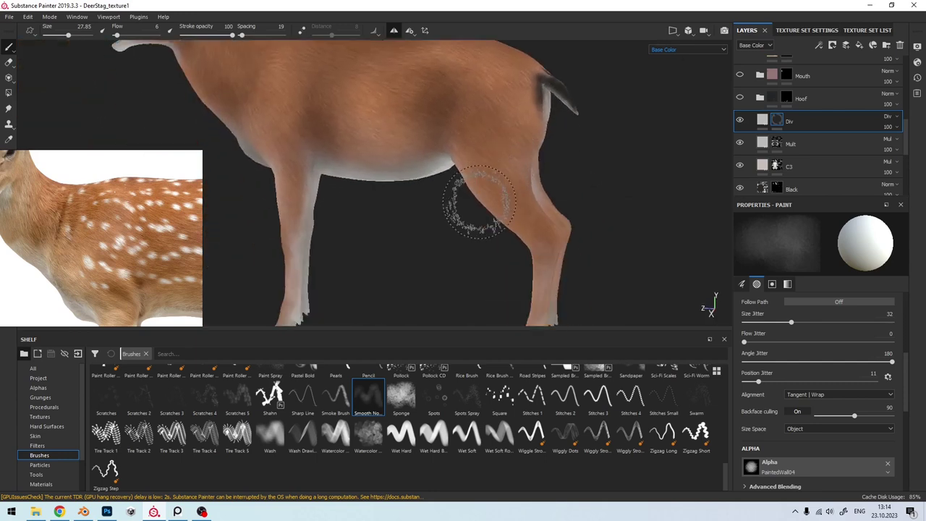
{"action": "scroll", "coordinate": [514, 231], "scroll_direction": "up", "scroll_amount": 3}
{"action": "scroll", "coordinate": [507, 201], "scroll_direction": "down", "scroll_amount": 3}
{"action": "scroll", "coordinate": [533, 201], "scroll_direction": "down", "scroll_amount": 2}
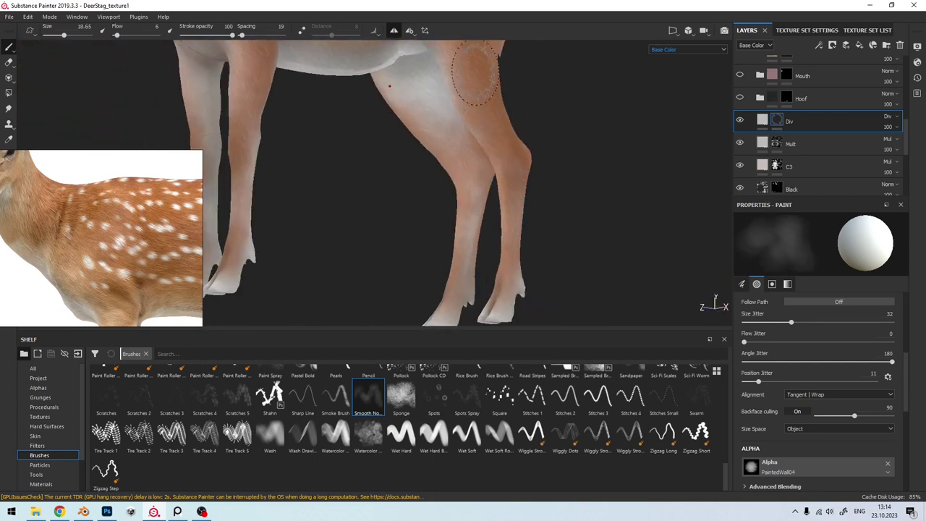
Step: Paint the Div mask onto the hind legs and hindquarters near the tail
{"action": "left_click_drag", "start_coordinate": [504, 160], "coordinate": [434, 182], "text": "alt"}
{"action": "scroll", "coordinate": [502, 217], "scroll_direction": "down", "scroll_amount": 2}
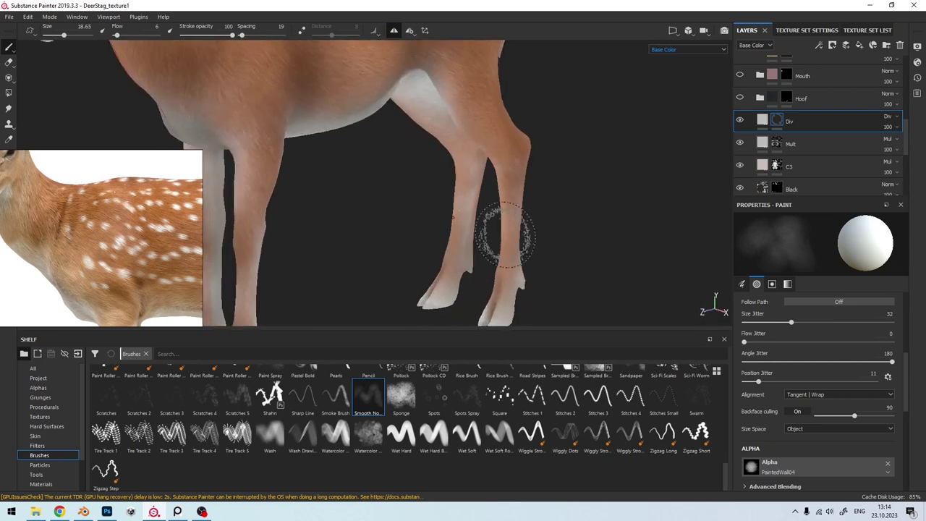
{"action": "left_click_drag", "start_coordinate": [510, 178], "coordinate": [463, 217], "text": "alt"}
{"action": "scroll", "coordinate": [449, 212], "scroll_direction": "up", "scroll_amount": 3}
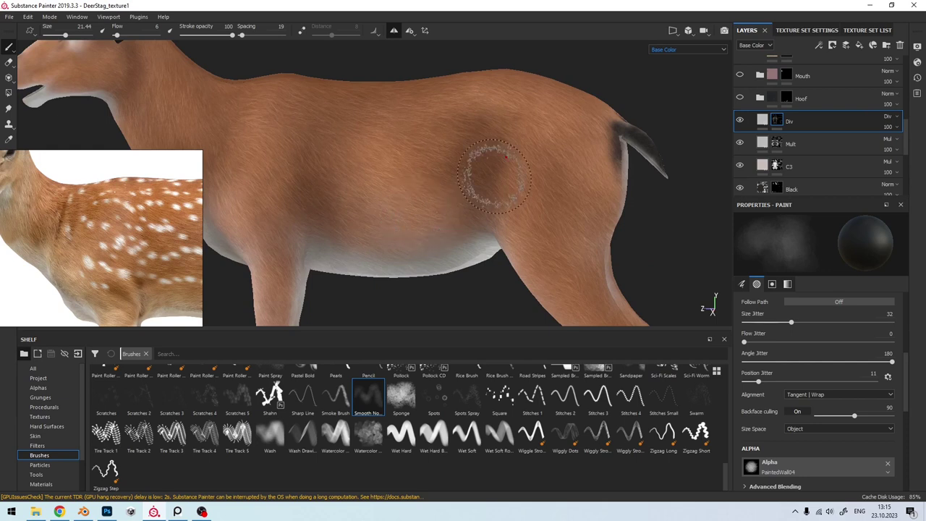
{"action": "mouse_move", "coordinate": [496, 166]}
{"action": "left_mouse_down", "text": "alt"}
{"action": "mouse_move", "coordinate": [440, 219]}
{"action": "mouse_move", "coordinate": [481, 234]}
{"action": "left_mouse_up", "text": "alt"}
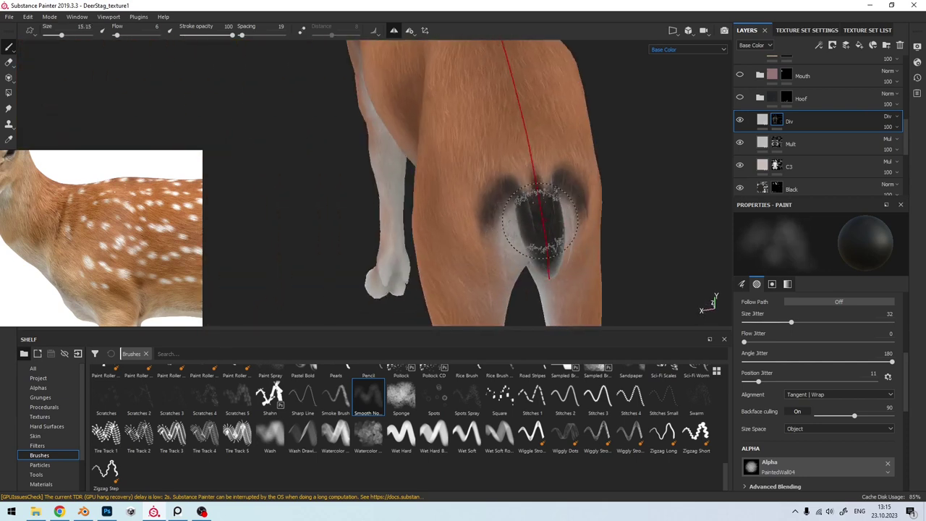
{"action": "right_click_drag", "start_coordinate": [536, 217], "coordinate": [542, 253], "text": "ctrl"}
{"action": "left_click_drag", "start_coordinate": [536, 260], "coordinate": [465, 248], "text": "alt"}
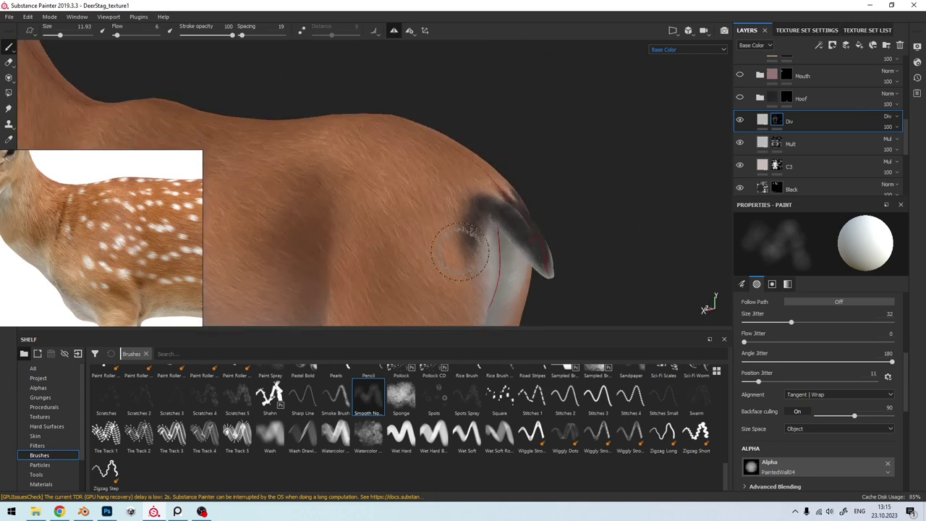
{"action": "scroll", "coordinate": [467, 248], "scroll_direction": "down", "scroll_amount": 3}
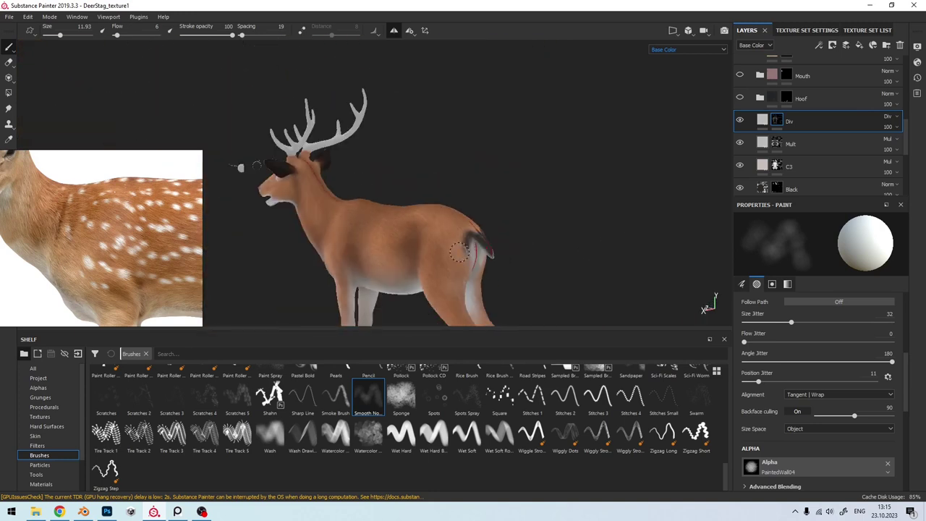
{"action": "scroll", "coordinate": [458, 251], "scroll_direction": "up", "scroll_amount": 5}
{"action": "scroll", "coordinate": [562, 207], "scroll_direction": "up", "scroll_amount": 5}
{"action": "scroll", "coordinate": [506, 217], "scroll_direction": "up", "scroll_amount": 3}
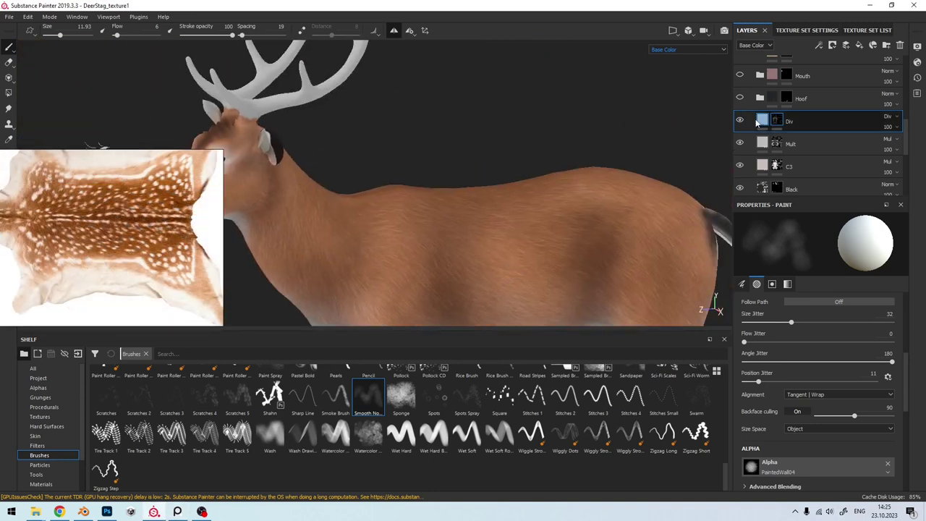
Step: Add a colour-only fill layer above C3 with metal, rough, nrm and height off, set to Multiply
{"action": "scroll", "coordinate": [758, 176], "scroll_direction": "down", "scroll_amount": 1}
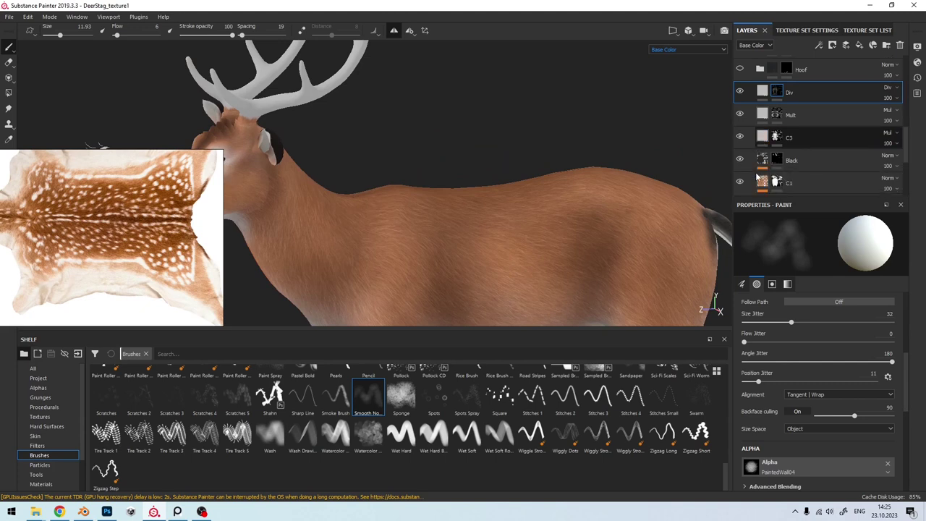
{"action": "left_click", "coordinate": [818, 137]}
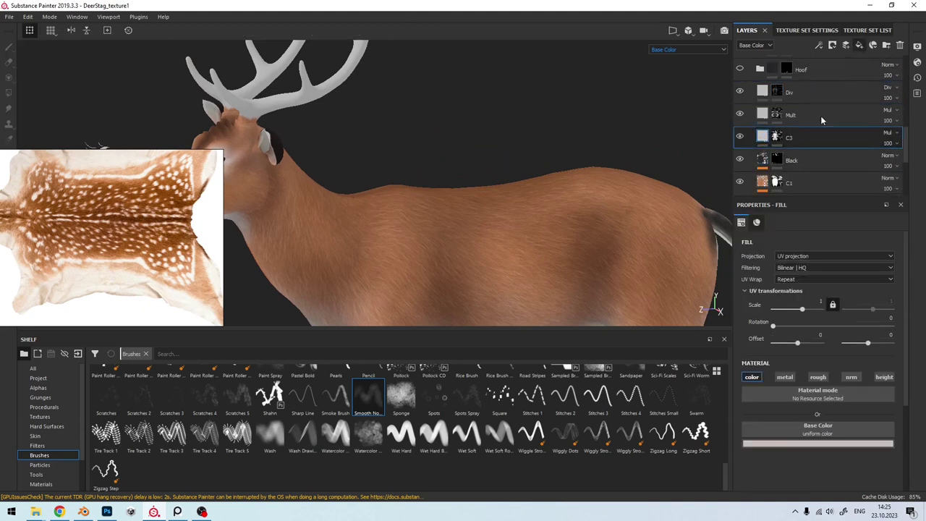
{"action": "left_click", "coordinate": [860, 45]}
{"action": "left_click", "coordinate": [785, 377]}
{"action": "left_click", "coordinate": [818, 377]}
{"action": "left_click", "coordinate": [851, 377]}
{"action": "left_click", "coordinate": [884, 377]}
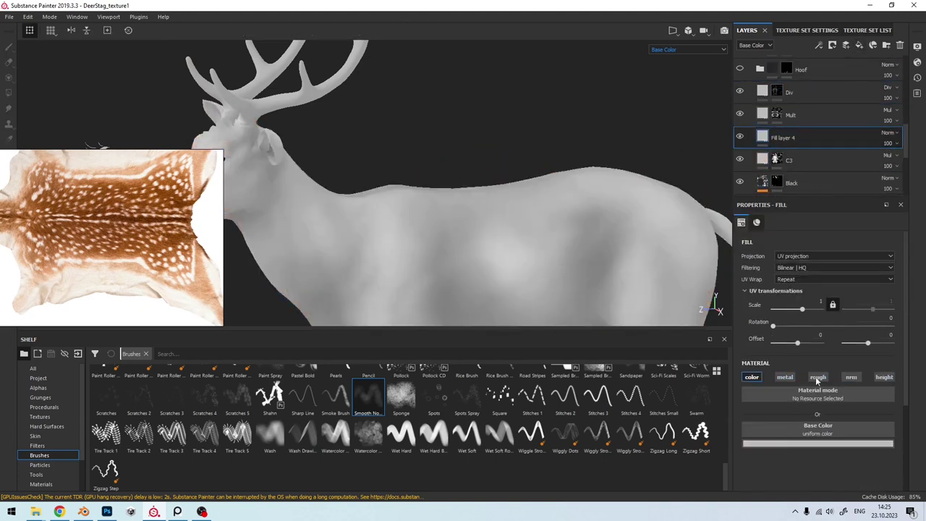
{"action": "left_click", "coordinate": [888, 134]}
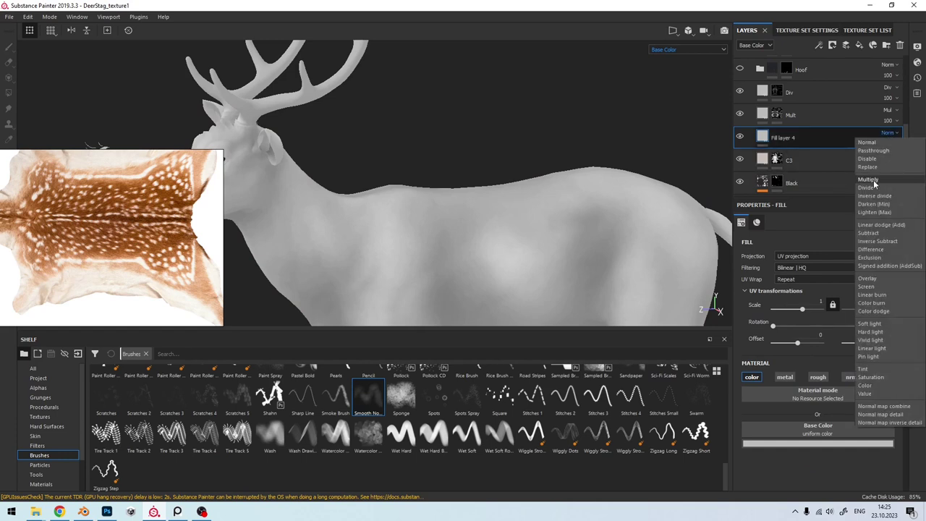
{"action": "left_click", "coordinate": [873, 179]}
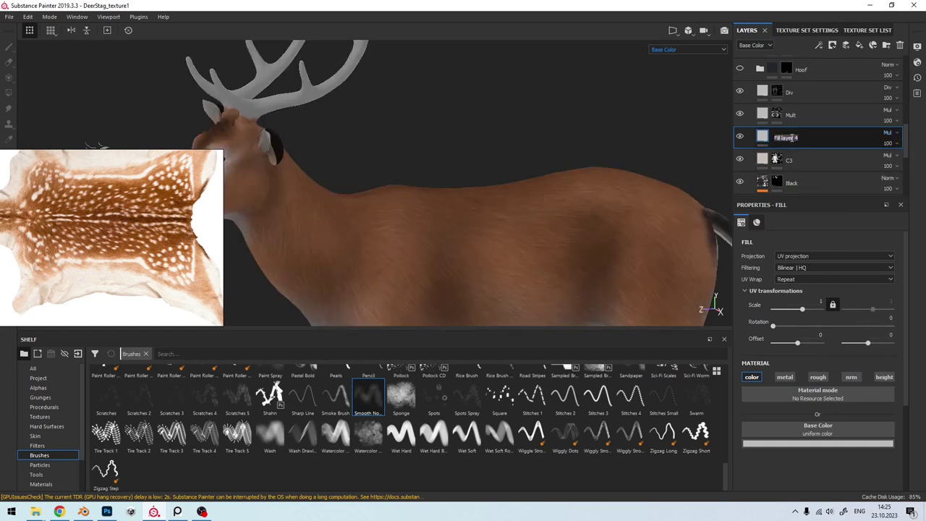
Step: Rename Fill layer 4 to C4
{"action": "scroll", "coordinate": [801, 160], "scroll_direction": "down", "scroll_amount": 1}
{"action": "scroll", "coordinate": [800, 160], "scroll_direction": "down", "scroll_amount": 1}
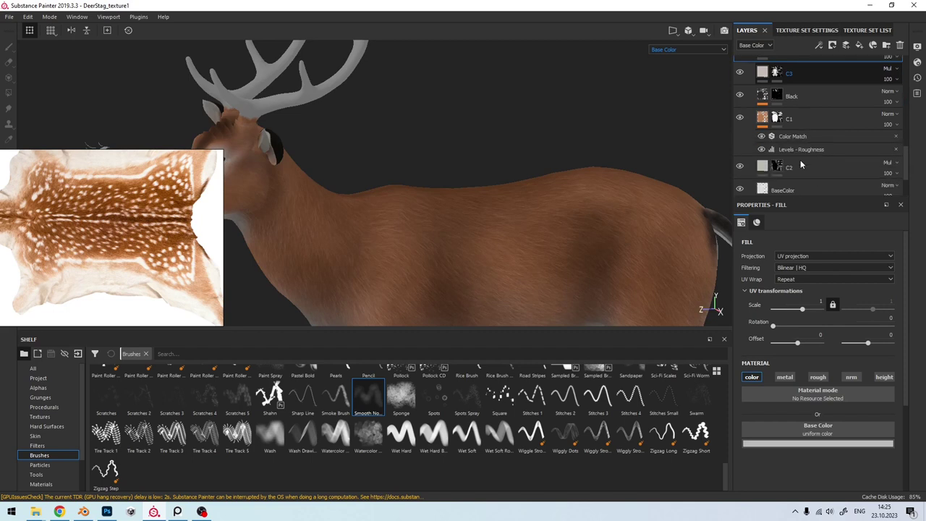
{"action": "scroll", "coordinate": [801, 160], "scroll_direction": "up", "scroll_amount": 2}
{"action": "scroll", "coordinate": [800, 160], "scroll_direction": "up", "scroll_amount": 1}
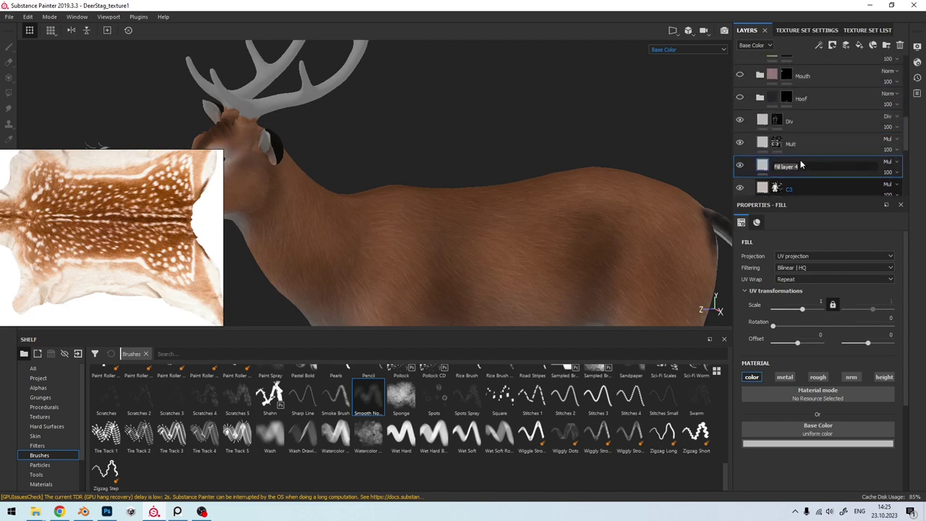
{"action": "type", "text": "C4"}
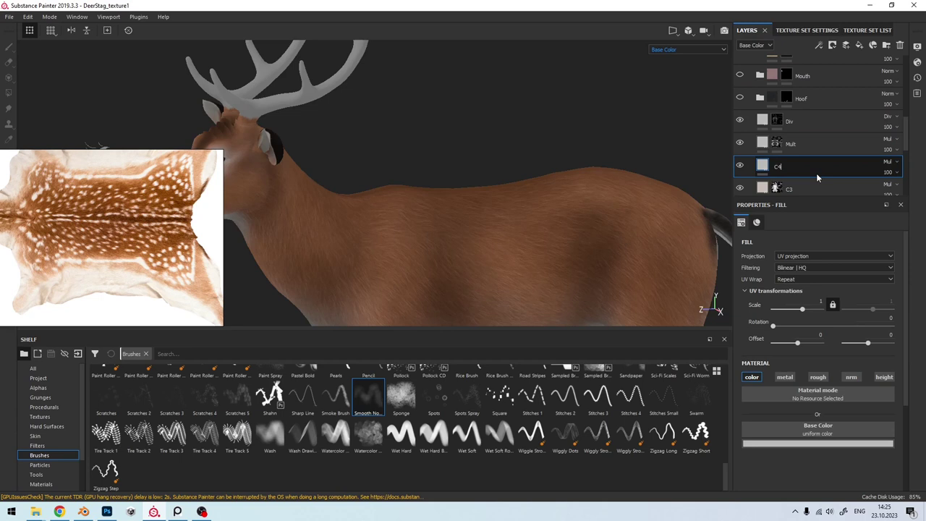
{"action": "key", "text": "Return"}
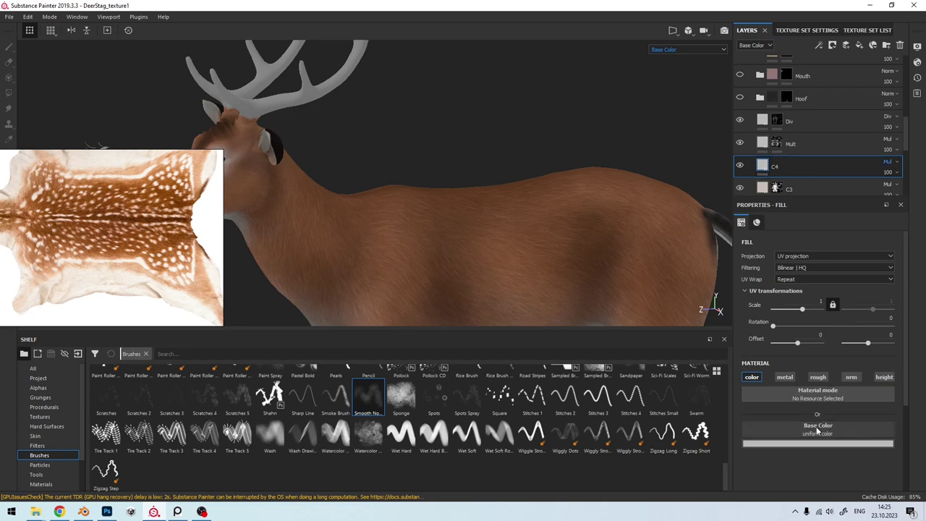
Step: Sample C4's base colour from the reference hide brown, then lighten it to a soft salmon-brown
{"action": "left_click", "coordinate": [810, 443]}
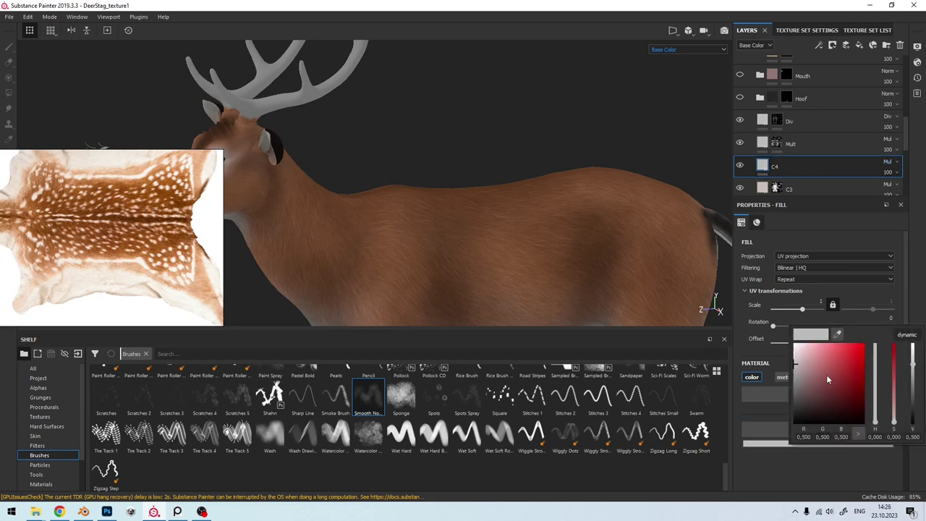
{"action": "left_click_drag", "start_coordinate": [826, 375], "coordinate": [823, 356]}
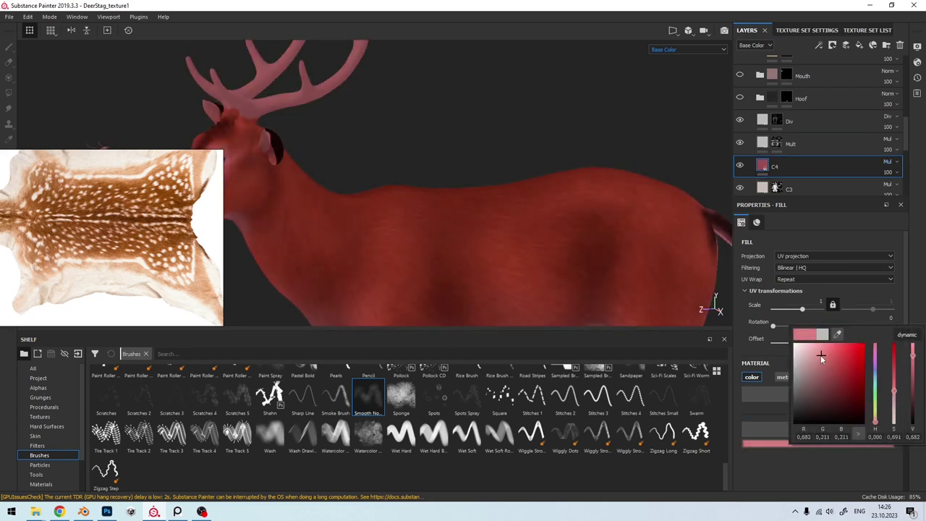
{"action": "left_click", "coordinate": [843, 326]}
{"action": "left_click", "coordinate": [138, 229]}
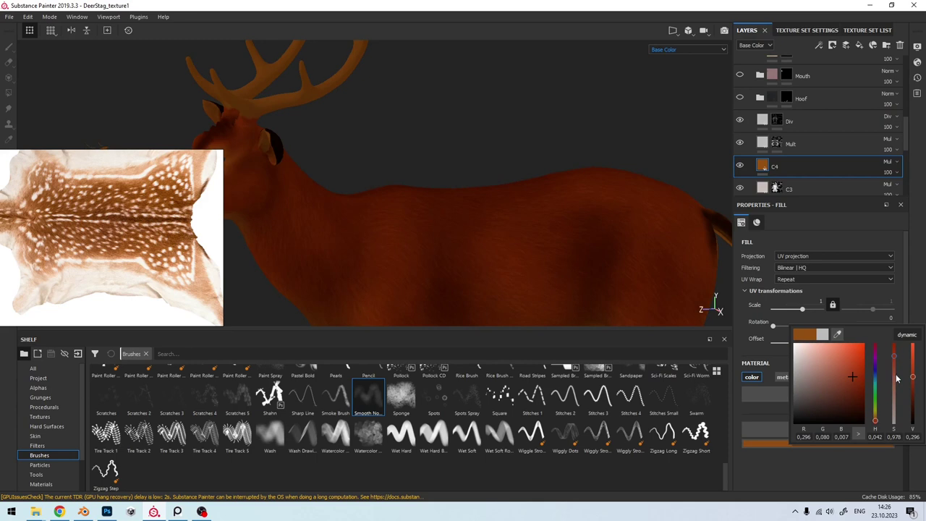
{"action": "mouse_move", "coordinate": [897, 379]}
{"action": "left_mouse_down"}
{"action": "mouse_move", "coordinate": [893, 367]}
{"action": "mouse_move", "coordinate": [908, 371]}
{"action": "left_mouse_up"}
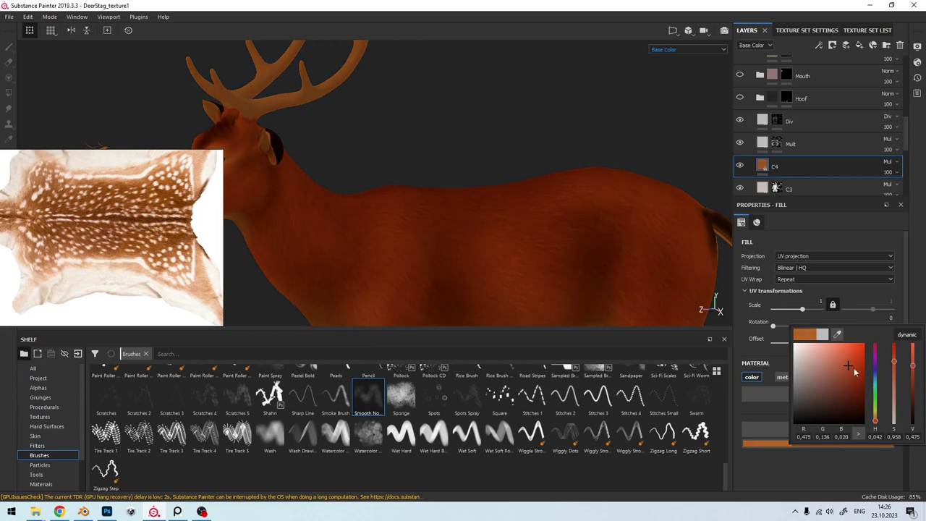
{"action": "left_click_drag", "start_coordinate": [840, 368], "coordinate": [813, 354]}
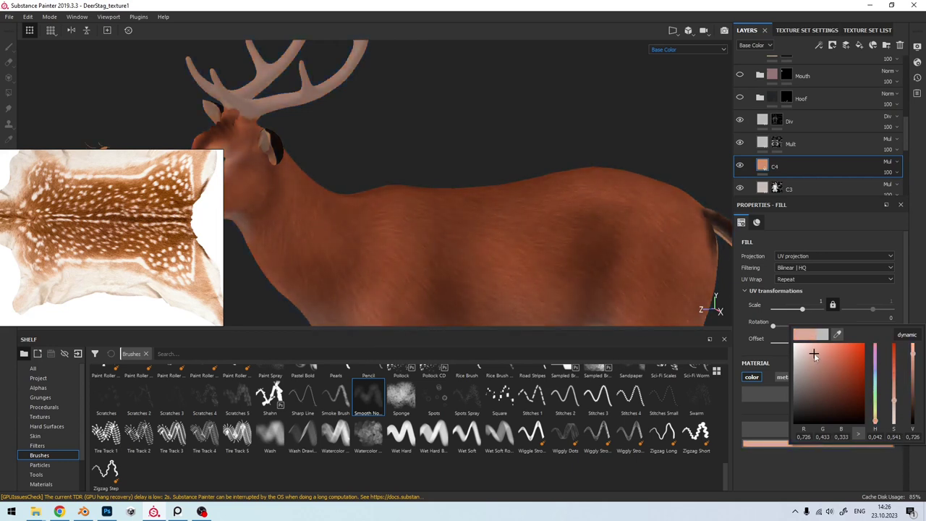
{"action": "left_click", "coordinate": [740, 168]}
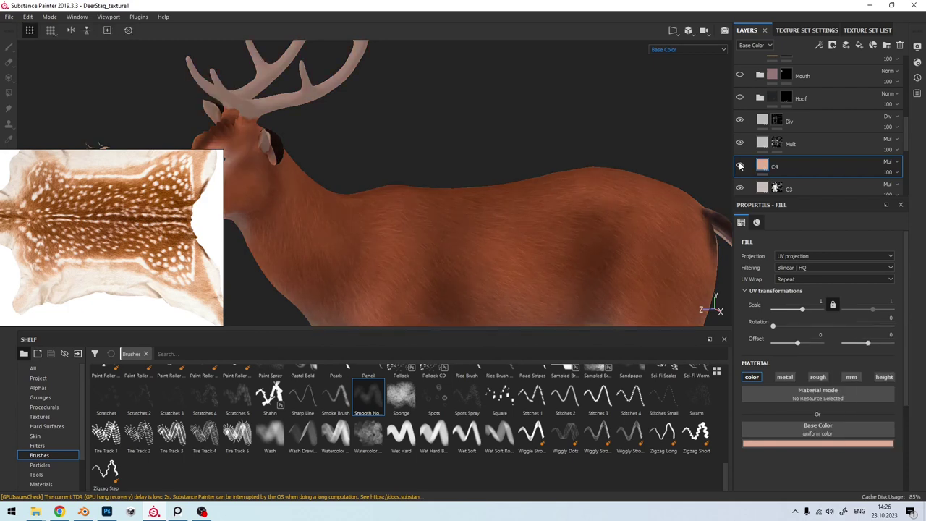
Step: Give C4 a black mask and paint its tint onto the deer's back and flank with the Smooth Noise brush
{"action": "right_click", "coordinate": [764, 171]}
{"action": "left_click", "coordinate": [786, 179]}
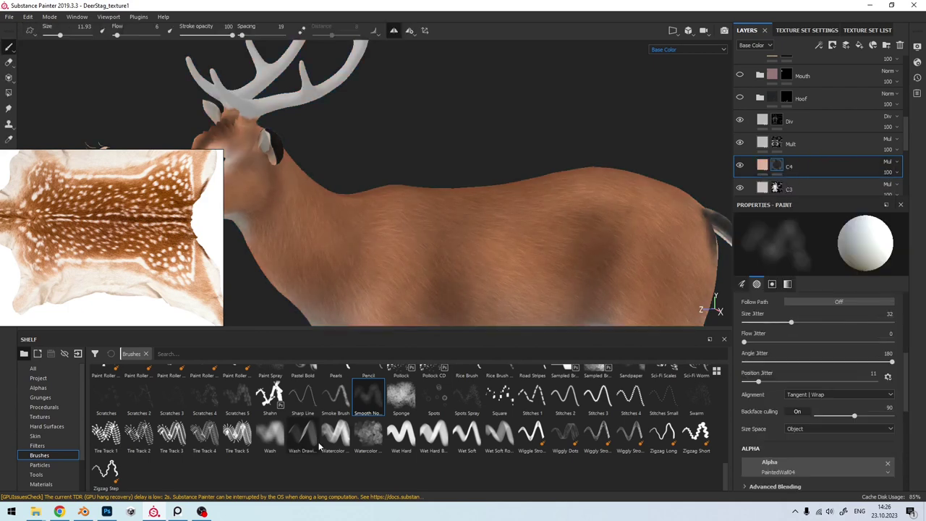
{"action": "left_click", "coordinate": [364, 408]}
{"action": "scroll", "coordinate": [455, 149], "scroll_direction": "up", "scroll_amount": 5}
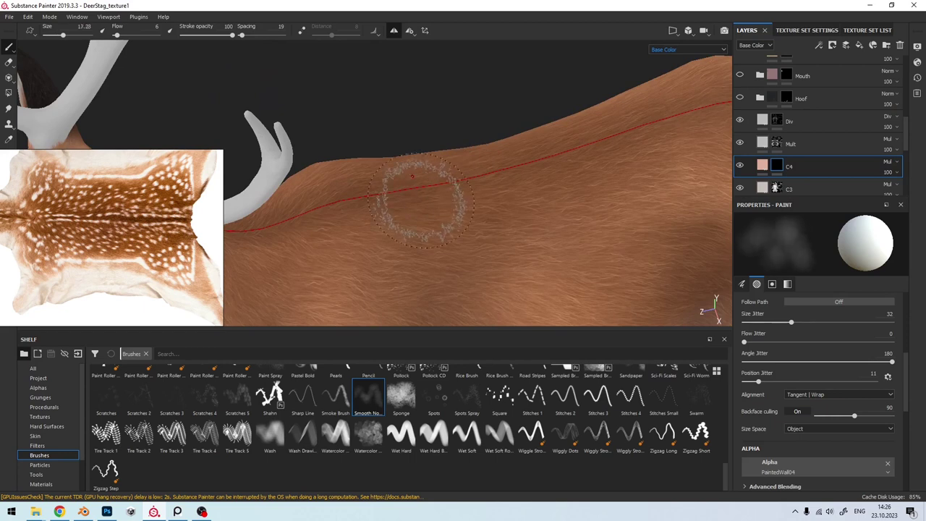
{"action": "mouse_move", "coordinate": [377, 208]}
{"action": "left_mouse_down", "text": "alt"}
{"action": "mouse_move", "coordinate": [548, 207]}
{"action": "mouse_move", "coordinate": [377, 232]}
{"action": "left_mouse_up", "text": "alt"}
{"action": "left_click_drag", "start_coordinate": [507, 181], "coordinate": [554, 190], "text": "alt"}
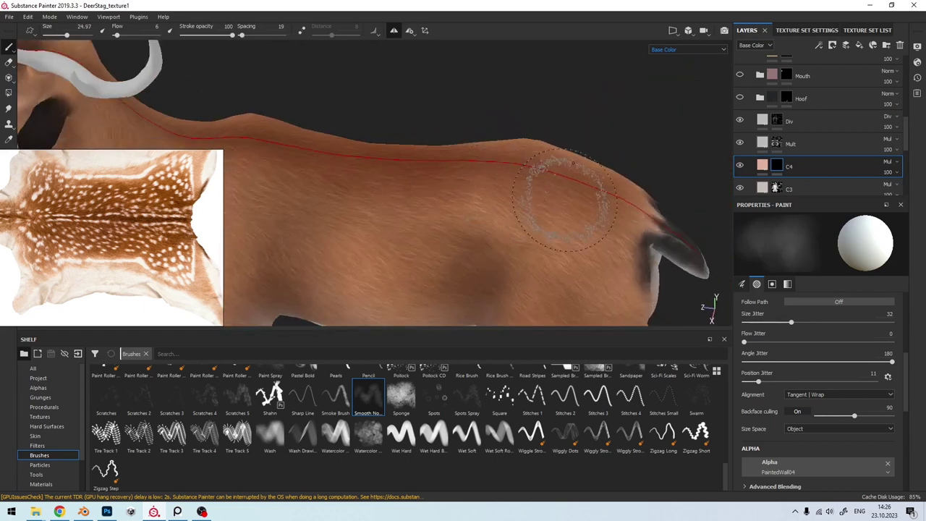
{"action": "left_click_drag", "start_coordinate": [376, 197], "coordinate": [337, 190], "text": "alt"}
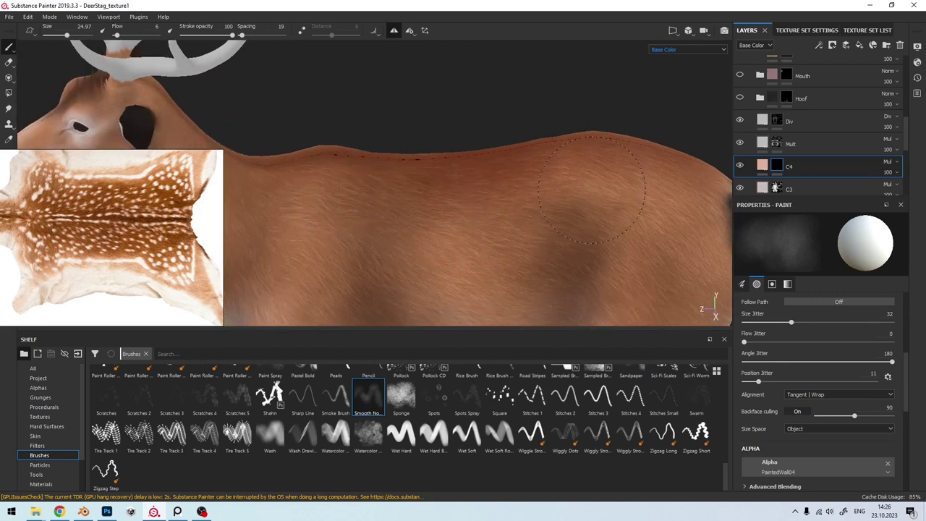
{"action": "left_click_drag", "start_coordinate": [598, 176], "coordinate": [403, 186], "text": "alt"}
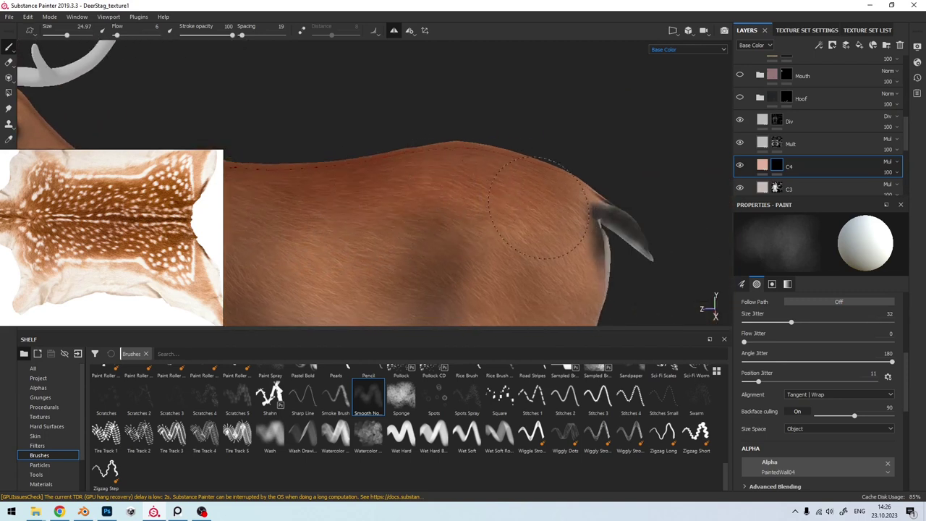
Step: Frame the whole deer and paint more of the C4 tint onto the hindquarters
{"action": "key", "text": "f"}
{"action": "scroll", "coordinate": [413, 229], "scroll_direction": "up", "scroll_amount": 3}
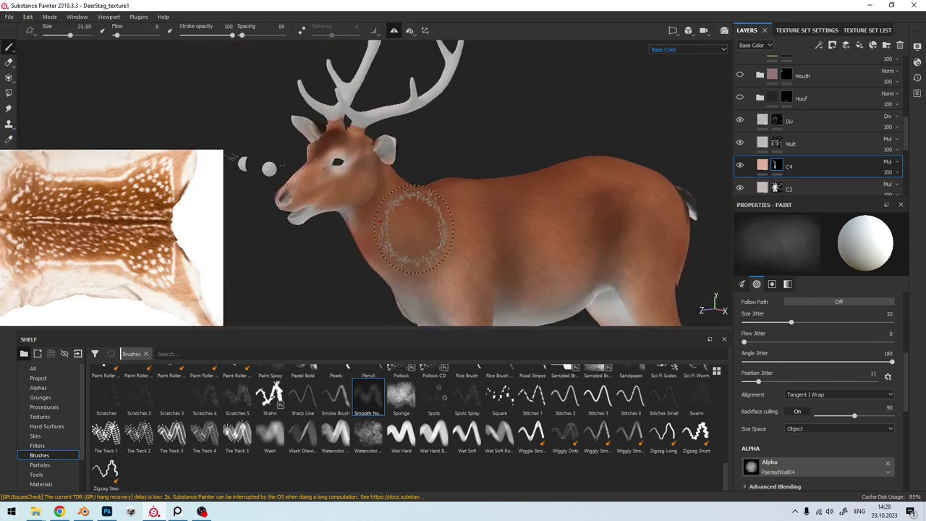
{"action": "mouse_move", "coordinate": [413, 228]}
{"action": "left_mouse_down", "text": "alt"}
{"action": "mouse_move", "coordinate": [450, 248]}
{"action": "mouse_move", "coordinate": [393, 207]}
{"action": "mouse_move", "coordinate": [405, 207]}
{"action": "left_mouse_up", "text": "alt"}
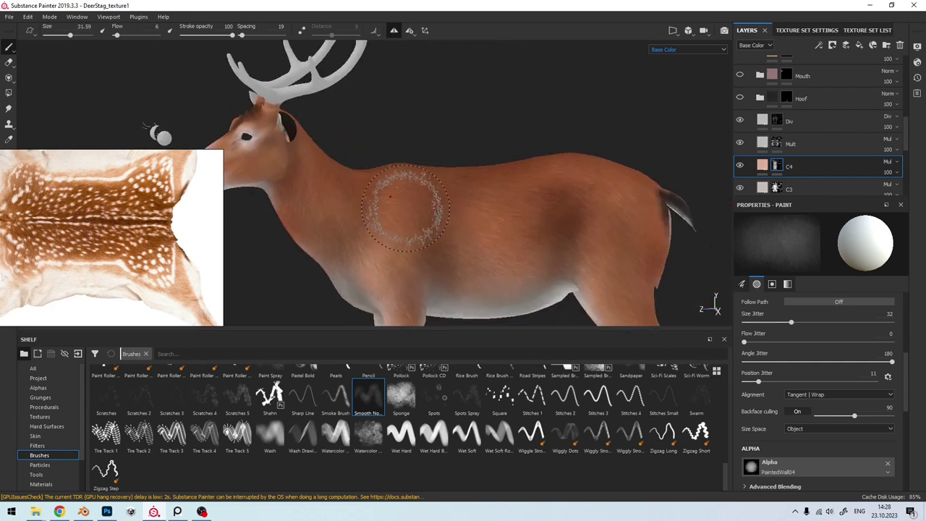
{"action": "scroll", "coordinate": [434, 196], "scroll_direction": "up", "scroll_amount": 3}
{"action": "scroll", "coordinate": [454, 165], "scroll_direction": "down", "scroll_amount": 3}
{"action": "left_click_drag", "start_coordinate": [455, 165], "coordinate": [454, 196], "text": "alt"}
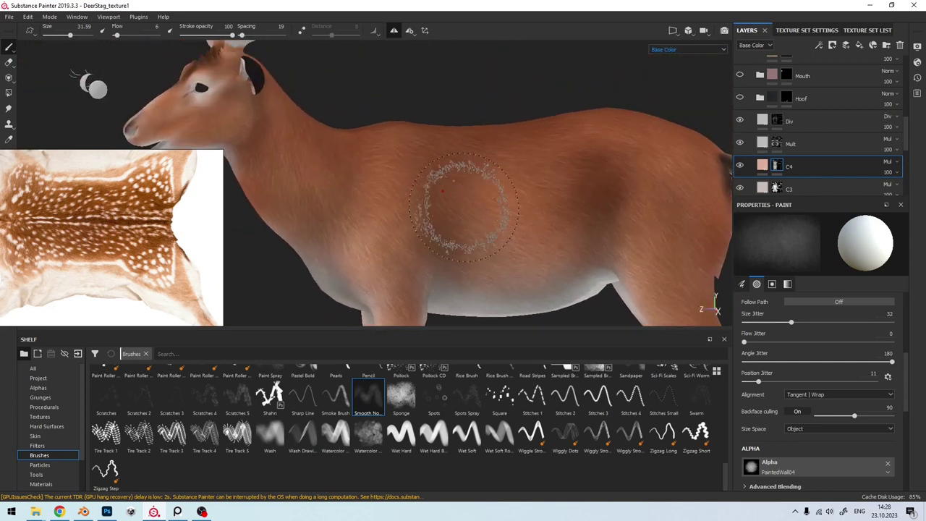
{"action": "scroll", "coordinate": [768, 171], "scroll_direction": "down", "scroll_amount": 3}
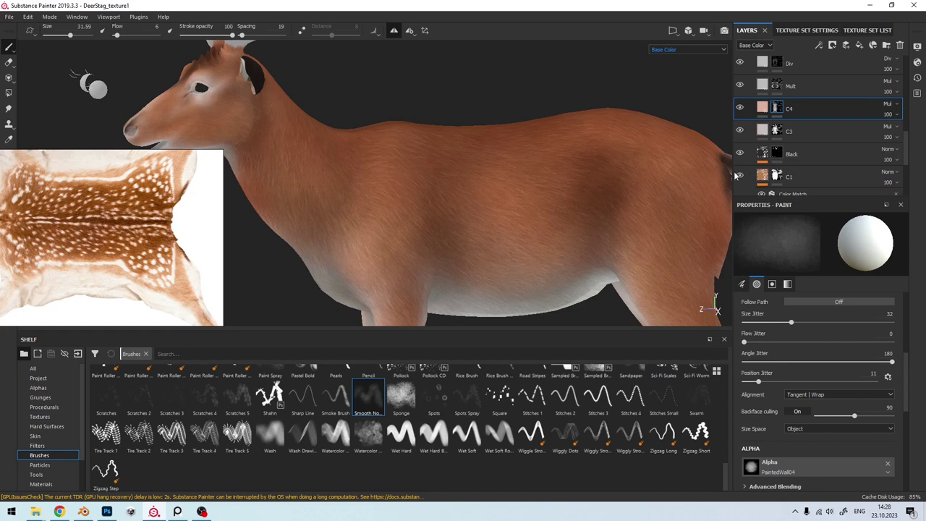
{"action": "scroll", "coordinate": [753, 176], "scroll_direction": "down", "scroll_amount": 1}
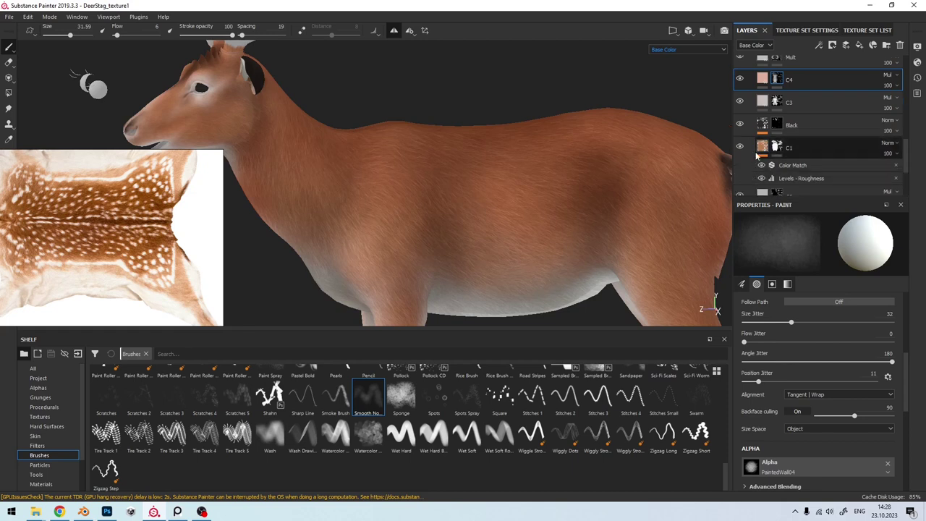
Step: Duplicate the BaseColor layer and move the copy above C4
{"action": "left_click", "coordinate": [764, 148]}
{"action": "scroll", "coordinate": [761, 163], "scroll_direction": "down", "scroll_amount": 2}
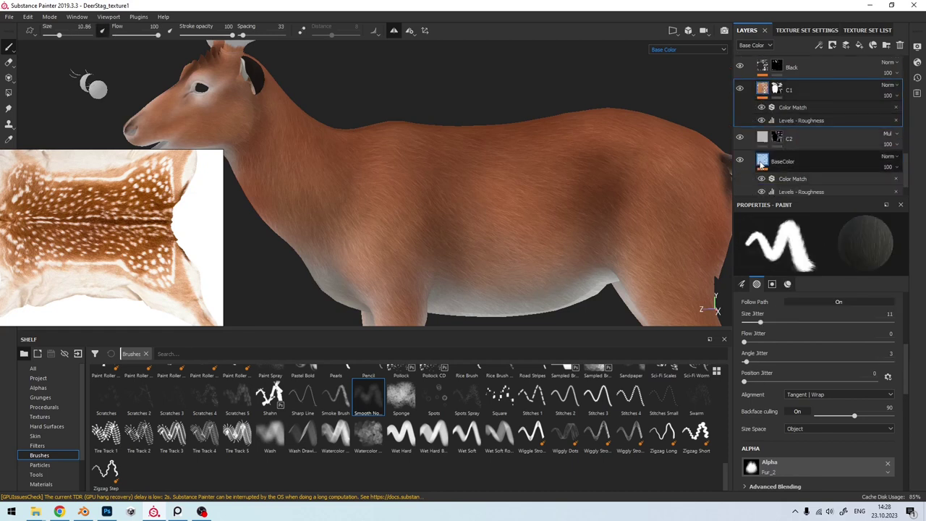
{"action": "left_click", "coordinate": [760, 165]}
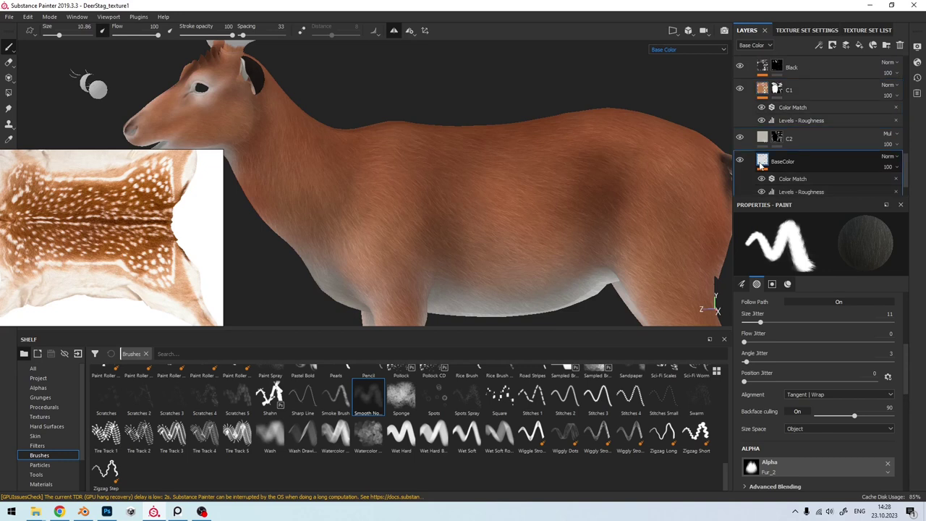
{"action": "key", "text": "ctrl+d"}
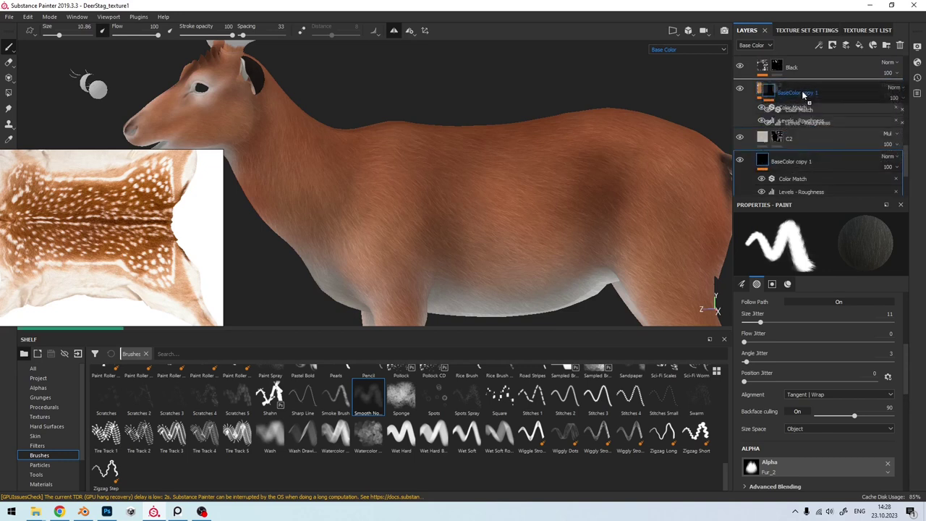
{"action": "scroll", "coordinate": [803, 88], "scroll_direction": "up", "scroll_amount": 2}
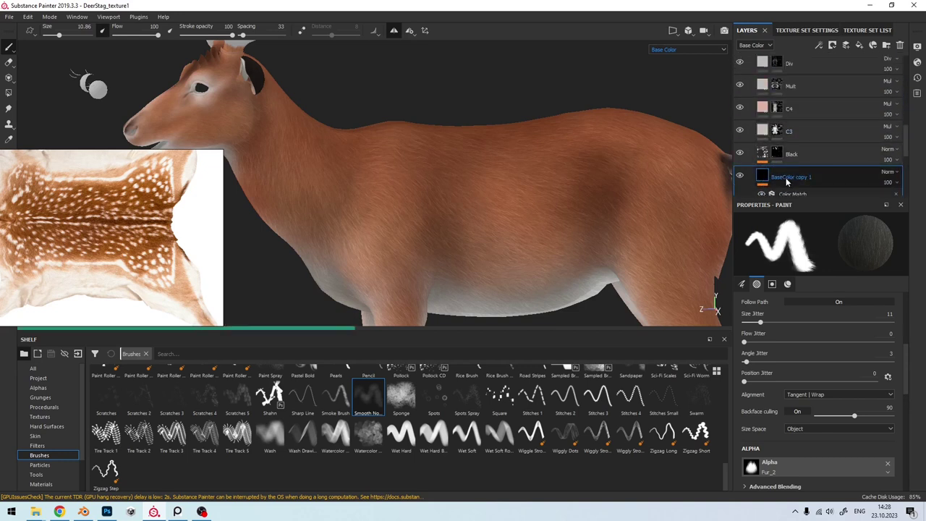
{"action": "left_click_drag", "start_coordinate": [787, 177], "coordinate": [787, 110]}
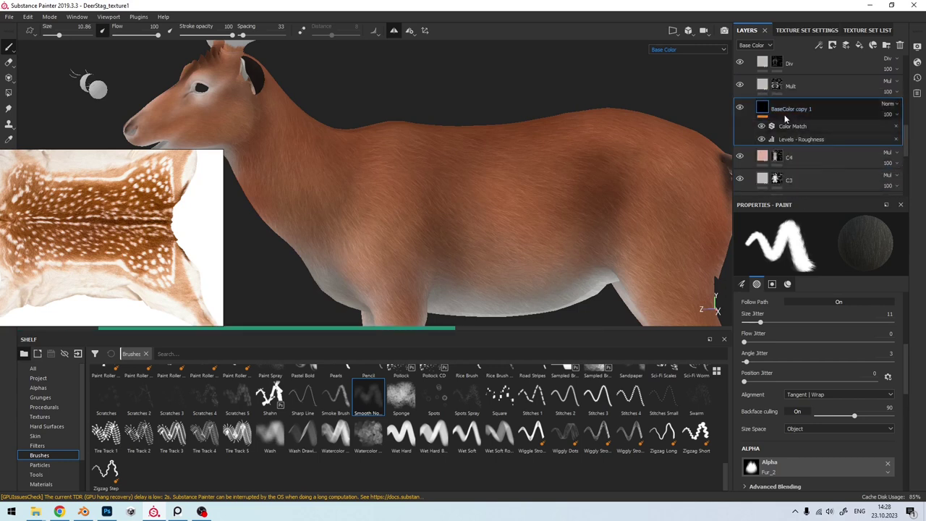
Step: Rename the copy to Spots and give it a black mask
{"action": "double_click", "coordinate": [786, 109]}
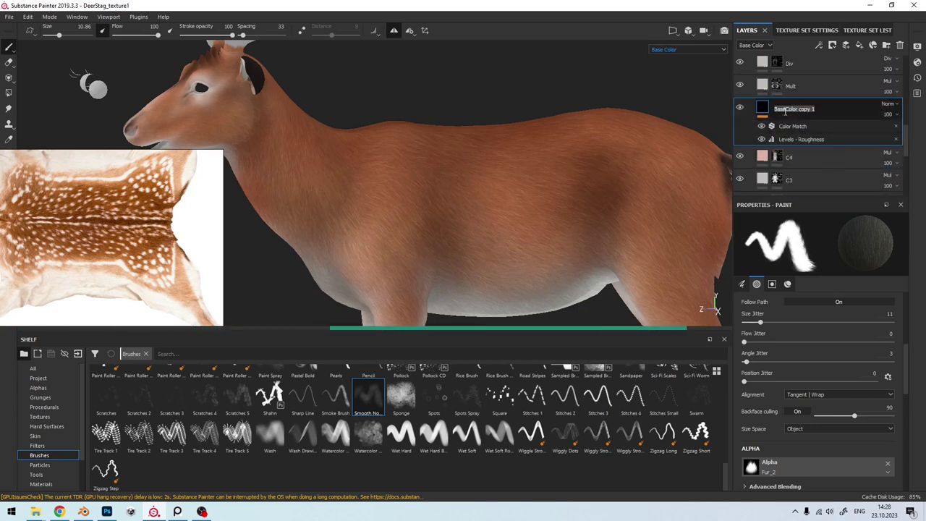
{"action": "type", "text": "Spots"}
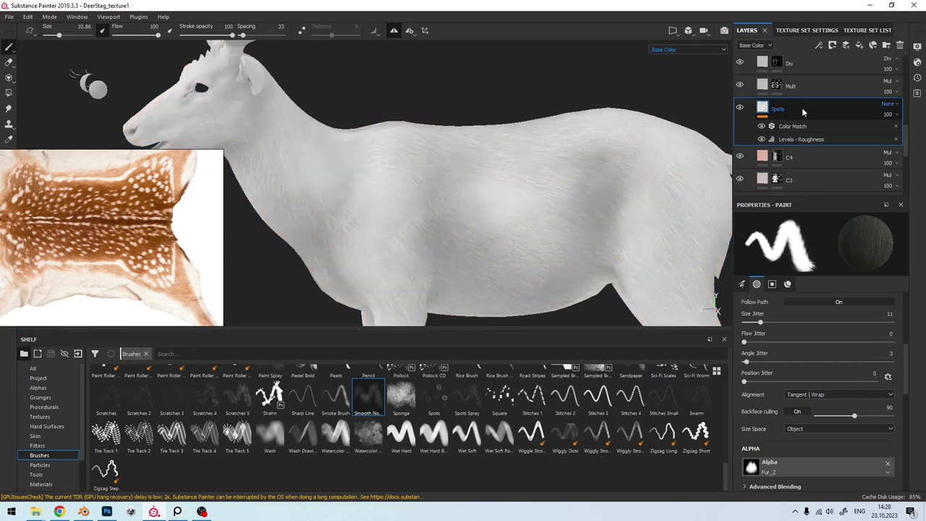
{"action": "key", "text": "Return"}
{"action": "scroll", "coordinate": [490, 223], "scroll_direction": "up", "scroll_amount": 2}
{"action": "scroll", "coordinate": [523, 186], "scroll_direction": "up", "scroll_amount": 3}
{"action": "left_click_drag", "start_coordinate": [559, 180], "coordinate": [496, 201], "text": "alt"}
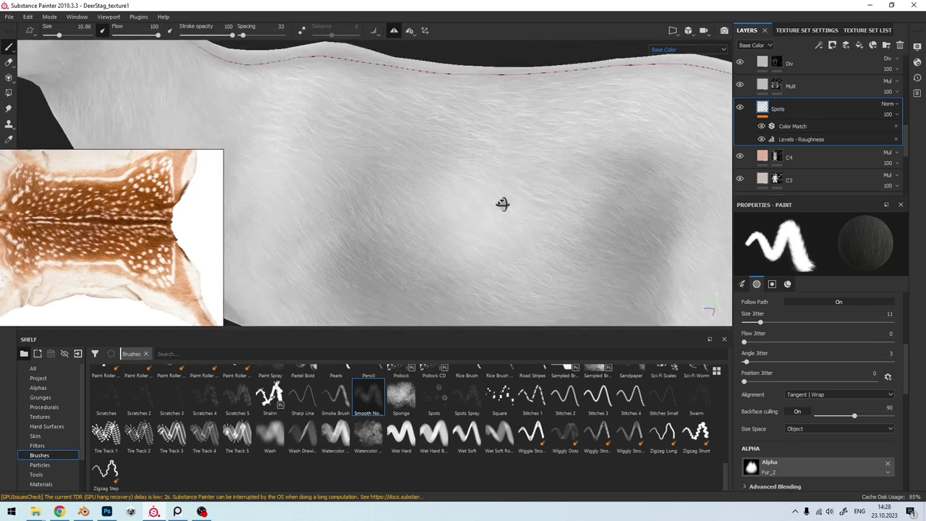
{"action": "right_click", "coordinate": [762, 110]}
{"action": "left_click", "coordinate": [789, 126]}
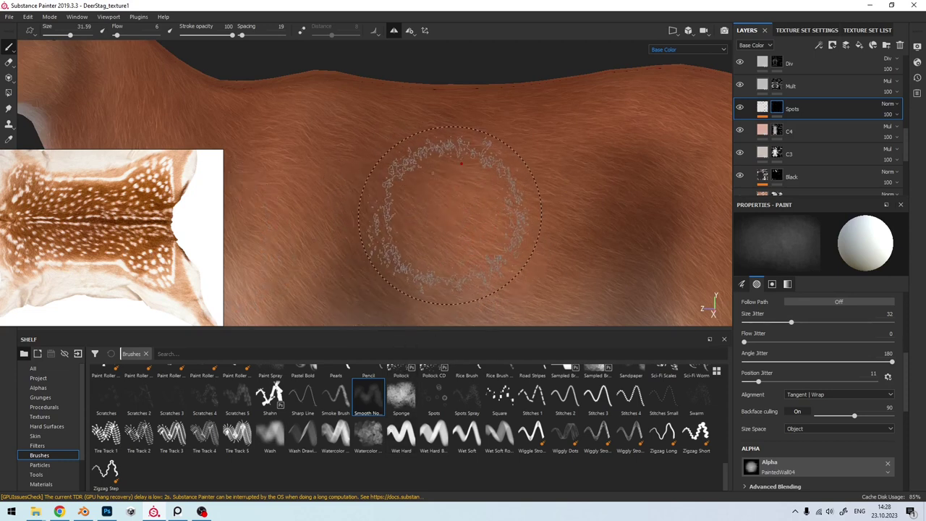
Step: Shrink the brush for small spots and orbit to view the flank and grey underside
{"action": "right_click_drag", "start_coordinate": [424, 190], "coordinate": [395, 194], "text": "ctrl"}
{"action": "scroll", "coordinate": [158, 233], "scroll_direction": "down", "scroll_amount": 3}
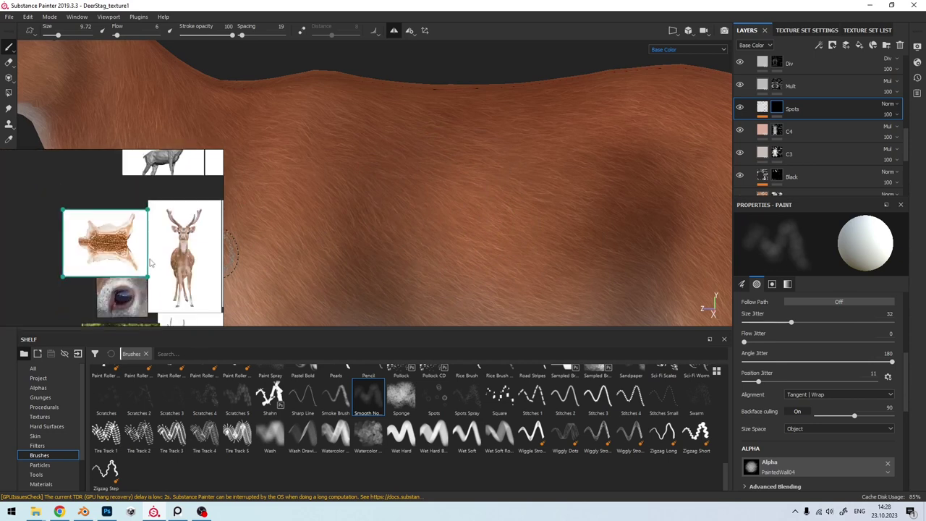
{"action": "scroll", "coordinate": [157, 233], "scroll_direction": "up", "scroll_amount": 2}
{"action": "scroll", "coordinate": [157, 233], "scroll_direction": "up", "scroll_amount": 2}
{"action": "scroll", "coordinate": [157, 233], "scroll_direction": "up", "scroll_amount": 3}
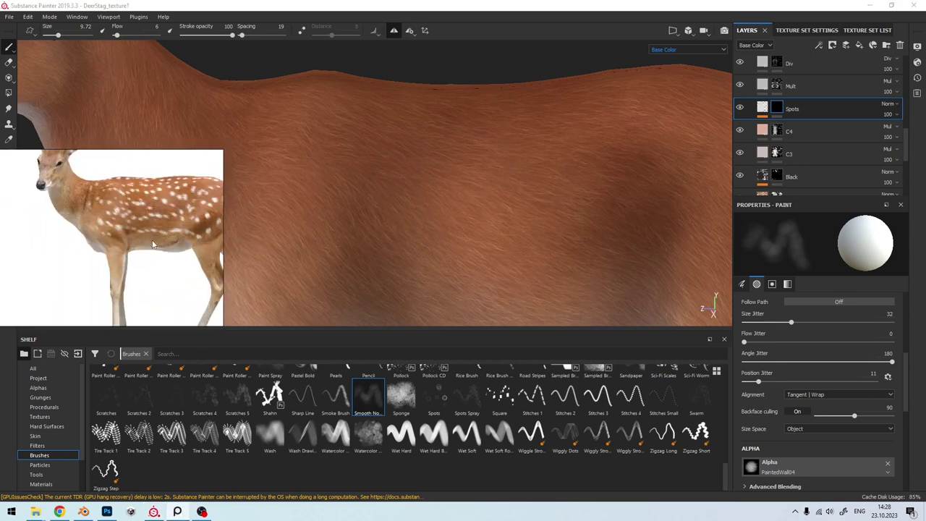
{"action": "mouse_move", "coordinate": [320, 244]}
{"action": "left_mouse_down", "text": "alt"}
{"action": "mouse_move", "coordinate": [497, 200]}
{"action": "mouse_move", "coordinate": [437, 207]}
{"action": "left_mouse_up", "text": "alt"}
Step: Raise brush flow to 16 and dab white spots across the deer's flank
{"action": "key", "text": "bracketleft"}
{"action": "key", "text": "bracketleft"}
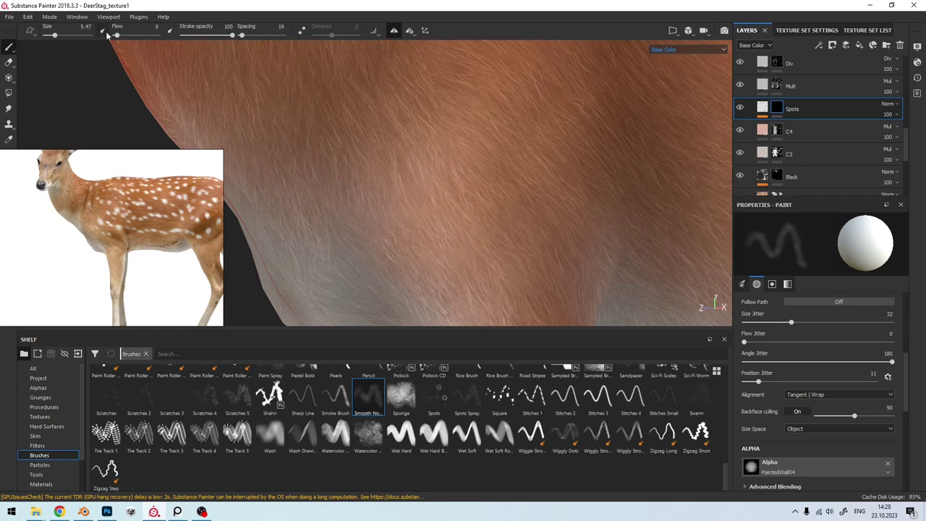
{"action": "left_click_drag", "start_coordinate": [118, 37], "coordinate": [122, 36]}
{"action": "mouse_move", "coordinate": [479, 244]}
{"action": "left_mouse_down", "text": "alt"}
{"action": "mouse_move", "coordinate": [359, 231]}
{"action": "mouse_move", "coordinate": [353, 217]}
{"action": "left_mouse_up", "text": "alt"}
{"action": "left_click_drag", "start_coordinate": [421, 264], "coordinate": [518, 284]}
{"action": "mouse_move", "coordinate": [485, 257]}
{"action": "left_mouse_down", "text": "alt"}
{"action": "mouse_move", "coordinate": [403, 255]}
{"action": "mouse_move", "coordinate": [392, 207]}
{"action": "left_mouse_up", "text": "alt"}
{"action": "left_click_drag", "start_coordinate": [364, 180], "coordinate": [372, 251], "text": "alt"}
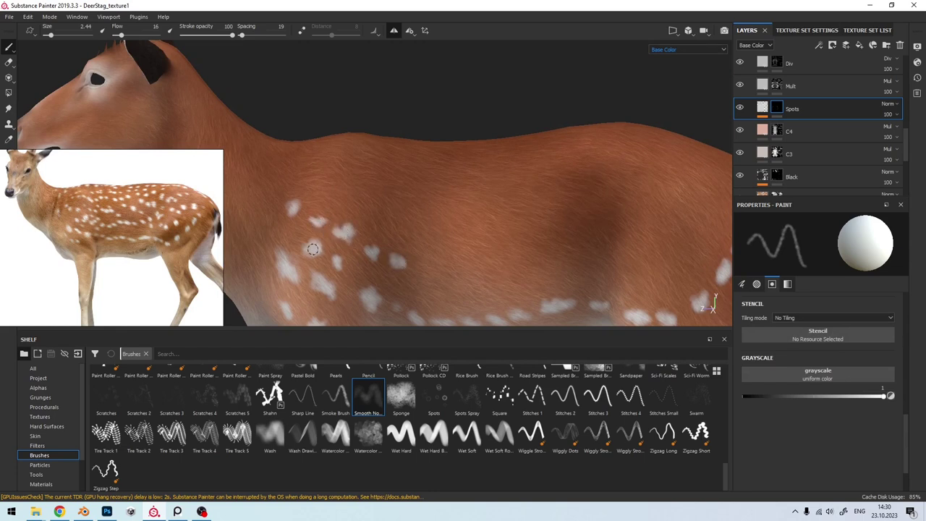
Step: Paint many white spots across the deer's back, filling the gaps between existing dabs
{"action": "mouse_move", "coordinate": [365, 251]}
{"action": "left_mouse_down", "text": "alt"}
{"action": "mouse_move", "coordinate": [496, 236]}
{"action": "mouse_move", "coordinate": [472, 234]}
{"action": "mouse_move", "coordinate": [460, 214]}
{"action": "left_mouse_up", "text": "alt"}
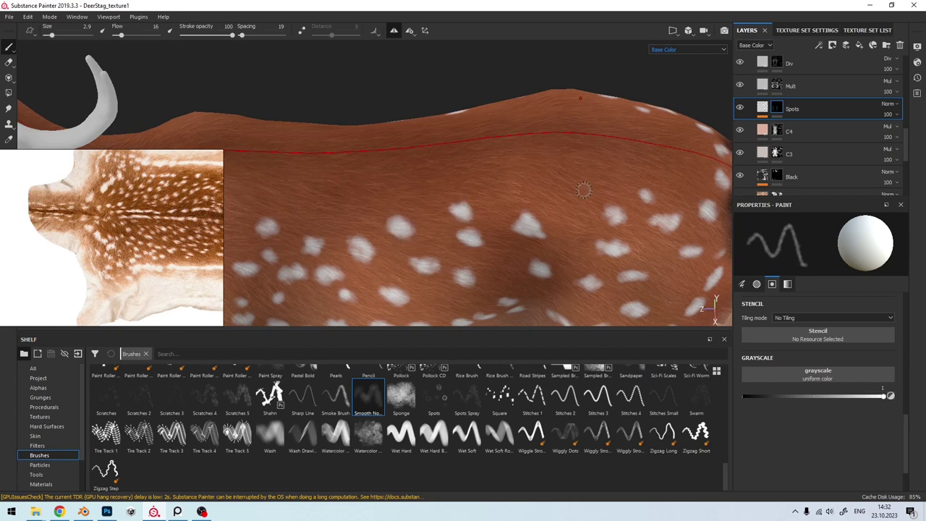
{"action": "left_click_drag", "start_coordinate": [583, 190], "coordinate": [489, 233]}
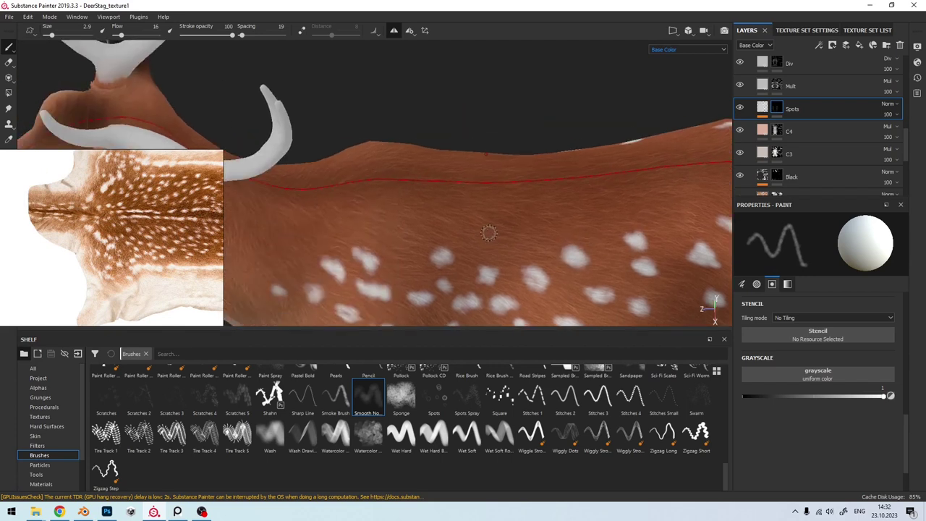
{"action": "left_click", "coordinate": [387, 240]}
{"action": "mouse_move", "coordinate": [386, 239]}
{"action": "left_mouse_down", "text": "alt"}
{"action": "mouse_move", "coordinate": [467, 198]}
{"action": "mouse_move", "coordinate": [424, 238]}
{"action": "left_mouse_up", "text": "alt"}
{"action": "left_click", "coordinate": [468, 199]}
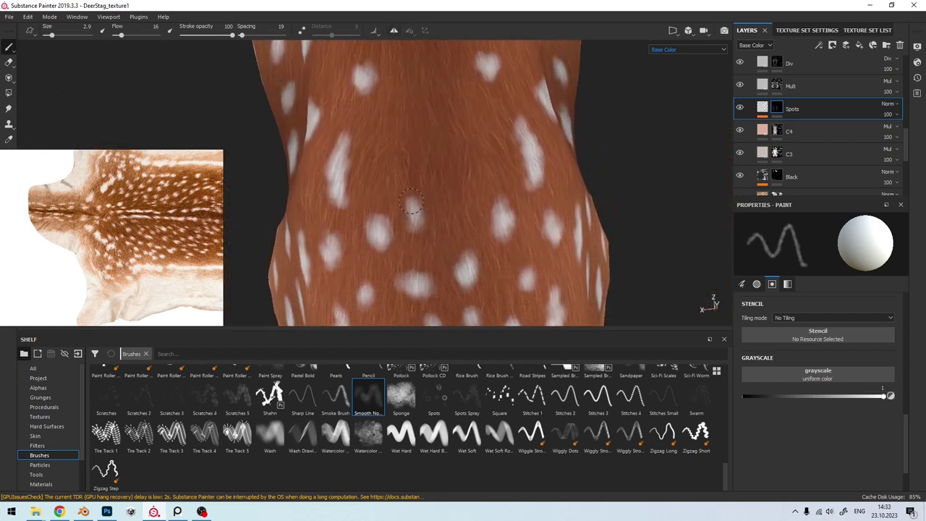
{"action": "left_click", "coordinate": [409, 215]}
{"action": "left_click", "coordinate": [422, 251]}
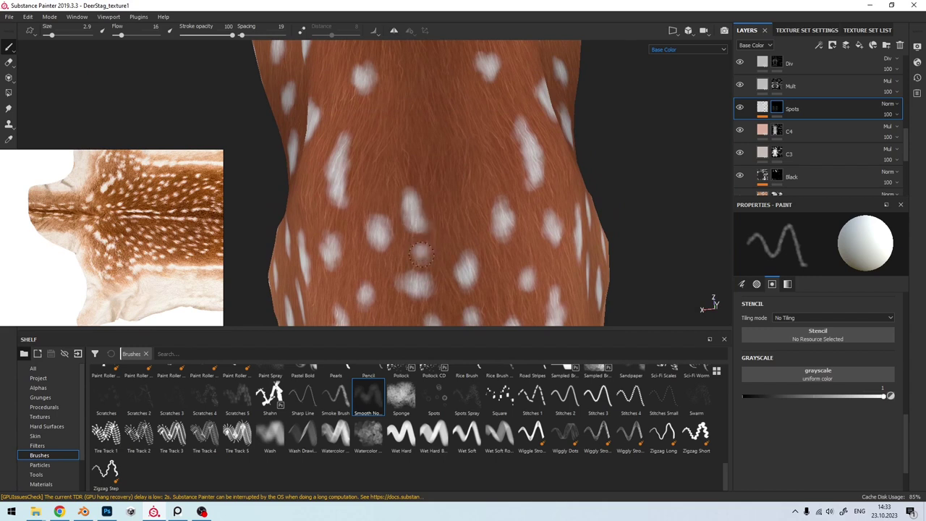
{"action": "left_click", "coordinate": [458, 225]}
{"action": "mouse_move", "coordinate": [457, 199]}
{"action": "left_mouse_down"}
{"action": "mouse_move", "coordinate": [458, 221]}
{"action": "mouse_move", "coordinate": [381, 234]}
{"action": "mouse_move", "coordinate": [398, 222]}
{"action": "left_mouse_up"}
{"action": "left_click", "coordinate": [447, 203]}
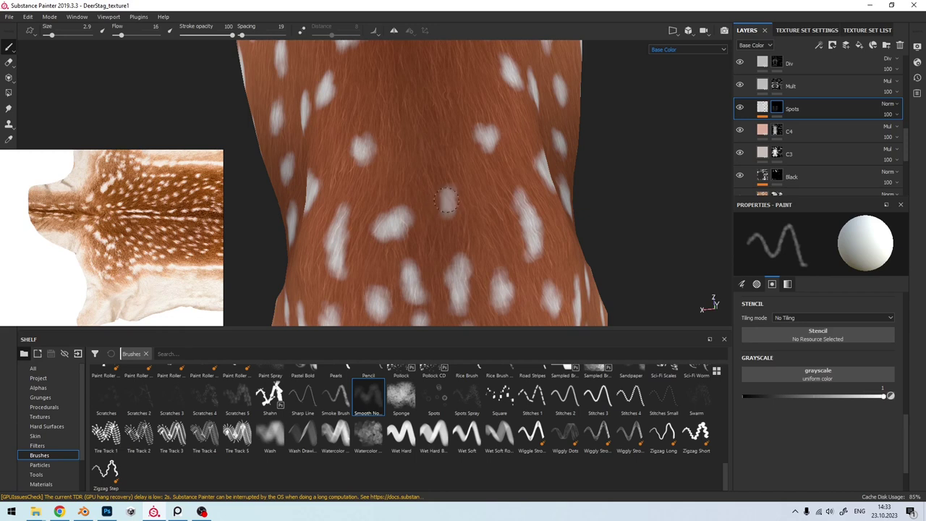
{"action": "mouse_move", "coordinate": [455, 213]}
{"action": "left_mouse_down"}
{"action": "mouse_move", "coordinate": [418, 193]}
{"action": "mouse_move", "coordinate": [403, 242]}
{"action": "mouse_move", "coordinate": [387, 254]}
{"action": "mouse_move", "coordinate": [401, 206]}
{"action": "mouse_move", "coordinate": [484, 159]}
{"action": "mouse_move", "coordinate": [495, 172]}
{"action": "left_mouse_up"}
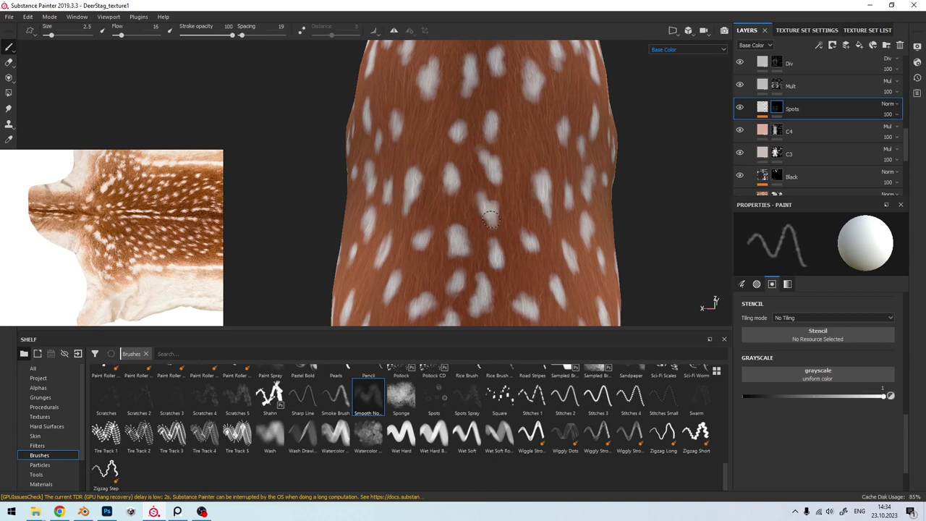
Step: Orbit and zoom around the deer to inspect the spotted back and rear
{"action": "left_click_drag", "start_coordinate": [496, 219], "coordinate": [470, 163], "text": "alt"}
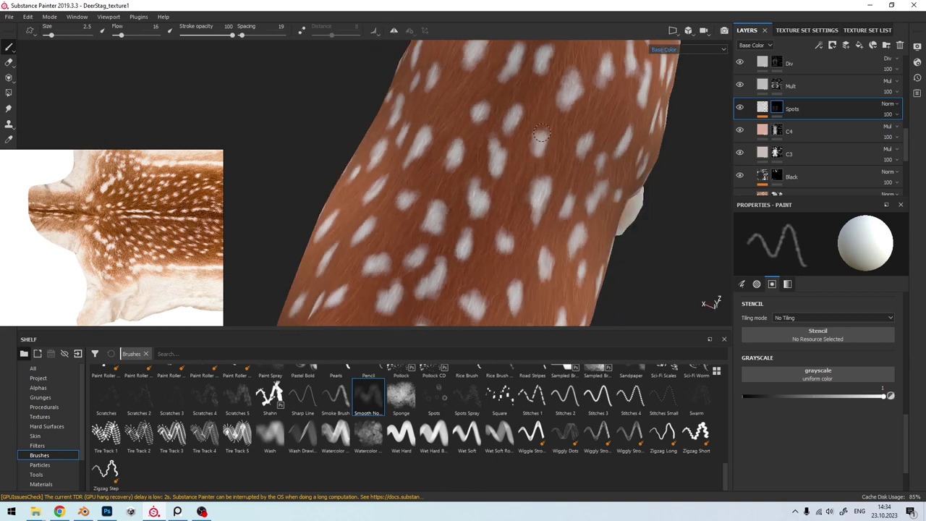
{"action": "mouse_move", "coordinate": [542, 133]}
{"action": "left_mouse_down", "text": "alt"}
{"action": "mouse_move", "coordinate": [490, 227]}
{"action": "mouse_move", "coordinate": [589, 141]}
{"action": "mouse_move", "coordinate": [507, 167]}
{"action": "left_mouse_up", "text": "alt"}
{"action": "scroll", "coordinate": [578, 145], "scroll_direction": "down", "scroll_amount": 3}
{"action": "scroll", "coordinate": [449, 188], "scroll_direction": "up", "scroll_amount": 3}
{"action": "scroll", "coordinate": [434, 199], "scroll_direction": "up", "scroll_amount": 3}
{"action": "scroll", "coordinate": [424, 209], "scroll_direction": "up", "scroll_amount": 2}
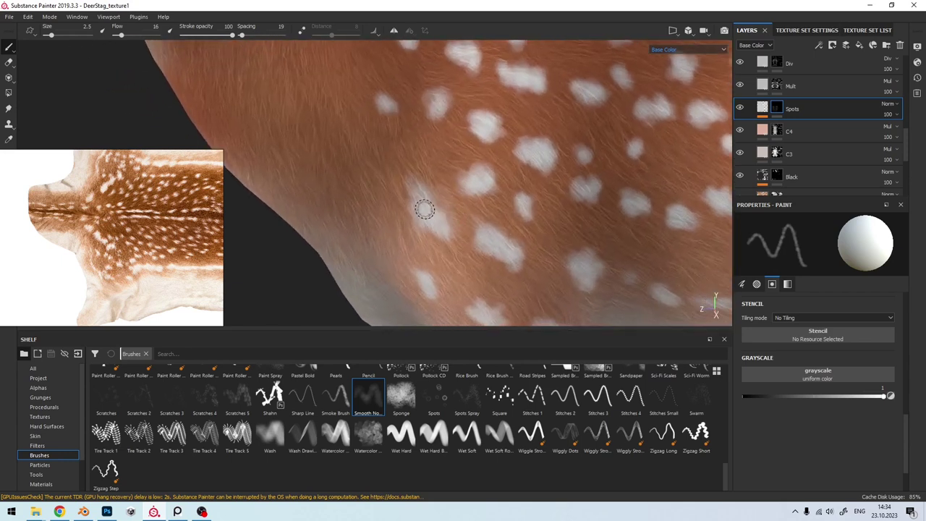
{"action": "left_click_drag", "start_coordinate": [429, 220], "coordinate": [416, 235], "text": "alt"}
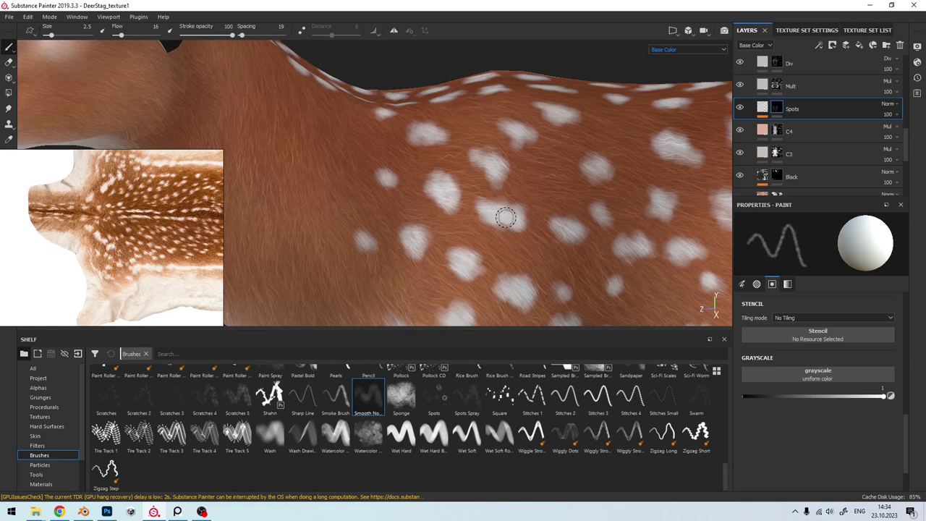
{"action": "scroll", "coordinate": [506, 218], "scroll_direction": "down", "scroll_amount": 5}
{"action": "mouse_move", "coordinate": [325, 151]}
{"action": "left_mouse_down", "text": "alt"}
{"action": "mouse_move", "coordinate": [326, 258]}
{"action": "mouse_move", "coordinate": [338, 247]}
{"action": "mouse_move", "coordinate": [329, 166]}
{"action": "mouse_move", "coordinate": [310, 178]}
{"action": "mouse_move", "coordinate": [316, 169]}
{"action": "left_mouse_up", "text": "alt"}
{"action": "scroll", "coordinate": [532, 215], "scroll_direction": "up", "scroll_amount": 5}
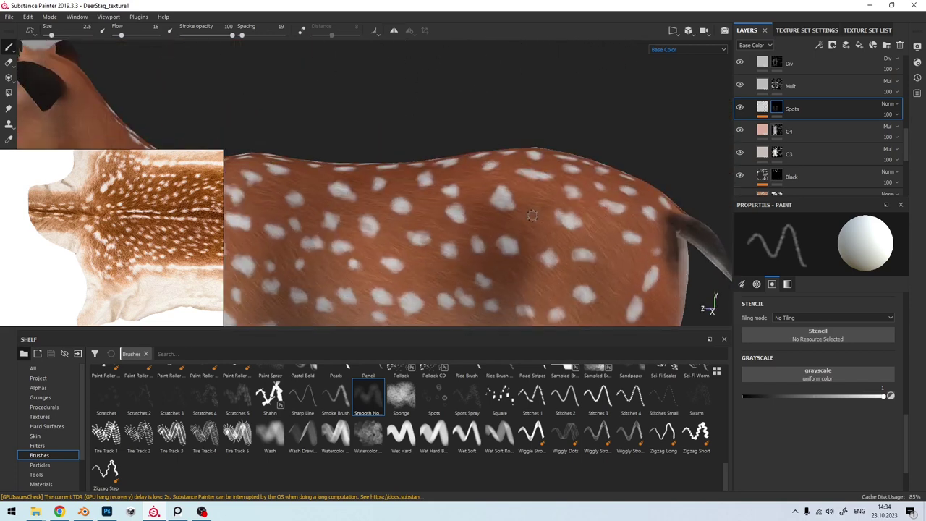
Step: Turn on mirrored Symmetry painting, view the neck and body, and select the C4 layer
{"action": "left_click", "coordinate": [393, 31]}
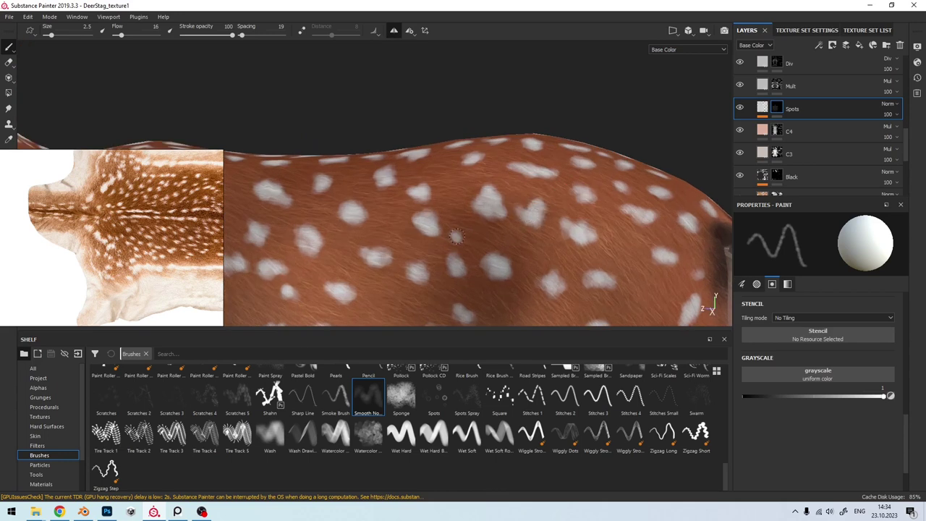
{"action": "scroll", "coordinate": [447, 229], "scroll_direction": "down", "scroll_amount": 3}
{"action": "scroll", "coordinate": [521, 208], "scroll_direction": "up", "scroll_amount": 3}
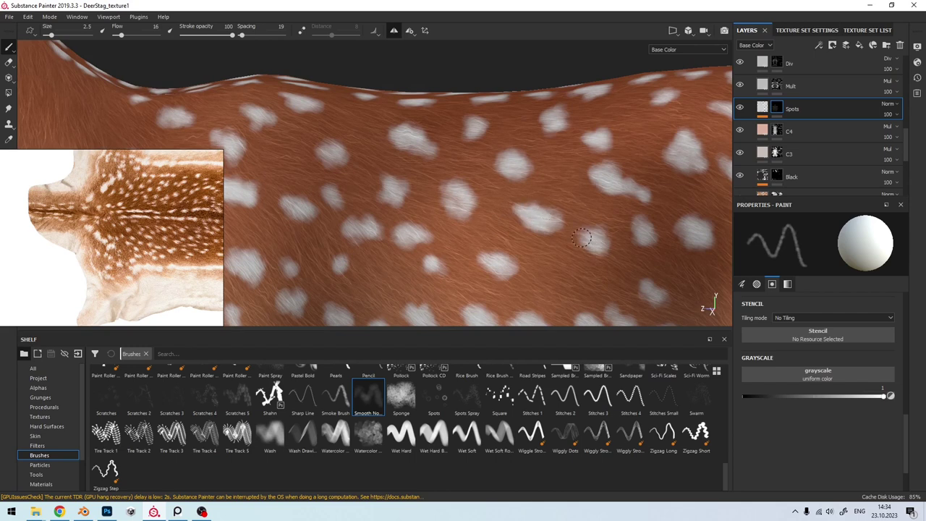
{"action": "left_click_drag", "start_coordinate": [600, 244], "coordinate": [465, 229], "text": "alt"}
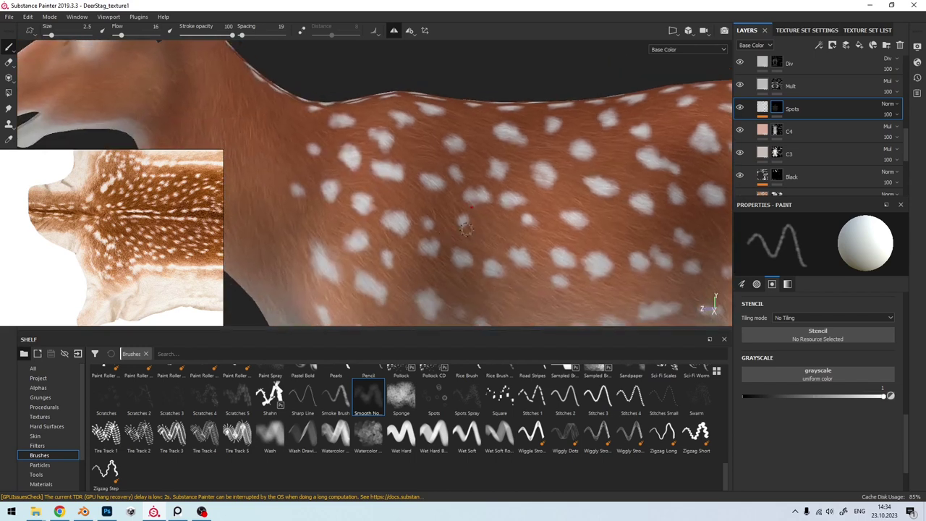
{"action": "scroll", "coordinate": [463, 222], "scroll_direction": "down", "scroll_amount": 5}
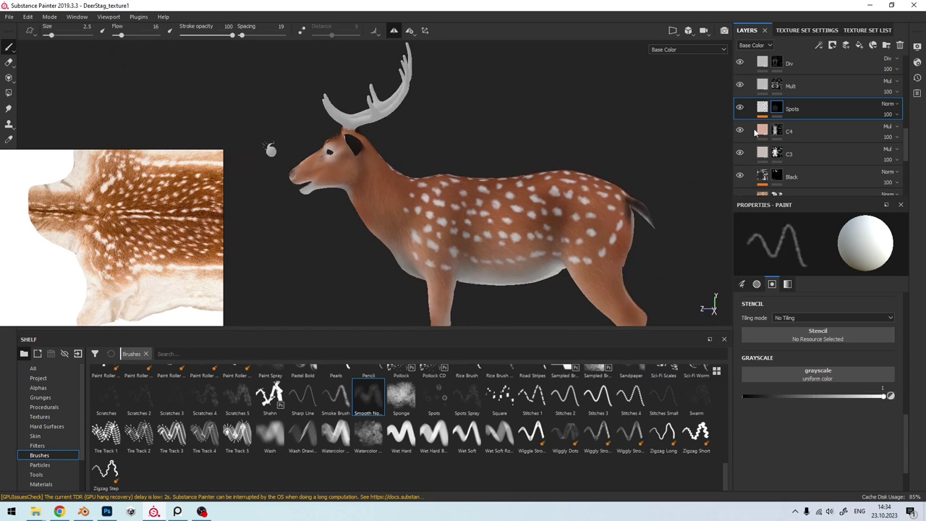
{"action": "left_click", "coordinate": [832, 132]}
Step: Add a fill layer above C4 without a metal channel, named Spot_B, using Divide blending
{"action": "left_click", "coordinate": [859, 45]}
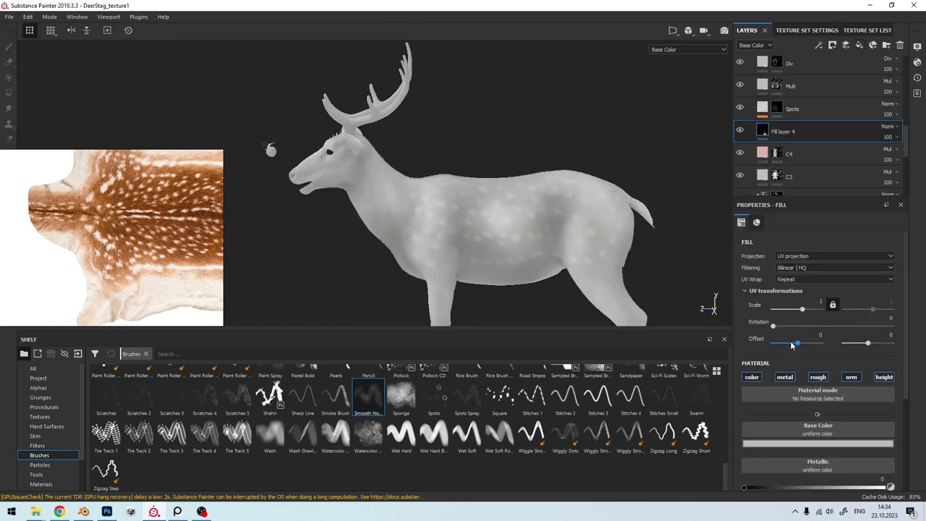
{"action": "left_click", "coordinate": [785, 377]}
{"action": "type", "text": "Spot_B"}
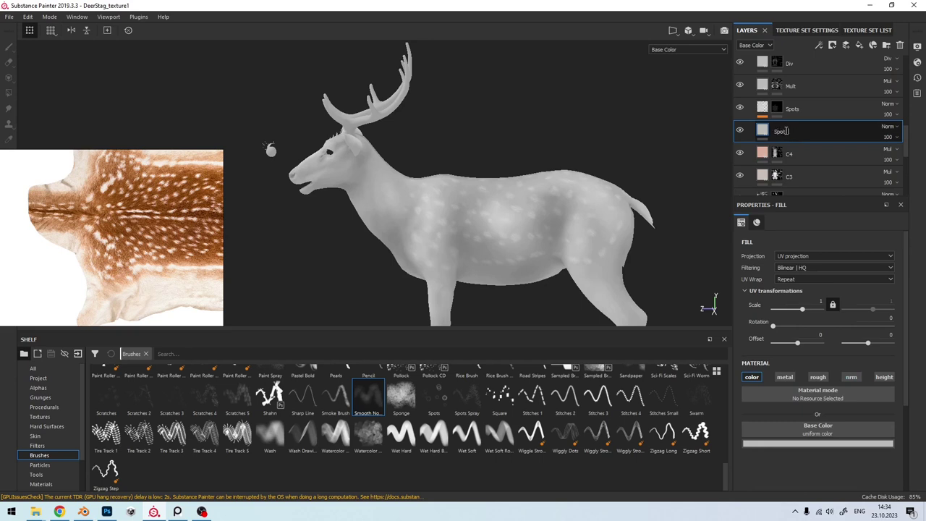
{"action": "left_click", "coordinate": [883, 130]}
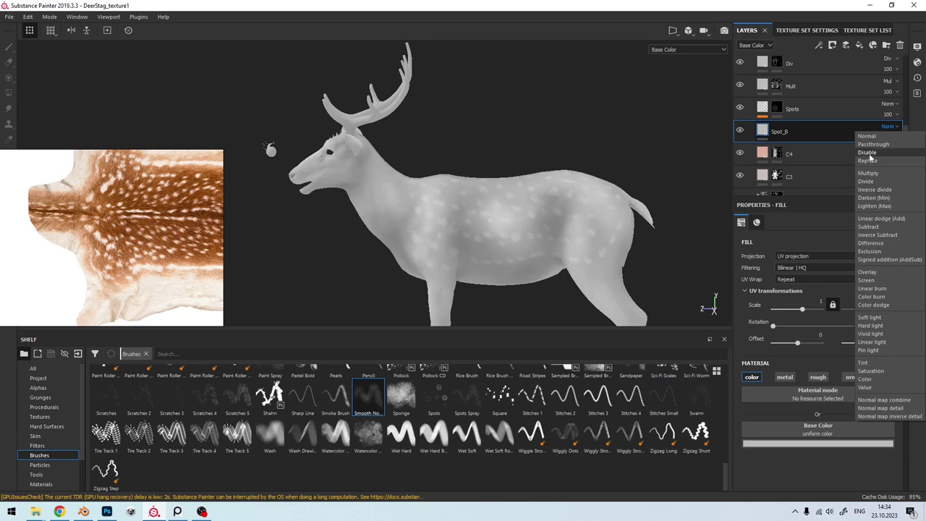
{"action": "left_click", "coordinate": [866, 181]}
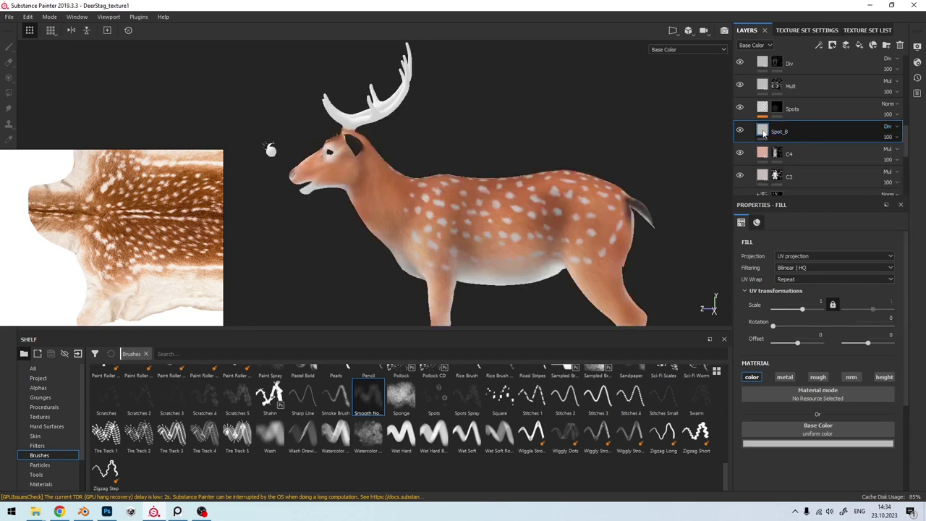
Step: Add a black mask to Spot_B, shrink the brush, and orbit over the deer's back
{"action": "right_click", "coordinate": [764, 134]}
{"action": "left_click", "coordinate": [785, 143]}
{"action": "scroll", "coordinate": [443, 226], "scroll_direction": "up", "scroll_amount": 5}
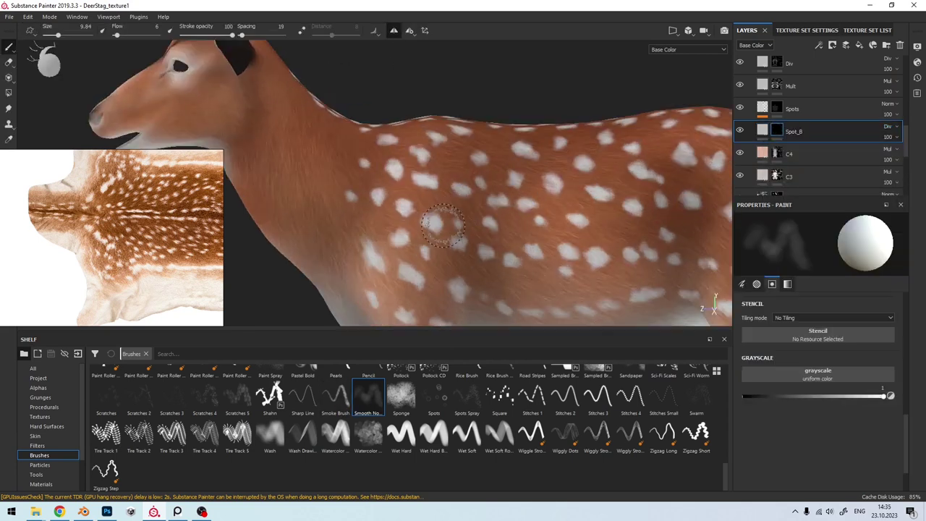
{"action": "scroll", "coordinate": [434, 232], "scroll_direction": "up", "scroll_amount": 2}
{"action": "scroll", "coordinate": [396, 215], "scroll_direction": "up", "scroll_amount": 2}
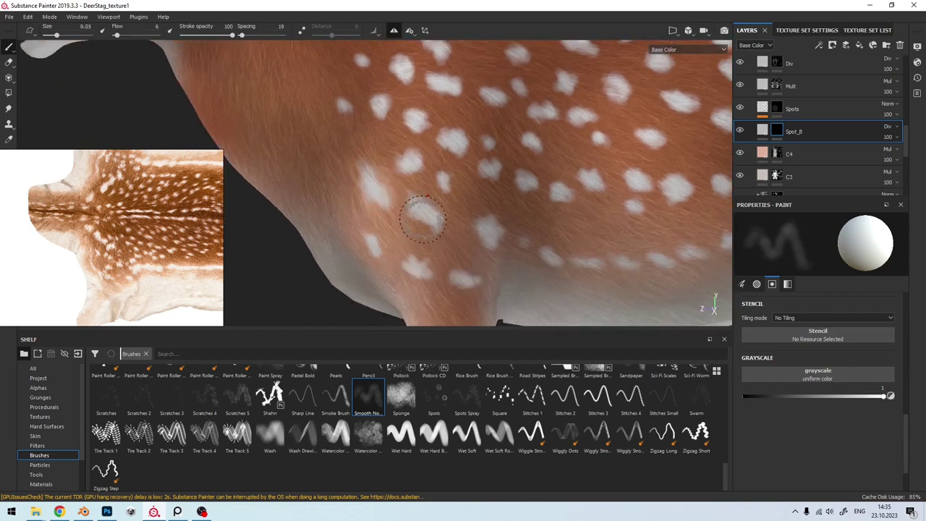
{"action": "key", "text": "bracketleft"}
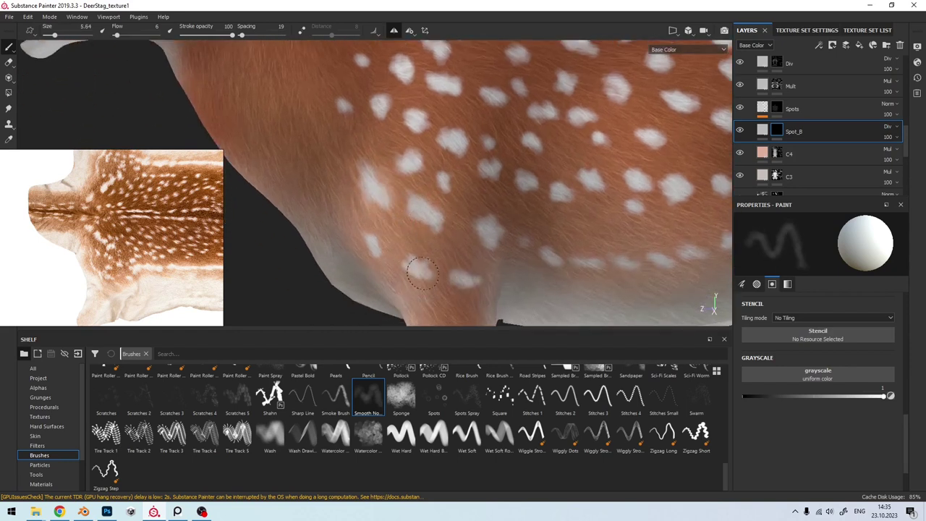
{"action": "mouse_move", "coordinate": [468, 277]}
{"action": "left_mouse_down", "text": "alt"}
{"action": "mouse_move", "coordinate": [474, 255]}
{"action": "mouse_move", "coordinate": [387, 208]}
{"action": "left_mouse_up", "text": "alt"}
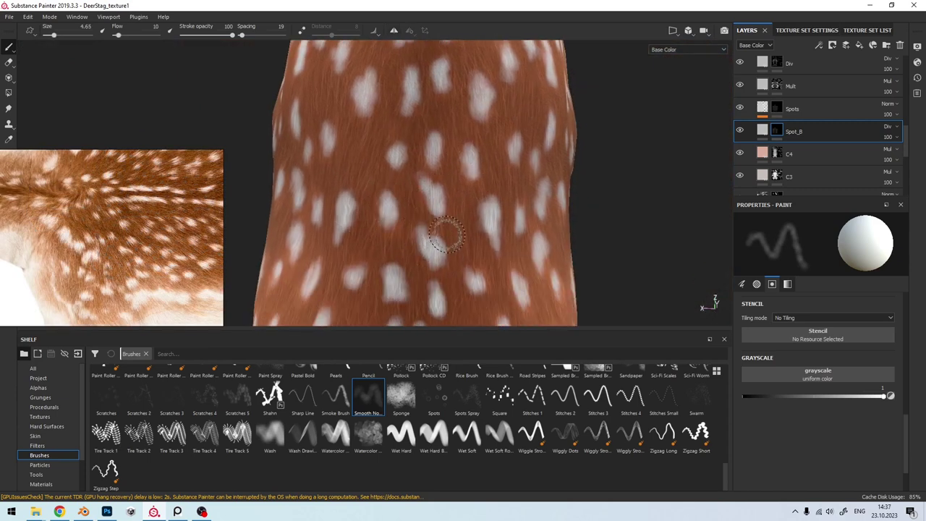
{"action": "mouse_move", "coordinate": [434, 238]}
{"action": "left_mouse_down", "text": "alt"}
{"action": "mouse_move", "coordinate": [393, 248]}
{"action": "mouse_move", "coordinate": [393, 192]}
{"action": "left_mouse_up", "text": "alt"}
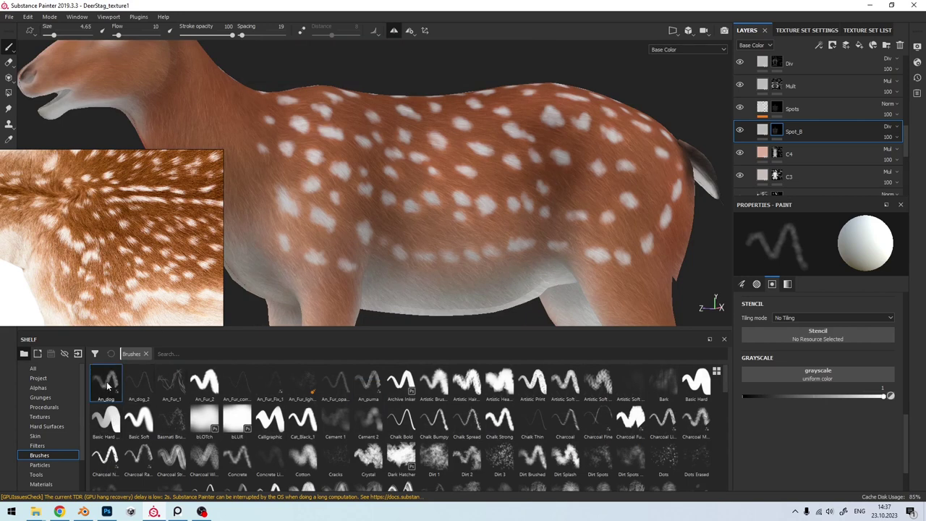
Step: Select the Spots layer, try the An_dog and An_puma brushes, and undo a test stroke
{"action": "left_click", "coordinate": [106, 383]}
{"action": "left_click", "coordinate": [777, 109]}
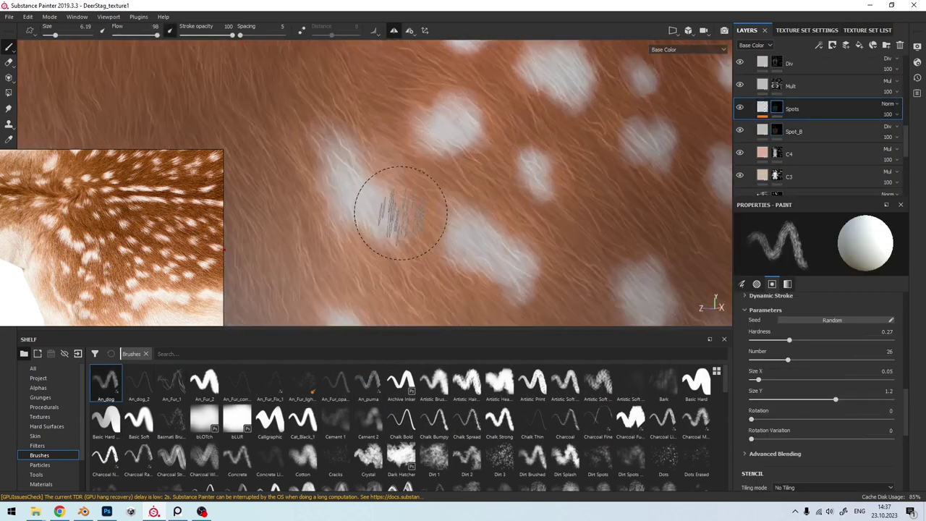
{"action": "scroll", "coordinate": [417, 231], "scroll_direction": "down", "scroll_amount": 3}
{"action": "scroll", "coordinate": [440, 233], "scroll_direction": "up", "scroll_amount": 2}
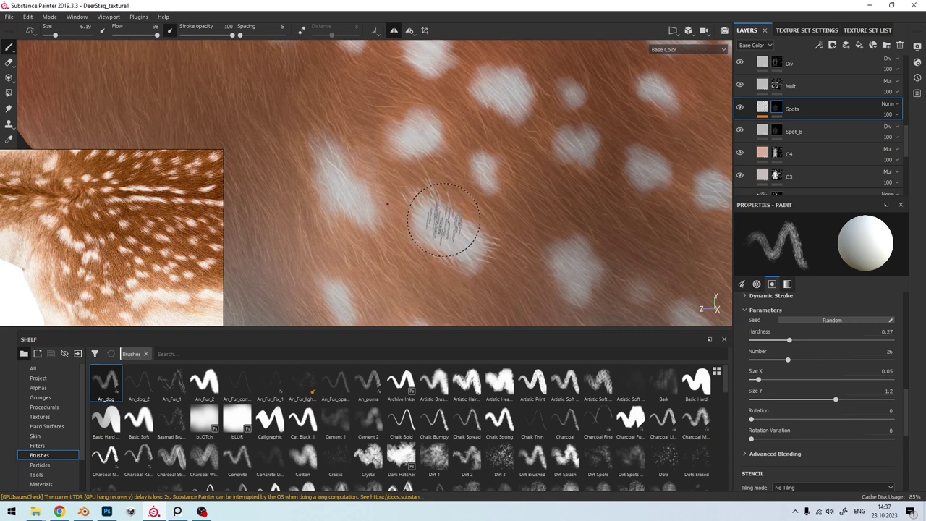
{"action": "key", "text": "bracketleft"}
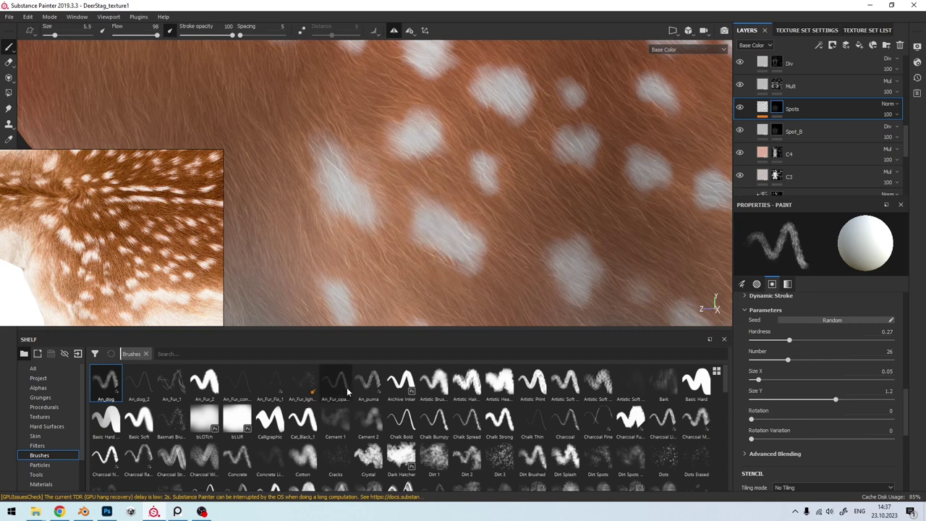
{"action": "left_click", "coordinate": [369, 383]}
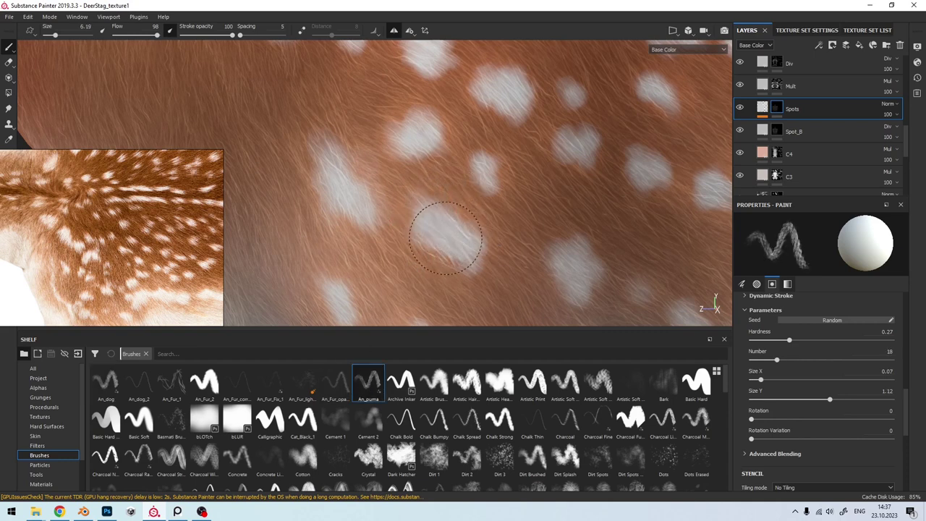
{"action": "left_click_drag", "start_coordinate": [445, 238], "coordinate": [441, 223]}
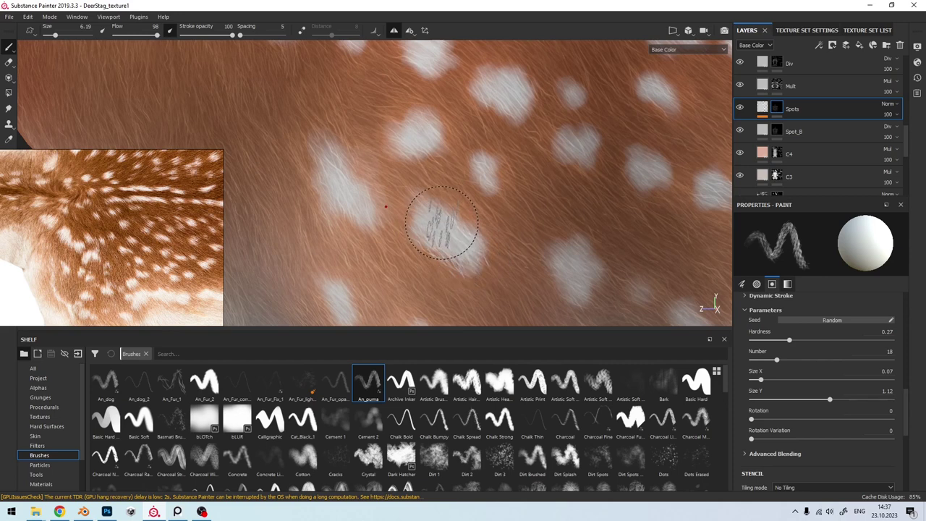
{"action": "key", "text": "ctrl+z"}
Step: Use a larger An_dog_2 brush to paint hair strokes along a spot edge, switching to black
{"action": "left_click", "coordinate": [142, 391]}
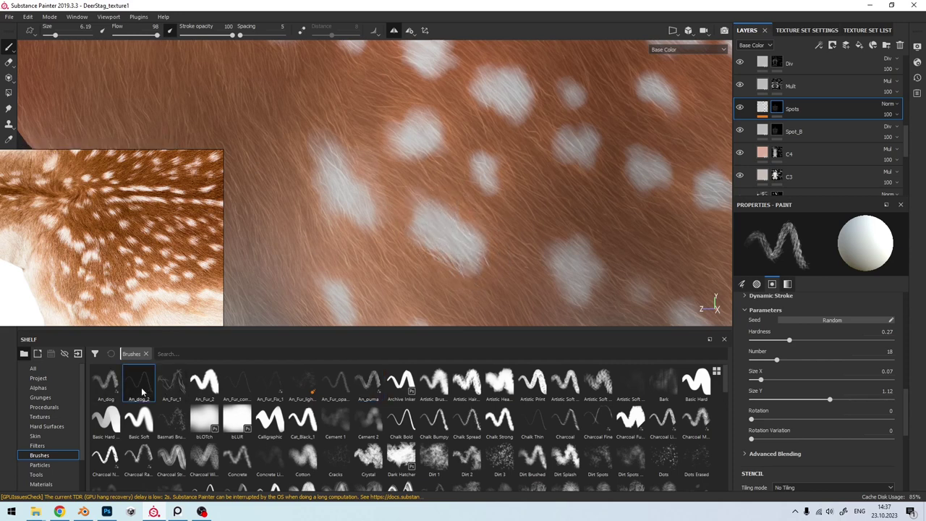
{"action": "key", "text": "bracketright"}
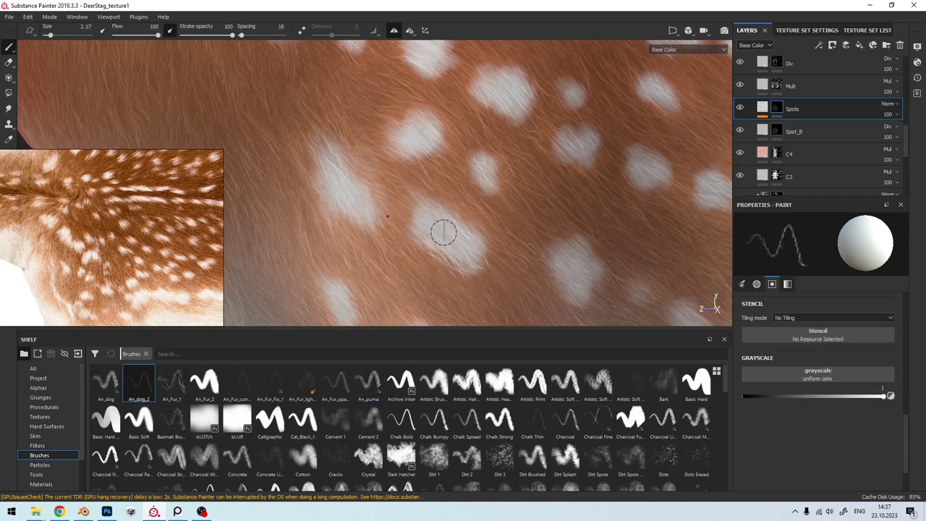
{"action": "left_click_drag", "start_coordinate": [440, 234], "coordinate": [451, 223]}
{"action": "key", "text": "x"}
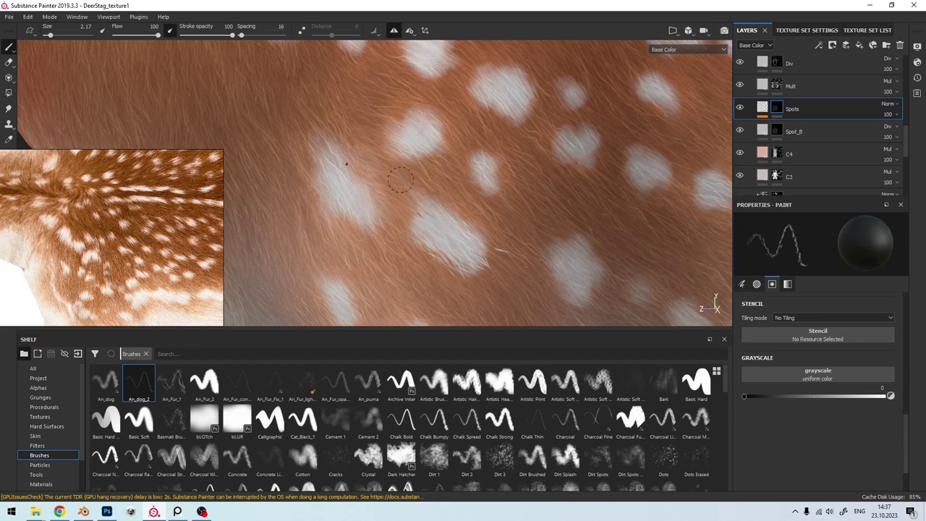
{"action": "key", "text": "bracketright"}
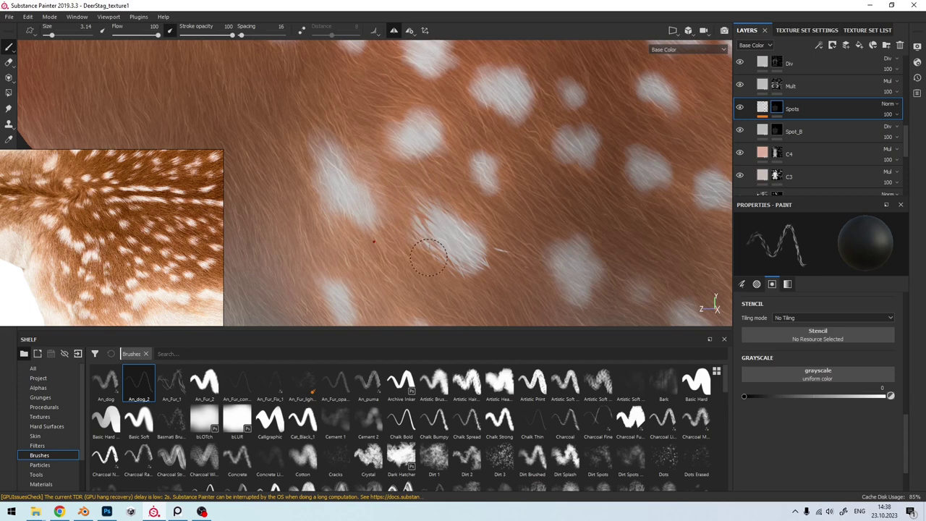
Step: Orbit along the back's top edge and enlarge the brush to feather more spot borders
{"action": "scroll", "coordinate": [483, 187], "scroll_direction": "up", "scroll_amount": 2}
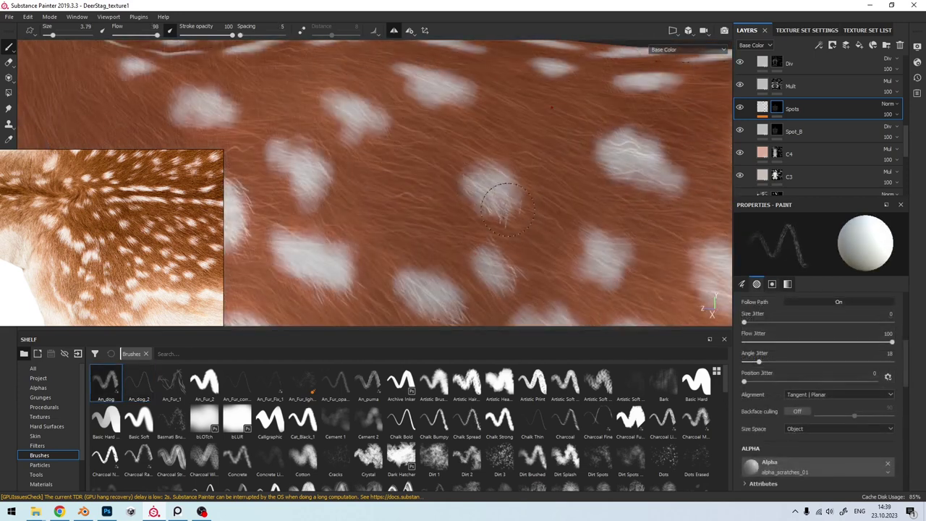
{"action": "scroll", "coordinate": [394, 166], "scroll_direction": "down", "scroll_amount": 2}
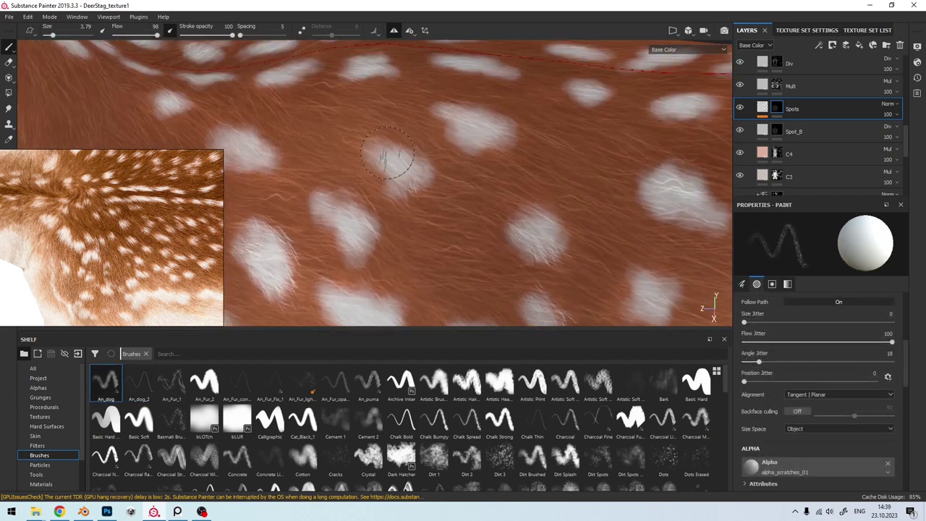
{"action": "mouse_move", "coordinate": [394, 166]}
{"action": "middle_mouse_down"}
{"action": "mouse_move", "coordinate": [389, 205]}
{"action": "mouse_move", "coordinate": [405, 212]}
{"action": "middle_mouse_up"}
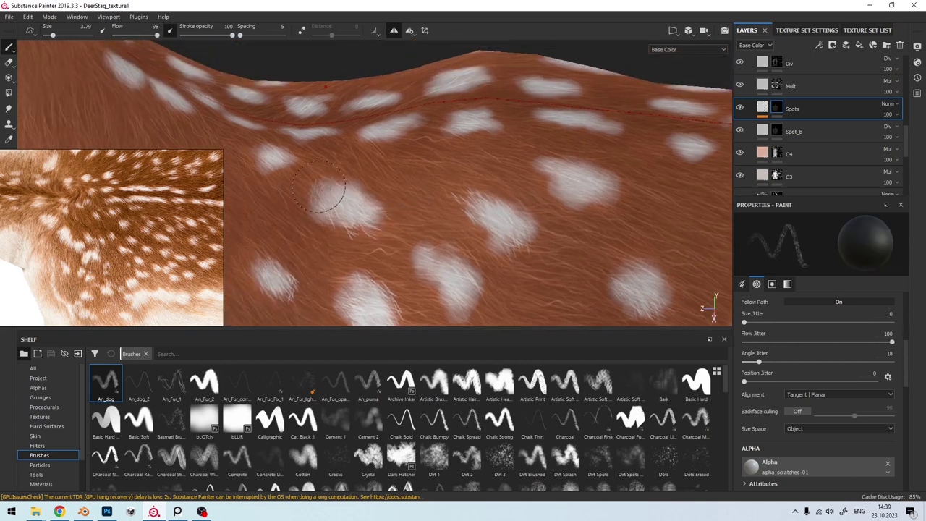
{"action": "mouse_move", "coordinate": [476, 206]}
{"action": "left_mouse_down", "text": "alt"}
{"action": "mouse_move", "coordinate": [408, 215]}
{"action": "mouse_move", "coordinate": [403, 207]}
{"action": "mouse_move", "coordinate": [438, 239]}
{"action": "left_mouse_up", "text": "alt"}
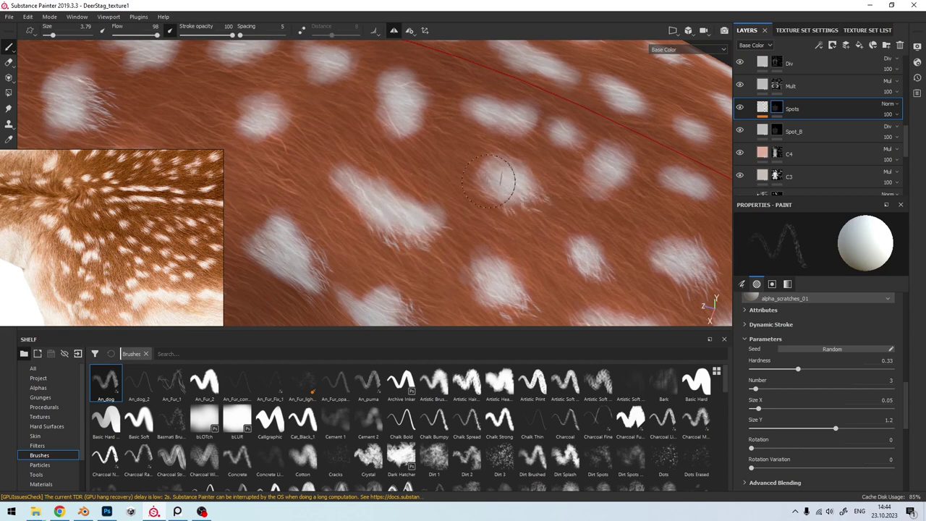
{"action": "mouse_move", "coordinate": [413, 210]}
{"action": "left_mouse_down", "text": "alt"}
{"action": "mouse_move", "coordinate": [444, 215]}
{"action": "mouse_move", "coordinate": [450, 255]}
{"action": "mouse_move", "coordinate": [441, 239]}
{"action": "mouse_move", "coordinate": [597, 203]}
{"action": "mouse_move", "coordinate": [448, 148]}
{"action": "left_mouse_up", "text": "alt"}
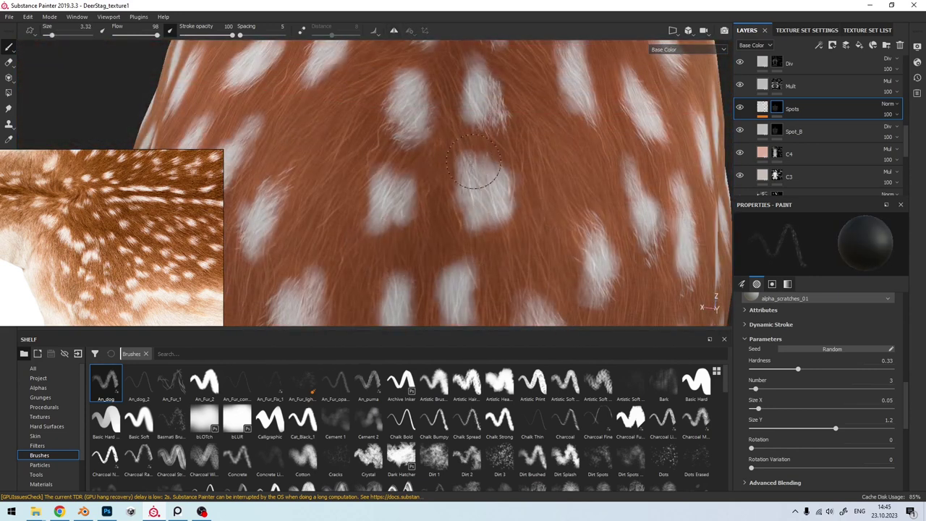
{"action": "key", "text": "bracketright"}
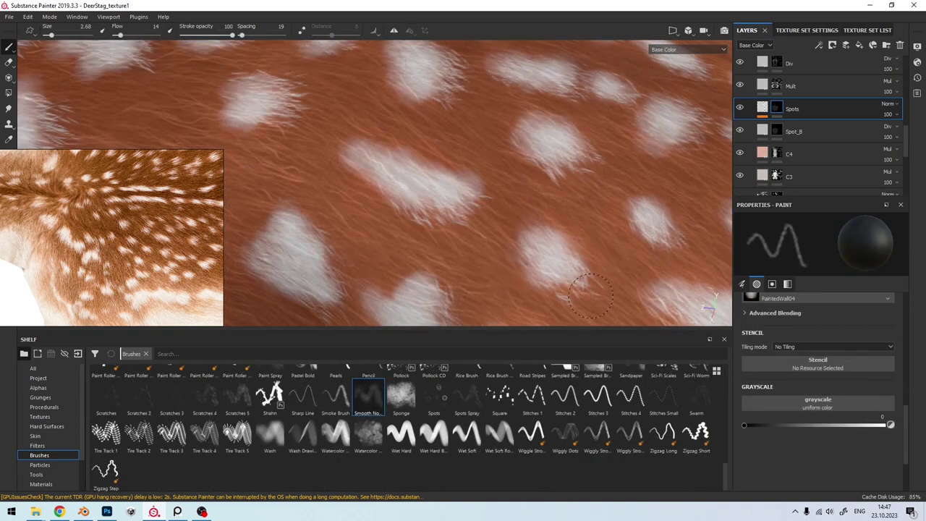
Step: Turn on Symmetry and orbit to a close frontal view of the spotted fur
{"action": "scroll", "coordinate": [574, 295], "scroll_direction": "down", "scroll_amount": 5}
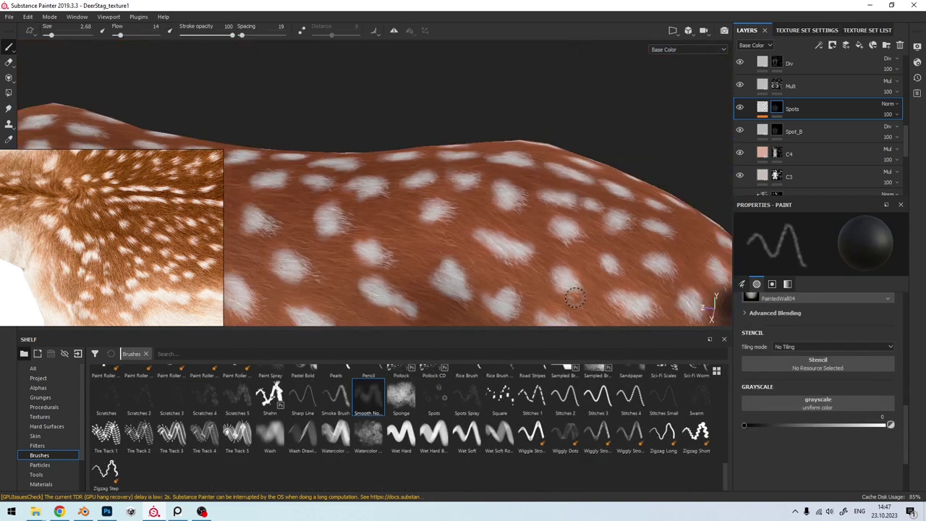
{"action": "left_click", "coordinate": [394, 31]}
{"action": "mouse_move", "coordinate": [382, 74]}
{"action": "left_mouse_down", "text": "alt"}
{"action": "mouse_move", "coordinate": [379, 159]}
{"action": "mouse_move", "coordinate": [401, 225]}
{"action": "left_mouse_up", "text": "alt"}
{"action": "scroll", "coordinate": [379, 159], "scroll_direction": "up", "scroll_amount": 3}
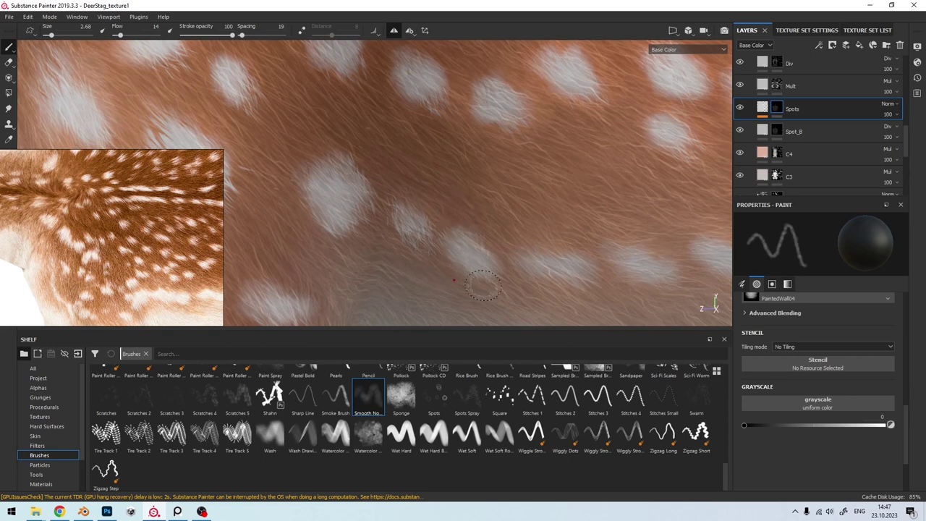
{"action": "mouse_move", "coordinate": [537, 297]}
{"action": "left_mouse_down", "text": "alt"}
{"action": "mouse_move", "coordinate": [408, 155]}
{"action": "mouse_move", "coordinate": [436, 196]}
{"action": "mouse_move", "coordinate": [391, 233]}
{"action": "mouse_move", "coordinate": [365, 233]}
{"action": "left_mouse_up", "text": "alt"}
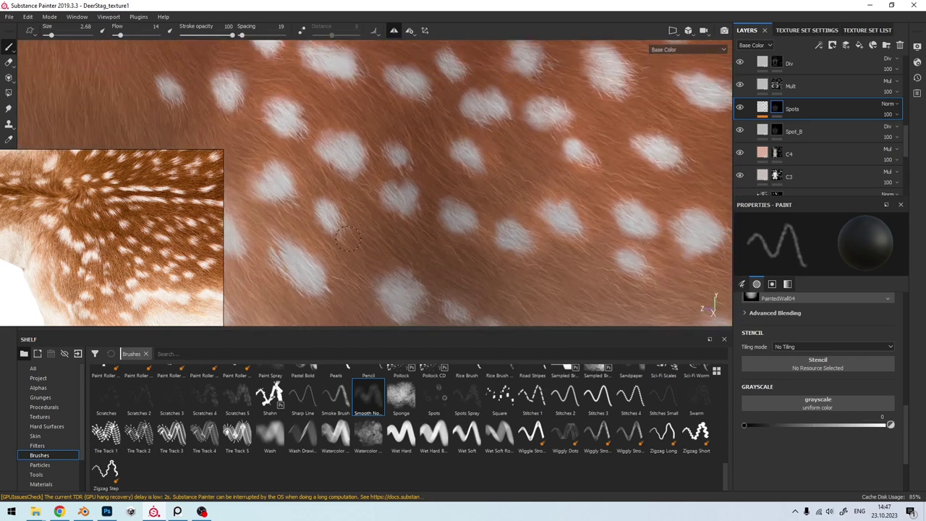
Step: Soften spot edges across the back and shoulders while orbiting down to the underside
{"action": "mouse_move", "coordinate": [284, 211]}
{"action": "left_mouse_down", "text": "alt"}
{"action": "mouse_move", "coordinate": [413, 209]}
{"action": "mouse_move", "coordinate": [378, 199]}
{"action": "mouse_move", "coordinate": [378, 169]}
{"action": "mouse_move", "coordinate": [375, 231]}
{"action": "mouse_move", "coordinate": [423, 173]}
{"action": "left_mouse_up", "text": "alt"}
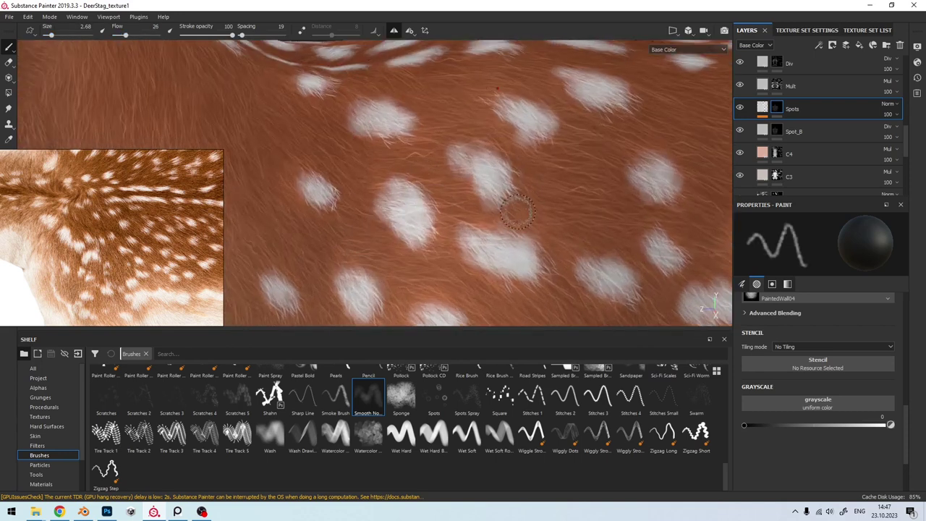
{"action": "mouse_move", "coordinate": [516, 207]}
{"action": "left_mouse_down", "text": "alt"}
{"action": "mouse_move", "coordinate": [428, 159]}
{"action": "mouse_move", "coordinate": [425, 210]}
{"action": "left_mouse_up", "text": "alt"}
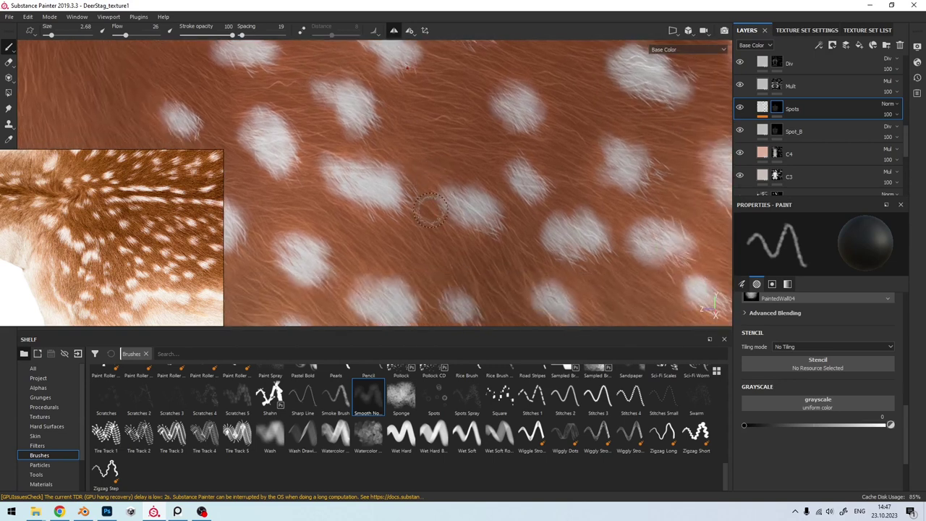
{"action": "left_click_drag", "start_coordinate": [407, 239], "coordinate": [439, 221], "text": "alt"}
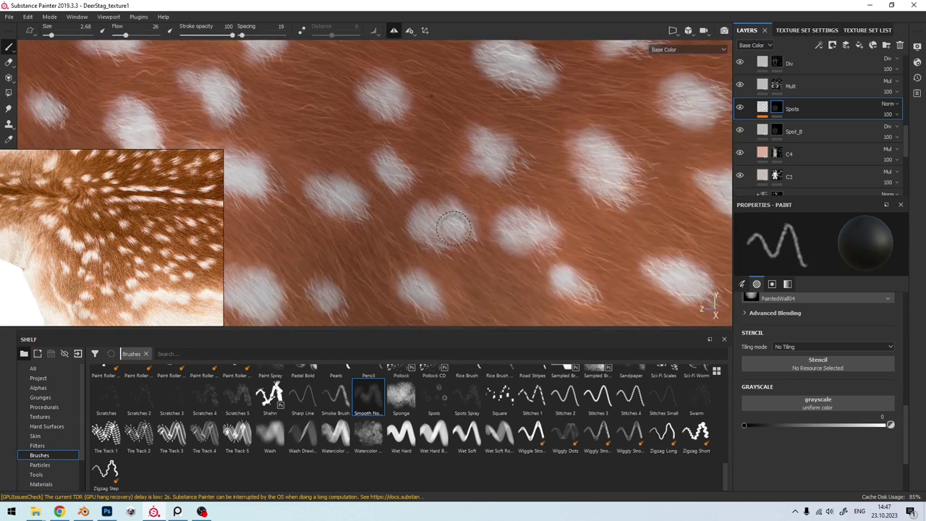
{"action": "mouse_move", "coordinate": [451, 256]}
{"action": "left_mouse_down", "text": "alt"}
{"action": "mouse_move", "coordinate": [561, 149]}
{"action": "mouse_move", "coordinate": [492, 238]}
{"action": "left_mouse_up", "text": "alt"}
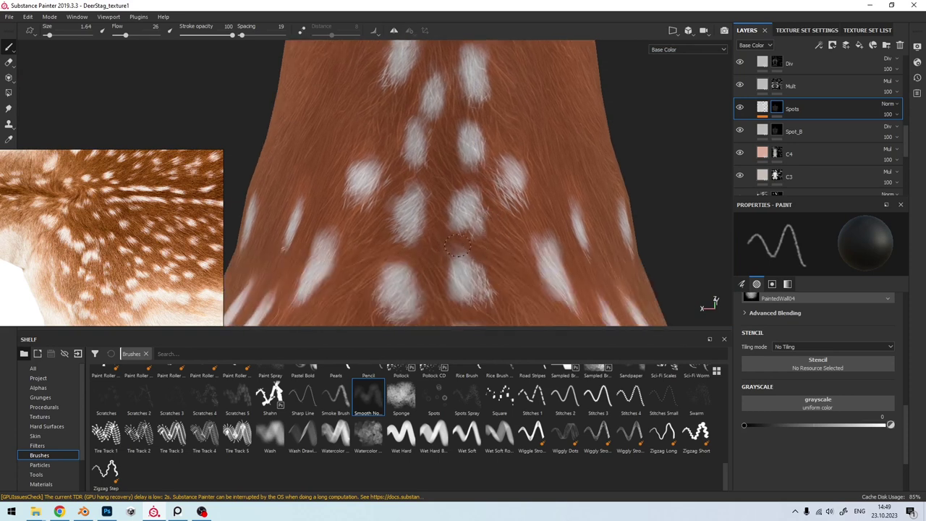
{"action": "mouse_move", "coordinate": [419, 190]}
{"action": "left_mouse_down", "text": "alt"}
{"action": "mouse_move", "coordinate": [504, 232]}
{"action": "mouse_move", "coordinate": [506, 179]}
{"action": "mouse_move", "coordinate": [439, 215]}
{"action": "left_mouse_up", "text": "alt"}
{"action": "left_click_drag", "start_coordinate": [461, 255], "coordinate": [509, 200], "text": "alt"}
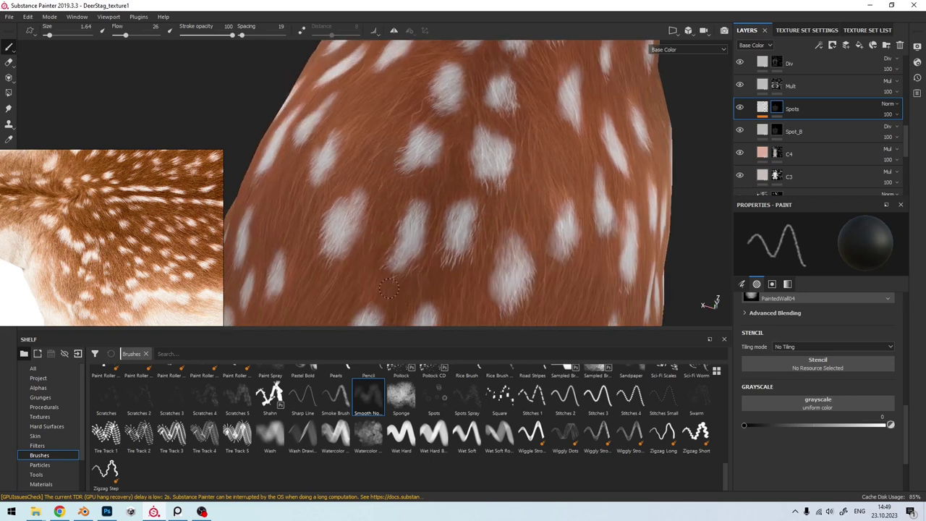
{"action": "scroll", "coordinate": [466, 265], "scroll_direction": "up", "scroll_amount": 5}
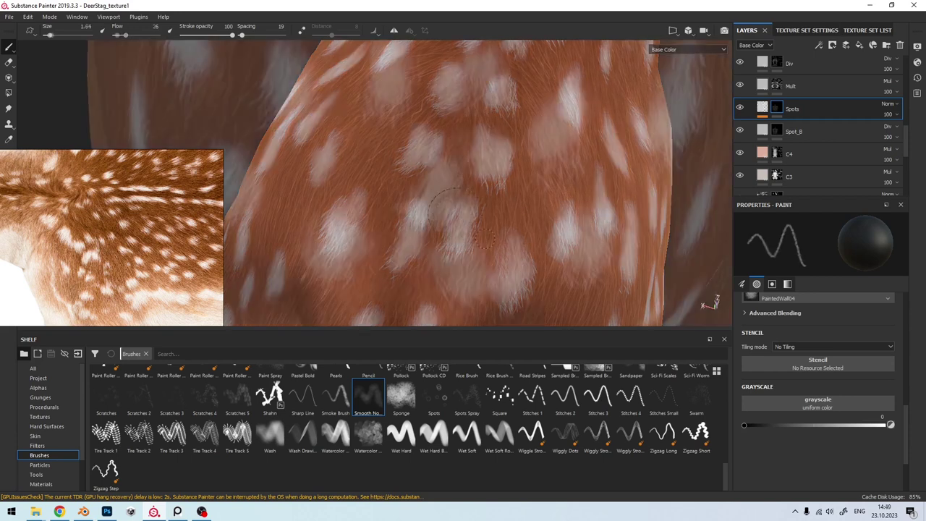
{"action": "mouse_move", "coordinate": [434, 196]}
{"action": "left_mouse_down", "text": "alt"}
{"action": "mouse_move", "coordinate": [402, 223]}
{"action": "mouse_move", "coordinate": [327, 232]}
{"action": "mouse_move", "coordinate": [435, 223]}
{"action": "left_mouse_up", "text": "alt"}
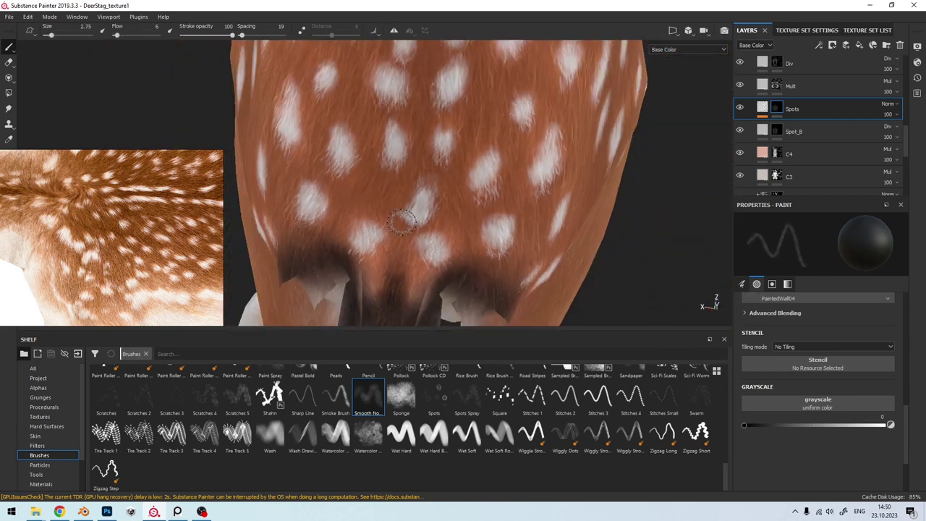
{"action": "scroll", "coordinate": [403, 223], "scroll_direction": "down", "scroll_amount": 5}
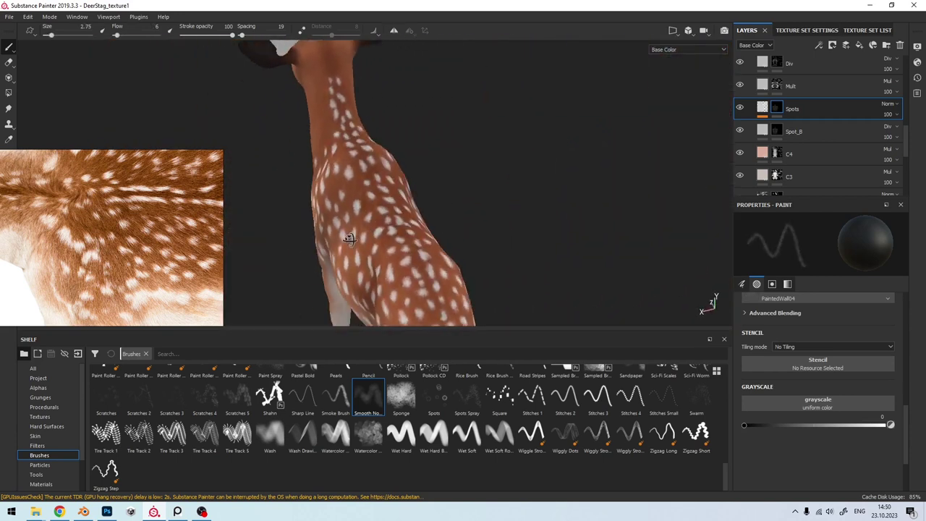
Step: Toggle C4's visibility to compare, then orbit to a full side view of the deer
{"action": "left_click", "coordinate": [741, 154]}
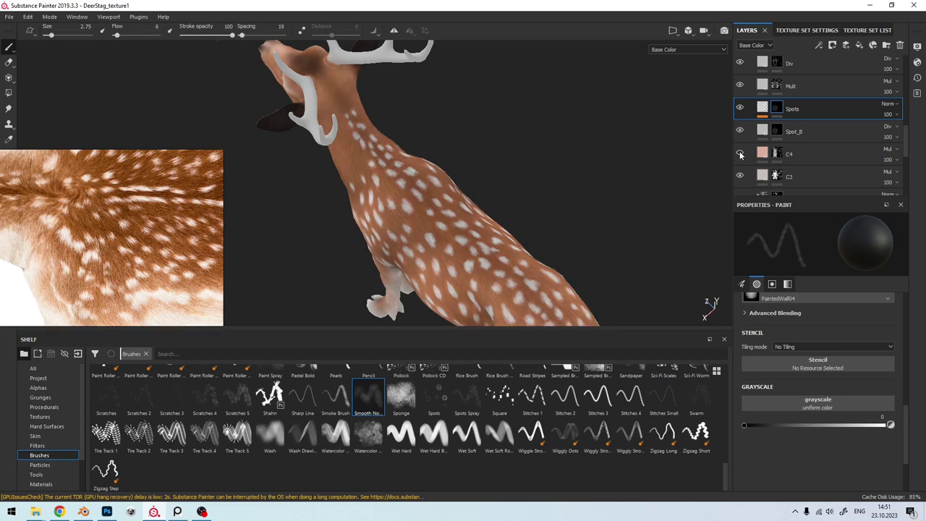
{"action": "left_click_drag", "start_coordinate": [535, 196], "coordinate": [449, 181], "text": "alt"}
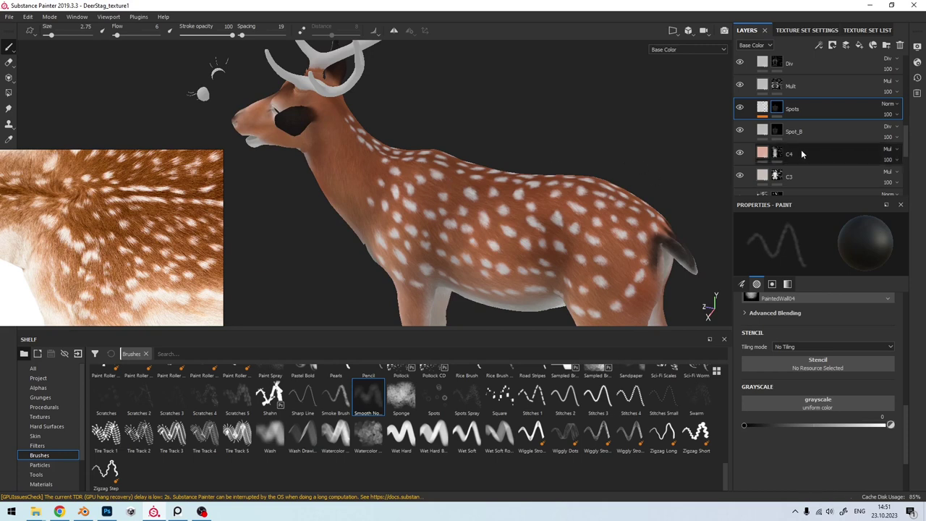
{"action": "scroll", "coordinate": [794, 139], "scroll_direction": "down", "scroll_amount": 3}
Step: Add a new layer above BaseColor with Passthrough blending in the base colour channel
{"action": "scroll", "coordinate": [788, 142], "scroll_direction": "down", "scroll_amount": 2}
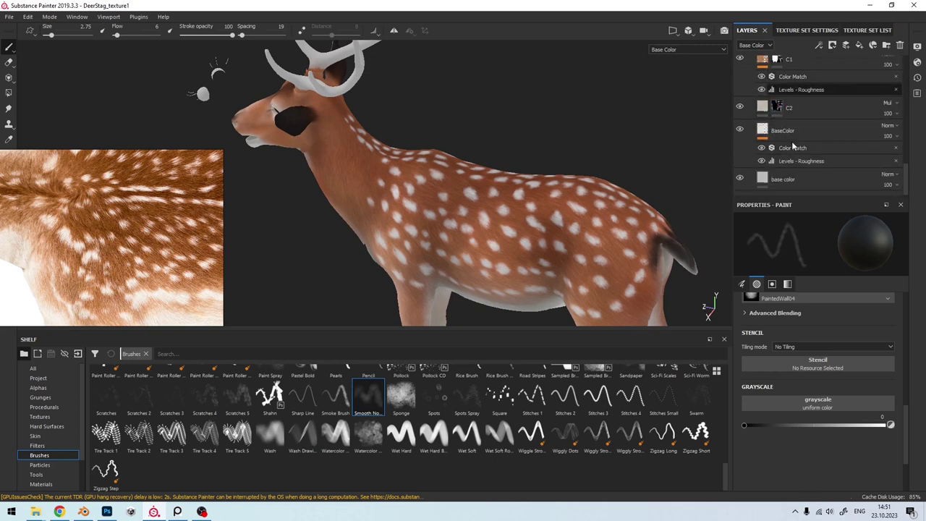
{"action": "left_click", "coordinate": [764, 130]}
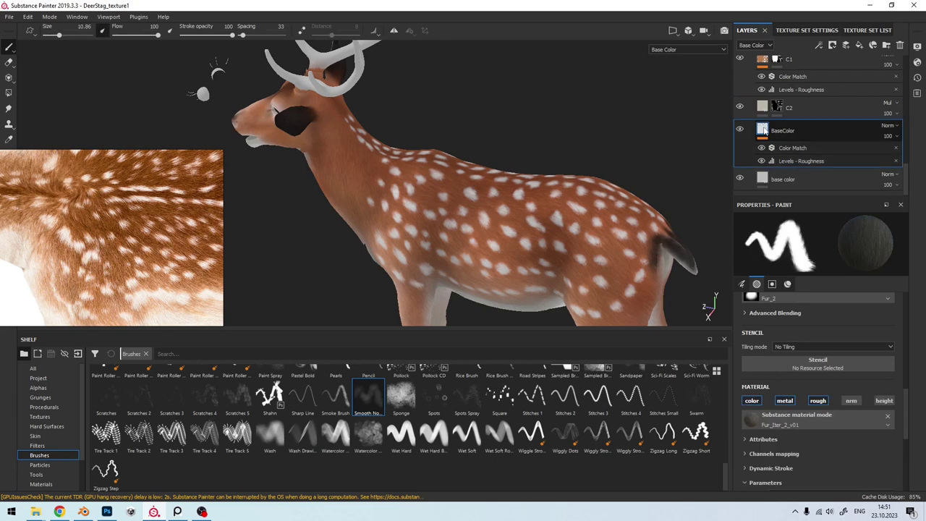
{"action": "left_click", "coordinate": [846, 47]}
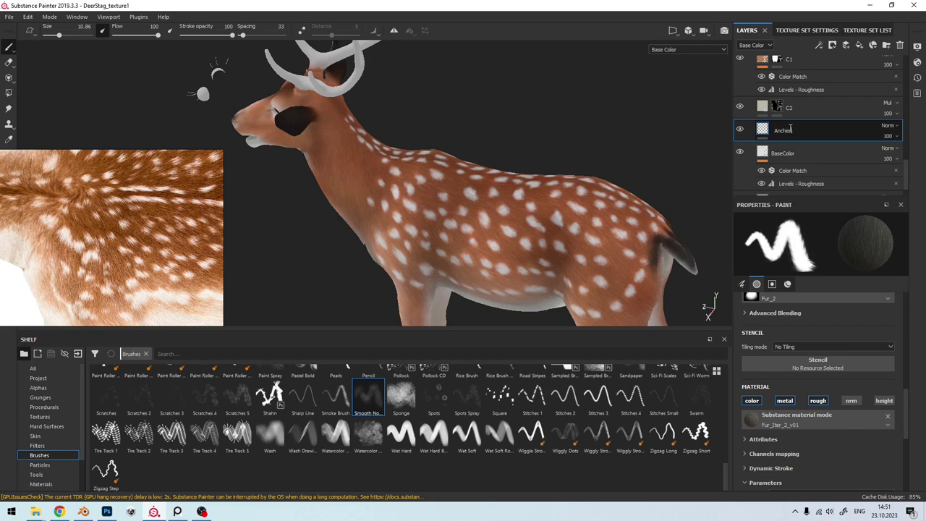
{"action": "left_click", "coordinate": [891, 125]}
{"action": "left_click", "coordinate": [875, 144]}
Step: Set the layer's Roughness blending to Passthrough too and rename it Ancher_1
{"action": "left_click", "coordinate": [767, 45]}
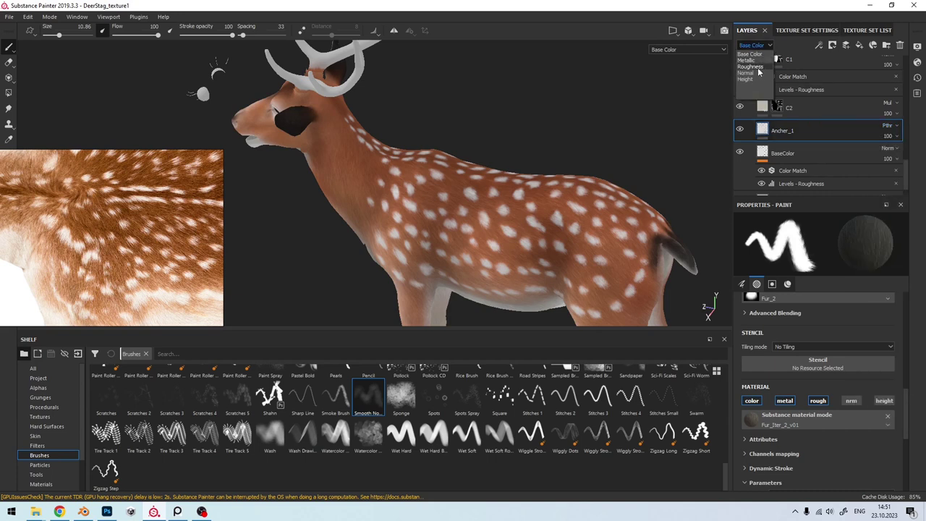
{"action": "left_click", "coordinate": [750, 66]}
{"action": "left_click", "coordinate": [891, 126]}
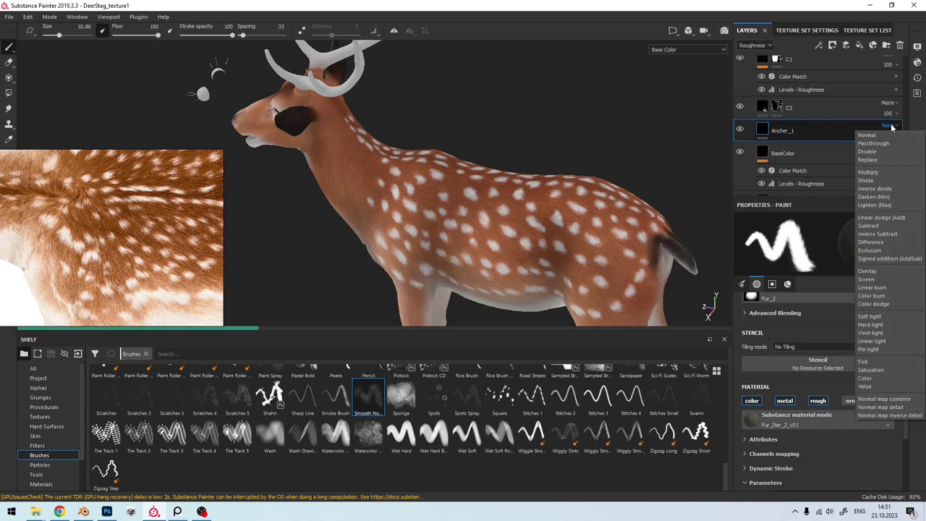
{"action": "left_click", "coordinate": [876, 144]}
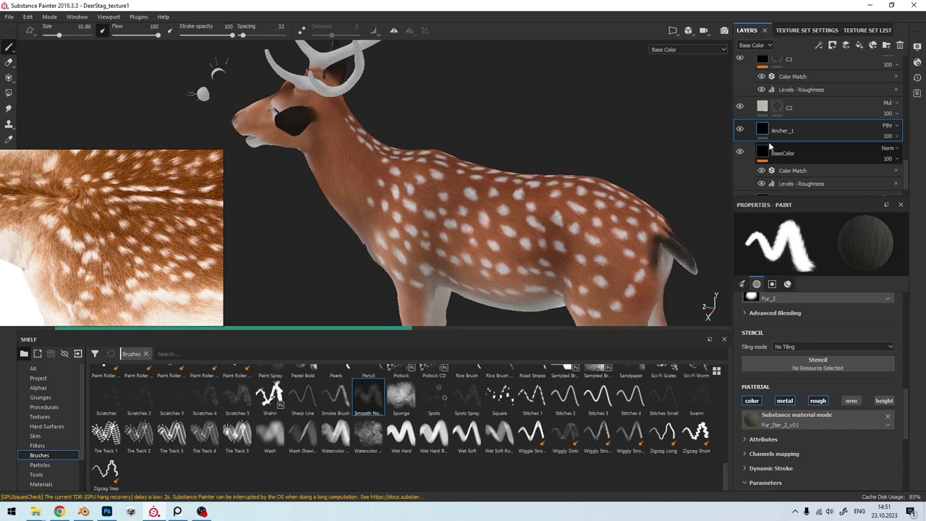
{"action": "double_click", "coordinate": [780, 131]}
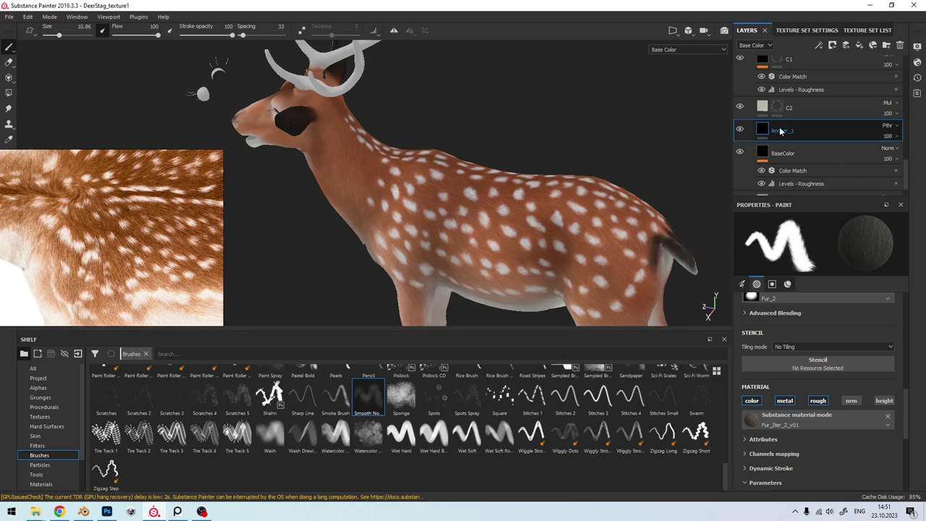
{"action": "scroll", "coordinate": [780, 131], "scroll_direction": "up", "scroll_amount": 2}
{"action": "scroll", "coordinate": [779, 132], "scroll_direction": "up", "scroll_amount": 2}
{"action": "scroll", "coordinate": [778, 132], "scroll_direction": "up", "scroll_amount": 2}
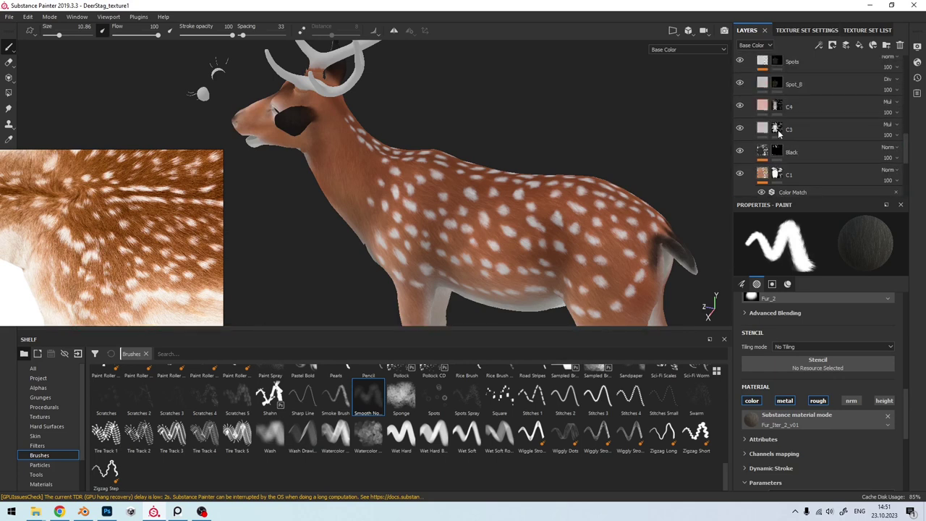
{"action": "scroll", "coordinate": [779, 132], "scroll_direction": "up", "scroll_amount": 1}
{"action": "scroll", "coordinate": [778, 134], "scroll_direction": "up", "scroll_amount": 1}
Step: Add a fill layer above Spots and name it Color
{"action": "left_click", "coordinate": [762, 120]}
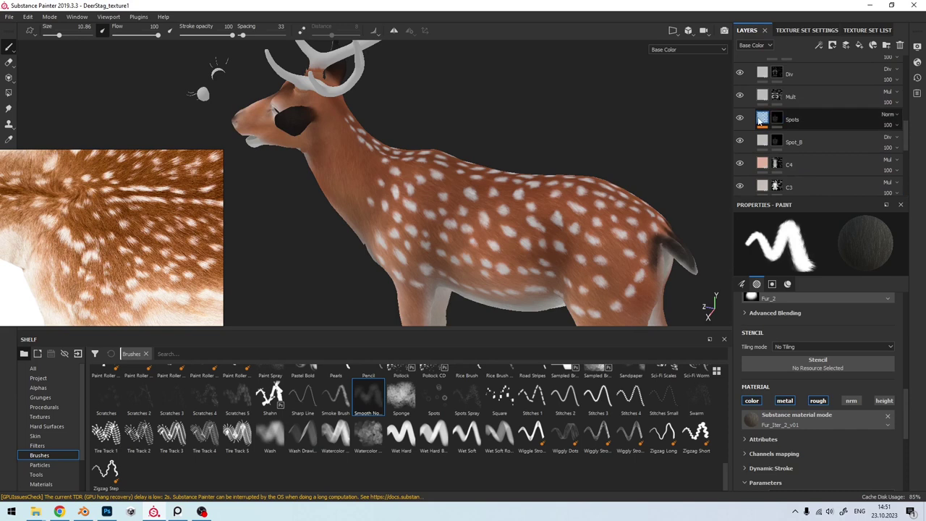
{"action": "left_click", "coordinate": [761, 120]}
{"action": "scroll", "coordinate": [761, 123], "scroll_direction": "up", "scroll_amount": 1}
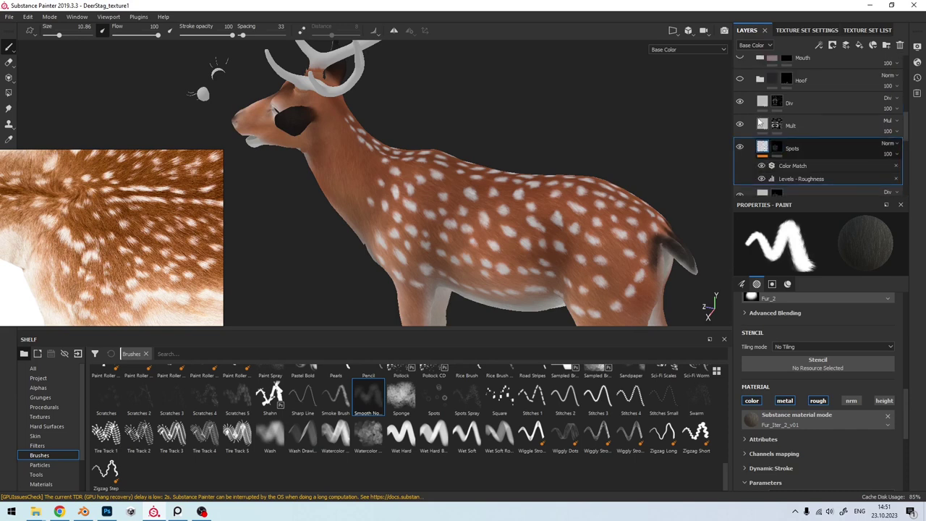
{"action": "left_click", "coordinate": [860, 46]}
{"action": "double_click", "coordinate": [785, 149]}
{"action": "type", "text": "Color"}
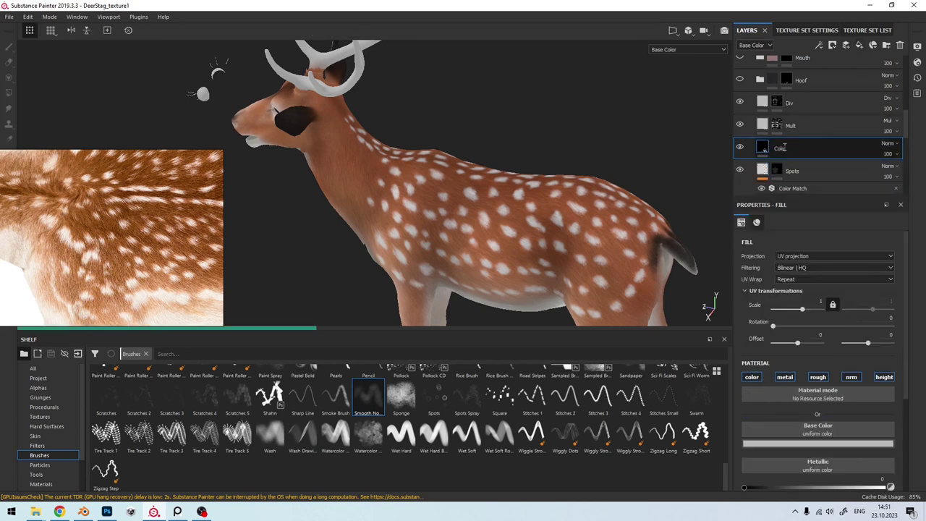
{"action": "key", "text": "Return"}
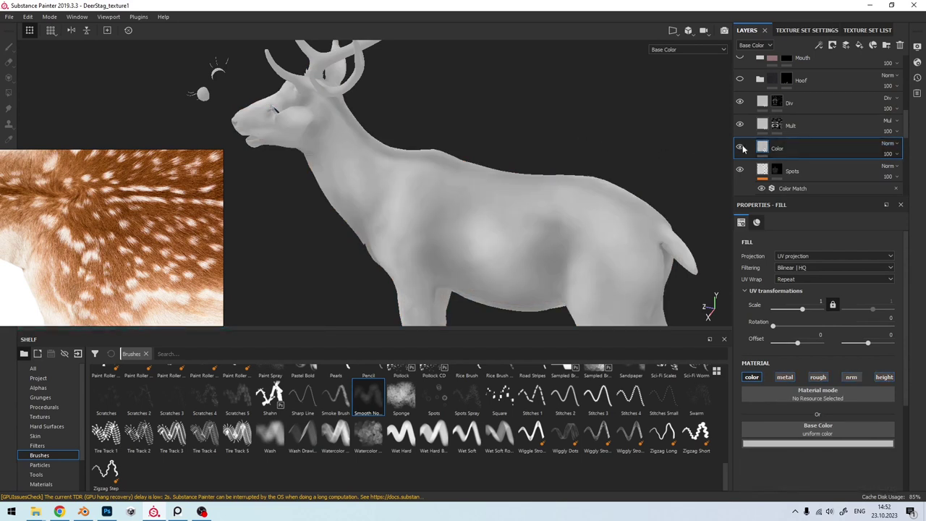
Step: Give the Color layer a black mask containing a fill effect, leaving its grayscale source unset
{"action": "right_click", "coordinate": [762, 148]}
{"action": "left_click", "coordinate": [781, 152]}
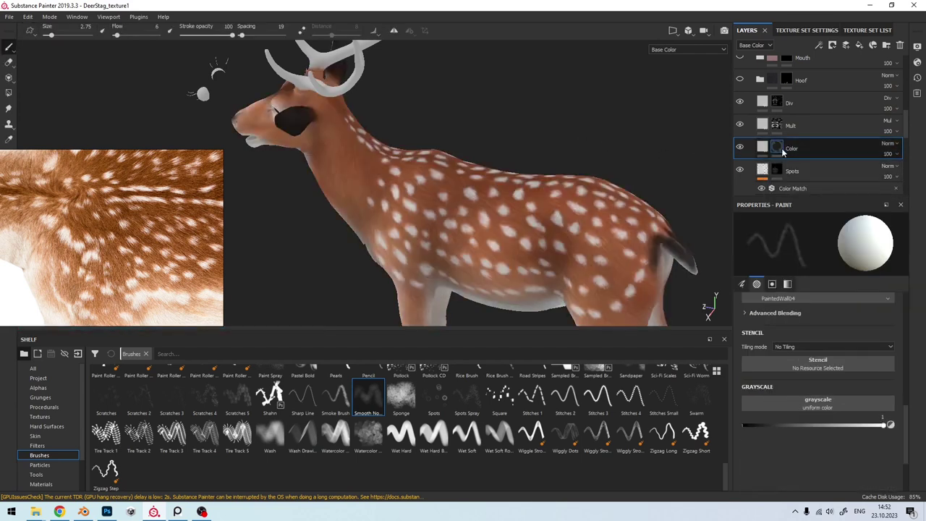
{"action": "right_click", "coordinate": [782, 151]}
{"action": "left_click", "coordinate": [835, 360]}
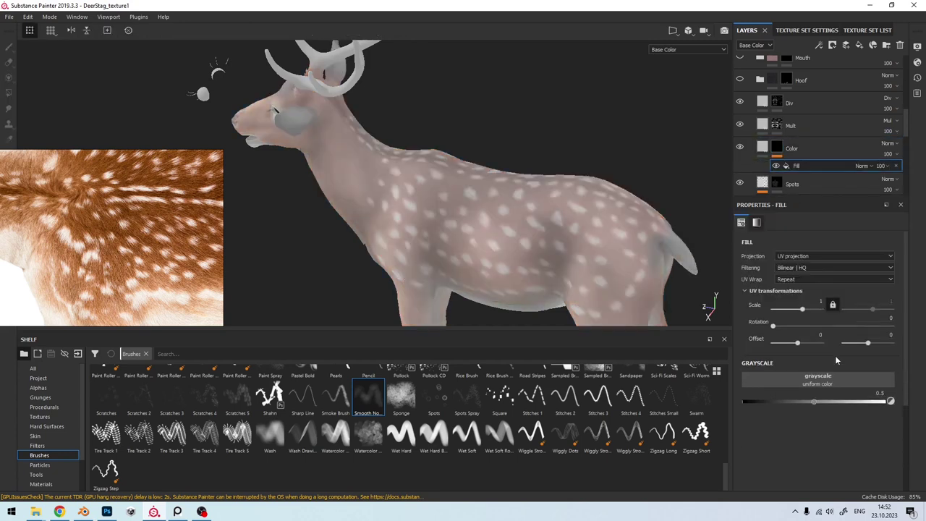
{"action": "left_click", "coordinate": [825, 380]}
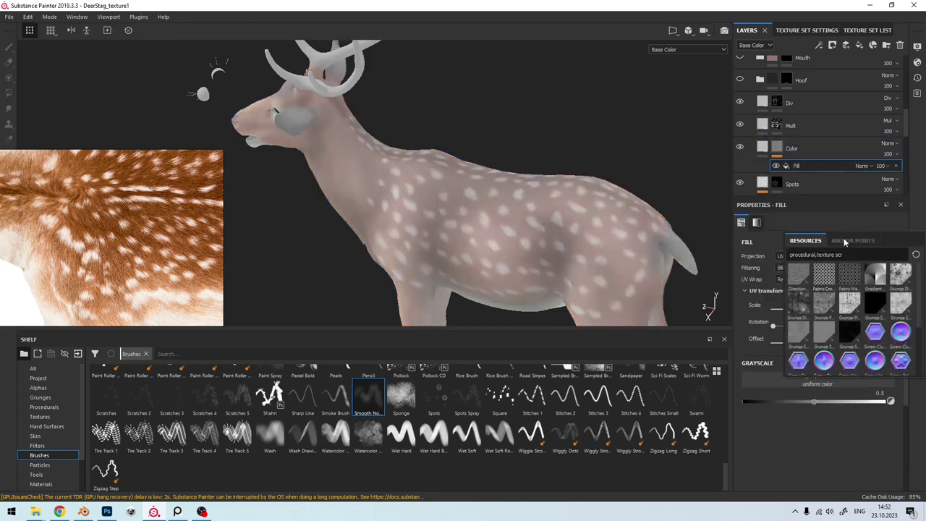
{"action": "key", "text": "ctrl+z"}
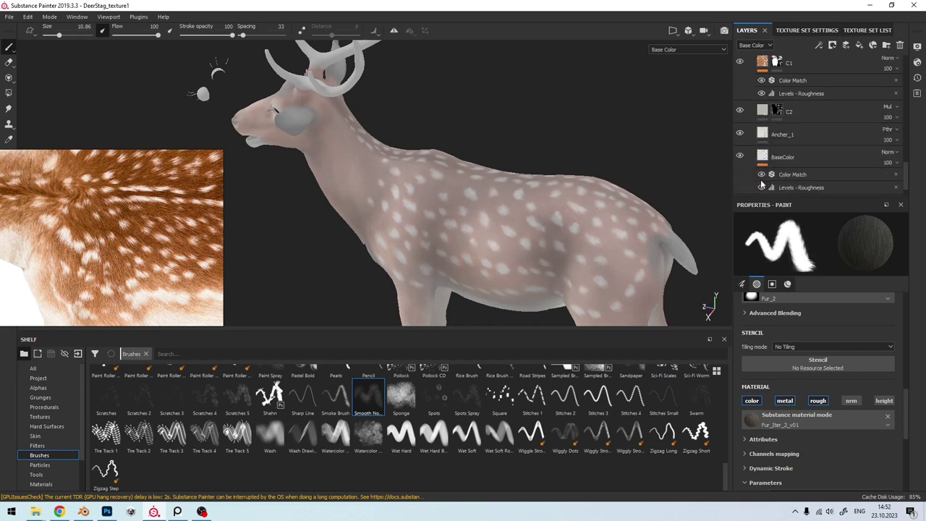
Step: Add an anchor point to the Ancher_1 layer
{"action": "left_click", "coordinate": [765, 136]}
{"action": "right_click", "coordinate": [764, 136]}
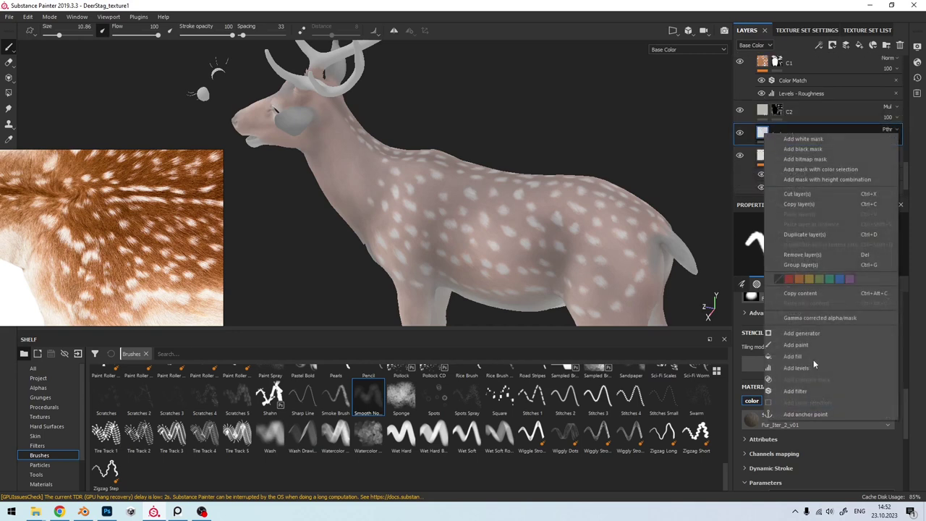
{"action": "left_click", "coordinate": [811, 415]}
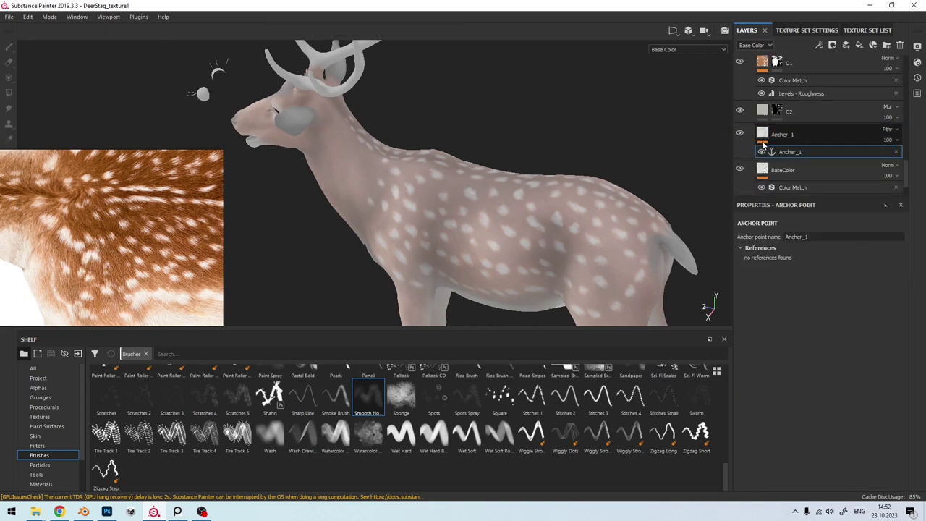
{"action": "scroll", "coordinate": [763, 145], "scroll_direction": "up", "scroll_amount": 5}
{"action": "scroll", "coordinate": [761, 114], "scroll_direction": "up", "scroll_amount": 1}
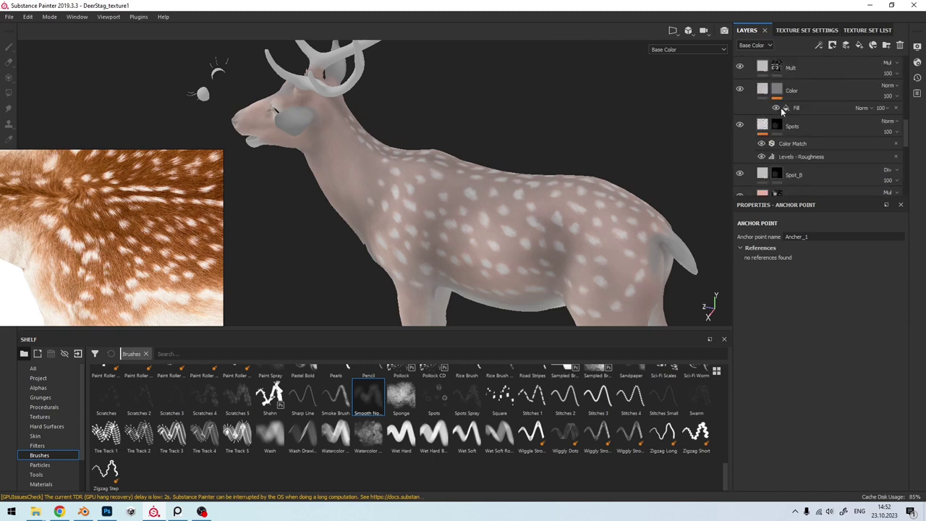
Step: Drive the Color mask fill from Ancher_1's Roughness channel with Default background color alpha
{"action": "left_click", "coordinate": [783, 108]}
{"action": "left_click", "coordinate": [816, 379]}
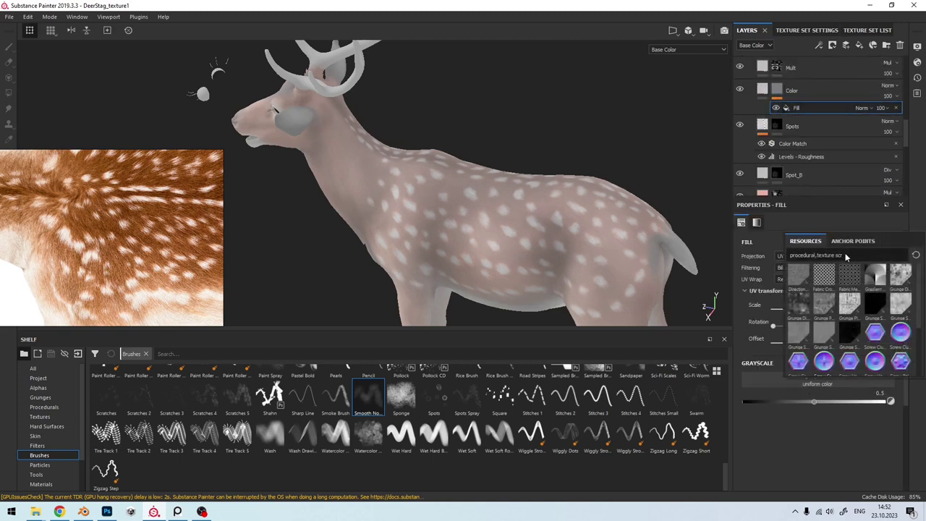
{"action": "left_click", "coordinate": [845, 241]}
{"action": "left_click", "coordinate": [812, 256]}
{"action": "scroll", "coordinate": [478, 203], "scroll_direction": "up", "scroll_amount": 2}
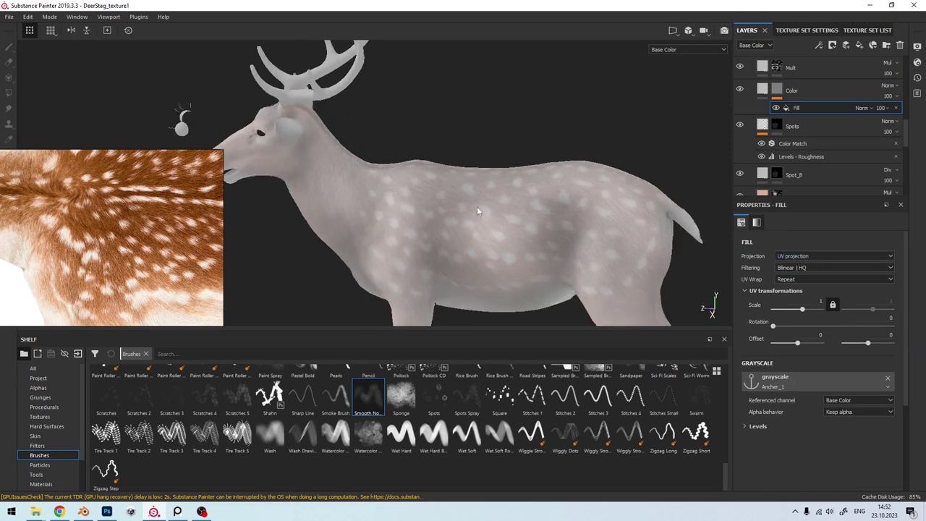
{"action": "scroll", "coordinate": [488, 191], "scroll_direction": "up", "scroll_amount": 4}
{"action": "left_click", "coordinate": [854, 400]}
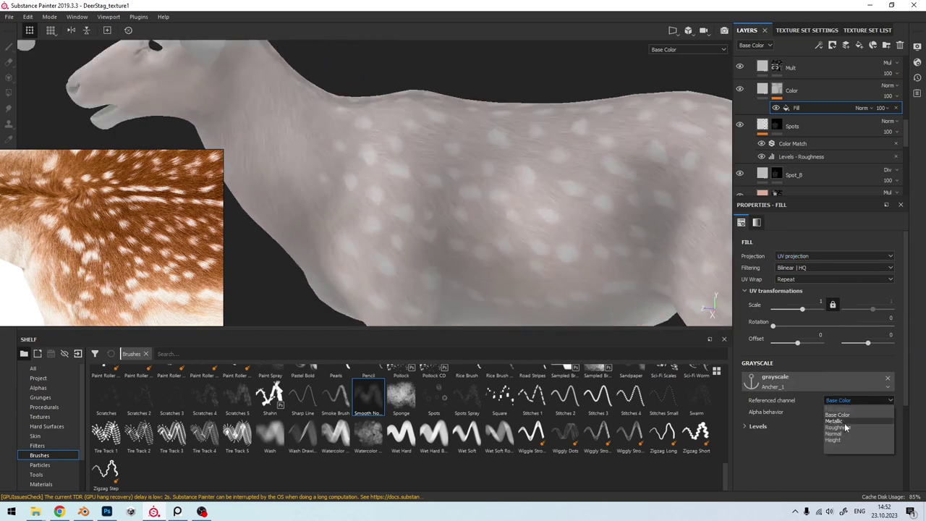
{"action": "left_click", "coordinate": [842, 424]}
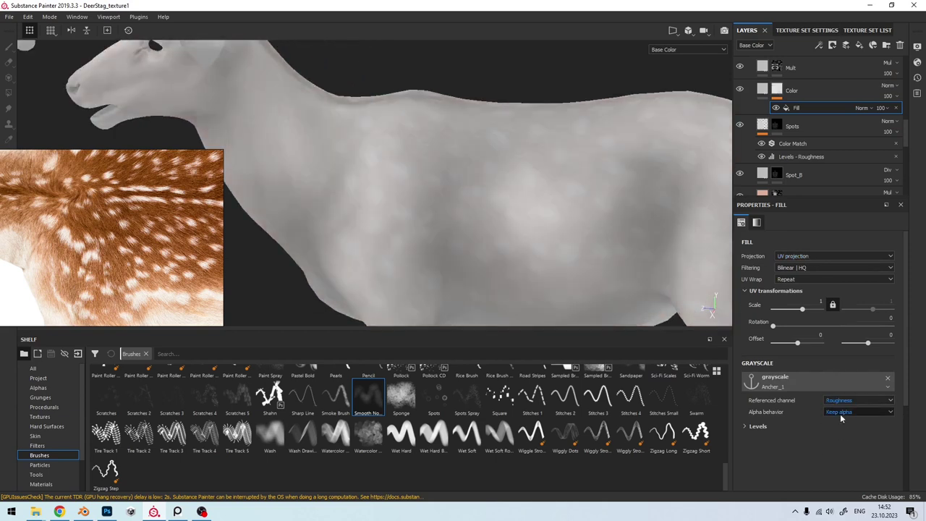
{"action": "left_click", "coordinate": [840, 413]}
{"action": "left_click", "coordinate": [839, 433]}
{"action": "left_click", "coordinate": [745, 426]}
{"action": "scroll", "coordinate": [765, 414], "scroll_direction": "down", "scroll_amount": 2}
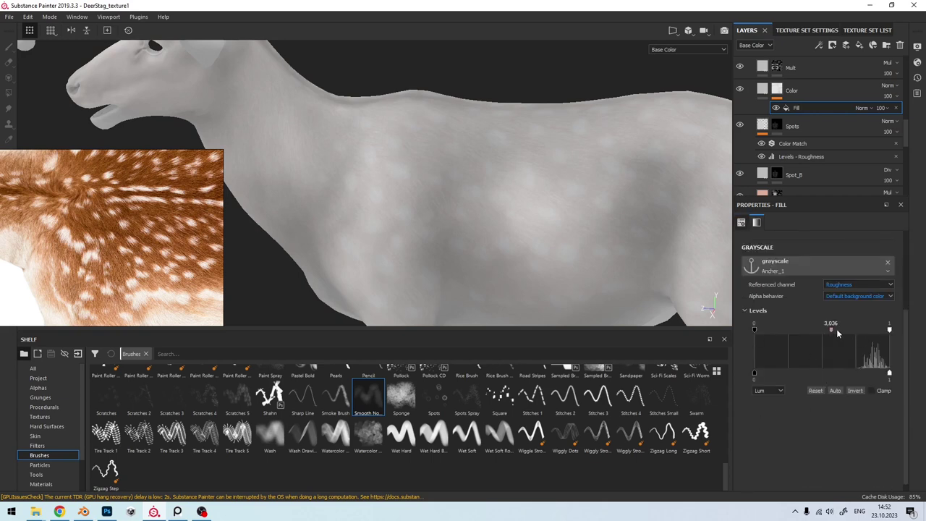
Step: Set the anchor fill's Levels to black point 0.279 and midtone 8.871 so fur strands show
{"action": "left_click_drag", "start_coordinate": [838, 333], "coordinate": [852, 333]}
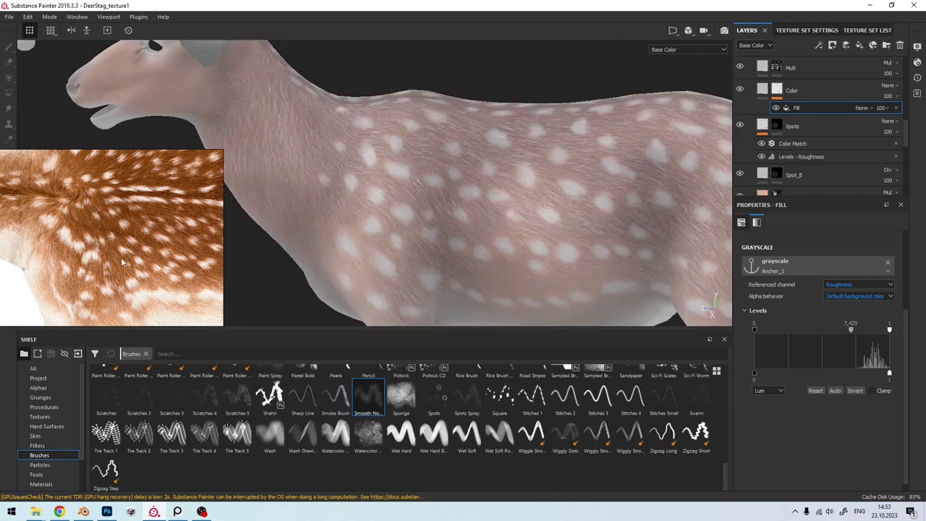
{"action": "scroll", "coordinate": [162, 250], "scroll_direction": "down", "scroll_amount": 3}
{"action": "scroll", "coordinate": [87, 254], "scroll_direction": "down", "scroll_amount": 2}
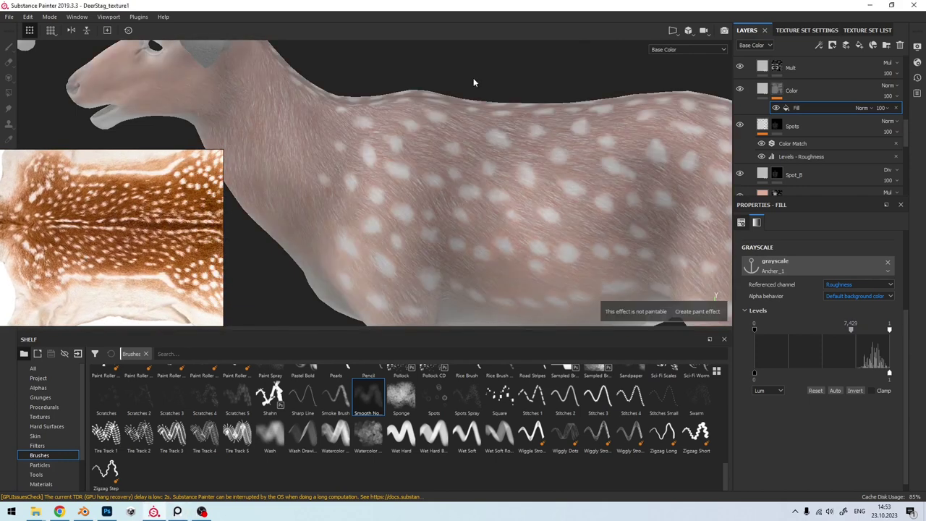
{"action": "scroll", "coordinate": [473, 78], "scroll_direction": "up", "scroll_amount": 5}
{"action": "scroll", "coordinate": [480, 185], "scroll_direction": "up", "scroll_amount": 2}
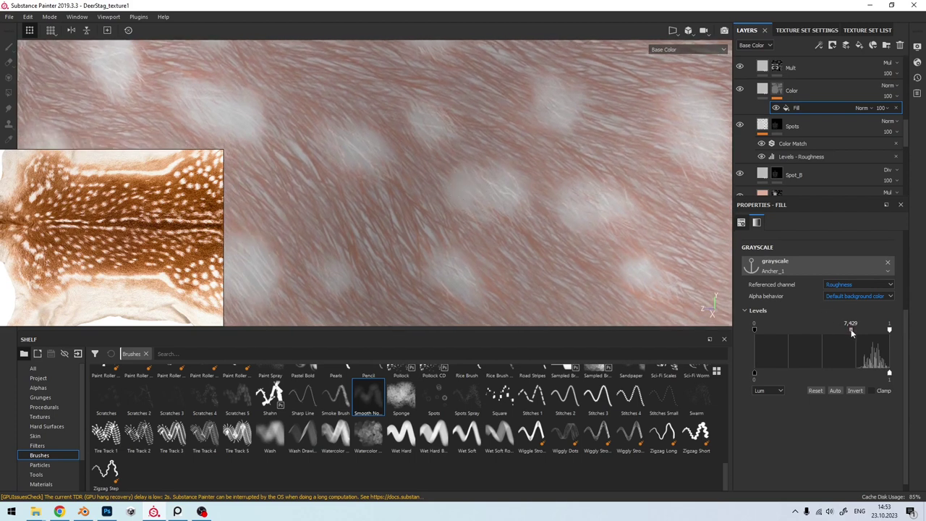
{"action": "left_click_drag", "start_coordinate": [856, 332], "coordinate": [860, 332]}
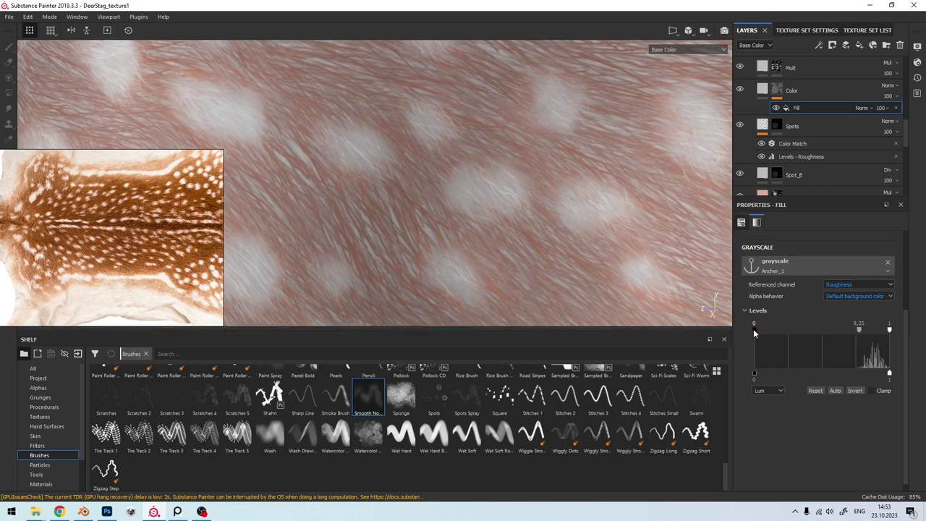
{"action": "mouse_move", "coordinate": [753, 328]}
{"action": "left_mouse_down"}
{"action": "mouse_move", "coordinate": [808, 332]}
{"action": "mouse_move", "coordinate": [791, 334]}
{"action": "left_mouse_up"}
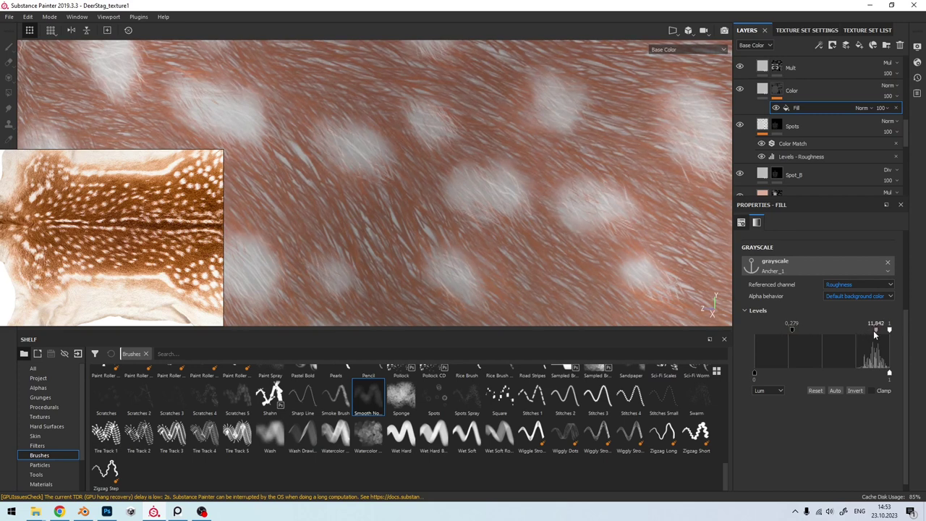
{"action": "left_click_drag", "start_coordinate": [874, 333], "coordinate": [865, 336]}
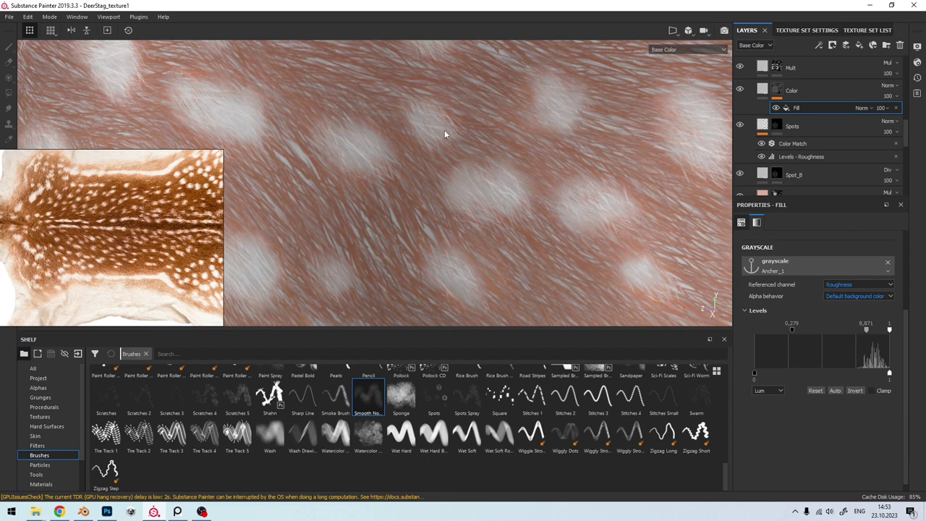
{"action": "scroll", "coordinate": [434, 173], "scroll_direction": "down", "scroll_amount": 3}
{"action": "mouse_move", "coordinate": [430, 190]}
{"action": "left_mouse_down", "text": "alt"}
{"action": "mouse_move", "coordinate": [470, 247]}
{"action": "mouse_move", "coordinate": [467, 215]}
{"action": "left_mouse_up", "text": "alt"}
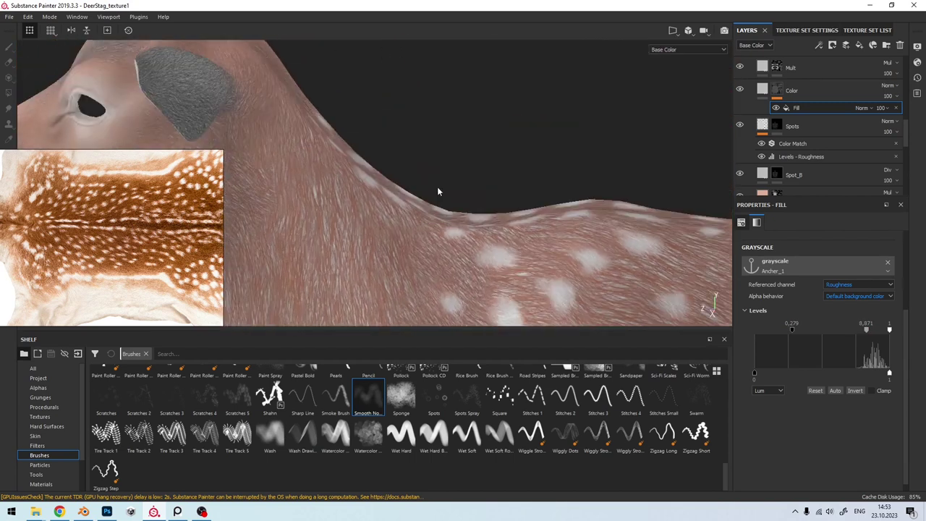
{"action": "left_click", "coordinate": [762, 90]}
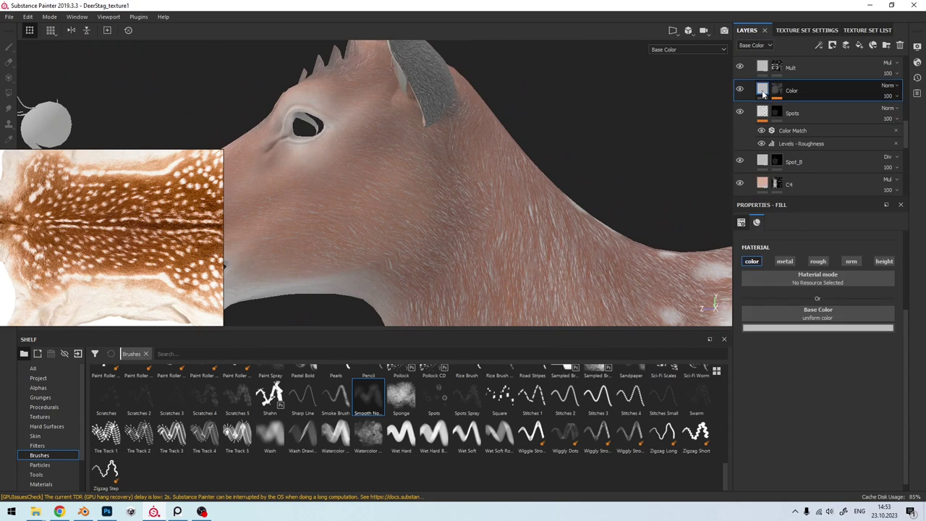
Step: Group the Color layer into a folder named Fix_1 with Multiply blending
{"action": "key", "text": "ctrl+g"}
{"action": "type", "text": "Fix_"}
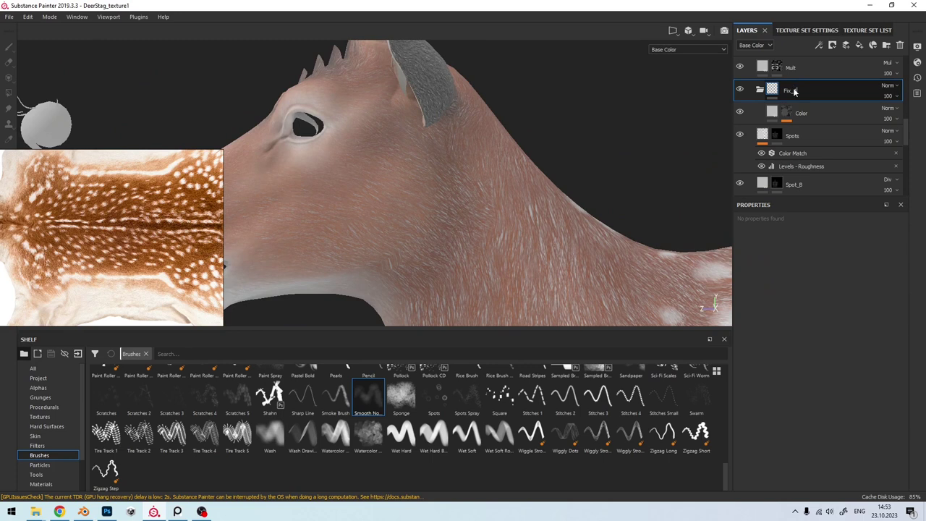
{"action": "key", "text": "Return"}
{"action": "left_click", "coordinate": [886, 86]}
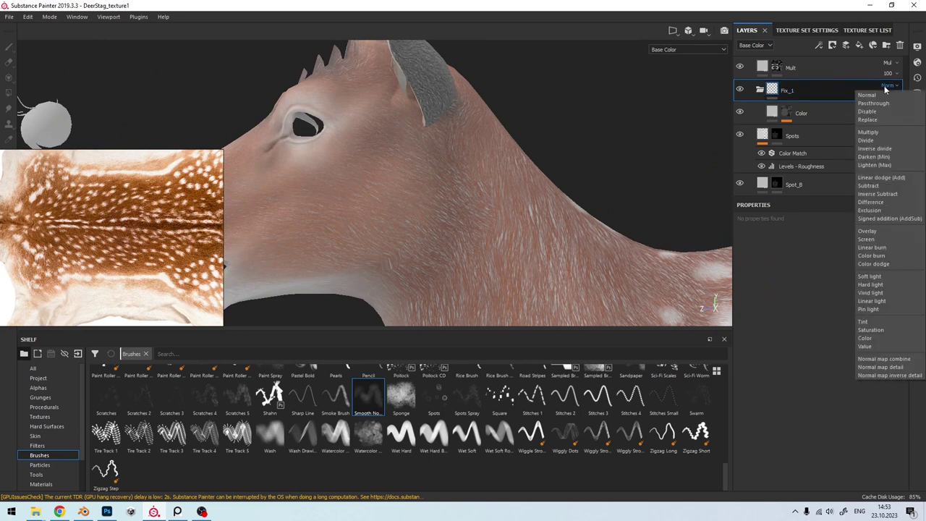
{"action": "left_click", "coordinate": [875, 132]}
{"action": "mouse_move", "coordinate": [690, 166]}
{"action": "left_mouse_down", "text": "alt"}
{"action": "mouse_move", "coordinate": [504, 187]}
{"action": "mouse_move", "coordinate": [542, 182]}
{"action": "mouse_move", "coordinate": [479, 227]}
{"action": "mouse_move", "coordinate": [542, 190]}
{"action": "mouse_move", "coordinate": [493, 186]}
{"action": "mouse_move", "coordinate": [524, 174]}
{"action": "mouse_move", "coordinate": [561, 235]}
{"action": "left_mouse_up", "text": "alt"}
{"action": "scroll", "coordinate": [524, 173], "scroll_direction": "up", "scroll_amount": 5}
Step: Lower the Color mask fill's Levels midtone to 6.644 for deeper brown fur
{"action": "left_click", "coordinate": [782, 113]}
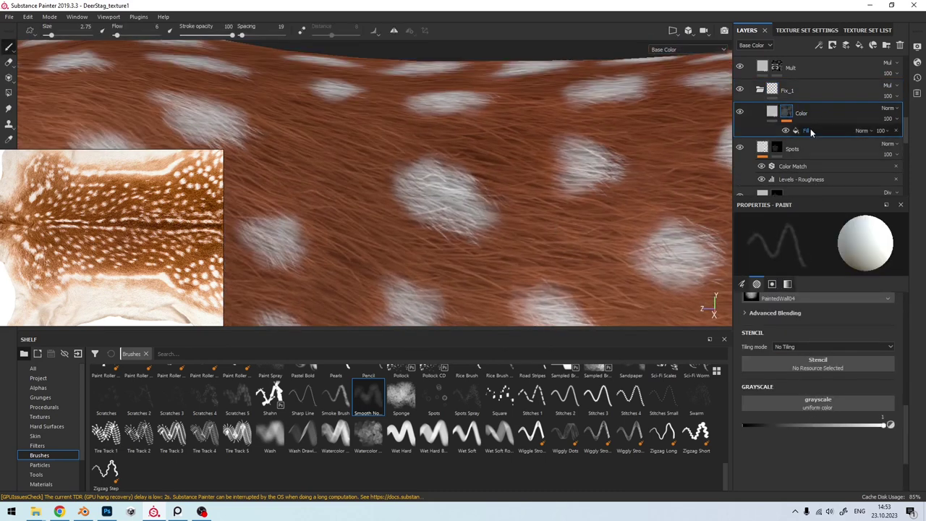
{"action": "left_click", "coordinate": [806, 130]}
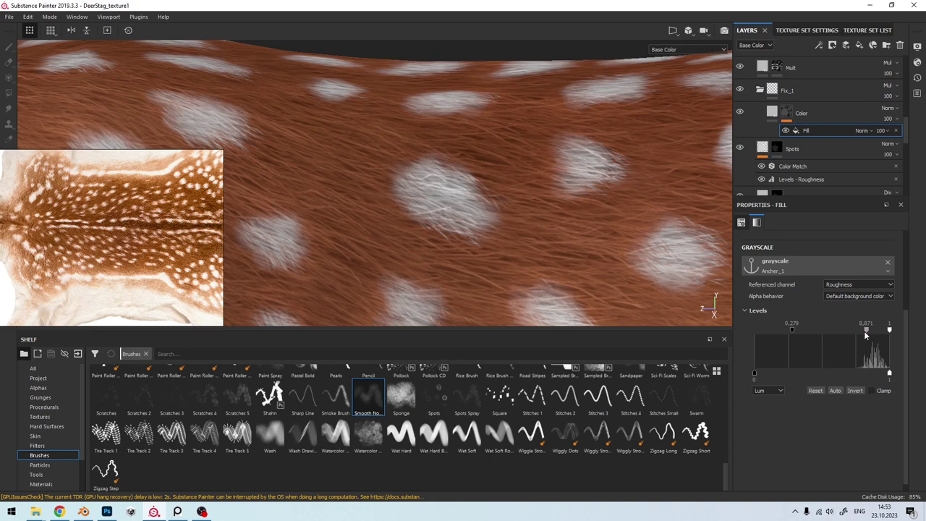
{"action": "mouse_move", "coordinate": [860, 330]}
{"action": "left_mouse_down"}
{"action": "mouse_move", "coordinate": [847, 331]}
{"action": "mouse_move", "coordinate": [858, 336]}
{"action": "left_mouse_up"}
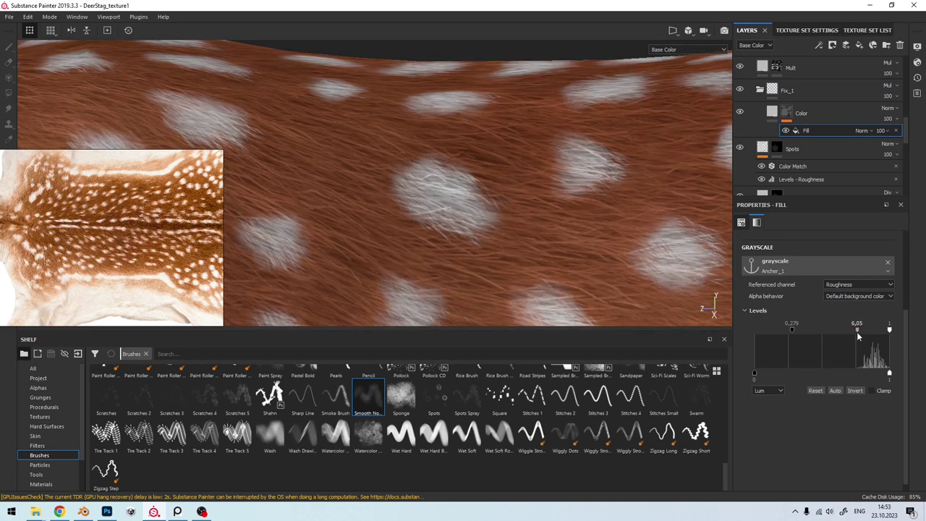
{"action": "mouse_move", "coordinate": [564, 207]}
{"action": "left_mouse_down", "text": "alt"}
{"action": "mouse_move", "coordinate": [444, 260]}
{"action": "mouse_move", "coordinate": [599, 190]}
{"action": "mouse_move", "coordinate": [412, 227]}
{"action": "mouse_move", "coordinate": [393, 202]}
{"action": "mouse_move", "coordinate": [465, 259]}
{"action": "left_mouse_up", "text": "alt"}
{"action": "scroll", "coordinate": [465, 259], "scroll_direction": "up", "scroll_amount": 2}
{"action": "scroll", "coordinate": [410, 244], "scroll_direction": "up", "scroll_amount": 2}
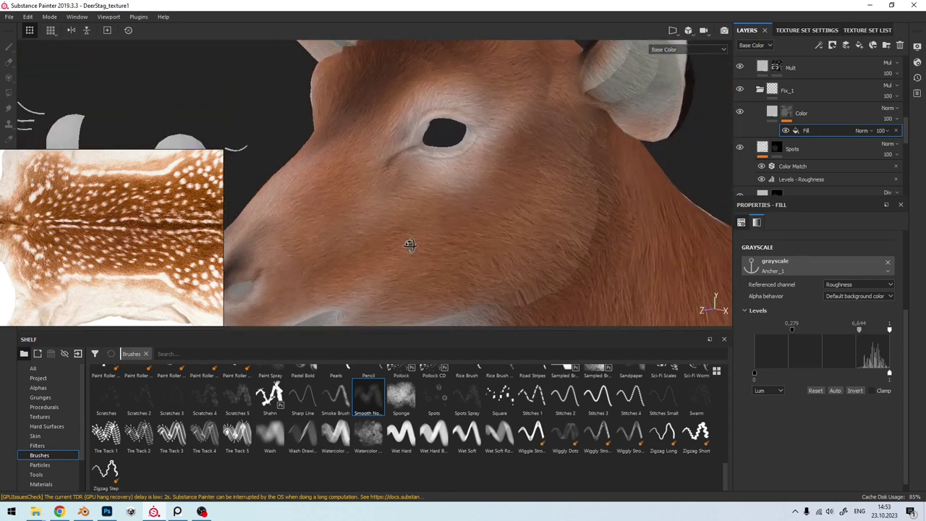
{"action": "scroll", "coordinate": [440, 231], "scroll_direction": "up", "scroll_amount": 2}
{"action": "scroll", "coordinate": [440, 232], "scroll_direction": "up", "scroll_amount": 2}
Step: Duplicate the Fix_1 folder and rename the copy Fix_2
{"action": "left_click", "coordinate": [772, 92]}
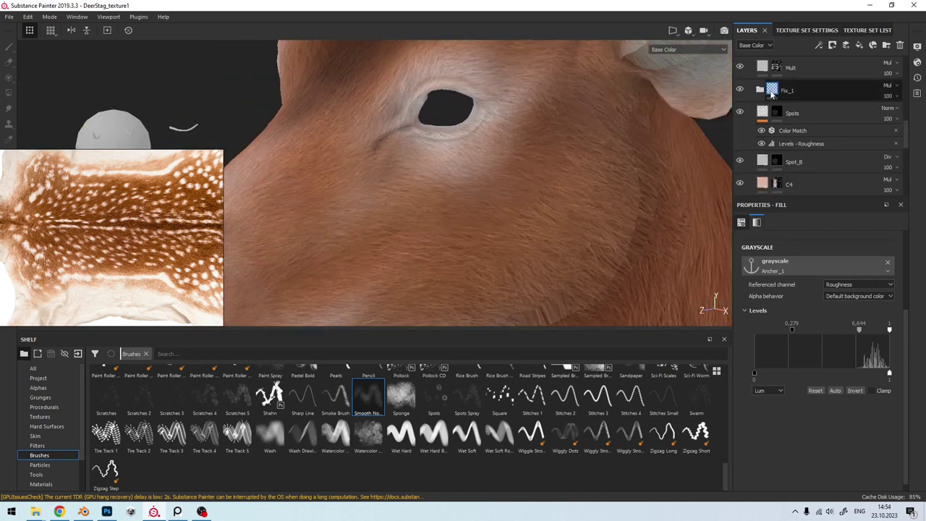
{"action": "left_click", "coordinate": [772, 92]}
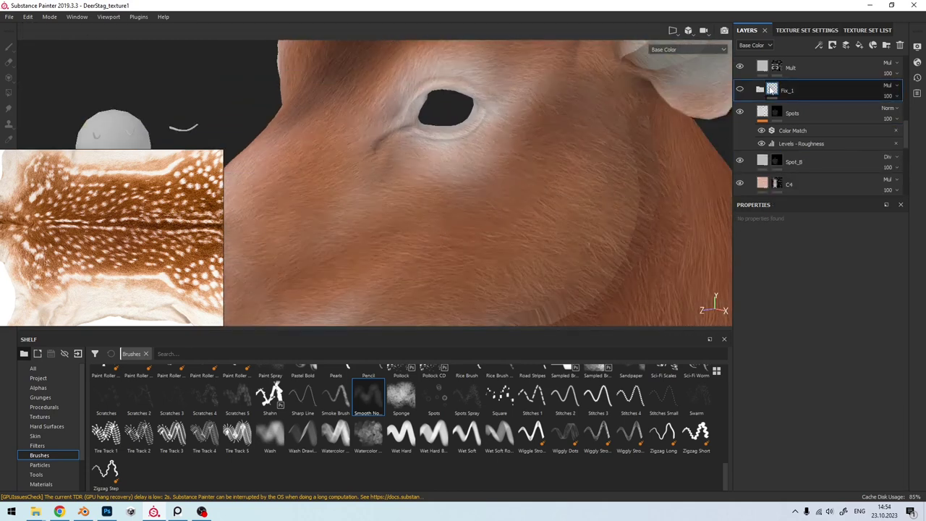
{"action": "key", "text": "ctrl+d"}
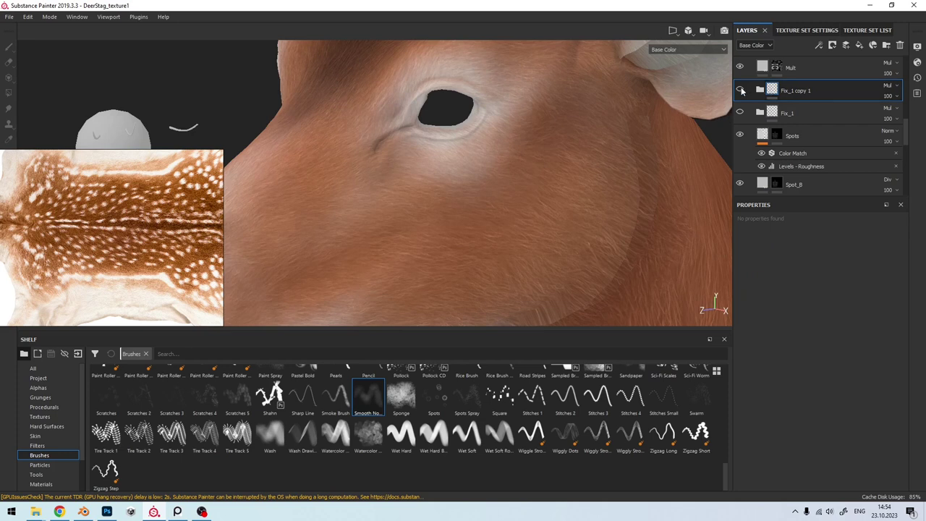
{"action": "double_click", "coordinate": [804, 90]}
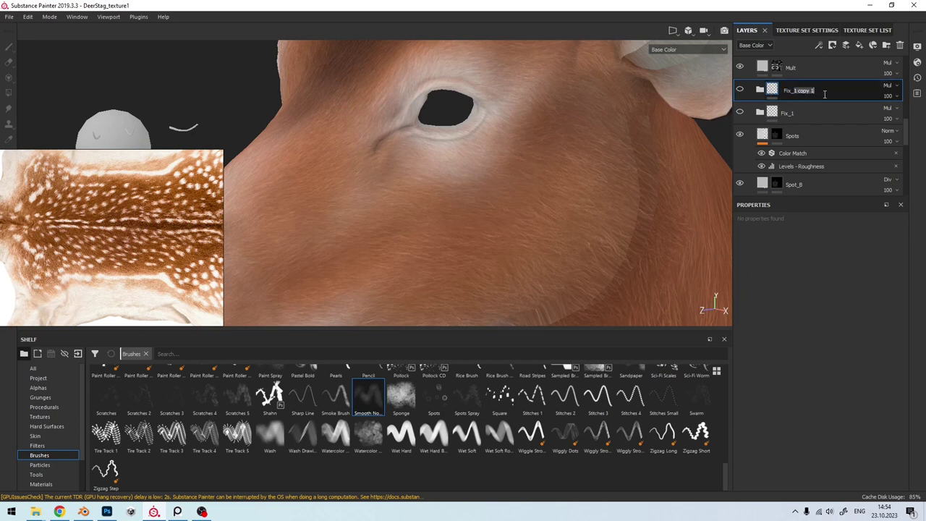
{"action": "key", "text": "Return"}
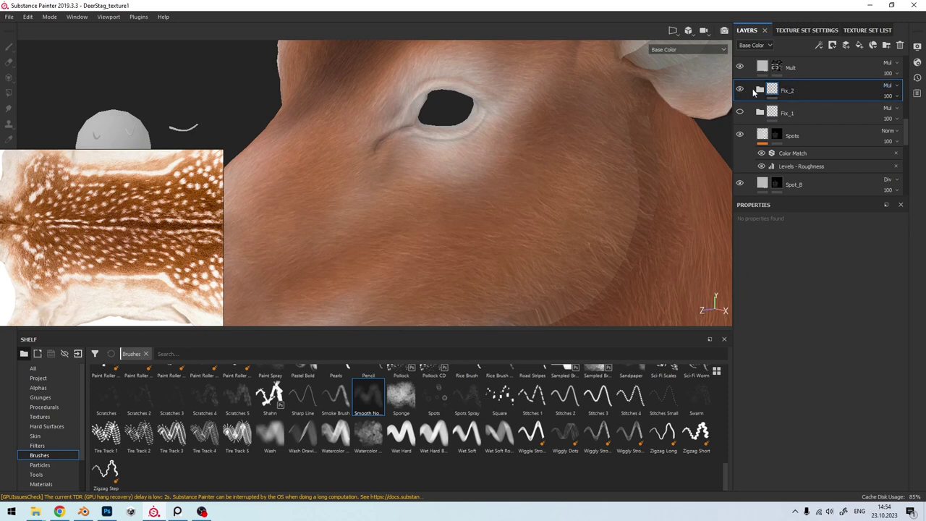
Step: Expand Fix_2, select its Color layer's mask, and set Fix_2 to Divide blending
{"action": "left_click", "coordinate": [759, 89]}
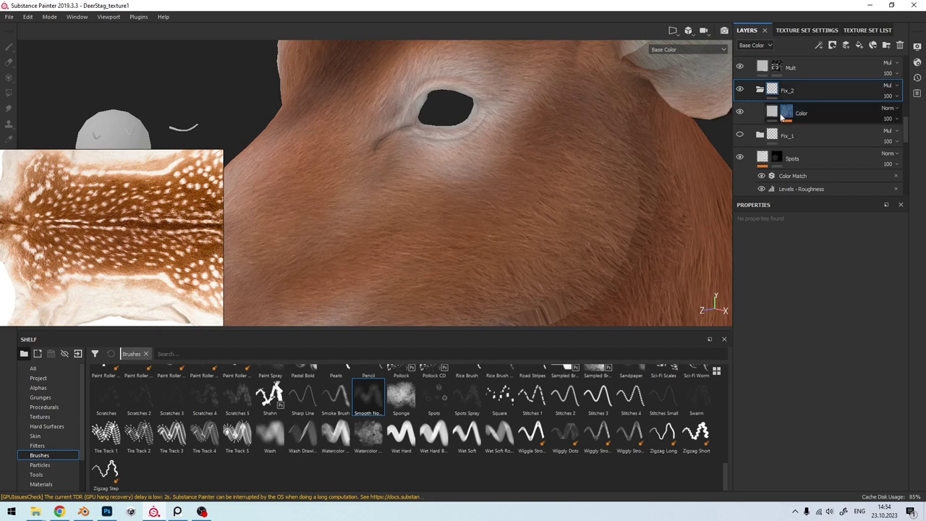
{"action": "left_click", "coordinate": [773, 113]}
{"action": "left_click", "coordinate": [772, 113]}
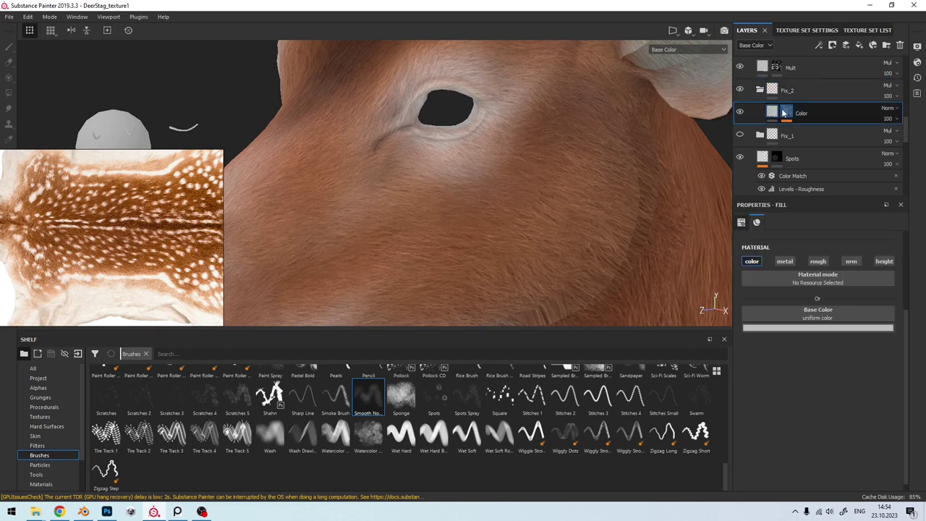
{"action": "left_click", "coordinate": [784, 112]}
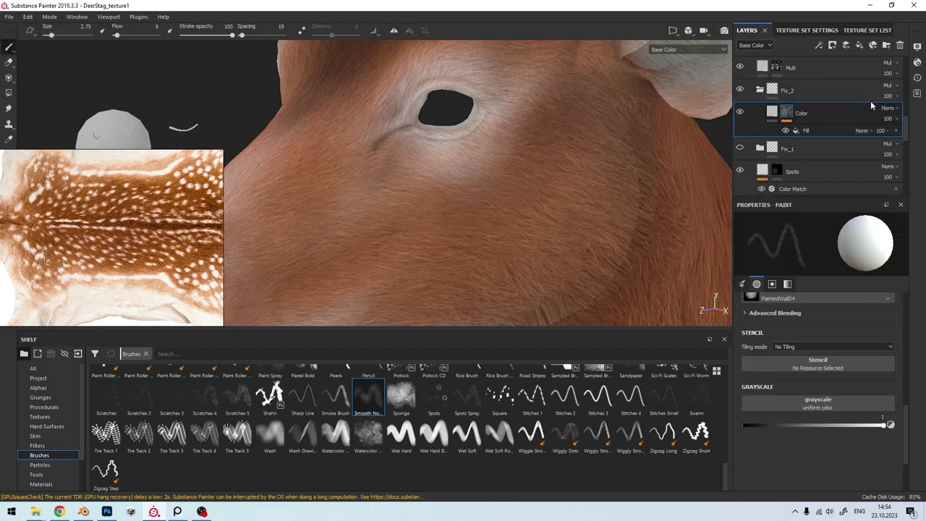
{"action": "left_click", "coordinate": [887, 85]}
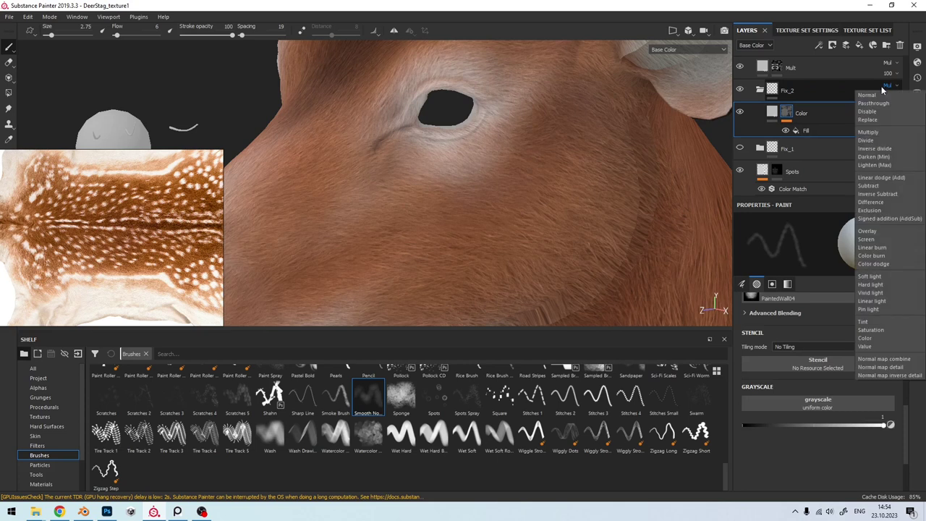
{"action": "left_click", "coordinate": [876, 140]}
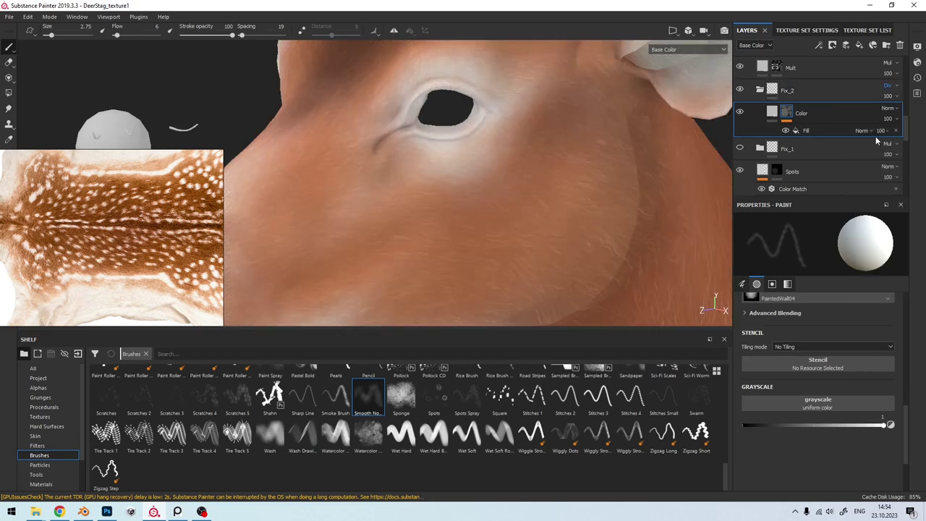
Step: Invert the Levels of the mask's Fill effect and return Fix_2 to Normal blending
{"action": "left_click", "coordinate": [807, 131]}
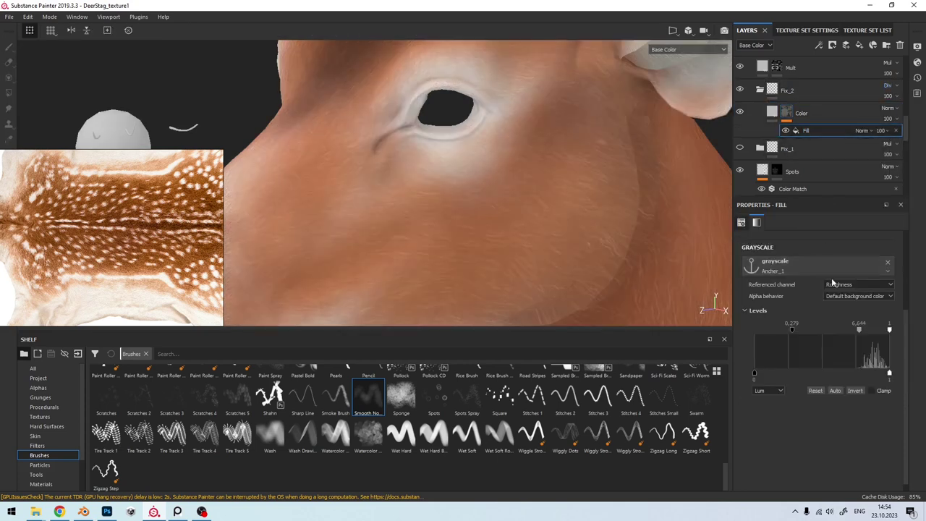
{"action": "left_click", "coordinate": [856, 391]}
{"action": "mouse_move", "coordinate": [532, 209]}
{"action": "left_mouse_down", "text": "alt"}
{"action": "mouse_move", "coordinate": [654, 243]}
{"action": "mouse_move", "coordinate": [680, 232]}
{"action": "left_mouse_up", "text": "alt"}
{"action": "left_click", "coordinate": [888, 85]}
{"action": "left_click", "coordinate": [879, 91]}
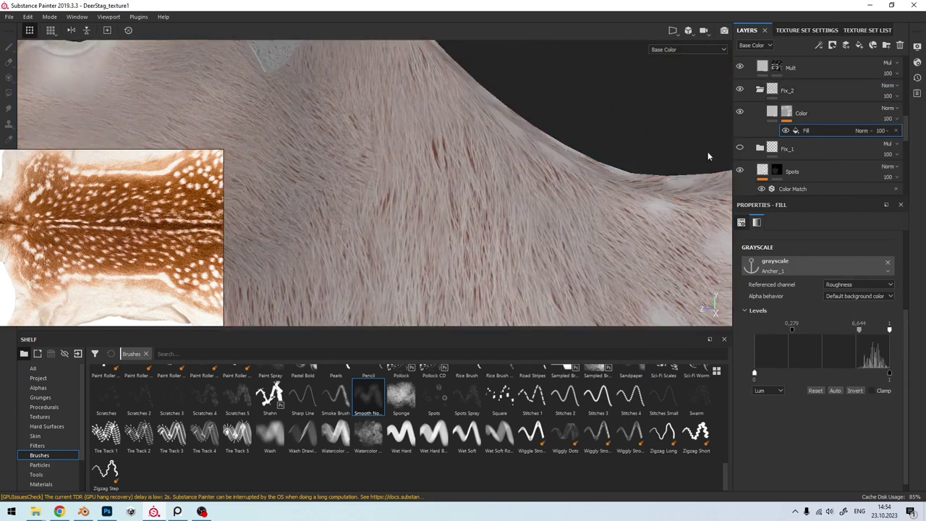
{"action": "mouse_move", "coordinate": [707, 155]}
{"action": "left_mouse_down", "text": "alt"}
{"action": "mouse_move", "coordinate": [595, 189]}
{"action": "mouse_move", "coordinate": [695, 260]}
{"action": "left_mouse_up", "text": "alt"}
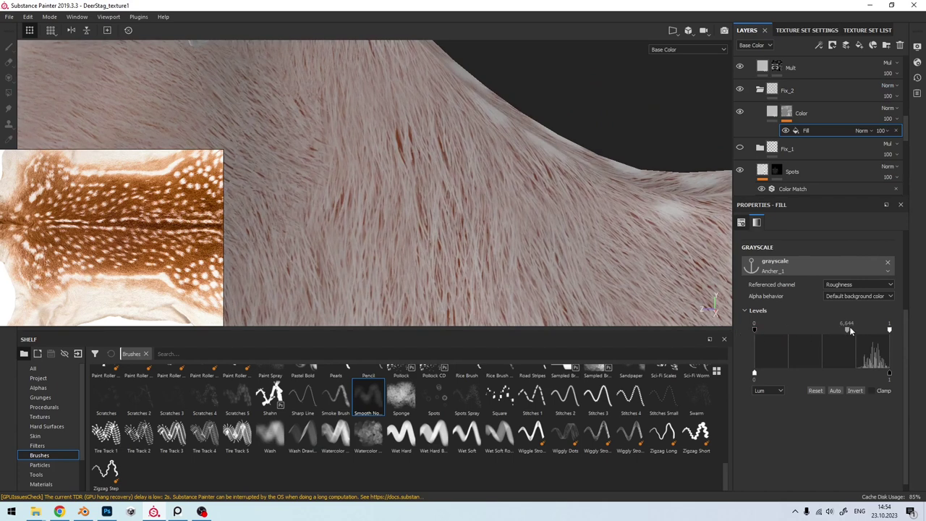
Step: Pull Fix_2's Levels white point down to about 0.921 and lift the midpoint
{"action": "left_click_drag", "start_coordinate": [882, 334], "coordinate": [876, 333]}
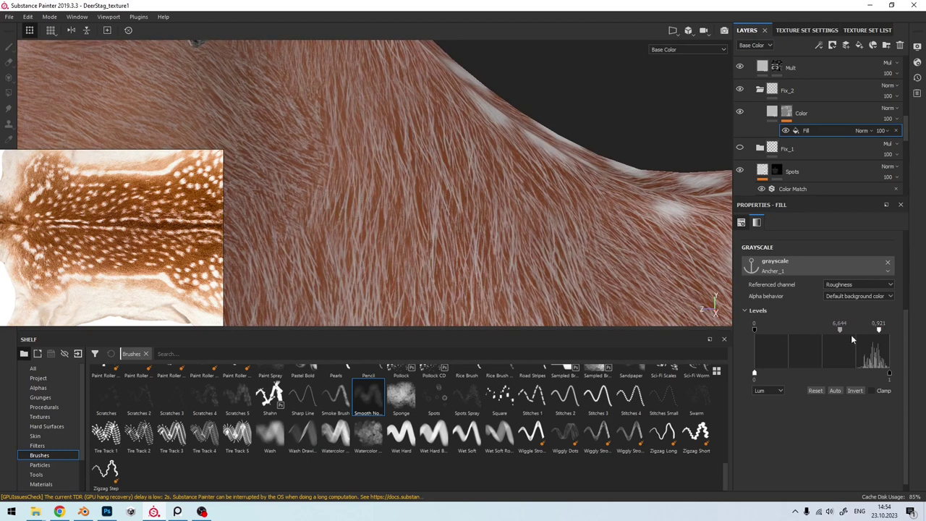
{"action": "left_click_drag", "start_coordinate": [855, 332], "coordinate": [856, 332]}
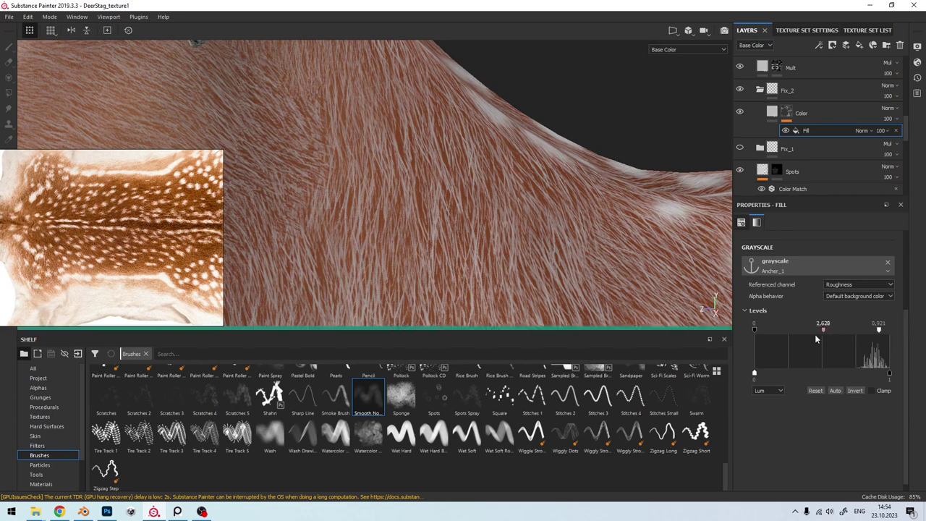
{"action": "left_click_drag", "start_coordinate": [844, 335], "coordinate": [851, 334]}
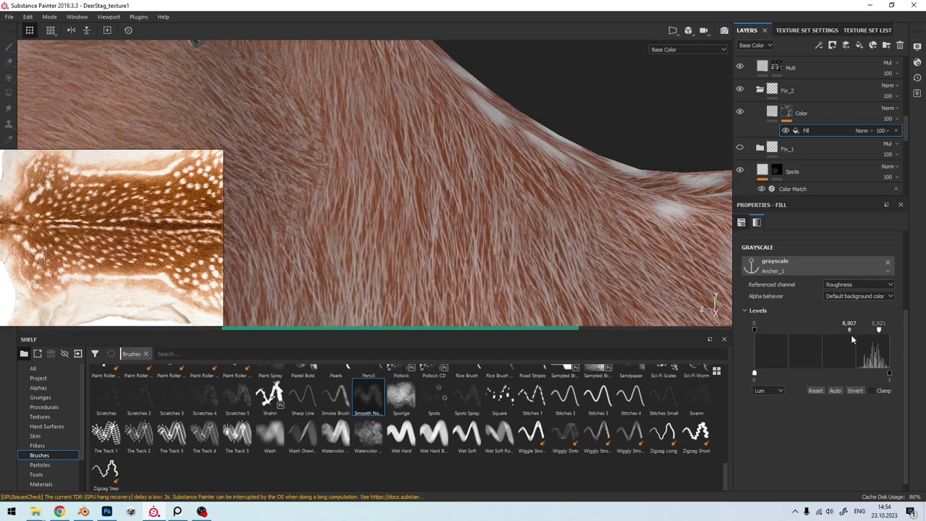
{"action": "mouse_move", "coordinate": [709, 304]}
{"action": "left_mouse_down", "text": "alt"}
{"action": "mouse_move", "coordinate": [431, 242]}
{"action": "mouse_move", "coordinate": [585, 248]}
{"action": "left_mouse_up", "text": "alt"}
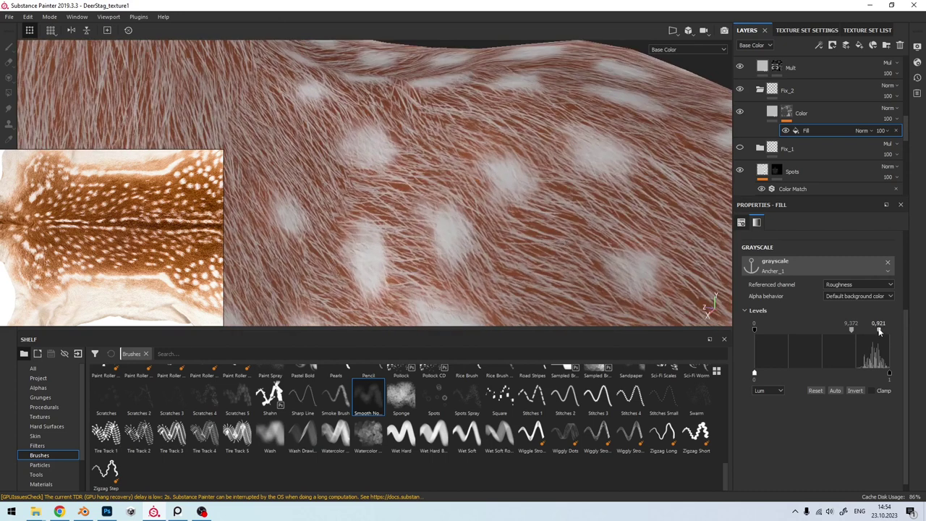
{"action": "left_click_drag", "start_coordinate": [878, 331], "coordinate": [878, 331]}
{"action": "scroll", "coordinate": [506, 217], "scroll_direction": "down", "scroll_amount": 5}
{"action": "left_click_drag", "start_coordinate": [507, 217], "coordinate": [554, 229], "text": "alt"}
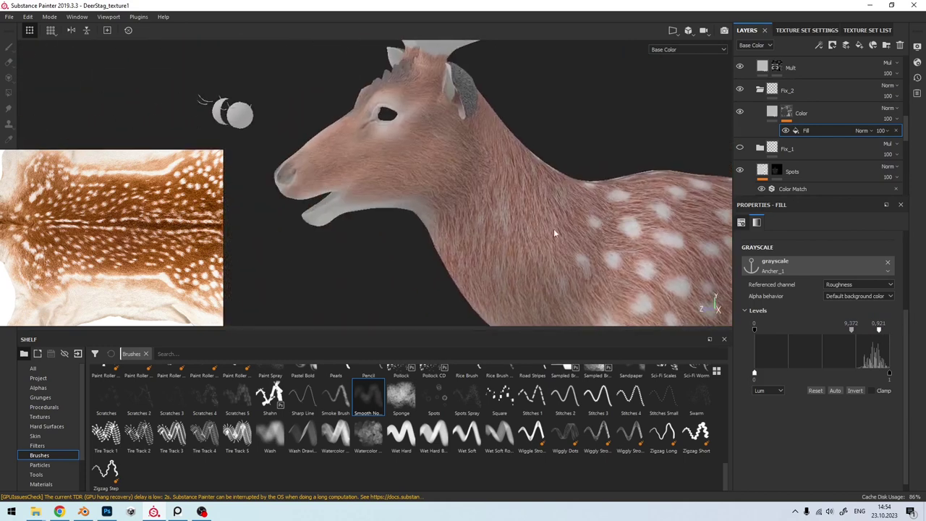
{"action": "scroll", "coordinate": [481, 185], "scroll_direction": "up", "scroll_amount": 2}
{"action": "scroll", "coordinate": [481, 190], "scroll_direction": "up", "scroll_amount": 2}
{"action": "scroll", "coordinate": [500, 181], "scroll_direction": "up", "scroll_amount": 2}
{"action": "scroll", "coordinate": [506, 196], "scroll_direction": "up", "scroll_amount": 2}
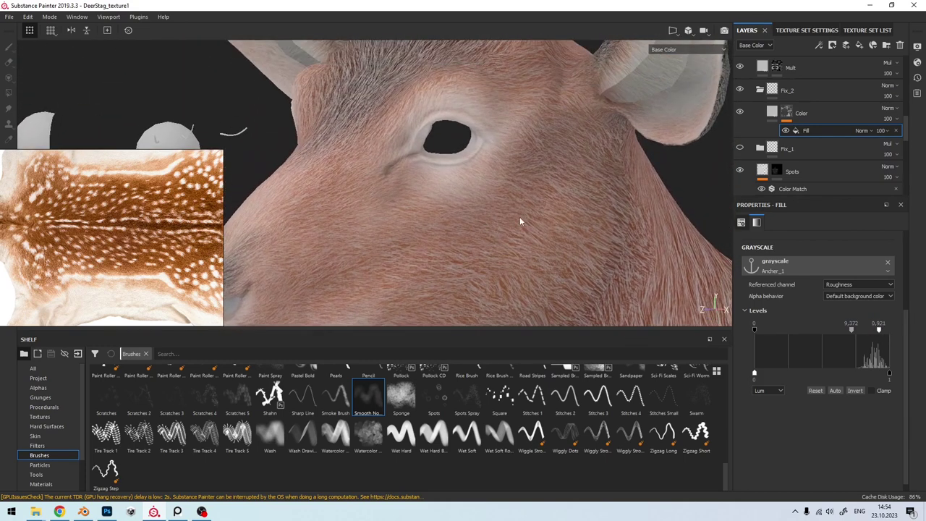
{"action": "scroll", "coordinate": [520, 218], "scroll_direction": "up", "scroll_amount": 1}
{"action": "scroll", "coordinate": [506, 202], "scroll_direction": "up", "scroll_amount": 2}
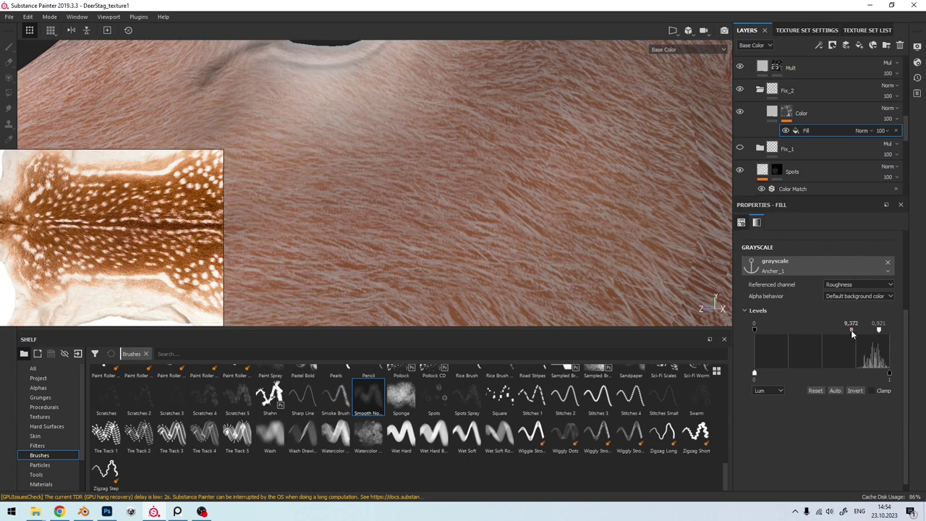
Step: Set the Levels midpoint to 6.116 and black point to 0.332 to brighten the fur
{"action": "left_click_drag", "start_coordinate": [838, 331], "coordinate": [836, 331]}
{"action": "scroll", "coordinate": [615, 275], "scroll_direction": "down", "scroll_amount": 5}
{"action": "left_click_drag", "start_coordinate": [570, 257], "coordinate": [517, 157], "text": "alt"}
{"action": "scroll", "coordinate": [521, 243], "scroll_direction": "down", "scroll_amount": 4}
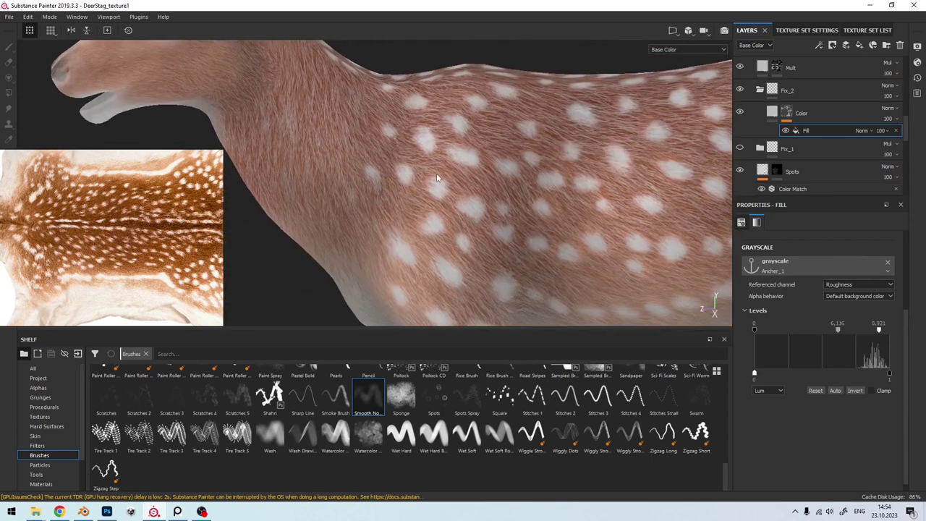
{"action": "scroll", "coordinate": [562, 222], "scroll_direction": "up", "scroll_amount": 1}
{"action": "scroll", "coordinate": [587, 241], "scroll_direction": "up", "scroll_amount": 2}
{"action": "scroll", "coordinate": [479, 241], "scroll_direction": "up", "scroll_amount": 3}
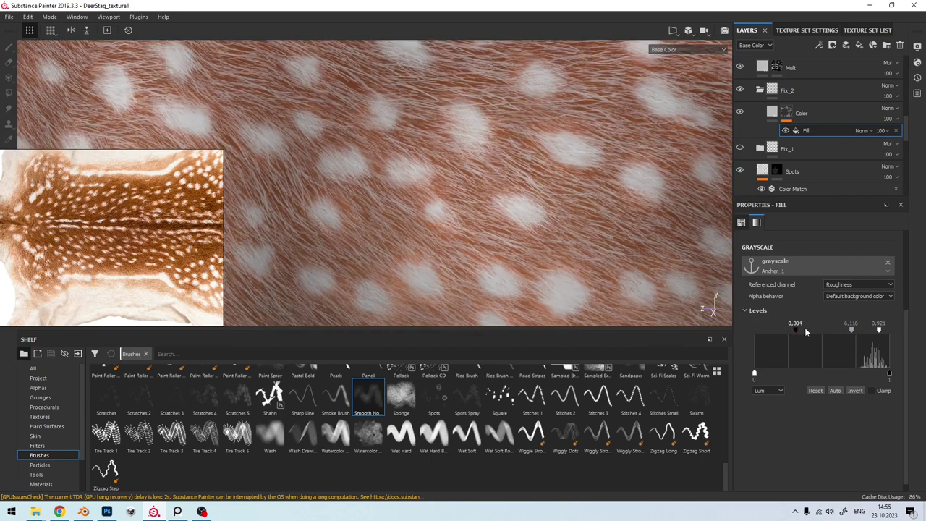
{"action": "left_click_drag", "start_coordinate": [817, 329], "coordinate": [798, 329]}
{"action": "scroll", "coordinate": [534, 209], "scroll_direction": "down", "scroll_amount": 2}
{"action": "scroll", "coordinate": [534, 209], "scroll_direction": "up", "scroll_amount": 2}
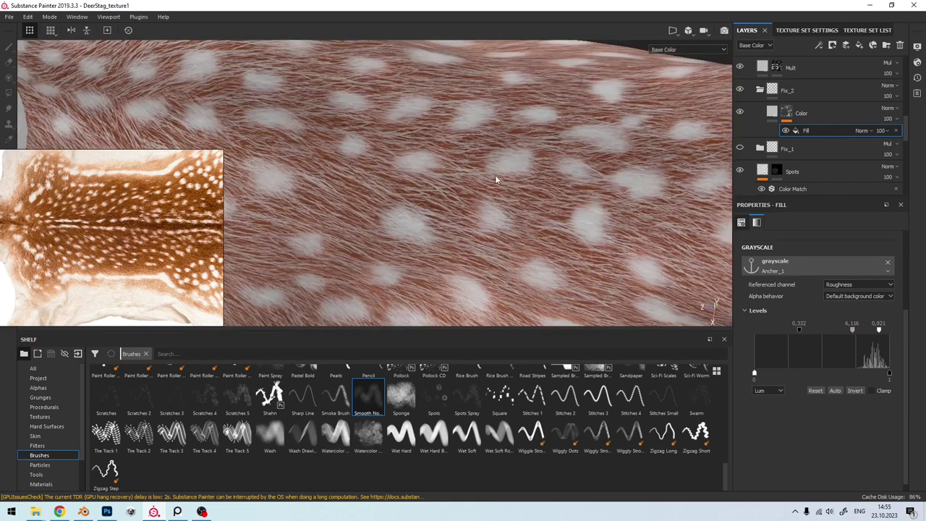
{"action": "scroll", "coordinate": [489, 170], "scroll_direction": "up", "scroll_amount": 1}
{"action": "scroll", "coordinate": [489, 171], "scroll_direction": "down", "scroll_amount": 2}
{"action": "scroll", "coordinate": [427, 162], "scroll_direction": "down", "scroll_amount": 2}
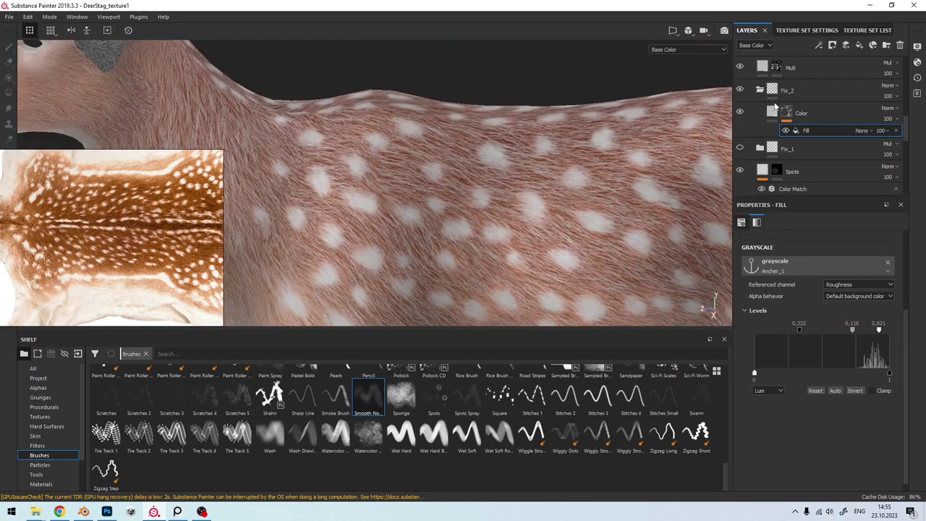
Step: Set Fix_2 to Divide blending and toggle its Color layer's visibility to compare
{"action": "left_click", "coordinate": [889, 86]}
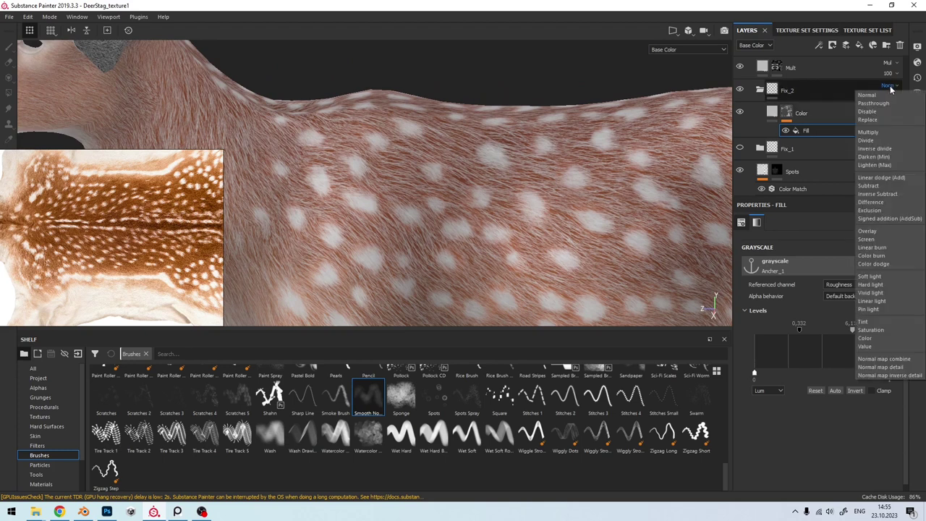
{"action": "left_click", "coordinate": [868, 140]}
{"action": "scroll", "coordinate": [489, 169], "scroll_direction": "up", "scroll_amount": 3}
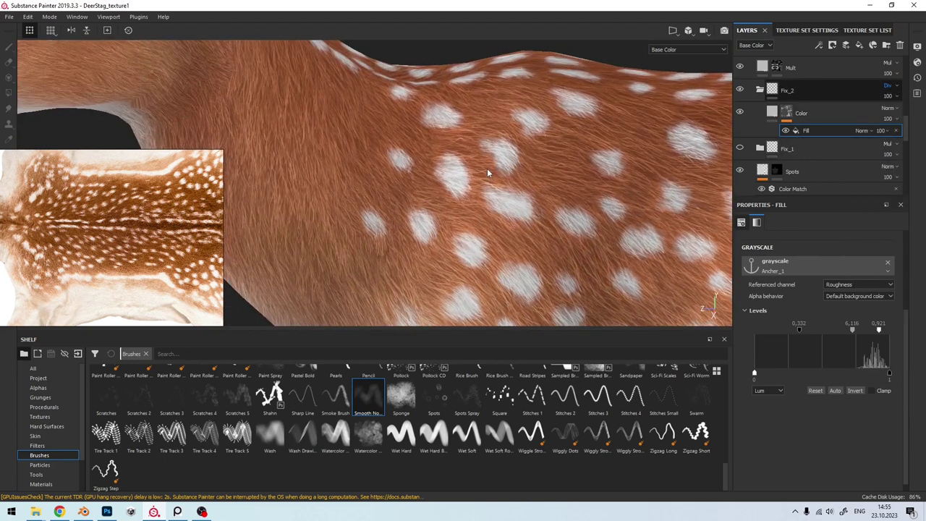
{"action": "scroll", "coordinate": [363, 181], "scroll_direction": "up", "scroll_amount": 2}
{"action": "scroll", "coordinate": [363, 180], "scroll_direction": "down", "scroll_amount": 3}
{"action": "scroll", "coordinate": [544, 174], "scroll_direction": "up", "scroll_amount": 3}
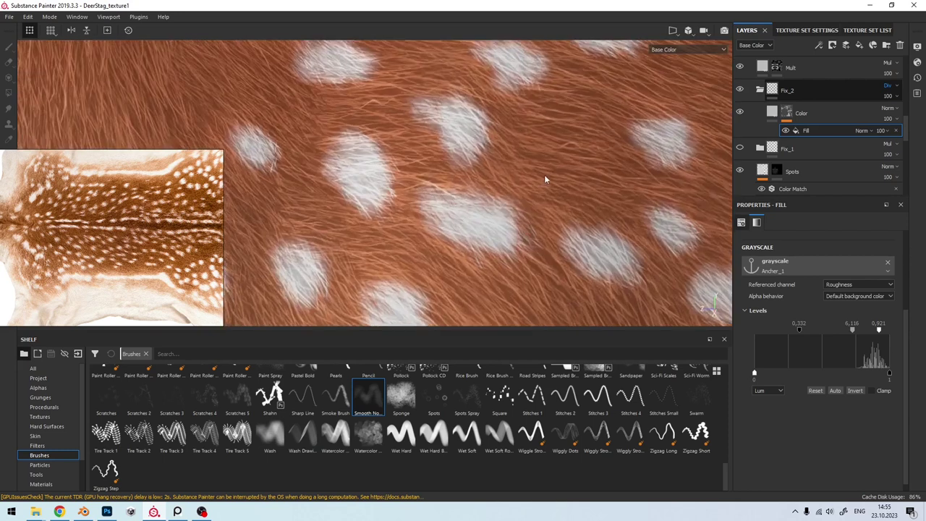
{"action": "left_click", "coordinate": [739, 112]}
{"action": "left_click", "coordinate": [739, 112]}
{"action": "left_click", "coordinate": [740, 112]}
{"action": "left_click", "coordinate": [740, 112]}
Step: Change Fix_2's Color layer base colour to a darkened neutral grey
{"action": "left_click", "coordinate": [772, 113]}
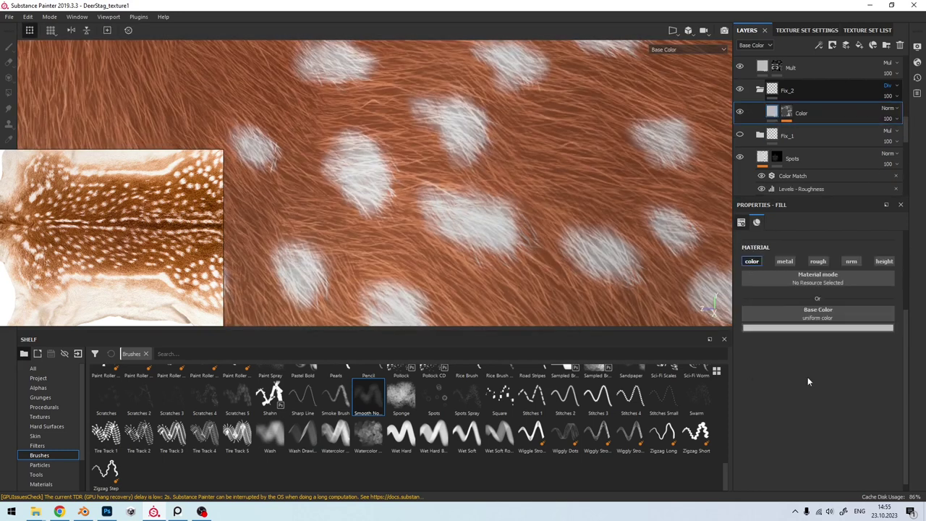
{"action": "left_click", "coordinate": [818, 329]}
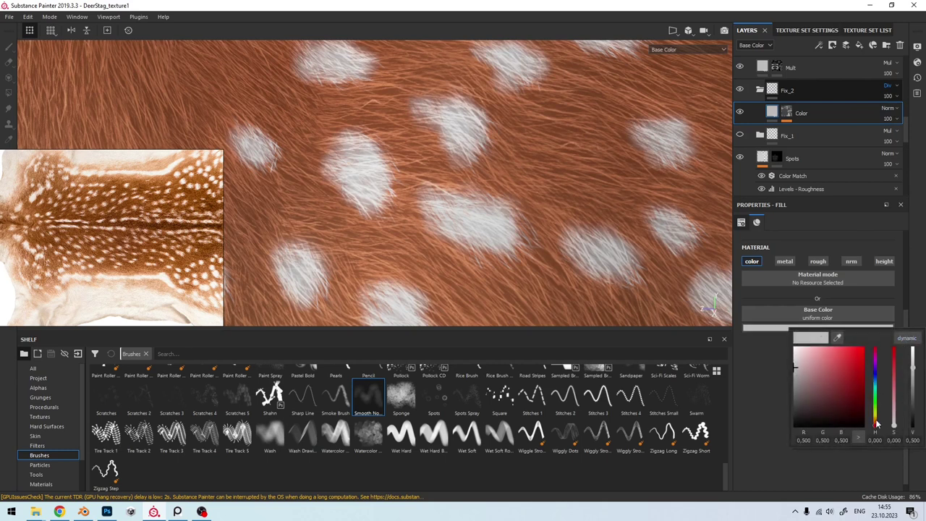
{"action": "left_click", "coordinate": [874, 422]}
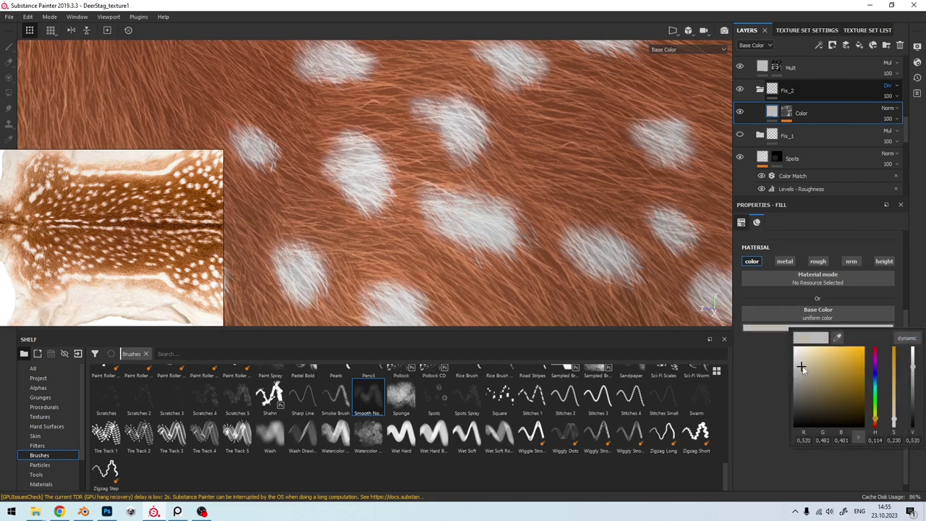
{"action": "left_click_drag", "start_coordinate": [807, 365], "coordinate": [792, 380]}
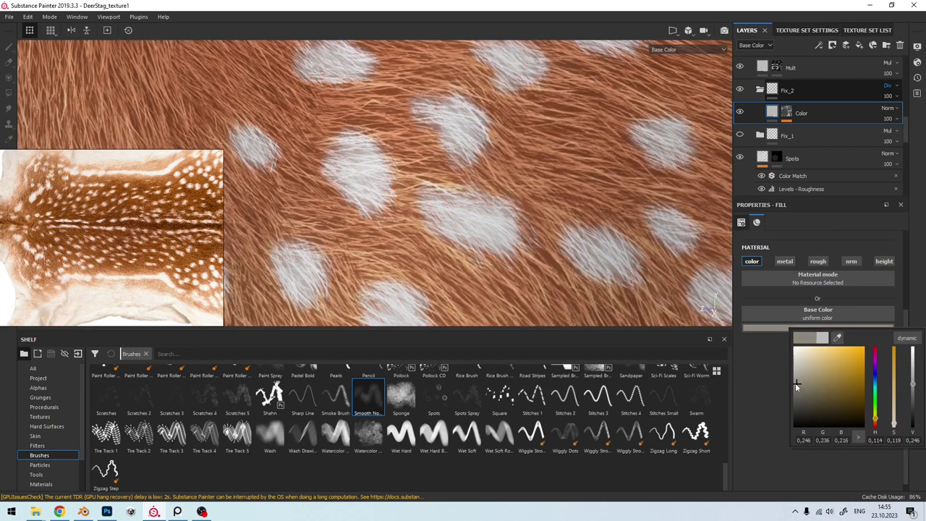
{"action": "left_click_drag", "start_coordinate": [799, 382], "coordinate": [796, 377]}
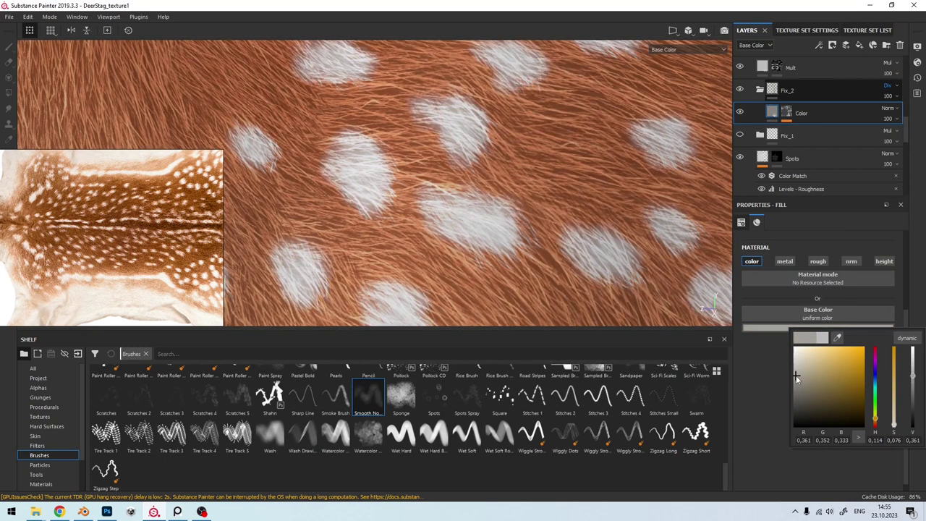
{"action": "right_click_drag", "start_coordinate": [543, 227], "coordinate": [458, 230], "text": "alt"}
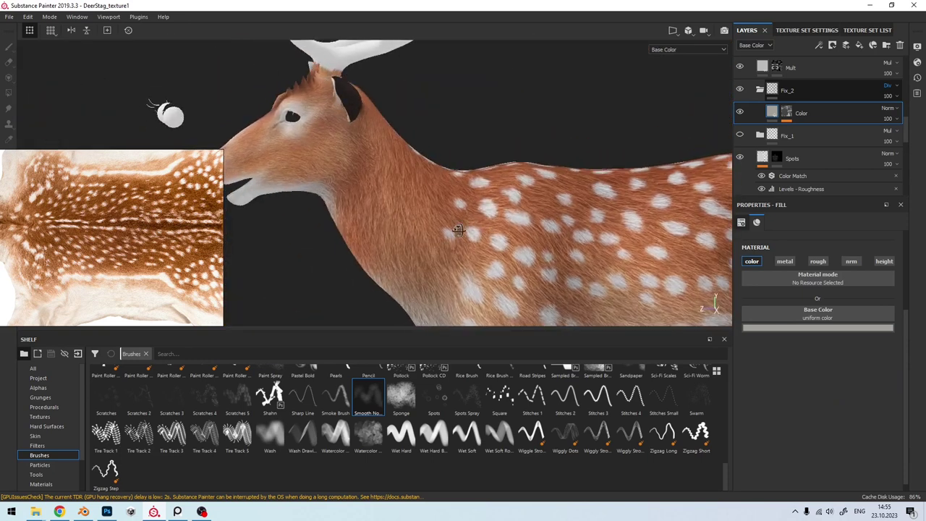
{"action": "left_click_drag", "start_coordinate": [458, 230], "coordinate": [506, 210], "text": "alt"}
Step: Hide Fix_2 and toggle the fix folders to compare the fur
{"action": "left_click", "coordinate": [759, 91]}
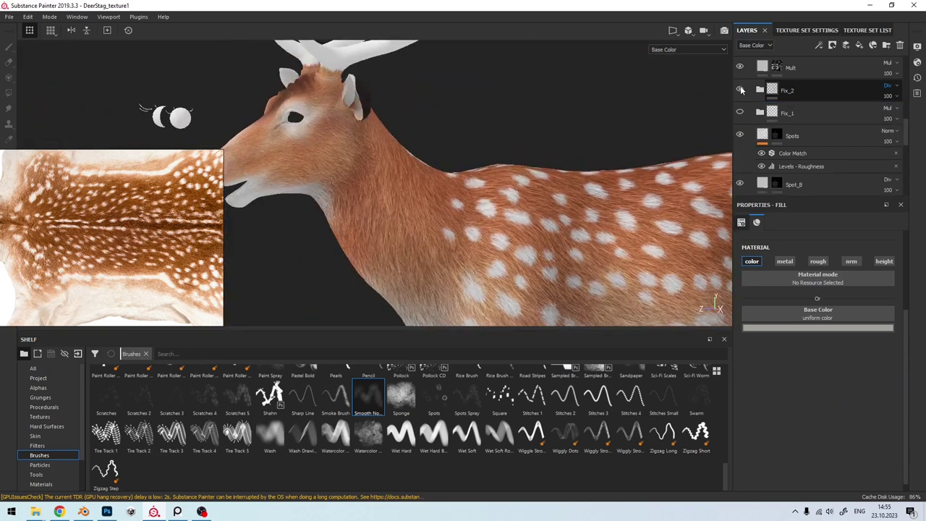
{"action": "left_click", "coordinate": [739, 89]}
{"action": "left_click", "coordinate": [739, 112]}
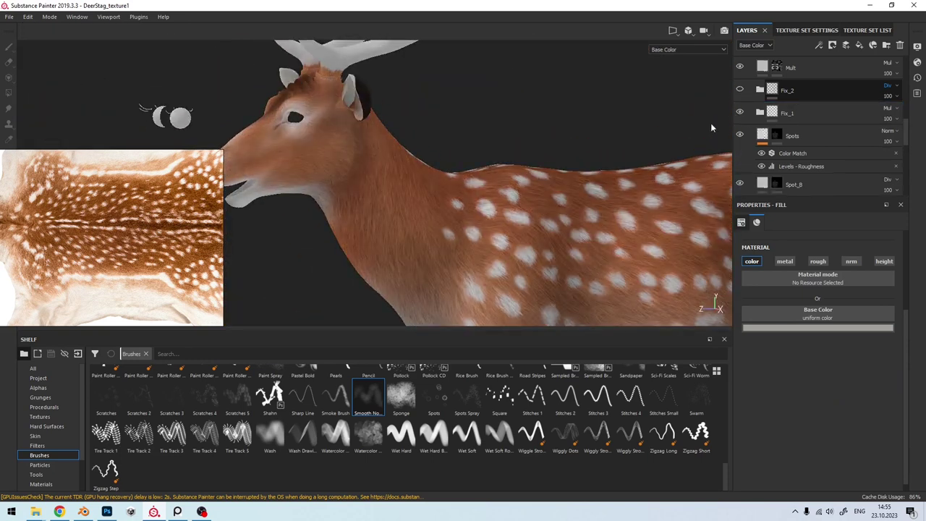
{"action": "left_click_drag", "start_coordinate": [711, 123], "coordinate": [591, 175], "text": "alt"}
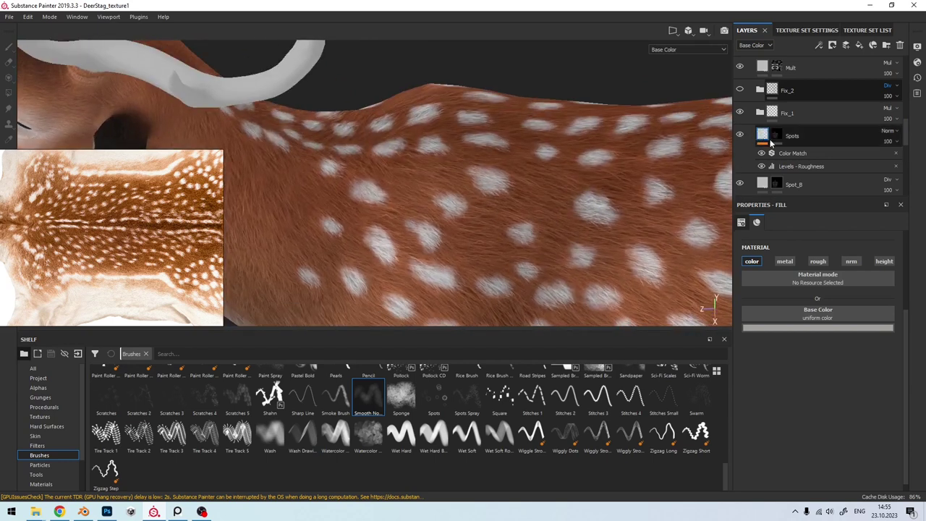
Step: Give Fix_1's Color fill a pinkish-red base colour (0.484, 0.246, 0.246)
{"action": "left_click", "coordinate": [759, 113]}
{"action": "left_click", "coordinate": [811, 137]}
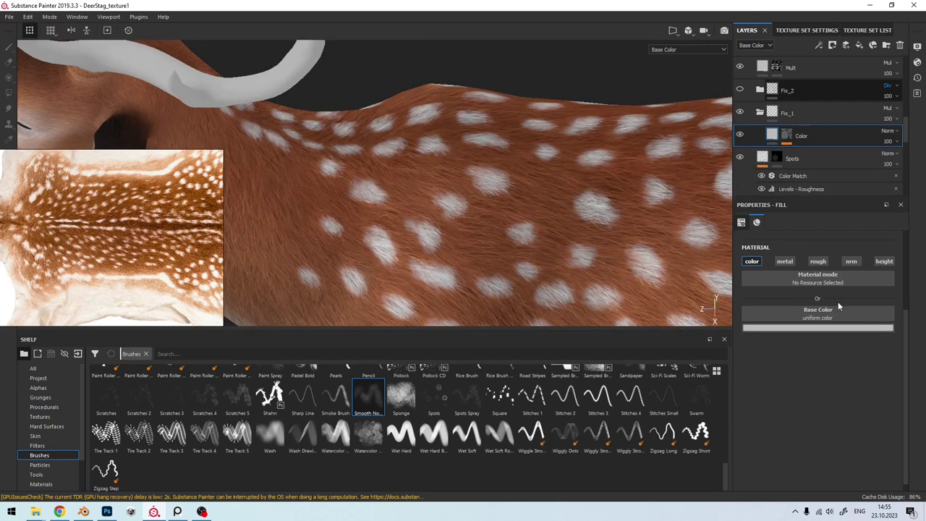
{"action": "left_click", "coordinate": [820, 329]}
{"action": "left_click", "coordinate": [812, 371]}
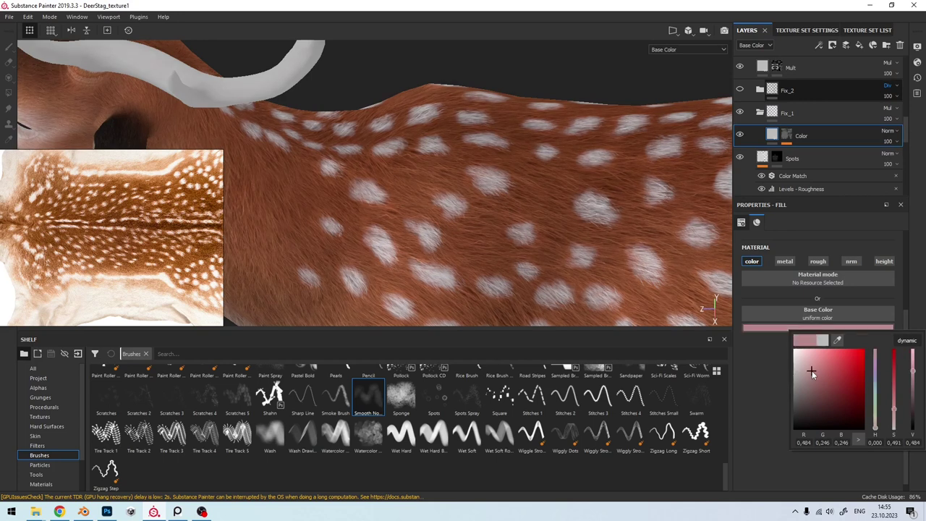
{"action": "left_click_drag", "start_coordinate": [507, 232], "coordinate": [651, 160], "text": "alt"}
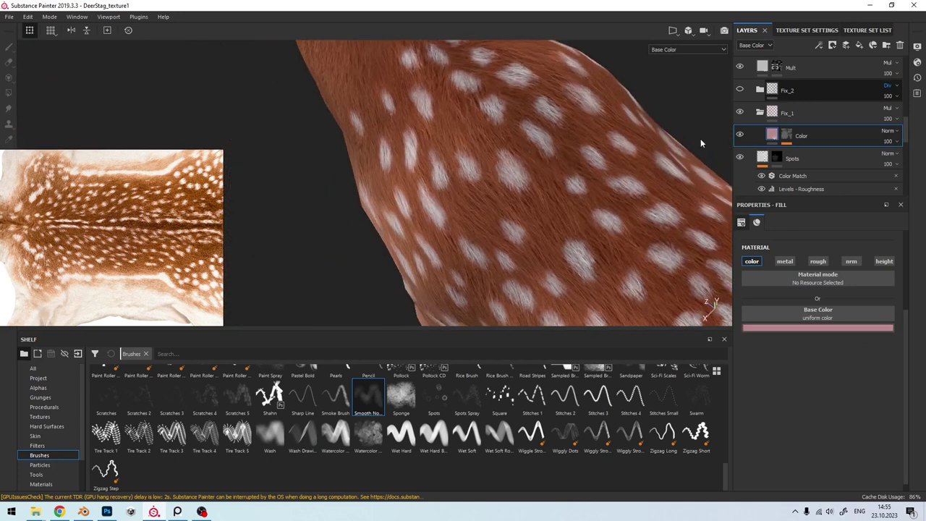
{"action": "left_click", "coordinate": [759, 112]}
{"action": "left_click", "coordinate": [789, 113]}
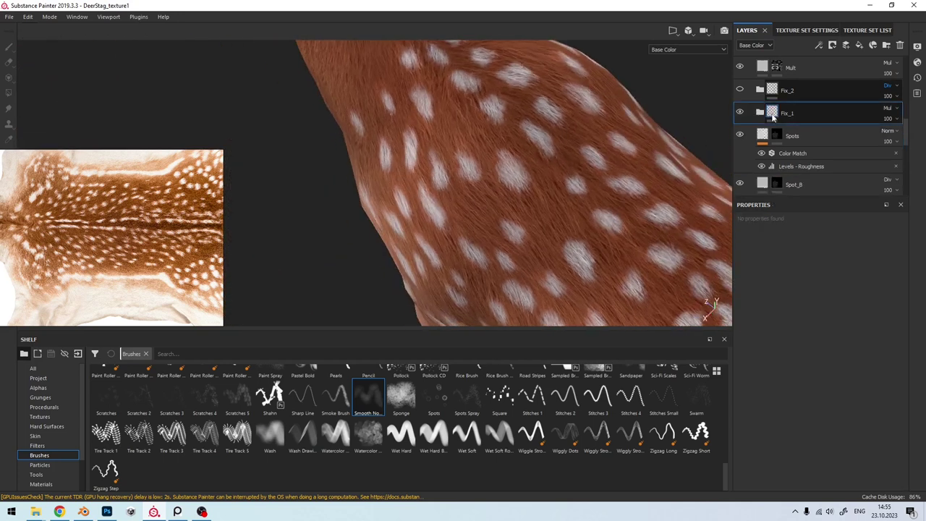
{"action": "right_click", "coordinate": [775, 114]}
Step: Add a black mask to Fix_1 and set the brush to size 16.87, flow 14
{"action": "left_click", "coordinate": [802, 130]}
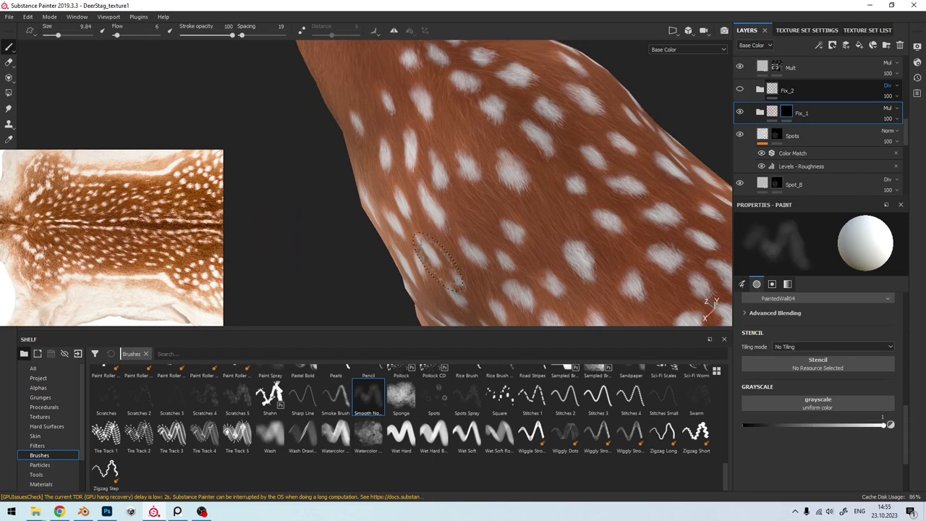
{"action": "mouse_move", "coordinate": [445, 253]}
{"action": "left_mouse_down", "text": "alt"}
{"action": "mouse_move", "coordinate": [172, 75]}
{"action": "mouse_move", "coordinate": [394, 177]}
{"action": "left_mouse_up", "text": "alt"}
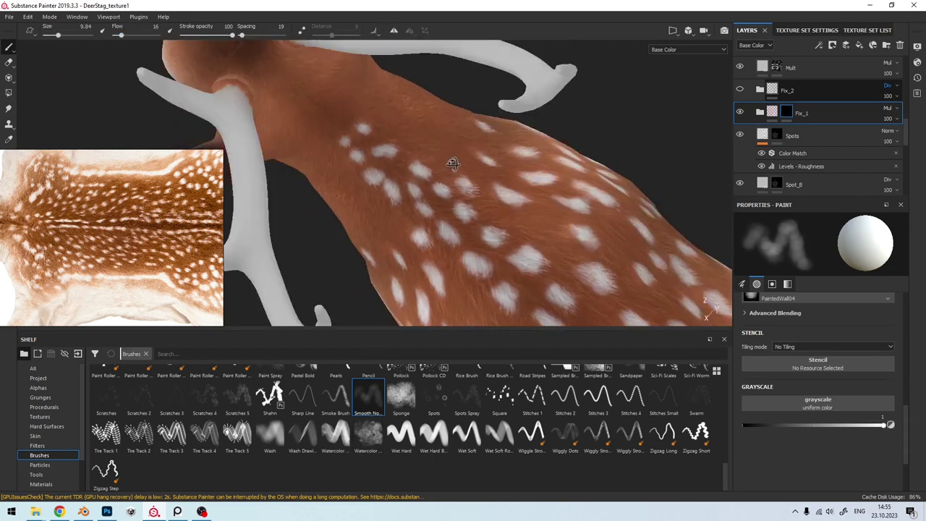
{"action": "scroll", "coordinate": [382, 162], "scroll_direction": "up", "scroll_amount": 1}
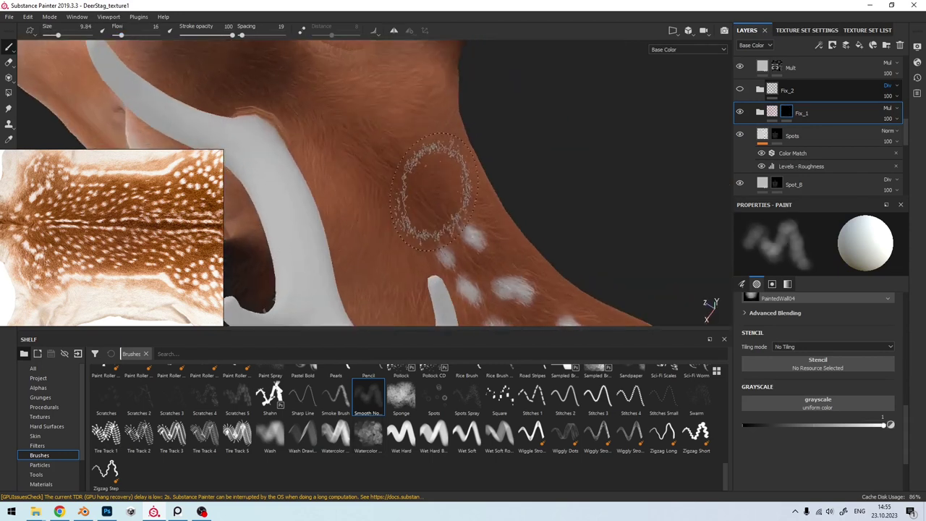
{"action": "scroll", "coordinate": [430, 190], "scroll_direction": "up", "scroll_amount": 2}
{"action": "right_click_drag", "start_coordinate": [409, 163], "coordinate": [392, 176], "text": "ctrl"}
{"action": "left_click_drag", "start_coordinate": [392, 176], "coordinate": [124, 34], "text": "alt"}
{"action": "left_click_drag", "start_coordinate": [336, 144], "coordinate": [469, 207], "text": "alt"}
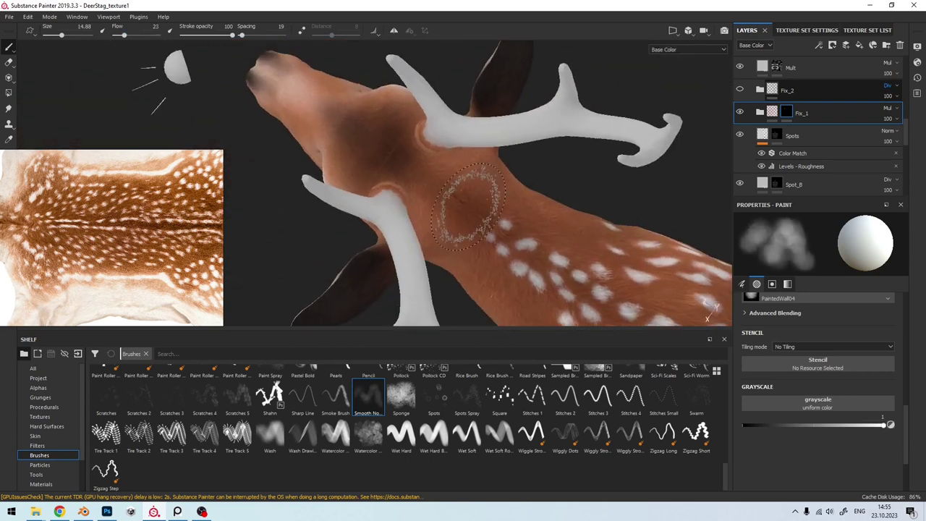
{"action": "mouse_move", "coordinate": [360, 128]}
{"action": "left_mouse_down", "text": "alt"}
{"action": "mouse_move", "coordinate": [418, 210]}
{"action": "mouse_move", "coordinate": [481, 201]}
{"action": "mouse_move", "coordinate": [490, 217]}
{"action": "left_mouse_up", "text": "alt"}
{"action": "middle_click_drag", "start_coordinate": [490, 217], "coordinate": [509, 215], "text": "alt"}
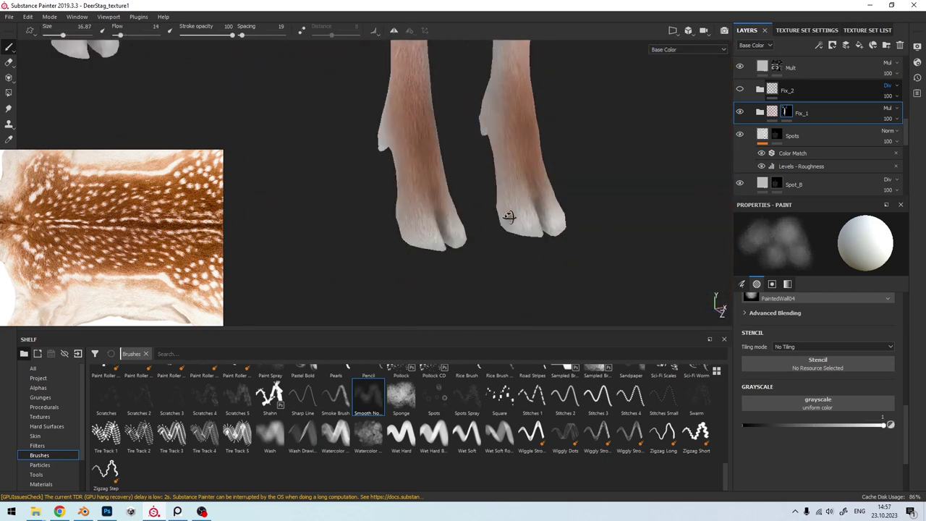
{"action": "right_click_drag", "start_coordinate": [508, 215], "coordinate": [422, 211], "text": "alt"}
{"action": "right_click_drag", "start_coordinate": [422, 211], "coordinate": [422, 211], "text": "ctrl"}
Step: Frame the lower legs, belly and spotted flank for painting the Fix_1 mask
{"action": "mouse_move", "coordinate": [422, 212]}
{"action": "left_mouse_down", "text": "alt"}
{"action": "mouse_move", "coordinate": [325, 228]}
{"action": "mouse_move", "coordinate": [448, 206]}
{"action": "left_mouse_up", "text": "alt"}
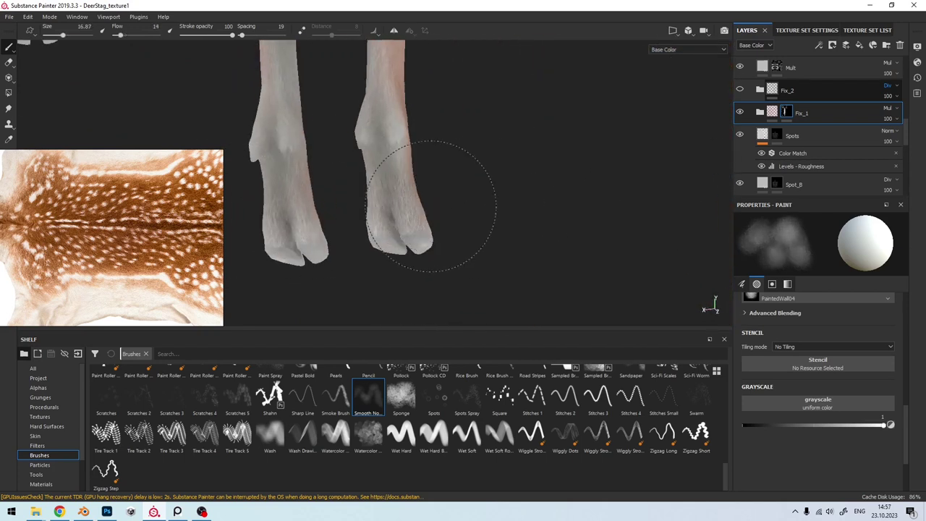
{"action": "mouse_move", "coordinate": [430, 207]}
{"action": "middle_mouse_down", "text": "alt"}
{"action": "mouse_move", "coordinate": [487, 240]}
{"action": "mouse_move", "coordinate": [537, 201]}
{"action": "middle_mouse_up", "text": "alt"}
{"action": "left_click_drag", "start_coordinate": [393, 207], "coordinate": [425, 154], "text": "alt"}
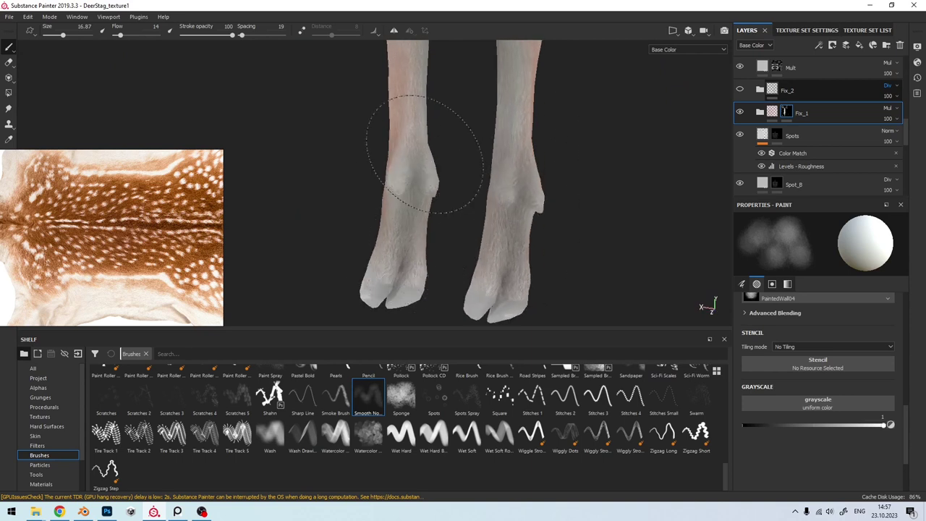
{"action": "mouse_move", "coordinate": [417, 210]}
{"action": "left_mouse_down", "text": "alt"}
{"action": "mouse_move", "coordinate": [393, 269]}
{"action": "mouse_move", "coordinate": [423, 149]}
{"action": "mouse_move", "coordinate": [434, 144]}
{"action": "left_mouse_up", "text": "alt"}
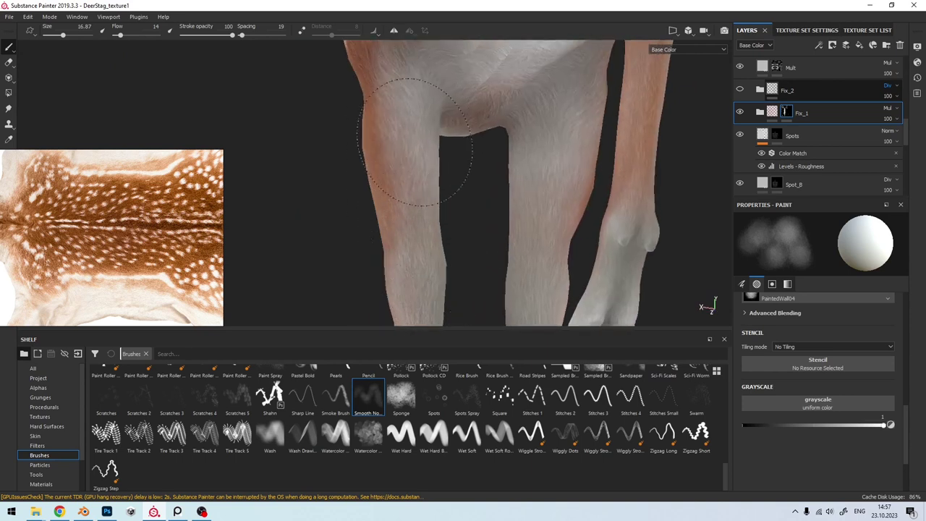
{"action": "right_click_drag", "start_coordinate": [434, 145], "coordinate": [428, 235], "text": "alt"}
{"action": "mouse_move", "coordinate": [428, 235]}
{"action": "left_mouse_down", "text": "alt"}
{"action": "mouse_move", "coordinate": [534, 224]}
{"action": "mouse_move", "coordinate": [347, 155]}
{"action": "mouse_move", "coordinate": [409, 249]}
{"action": "mouse_move", "coordinate": [424, 238]}
{"action": "mouse_move", "coordinate": [403, 165]}
{"action": "left_mouse_up", "text": "alt"}
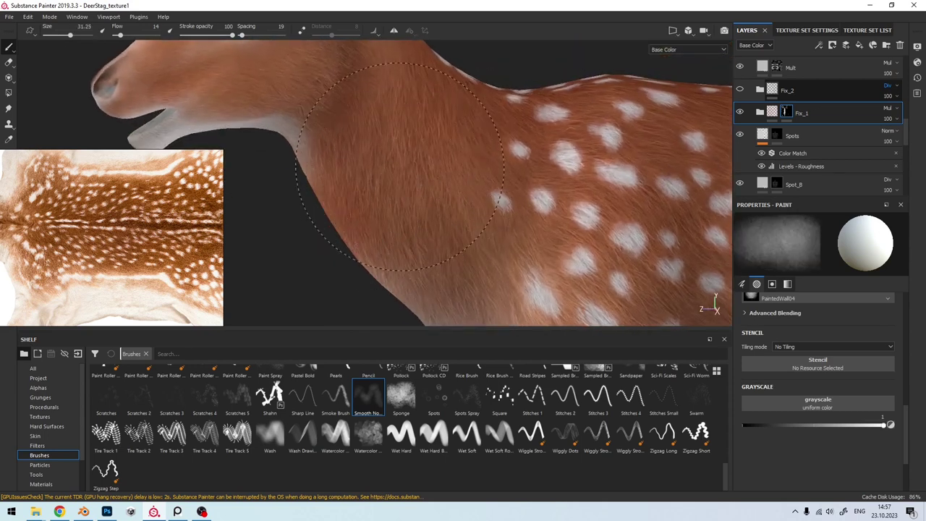
Step: Turn Fix_2 back on and add a black mask to it
{"action": "scroll", "coordinate": [787, 140], "scroll_direction": "up", "scroll_amount": 2}
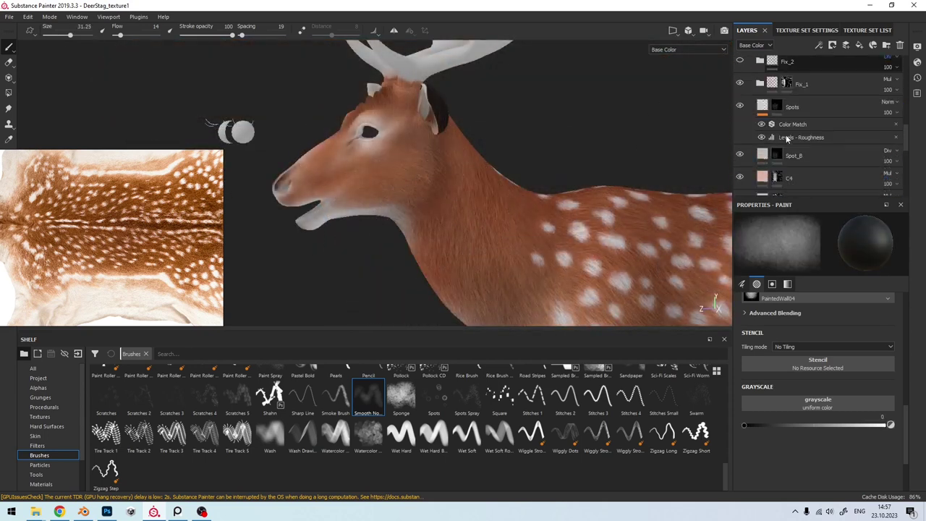
{"action": "scroll", "coordinate": [787, 140], "scroll_direction": "up", "scroll_amount": 2}
{"action": "left_click", "coordinate": [763, 142]}
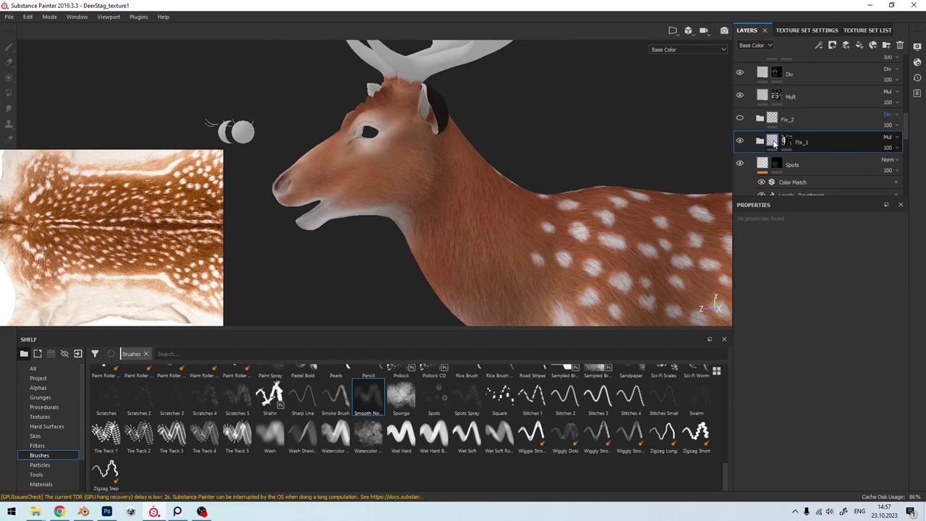
{"action": "left_click", "coordinate": [740, 119]}
{"action": "left_click", "coordinate": [766, 119]}
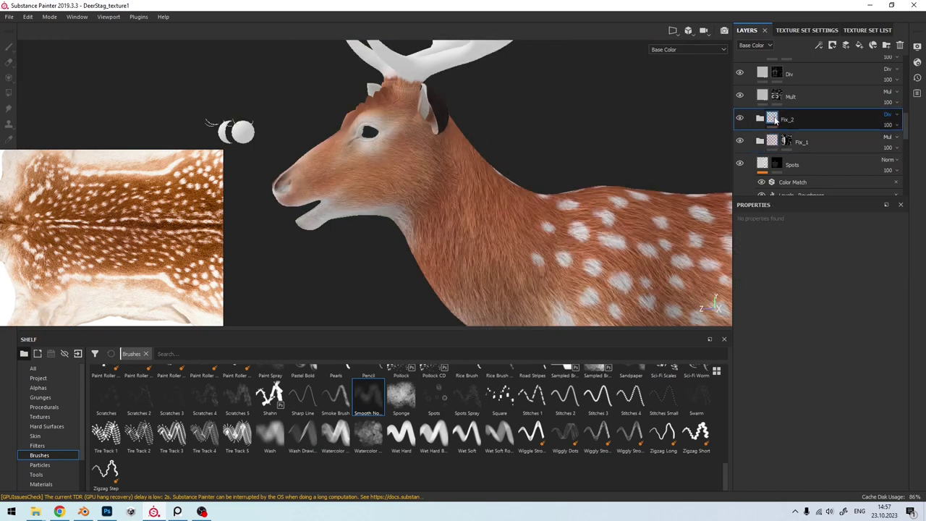
{"action": "right_click", "coordinate": [770, 117]}
{"action": "left_click", "coordinate": [796, 125]}
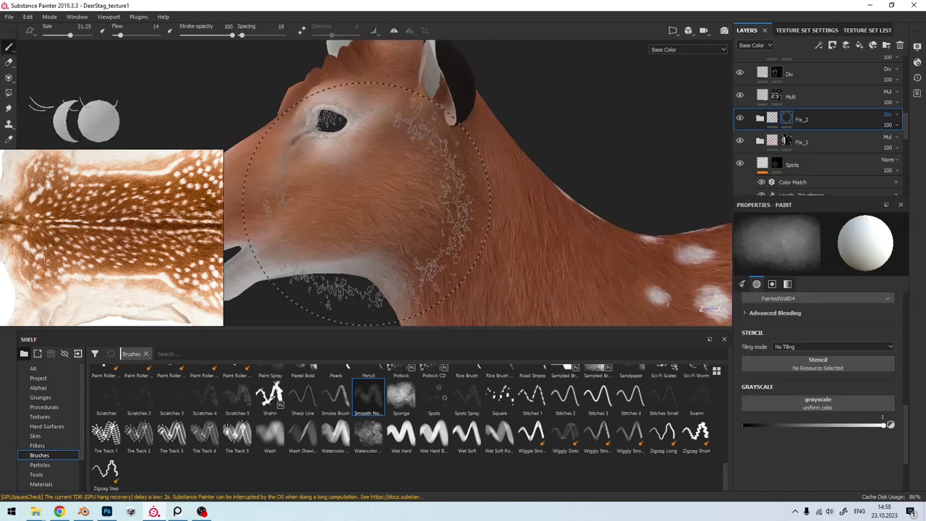
Step: Select the C1 layer and shrink the brush to about 25 over the spotted neck
{"action": "mouse_move", "coordinate": [405, 166]}
{"action": "left_mouse_down", "text": "alt"}
{"action": "mouse_move", "coordinate": [465, 193]}
{"action": "mouse_move", "coordinate": [374, 222]}
{"action": "left_mouse_up", "text": "alt"}
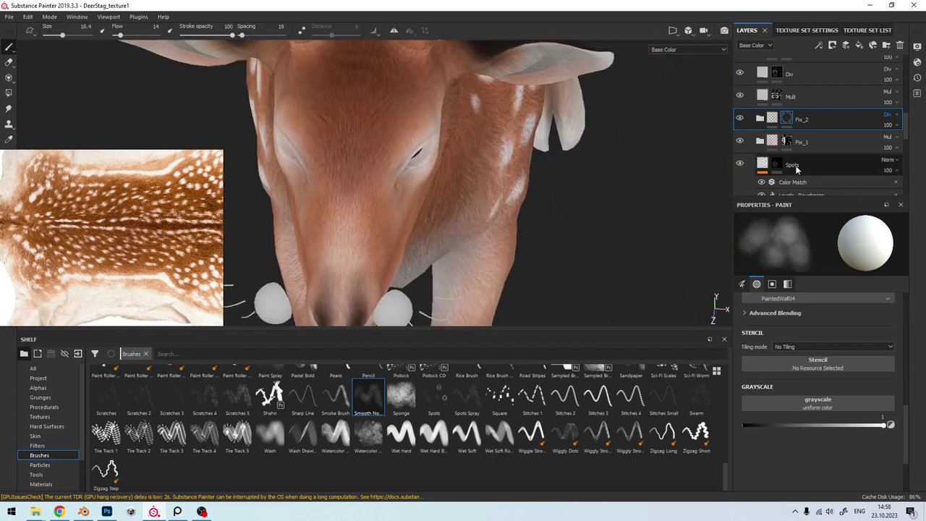
{"action": "scroll", "coordinate": [798, 165], "scroll_direction": "down", "scroll_amount": 2}
{"action": "scroll", "coordinate": [798, 165], "scroll_direction": "down", "scroll_amount": 2}
{"action": "left_click", "coordinate": [781, 160]}
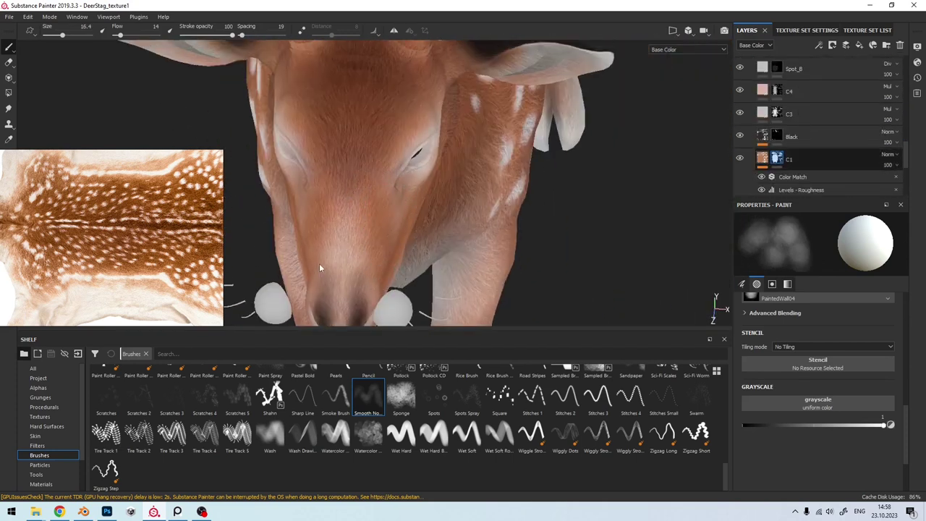
{"action": "mouse_move", "coordinate": [340, 239]}
{"action": "left_mouse_down", "text": "alt"}
{"action": "mouse_move", "coordinate": [333, 227]}
{"action": "mouse_move", "coordinate": [355, 235]}
{"action": "left_mouse_up", "text": "alt"}
{"action": "scroll", "coordinate": [333, 226], "scroll_direction": "down", "scroll_amount": 3}
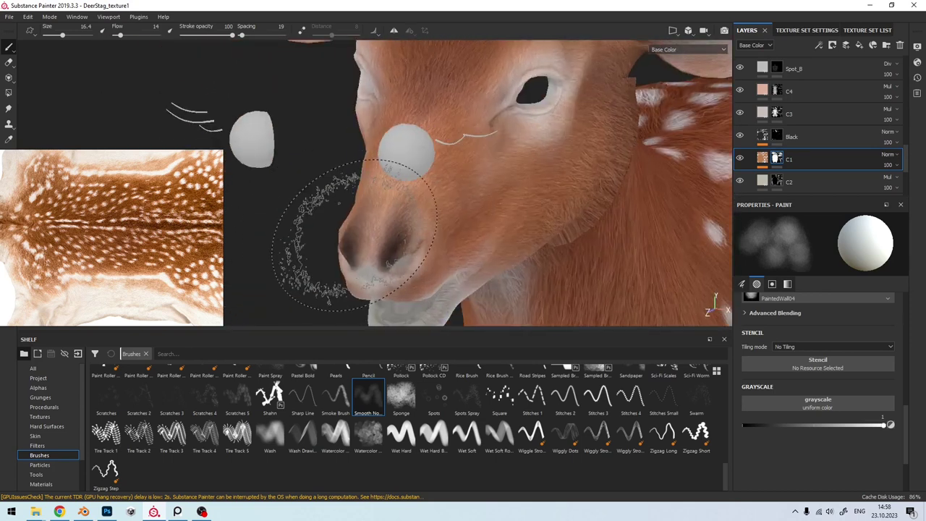
{"action": "key", "text": "bracketleft"}
{"action": "key", "text": "bracketleft"}
{"action": "key", "text": "bracketleft"}
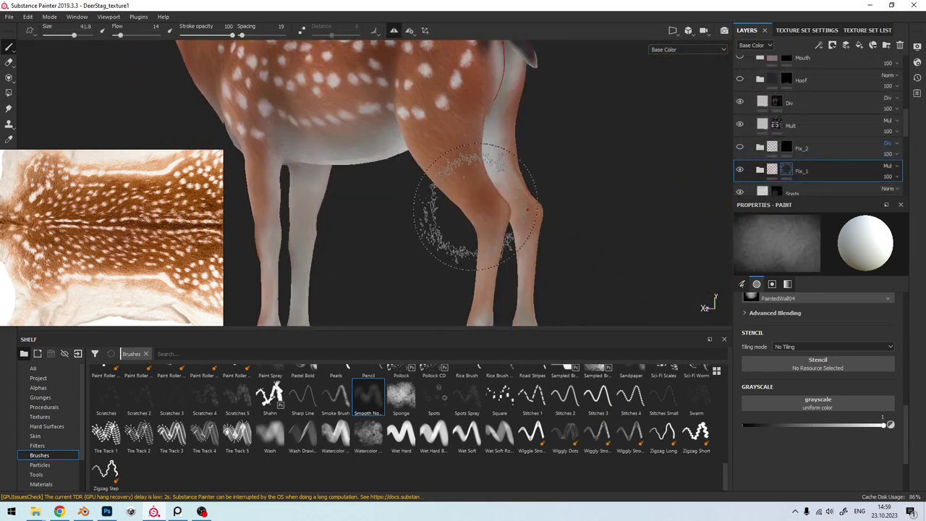
{"action": "right_click_drag", "start_coordinate": [473, 206], "coordinate": [448, 141], "text": "ctrl"}
Step: Brush Fix_2's brightening around the side of the head, ear and mouth
{"action": "left_click_drag", "start_coordinate": [493, 271], "coordinate": [478, 167], "text": "alt"}
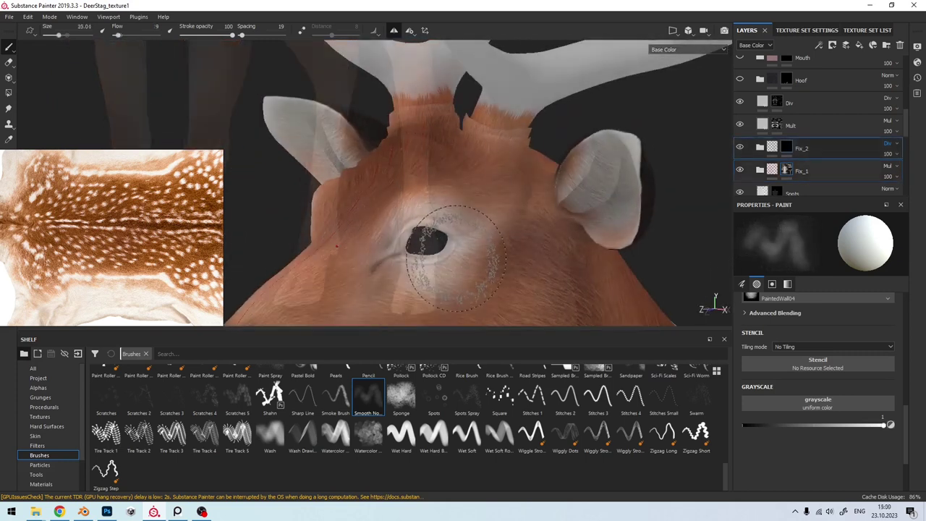
{"action": "mouse_move", "coordinate": [450, 275]}
{"action": "left_mouse_down", "text": "alt"}
{"action": "mouse_move", "coordinate": [440, 201]}
{"action": "mouse_move", "coordinate": [471, 182]}
{"action": "mouse_move", "coordinate": [520, 173]}
{"action": "mouse_move", "coordinate": [554, 207]}
{"action": "mouse_move", "coordinate": [365, 200]}
{"action": "left_mouse_up", "text": "alt"}
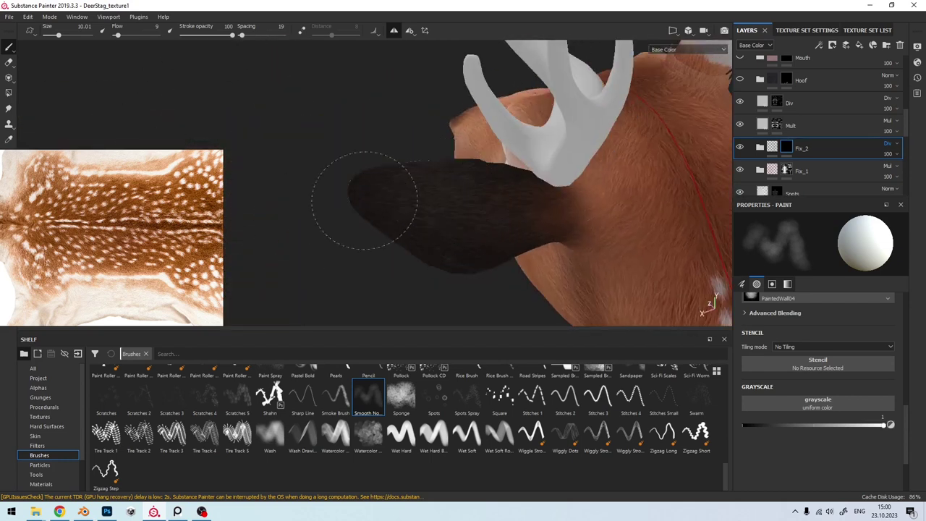
{"action": "left_click_drag", "start_coordinate": [495, 225], "coordinate": [532, 264], "text": "alt"}
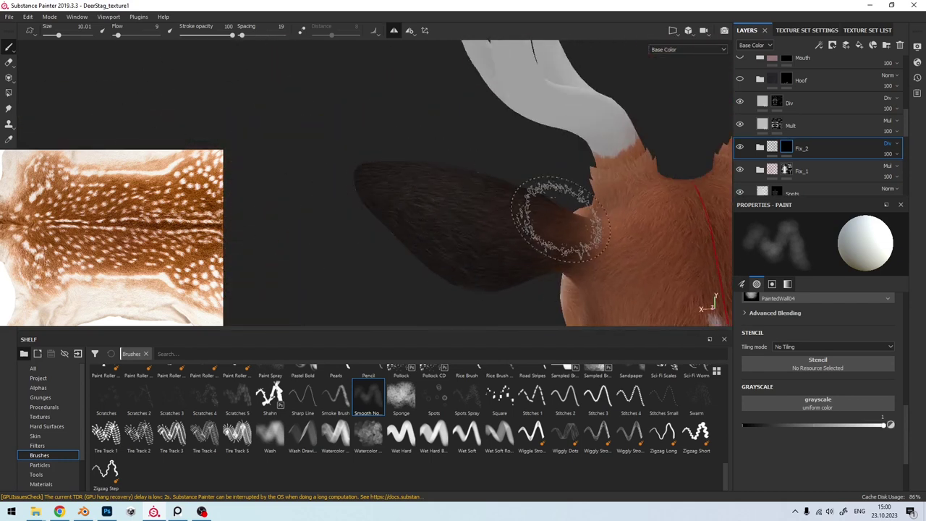
{"action": "mouse_move", "coordinate": [557, 217]}
{"action": "left_mouse_down", "text": "alt"}
{"action": "mouse_move", "coordinate": [536, 203]}
{"action": "mouse_move", "coordinate": [456, 243]}
{"action": "mouse_move", "coordinate": [482, 212]}
{"action": "mouse_move", "coordinate": [492, 217]}
{"action": "left_mouse_up", "text": "alt"}
{"action": "right_click_drag", "start_coordinate": [492, 217], "coordinate": [550, 159], "text": "alt"}
Step: Switch the viewport to Normal+Height+Mesh and add a new fill layer above Div
{"action": "middle_click_drag", "start_coordinate": [549, 159], "coordinate": [672, 52], "text": "alt"}
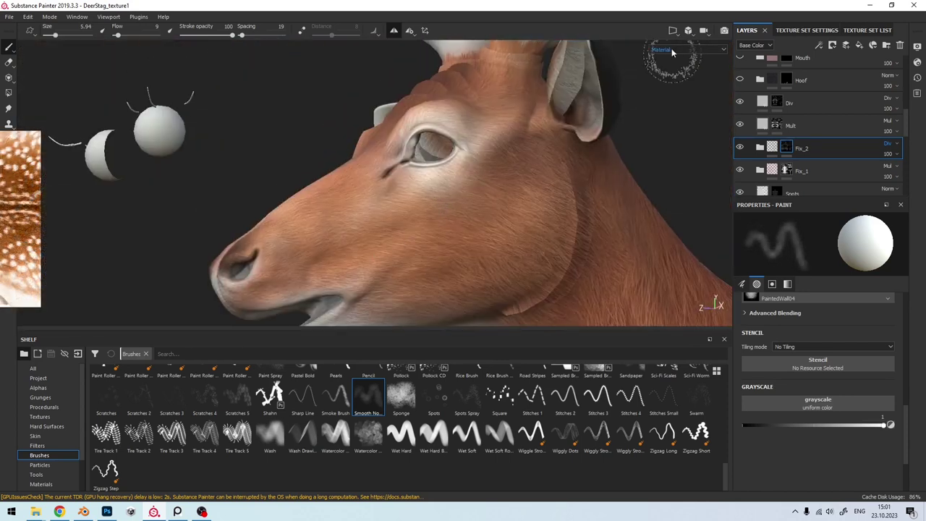
{"action": "left_click", "coordinate": [672, 50]}
{"action": "left_click", "coordinate": [683, 106]}
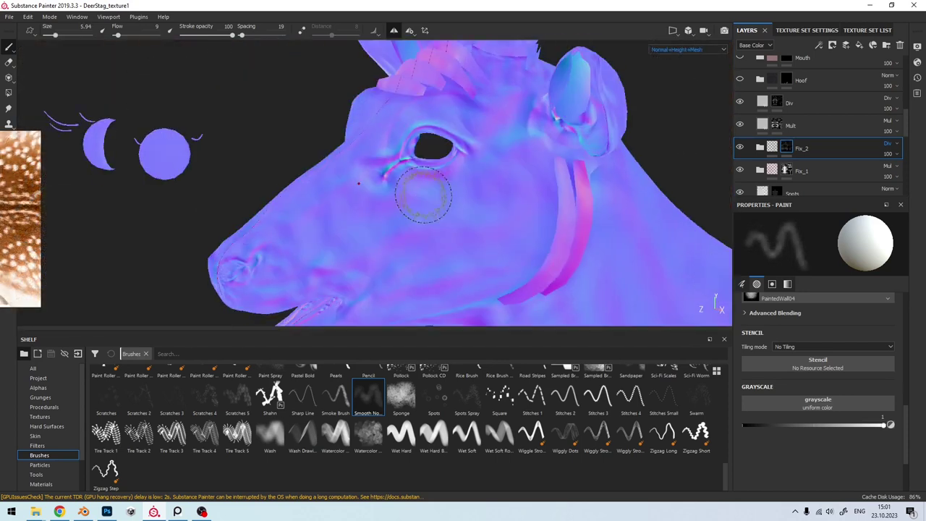
{"action": "left_click", "coordinate": [763, 103]}
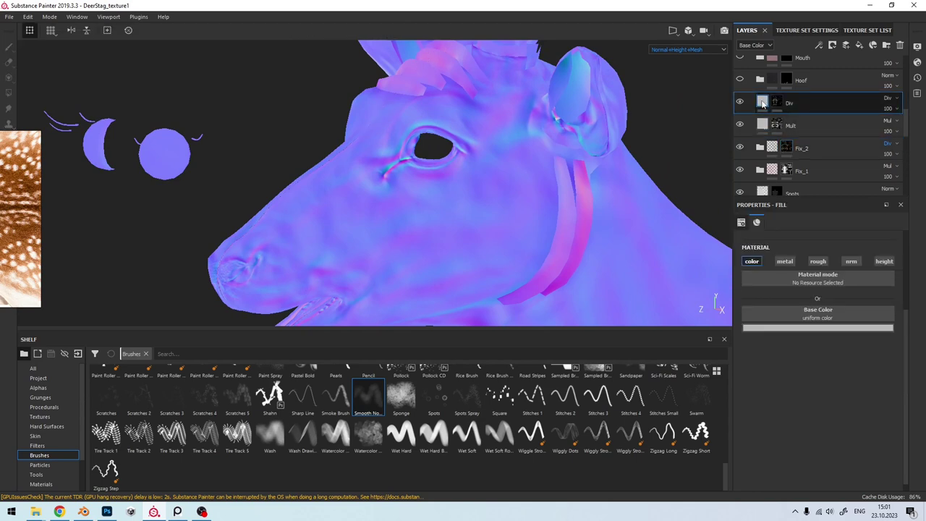
{"action": "left_click", "coordinate": [859, 45]}
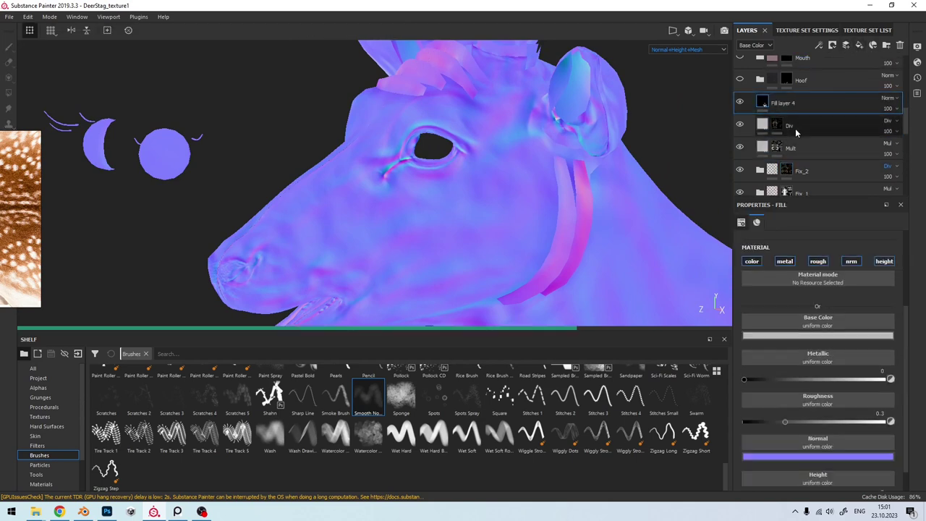
Step: Make the Height layer height-only by disabling color, metal, roughness and normal, and give it a black mask
{"action": "left_click", "coordinate": [752, 261]}
{"action": "left_click", "coordinate": [785, 261]}
{"action": "left_click", "coordinate": [817, 261]}
{"action": "left_click", "coordinate": [852, 262]}
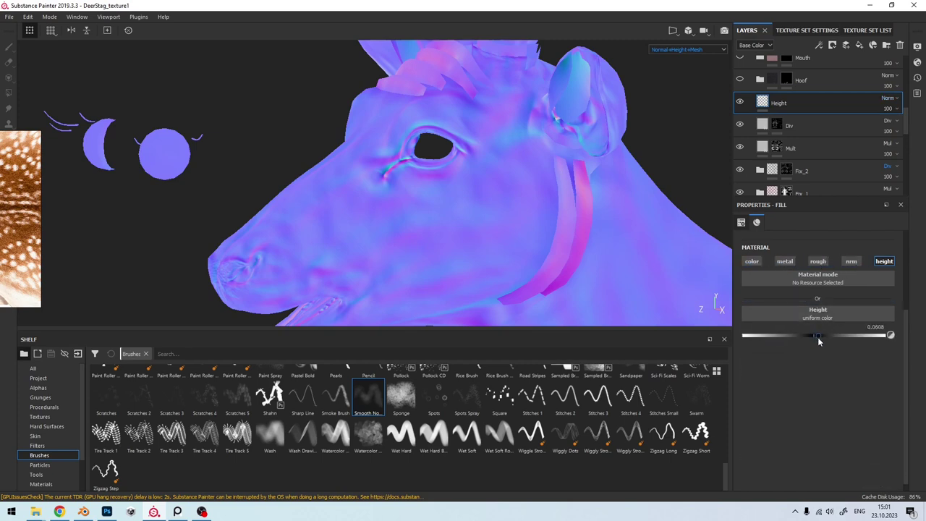
{"action": "right_click", "coordinate": [755, 103]}
{"action": "left_click", "coordinate": [777, 109]}
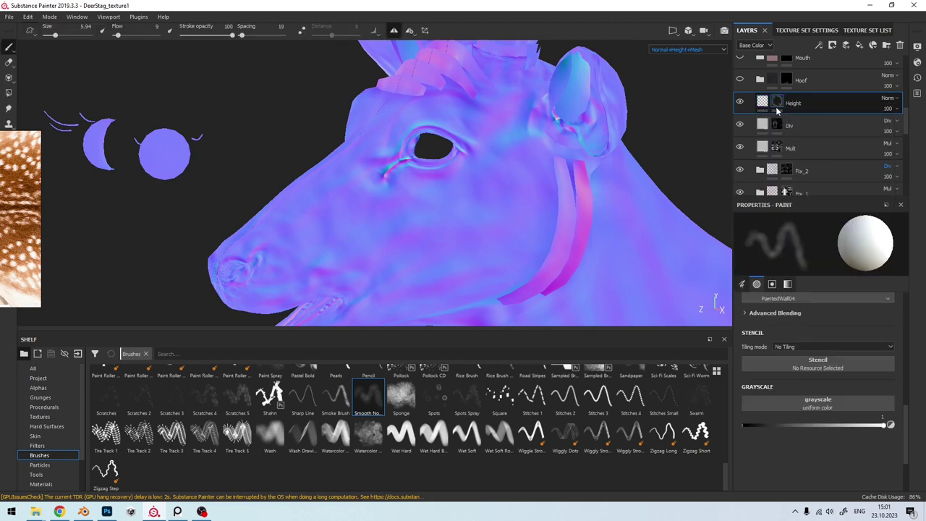
{"action": "right_click", "coordinate": [778, 106]}
Step: Add a fill to the Height mask sourced from Ancher_1's Roughness channel
{"action": "left_click", "coordinate": [810, 314]}
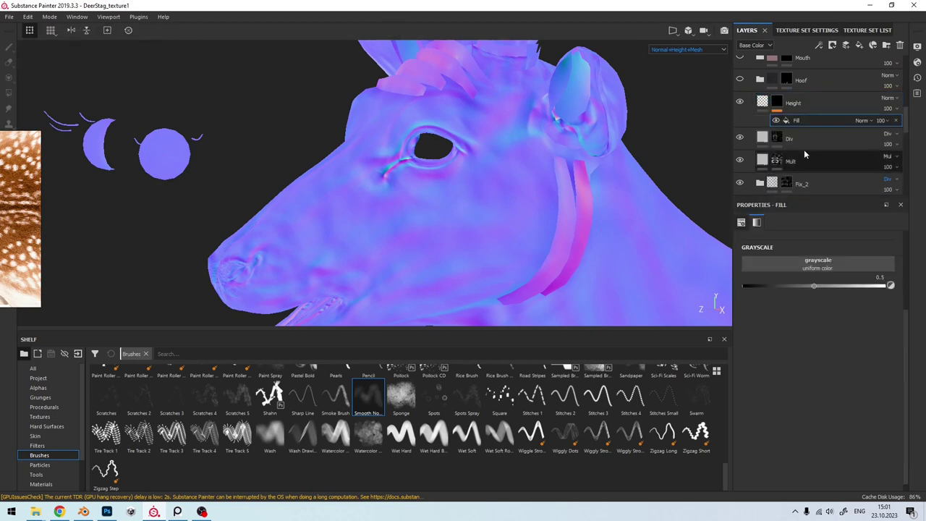
{"action": "left_click", "coordinate": [816, 260]}
{"action": "left_click", "coordinate": [844, 270]}
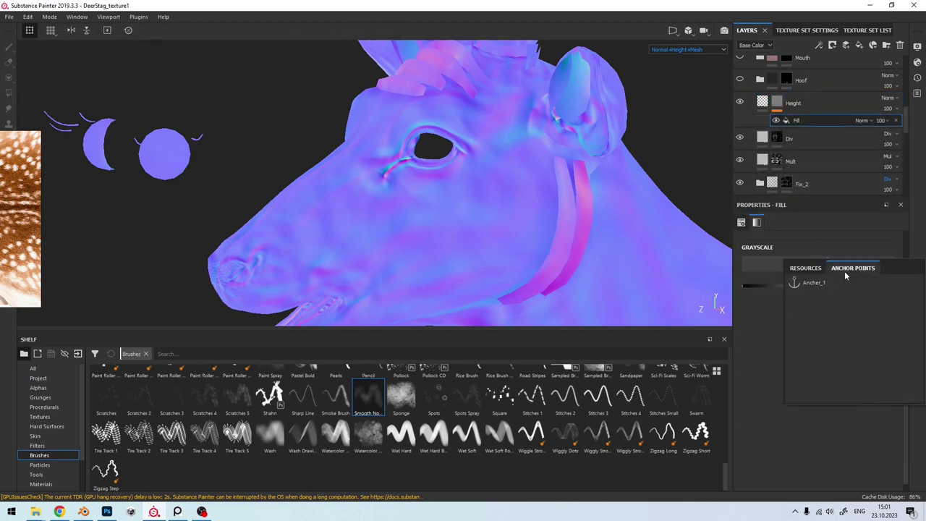
{"action": "left_click", "coordinate": [813, 283]}
{"action": "middle_click_drag", "start_coordinate": [490, 221], "coordinate": [500, 173]}
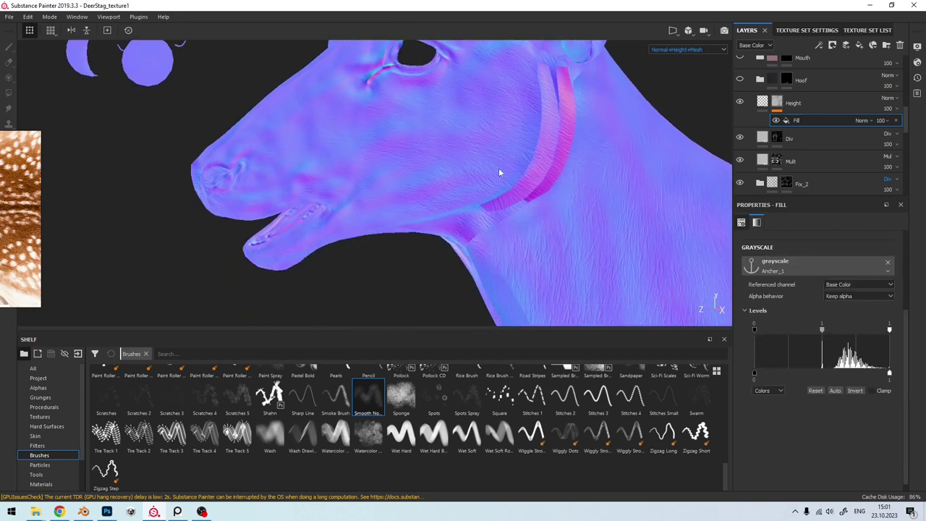
{"action": "left_click", "coordinate": [844, 285]}
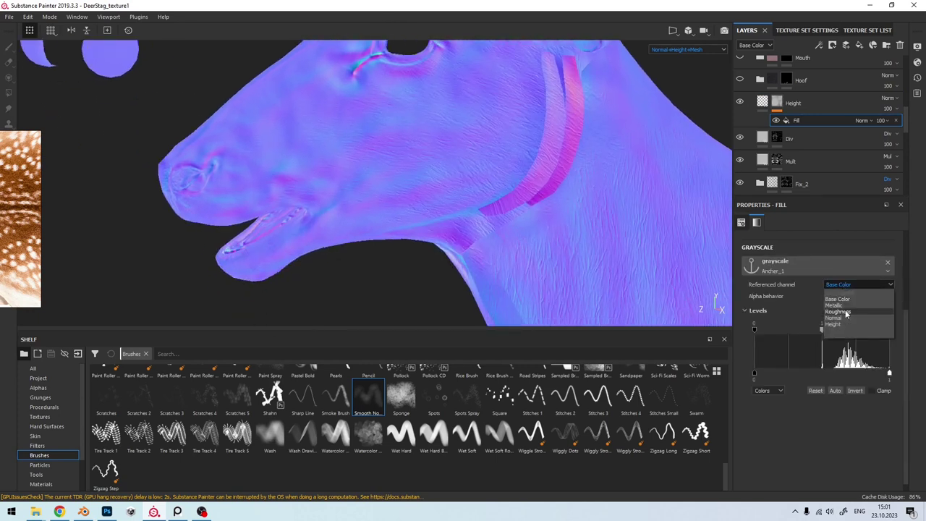
{"action": "left_click", "coordinate": [845, 311]}
Step: Raise the mask fill's Levels midtone to 2.929 and inspect the embossed fur in Material view
{"action": "scroll", "coordinate": [479, 217], "scroll_direction": "up", "scroll_amount": 5}
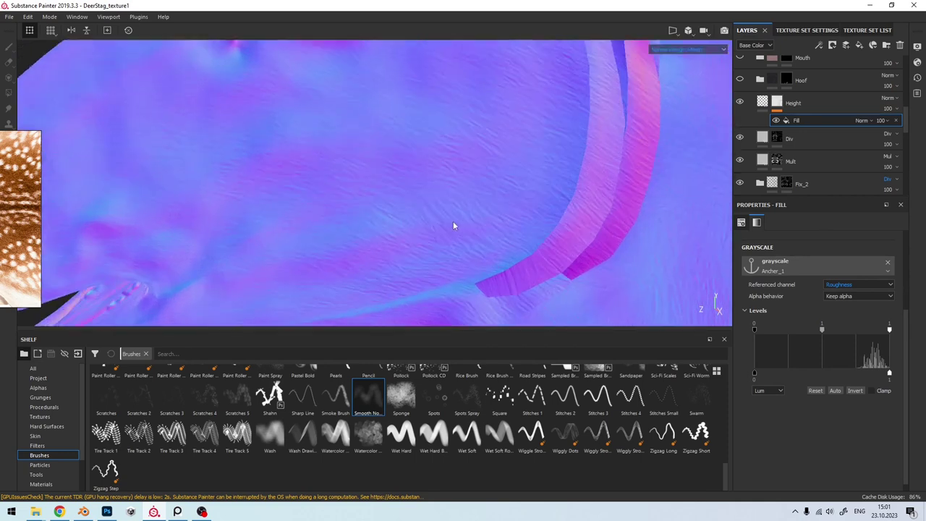
{"action": "scroll", "coordinate": [455, 223], "scroll_direction": "up", "scroll_amount": 2}
{"action": "left_click_drag", "start_coordinate": [824, 334], "coordinate": [839, 334]}
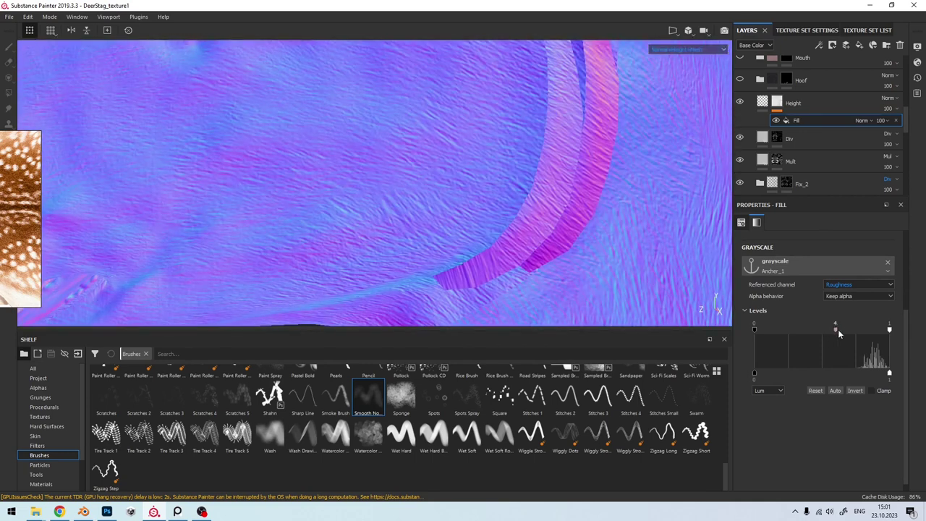
{"action": "scroll", "coordinate": [427, 181], "scroll_direction": "down", "scroll_amount": 5}
{"action": "mouse_move", "coordinate": [428, 180]}
{"action": "left_mouse_down", "text": "alt"}
{"action": "mouse_move", "coordinate": [474, 207]}
{"action": "mouse_move", "coordinate": [513, 198]}
{"action": "mouse_move", "coordinate": [555, 216]}
{"action": "mouse_move", "coordinate": [496, 124]}
{"action": "mouse_move", "coordinate": [354, 199]}
{"action": "mouse_move", "coordinate": [223, 229]}
{"action": "left_mouse_up", "text": "alt"}
{"action": "scroll", "coordinate": [542, 171], "scroll_direction": "up", "scroll_amount": 5}
{"action": "left_click_drag", "start_coordinate": [543, 171], "coordinate": [392, 191], "text": "alt"}
{"action": "scroll", "coordinate": [453, 180], "scroll_direction": "up", "scroll_amount": 2}
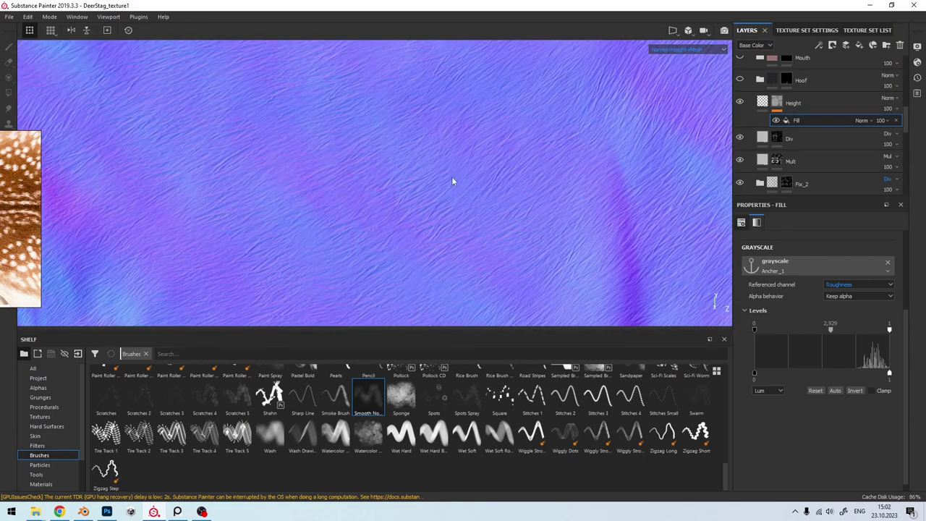
{"action": "key", "text": "m"}
{"action": "left_click_drag", "start_coordinate": [451, 181], "coordinate": [274, 191], "text": "alt"}
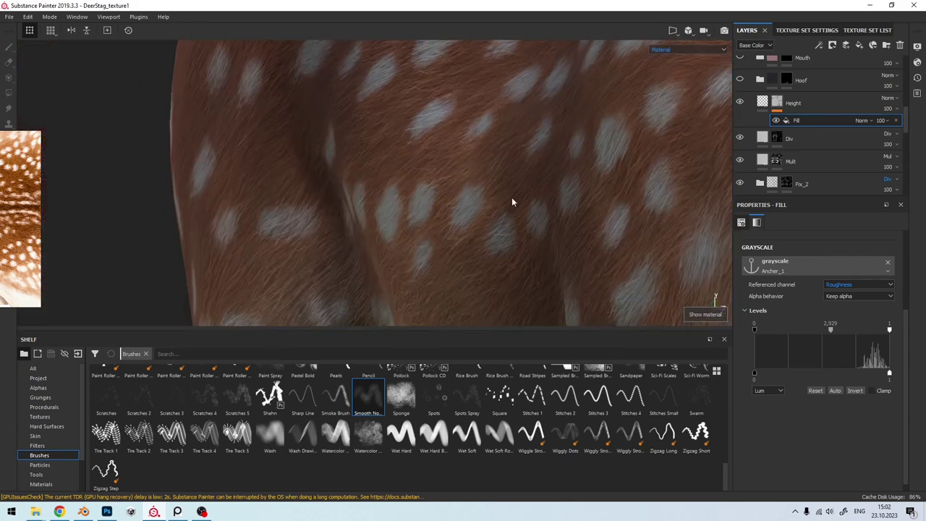
{"action": "left_click_drag", "start_coordinate": [511, 197], "coordinate": [479, 201], "text": "alt"}
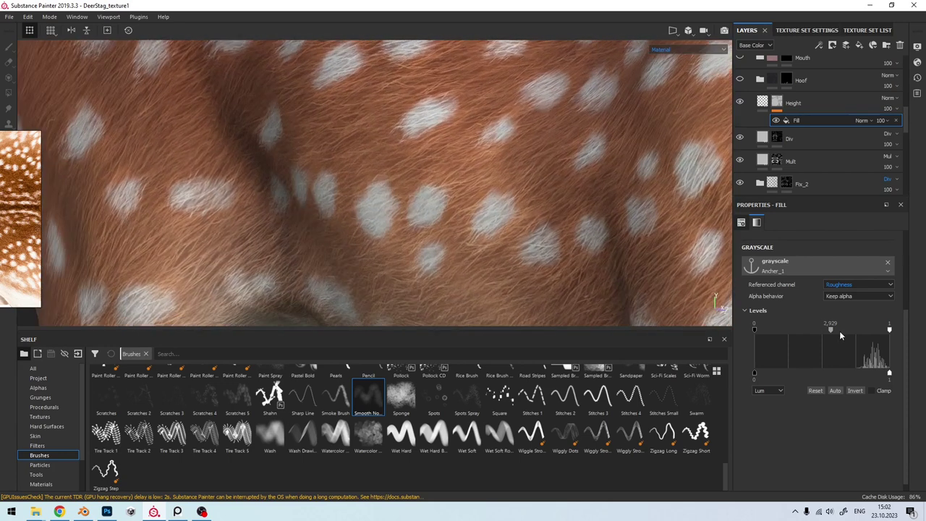
Step: Lower the Height layer's height value to 0.0878
{"action": "left_click", "coordinate": [774, 105]}
{"action": "mouse_move", "coordinate": [819, 335]}
{"action": "left_mouse_down"}
{"action": "mouse_move", "coordinate": [830, 338]}
{"action": "mouse_move", "coordinate": [820, 334]}
{"action": "left_mouse_up"}
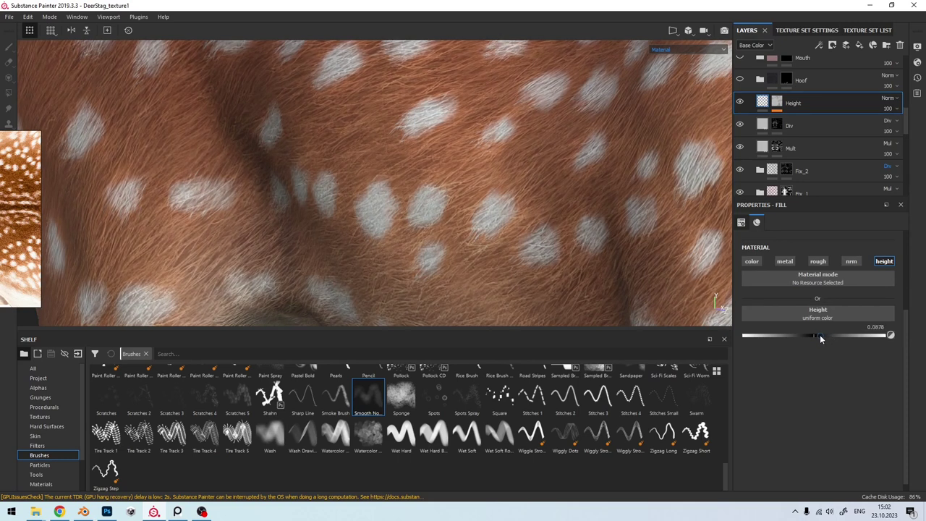
{"action": "left_click_drag", "start_coordinate": [440, 208], "coordinate": [507, 211], "text": "alt"}
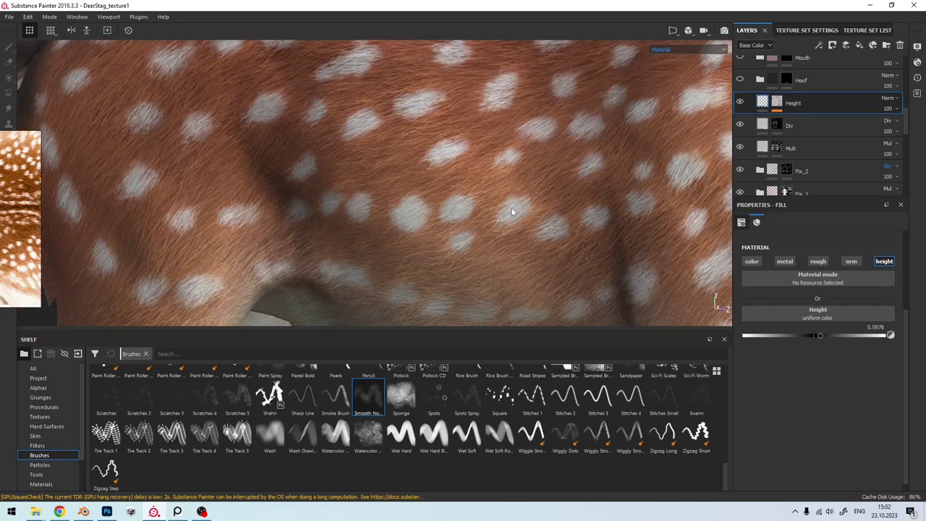
Step: Inspect the subtler relief on the body, nose, eye and ear in Normal and Material views
{"action": "key", "text": "c"}
{"action": "mouse_move", "coordinate": [510, 206]}
{"action": "right_mouse_down", "text": "alt"}
{"action": "mouse_move", "coordinate": [504, 215]}
{"action": "mouse_move", "coordinate": [545, 196]}
{"action": "right_mouse_up", "text": "alt"}
{"action": "left_click_drag", "start_coordinate": [545, 196], "coordinate": [395, 248], "text": "alt"}
{"action": "mouse_move", "coordinate": [395, 248]}
{"action": "right_mouse_down", "text": "alt"}
{"action": "mouse_move", "coordinate": [439, 224]}
{"action": "mouse_move", "coordinate": [542, 225]}
{"action": "right_mouse_up", "text": "alt"}
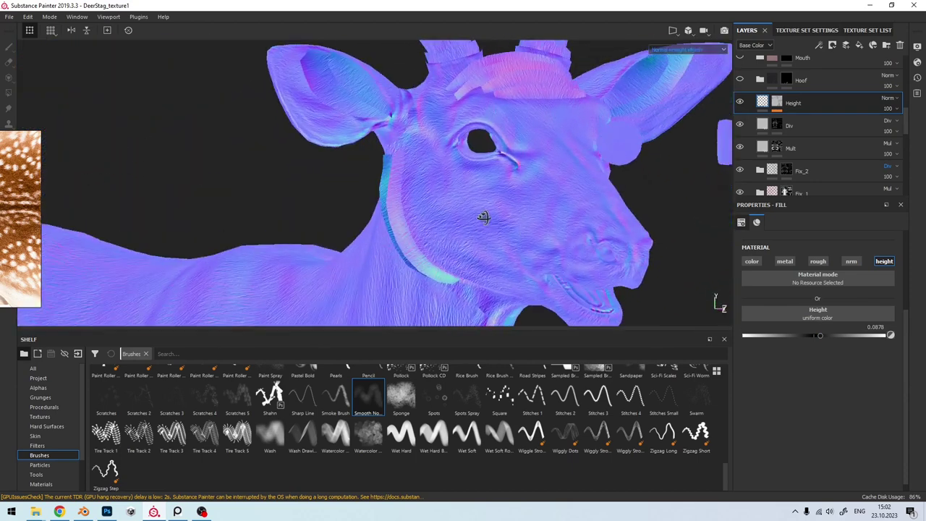
{"action": "key", "text": "m"}
{"action": "left_click_drag", "start_coordinate": [543, 225], "coordinate": [331, 217], "text": "alt"}
{"action": "right_click_drag", "start_coordinate": [331, 217], "coordinate": [385, 188], "text": "alt"}
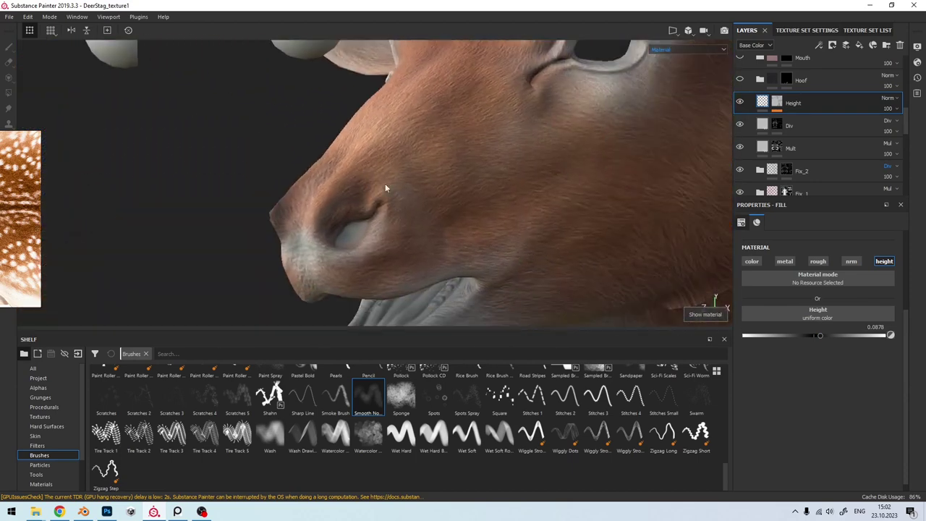
{"action": "left_click_drag", "start_coordinate": [385, 188], "coordinate": [451, 157], "text": "alt"}
{"action": "right_click_drag", "start_coordinate": [451, 157], "coordinate": [429, 193], "text": "alt"}
{"action": "mouse_move", "coordinate": [430, 193]}
{"action": "left_mouse_down", "text": "alt"}
{"action": "mouse_move", "coordinate": [437, 258]}
{"action": "mouse_move", "coordinate": [452, 235]}
{"action": "left_mouse_up", "text": "alt"}
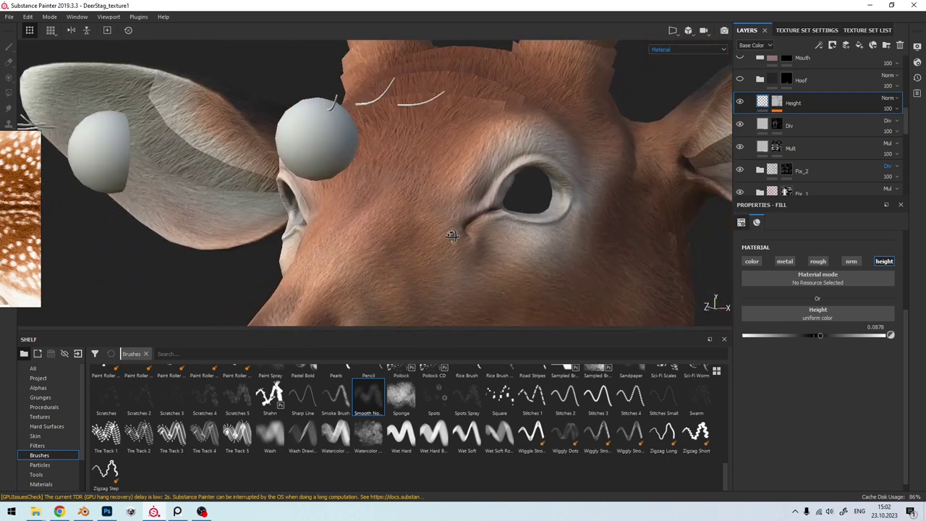
Step: Add a paint effect to the Height mask with a black brush of size 15.34
{"action": "right_click", "coordinate": [777, 104]}
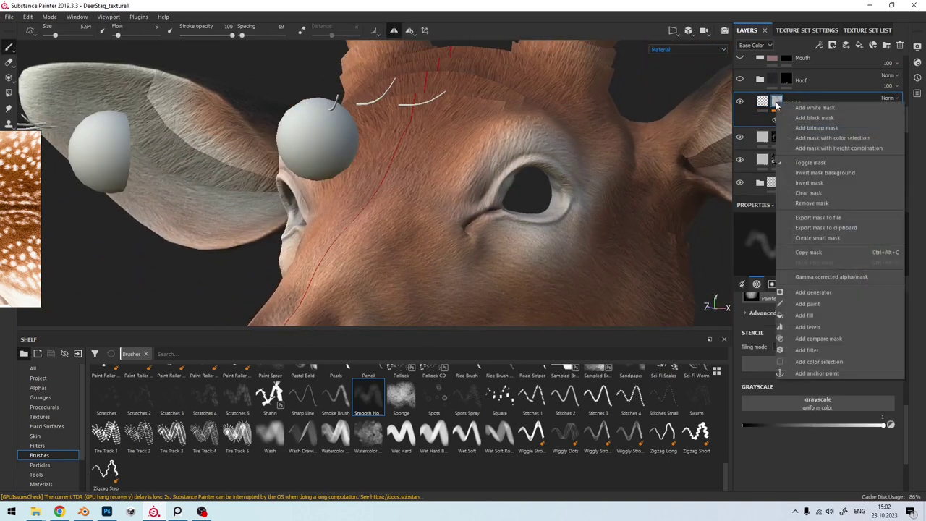
{"action": "left_click", "coordinate": [807, 304]}
{"action": "left_click_drag", "start_coordinate": [507, 195], "coordinate": [420, 199], "text": "alt"}
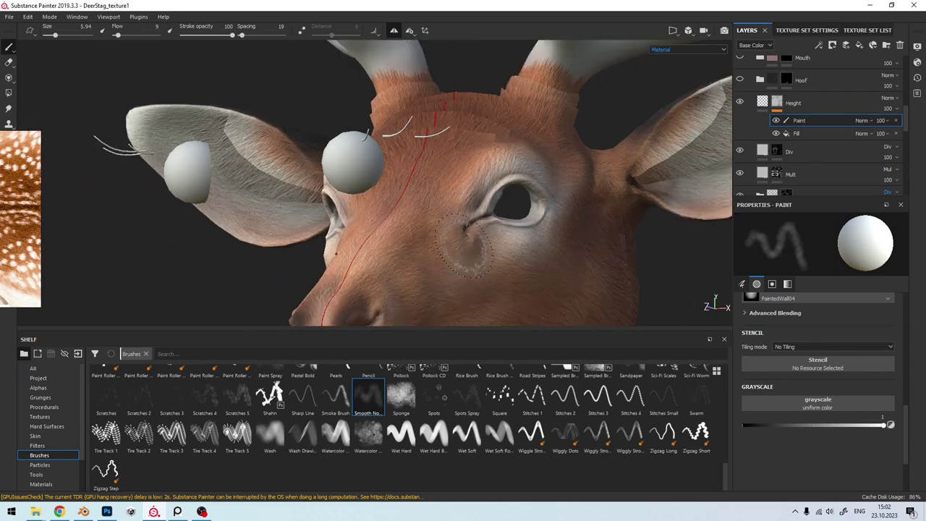
{"action": "right_click_drag", "start_coordinate": [421, 199], "coordinate": [377, 246], "text": "ctrl"}
{"action": "key", "text": "x"}
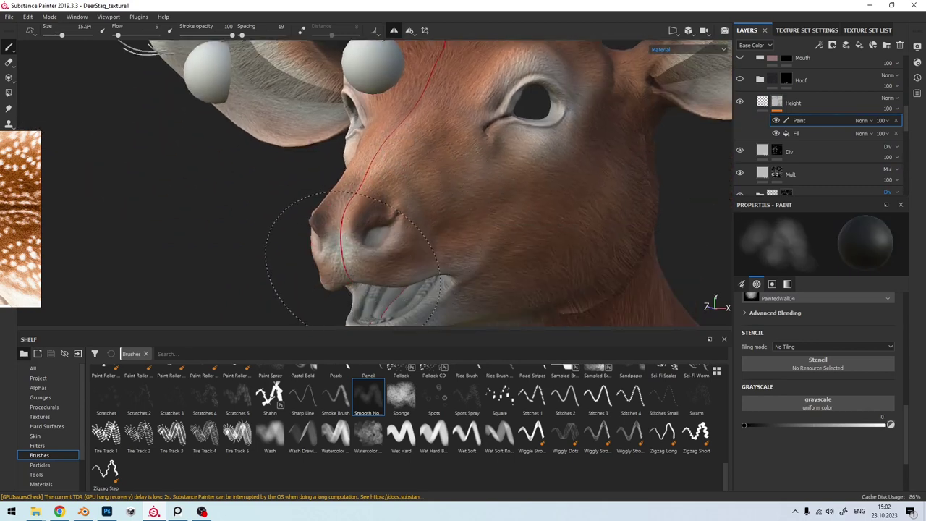
{"action": "middle_click_drag", "start_coordinate": [355, 236], "coordinate": [358, 174], "text": "alt"}
Step: Check the head in Normal+Height view and frame the cheek and jaw in Material view
{"action": "left_click", "coordinate": [663, 49]}
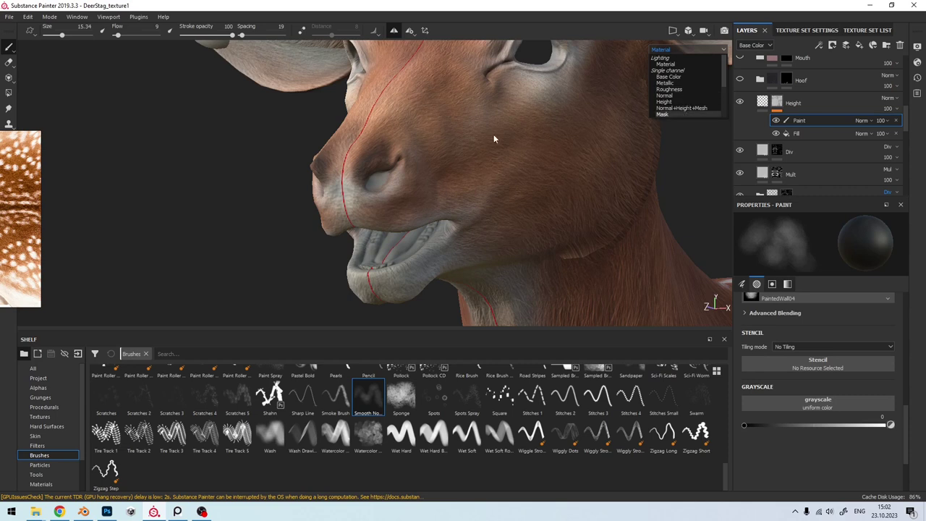
{"action": "key", "text": "c"}
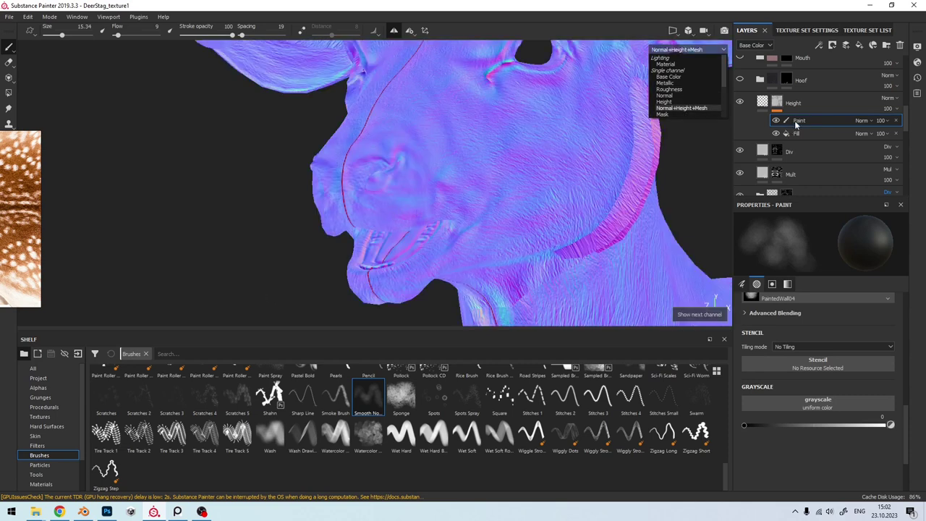
{"action": "mouse_move", "coordinate": [507, 202]}
{"action": "left_mouse_down", "text": "alt"}
{"action": "mouse_move", "coordinate": [430, 213]}
{"action": "mouse_move", "coordinate": [299, 196]}
{"action": "mouse_move", "coordinate": [376, 205]}
{"action": "mouse_move", "coordinate": [338, 190]}
{"action": "mouse_move", "coordinate": [434, 231]}
{"action": "mouse_move", "coordinate": [341, 232]}
{"action": "mouse_move", "coordinate": [351, 204]}
{"action": "left_mouse_up", "text": "alt"}
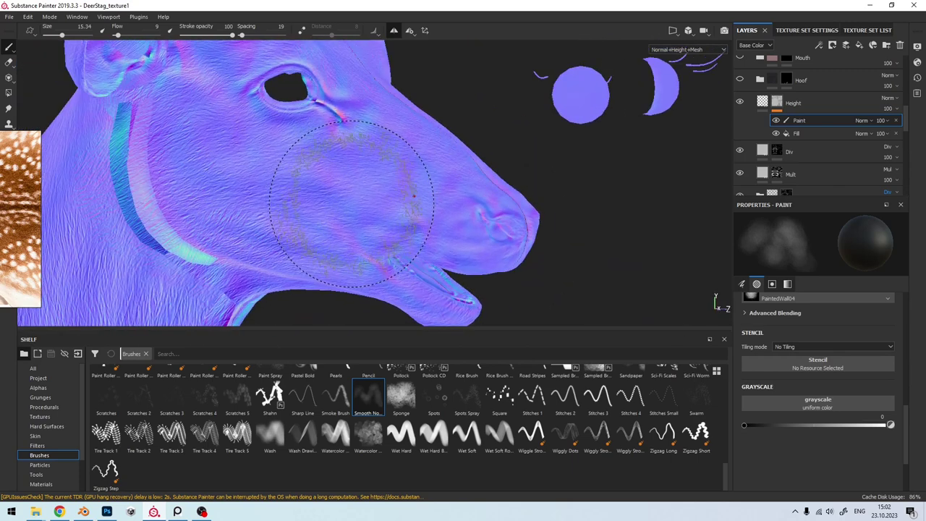
{"action": "mouse_move", "coordinate": [229, 199]}
{"action": "left_mouse_down", "text": "alt"}
{"action": "mouse_move", "coordinate": [278, 230]}
{"action": "mouse_move", "coordinate": [330, 196]}
{"action": "left_mouse_up", "text": "alt"}
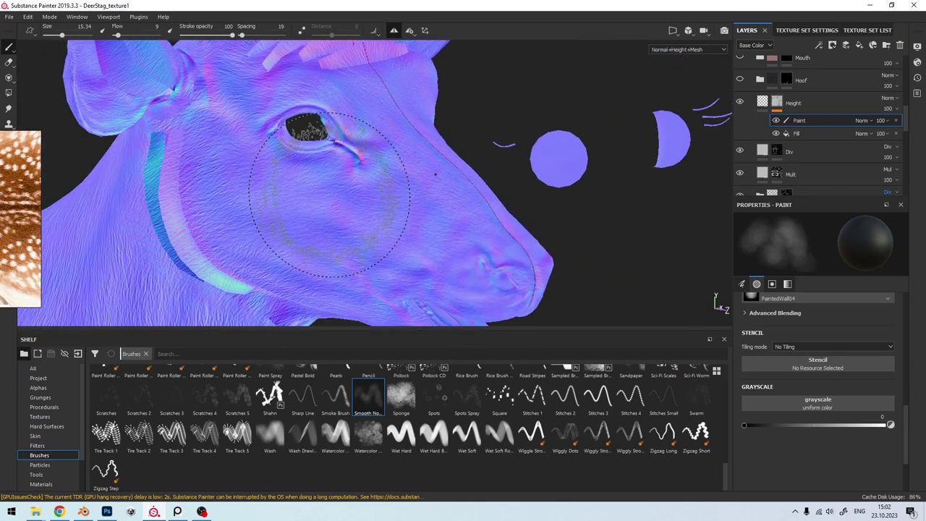
{"action": "mouse_move", "coordinate": [314, 121]}
{"action": "left_mouse_down", "text": "alt"}
{"action": "mouse_move", "coordinate": [434, 202]}
{"action": "mouse_move", "coordinate": [252, 145]}
{"action": "mouse_move", "coordinate": [269, 234]}
{"action": "mouse_move", "coordinate": [390, 235]}
{"action": "mouse_move", "coordinate": [239, 184]}
{"action": "left_mouse_up", "text": "alt"}
{"action": "key", "text": "m"}
{"action": "right_click_drag", "start_coordinate": [226, 134], "coordinate": [392, 244], "text": "alt"}
{"action": "left_click_drag", "start_coordinate": [392, 243], "coordinate": [442, 166], "text": "alt"}
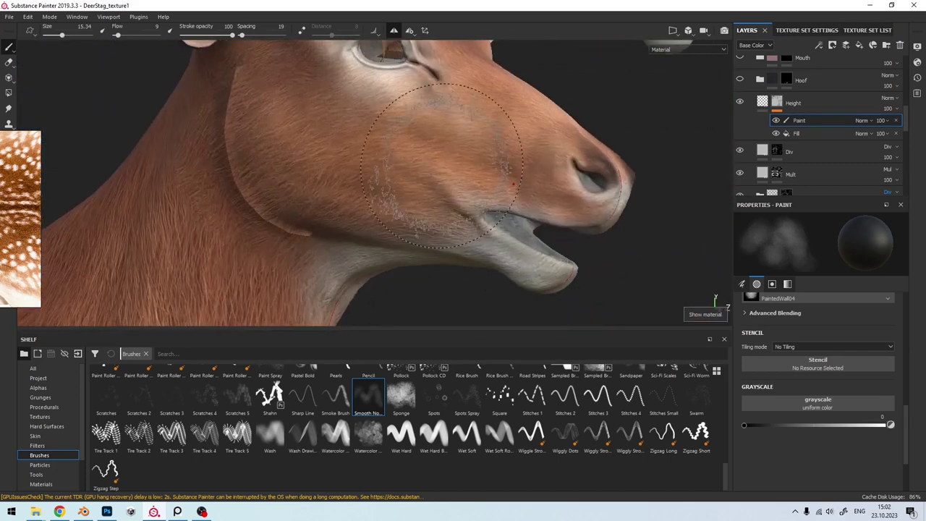
Step: Paint out the fur relief along the lower jaw and lip, then review the head
{"action": "left_click_drag", "start_coordinate": [381, 202], "coordinate": [475, 222]}
{"action": "middle_click_drag", "start_coordinate": [458, 236], "coordinate": [489, 164], "text": "alt"}
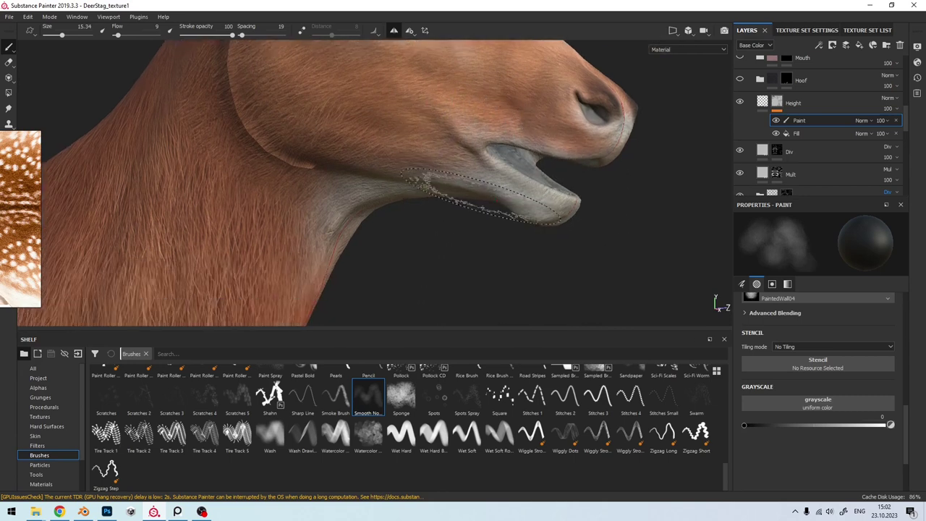
{"action": "mouse_move", "coordinate": [451, 191]}
{"action": "left_mouse_down", "text": "alt"}
{"action": "mouse_move", "coordinate": [393, 258]}
{"action": "mouse_move", "coordinate": [513, 140]}
{"action": "mouse_move", "coordinate": [525, 149]}
{"action": "mouse_move", "coordinate": [441, 227]}
{"action": "mouse_move", "coordinate": [477, 210]}
{"action": "mouse_move", "coordinate": [456, 137]}
{"action": "left_mouse_up", "text": "alt"}
{"action": "left_click_drag", "start_coordinate": [405, 205], "coordinate": [484, 185], "text": "alt"}
{"action": "mouse_move", "coordinate": [434, 229]}
{"action": "right_mouse_down", "text": "shift"}
{"action": "mouse_move", "coordinate": [471, 222]}
{"action": "mouse_move", "coordinate": [457, 235]}
{"action": "right_mouse_up", "text": "shift"}
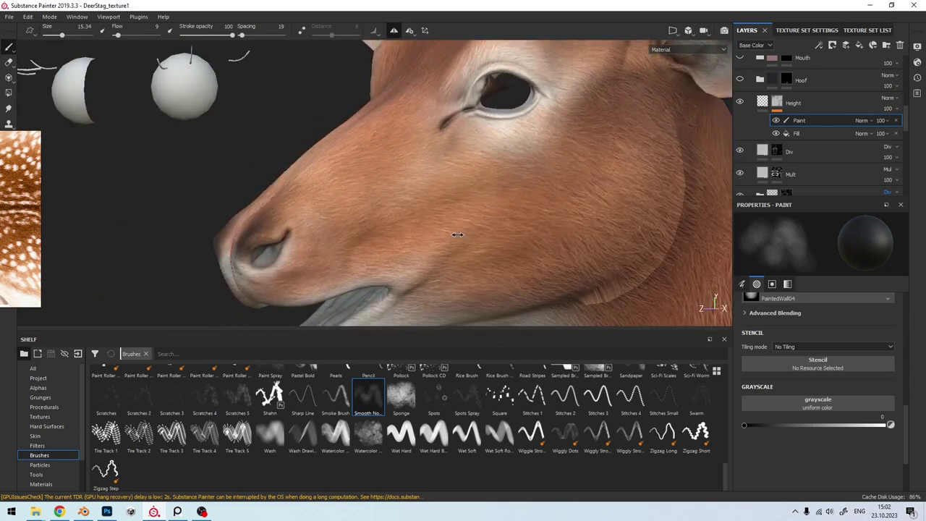
Step: Orbit around the deer's neck, jaw, antlers and spotted back in Normal+Height and Material views
{"action": "key", "text": "c"}
{"action": "mouse_move", "coordinate": [445, 230]}
{"action": "left_mouse_down", "text": "alt"}
{"action": "mouse_move", "coordinate": [397, 227]}
{"action": "mouse_move", "coordinate": [544, 159]}
{"action": "left_mouse_up", "text": "alt"}
{"action": "mouse_move", "coordinate": [481, 243]}
{"action": "left_mouse_down", "text": "alt"}
{"action": "mouse_move", "coordinate": [424, 227]}
{"action": "mouse_move", "coordinate": [471, 248]}
{"action": "mouse_move", "coordinate": [433, 182]}
{"action": "mouse_move", "coordinate": [471, 238]}
{"action": "mouse_move", "coordinate": [364, 231]}
{"action": "mouse_move", "coordinate": [384, 172]}
{"action": "left_mouse_up", "text": "alt"}
{"action": "mouse_move", "coordinate": [310, 198]}
{"action": "left_mouse_down", "text": "alt"}
{"action": "mouse_move", "coordinate": [537, 202]}
{"action": "mouse_move", "coordinate": [333, 197]}
{"action": "mouse_move", "coordinate": [378, 246]}
{"action": "left_mouse_up", "text": "alt"}
{"action": "key", "text": "m"}
{"action": "mouse_move", "coordinate": [387, 209]}
{"action": "left_mouse_down", "text": "alt"}
{"action": "mouse_move", "coordinate": [407, 186]}
{"action": "mouse_move", "coordinate": [279, 196]}
{"action": "mouse_move", "coordinate": [283, 248]}
{"action": "mouse_move", "coordinate": [436, 176]}
{"action": "mouse_move", "coordinate": [203, 236]}
{"action": "mouse_move", "coordinate": [79, 129]}
{"action": "mouse_move", "coordinate": [91, 50]}
{"action": "mouse_move", "coordinate": [221, 128]}
{"action": "mouse_move", "coordinate": [209, 128]}
{"action": "mouse_move", "coordinate": [151, 232]}
{"action": "mouse_move", "coordinate": [221, 125]}
{"action": "left_mouse_up", "text": "alt"}
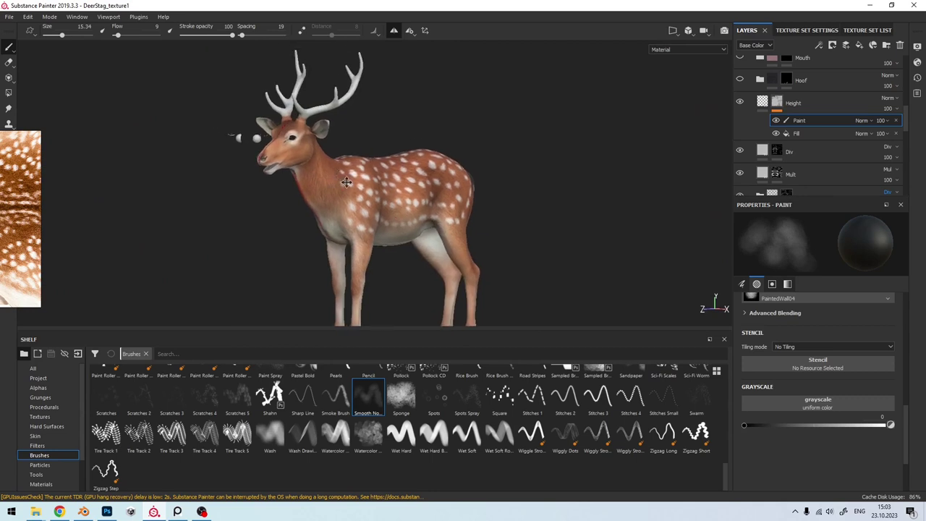
{"action": "left_click_drag", "start_coordinate": [384, 217], "coordinate": [351, 217], "text": "alt"}
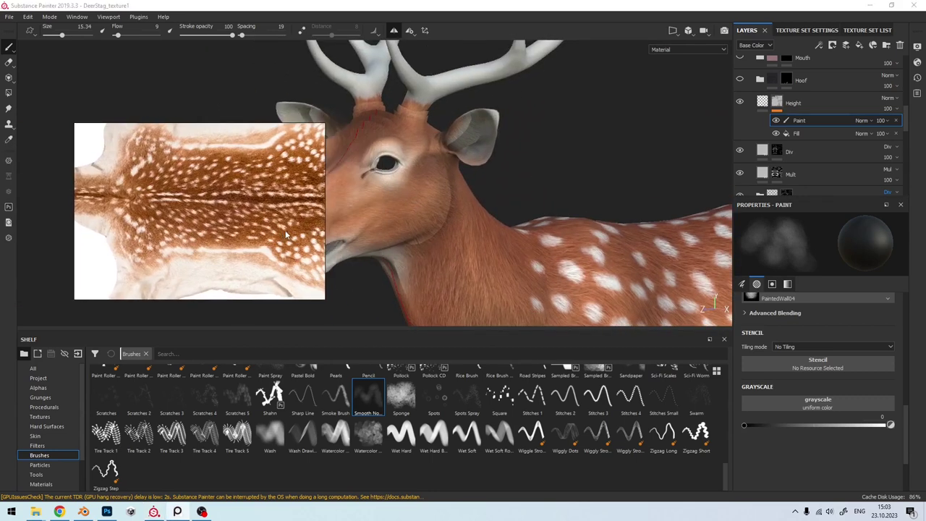
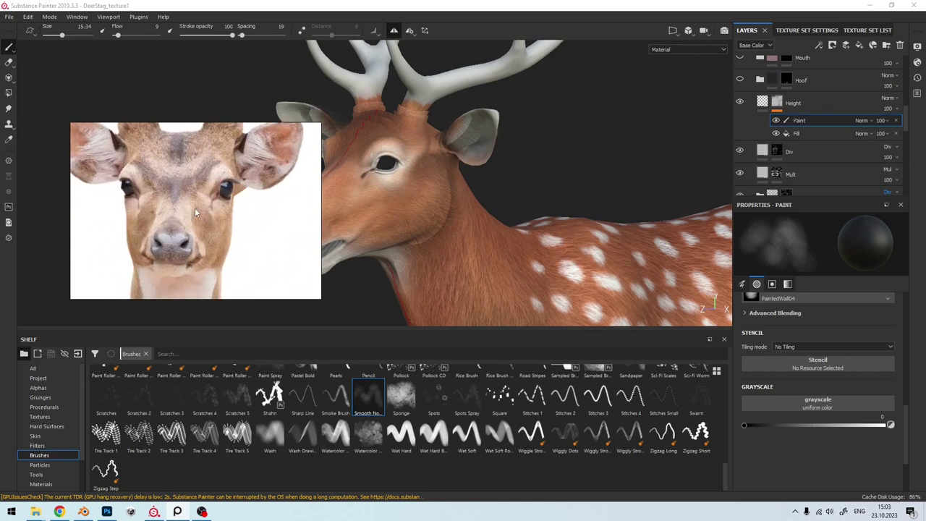
Step: Select the Fix_2 mask with white paint and view the forehead in Normal+Height
{"action": "left_click_drag", "start_coordinate": [194, 207], "coordinate": [439, 161], "text": "alt"}
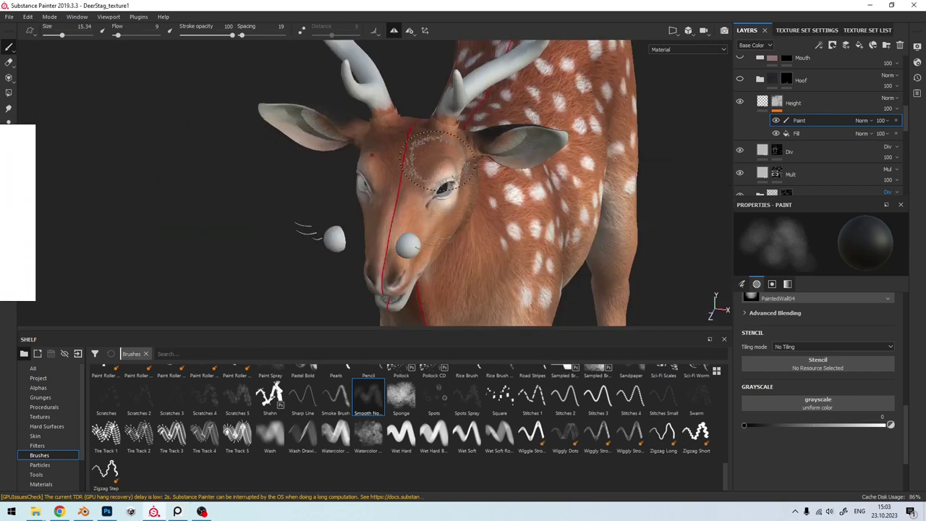
{"action": "scroll", "coordinate": [439, 161], "scroll_direction": "up", "scroll_amount": 4}
{"action": "scroll", "coordinate": [439, 161], "scroll_direction": "up", "scroll_amount": 3}
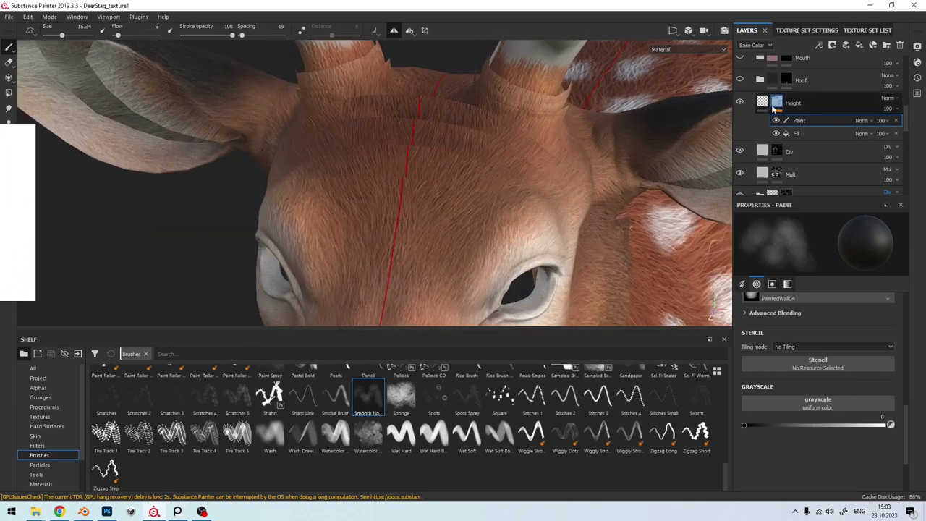
{"action": "scroll", "coordinate": [781, 168], "scroll_direction": "down", "scroll_amount": 1}
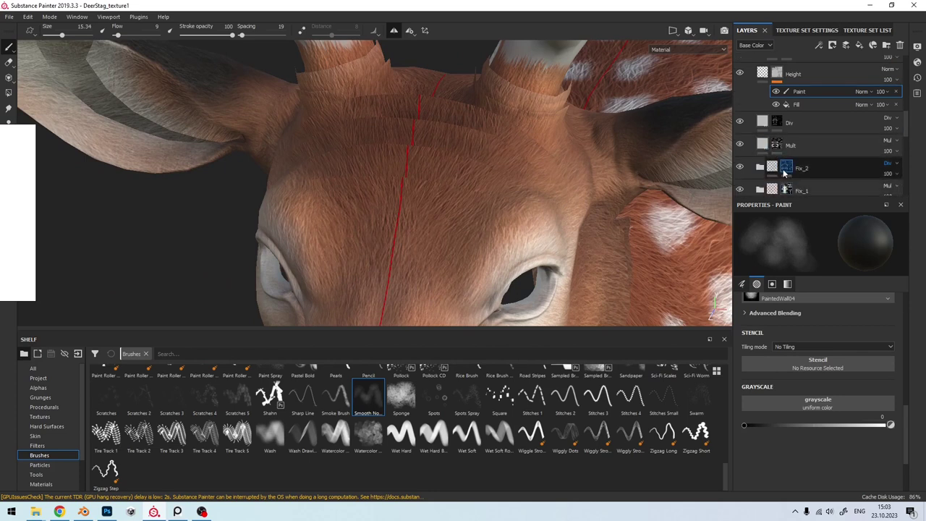
{"action": "left_click", "coordinate": [784, 172]}
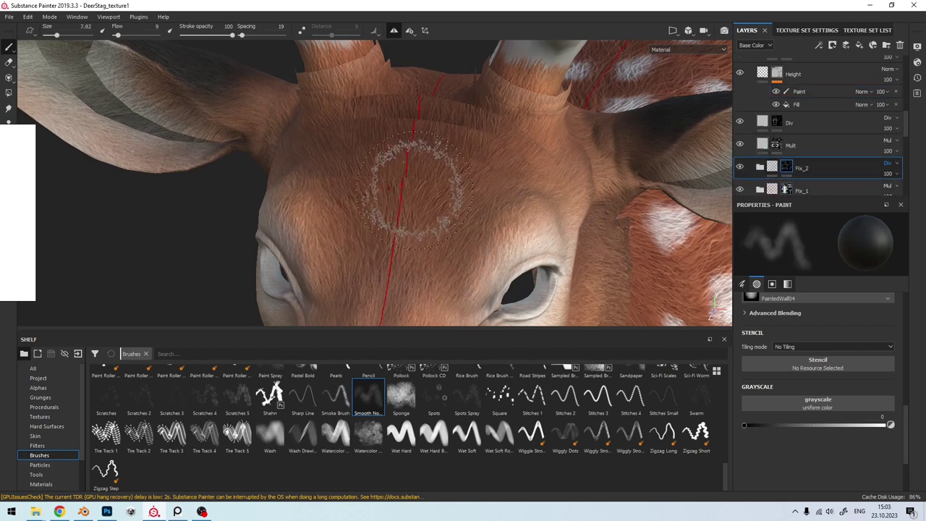
{"action": "middle_click_drag", "start_coordinate": [411, 182], "coordinate": [398, 200]}
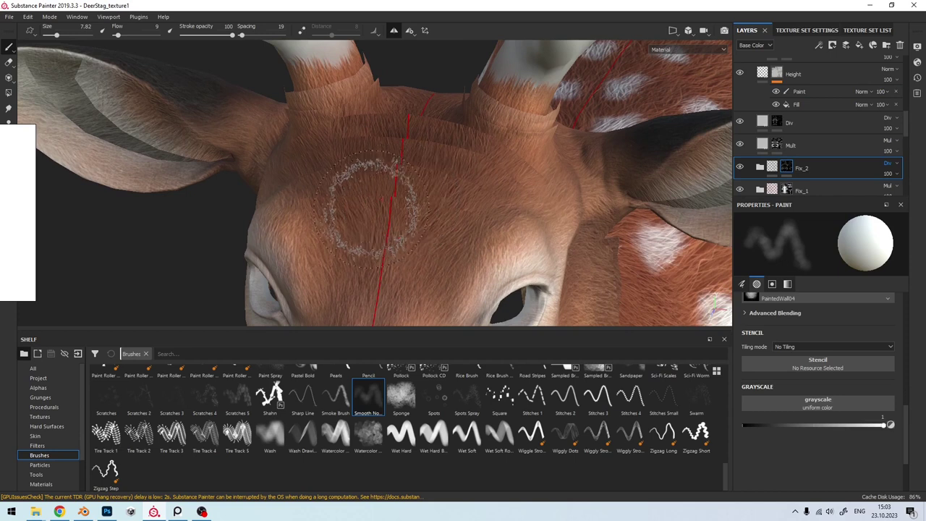
{"action": "key", "text": "c"}
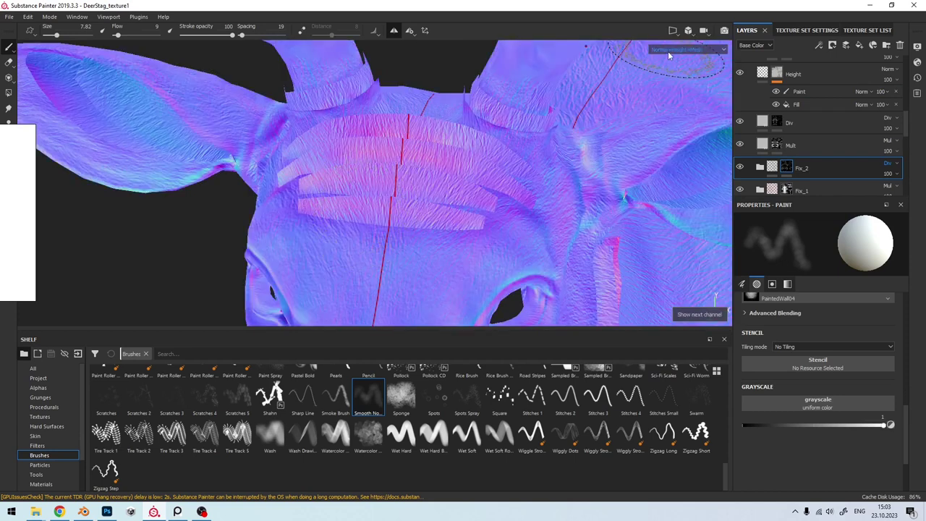
Step: Show only the Base Color channel in the viewport and frame the whole deer
{"action": "left_click", "coordinate": [669, 52]}
{"action": "left_click", "coordinate": [677, 78]}
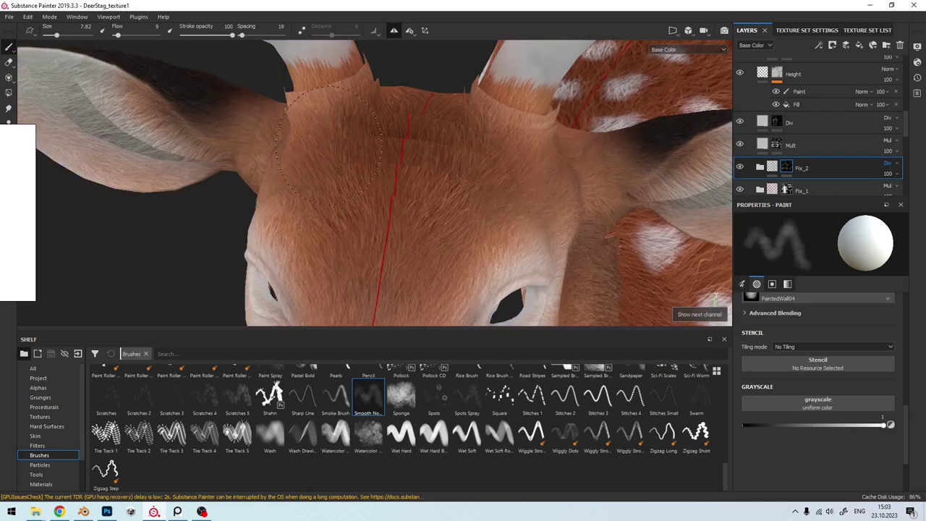
{"action": "left_click_drag", "start_coordinate": [372, 221], "coordinate": [368, 198], "text": "alt"}
{"action": "mouse_move", "coordinate": [445, 186]}
{"action": "left_mouse_down", "text": "alt"}
{"action": "mouse_move", "coordinate": [405, 241]}
{"action": "mouse_move", "coordinate": [408, 212]}
{"action": "mouse_move", "coordinate": [512, 157]}
{"action": "mouse_move", "coordinate": [364, 178]}
{"action": "mouse_move", "coordinate": [378, 170]}
{"action": "mouse_move", "coordinate": [434, 188]}
{"action": "mouse_move", "coordinate": [472, 184]}
{"action": "mouse_move", "coordinate": [441, 180]}
{"action": "left_mouse_up", "text": "alt"}
{"action": "scroll", "coordinate": [499, 172], "scroll_direction": "down", "scroll_amount": 3}
{"action": "scroll", "coordinate": [391, 186], "scroll_direction": "down", "scroll_amount": 2}
{"action": "scroll", "coordinate": [434, 188], "scroll_direction": "down", "scroll_amount": 2}
{"action": "scroll", "coordinate": [442, 181], "scroll_direction": "up", "scroll_amount": 2}
{"action": "middle_click_drag", "start_coordinate": [442, 181], "coordinate": [507, 181], "text": "alt"}
{"action": "left_click_drag", "start_coordinate": [506, 181], "coordinate": [499, 181], "text": "alt"}
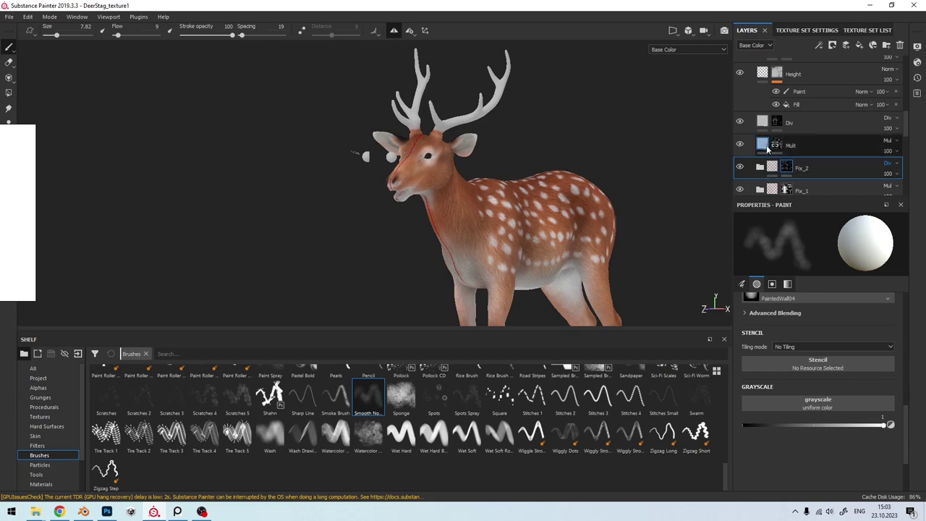
Step: Add a colour-only Multiply fill layer named Fix3 above Div
{"action": "left_click", "coordinate": [763, 121]}
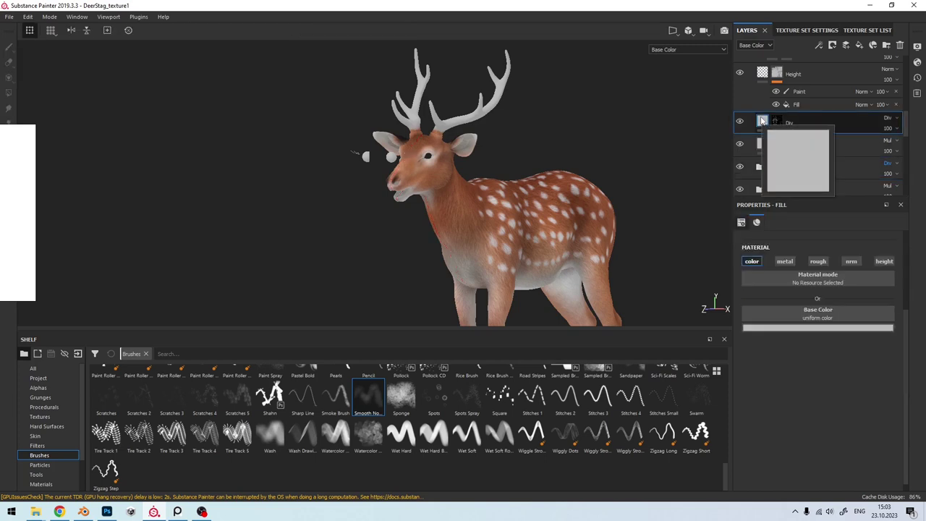
{"action": "left_click", "coordinate": [859, 45]}
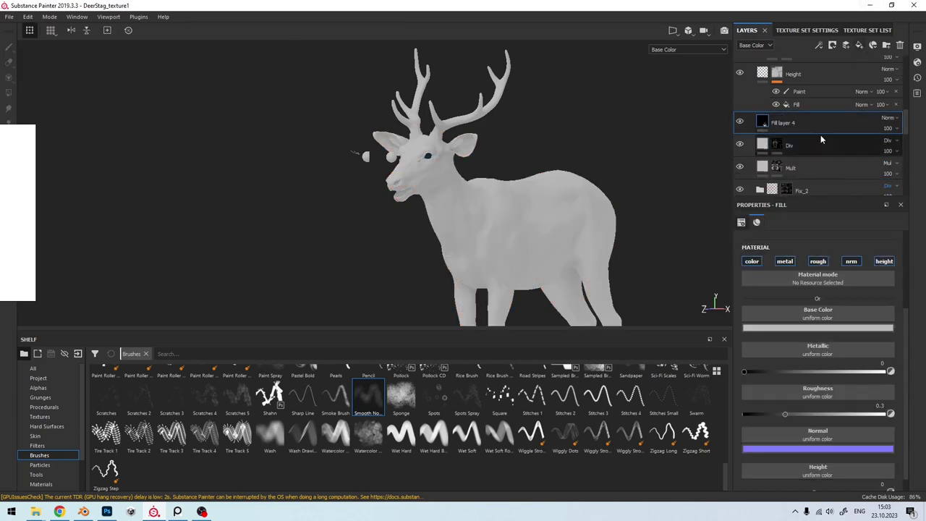
{"action": "double_click", "coordinate": [788, 123]}
{"action": "type", "text": "Fix3"}
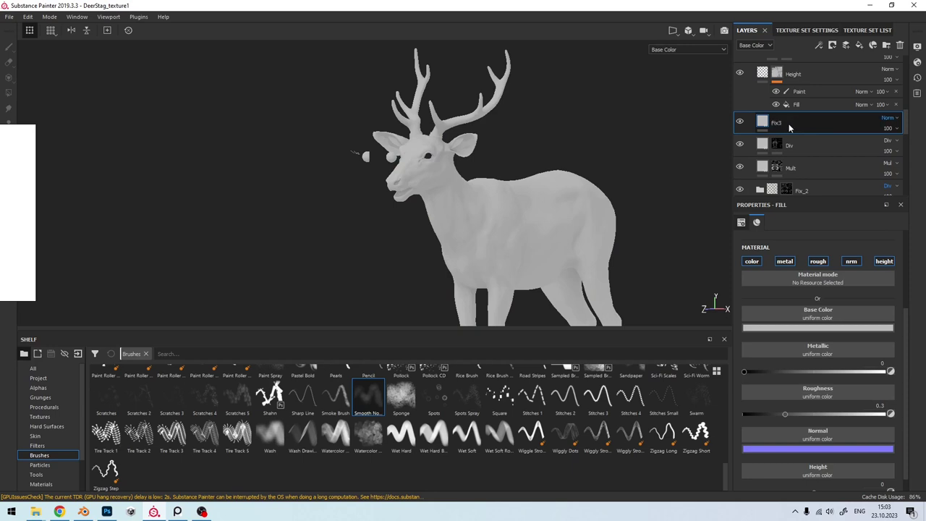
{"action": "left_click", "coordinate": [785, 262]}
{"action": "left_click", "coordinate": [818, 261]}
{"action": "left_click", "coordinate": [851, 261]}
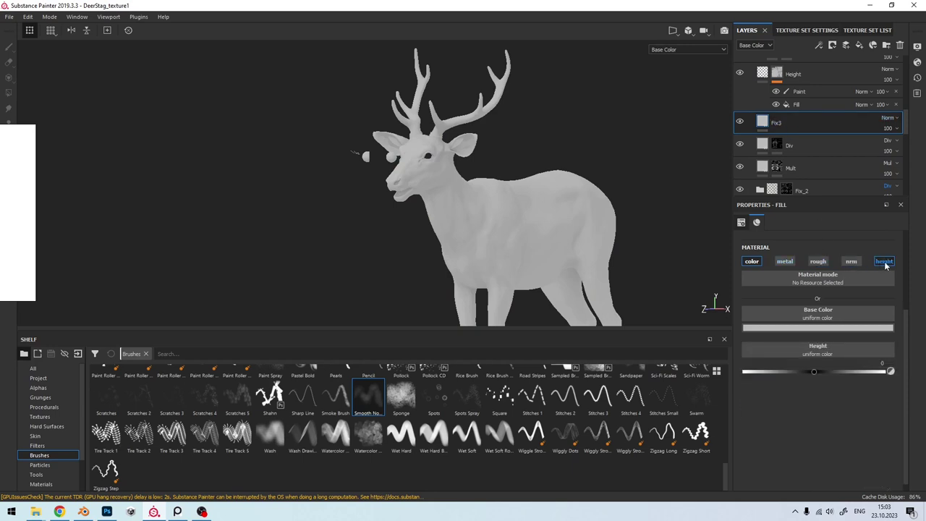
{"action": "left_click", "coordinate": [884, 262]}
{"action": "left_click", "coordinate": [888, 119]}
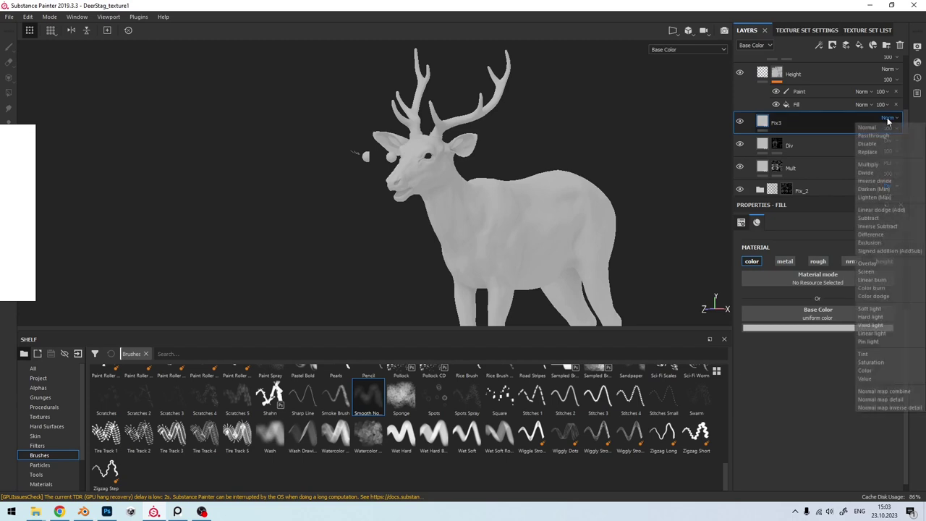
{"action": "left_click", "coordinate": [868, 165]}
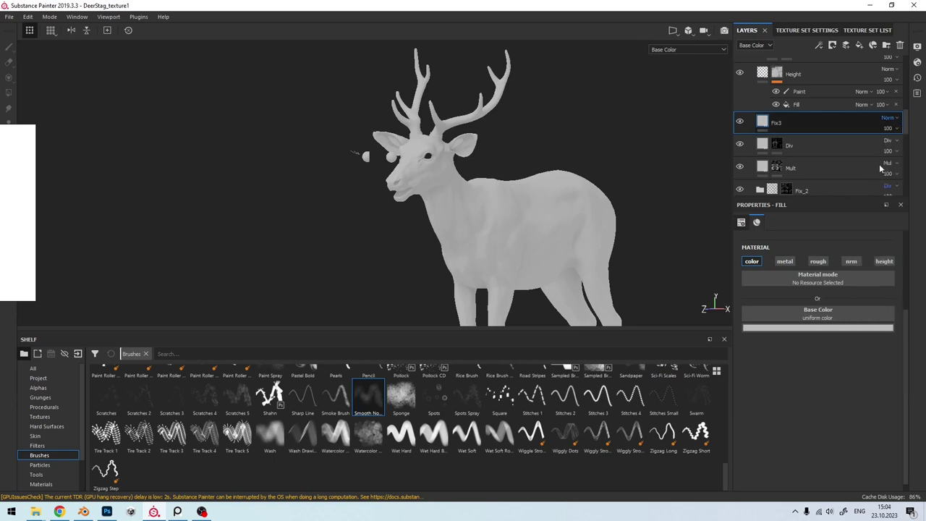
Step: Give Fix3 a pale purple base colour, checking it against the deer reference photo
{"action": "left_click", "coordinate": [818, 328]}
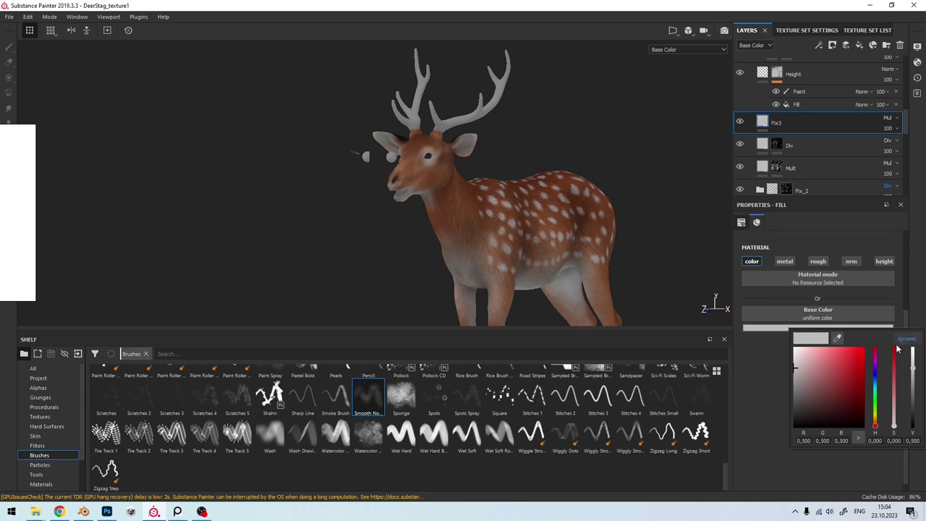
{"action": "left_click", "coordinate": [16, 262]}
{"action": "scroll", "coordinate": [134, 194], "scroll_direction": "down", "scroll_amount": 3}
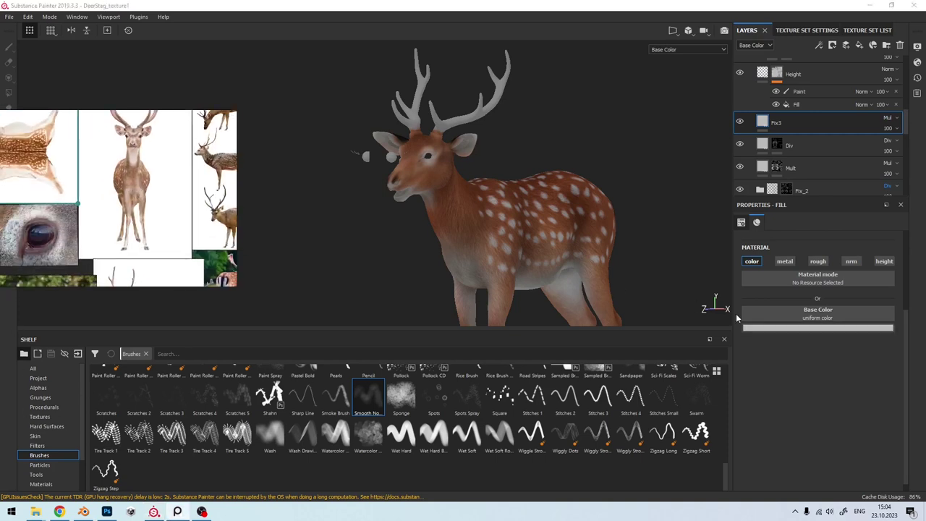
{"action": "left_click", "coordinate": [799, 328]}
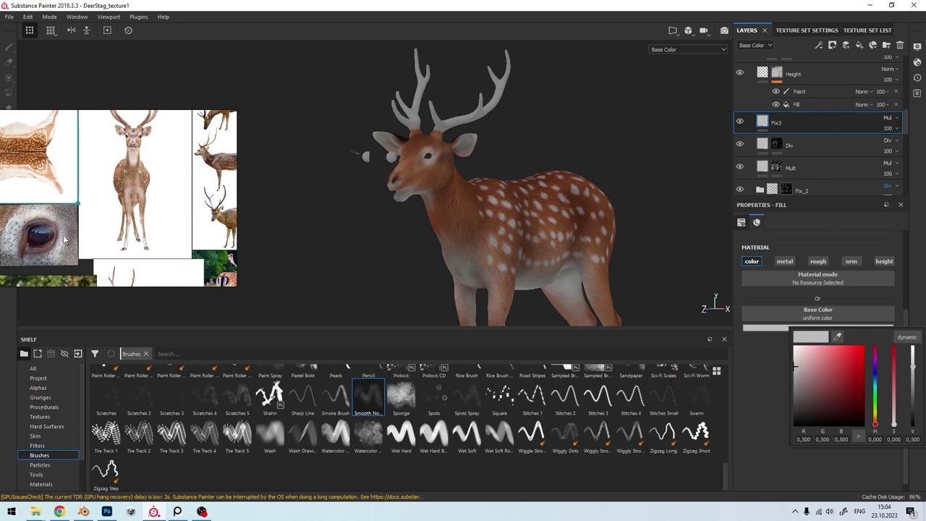
{"action": "scroll", "coordinate": [64, 239], "scroll_direction": "up", "scroll_amount": 2}
{"action": "middle_click_drag", "start_coordinate": [116, 231], "coordinate": [77, 178]}
{"action": "scroll", "coordinate": [178, 223], "scroll_direction": "up", "scroll_amount": 4}
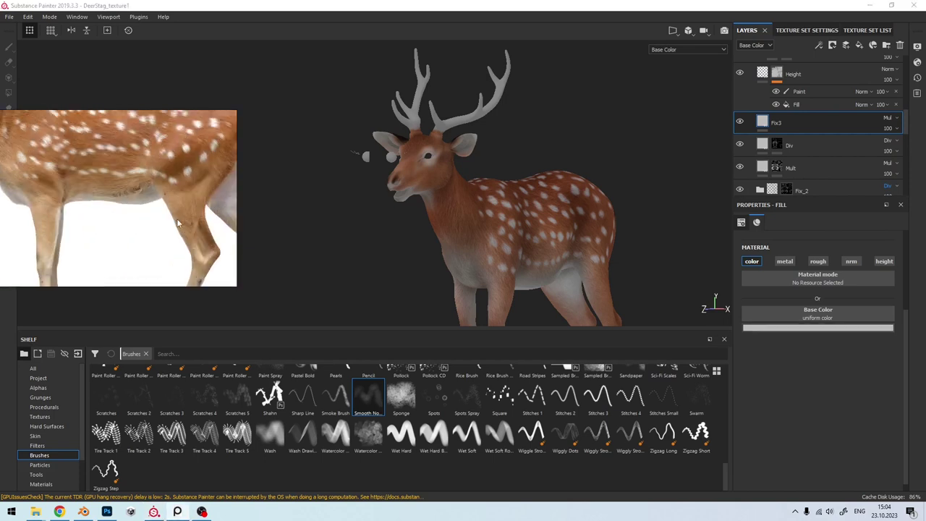
{"action": "scroll", "coordinate": [177, 223], "scroll_direction": "down", "scroll_amount": 2}
{"action": "scroll", "coordinate": [183, 208], "scroll_direction": "down", "scroll_amount": 2}
{"action": "scroll", "coordinate": [158, 224], "scroll_direction": "down", "scroll_amount": 2}
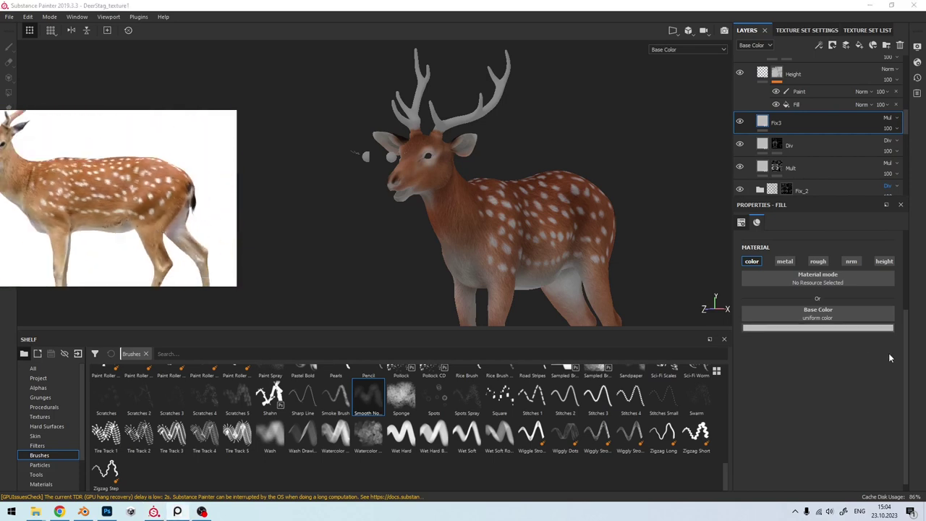
{"action": "left_click", "coordinate": [834, 330]}
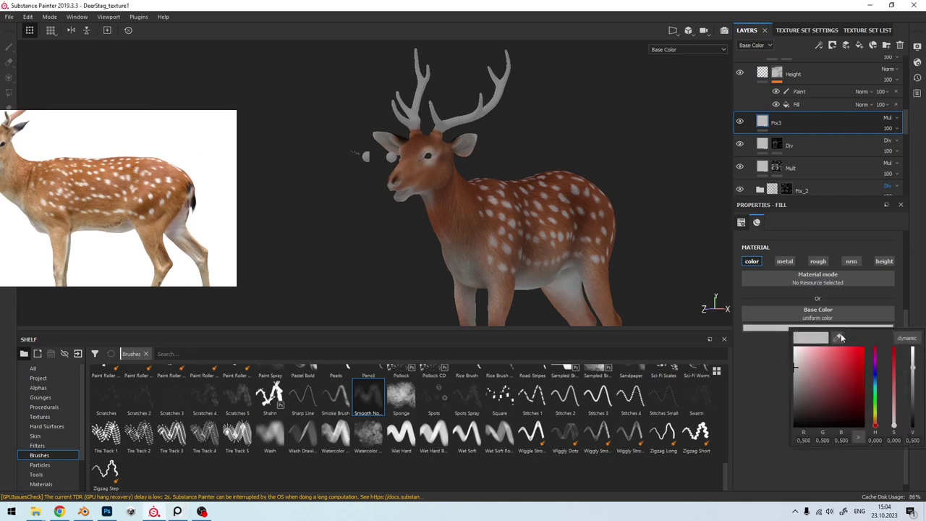
{"action": "left_click", "coordinate": [805, 370]}
{"action": "left_click_drag", "start_coordinate": [805, 370], "coordinate": [801, 364]}
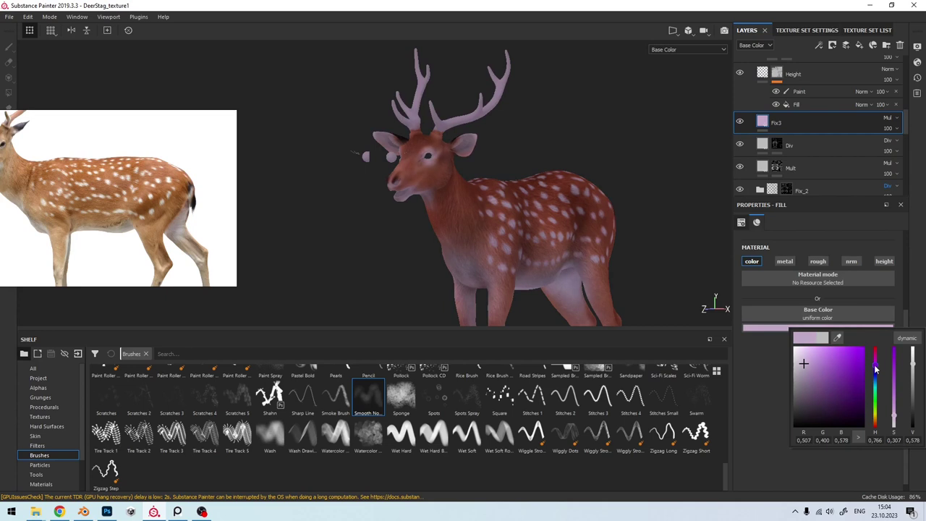
Step: Add a black mask to Fix3
{"action": "right_click", "coordinate": [765, 123]}
{"action": "left_click", "coordinate": [777, 127]}
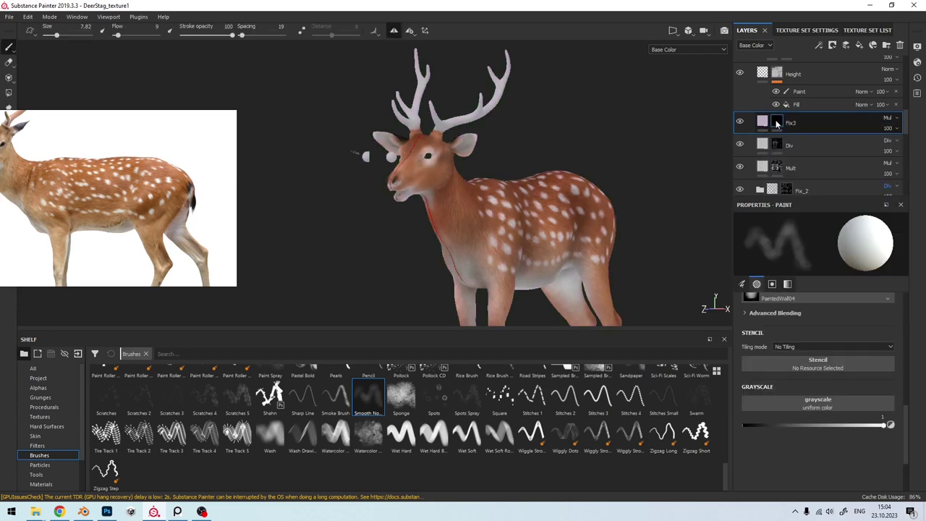
{"action": "right_click", "coordinate": [777, 124]}
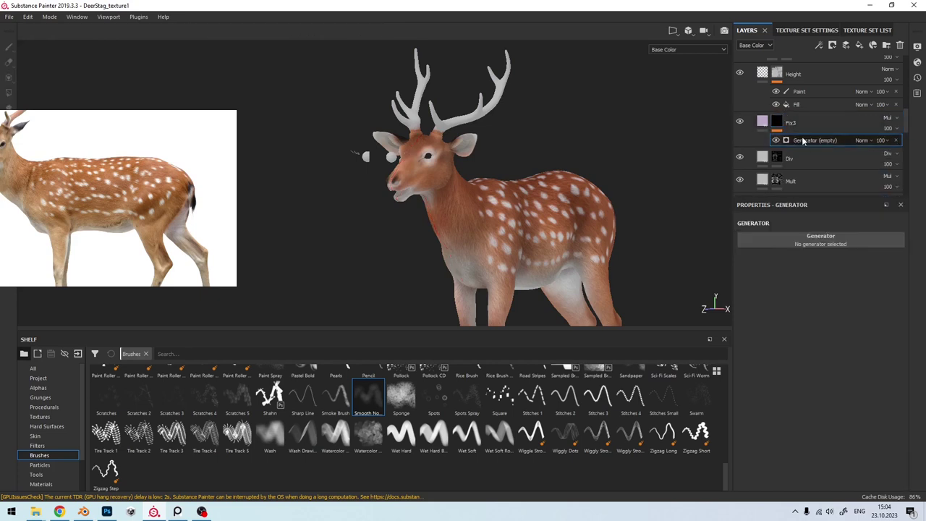
Step: Drive Fix3's mask with an inverted Light generator and compare it on and off
{"action": "left_click", "coordinate": [821, 240]}
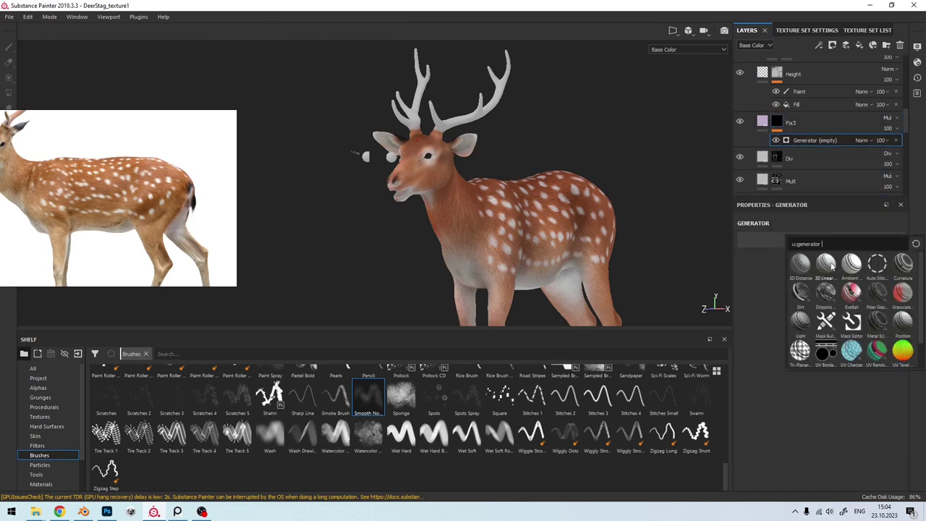
{"action": "left_click", "coordinate": [801, 322]}
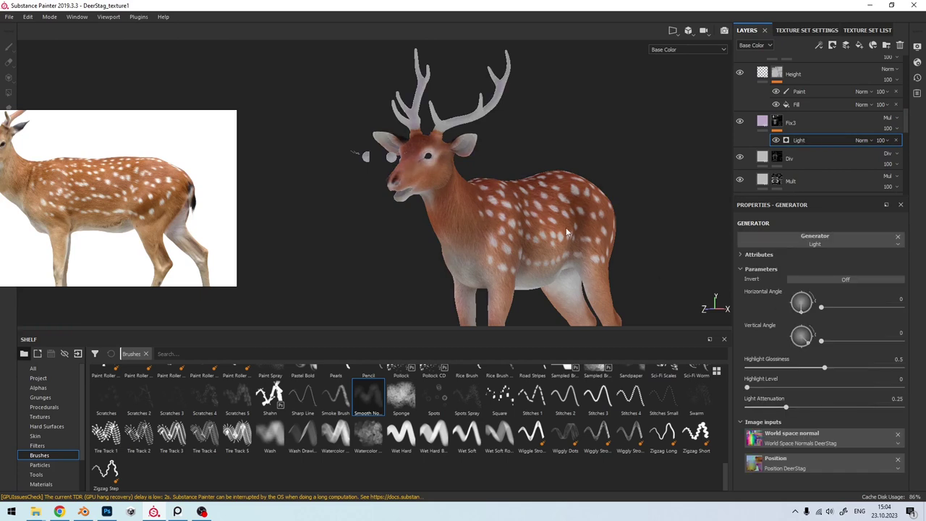
{"action": "mouse_move", "coordinate": [566, 227]}
{"action": "left_mouse_down", "text": "alt"}
{"action": "mouse_move", "coordinate": [483, 241]}
{"action": "mouse_move", "coordinate": [490, 238]}
{"action": "left_mouse_up", "text": "alt"}
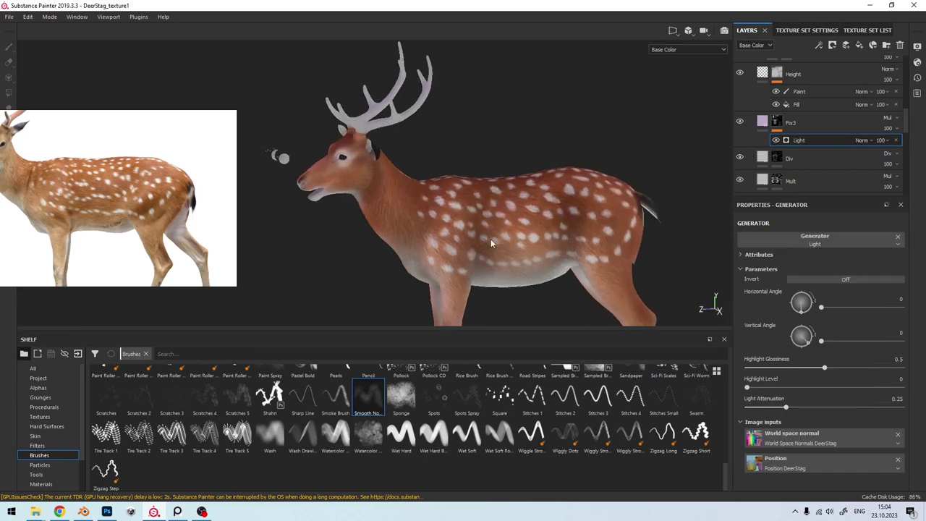
{"action": "left_click", "coordinate": [838, 281]}
{"action": "left_click_drag", "start_coordinate": [435, 239], "coordinate": [630, 238], "text": "alt"}
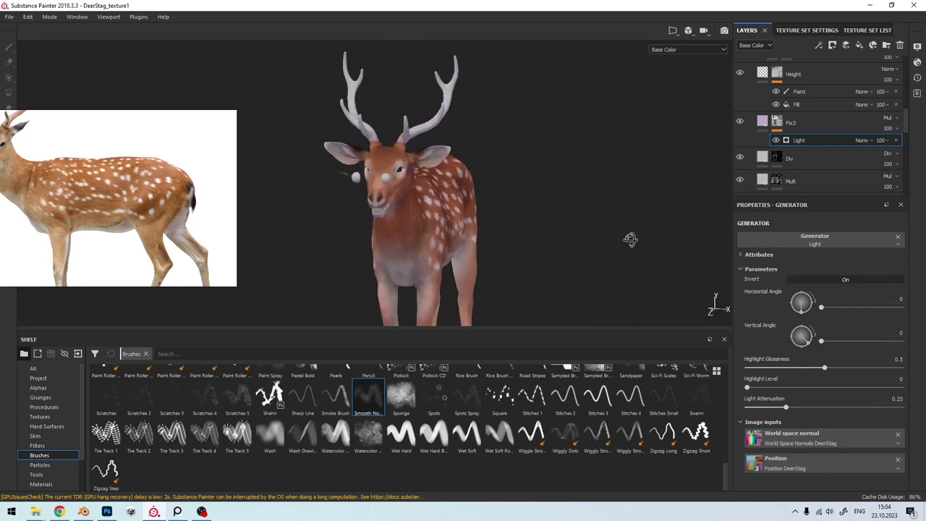
{"action": "scroll", "coordinate": [500, 258], "scroll_direction": "up", "scroll_amount": 3}
{"action": "middle_click_drag", "start_coordinate": [500, 259], "coordinate": [446, 139], "text": "alt"}
{"action": "mouse_move", "coordinate": [446, 139]}
{"action": "left_mouse_down", "text": "alt"}
{"action": "mouse_move", "coordinate": [300, 221]}
{"action": "mouse_move", "coordinate": [511, 202]}
{"action": "mouse_move", "coordinate": [446, 227]}
{"action": "mouse_move", "coordinate": [500, 213]}
{"action": "left_mouse_up", "text": "alt"}
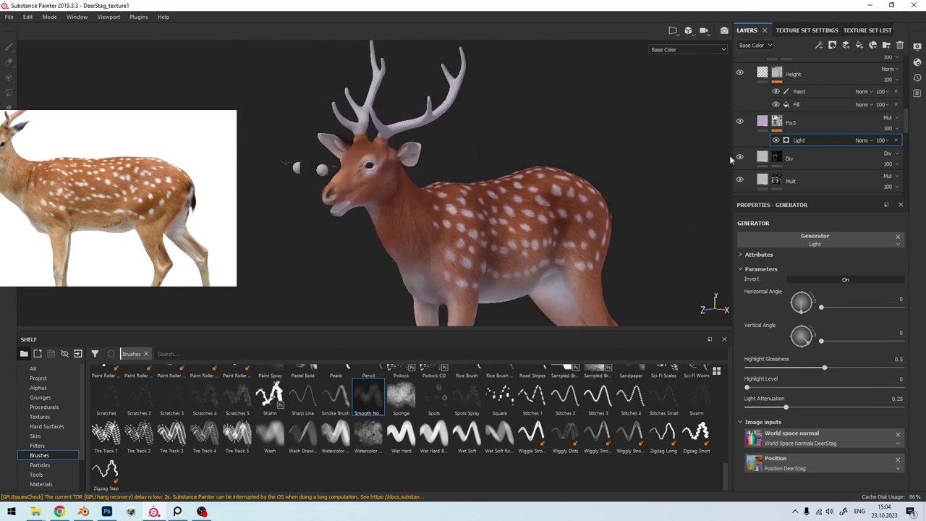
{"action": "left_click", "coordinate": [739, 122]}
{"action": "left_click", "coordinate": [740, 122]}
Step: Lower Fix3's opacity to 36 and review the subtle purple shading
{"action": "left_click", "coordinate": [888, 128]}
{"action": "left_click_drag", "start_coordinate": [895, 145], "coordinate": [753, 135]}
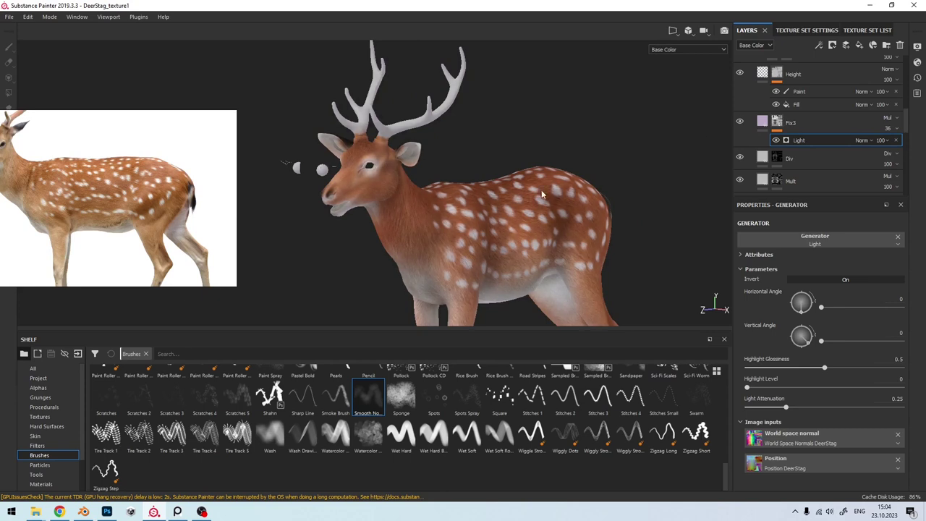
{"action": "left_click_drag", "start_coordinate": [434, 216], "coordinate": [365, 215], "text": "alt"}
{"action": "scroll", "coordinate": [365, 216], "scroll_direction": "down", "scroll_amount": 3}
{"action": "left_click_drag", "start_coordinate": [382, 153], "coordinate": [437, 169], "text": "alt"}
{"action": "scroll", "coordinate": [443, 203], "scroll_direction": "up", "scroll_amount": 2}
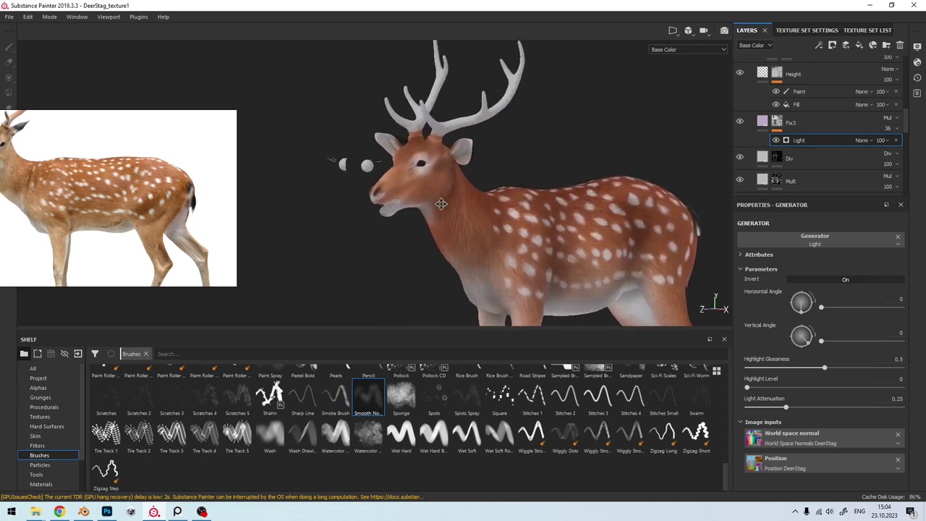
{"action": "scroll", "coordinate": [442, 206], "scroll_direction": "up", "scroll_amount": 3}
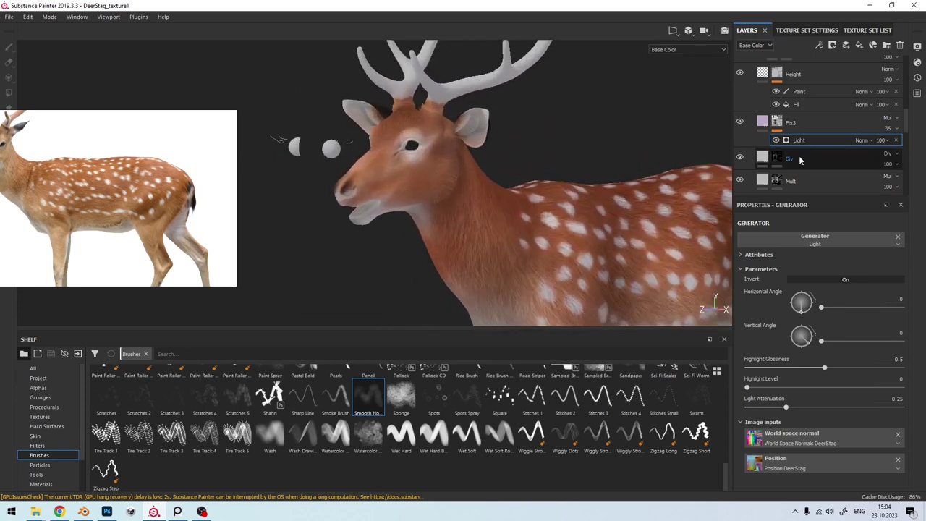
{"action": "left_click", "coordinate": [767, 122]}
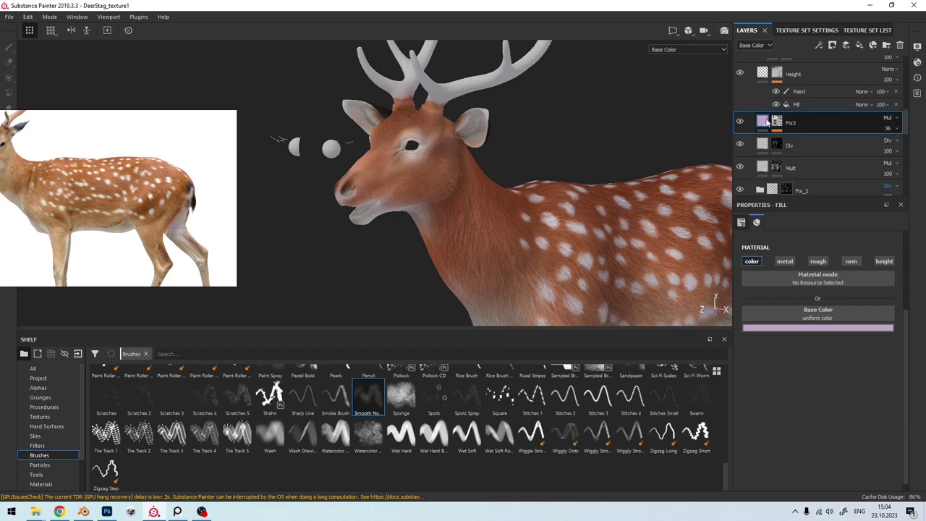
Step: Duplicate Fix3 as Fix4 and set its blend mode to Divide
{"action": "key", "text": "ctrl+d"}
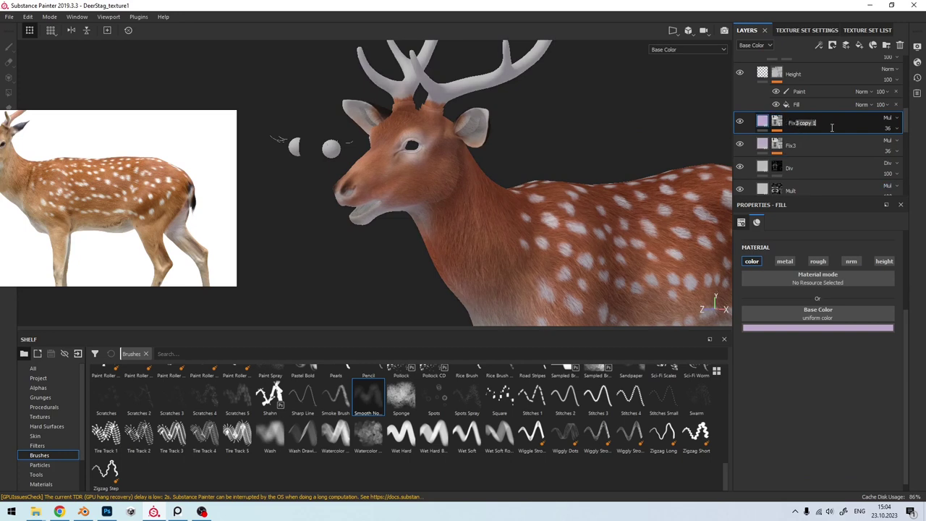
{"action": "type", "text": "Fix4"}
{"action": "key", "text": "Return"}
{"action": "left_click", "coordinate": [892, 117]}
{"action": "left_click", "coordinate": [876, 171]}
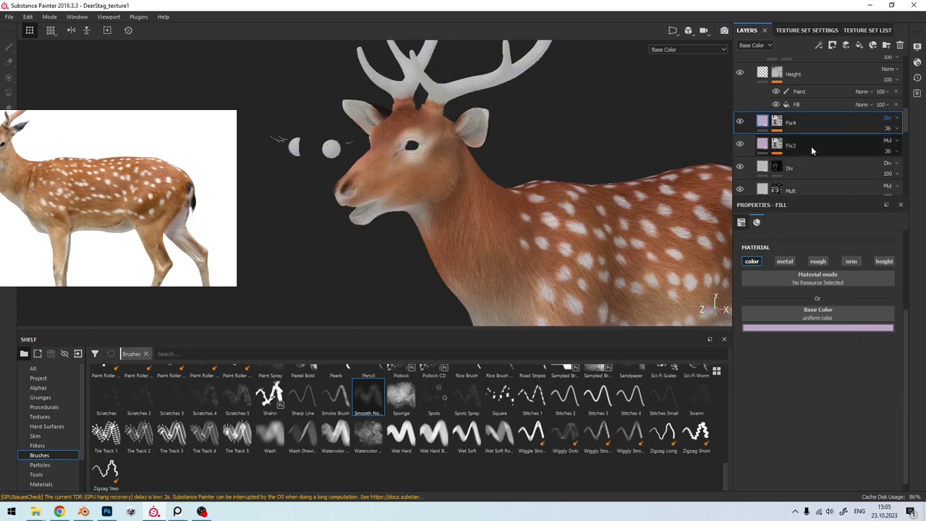
Step: Set Fix4's Light generator vertical angle to 270 and its opacity to 18
{"action": "left_click", "coordinate": [776, 123]}
{"action": "right_click", "coordinate": [776, 123]}
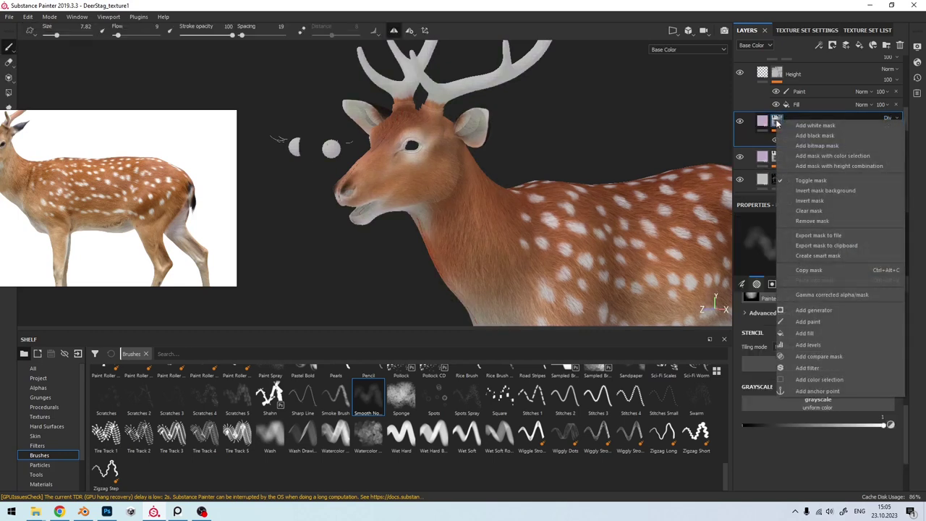
{"action": "key", "text": "Escape"}
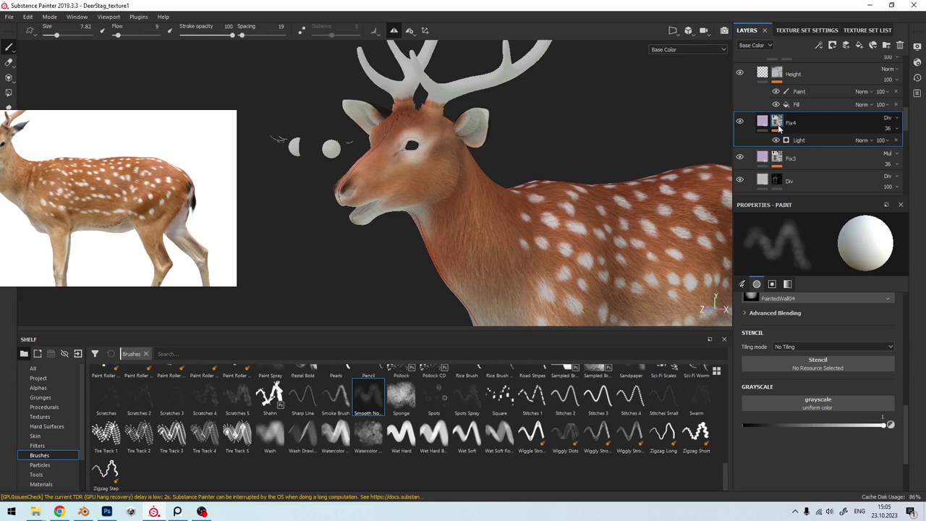
{"action": "left_click", "coordinate": [741, 121]}
{"action": "left_click", "coordinate": [741, 121]}
{"action": "mouse_move", "coordinate": [510, 184]}
{"action": "left_mouse_down", "text": "alt"}
{"action": "mouse_move", "coordinate": [501, 199]}
{"action": "mouse_move", "coordinate": [499, 177]}
{"action": "left_mouse_up", "text": "alt"}
{"action": "left_click", "coordinate": [799, 139]}
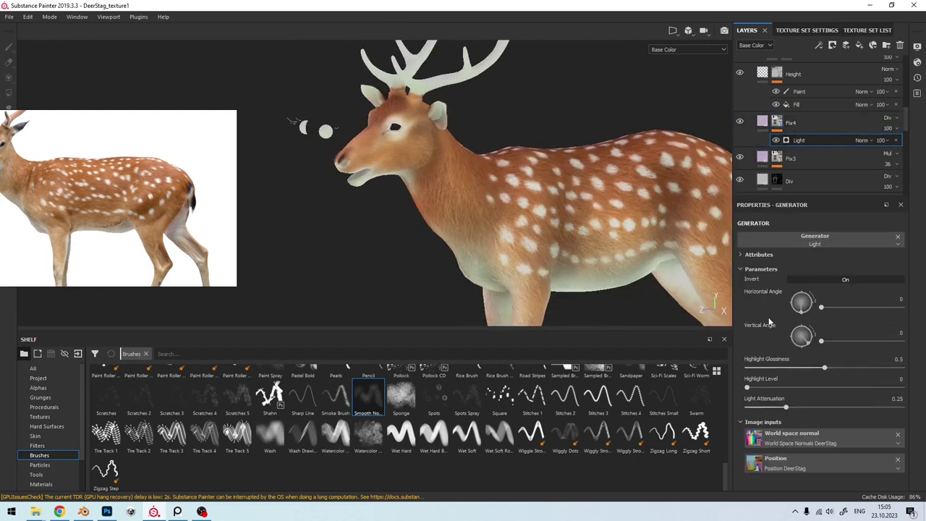
{"action": "left_click_drag", "start_coordinate": [808, 346], "coordinate": [799, 350]}
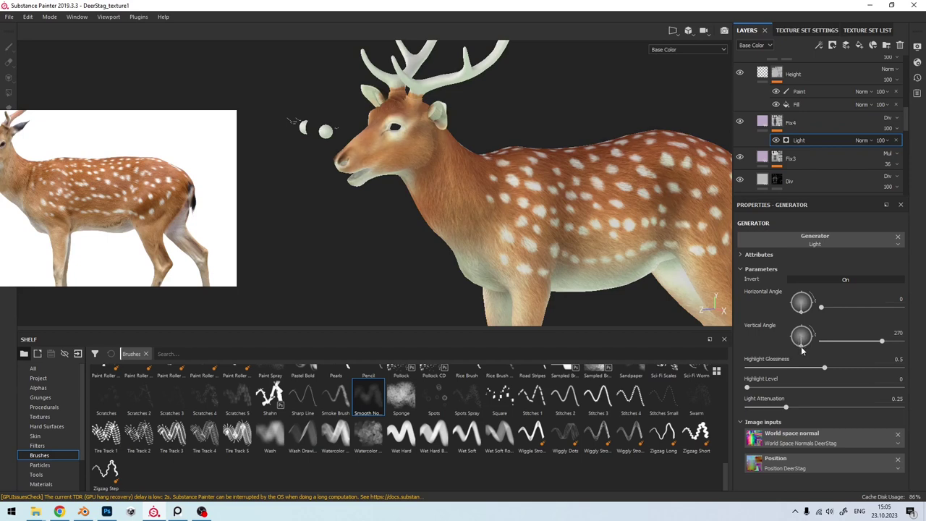
{"action": "left_click", "coordinate": [897, 140]}
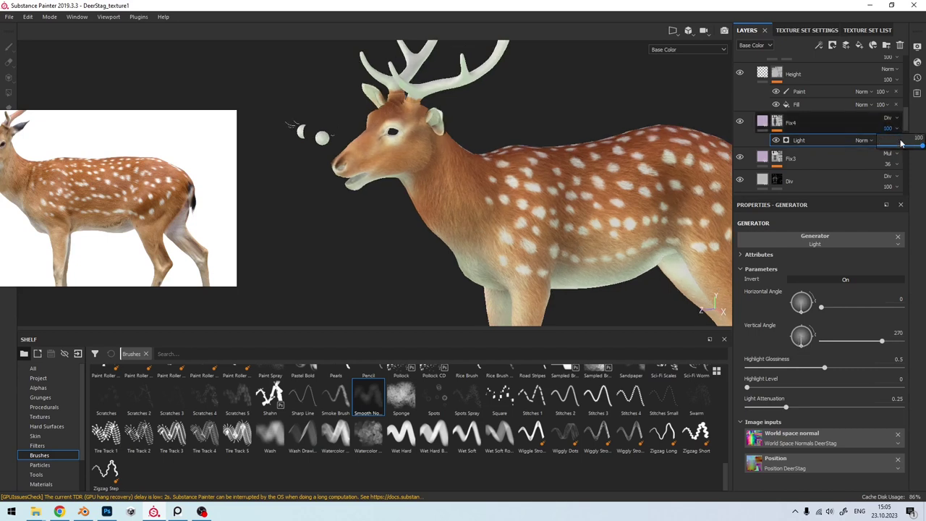
{"action": "left_click", "coordinate": [889, 149]}
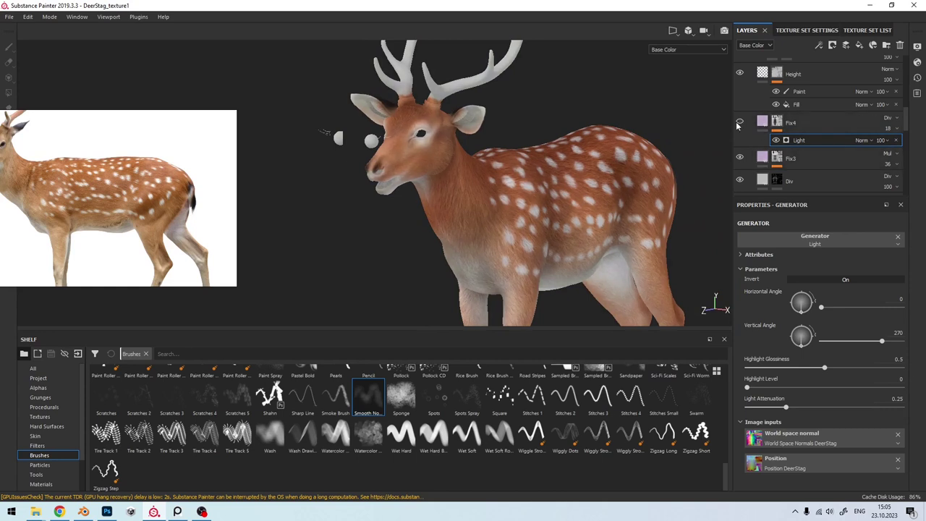
Step: Turn off the inversion on Fix4's Light mask and check the shading
{"action": "left_click", "coordinate": [739, 123]}
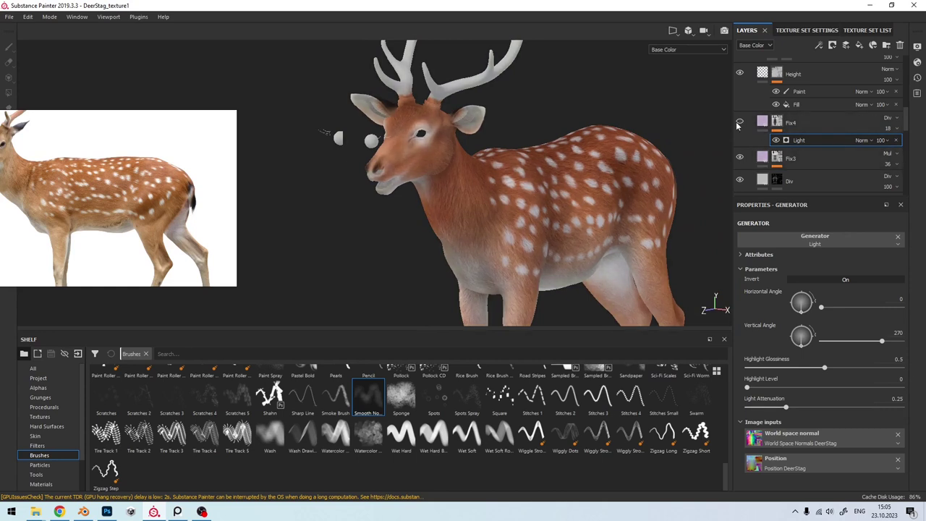
{"action": "left_click_drag", "start_coordinate": [413, 190], "coordinate": [559, 182], "text": "alt"}
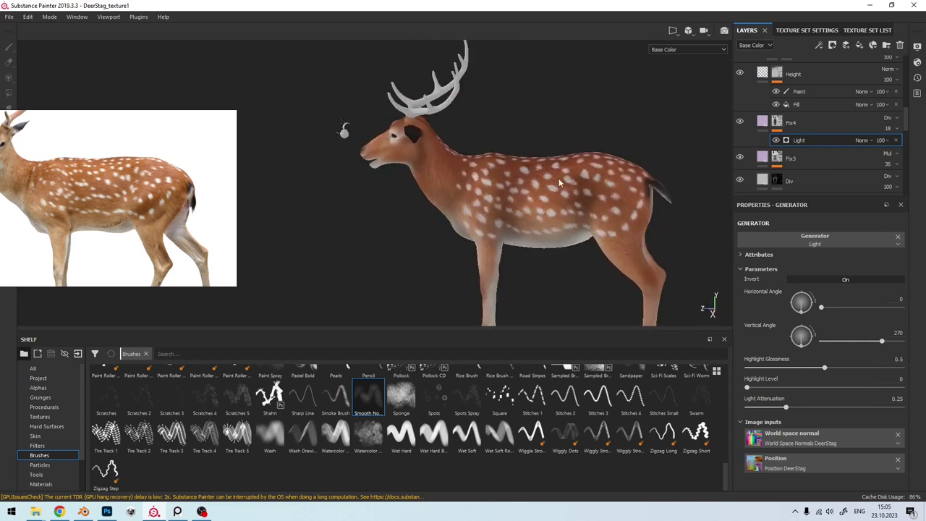
{"action": "left_click", "coordinate": [760, 122]}
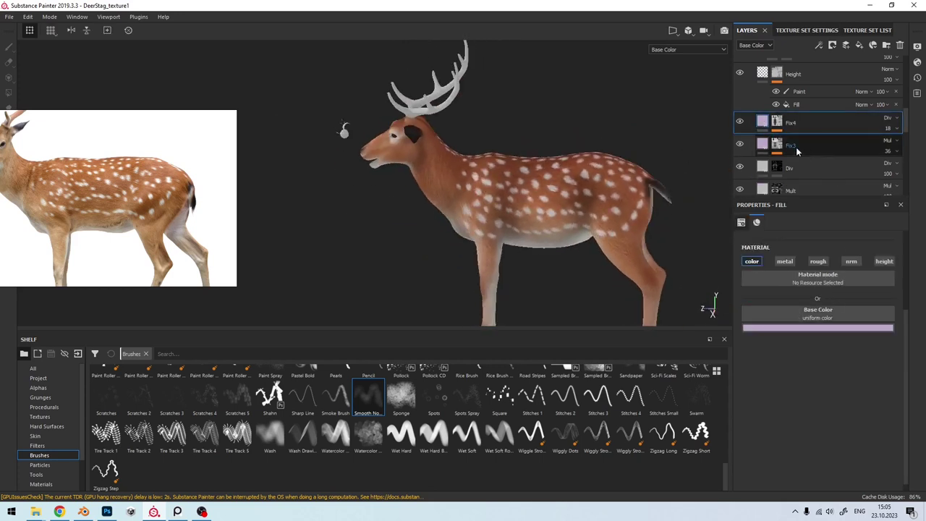
{"action": "left_click", "coordinate": [778, 123]}
{"action": "left_click", "coordinate": [816, 140]}
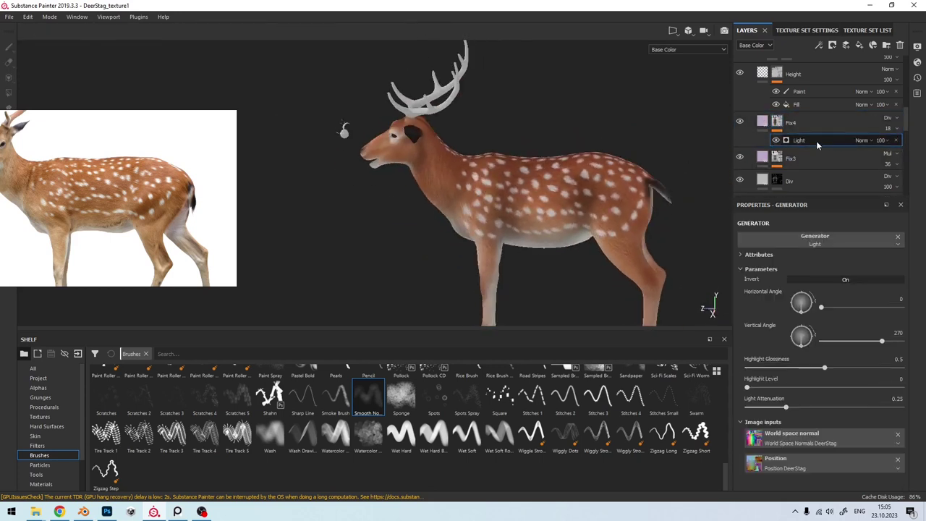
{"action": "left_click", "coordinate": [834, 279]}
{"action": "mouse_move", "coordinate": [492, 217]}
{"action": "left_mouse_down", "text": "alt"}
{"action": "mouse_move", "coordinate": [549, 234]}
{"action": "mouse_move", "coordinate": [705, 119]}
{"action": "left_mouse_up", "text": "alt"}
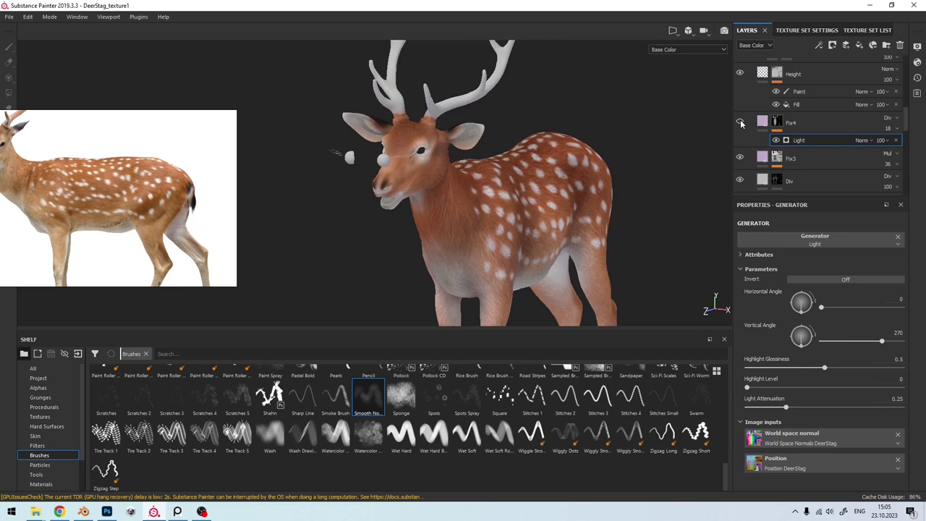
{"action": "mouse_move", "coordinate": [741, 123]}
{"action": "left_mouse_down", "text": "alt"}
{"action": "mouse_move", "coordinate": [593, 182]}
{"action": "mouse_move", "coordinate": [438, 188]}
{"action": "mouse_move", "coordinate": [436, 202]}
{"action": "mouse_move", "coordinate": [486, 209]}
{"action": "left_mouse_up", "text": "alt"}
Step: Show the full material view and add a new fill layer above Fix4
{"action": "key", "text": "m"}
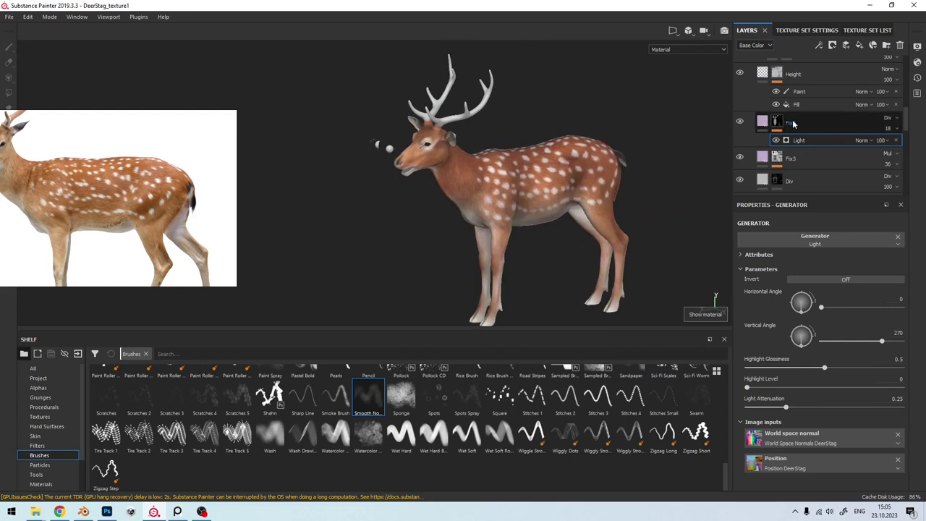
{"action": "left_click", "coordinate": [761, 124]}
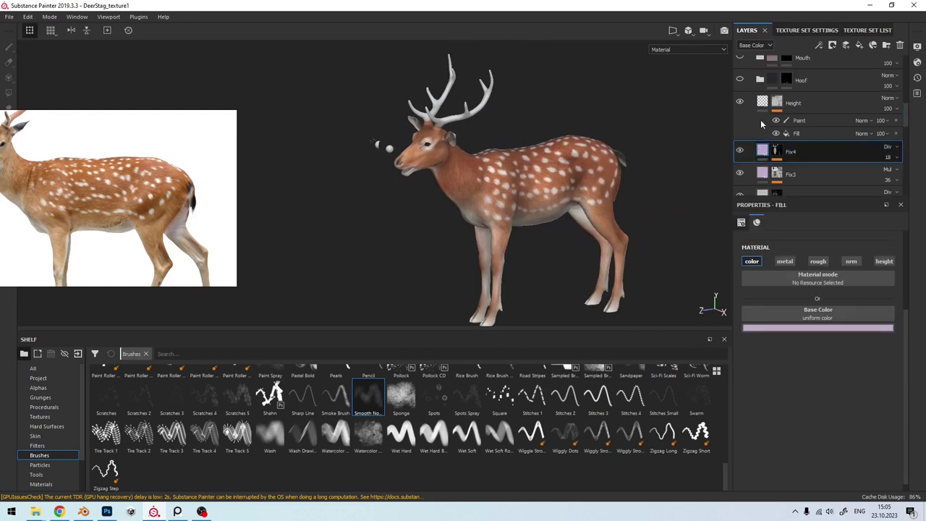
{"action": "scroll", "coordinate": [761, 120], "scroll_direction": "up", "scroll_amount": 2}
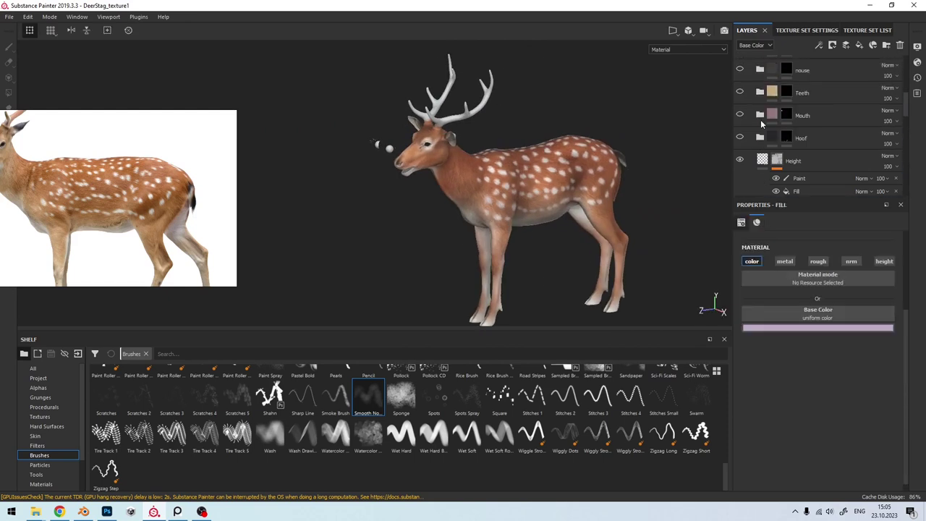
{"action": "left_click", "coordinate": [858, 47]}
Step: Disable metallic, roughness, normal and height on the new fill layer
{"action": "left_click", "coordinate": [785, 261]}
{"action": "left_click", "coordinate": [818, 261]}
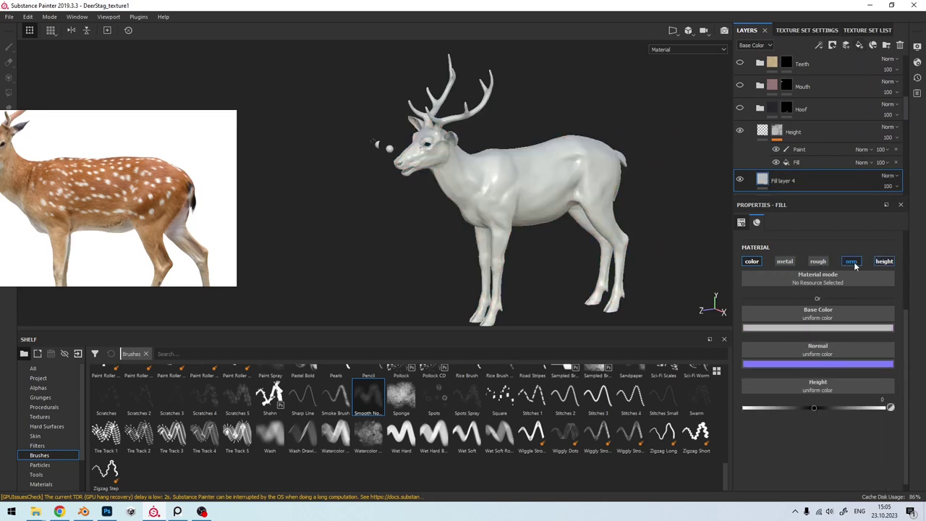
{"action": "left_click", "coordinate": [851, 261]}
{"action": "left_click", "coordinate": [884, 261]}
{"action": "scroll", "coordinate": [791, 186], "scroll_direction": "down", "scroll_amount": 1}
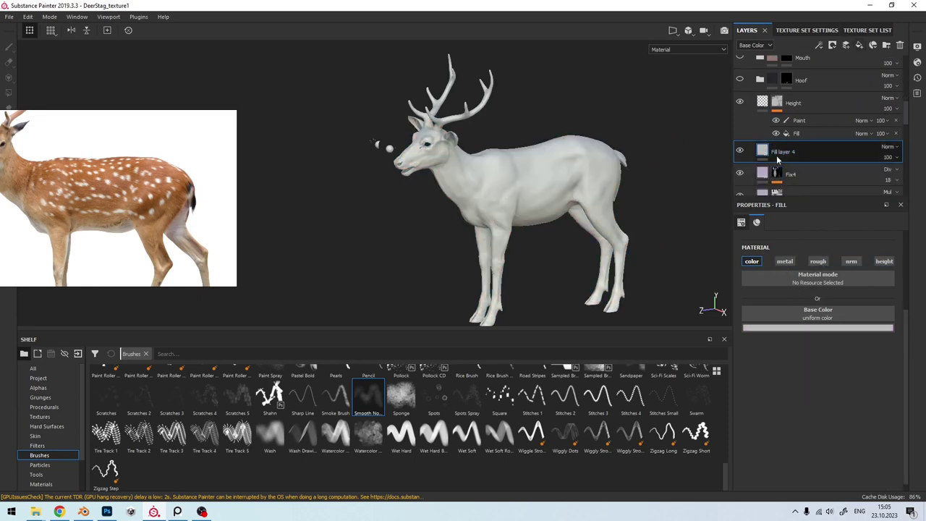
Step: Name the layer Fix_All with Divide blending at 41 opacity
{"action": "double_click", "coordinate": [779, 152]}
{"action": "type", "text": "Fix_All"}
{"action": "key", "text": "Return"}
{"action": "left_click", "coordinate": [880, 148]}
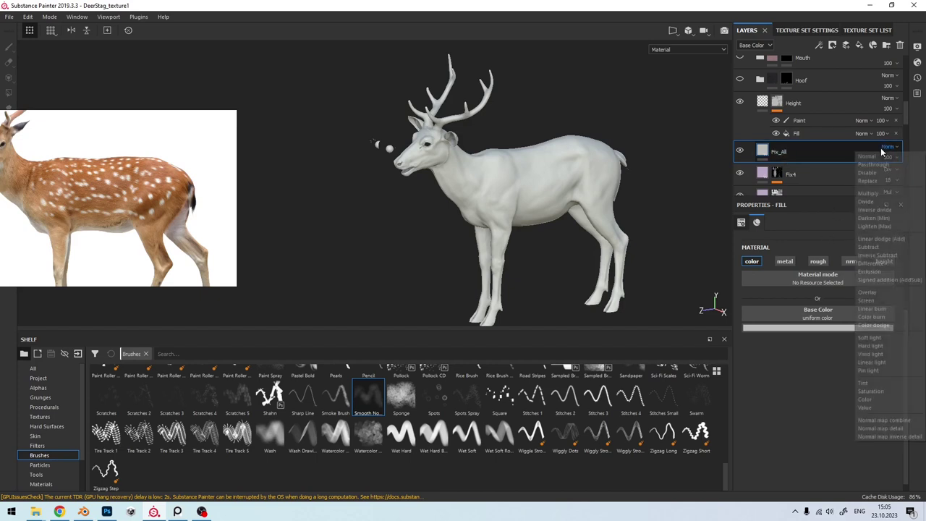
{"action": "left_click", "coordinate": [877, 203]}
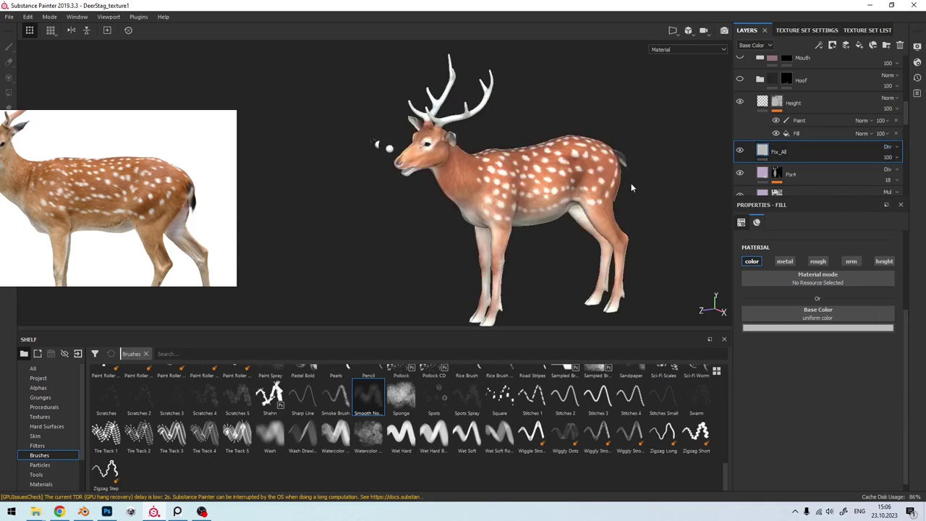
{"action": "left_click", "coordinate": [897, 157]}
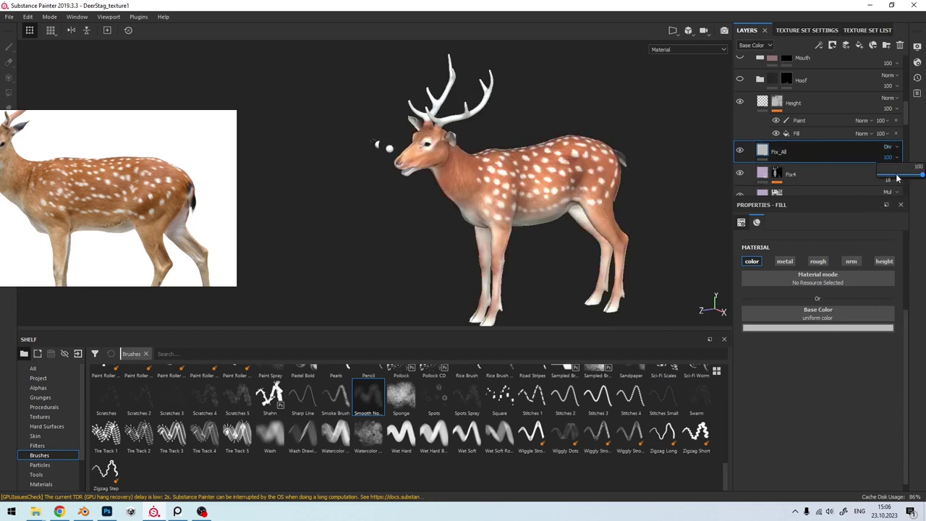
{"action": "left_click_drag", "start_coordinate": [897, 178], "coordinate": [851, 179]}
{"action": "mouse_move", "coordinate": [629, 210]}
{"action": "left_mouse_down", "text": "alt"}
{"action": "mouse_move", "coordinate": [571, 196]}
{"action": "mouse_move", "coordinate": [591, 187]}
{"action": "left_mouse_up", "text": "alt"}
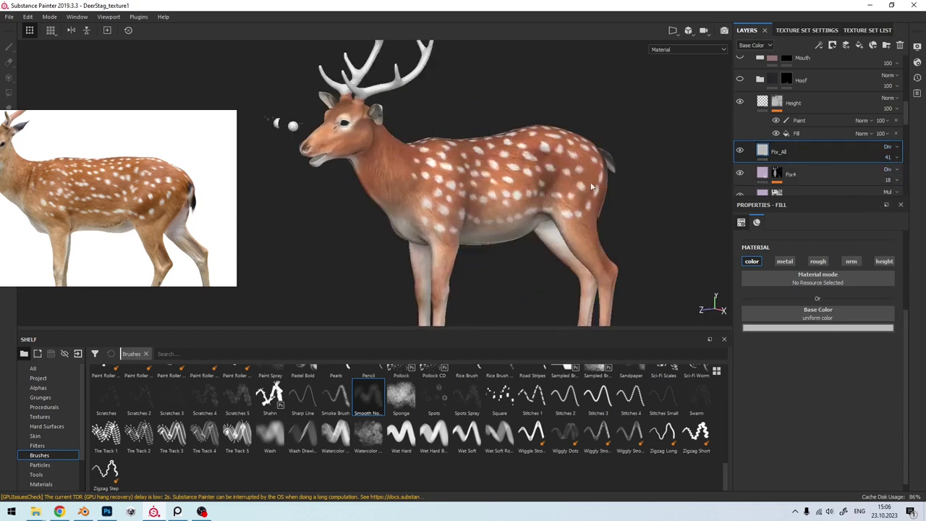
Step: Compare the deer with Fix_All on and off, then close the reference photo
{"action": "left_click", "coordinate": [740, 151]}
{"action": "left_click", "coordinate": [740, 151]}
{"action": "left_click", "coordinate": [739, 151]}
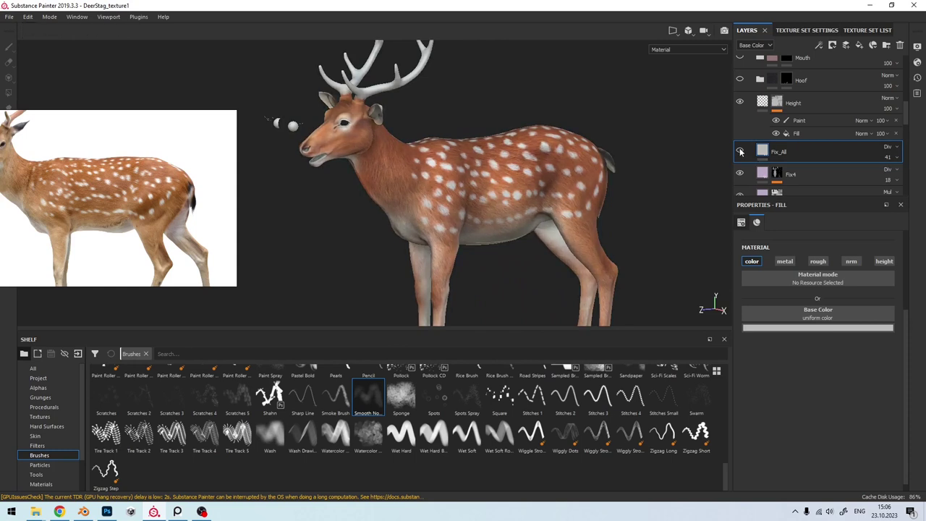
{"action": "left_click", "coordinate": [739, 151]}
{"action": "mouse_move", "coordinate": [435, 213]}
{"action": "left_mouse_down", "text": "alt"}
{"action": "mouse_move", "coordinate": [368, 215]}
{"action": "mouse_move", "coordinate": [459, 135]}
{"action": "left_mouse_up", "text": "alt"}
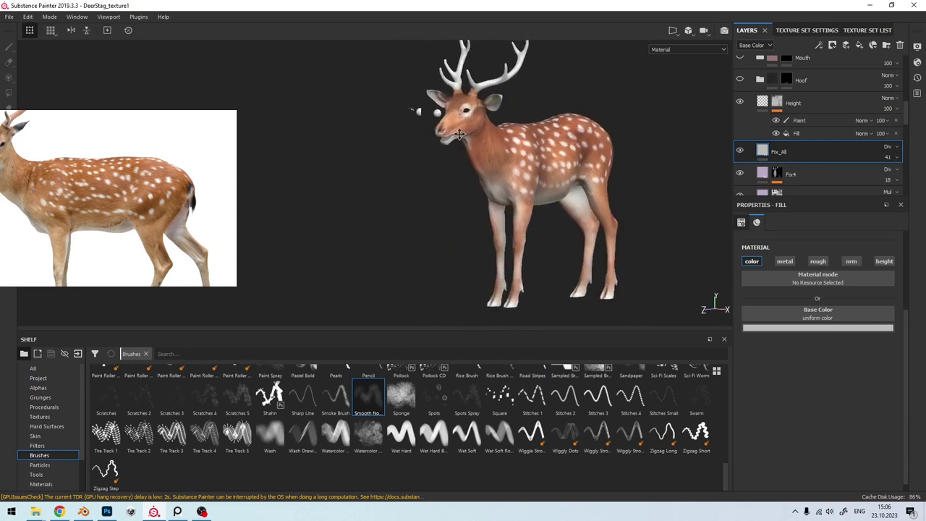
{"action": "scroll", "coordinate": [458, 135], "scroll_direction": "up", "scroll_amount": 2}
{"action": "scroll", "coordinate": [818, 130], "scroll_direction": "up", "scroll_amount": 1}
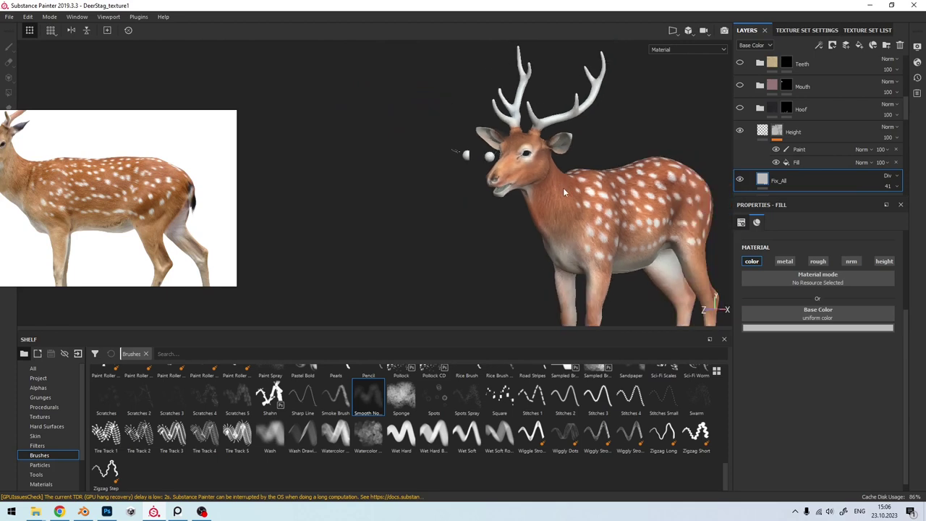
{"action": "left_click", "coordinate": [177, 512]}
{"action": "scroll", "coordinate": [478, 210], "scroll_direction": "down", "scroll_amount": 3}
{"action": "scroll", "coordinate": [470, 202], "scroll_direction": "down", "scroll_amount": 2}
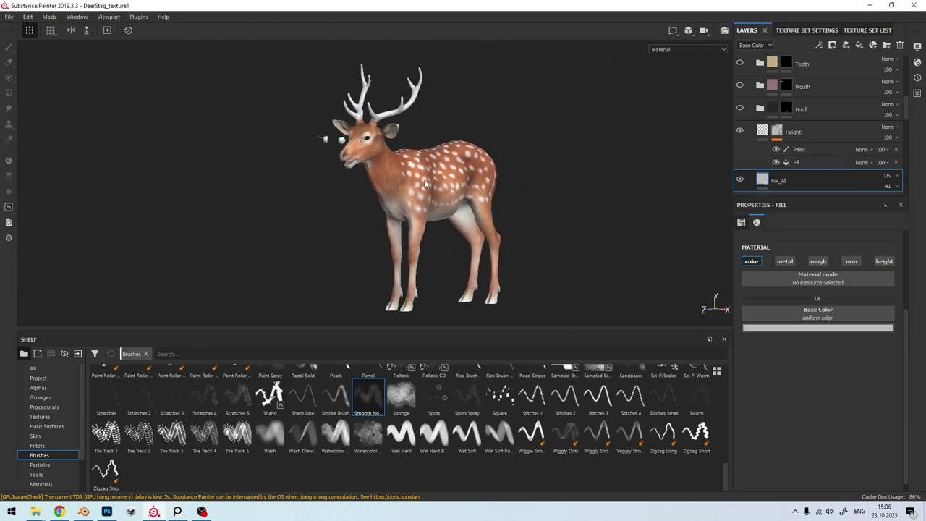
Step: Inspect the spotted coat full-screen with panels hidden, then restore the panels
{"action": "key", "text": "Tab"}
{"action": "scroll", "coordinate": [460, 196], "scroll_direction": "up", "scroll_amount": 1}
{"action": "scroll", "coordinate": [405, 202], "scroll_direction": "up", "scroll_amount": 2}
{"action": "scroll", "coordinate": [355, 215], "scroll_direction": "up", "scroll_amount": 2}
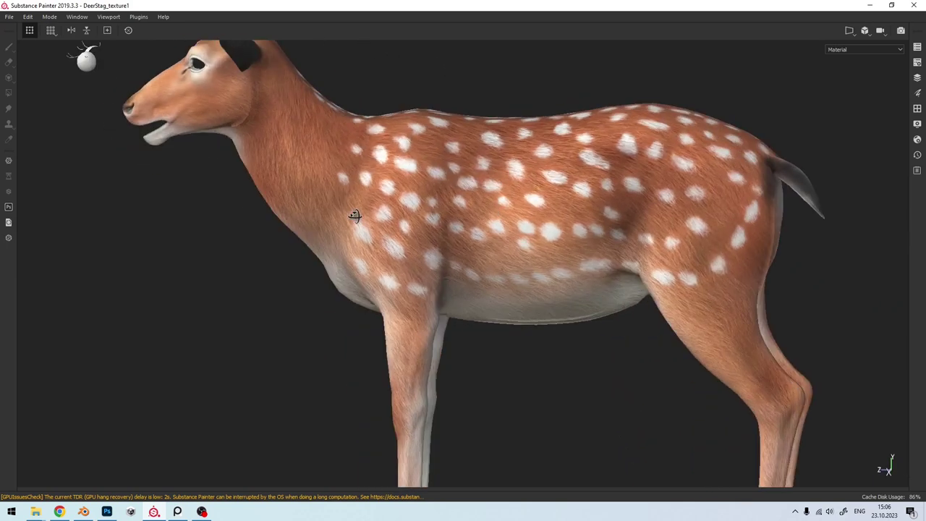
{"action": "scroll", "coordinate": [266, 248], "scroll_direction": "up", "scroll_amount": 1}
{"action": "mouse_move", "coordinate": [266, 249]}
{"action": "left_mouse_down", "text": "alt"}
{"action": "mouse_move", "coordinate": [582, 243]}
{"action": "mouse_move", "coordinate": [347, 233]}
{"action": "left_mouse_up", "text": "alt"}
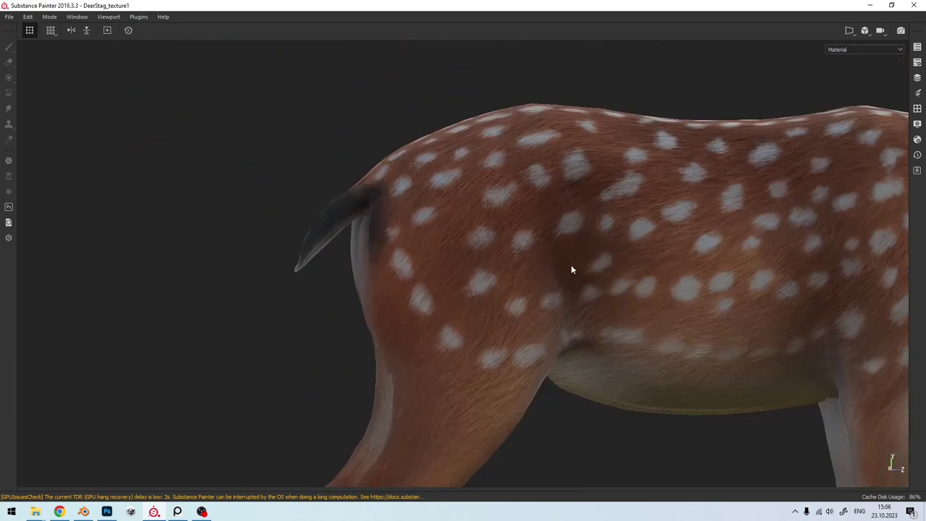
{"action": "mouse_move", "coordinate": [572, 268]}
{"action": "left_mouse_down", "text": "alt"}
{"action": "mouse_move", "coordinate": [386, 215]}
{"action": "mouse_move", "coordinate": [415, 200]}
{"action": "mouse_move", "coordinate": [442, 246]}
{"action": "mouse_move", "coordinate": [291, 230]}
{"action": "mouse_move", "coordinate": [576, 223]}
{"action": "mouse_move", "coordinate": [364, 238]}
{"action": "mouse_move", "coordinate": [593, 238]}
{"action": "mouse_move", "coordinate": [476, 241]}
{"action": "left_mouse_up", "text": "alt"}
{"action": "scroll", "coordinate": [475, 237], "scroll_direction": "down", "scroll_amount": 3}
{"action": "scroll", "coordinate": [473, 228], "scroll_direction": "down", "scroll_amount": 1}
{"action": "scroll", "coordinate": [473, 225], "scroll_direction": "down", "scroll_amount": 2}
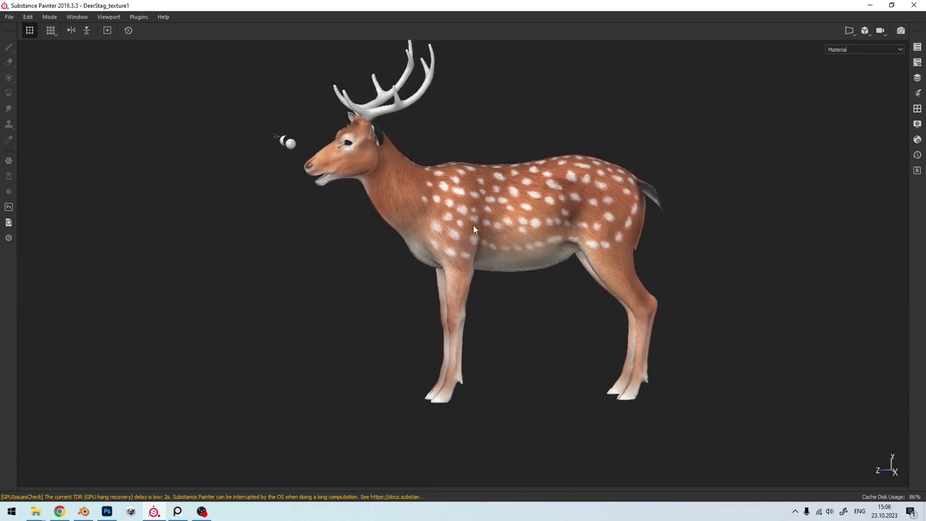
{"action": "scroll", "coordinate": [476, 215], "scroll_direction": "up", "scroll_amount": 1}
{"action": "key", "text": "Tab"}
{"action": "left_click_drag", "start_coordinate": [476, 215], "coordinate": [507, 210], "text": "alt"}
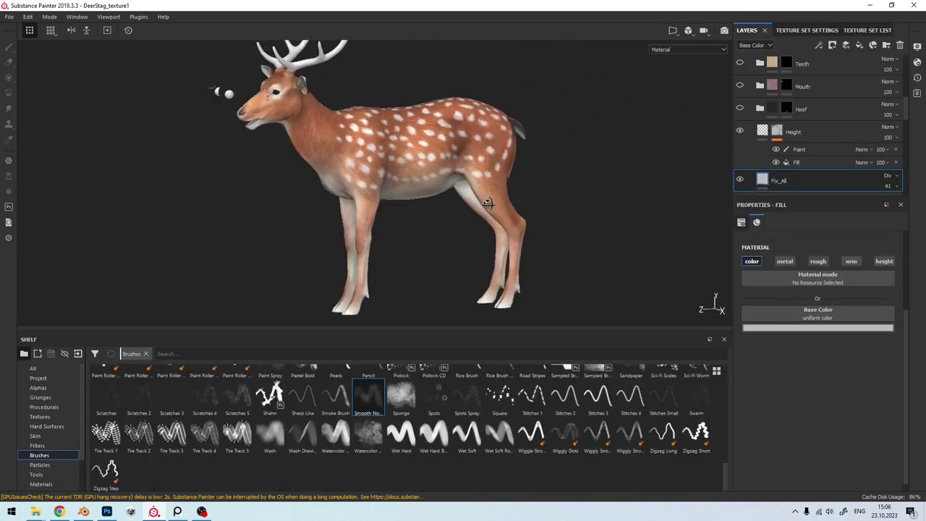
Step: Switch on the Hoof layer and inspect the darkened hooves up close
{"action": "left_click", "coordinate": [740, 108]}
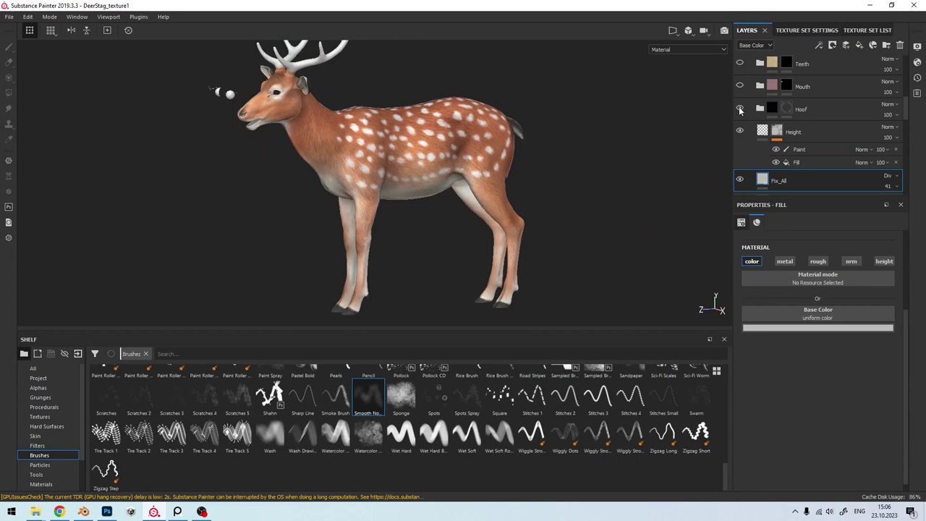
{"action": "scroll", "coordinate": [512, 182], "scroll_direction": "up", "scroll_amount": 3}
{"action": "scroll", "coordinate": [492, 215], "scroll_direction": "up", "scroll_amount": 2}
{"action": "scroll", "coordinate": [507, 206], "scroll_direction": "up", "scroll_amount": 2}
{"action": "scroll", "coordinate": [507, 206], "scroll_direction": "up", "scroll_amount": 2}
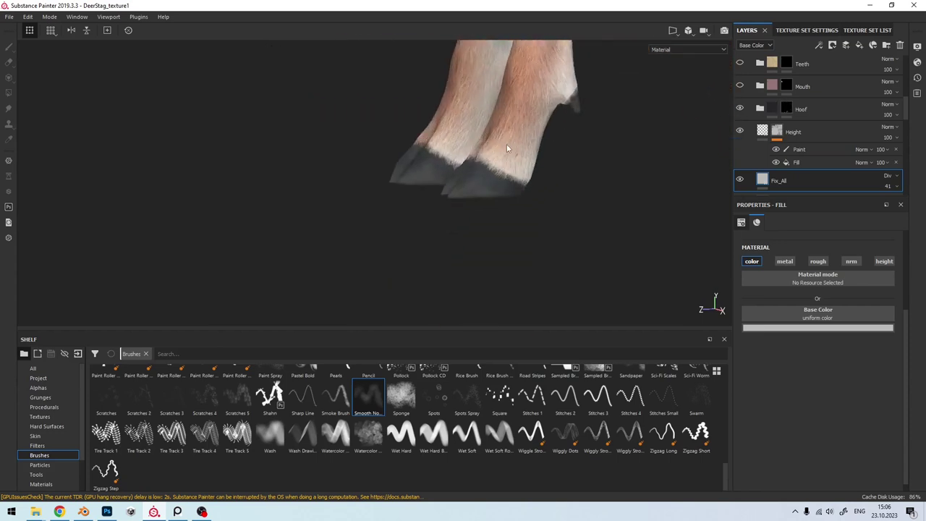
{"action": "scroll", "coordinate": [475, 190], "scroll_direction": "up", "scroll_amount": 1}
{"action": "mouse_move", "coordinate": [476, 190]}
{"action": "left_mouse_down", "text": "alt"}
{"action": "mouse_move", "coordinate": [560, 161]}
{"action": "mouse_move", "coordinate": [357, 235]}
{"action": "mouse_move", "coordinate": [593, 213]}
{"action": "mouse_move", "coordinate": [646, 221]}
{"action": "left_mouse_up", "text": "alt"}
{"action": "left_click_drag", "start_coordinate": [542, 208], "coordinate": [500, 223], "text": "alt"}
{"action": "scroll", "coordinate": [499, 224], "scroll_direction": "up", "scroll_amount": 3}
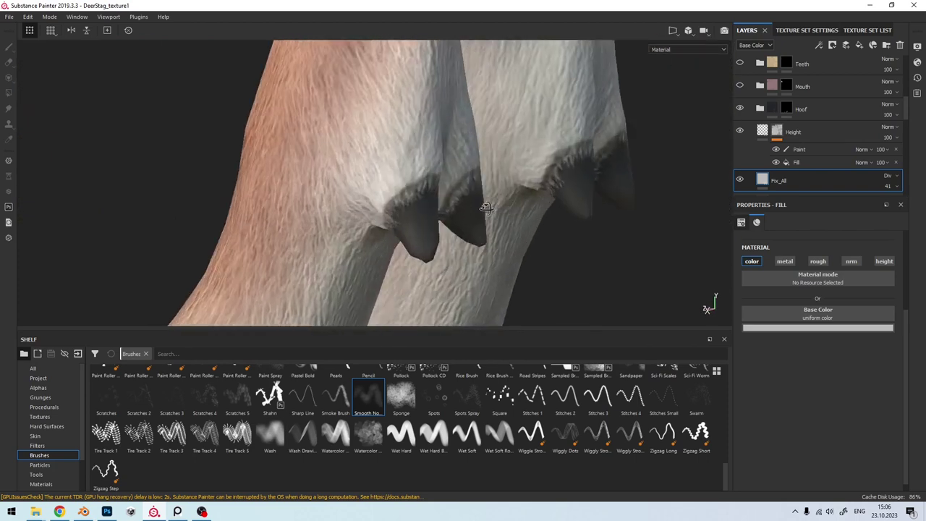
{"action": "scroll", "coordinate": [398, 201], "scroll_direction": "up", "scroll_amount": 2}
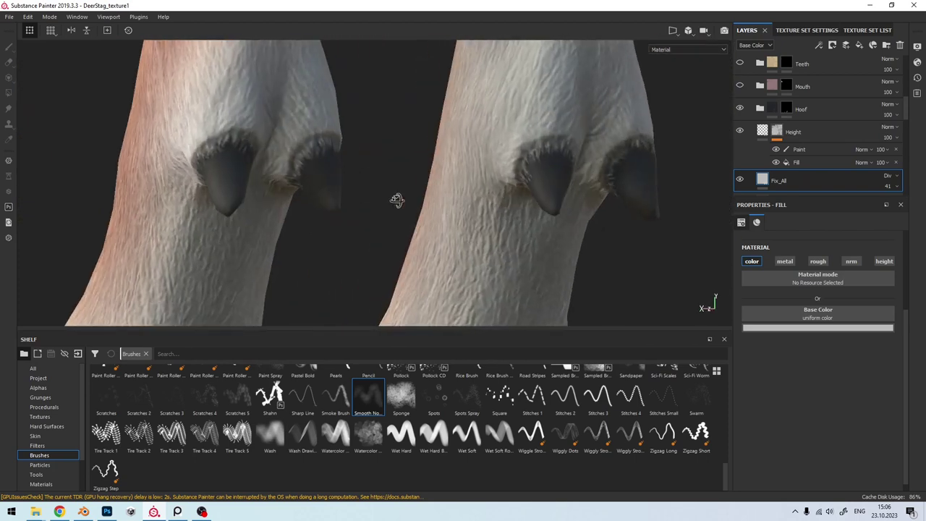
Step: Select the Height layer's paint with a smaller black brush, framing the dewclaws
{"action": "left_click", "coordinate": [740, 131]}
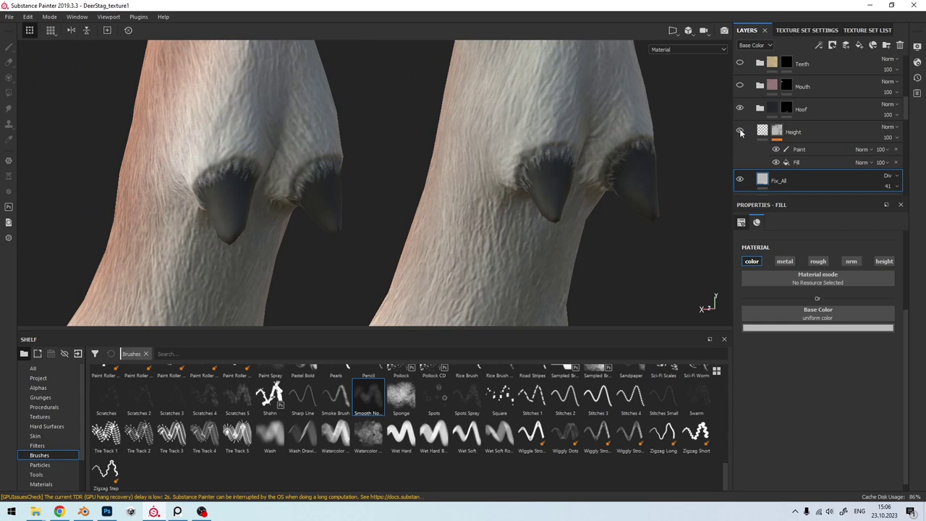
{"action": "left_click", "coordinate": [799, 149]}
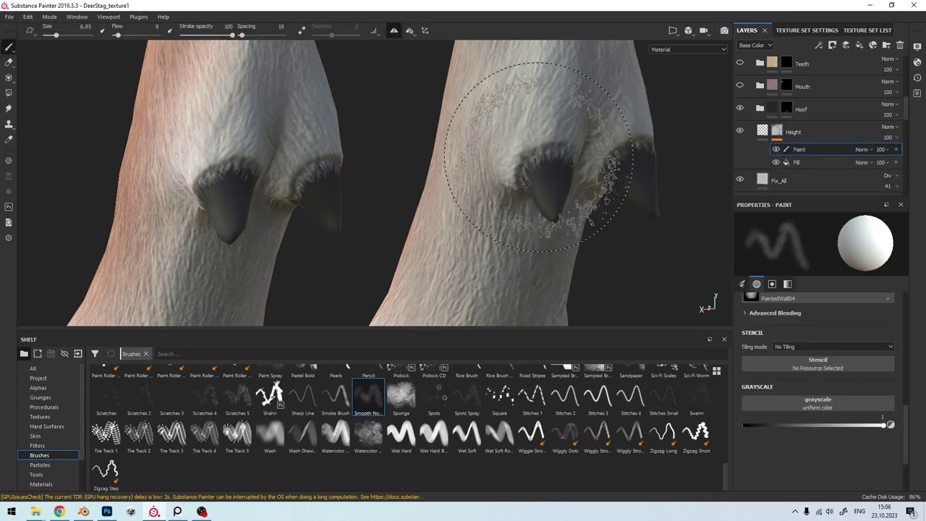
{"action": "key", "text": "bracketleft"}
{"action": "key", "text": "bracketleft"}
{"action": "key", "text": "bracketleft"}
{"action": "key", "text": "x"}
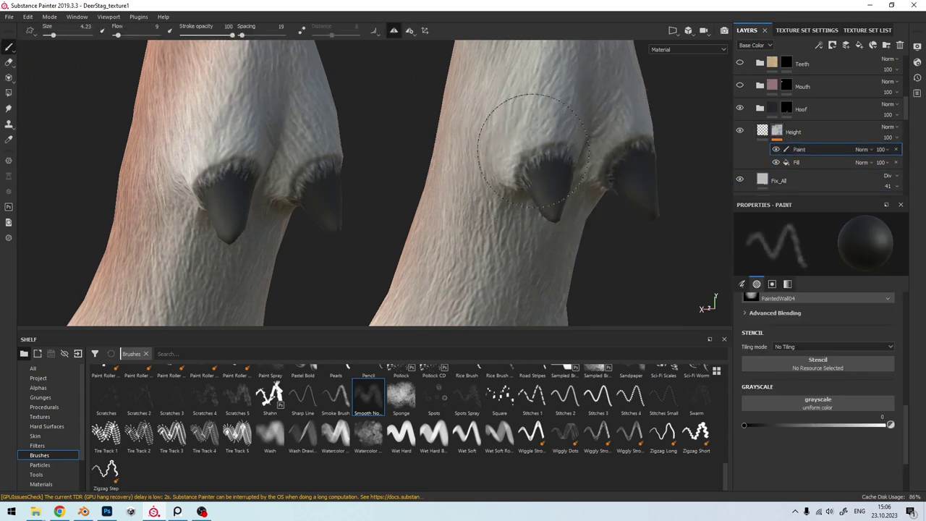
{"action": "mouse_move", "coordinate": [507, 155]}
{"action": "left_mouse_down", "text": "alt"}
{"action": "mouse_move", "coordinate": [522, 189]}
{"action": "mouse_move", "coordinate": [451, 186]}
{"action": "left_mouse_up", "text": "alt"}
{"action": "left_click_drag", "start_coordinate": [614, 123], "coordinate": [534, 175], "text": "alt"}
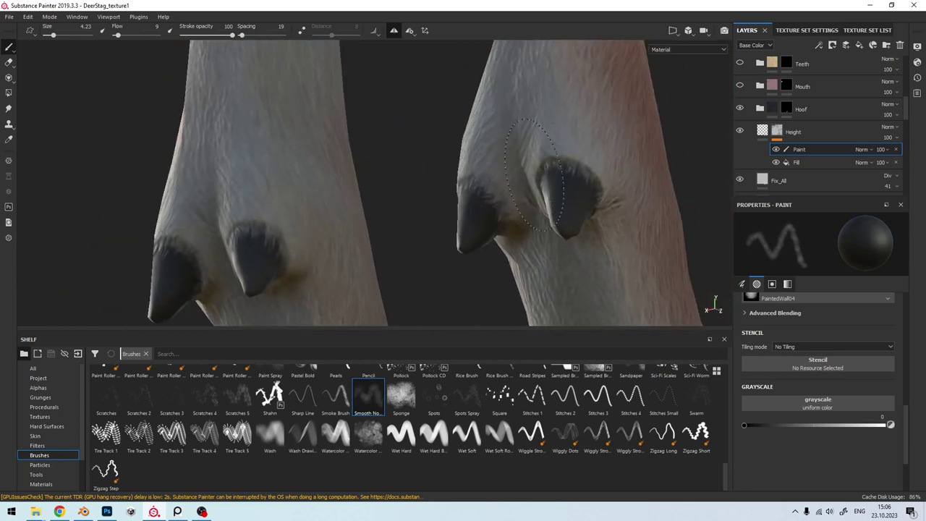
{"action": "left_click_drag", "start_coordinate": [559, 141], "coordinate": [558, 143], "text": "alt+shift"}
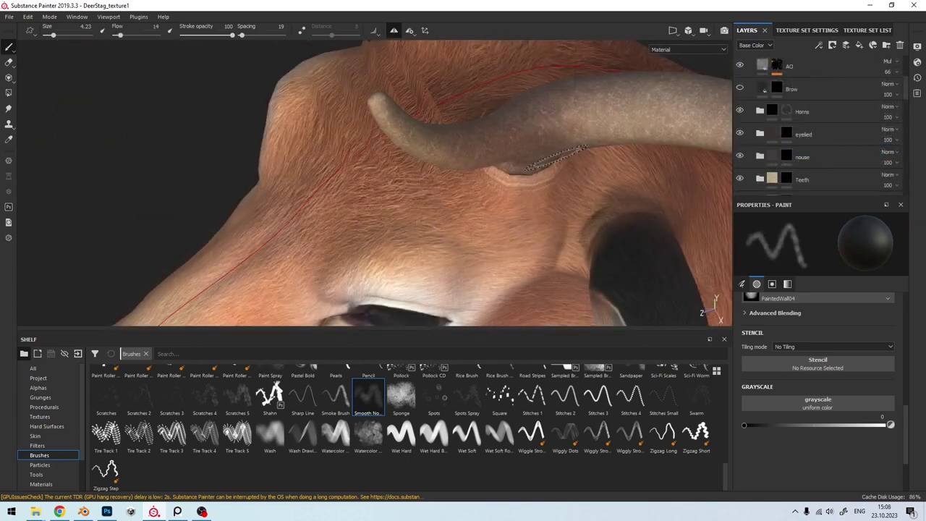
Step: Orbit down to the antler base and expand the Horns group's layers
{"action": "left_click_drag", "start_coordinate": [542, 173], "coordinate": [614, 159], "text": "alt"}
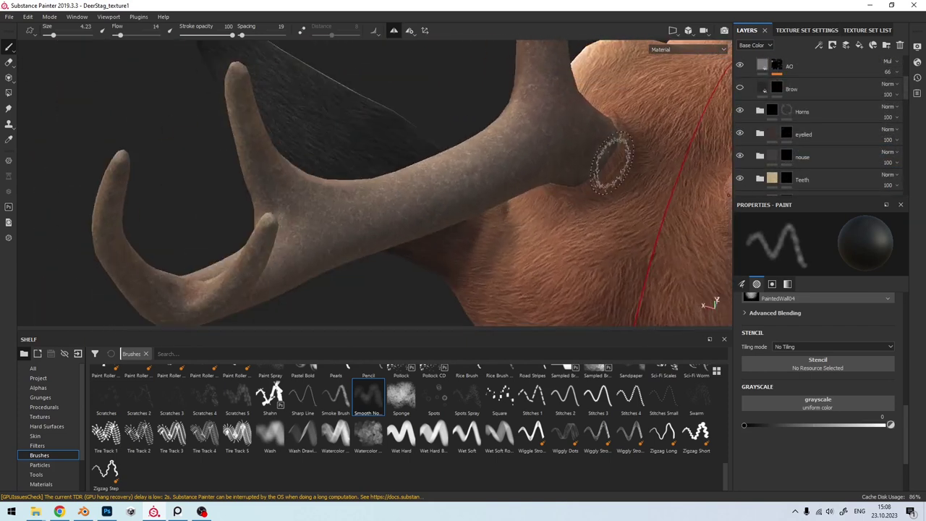
{"action": "left_click_drag", "start_coordinate": [568, 196], "coordinate": [606, 161], "text": "alt"}
{"action": "mouse_move", "coordinate": [488, 198]}
{"action": "left_mouse_down", "text": "alt"}
{"action": "mouse_move", "coordinate": [394, 217]}
{"action": "mouse_move", "coordinate": [248, 196]}
{"action": "mouse_move", "coordinate": [333, 206]}
{"action": "mouse_move", "coordinate": [337, 159]}
{"action": "left_mouse_up", "text": "alt"}
{"action": "scroll", "coordinate": [334, 205], "scroll_direction": "down", "scroll_amount": 5}
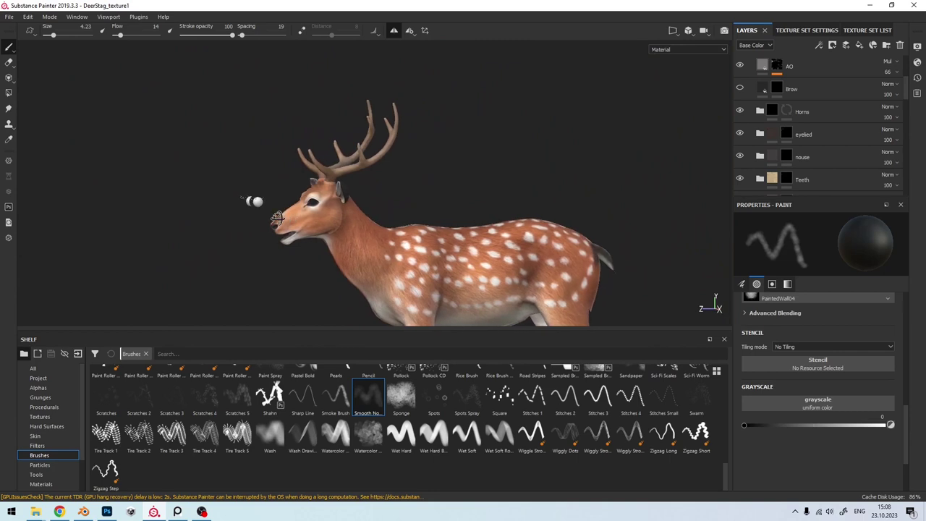
{"action": "scroll", "coordinate": [340, 200], "scroll_direction": "up", "scroll_amount": 3}
{"action": "scroll", "coordinate": [337, 159], "scroll_direction": "up", "scroll_amount": 4}
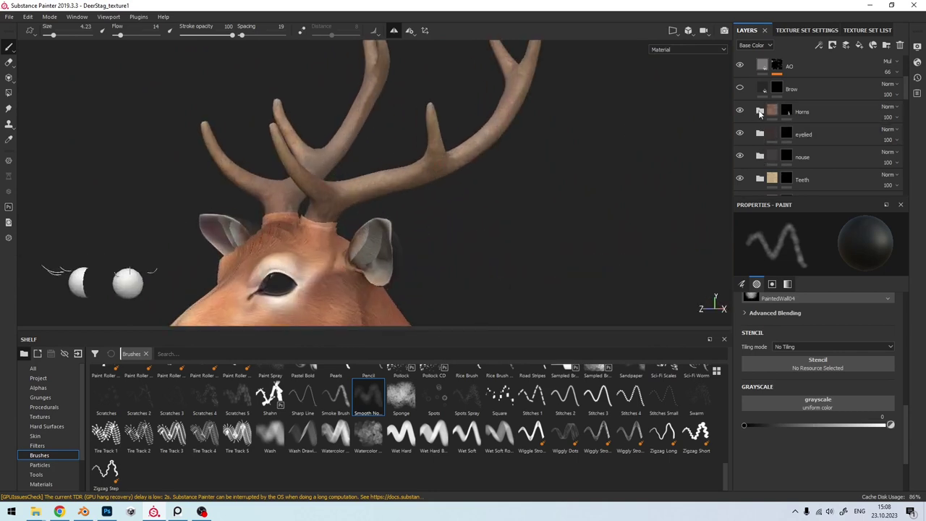
{"action": "left_click", "coordinate": [759, 112]}
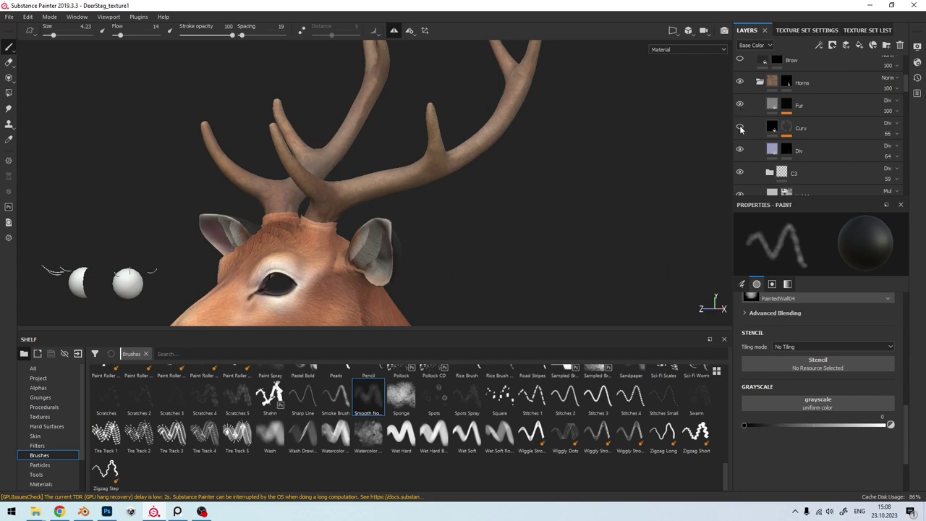
Step: Toggle the Dirt layer, then hide and reshow the Base layer to compare antler shading
{"action": "scroll", "coordinate": [740, 129], "scroll_direction": "down", "scroll_amount": 1}
{"action": "scroll", "coordinate": [740, 131], "scroll_direction": "down", "scroll_amount": 2}
{"action": "scroll", "coordinate": [740, 136], "scroll_direction": "down", "scroll_amount": 1}
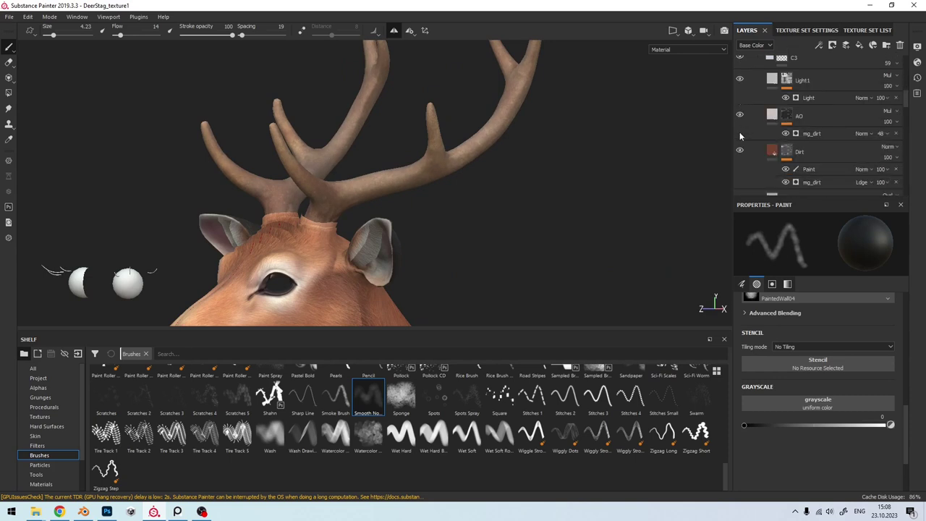
{"action": "left_click", "coordinate": [739, 151]}
{"action": "scroll", "coordinate": [741, 151], "scroll_direction": "down", "scroll_amount": 2}
{"action": "left_click", "coordinate": [740, 177]}
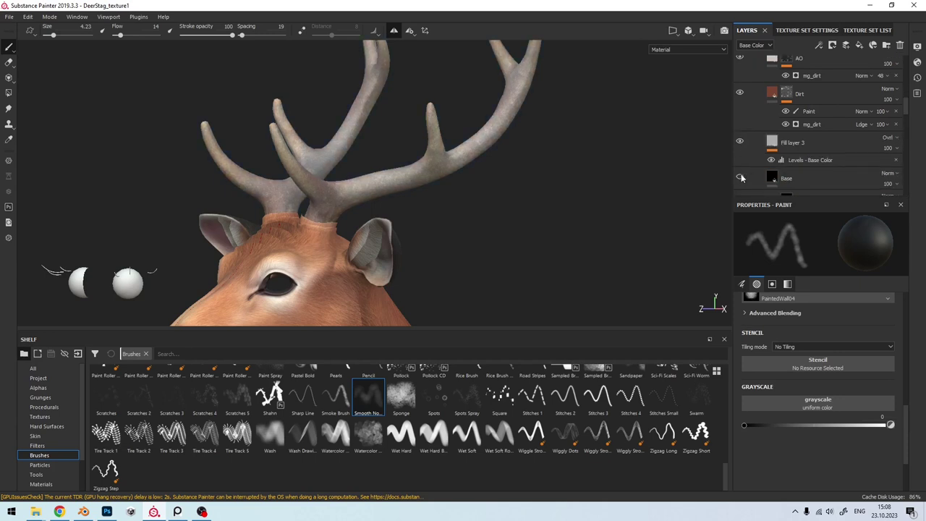
{"action": "left_click", "coordinate": [740, 177]}
{"action": "scroll", "coordinate": [361, 203], "scroll_direction": "up", "scroll_amount": 1}
{"action": "scroll", "coordinate": [361, 203], "scroll_direction": "up", "scroll_amount": 2}
{"action": "scroll", "coordinate": [361, 203], "scroll_direction": "down", "scroll_amount": 2}
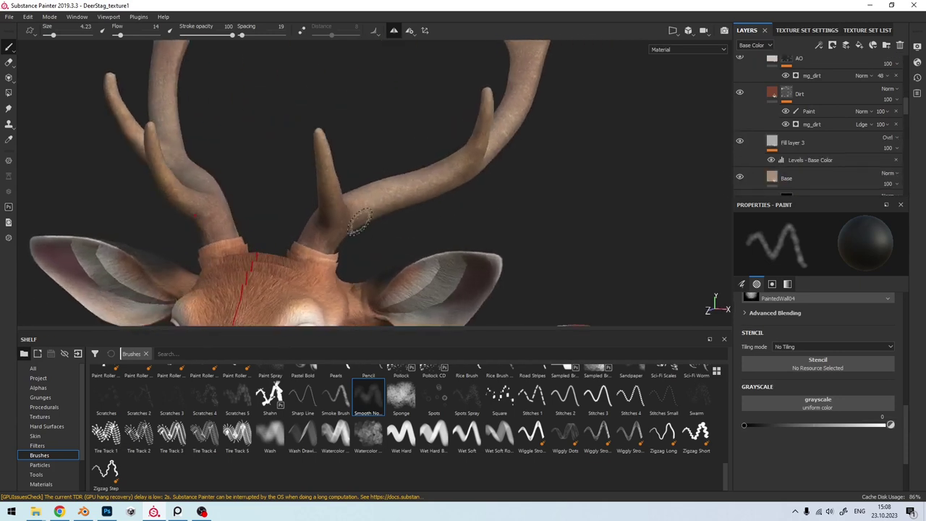
{"action": "scroll", "coordinate": [376, 199], "scroll_direction": "down", "scroll_amount": 3}
{"action": "scroll", "coordinate": [391, 193], "scroll_direction": "up", "scroll_amount": 1}
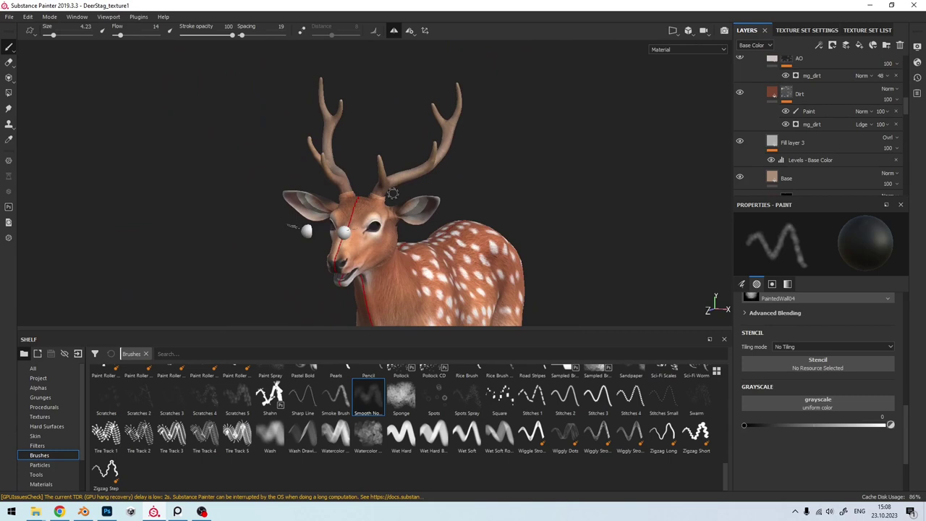
Step: Show the Brow layer so the brow strands turn dark
{"action": "scroll", "coordinate": [392, 193], "scroll_direction": "up", "scroll_amount": 2}
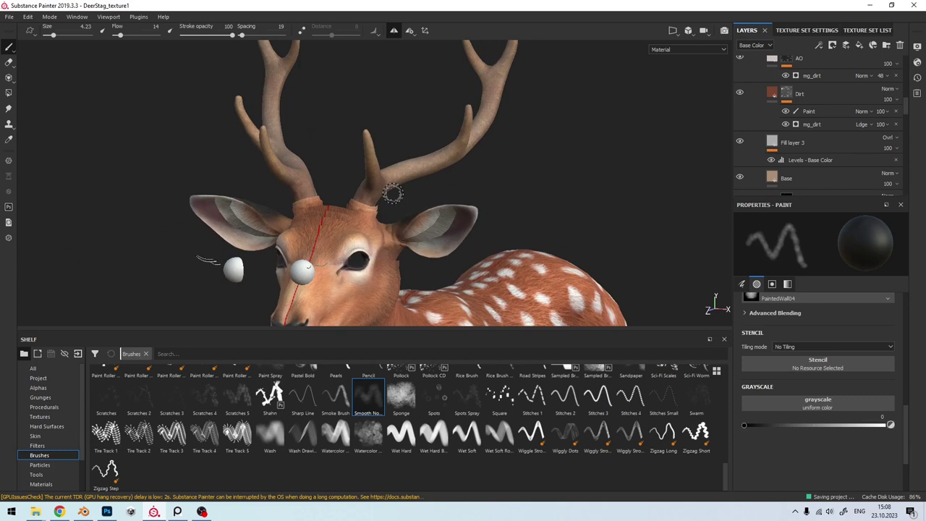
{"action": "scroll", "coordinate": [483, 240], "scroll_direction": "up", "scroll_amount": 2}
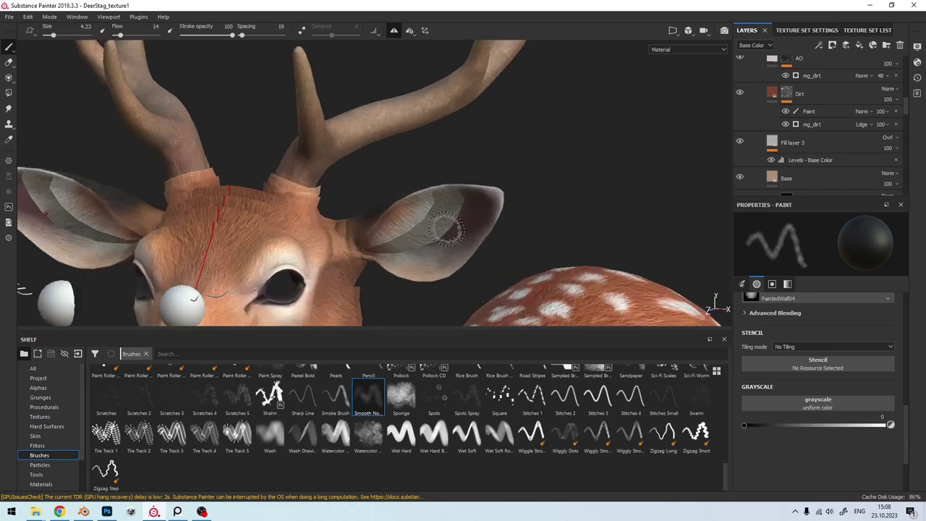
{"action": "scroll", "coordinate": [485, 235], "scroll_direction": "up", "scroll_amount": 2}
{"action": "scroll", "coordinate": [485, 231], "scroll_direction": "up", "scroll_amount": 2}
{"action": "scroll", "coordinate": [485, 231], "scroll_direction": "down", "scroll_amount": 3}
{"action": "left_click_drag", "start_coordinate": [528, 248], "coordinate": [682, 180], "text": "alt"}
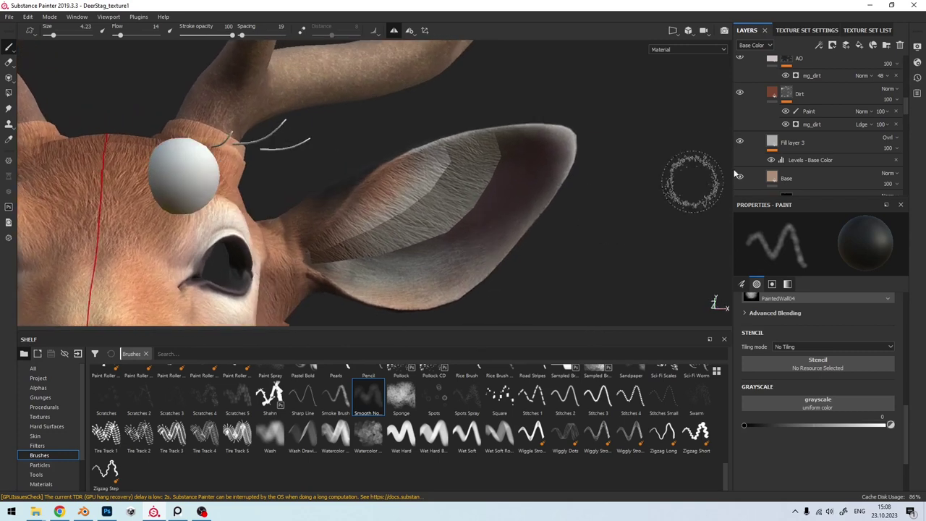
{"action": "scroll", "coordinate": [745, 132], "scroll_direction": "up", "scroll_amount": 1}
{"action": "scroll", "coordinate": [758, 135], "scroll_direction": "up", "scroll_amount": 2}
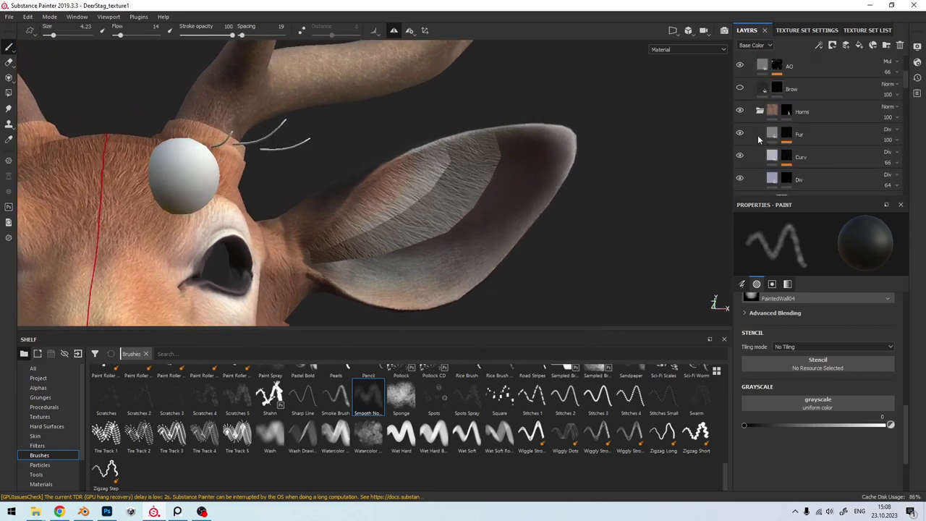
{"action": "left_click", "coordinate": [745, 86]}
Step: Show the Eye layer to texture the eyeball, and select the Mouth layer
{"action": "scroll", "coordinate": [749, 103], "scroll_direction": "up", "scroll_amount": 3}
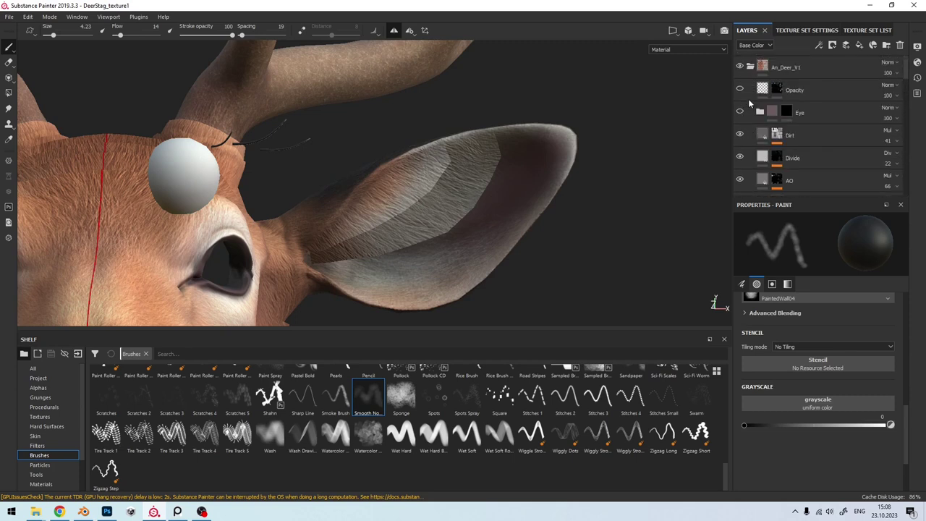
{"action": "left_click", "coordinate": [740, 112]}
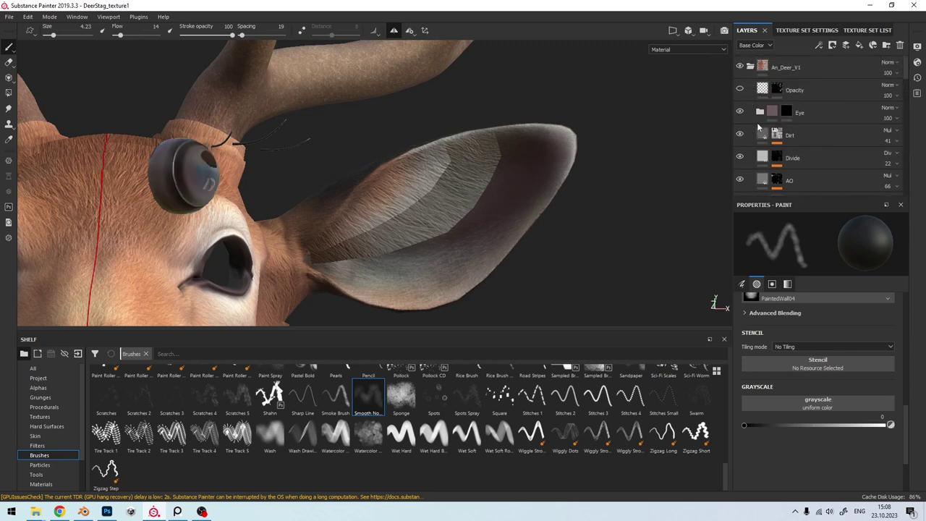
{"action": "scroll", "coordinate": [758, 128], "scroll_direction": "down", "scroll_amount": 2}
{"action": "scroll", "coordinate": [760, 133], "scroll_direction": "down", "scroll_amount": 2}
{"action": "scroll", "coordinate": [763, 141], "scroll_direction": "down", "scroll_amount": 1}
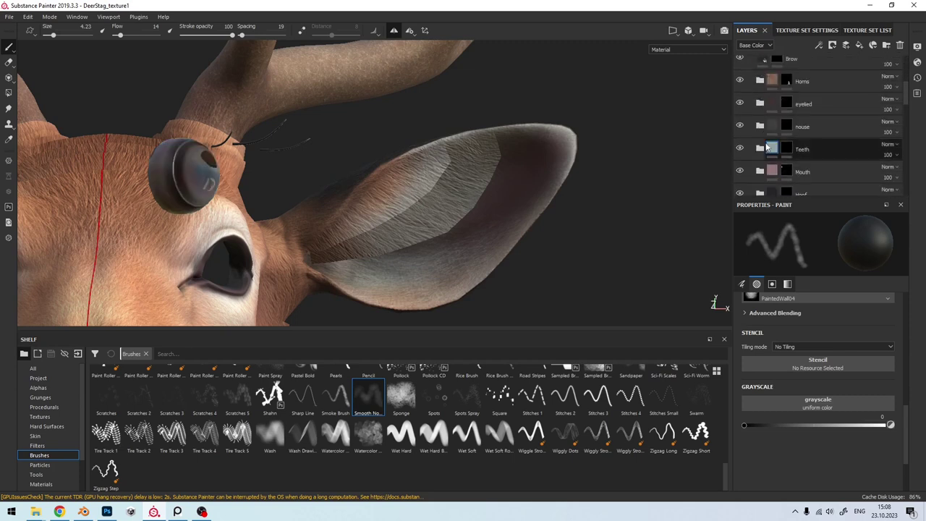
{"action": "left_click", "coordinate": [756, 171]}
Step: Pick the An_Fur_Fx_1 fur brush and select the eyelied layer for painting
{"action": "scroll", "coordinate": [262, 379], "scroll_direction": "up", "scroll_amount": 5}
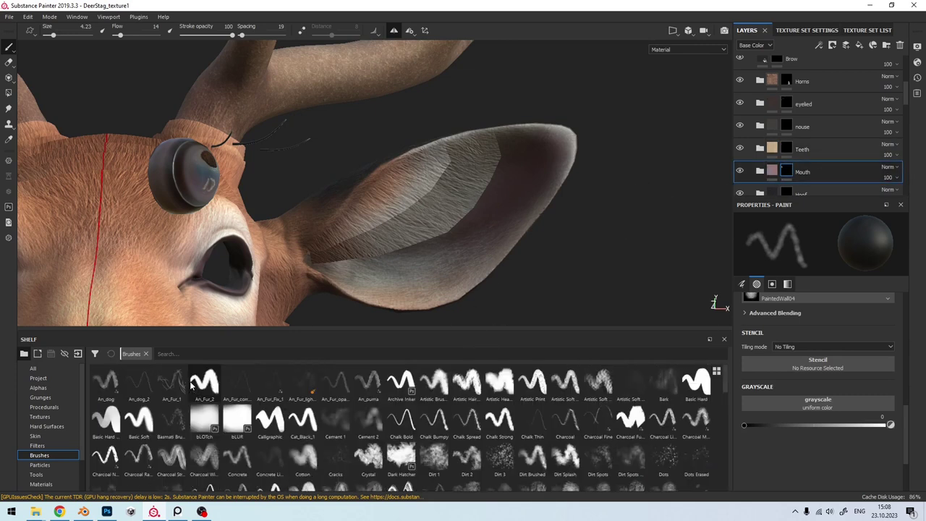
{"action": "left_click", "coordinate": [269, 391]}
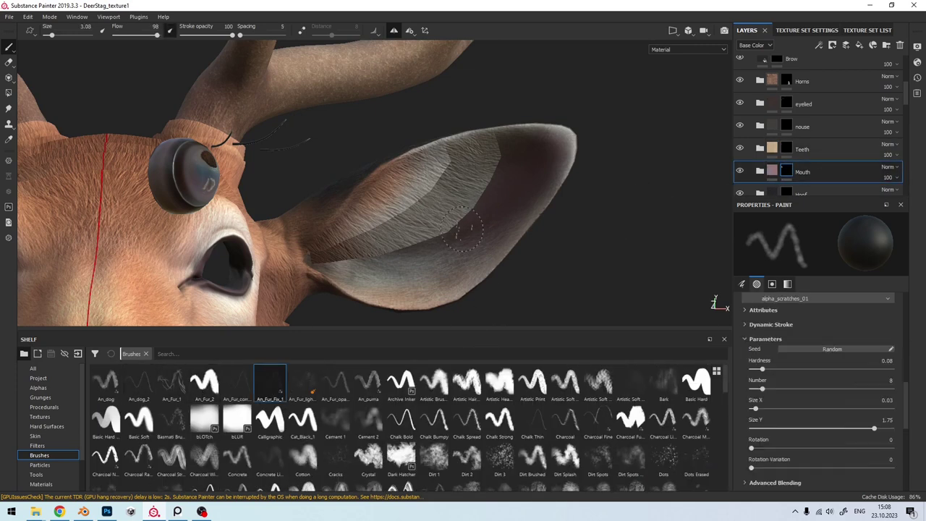
{"action": "scroll", "coordinate": [474, 231], "scroll_direction": "up", "scroll_amount": 2}
{"action": "scroll", "coordinate": [533, 199], "scroll_direction": "up", "scroll_amount": 2}
{"action": "left_click_drag", "start_coordinate": [533, 190], "coordinate": [496, 222], "text": "alt"}
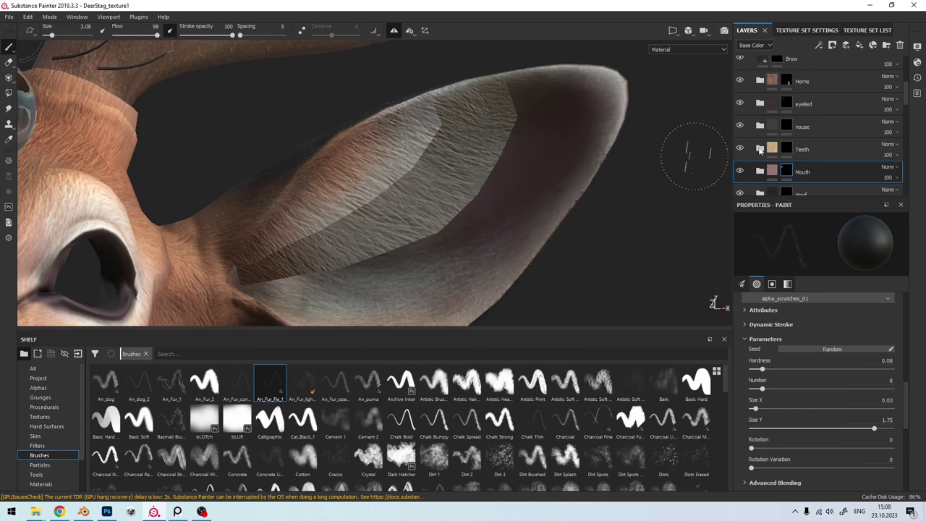
{"action": "left_click", "coordinate": [787, 104]}
Step: Orbit around the eye and ear, and make the brush smaller
{"action": "left_click_drag", "start_coordinate": [526, 182], "coordinate": [578, 123], "text": "alt"}
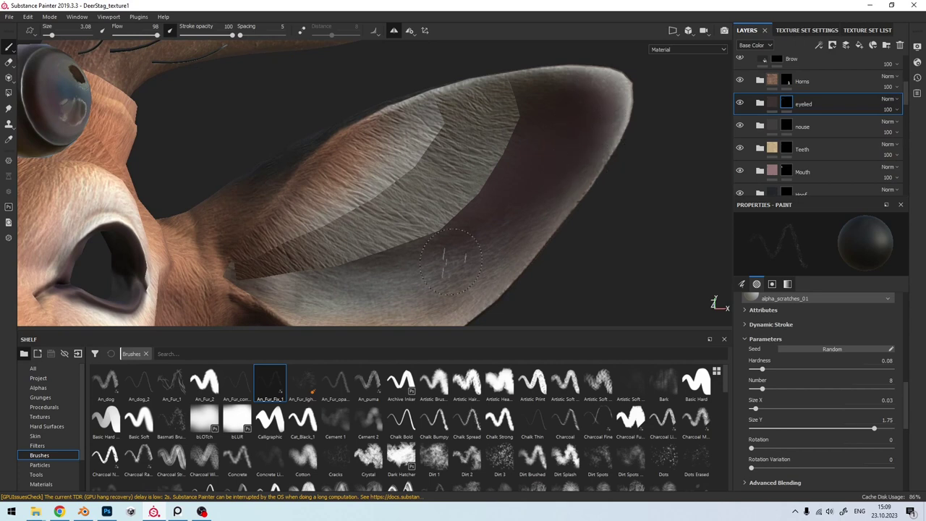
{"action": "left_click_drag", "start_coordinate": [477, 231], "coordinate": [485, 219], "text": "alt"}
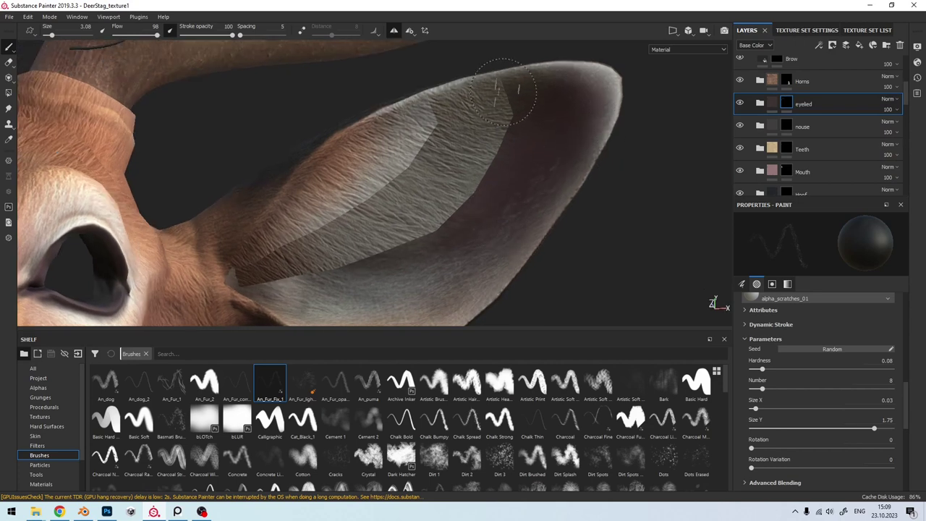
{"action": "left_click_drag", "start_coordinate": [526, 103], "coordinate": [477, 215], "text": "alt"}
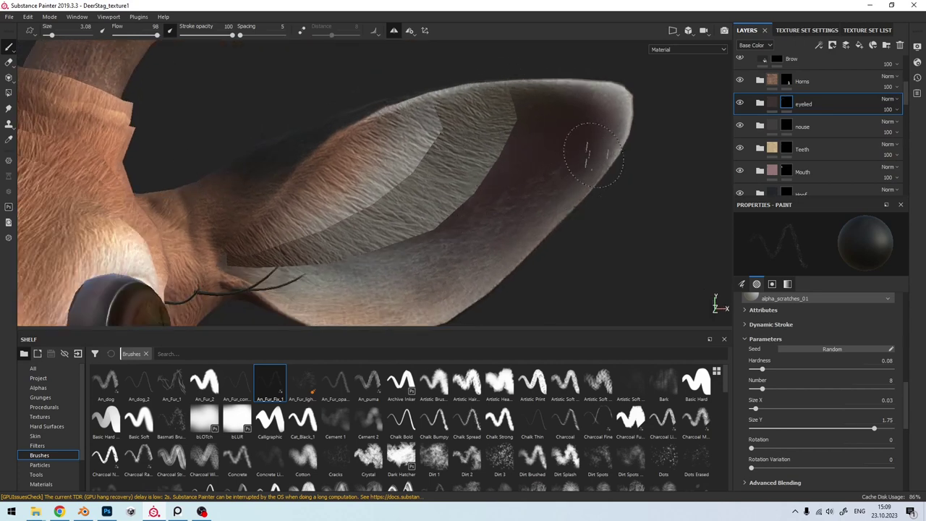
{"action": "left_click_drag", "start_coordinate": [585, 128], "coordinate": [584, 124], "text": "alt"}
{"action": "key", "text": "bracketleft"}
{"action": "key", "text": "bracketleft"}
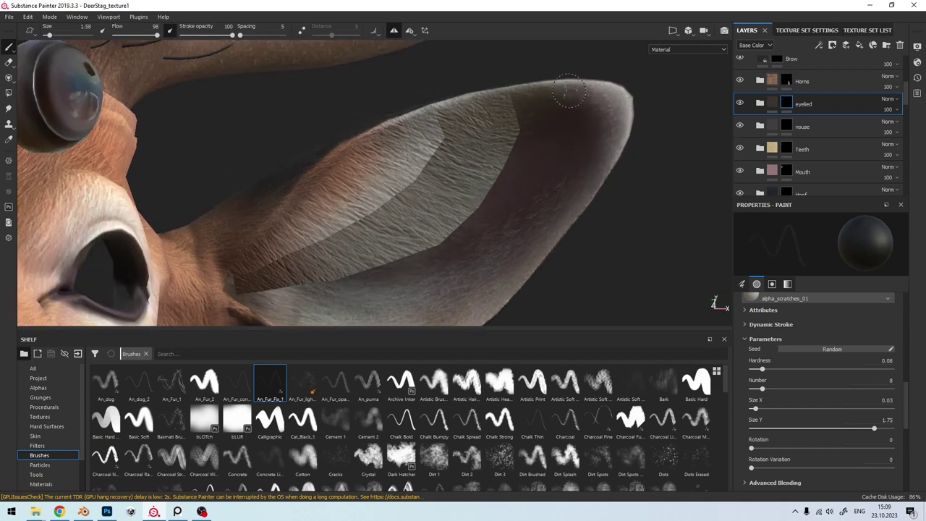
Step: Frame the deer's head and paint a thin fur strand on the ear
{"action": "left_click_drag", "start_coordinate": [499, 136], "coordinate": [432, 127], "text": "alt"}
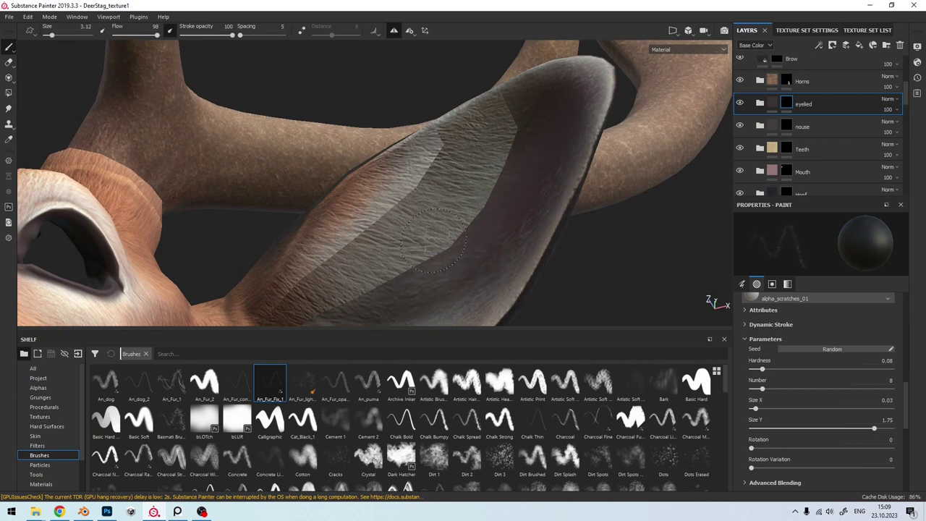
{"action": "left_click_drag", "start_coordinate": [434, 239], "coordinate": [468, 174], "text": "alt"}
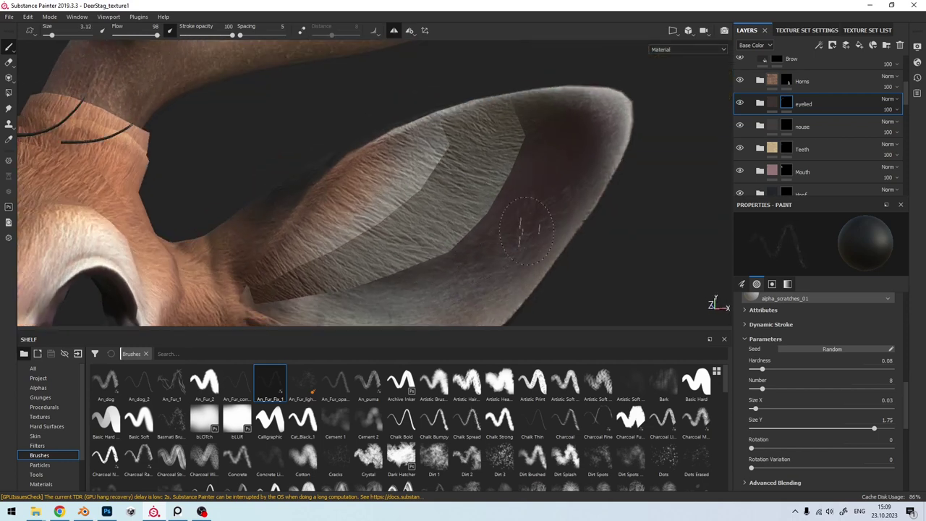
{"action": "key", "text": "f"}
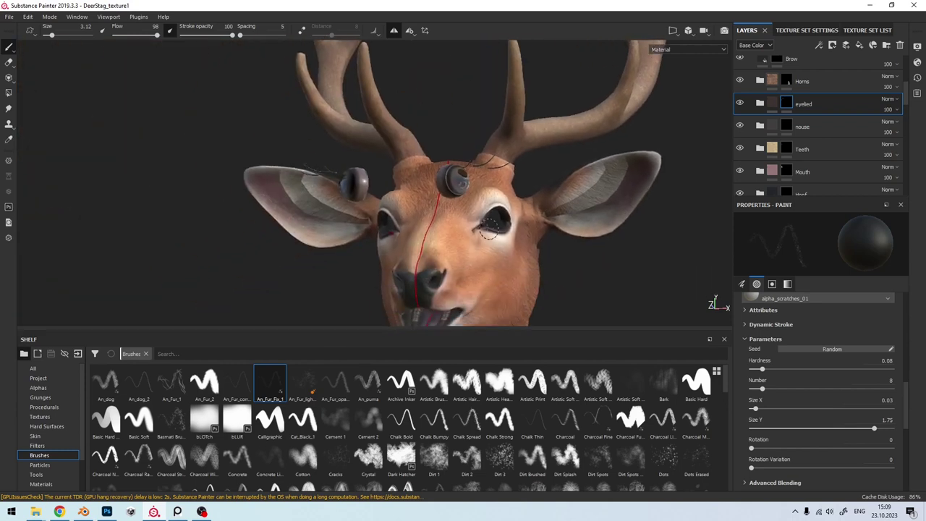
{"action": "left_click_drag", "start_coordinate": [515, 258], "coordinate": [405, 217], "text": "alt"}
{"action": "scroll", "coordinate": [376, 205], "scroll_direction": "up", "scroll_amount": 5}
{"action": "scroll", "coordinate": [376, 205], "scroll_direction": "up", "scroll_amount": 2}
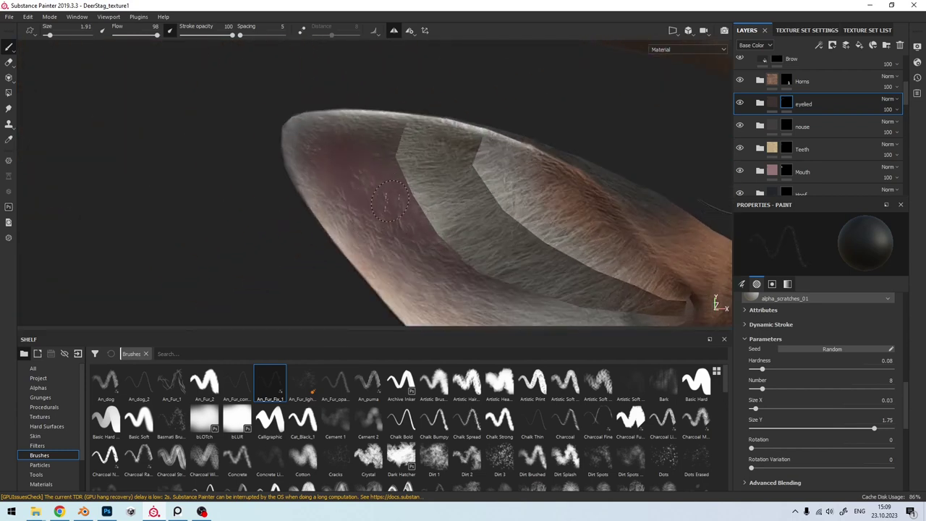
{"action": "left_click", "coordinate": [411, 193]}
{"action": "scroll", "coordinate": [450, 160], "scroll_direction": "down", "scroll_amount": 10}
{"action": "left_click_drag", "start_coordinate": [449, 159], "coordinate": [383, 209], "text": "alt"}
{"action": "left_click_drag", "start_coordinate": [510, 248], "coordinate": [440, 227], "text": "alt"}
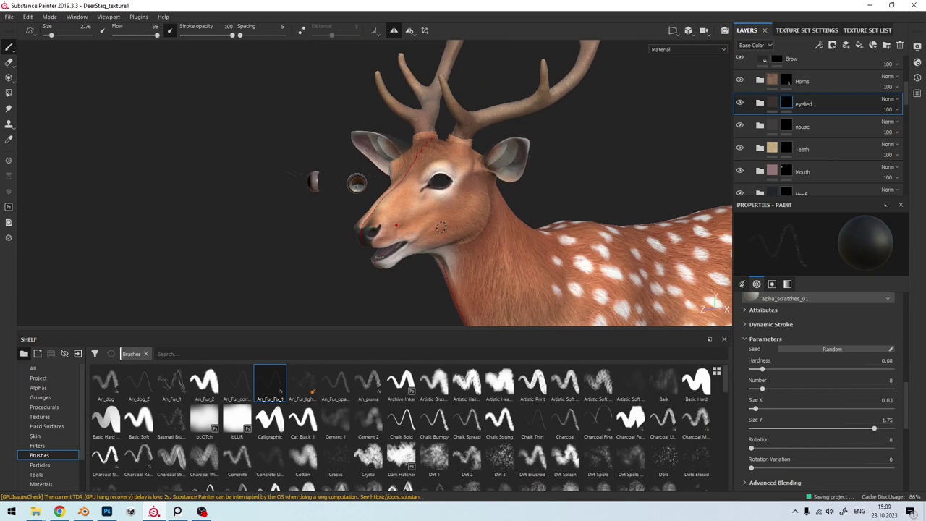
{"action": "scroll", "coordinate": [440, 227], "scroll_direction": "down", "scroll_amount": 5}
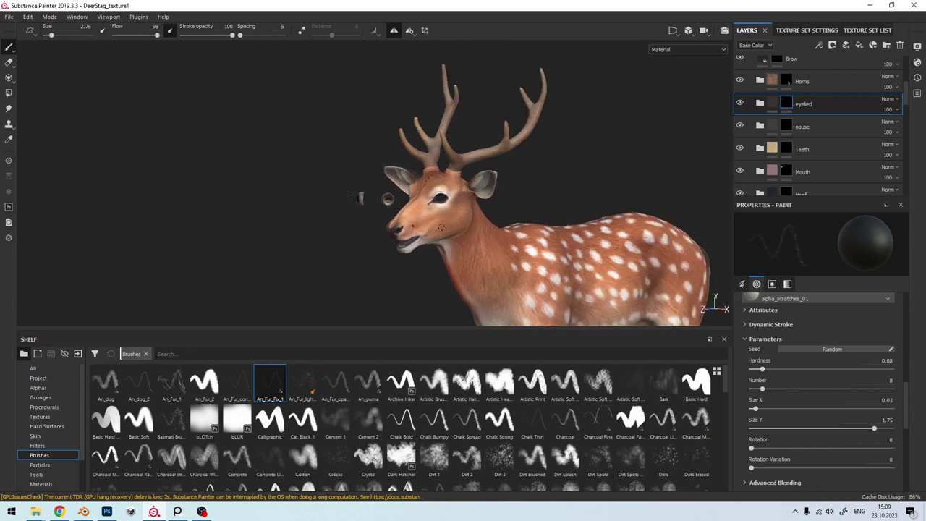
{"action": "mouse_move", "coordinate": [441, 227]}
{"action": "left_mouse_down", "text": "alt"}
{"action": "mouse_move", "coordinate": [346, 237]}
{"action": "mouse_move", "coordinate": [455, 230]}
{"action": "mouse_move", "coordinate": [558, 281]}
{"action": "mouse_move", "coordinate": [602, 280]}
{"action": "mouse_move", "coordinate": [471, 291]}
{"action": "mouse_move", "coordinate": [441, 326]}
{"action": "mouse_move", "coordinate": [179, 302]}
{"action": "mouse_move", "coordinate": [469, 248]}
{"action": "left_mouse_up", "text": "alt"}
{"action": "scroll", "coordinate": [391, 232], "scroll_direction": "down", "scroll_amount": 3}
{"action": "key", "text": "Tab"}
{"action": "mouse_move", "coordinate": [316, 290]}
{"action": "left_mouse_down", "text": "alt"}
{"action": "mouse_move", "coordinate": [256, 283]}
{"action": "mouse_move", "coordinate": [282, 276]}
{"action": "left_mouse_up", "text": "alt"}
{"action": "scroll", "coordinate": [268, 279], "scroll_direction": "down", "scroll_amount": 3}
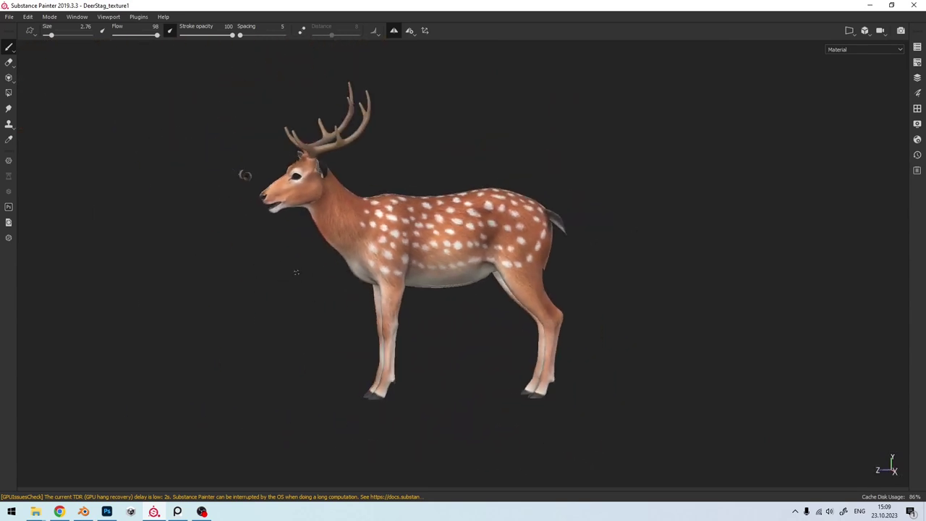
{"action": "key", "text": "Tab"}
{"action": "scroll", "coordinate": [326, 231], "scroll_direction": "up", "scroll_amount": 5}
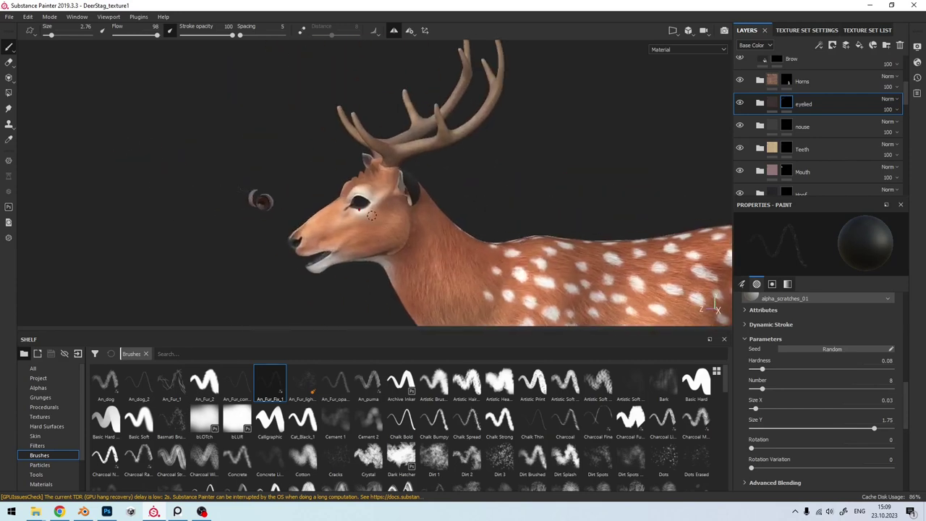
{"action": "left_click_drag", "start_coordinate": [372, 216], "coordinate": [432, 213], "text": "alt"}
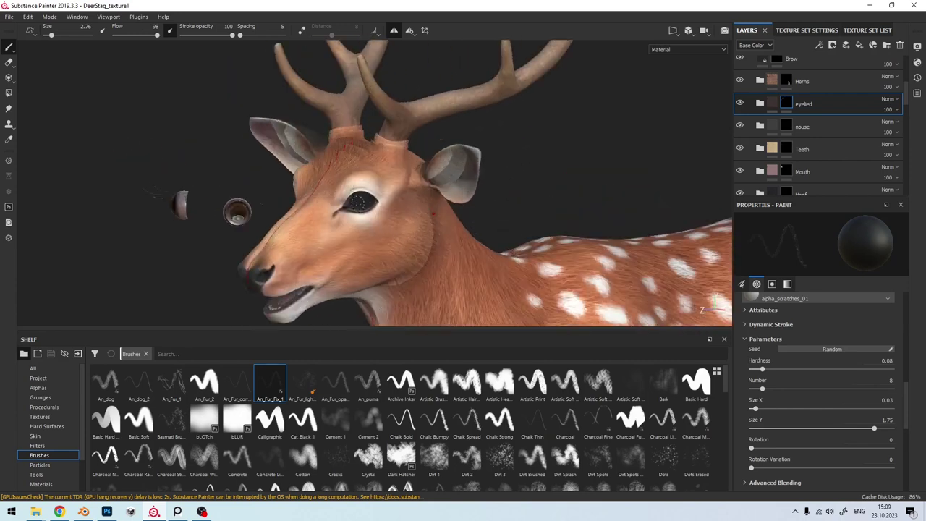
Step: Switch the shader to the pbr-metal-rough-with-alpha-test preset
{"action": "left_click", "coordinate": [917, 63]}
{"action": "left_click", "coordinate": [816, 89]}
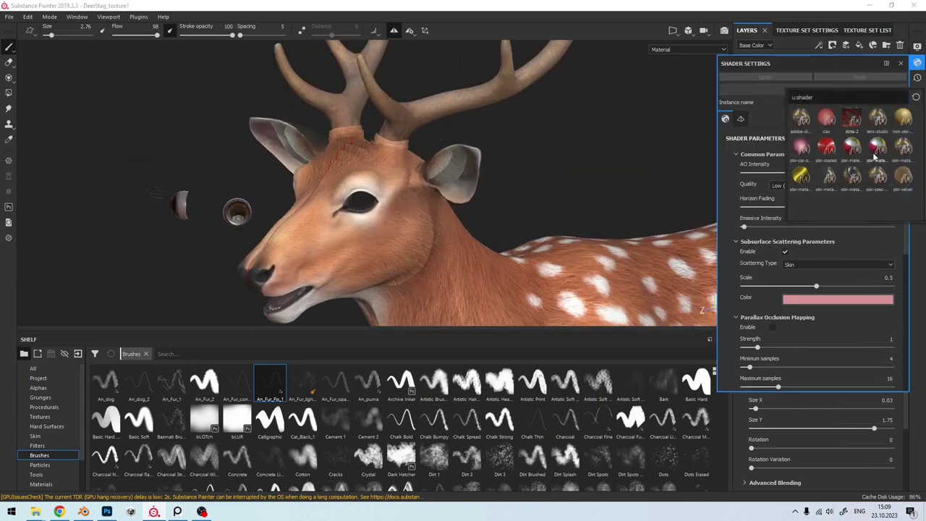
{"action": "left_click", "coordinate": [854, 179]}
{"action": "left_click", "coordinate": [917, 63]}
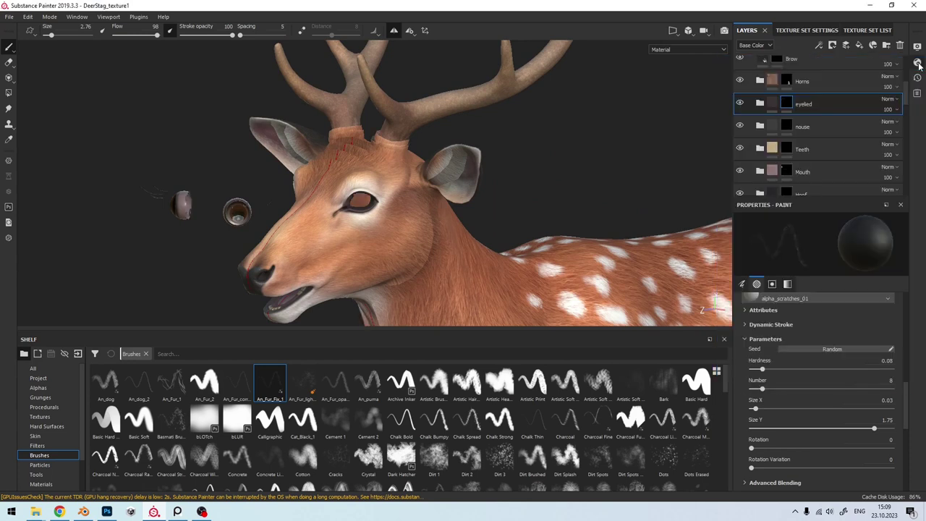
{"action": "left_click", "coordinate": [917, 47]}
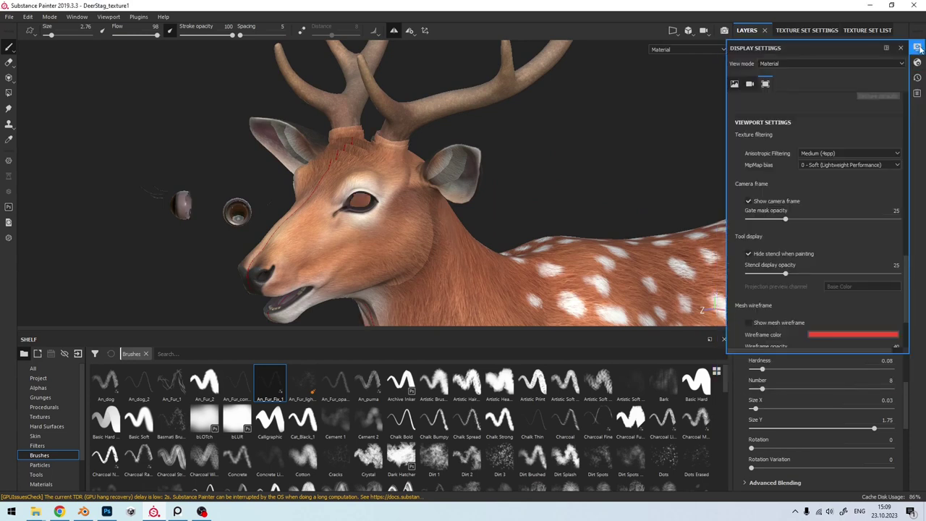
{"action": "left_click", "coordinate": [917, 46]}
Step: Add an Opacity channel to the texture set and return to the layer stack
{"action": "left_click", "coordinate": [803, 30]}
{"action": "scroll", "coordinate": [864, 96], "scroll_direction": "up", "scroll_amount": 5}
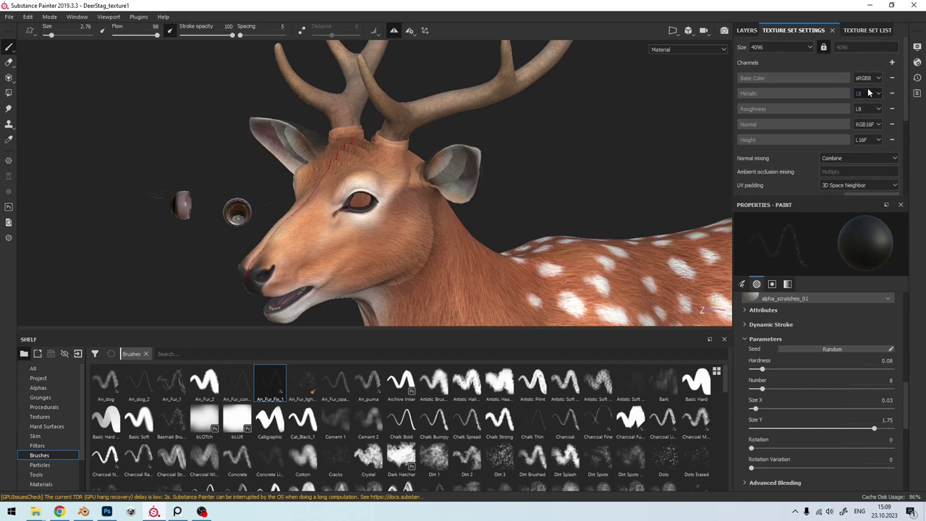
{"action": "left_click", "coordinate": [893, 64]}
{"action": "left_click", "coordinate": [884, 165]}
{"action": "left_click", "coordinate": [746, 30]}
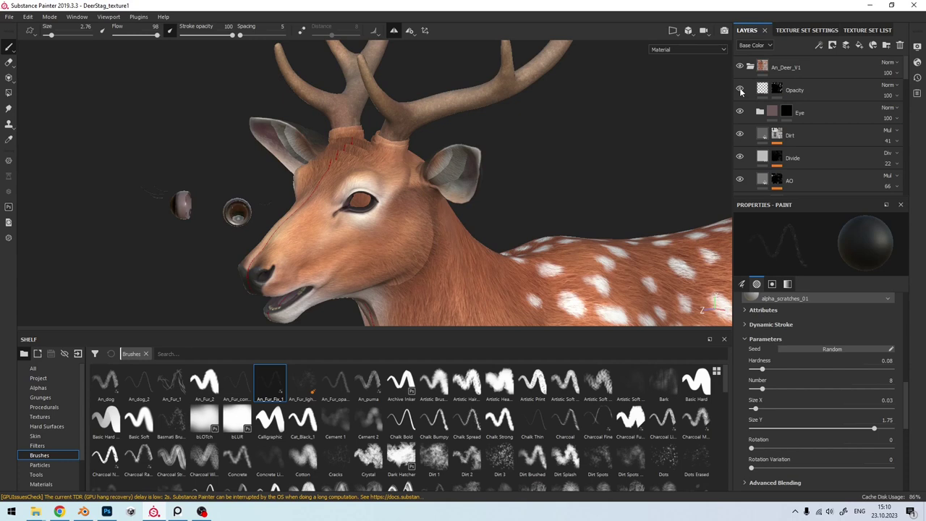
Step: Add a mask to the Opacity layer and show the UV layout beside the 3D view
{"action": "left_click", "coordinate": [749, 92]}
{"action": "right_click", "coordinate": [778, 88]}
{"action": "left_click", "coordinate": [796, 94]}
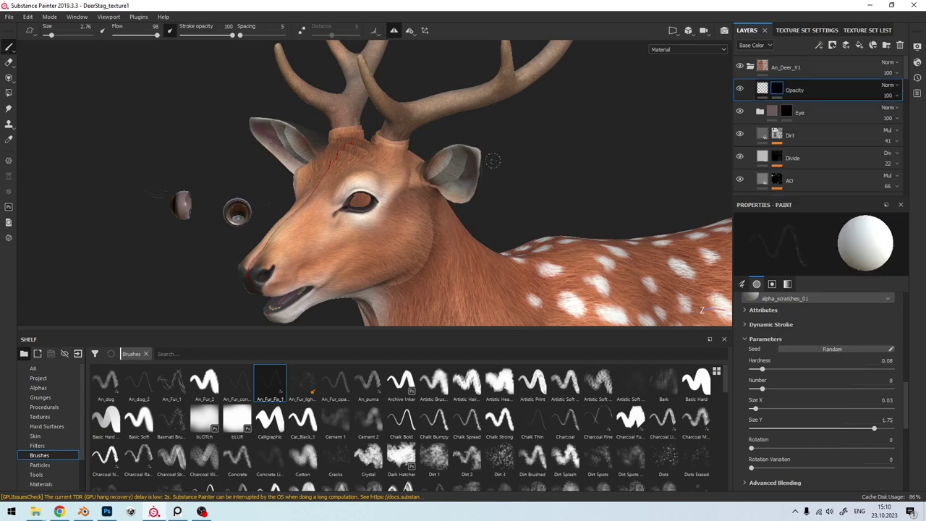
{"action": "key", "text": "F1"}
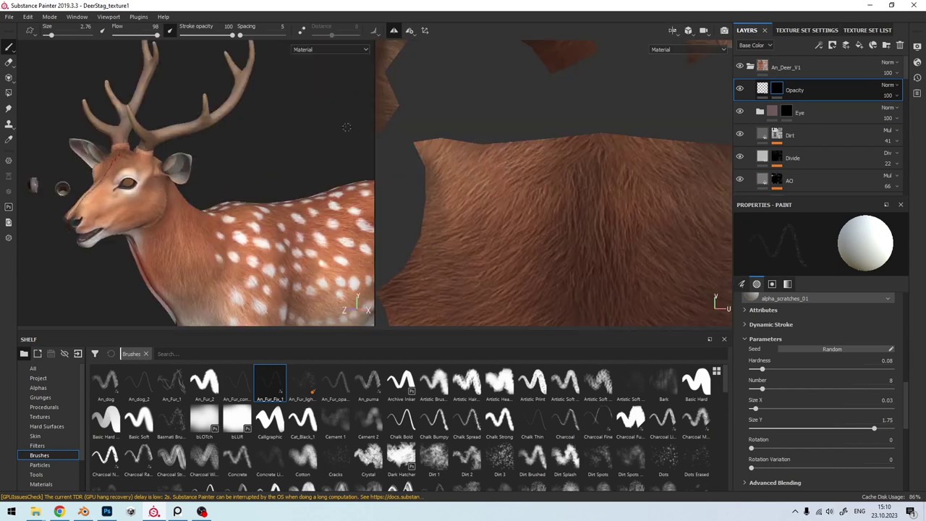
Step: With Polygon Fill, make the leaf-shaped island and the next fur strip transparent
{"action": "left_click", "coordinate": [9, 93]}
{"action": "scroll", "coordinate": [531, 135], "scroll_direction": "down", "scroll_amount": 3}
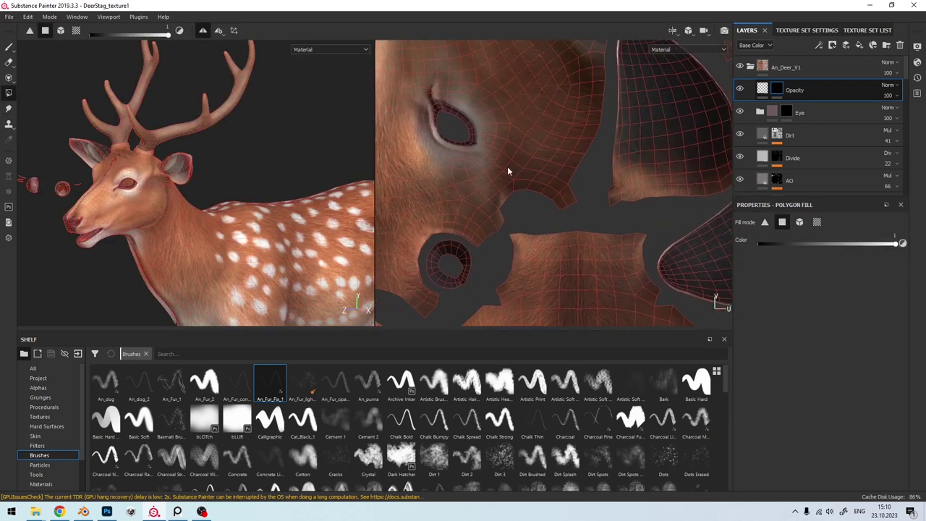
{"action": "scroll", "coordinate": [501, 205], "scroll_direction": "down", "scroll_amount": 2}
{"action": "scroll", "coordinate": [441, 148], "scroll_direction": "down", "scroll_amount": 2}
{"action": "scroll", "coordinate": [489, 162], "scroll_direction": "down", "scroll_amount": 1}
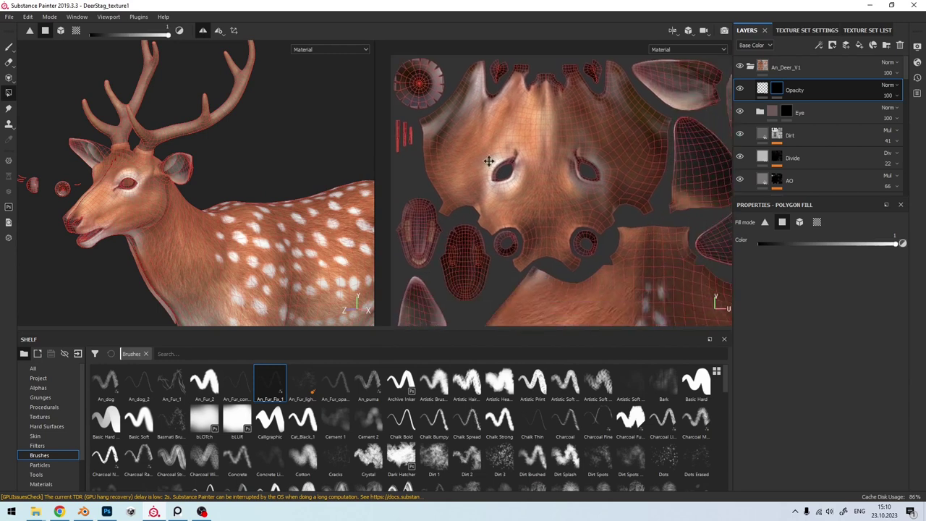
{"action": "mouse_move", "coordinate": [489, 161]}
{"action": "middle_mouse_down"}
{"action": "mouse_move", "coordinate": [421, 209]}
{"action": "mouse_move", "coordinate": [514, 154]}
{"action": "middle_mouse_up"}
{"action": "scroll", "coordinate": [515, 155], "scroll_direction": "up", "scroll_amount": 2}
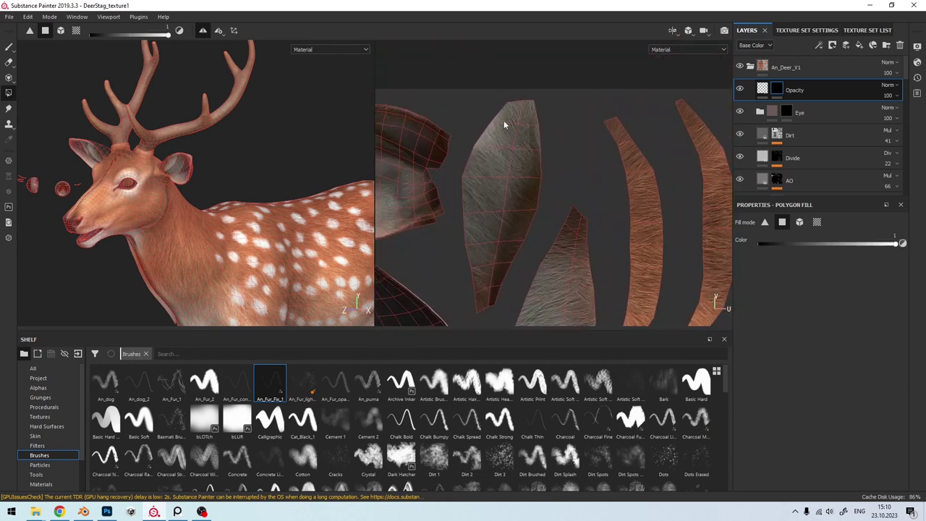
{"action": "mouse_move", "coordinate": [505, 116]}
{"action": "left_mouse_down"}
{"action": "mouse_move", "coordinate": [527, 156]}
{"action": "mouse_move", "coordinate": [489, 190]}
{"action": "mouse_move", "coordinate": [510, 230]}
{"action": "left_mouse_up"}
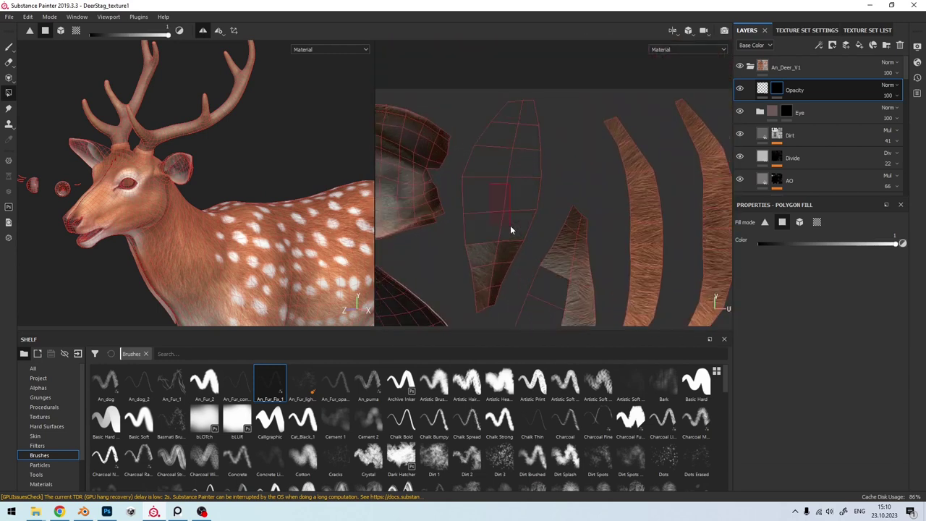
{"action": "middle_click_drag", "start_coordinate": [510, 228], "coordinate": [468, 149]}
{"action": "left_click_drag", "start_coordinate": [527, 166], "coordinate": [540, 253]}
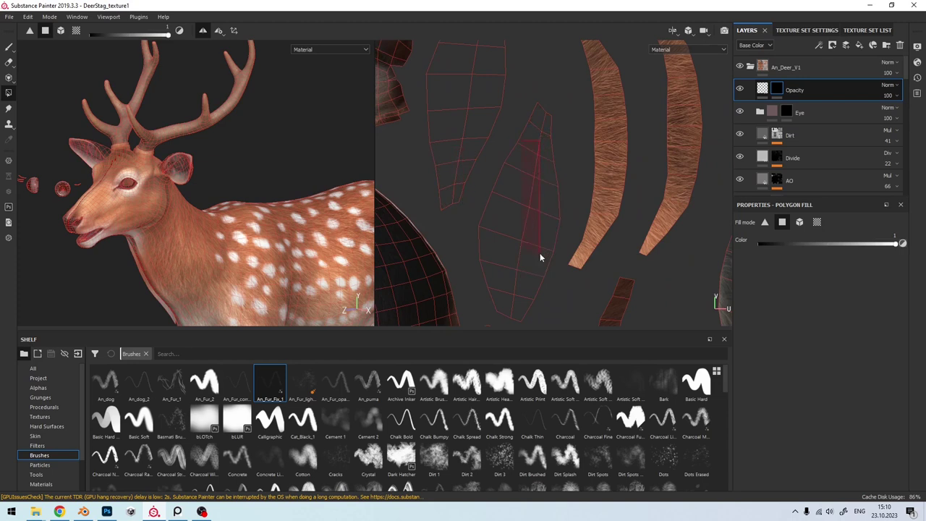
{"action": "middle_click_drag", "start_coordinate": [540, 253], "coordinate": [516, 66]}
{"action": "left_click_drag", "start_coordinate": [515, 67], "coordinate": [557, 199]}
Step: Make the remaining fur strip polygons transparent, including the right-hand strip
{"action": "scroll", "coordinate": [556, 196], "scroll_direction": "down", "scroll_amount": 3}
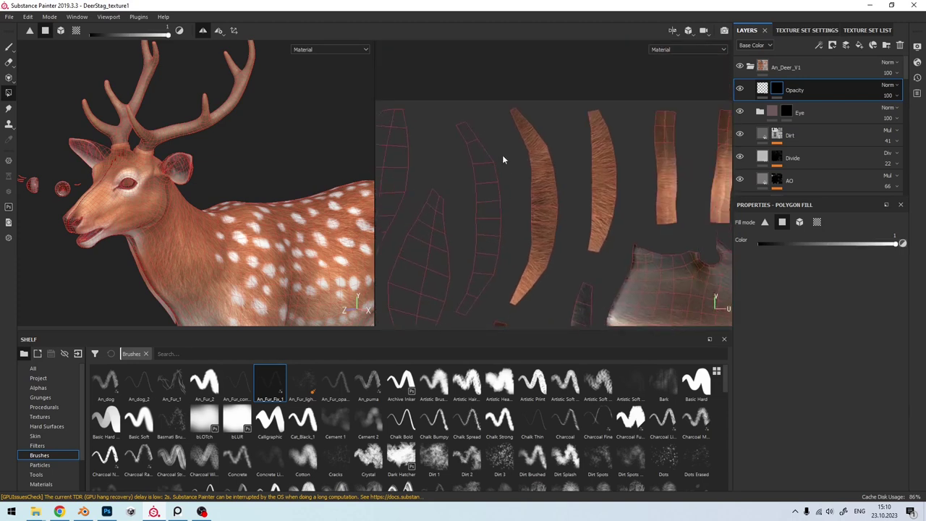
{"action": "left_click_drag", "start_coordinate": [578, 107], "coordinate": [585, 192]}
{"action": "middle_click_drag", "start_coordinate": [585, 193], "coordinate": [513, 119]}
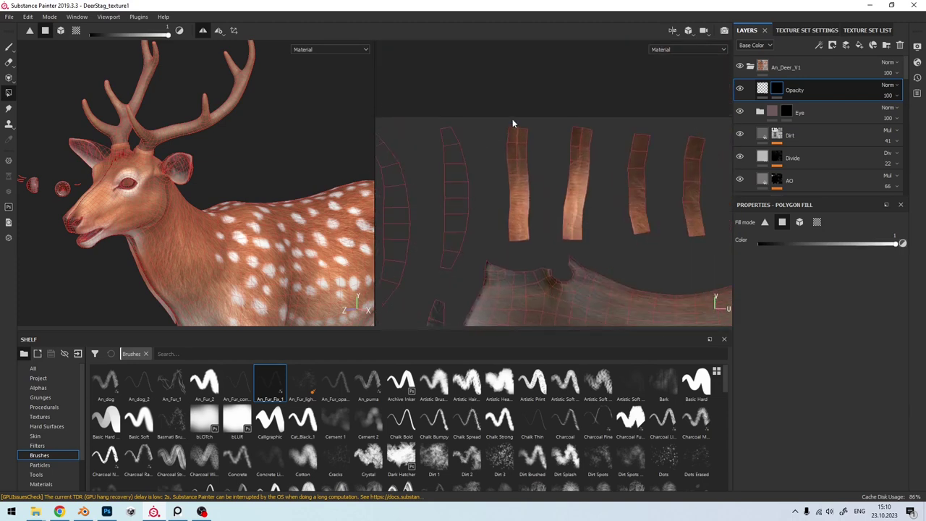
{"action": "mouse_move", "coordinate": [512, 118]}
{"action": "left_mouse_down"}
{"action": "mouse_move", "coordinate": [528, 192]}
{"action": "mouse_move", "coordinate": [523, 241]}
{"action": "left_mouse_up"}
{"action": "left_click_drag", "start_coordinate": [569, 200], "coordinate": [574, 232]}
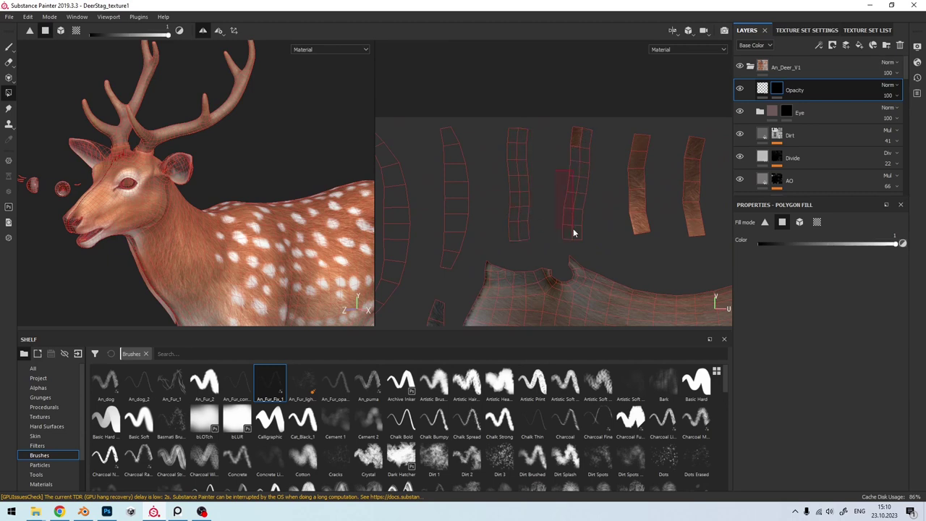
{"action": "mouse_move", "coordinate": [566, 135]}
{"action": "middle_mouse_down"}
{"action": "mouse_move", "coordinate": [523, 159]}
{"action": "mouse_move", "coordinate": [497, 128]}
{"action": "middle_mouse_up"}
{"action": "left_click_drag", "start_coordinate": [497, 128], "coordinate": [541, 196]}
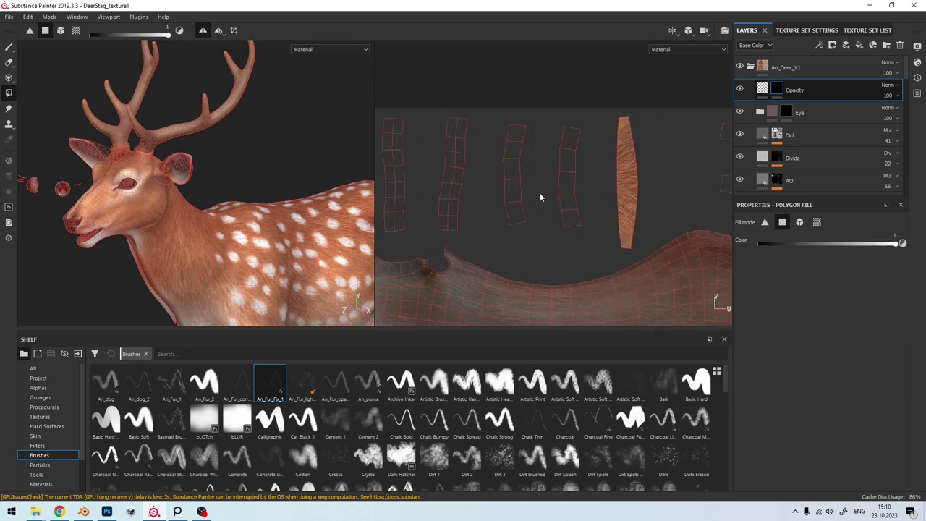
{"action": "middle_click_drag", "start_coordinate": [609, 154], "coordinate": [510, 159]}
{"action": "left_click_drag", "start_coordinate": [510, 159], "coordinate": [512, 202]}
{"action": "scroll", "coordinate": [512, 202], "scroll_direction": "down", "scroll_amount": 3}
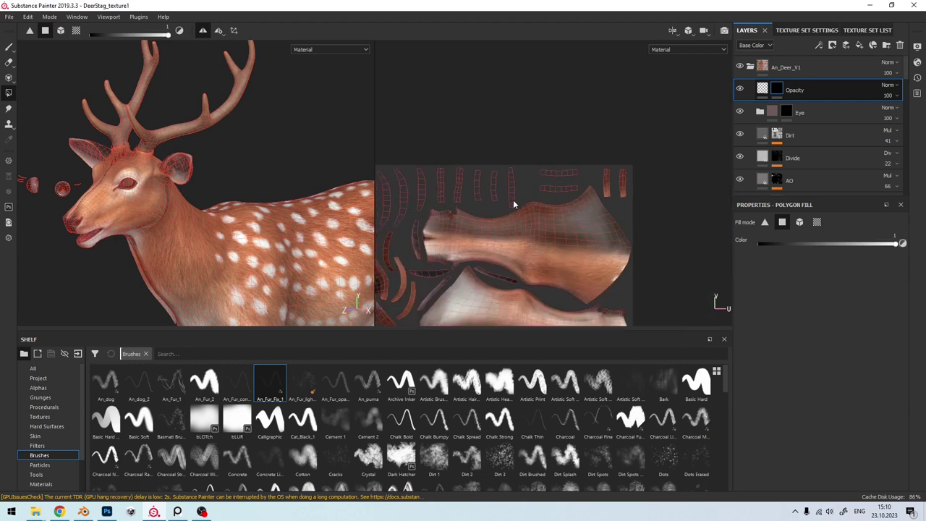
{"action": "scroll", "coordinate": [515, 186], "scroll_direction": "up", "scroll_amount": 2}
{"action": "left_click_drag", "start_coordinate": [542, 157], "coordinate": [560, 238]}
{"action": "scroll", "coordinate": [518, 187], "scroll_direction": "down", "scroll_amount": 2}
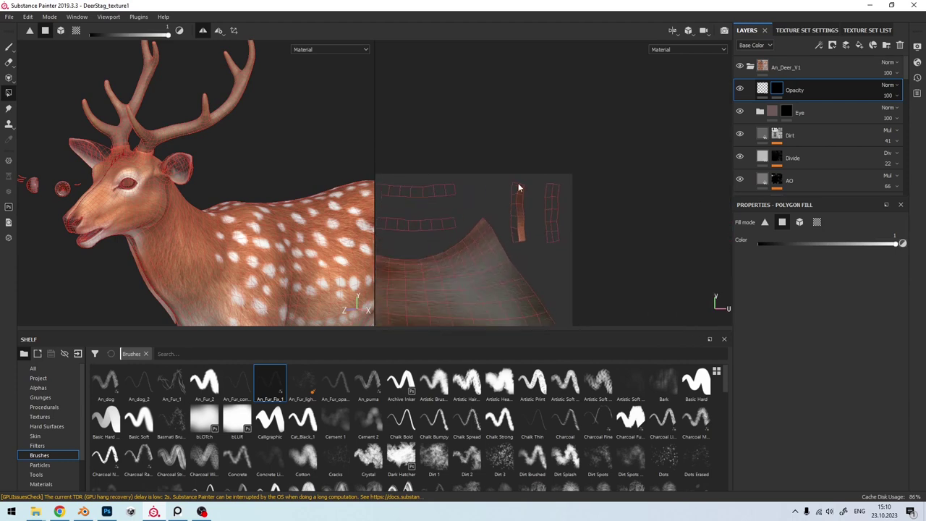
{"action": "scroll", "coordinate": [492, 251], "scroll_direction": "up", "scroll_amount": 4}
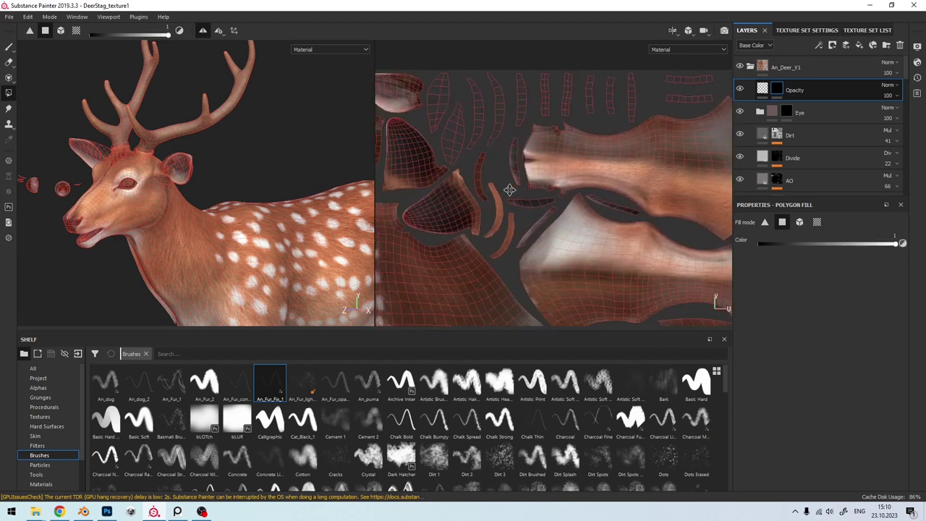
{"action": "middle_click_drag", "start_coordinate": [465, 210], "coordinate": [498, 172]}
{"action": "left_click", "coordinate": [497, 173]}
{"action": "left_click", "coordinate": [479, 133]}
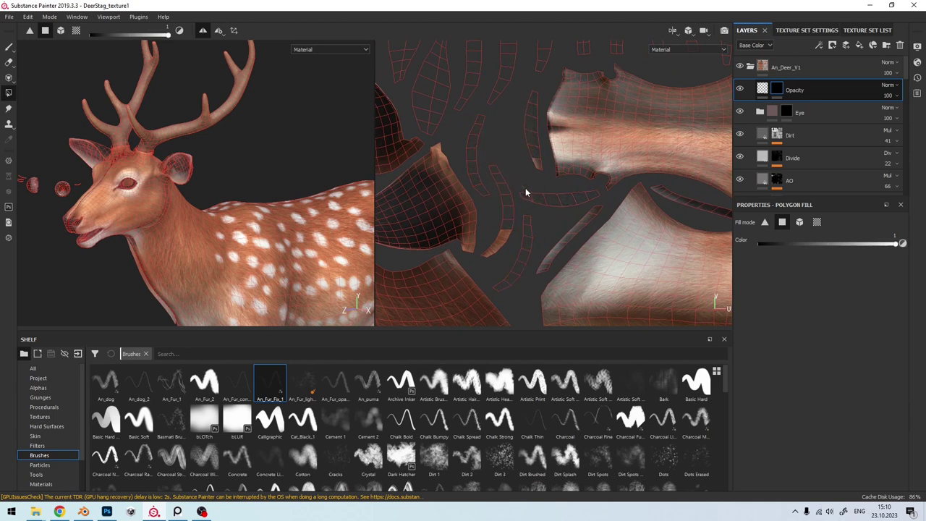
{"action": "left_click", "coordinate": [506, 245]}
{"action": "scroll", "coordinate": [500, 261], "scroll_direction": "up", "scroll_amount": 2}
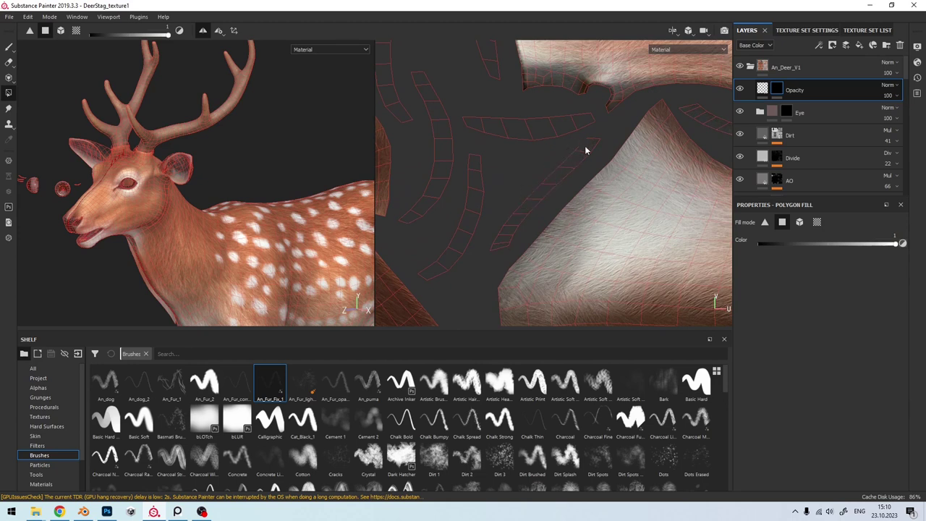
{"action": "scroll", "coordinate": [583, 176], "scroll_direction": "down", "scroll_amount": 3}
{"action": "scroll", "coordinate": [470, 197], "scroll_direction": "up", "scroll_amount": 2}
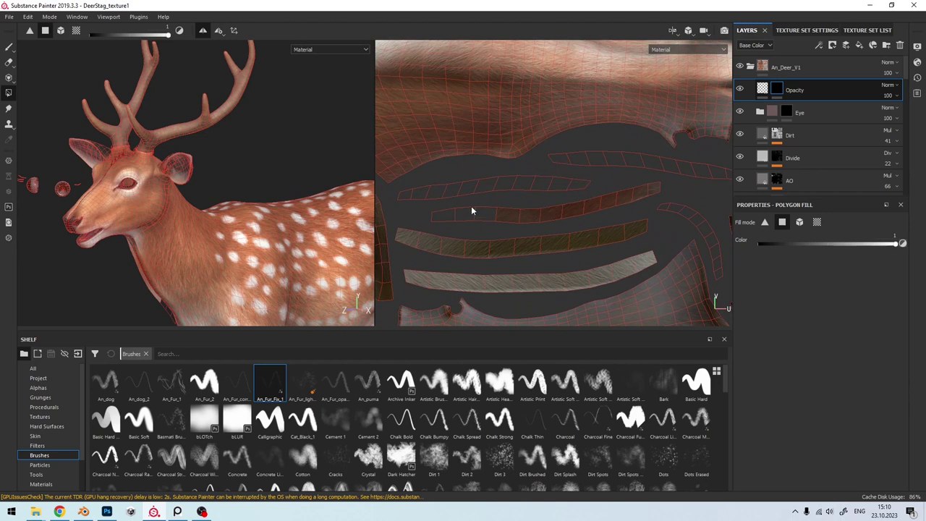
{"action": "middle_click_drag", "start_coordinate": [660, 197], "coordinate": [620, 174]}
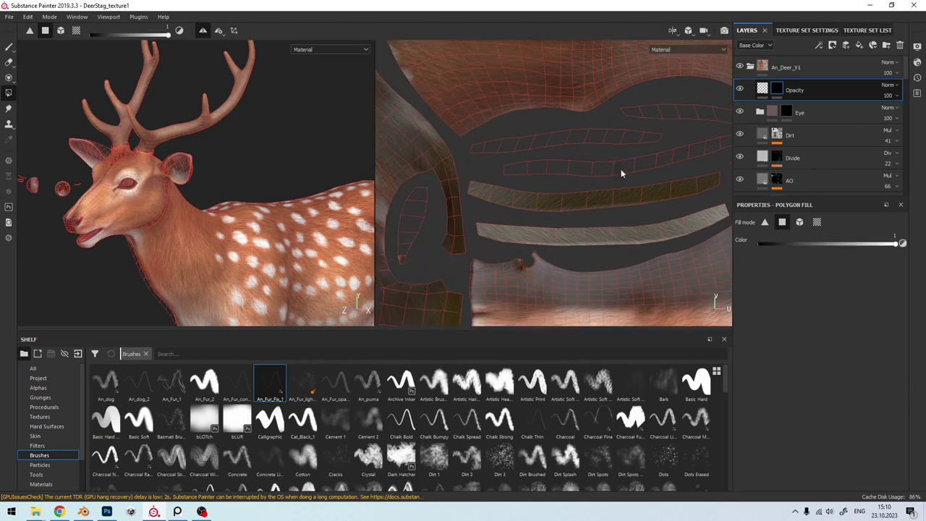
{"action": "left_click_drag", "start_coordinate": [479, 179], "coordinate": [572, 236]}
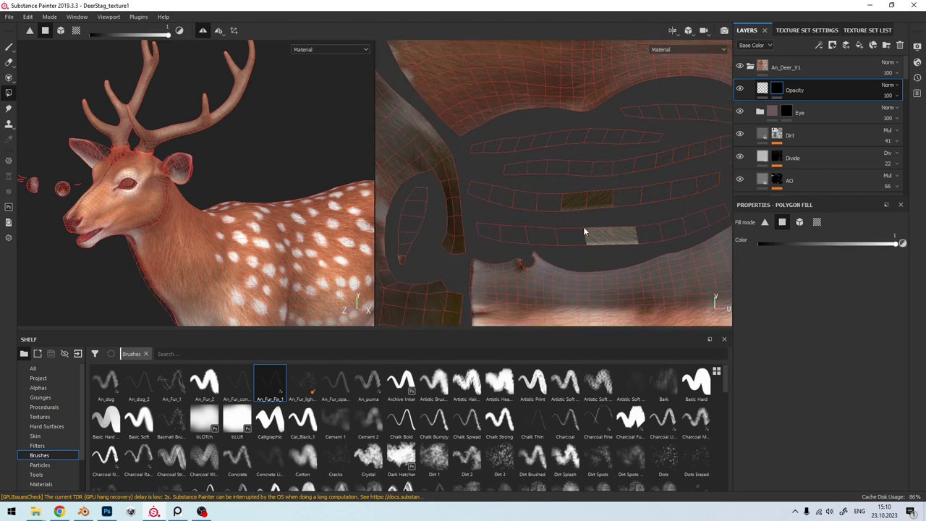
{"action": "scroll", "coordinate": [633, 232], "scroll_direction": "down", "scroll_amount": 2}
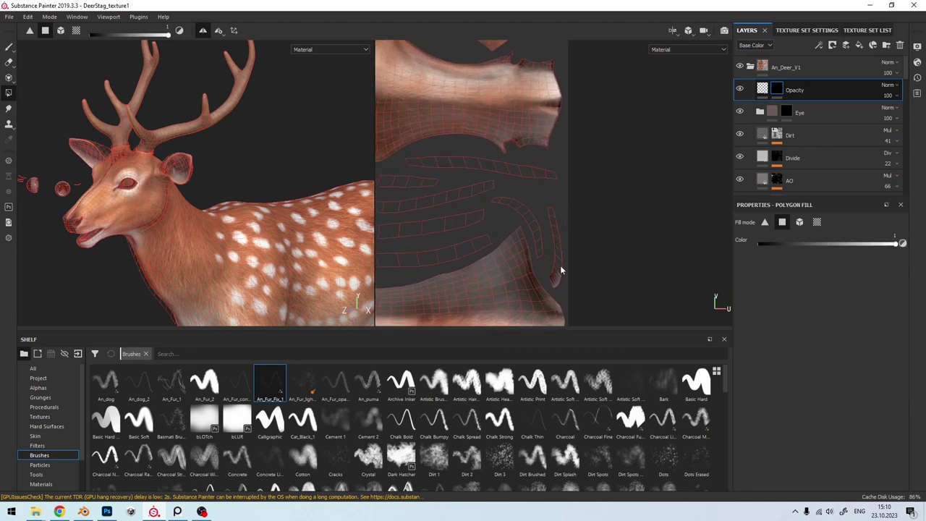
{"action": "scroll", "coordinate": [560, 269], "scroll_direction": "up", "scroll_amount": 3}
{"action": "mouse_move", "coordinate": [561, 242]}
{"action": "middle_mouse_down"}
{"action": "mouse_move", "coordinate": [500, 270]}
{"action": "mouse_move", "coordinate": [549, 148]}
{"action": "mouse_move", "coordinate": [537, 133]}
{"action": "middle_mouse_up"}
{"action": "left_click_drag", "start_coordinate": [537, 133], "coordinate": [578, 231]}
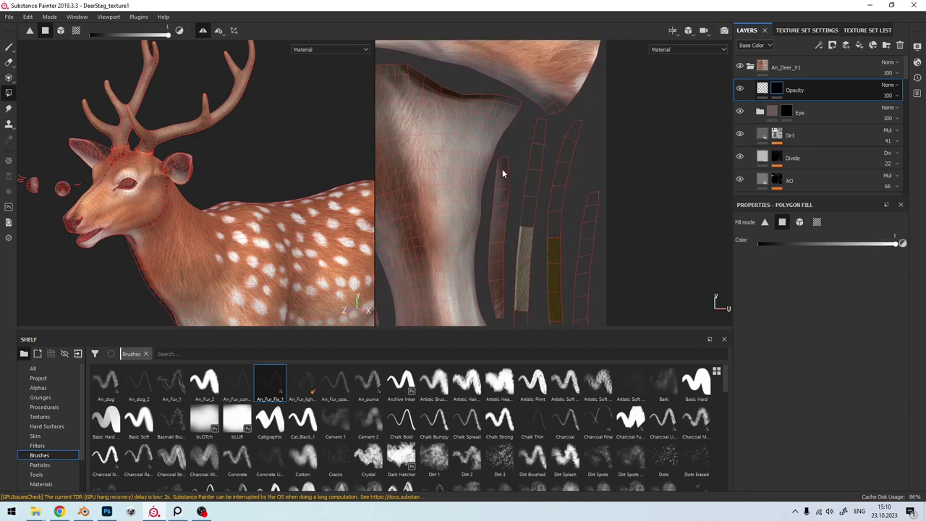
{"action": "left_click_drag", "start_coordinate": [502, 169], "coordinate": [523, 253]}
{"action": "middle_click_drag", "start_coordinate": [523, 253], "coordinate": [533, 195]}
{"action": "scroll", "coordinate": [513, 255], "scroll_direction": "down", "scroll_amount": 2}
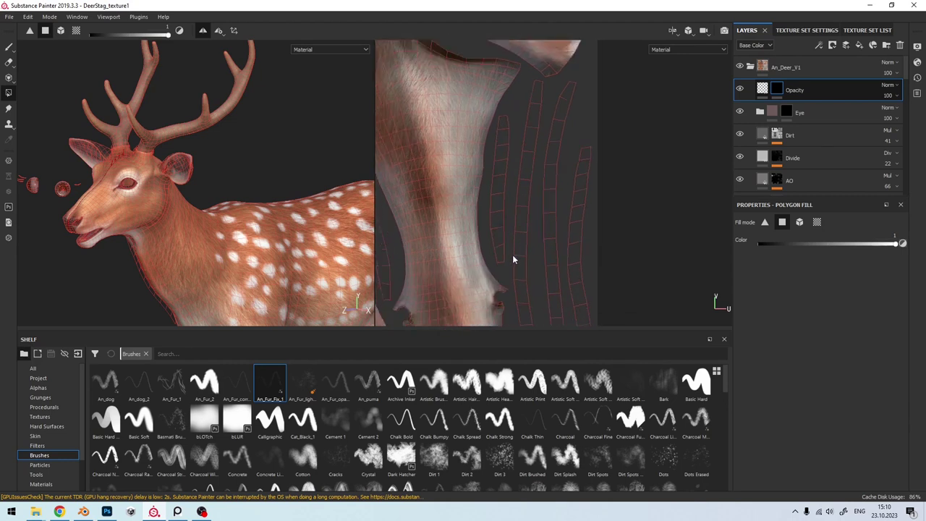
{"action": "middle_click_drag", "start_coordinate": [512, 254], "coordinate": [567, 176]}
{"action": "scroll", "coordinate": [581, 257], "scroll_direction": "down", "scroll_amount": 2}
{"action": "scroll", "coordinate": [581, 257], "scroll_direction": "up", "scroll_amount": 3}
{"action": "middle_click_drag", "start_coordinate": [581, 257], "coordinate": [503, 208]}
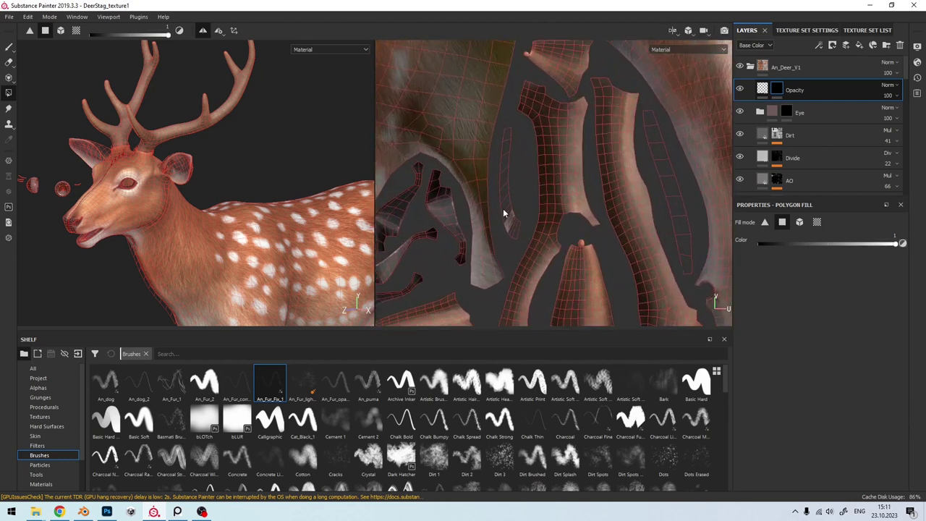
{"action": "scroll", "coordinate": [512, 226], "scroll_direction": "down", "scroll_amount": 2}
{"action": "scroll", "coordinate": [529, 118], "scroll_direction": "up", "scroll_amount": 3}
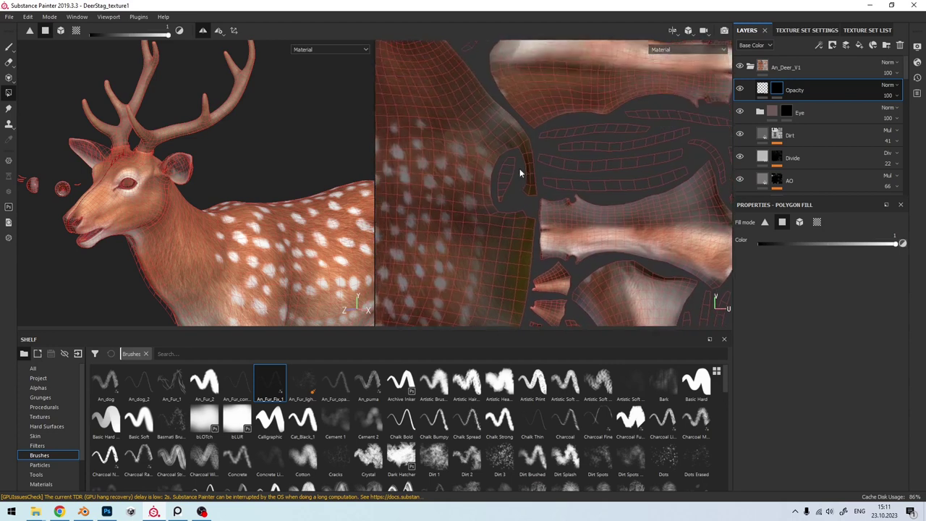
{"action": "mouse_move", "coordinate": [530, 118]}
{"action": "middle_mouse_down"}
{"action": "mouse_move", "coordinate": [505, 199]}
{"action": "mouse_move", "coordinate": [544, 199]}
{"action": "middle_mouse_up"}
{"action": "scroll", "coordinate": [494, 204], "scroll_direction": "down", "scroll_amount": 2}
{"action": "scroll", "coordinate": [496, 205], "scroll_direction": "up", "scroll_amount": 3}
{"action": "scroll", "coordinate": [535, 200], "scroll_direction": "down", "scroll_amount": 2}
{"action": "scroll", "coordinate": [525, 200], "scroll_direction": "down", "scroll_amount": 2}
Step: Show the Mask channel in both views and pan the UV layout across the mask strips
{"action": "scroll", "coordinate": [571, 162], "scroll_direction": "down", "scroll_amount": 2}
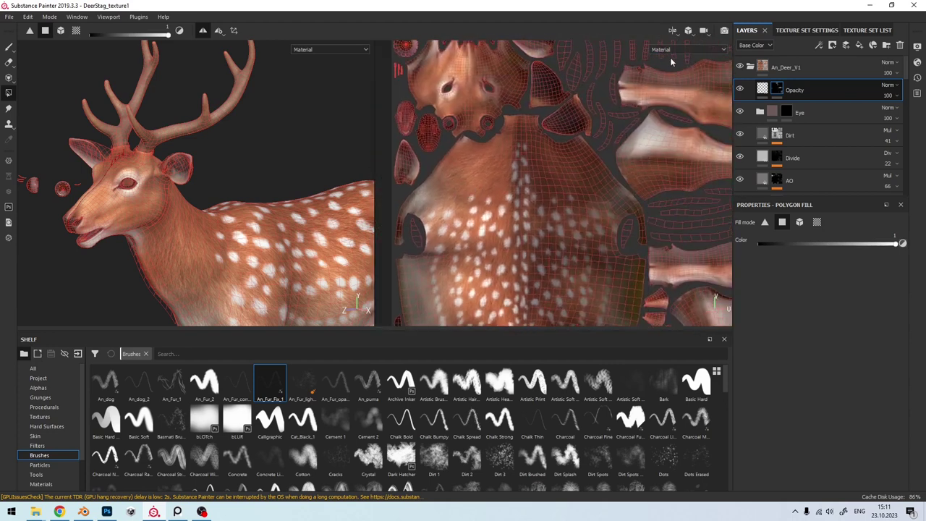
{"action": "left_click", "coordinate": [676, 49]}
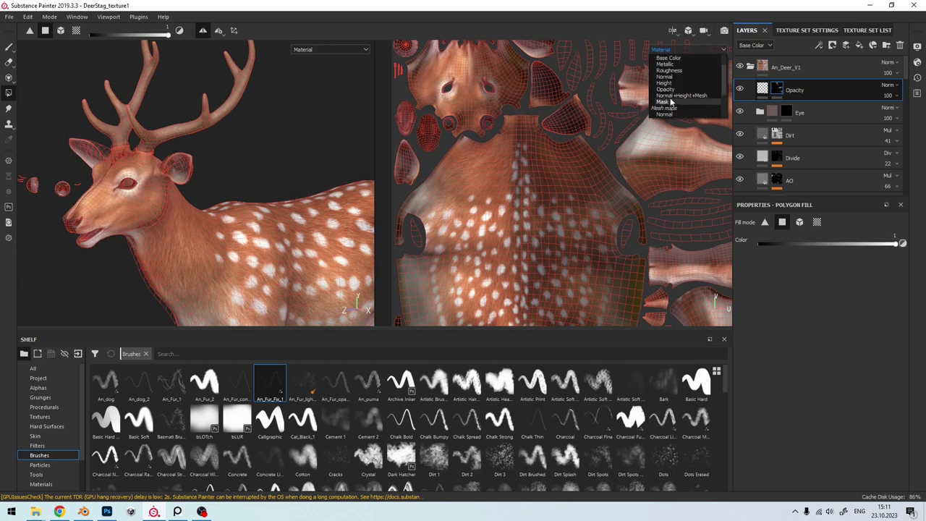
{"action": "left_click", "coordinate": [666, 108]}
{"action": "scroll", "coordinate": [529, 144], "scroll_direction": "down", "scroll_amount": 2}
{"action": "scroll", "coordinate": [530, 92], "scroll_direction": "up", "scroll_amount": 2}
{"action": "mouse_move", "coordinate": [529, 92]}
{"action": "middle_mouse_down"}
{"action": "mouse_move", "coordinate": [492, 120]}
{"action": "mouse_move", "coordinate": [485, 140]}
{"action": "mouse_move", "coordinate": [495, 202]}
{"action": "mouse_move", "coordinate": [548, 221]}
{"action": "mouse_move", "coordinate": [560, 213]}
{"action": "mouse_move", "coordinate": [520, 167]}
{"action": "middle_mouse_up"}
Step: Return both views to the Base Color channel and switch to the Paint tool
{"action": "left_click", "coordinate": [688, 47]}
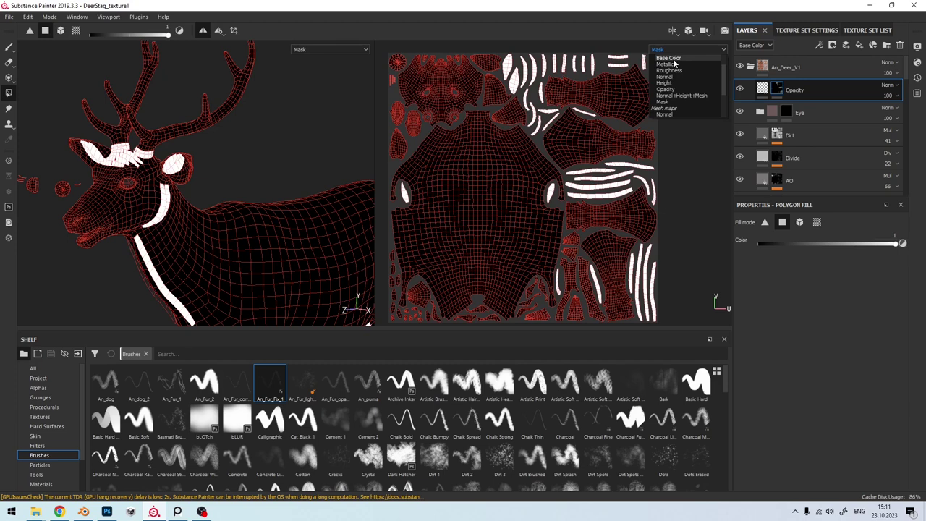
{"action": "left_click", "coordinate": [670, 58]}
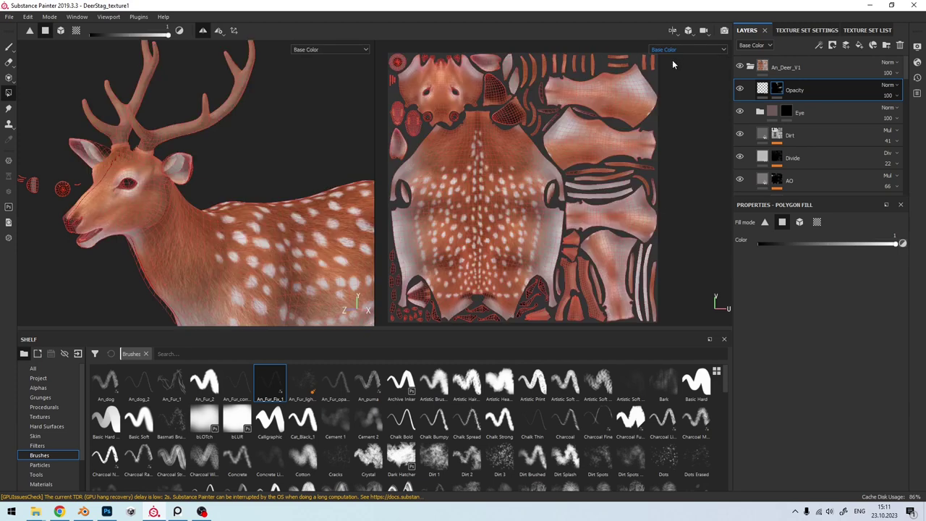
{"action": "left_click", "coordinate": [8, 47]}
Step: Choose the Basic Hard brush and lower the wireframe opacity to 27
{"action": "left_click", "coordinate": [706, 386]}
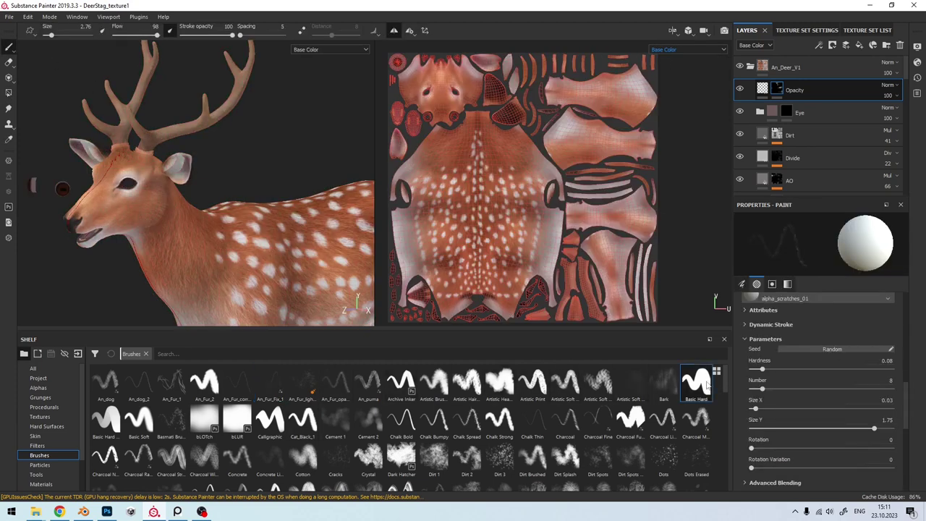
{"action": "scroll", "coordinate": [247, 206], "scroll_direction": "up", "scroll_amount": 2}
{"action": "scroll", "coordinate": [247, 206], "scroll_direction": "up", "scroll_amount": 2}
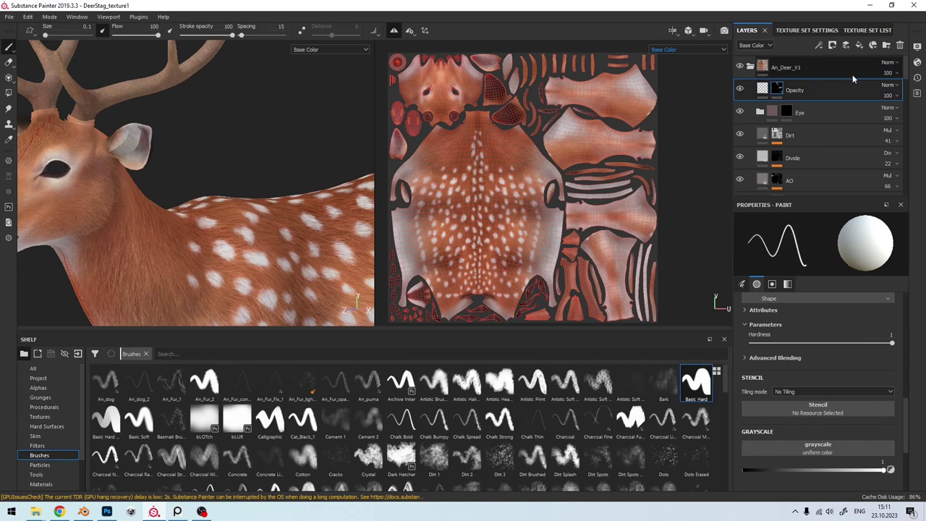
{"action": "left_click", "coordinate": [917, 47]}
{"action": "scroll", "coordinate": [796, 217], "scroll_direction": "down", "scroll_amount": 1}
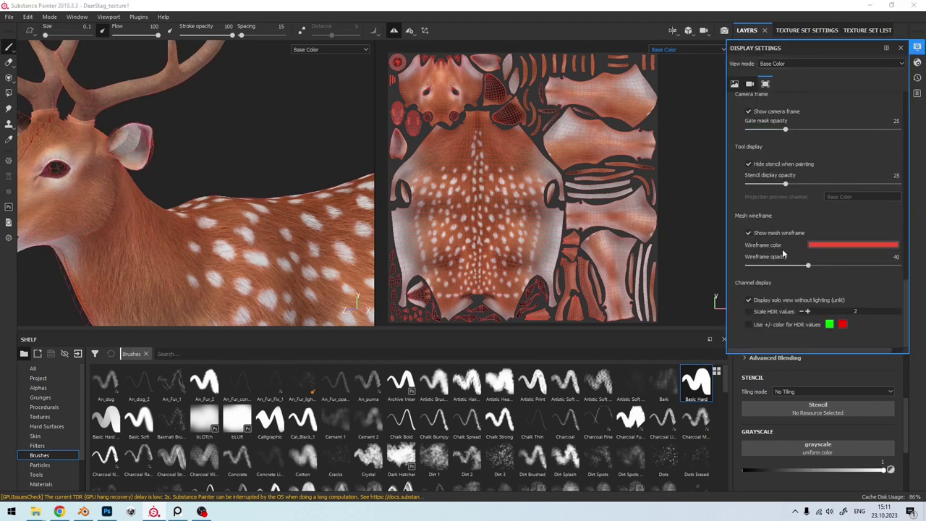
{"action": "left_click_drag", "start_coordinate": [809, 268], "coordinate": [788, 265]}
{"action": "scroll", "coordinate": [91, 161], "scroll_direction": "up", "scroll_amount": 1}
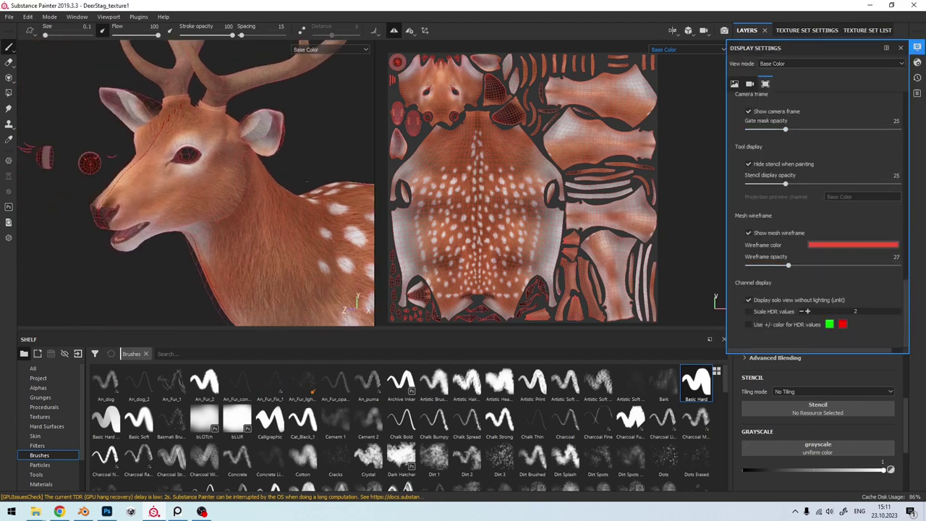
{"action": "scroll", "coordinate": [139, 219], "scroll_direction": "up", "scroll_amount": 3}
{"action": "scroll", "coordinate": [209, 194], "scroll_direction": "up", "scroll_amount": 2}
{"action": "scroll", "coordinate": [210, 194], "scroll_direction": "up", "scroll_amount": 1}
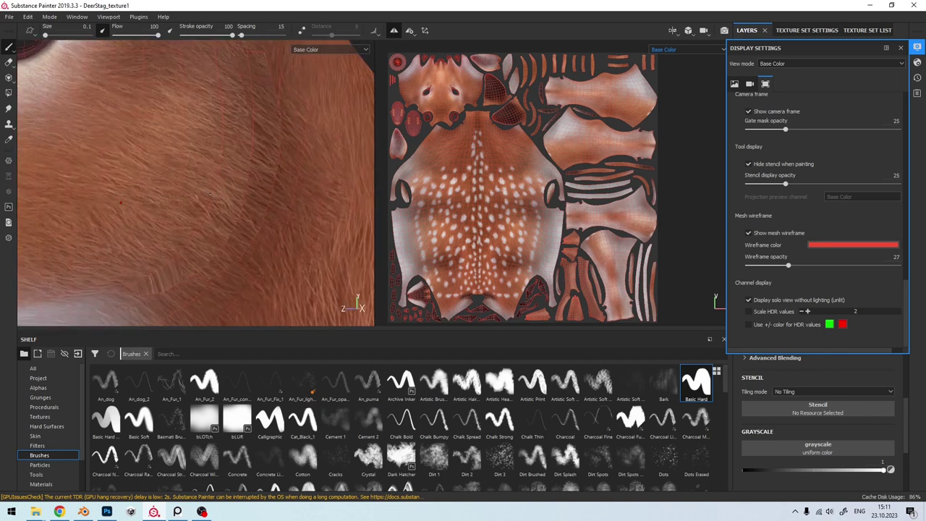
{"action": "left_click_drag", "start_coordinate": [270, 213], "coordinate": [221, 215], "text": "alt"}
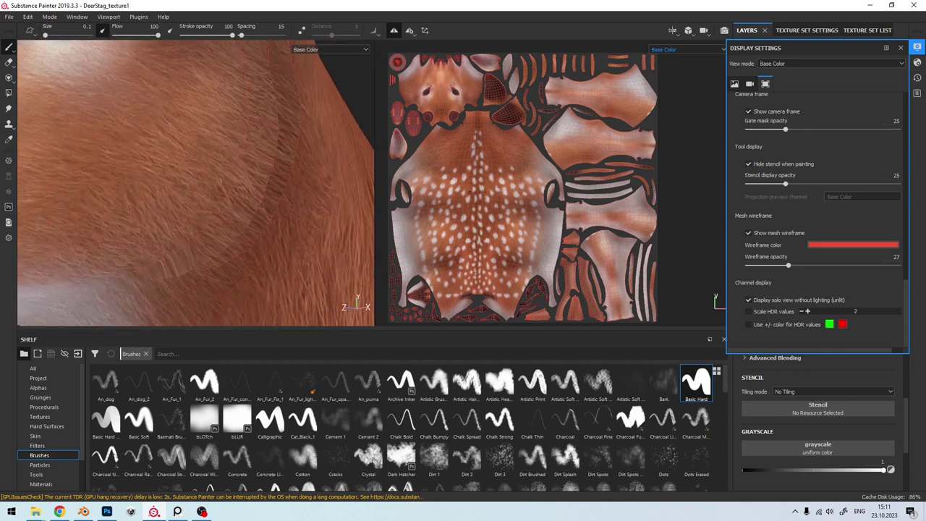
{"action": "left_click", "coordinate": [900, 47]}
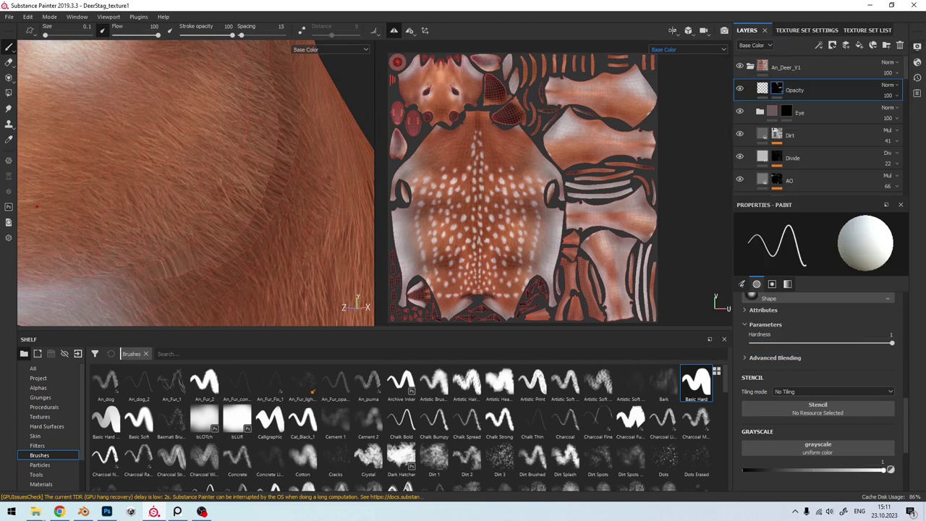
Step: Inspect the neck fur in 3D-only view, swap the brush colour to black, and restore split view
{"action": "key", "text": "F2"}
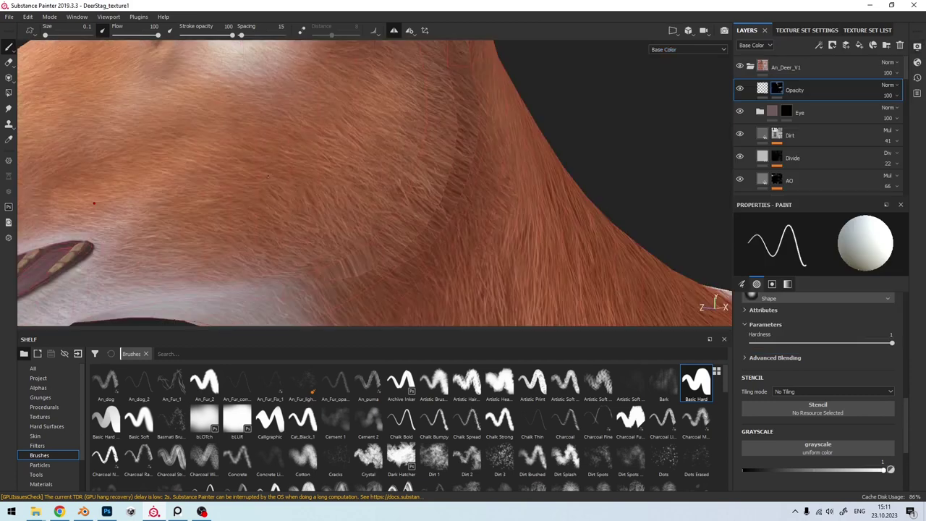
{"action": "scroll", "coordinate": [268, 175], "scroll_direction": "up", "scroll_amount": 5}
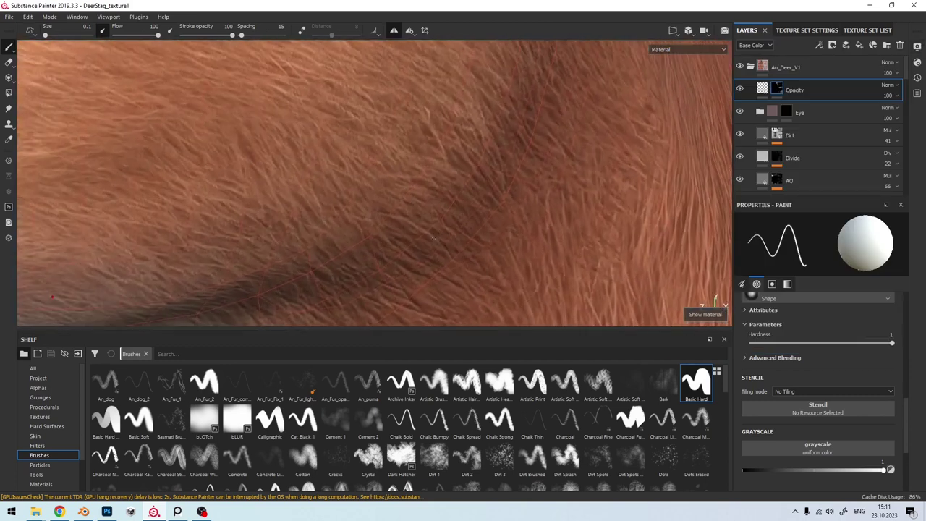
{"action": "mouse_move", "coordinate": [387, 221]}
{"action": "left_mouse_down", "text": "alt"}
{"action": "mouse_move", "coordinate": [238, 279]}
{"action": "mouse_move", "coordinate": [374, 241]}
{"action": "left_mouse_up", "text": "alt"}
{"action": "key", "text": "x"}
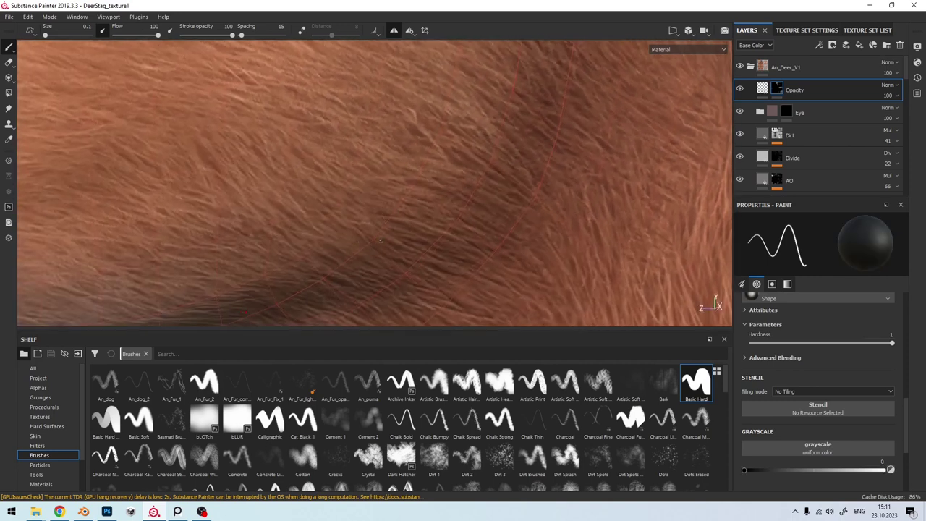
{"action": "key", "text": "c"}
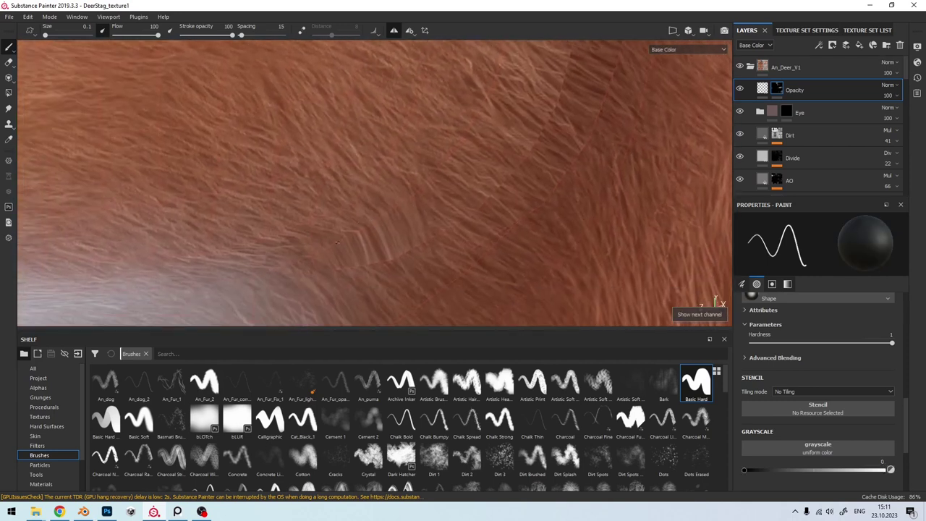
{"action": "mouse_move", "coordinate": [350, 254]}
{"action": "left_mouse_down", "text": "alt"}
{"action": "mouse_move", "coordinate": [389, 274]}
{"action": "mouse_move", "coordinate": [440, 260]}
{"action": "mouse_move", "coordinate": [440, 180]}
{"action": "mouse_move", "coordinate": [401, 196]}
{"action": "mouse_move", "coordinate": [390, 174]}
{"action": "mouse_move", "coordinate": [403, 168]}
{"action": "mouse_move", "coordinate": [416, 163]}
{"action": "mouse_move", "coordinate": [370, 210]}
{"action": "left_mouse_up", "text": "alt"}
{"action": "key", "text": "m"}
{"action": "scroll", "coordinate": [440, 171], "scroll_direction": "down", "scroll_amount": 5}
{"action": "scroll", "coordinate": [356, 217], "scroll_direction": "up", "scroll_amount": 4}
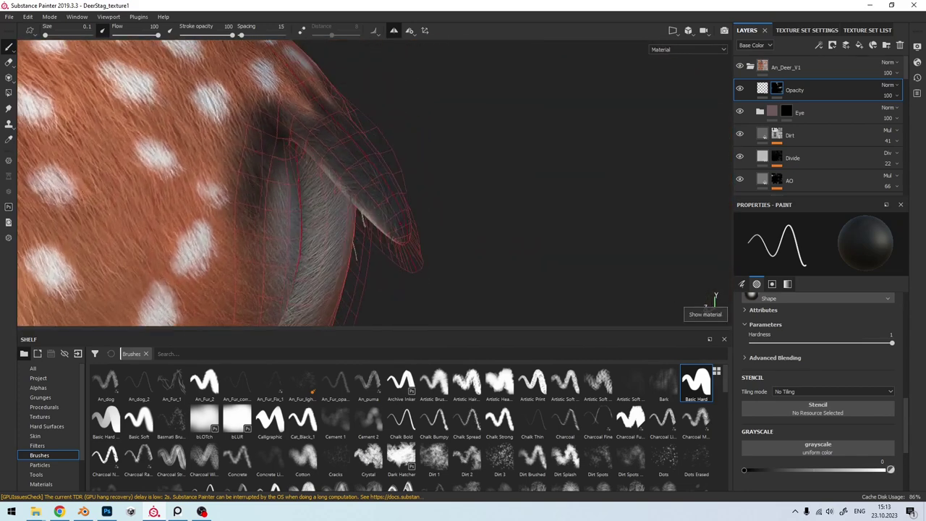
{"action": "key", "text": "F1"}
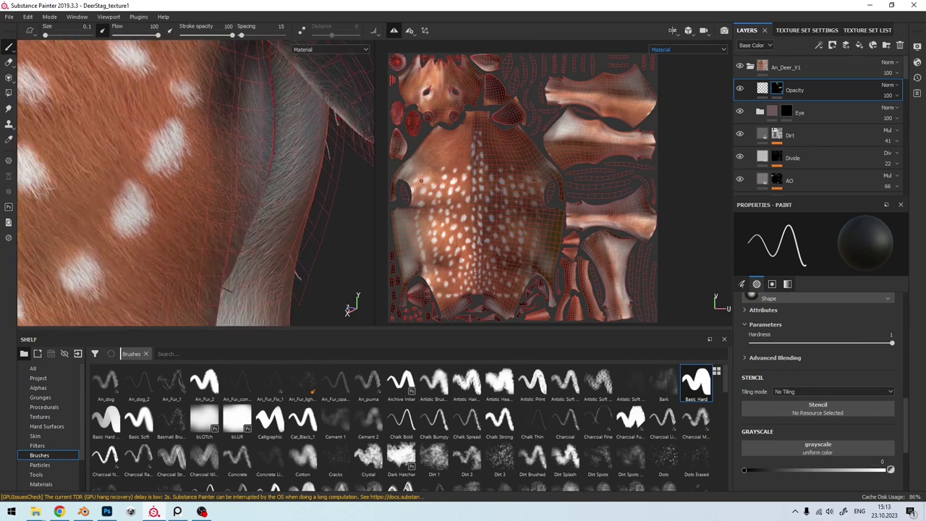
Step: Pick the An_Fur_opa brush, zoom into the UV strips and paint a first fur strand
{"action": "left_click", "coordinate": [395, 32]}
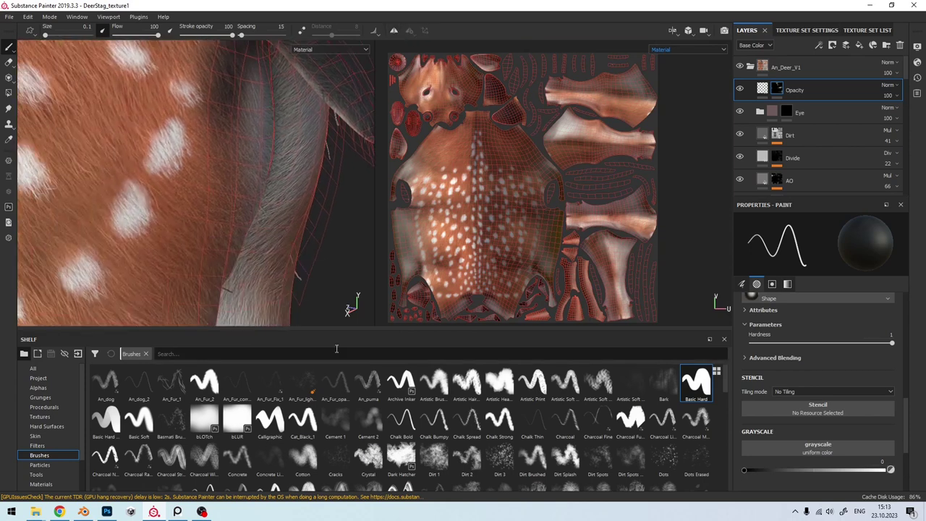
{"action": "left_click", "coordinate": [335, 381]}
{"action": "scroll", "coordinate": [499, 215], "scroll_direction": "up", "scroll_amount": 3}
{"action": "scroll", "coordinate": [499, 216], "scroll_direction": "up", "scroll_amount": 2}
{"action": "scroll", "coordinate": [499, 216], "scroll_direction": "up", "scroll_amount": 3}
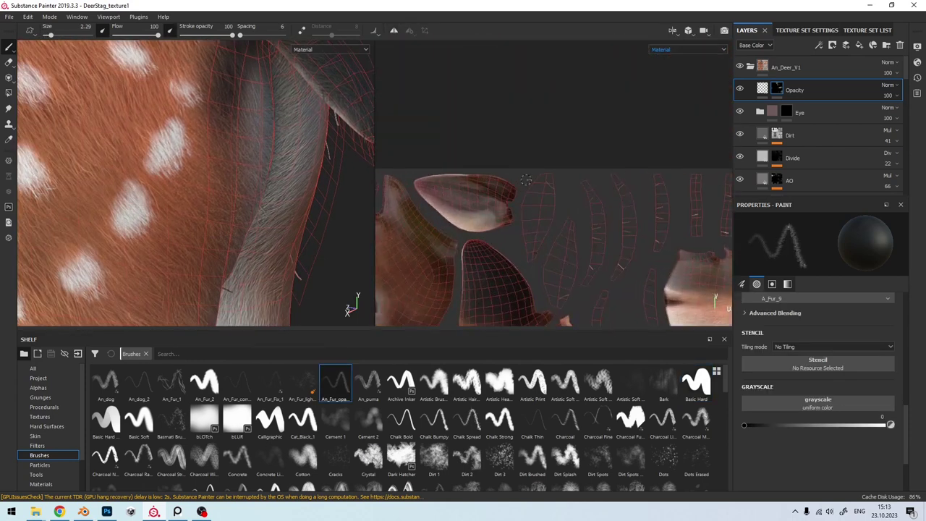
{"action": "scroll", "coordinate": [485, 218], "scroll_direction": "up", "scroll_amount": 2}
{"action": "scroll", "coordinate": [474, 221], "scroll_direction": "up", "scroll_amount": 2}
{"action": "scroll", "coordinate": [475, 220], "scroll_direction": "up", "scroll_amount": 2}
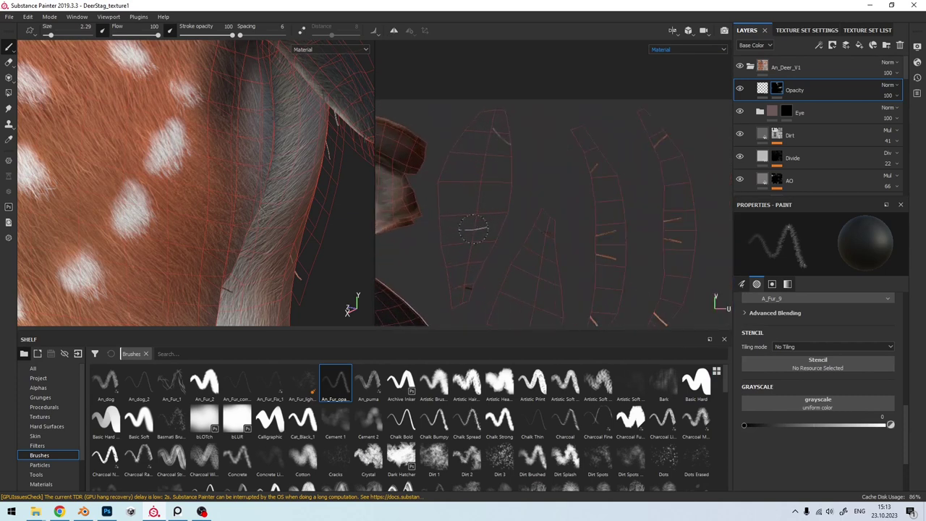
{"action": "scroll", "coordinate": [466, 249], "scroll_direction": "up", "scroll_amount": 2}
{"action": "mouse_move", "coordinate": [464, 304]}
{"action": "left_mouse_down"}
{"action": "mouse_move", "coordinate": [480, 217]}
{"action": "mouse_move", "coordinate": [444, 228]}
{"action": "mouse_move", "coordinate": [467, 246]}
{"action": "mouse_move", "coordinate": [463, 210]}
{"action": "mouse_move", "coordinate": [518, 127]}
{"action": "left_mouse_up"}
Step: Resize the brush and paint fur strands along the strip top and onto the next strip
{"action": "key", "text": "bracketright"}
{"action": "key", "text": "bracketright"}
{"action": "key", "text": "bracketleft"}
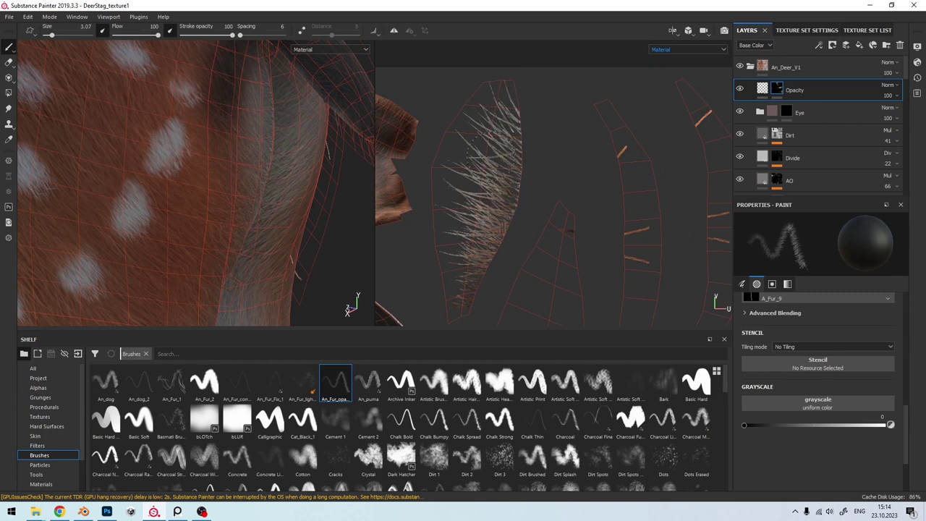
{"action": "left_click_drag", "start_coordinate": [478, 159], "coordinate": [524, 105]}
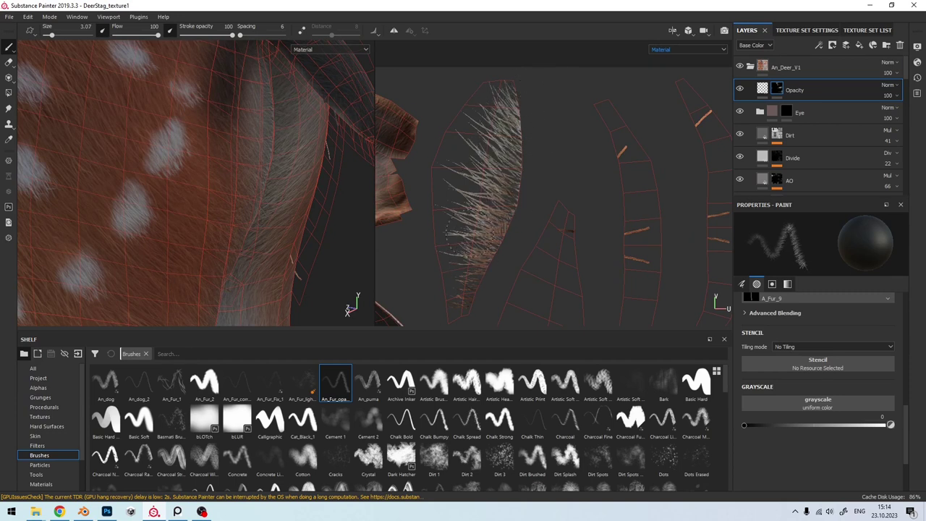
{"action": "middle_click_drag", "start_coordinate": [465, 306], "coordinate": [463, 282]}
{"action": "key", "text": "bracketleft"}
{"action": "key", "text": "bracketleft"}
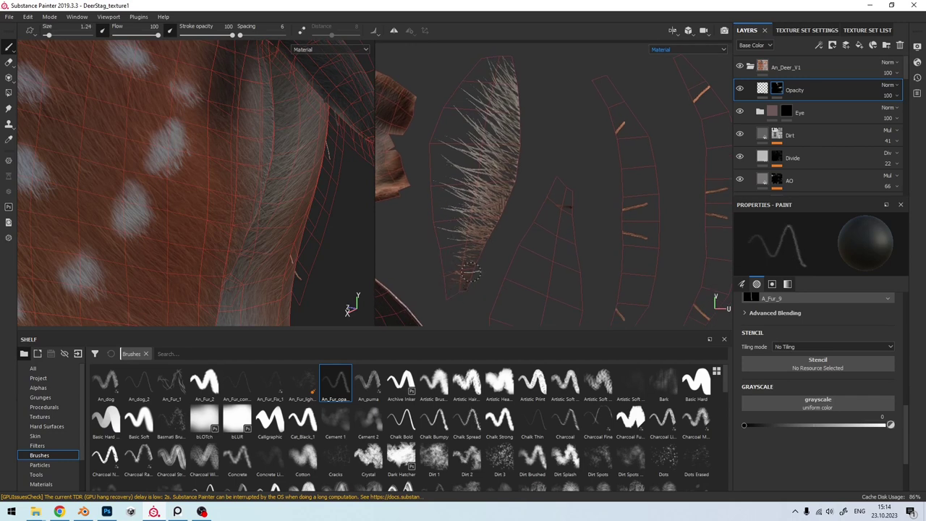
{"action": "key", "text": "bracketright"}
{"action": "middle_click_drag", "start_coordinate": [470, 272], "coordinate": [453, 228]}
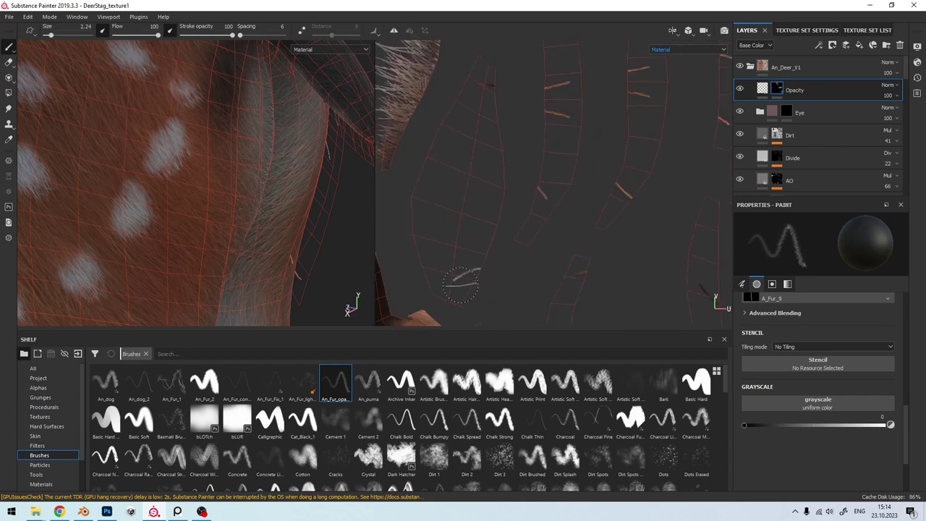
{"action": "key", "text": "bracketright"}
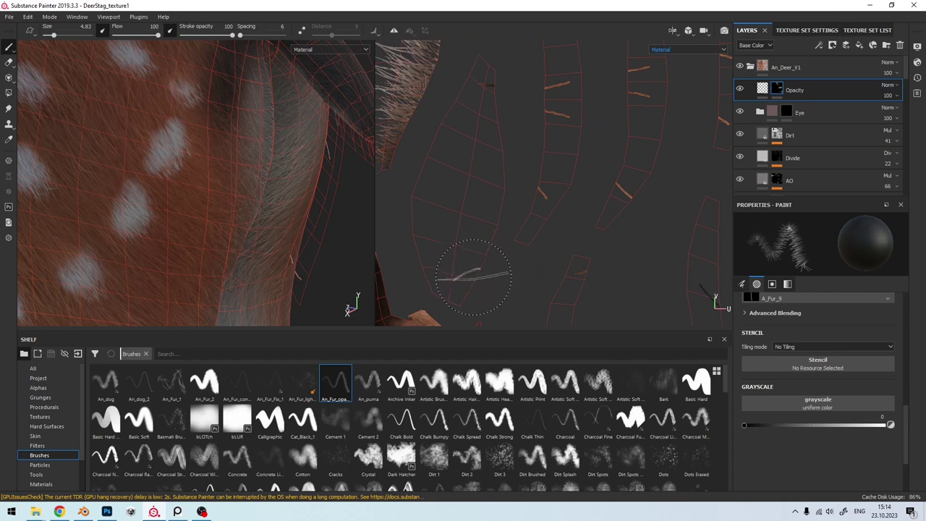
{"action": "left_click_drag", "start_coordinate": [473, 278], "coordinate": [456, 210]}
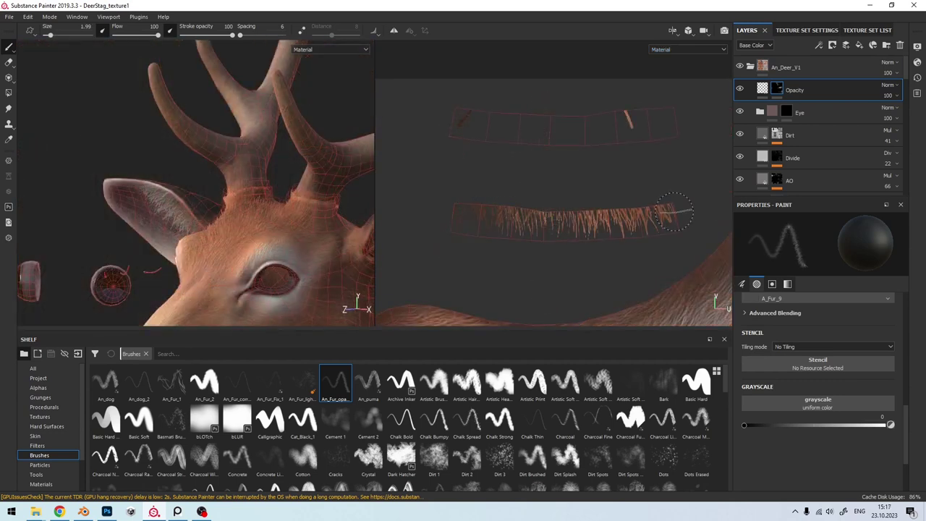
Step: Paint fur strands across the lower strip, the upper curved strip and a long horizontal strip
{"action": "left_click_drag", "start_coordinate": [675, 211], "coordinate": [434, 212]}
{"action": "middle_click_drag", "start_coordinate": [545, 110], "coordinate": [540, 167]}
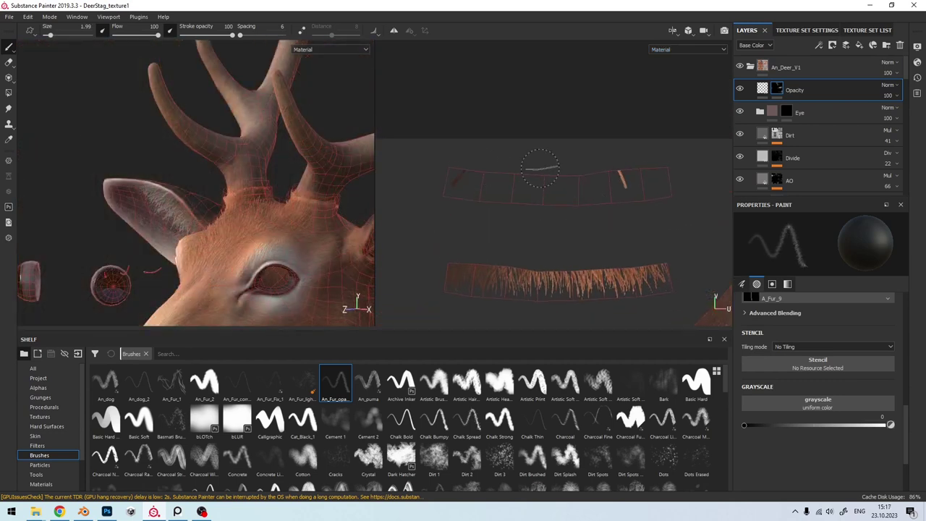
{"action": "mouse_move", "coordinate": [674, 170]}
{"action": "left_mouse_down"}
{"action": "mouse_move", "coordinate": [547, 170]}
{"action": "mouse_move", "coordinate": [529, 96]}
{"action": "left_mouse_up"}
{"action": "scroll", "coordinate": [529, 96], "scroll_direction": "up", "scroll_amount": 2}
{"action": "mouse_move", "coordinate": [528, 96]}
{"action": "middle_mouse_down"}
{"action": "mouse_move", "coordinate": [486, 145]}
{"action": "mouse_move", "coordinate": [476, 199]}
{"action": "middle_mouse_up"}
{"action": "middle_click_drag", "start_coordinate": [477, 127], "coordinate": [477, 188]}
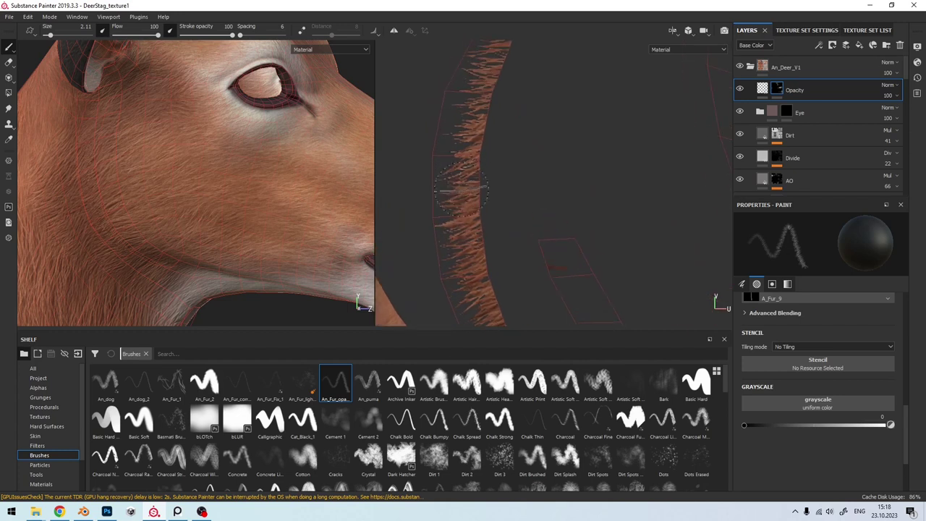
{"action": "mouse_move", "coordinate": [478, 139]}
{"action": "middle_mouse_down"}
{"action": "mouse_move", "coordinate": [490, 155]}
{"action": "mouse_move", "coordinate": [481, 127]}
{"action": "middle_mouse_up"}
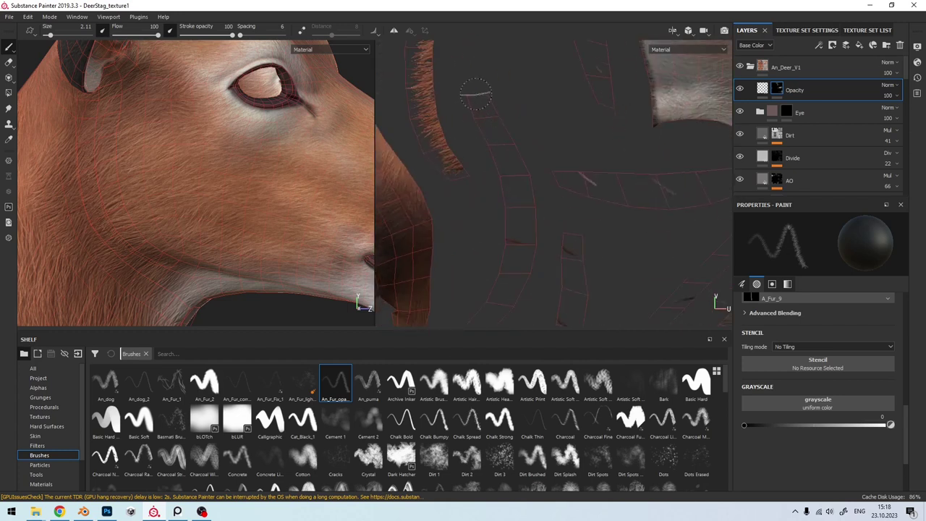
{"action": "scroll", "coordinate": [481, 107], "scroll_direction": "up", "scroll_amount": 2}
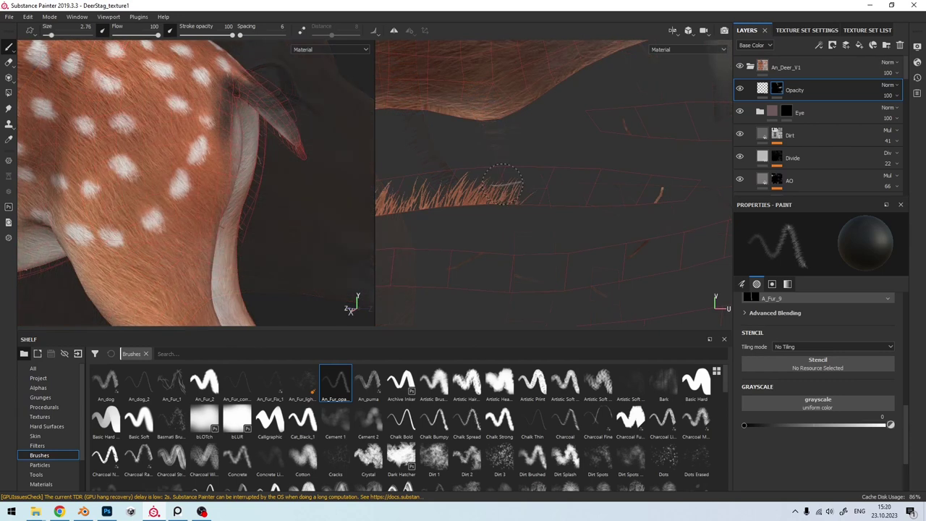
{"action": "mouse_move", "coordinate": [510, 197]}
{"action": "left_mouse_down"}
{"action": "mouse_move", "coordinate": [590, 214]}
{"action": "mouse_move", "coordinate": [666, 190]}
{"action": "left_mouse_up"}
Step: Fine-tune the brush size and move the UV view to the next vertical fur strips
{"action": "key", "text": "bracketleft"}
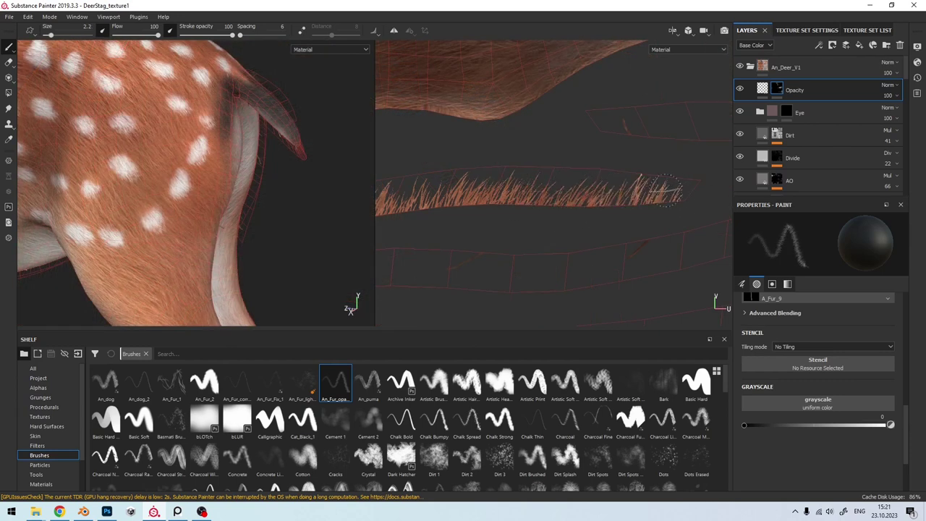
{"action": "key", "text": "bracketright"}
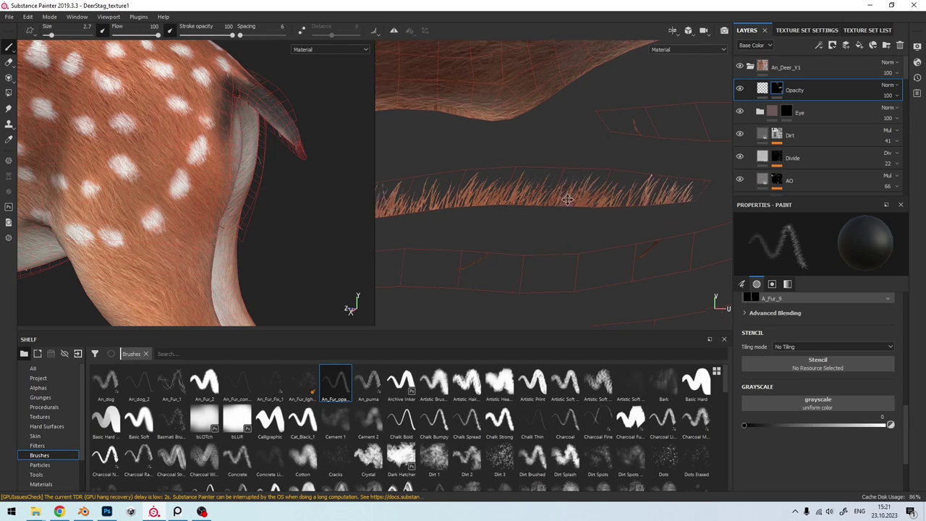
{"action": "left_click_drag", "start_coordinate": [556, 183], "coordinate": [568, 185], "text": "alt"}
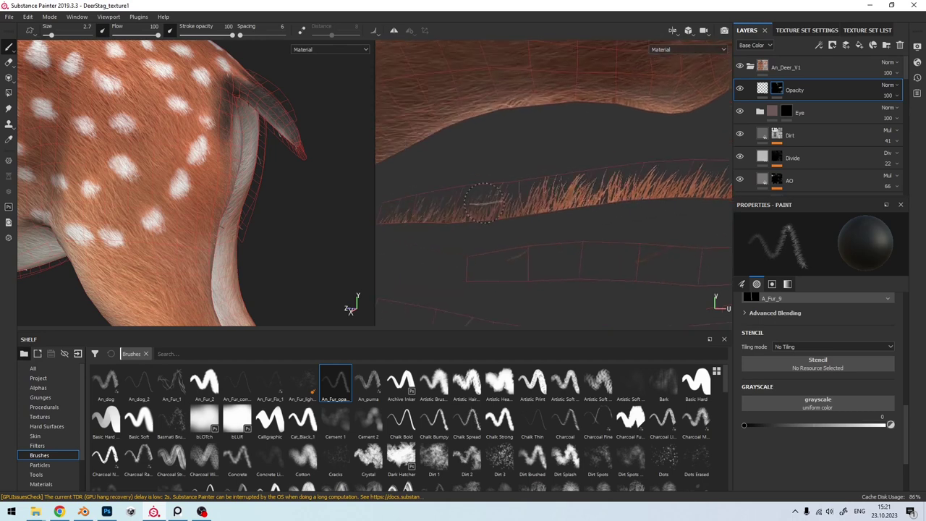
{"action": "mouse_move", "coordinate": [494, 217]}
{"action": "left_mouse_down", "text": "alt"}
{"action": "mouse_move", "coordinate": [476, 209]}
{"action": "mouse_move", "coordinate": [448, 225]}
{"action": "left_mouse_up", "text": "alt"}
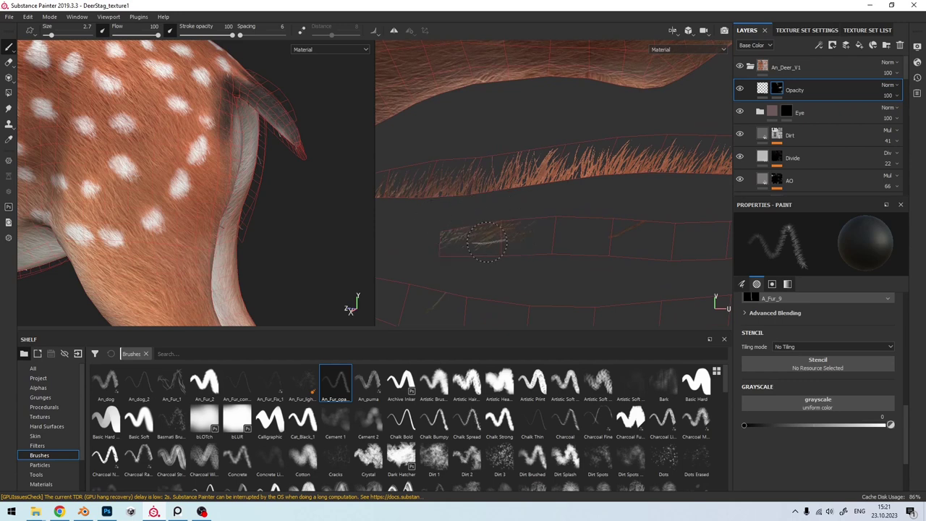
{"action": "mouse_move", "coordinate": [474, 232]}
{"action": "left_mouse_down", "text": "alt"}
{"action": "mouse_move", "coordinate": [492, 245]}
{"action": "mouse_move", "coordinate": [561, 192]}
{"action": "mouse_move", "coordinate": [582, 141]}
{"action": "left_mouse_up", "text": "alt"}
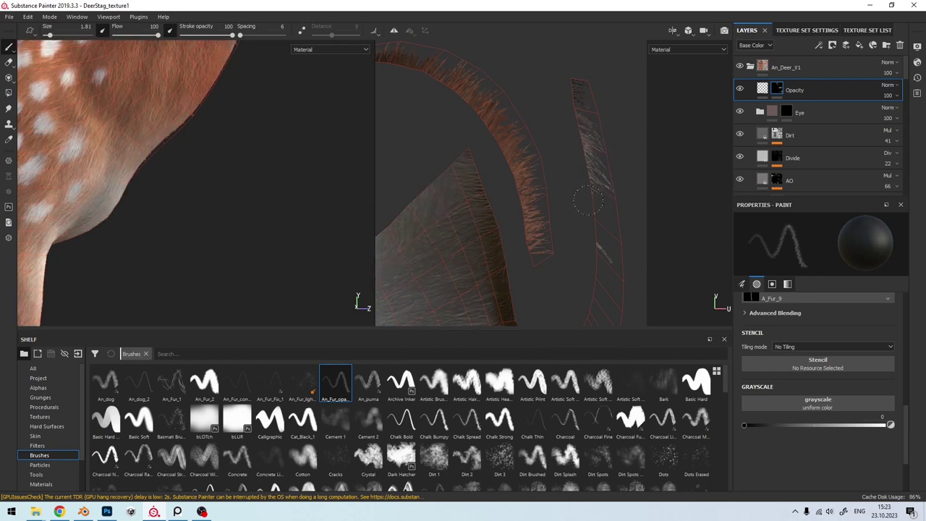
{"action": "mouse_move", "coordinate": [609, 206]}
{"action": "middle_mouse_down"}
{"action": "mouse_move", "coordinate": [585, 178]}
{"action": "mouse_move", "coordinate": [557, 181]}
{"action": "middle_mouse_up"}
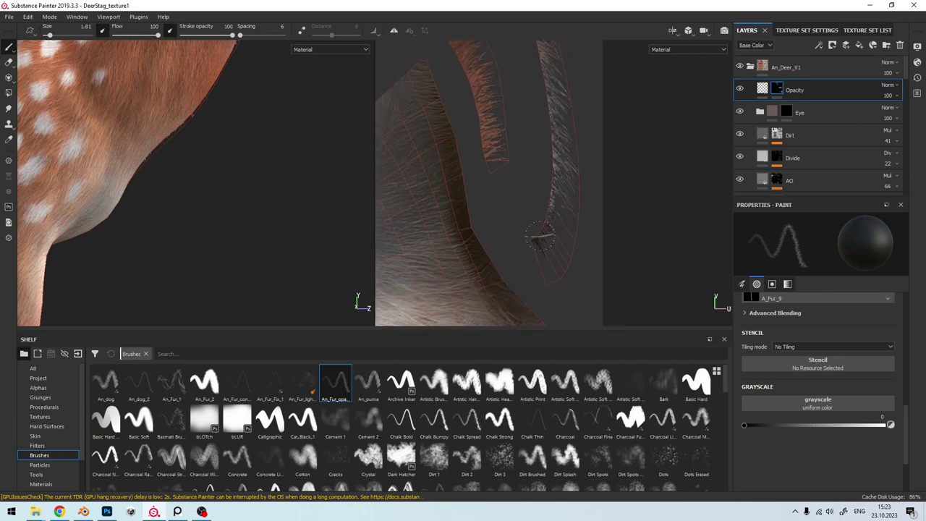
Step: Paint fur strands down the vertical strips, including lighter strands, then zoom back out
{"action": "left_click_drag", "start_coordinate": [552, 233], "coordinate": [529, 252]}
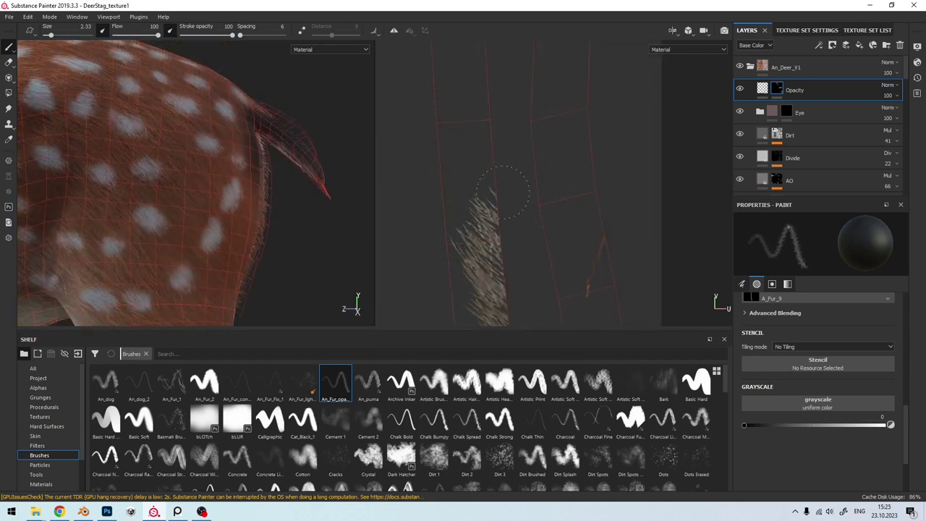
{"action": "mouse_move", "coordinate": [502, 191]}
{"action": "left_mouse_down"}
{"action": "mouse_move", "coordinate": [467, 204]}
{"action": "mouse_move", "coordinate": [479, 227]}
{"action": "left_mouse_up"}
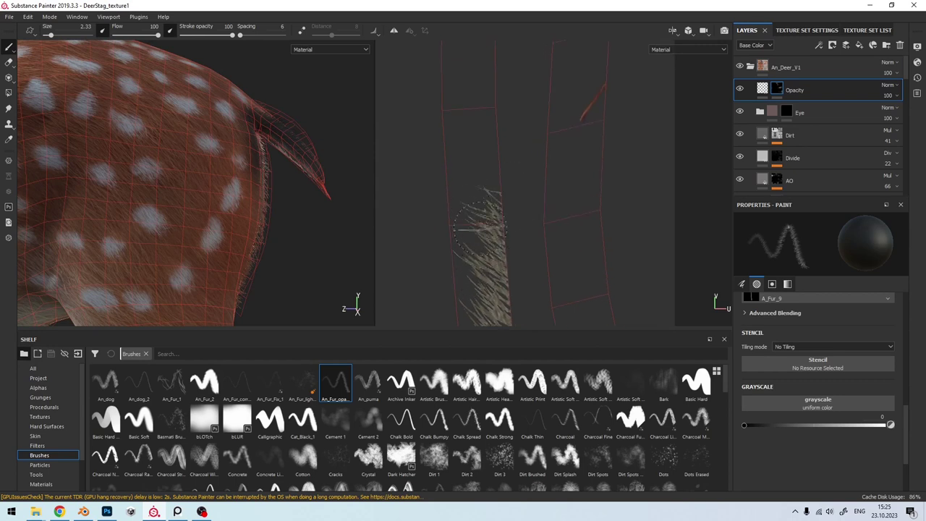
{"action": "mouse_move", "coordinate": [481, 199]}
{"action": "middle_mouse_down"}
{"action": "mouse_move", "coordinate": [481, 215]}
{"action": "mouse_move", "coordinate": [579, 201]}
{"action": "middle_mouse_up"}
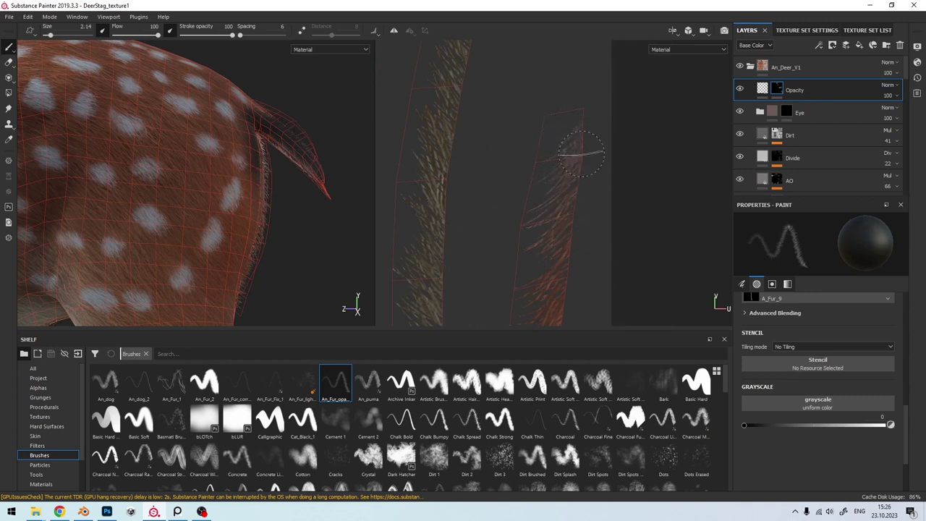
{"action": "mouse_move", "coordinate": [579, 147]}
{"action": "left_mouse_down"}
{"action": "mouse_move", "coordinate": [587, 198]}
{"action": "mouse_move", "coordinate": [557, 286]}
{"action": "left_mouse_up"}
{"action": "scroll", "coordinate": [554, 270], "scroll_direction": "down", "scroll_amount": 2}
{"action": "scroll", "coordinate": [534, 188], "scroll_direction": "down", "scroll_amount": 1}
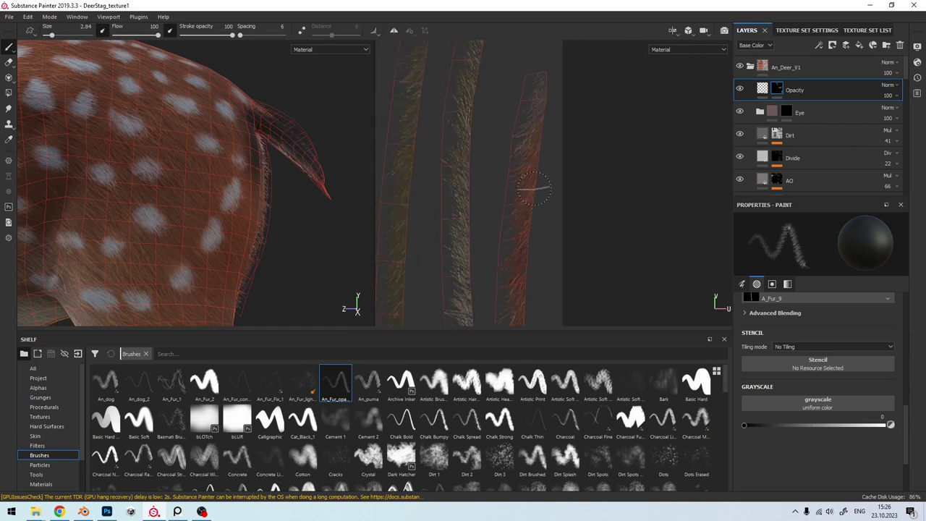
{"action": "scroll", "coordinate": [534, 188], "scroll_direction": "down", "scroll_amount": 2}
{"action": "scroll", "coordinate": [534, 188], "scroll_direction": "down", "scroll_amount": 2}
Step: Show the Mask channel to check the painted fur strips across the whole UV layout
{"action": "middle_click_drag", "start_coordinate": [473, 194], "coordinate": [522, 210]}
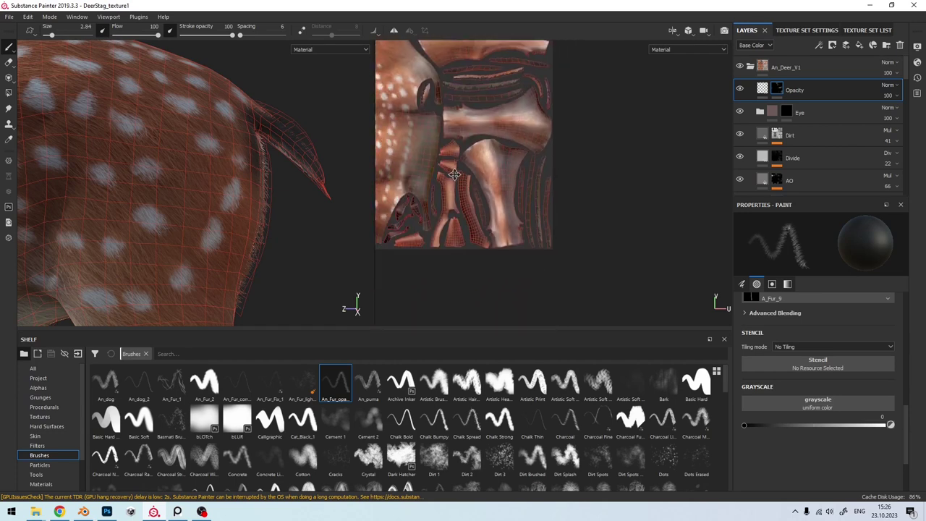
{"action": "left_click", "coordinate": [687, 49]}
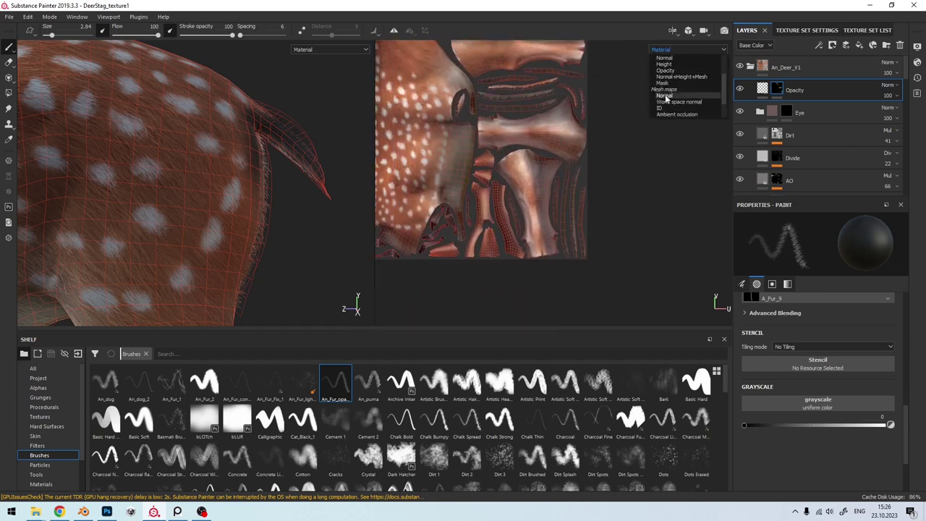
{"action": "left_click", "coordinate": [665, 108]}
{"action": "mouse_move", "coordinate": [467, 83]}
{"action": "middle_mouse_down"}
{"action": "mouse_move", "coordinate": [523, 175]}
{"action": "mouse_move", "coordinate": [473, 149]}
{"action": "mouse_move", "coordinate": [589, 242]}
{"action": "mouse_move", "coordinate": [571, 248]}
{"action": "mouse_move", "coordinate": [635, 134]}
{"action": "mouse_move", "coordinate": [579, 246]}
{"action": "mouse_move", "coordinate": [578, 153]}
{"action": "middle_mouse_up"}
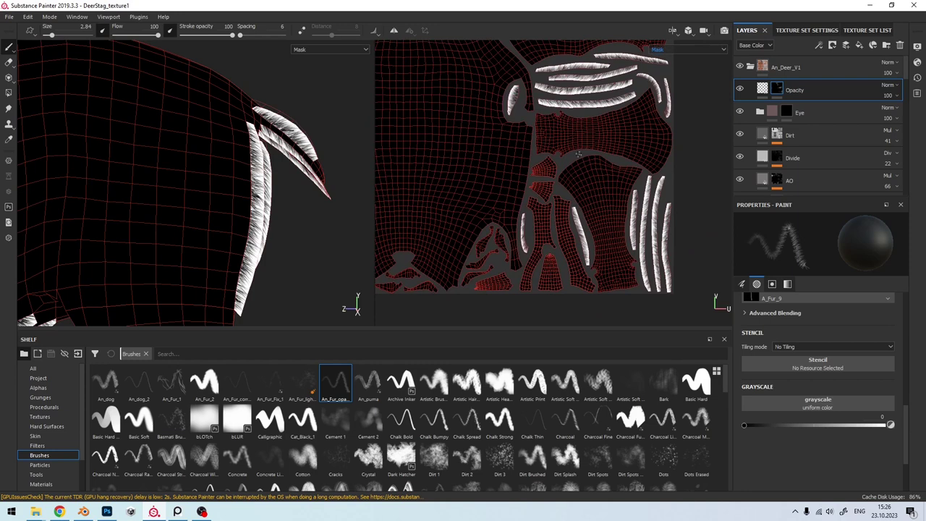
Step: Return to Base Color, turn off the mesh wireframe and show only the 3D view
{"action": "left_click", "coordinate": [700, 52]}
{"action": "left_click", "coordinate": [676, 60]}
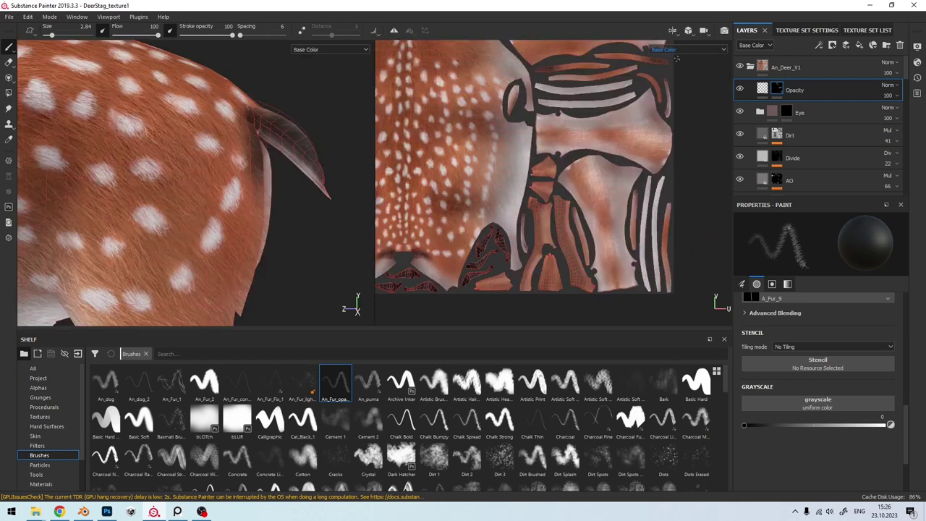
{"action": "scroll", "coordinate": [277, 187], "scroll_direction": "up", "scroll_amount": 2}
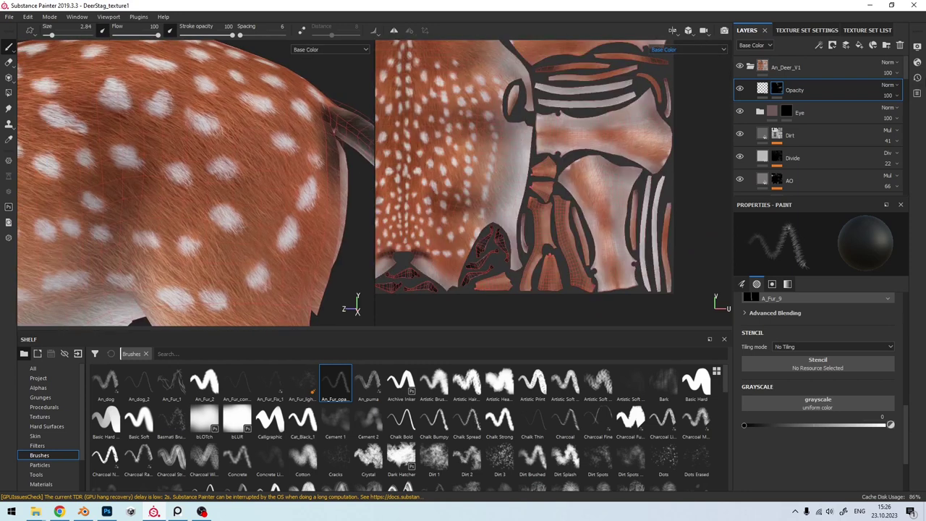
{"action": "left_click", "coordinate": [917, 46]}
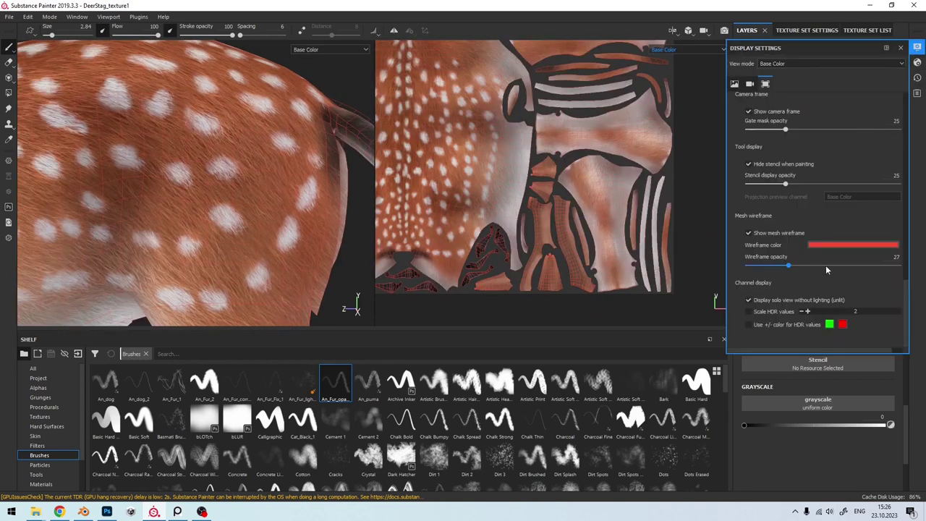
{"action": "left_click", "coordinate": [917, 46]}
{"action": "key", "text": "F2"}
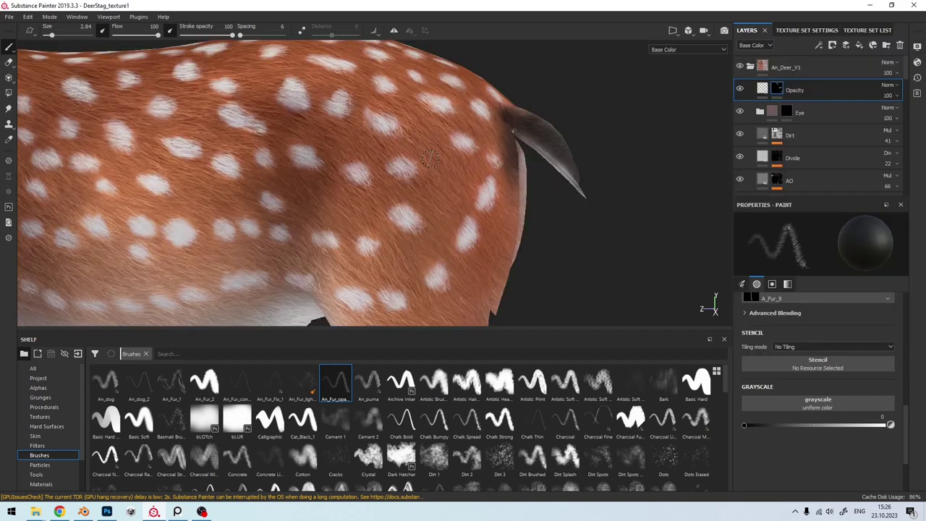
Step: Frame the deer, switch to full material shading and hide the interface panels
{"action": "key", "text": "f"}
{"action": "key", "text": "m"}
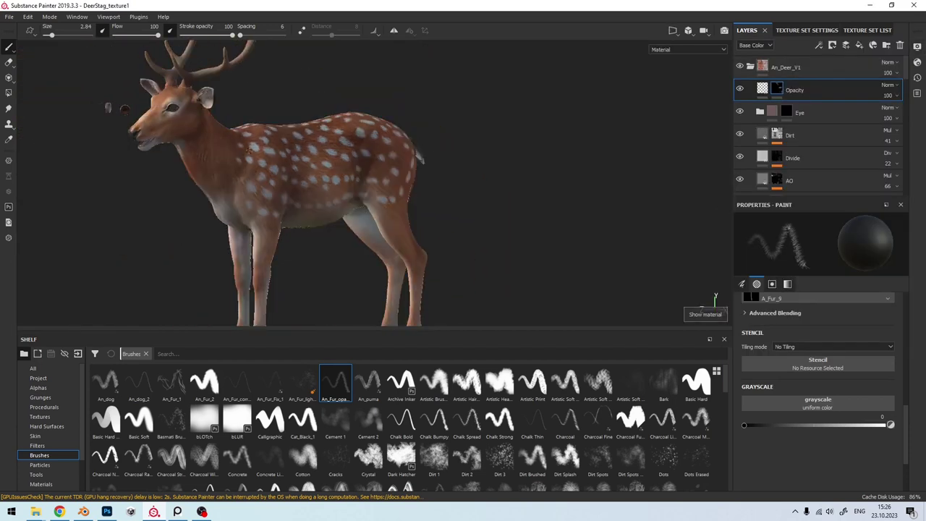
{"action": "mouse_move", "coordinate": [386, 181]}
{"action": "left_mouse_down", "text": "alt"}
{"action": "mouse_move", "coordinate": [332, 181]}
{"action": "mouse_move", "coordinate": [395, 181]}
{"action": "left_mouse_up", "text": "alt"}
{"action": "scroll", "coordinate": [333, 181], "scroll_direction": "up", "scroll_amount": 2}
{"action": "scroll", "coordinate": [395, 181], "scroll_direction": "up", "scroll_amount": 3}
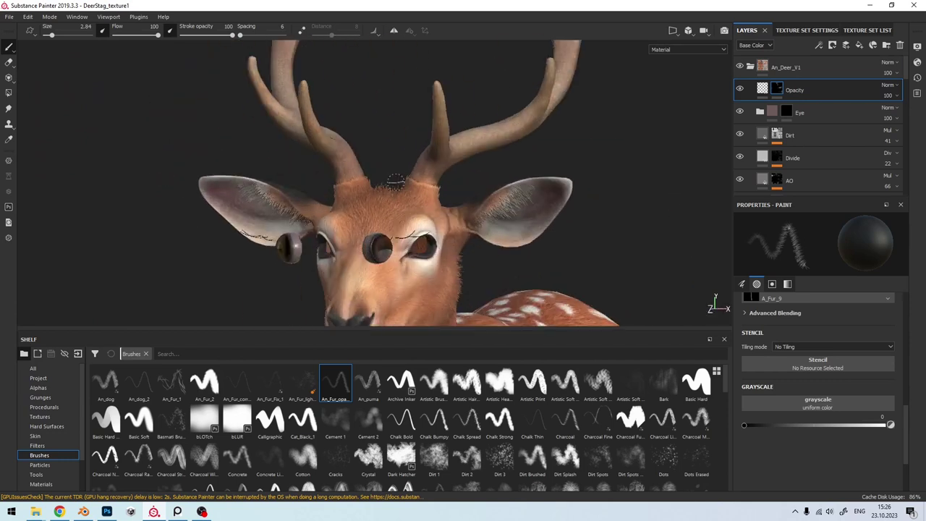
{"action": "key", "text": "Tab"}
{"action": "scroll", "coordinate": [398, 203], "scroll_direction": "up", "scroll_amount": 2}
{"action": "scroll", "coordinate": [405, 226], "scroll_direction": "up", "scroll_amount": 2}
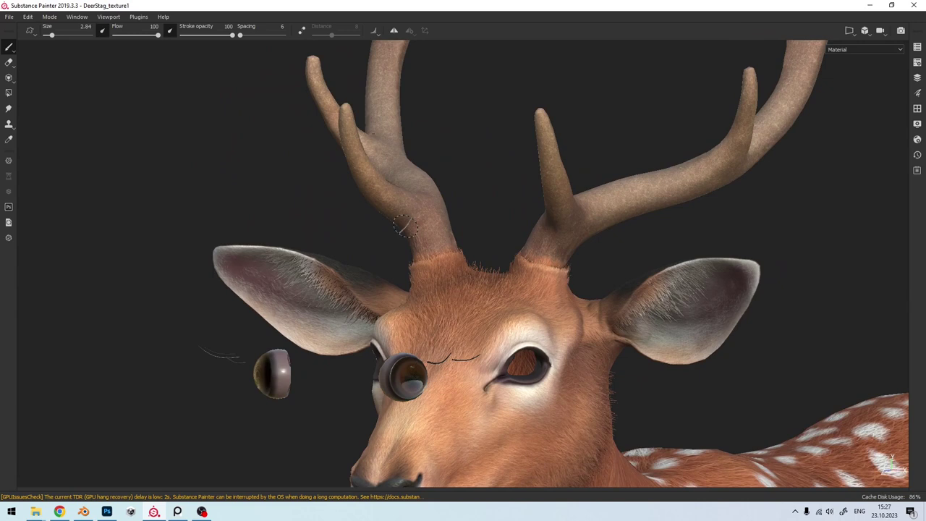
Step: Orbit around the deer's head, neck, body and rear to inspect the fur
{"action": "left_click_drag", "start_coordinate": [405, 226], "coordinate": [340, 226], "text": "alt"}
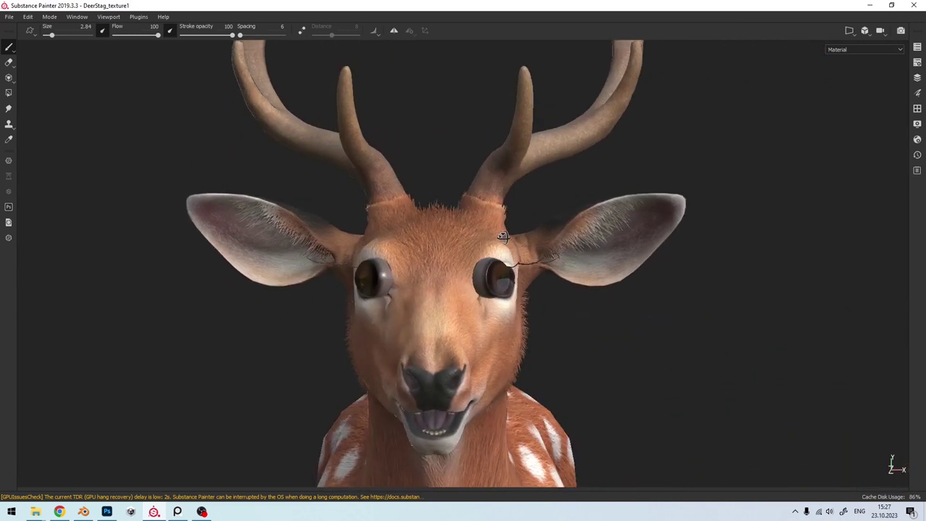
{"action": "left_click_drag", "start_coordinate": [507, 286], "coordinate": [571, 260], "text": "alt"}
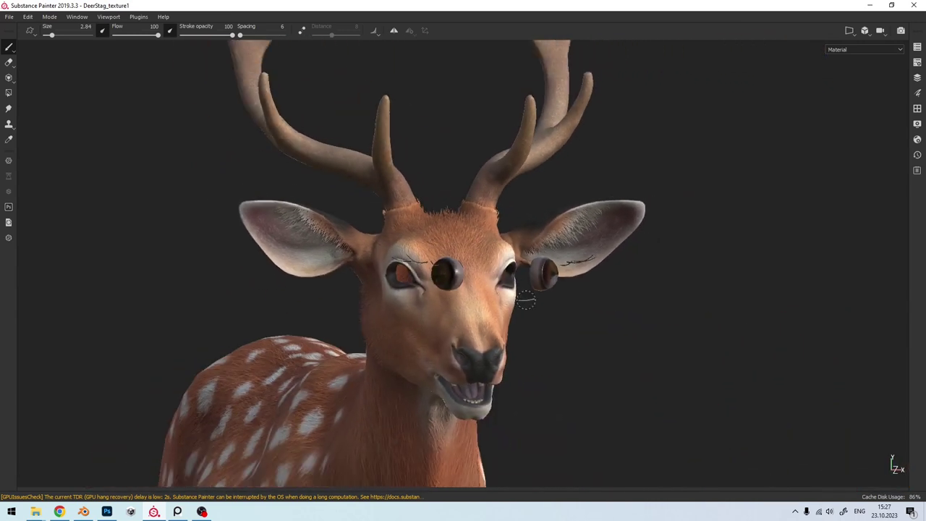
{"action": "left_click_drag", "start_coordinate": [328, 165], "coordinate": [362, 282], "text": "alt"}
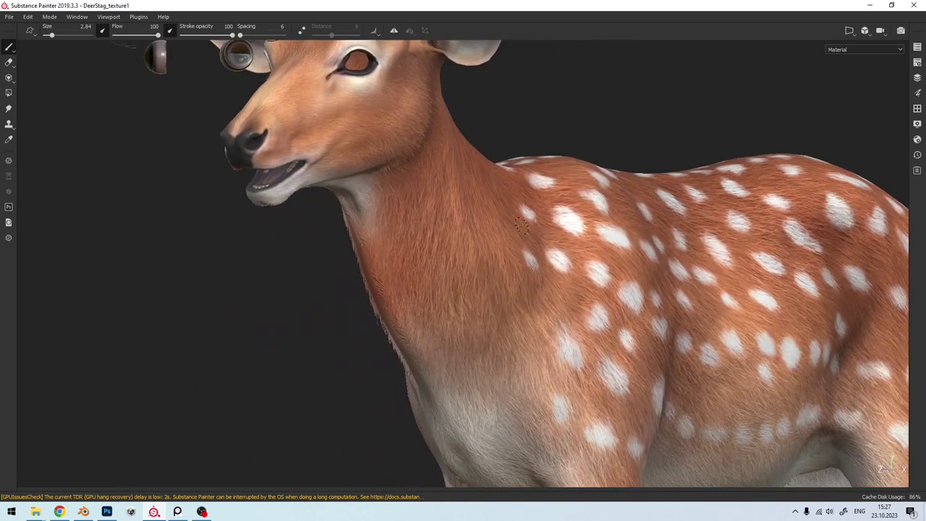
{"action": "scroll", "coordinate": [305, 327], "scroll_direction": "up", "scroll_amount": 2}
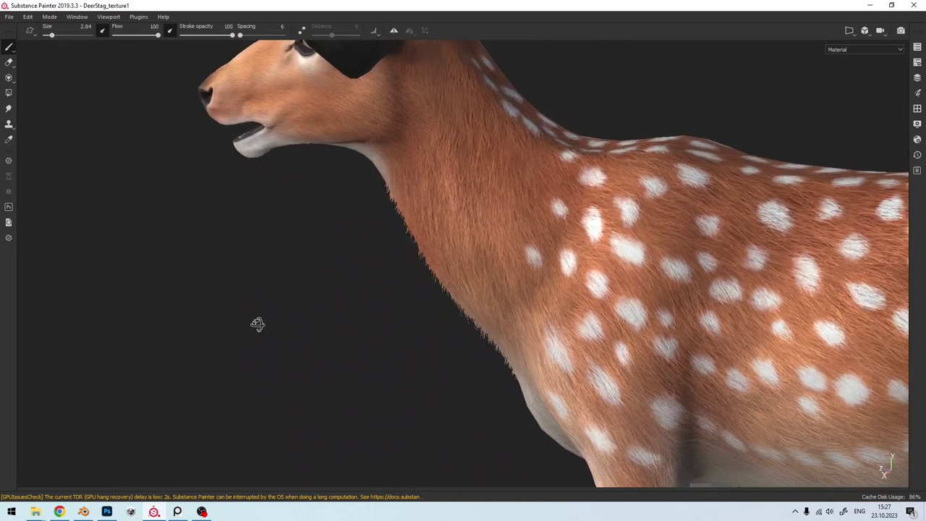
{"action": "scroll", "coordinate": [258, 324], "scroll_direction": "down", "scroll_amount": 2}
{"action": "scroll", "coordinate": [478, 242], "scroll_direction": "down", "scroll_amount": 2}
{"action": "scroll", "coordinate": [474, 253], "scroll_direction": "up", "scroll_amount": 2}
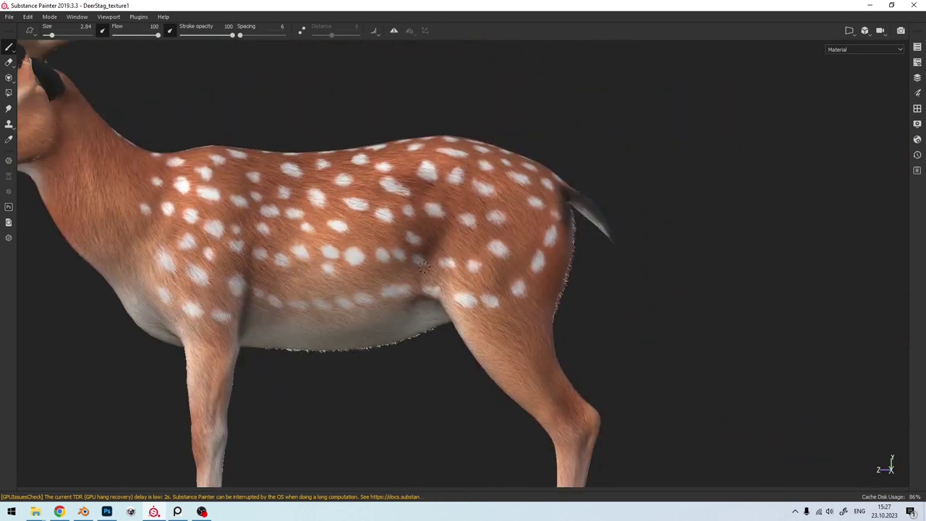
{"action": "left_click_drag", "start_coordinate": [474, 253], "coordinate": [512, 250], "text": "alt"}
{"action": "scroll", "coordinate": [513, 250], "scroll_direction": "down", "scroll_amount": 3}
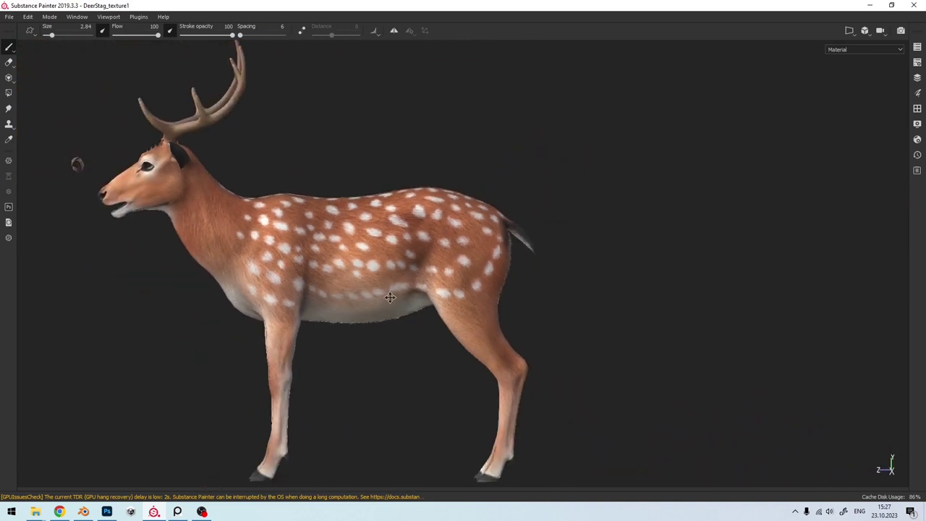
Step: Turn the deer through front three-quarter, side profile and frontal views for the final review
{"action": "left_click_drag", "start_coordinate": [77, 163], "coordinate": [309, 160], "text": "alt"}
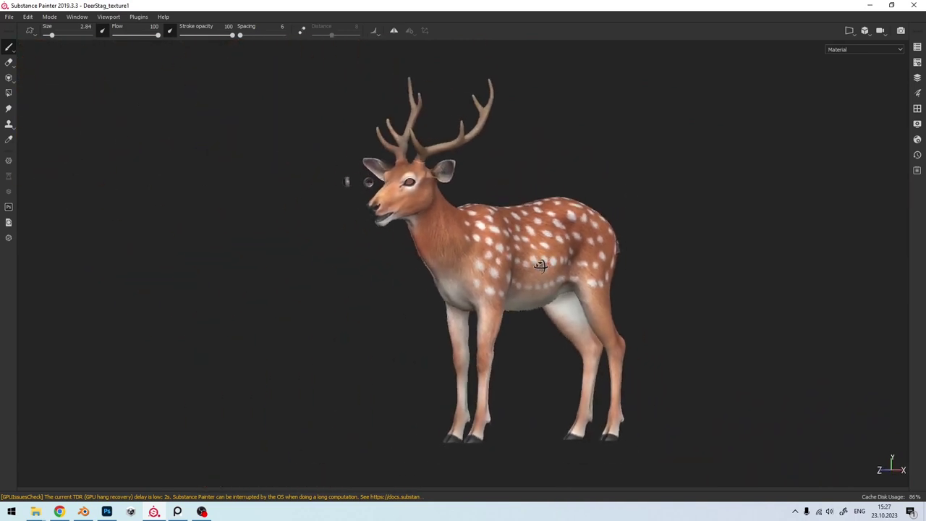
{"action": "middle_click_drag", "start_coordinate": [544, 263], "coordinate": [489, 268], "text": "alt"}
{"action": "scroll", "coordinate": [489, 269], "scroll_direction": "up", "scroll_amount": 2}
{"action": "scroll", "coordinate": [488, 268], "scroll_direction": "down", "scroll_amount": 2}
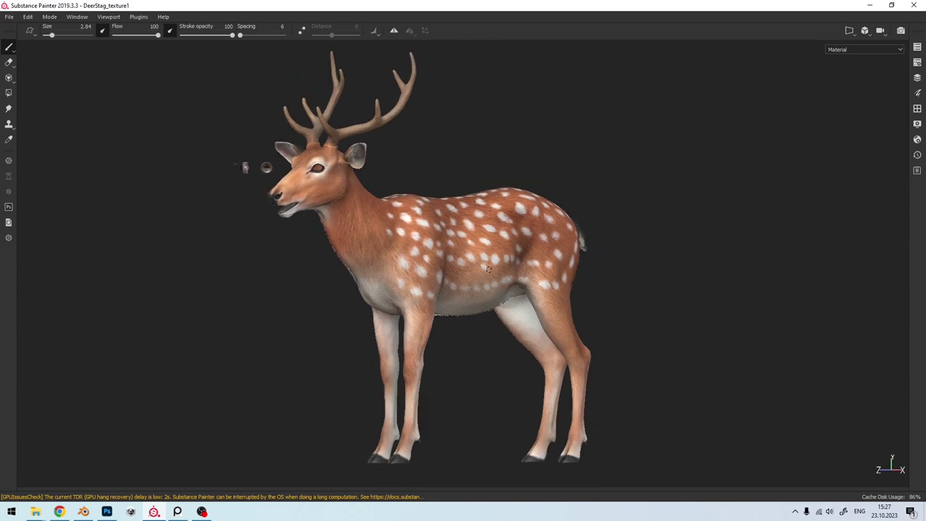
{"action": "left_click_drag", "start_coordinate": [489, 269], "coordinate": [327, 272], "text": "alt"}
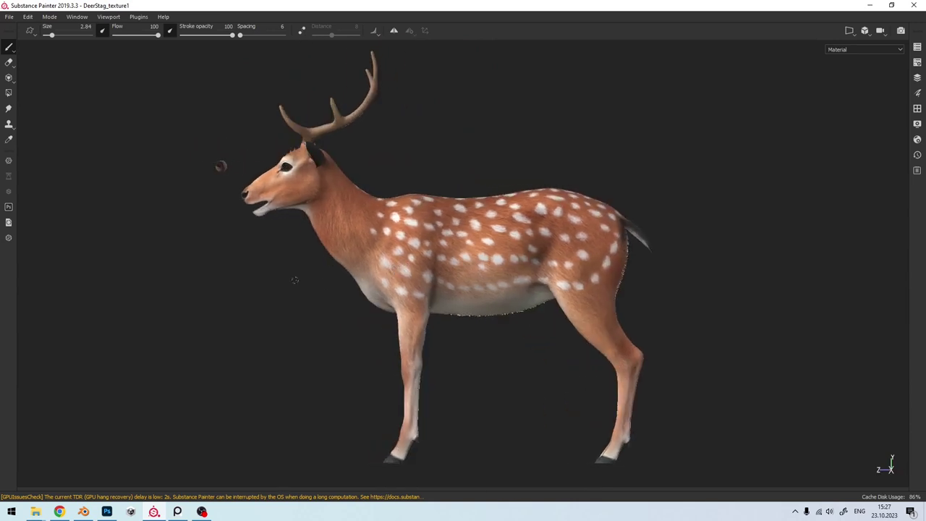
{"action": "left_click_drag", "start_coordinate": [295, 280], "coordinate": [516, 283], "text": "alt"}
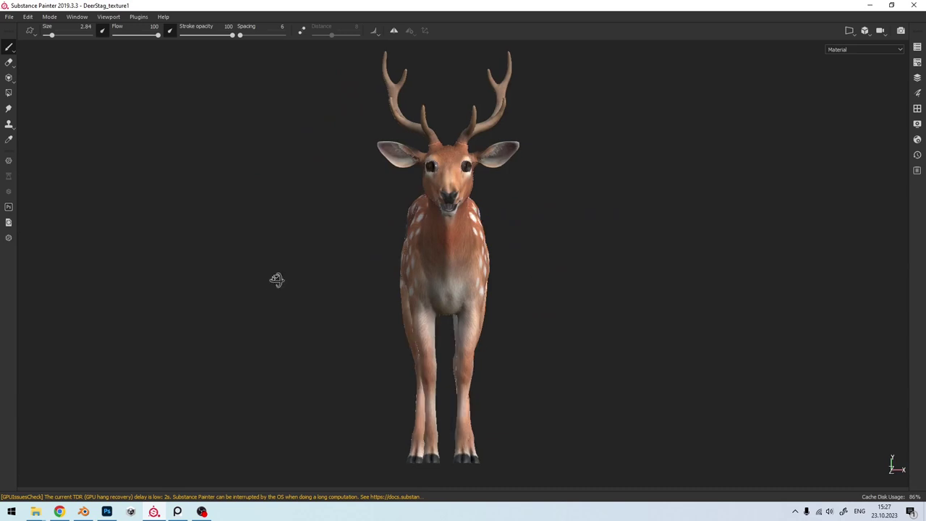
{"action": "mouse_move", "coordinate": [277, 277]}
{"action": "left_mouse_down", "text": "alt"}
{"action": "mouse_move", "coordinate": [754, 166]}
{"action": "mouse_move", "coordinate": [666, 169]}
{"action": "mouse_move", "coordinate": [241, 283]}
{"action": "mouse_move", "coordinate": [653, 182]}
{"action": "mouse_move", "coordinate": [757, 166]}
{"action": "mouse_move", "coordinate": [330, 289]}
{"action": "mouse_move", "coordinate": [527, 280]}
{"action": "mouse_move", "coordinate": [200, 296]}
{"action": "mouse_move", "coordinate": [292, 285]}
{"action": "mouse_move", "coordinate": [254, 282]}
{"action": "left_mouse_up", "text": "alt"}
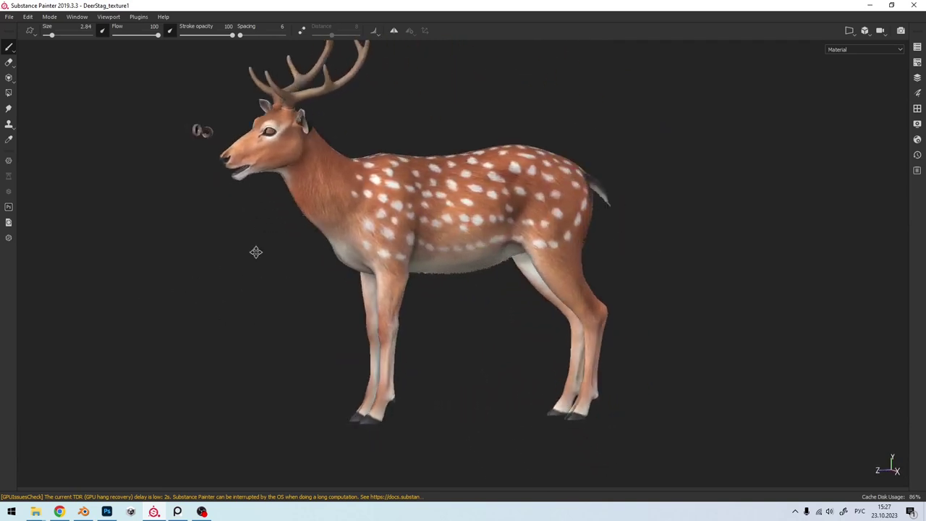